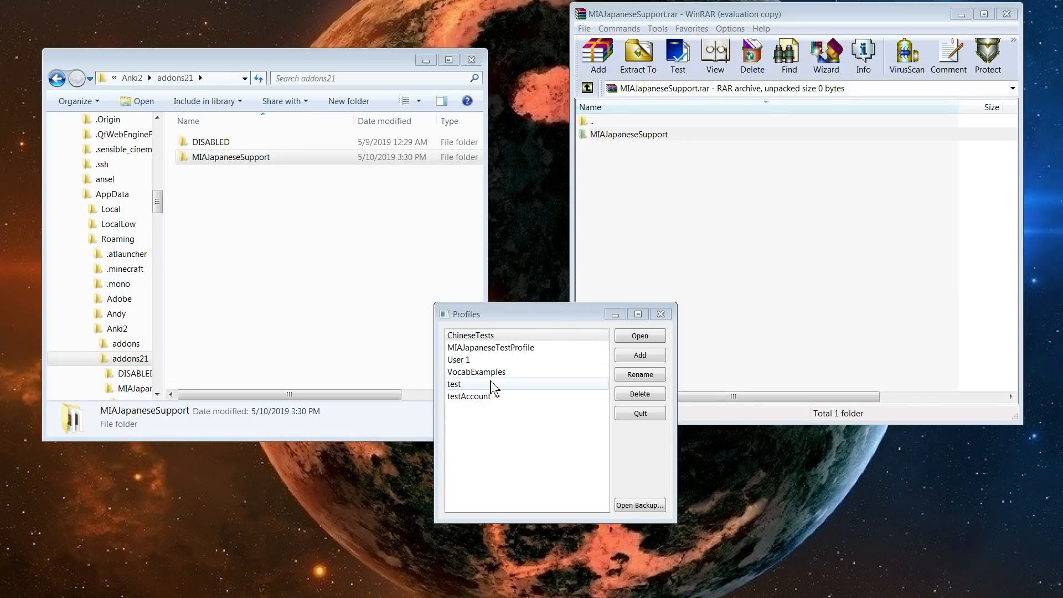
# Open the testAccount profile and check its add-on list for MIA Japanese Support.
pyautogui.doubleClick(469, 399)
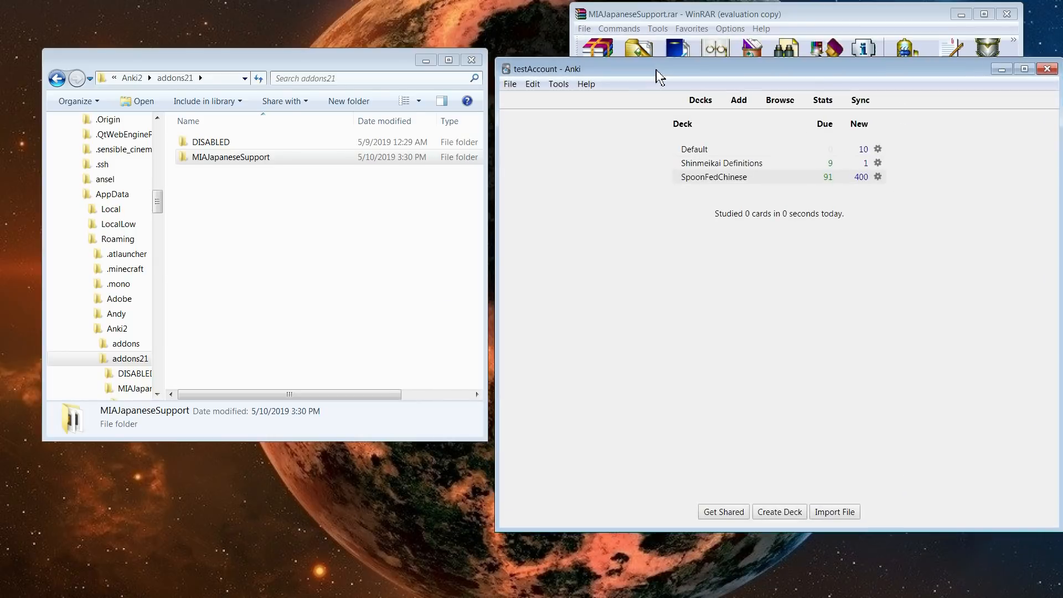
pyautogui.click(559, 84)
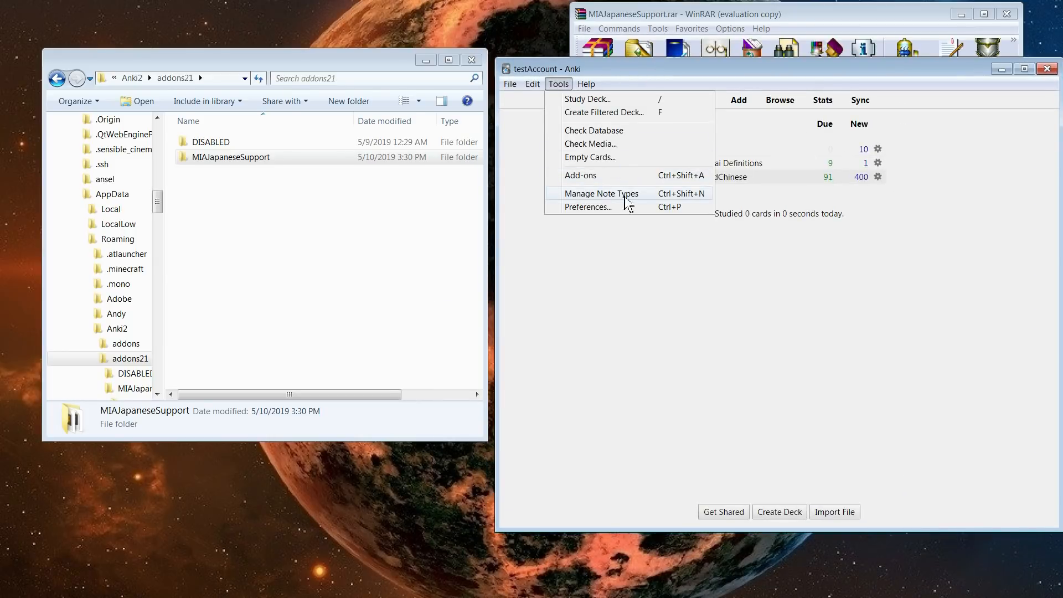
pyautogui.click(598, 176)
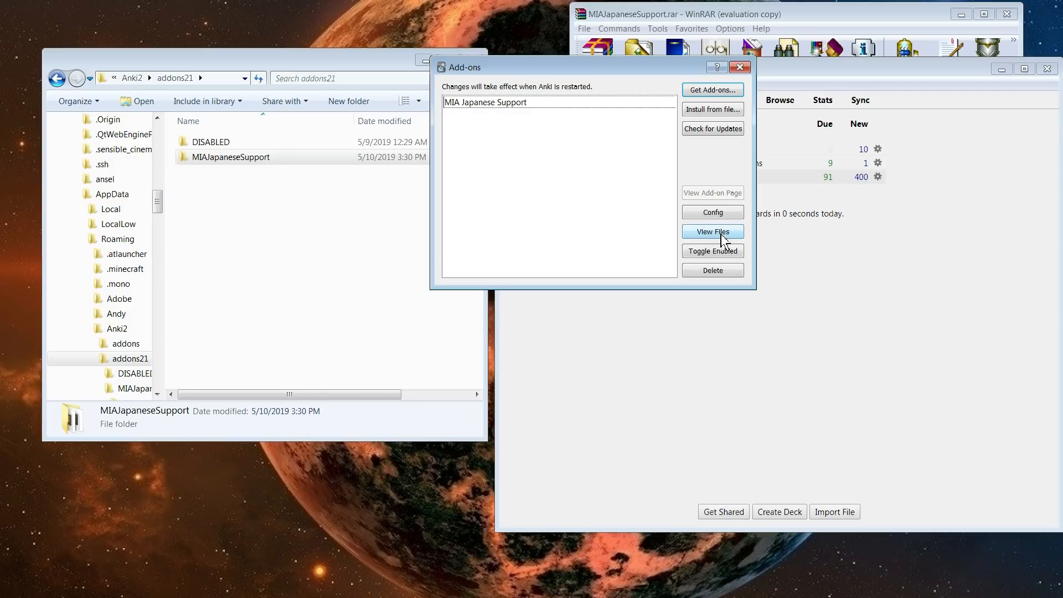
pyautogui.click(740, 68)
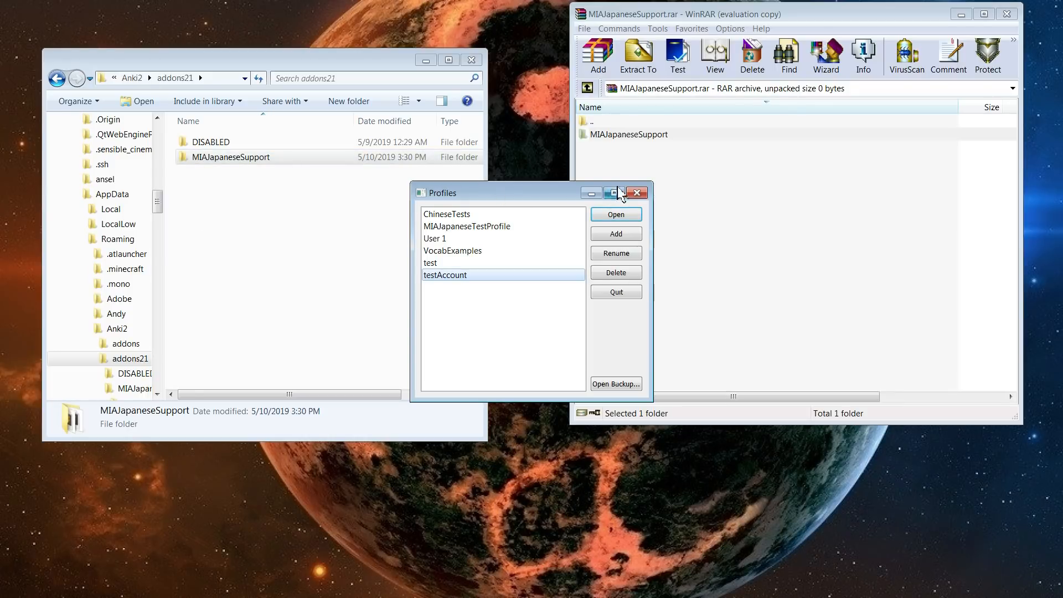
# Open the MIAJapaneseTestProfile profile and review its available note types.
pyautogui.moveTo(555, 195); pyautogui.dragTo(554, 246)
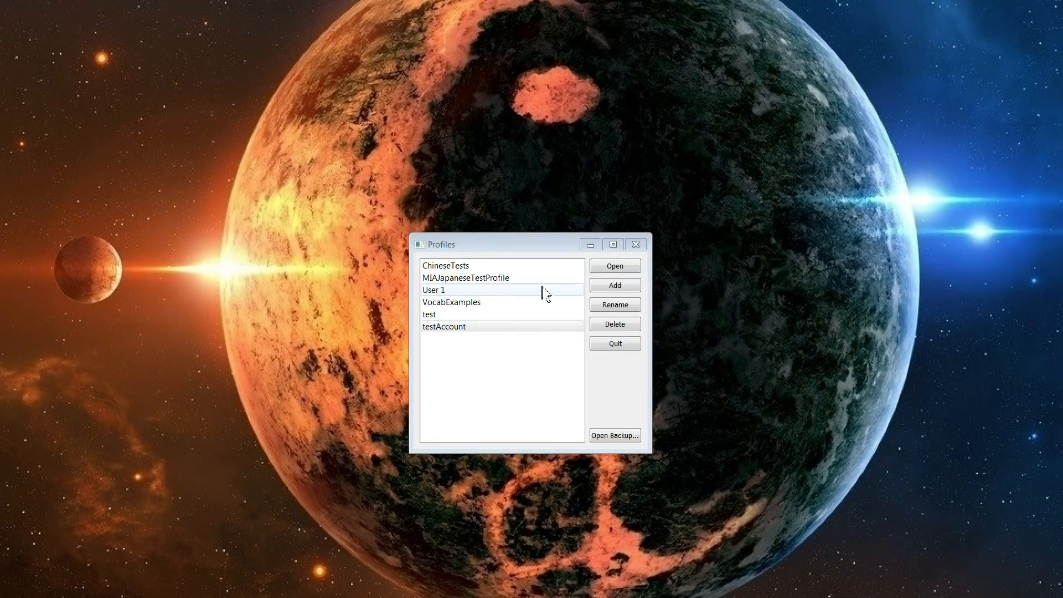
pyautogui.click(518, 278)
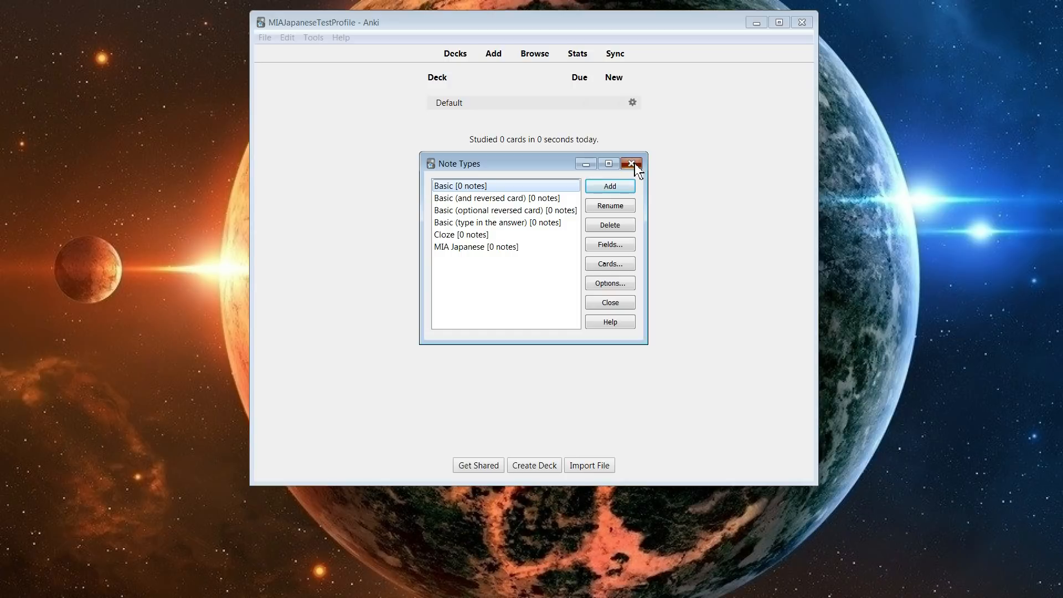
pyautogui.click(631, 164)
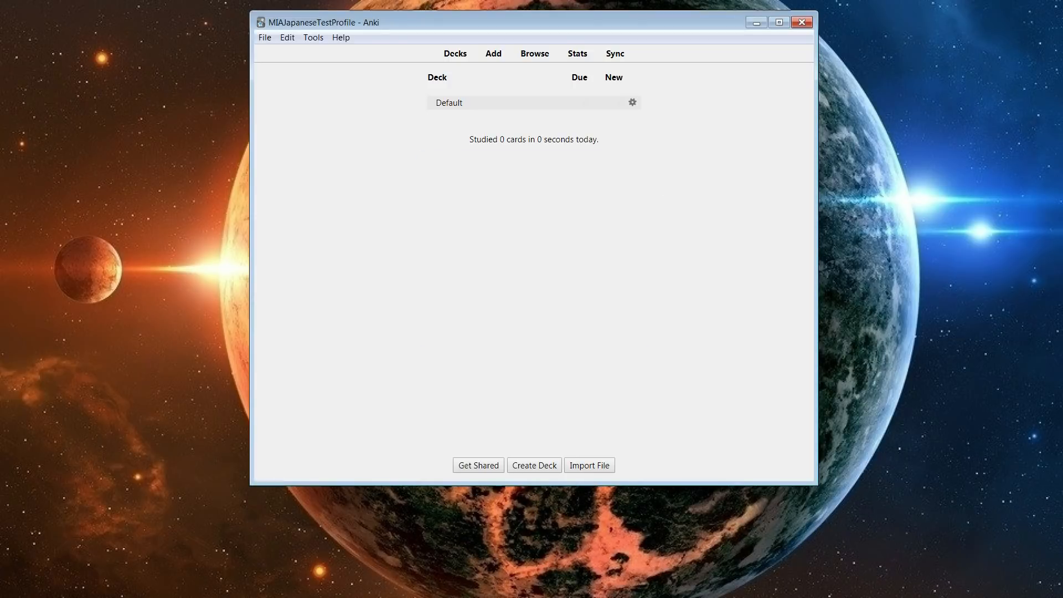
# Open the add-note window and look up existing MIA Japanese notes in the card browser.
pyautogui.press('a')
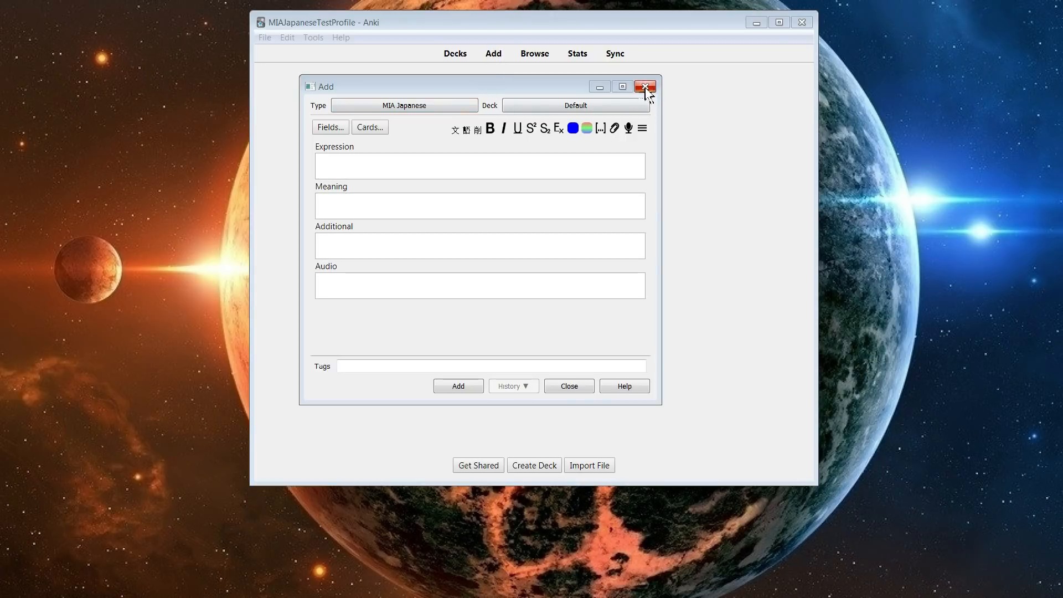
pyautogui.moveTo(554, 91); pyautogui.dragTo(385, 106)
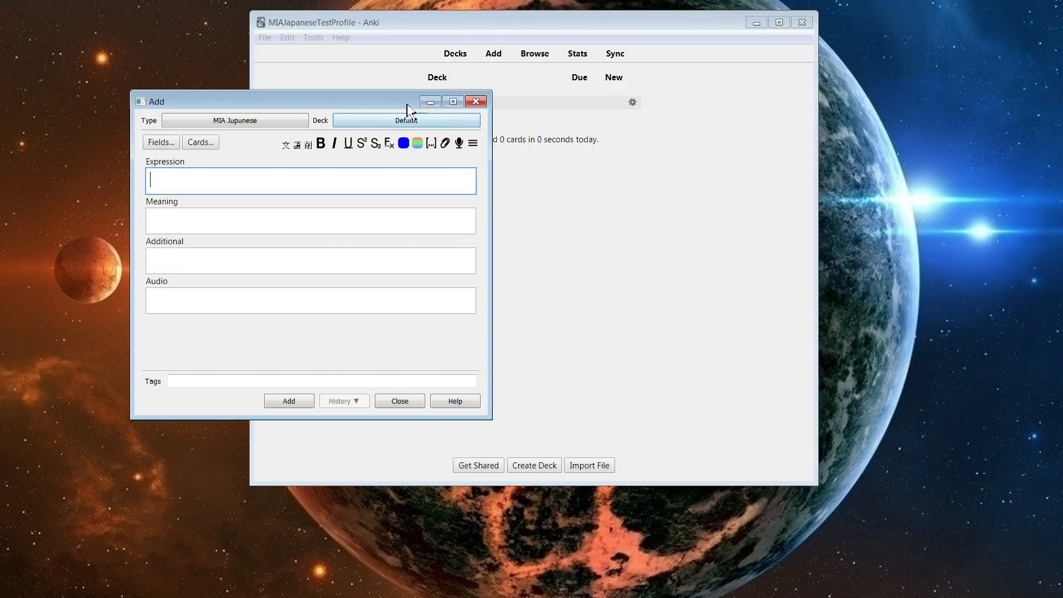
pyautogui.click(535, 54)
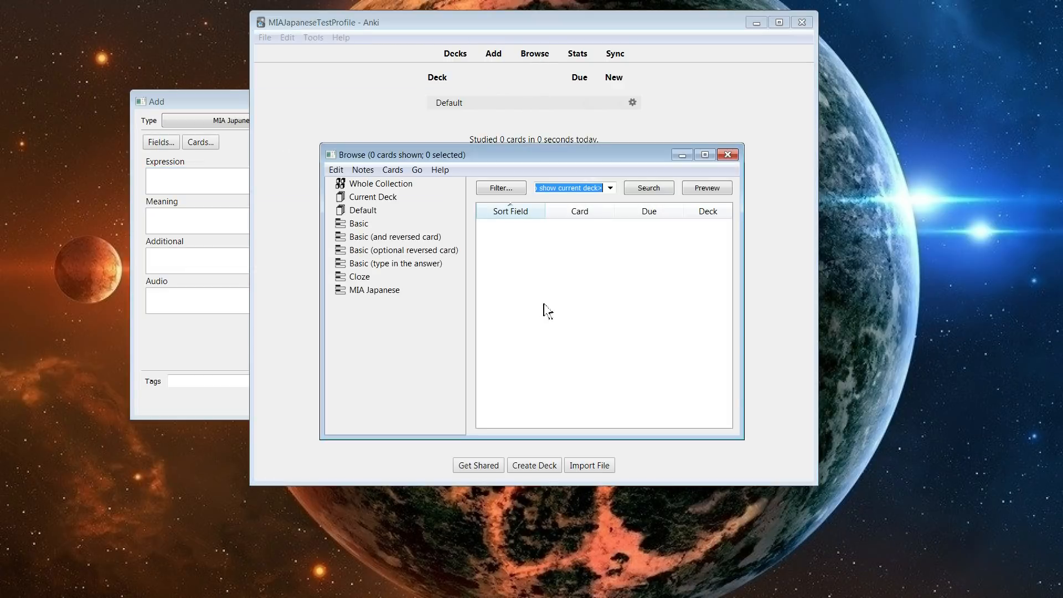
pyautogui.click(387, 290)
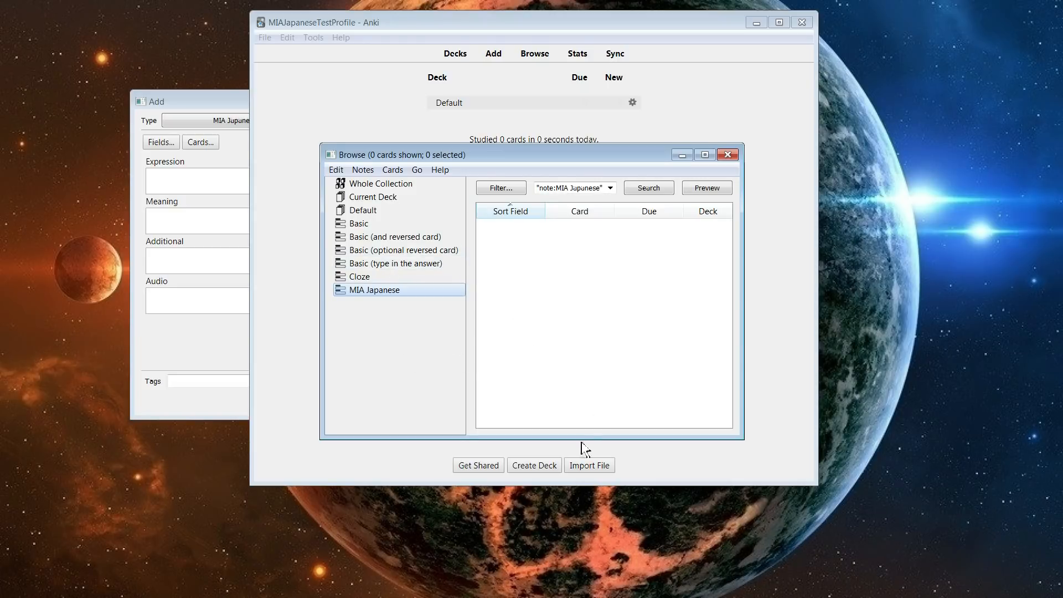
pyautogui.click(728, 154)
# Enter the sentence 日本が好きです in the new note's Expression field.
pyautogui.moveTo(247, 99); pyautogui.dragTo(518, 103)
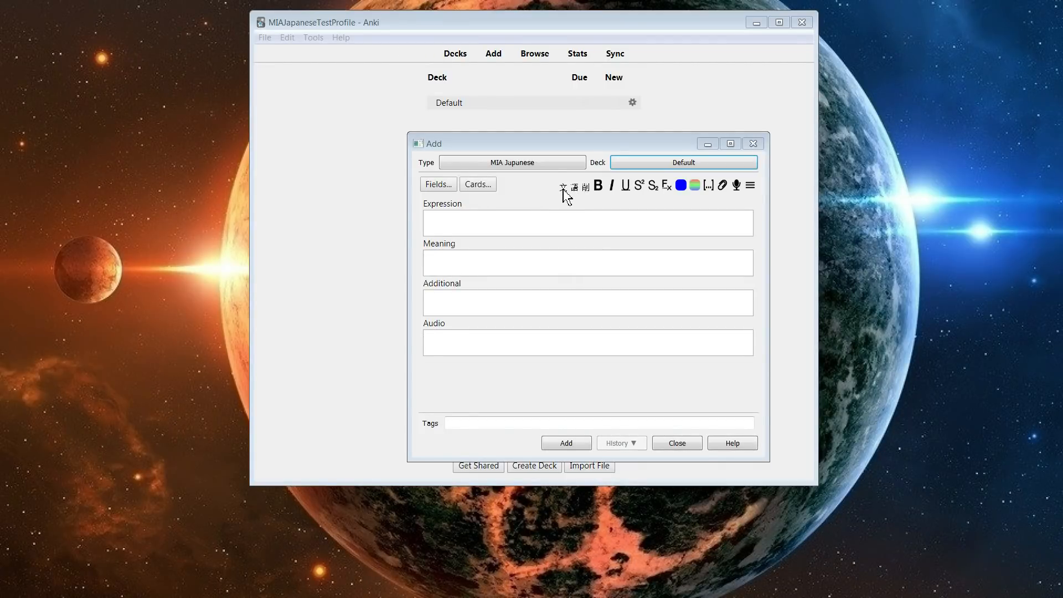
pyautogui.click(551, 223)
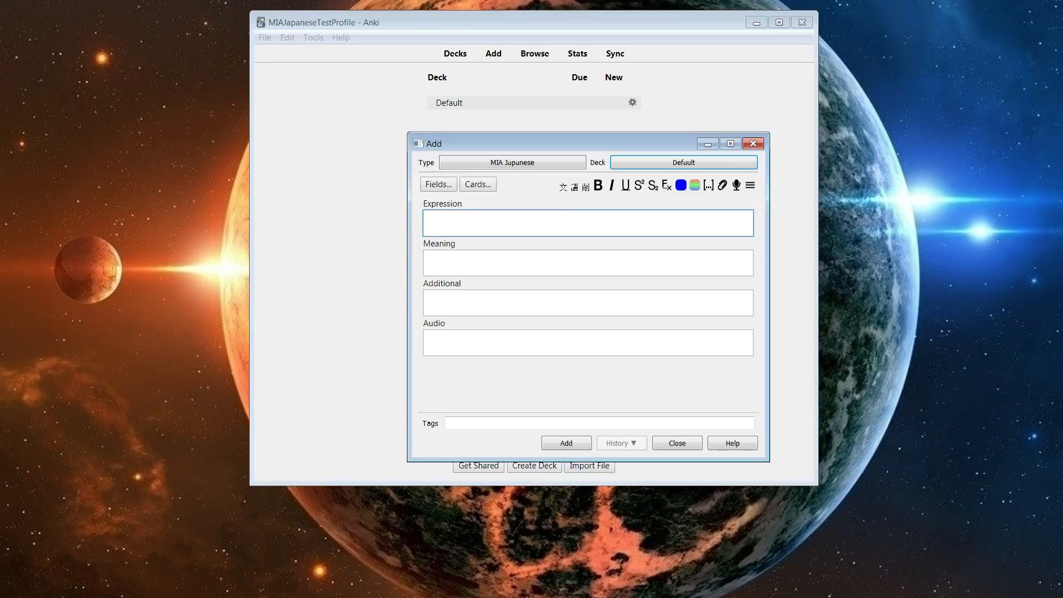
pyautogui.click(1062, 227)
pyautogui.click(519, 223)
pyautogui.write('にほん')
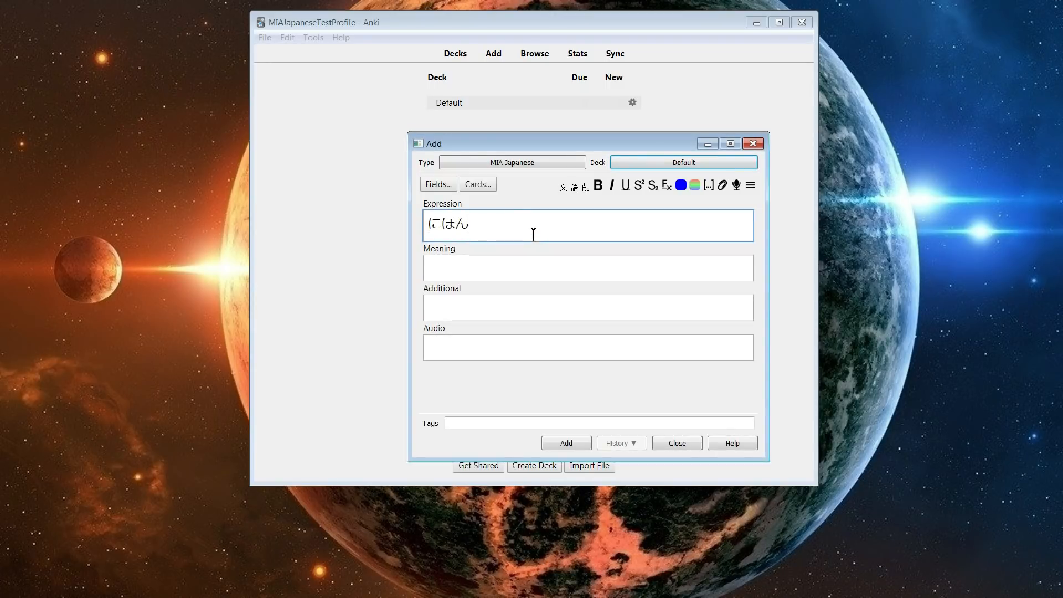
pyautogui.write('が')
pyautogui.press('space')
pyautogui.write('すきです')
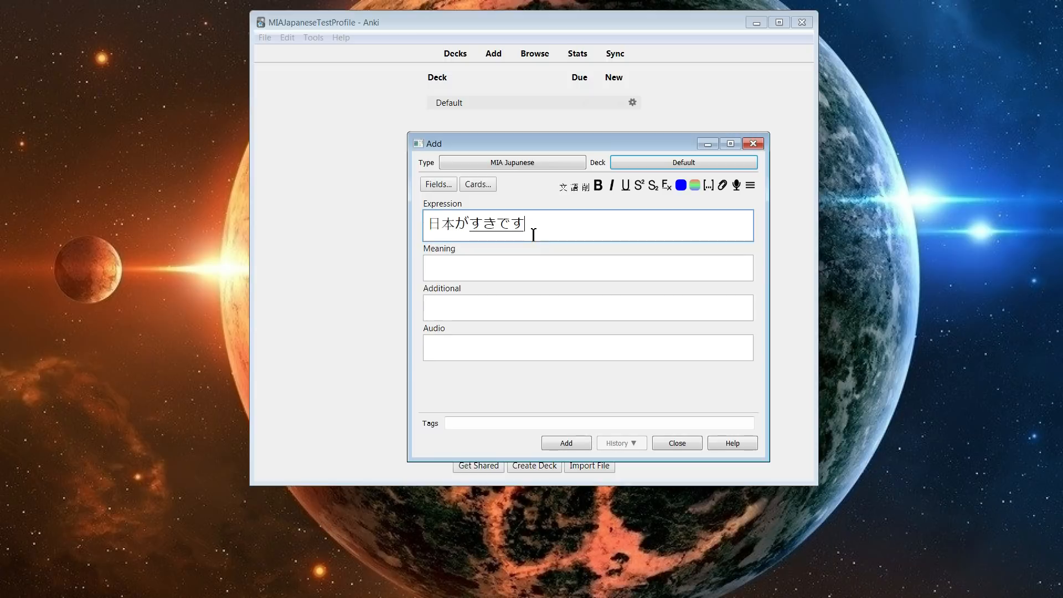
pyautogui.press('space')
pyautogui.press('Return')
# Generate readings, pitch accents and audio for the Japanese sentence and review the entries in the Additional field.
pyautogui.click(564, 189)
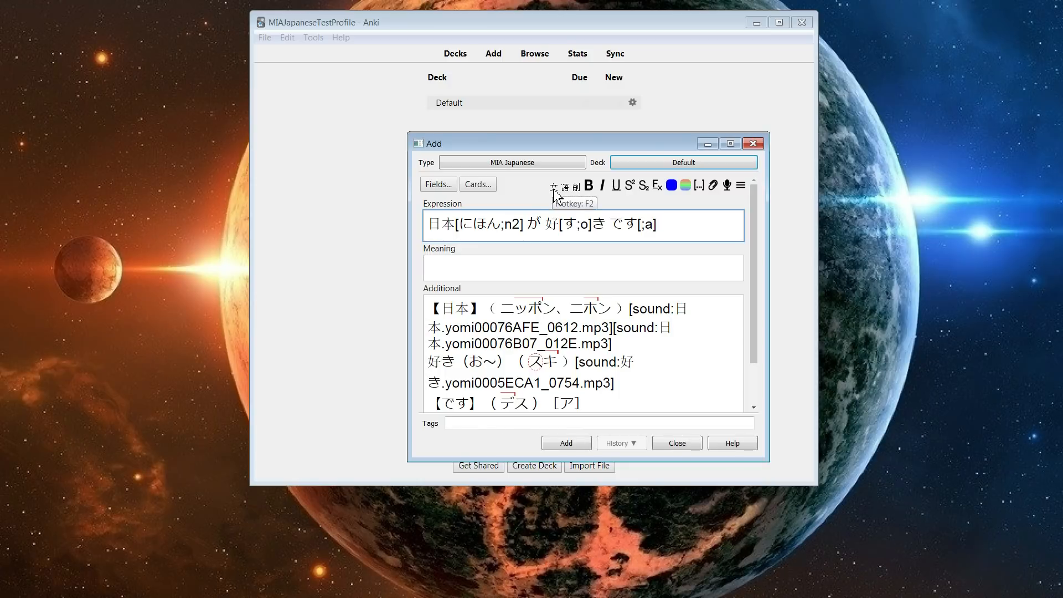
pyautogui.moveTo(432, 310); pyautogui.dragTo(623, 299)
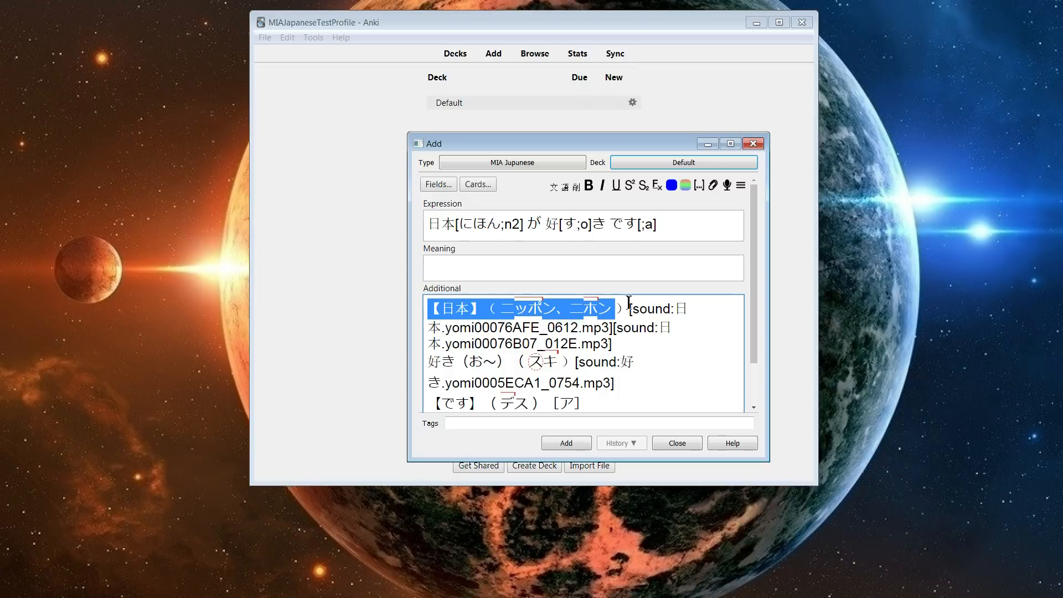
pyautogui.click(629, 313)
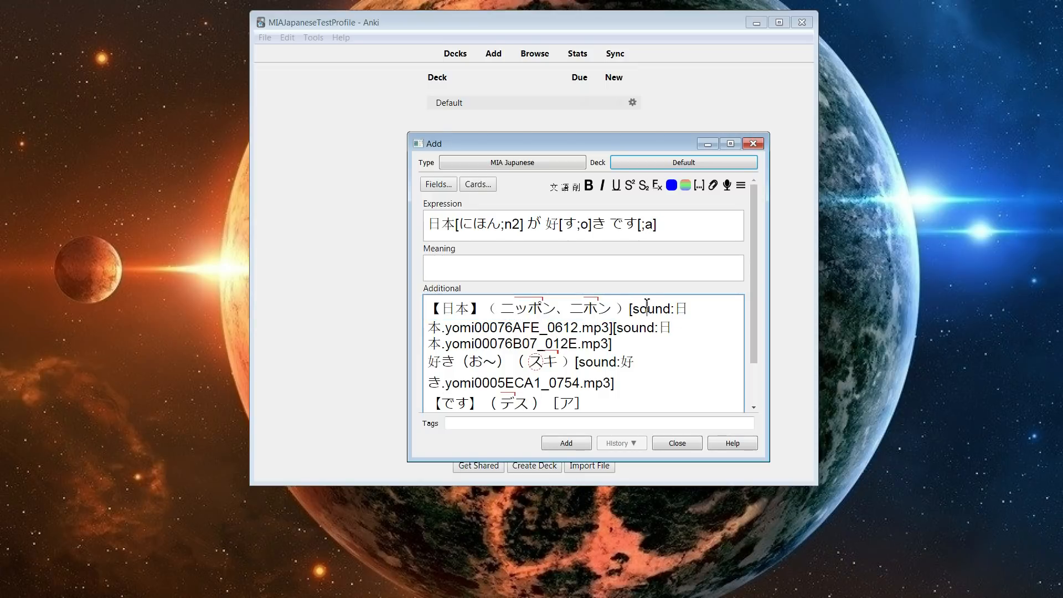
pyautogui.moveTo(630, 308); pyautogui.dragTo(657, 344)
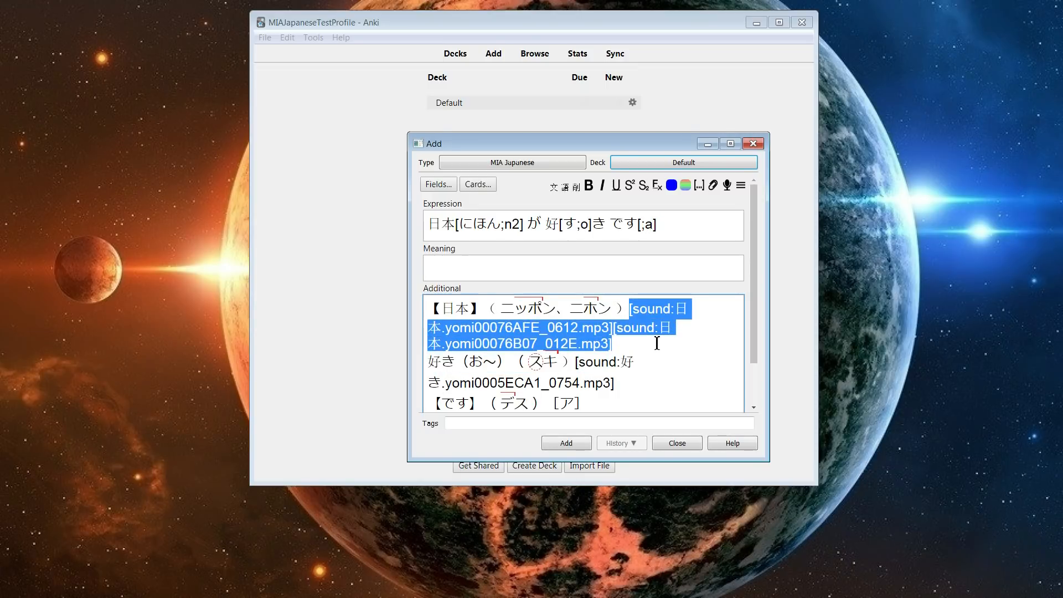
pyautogui.scroll(-2, 657, 344)
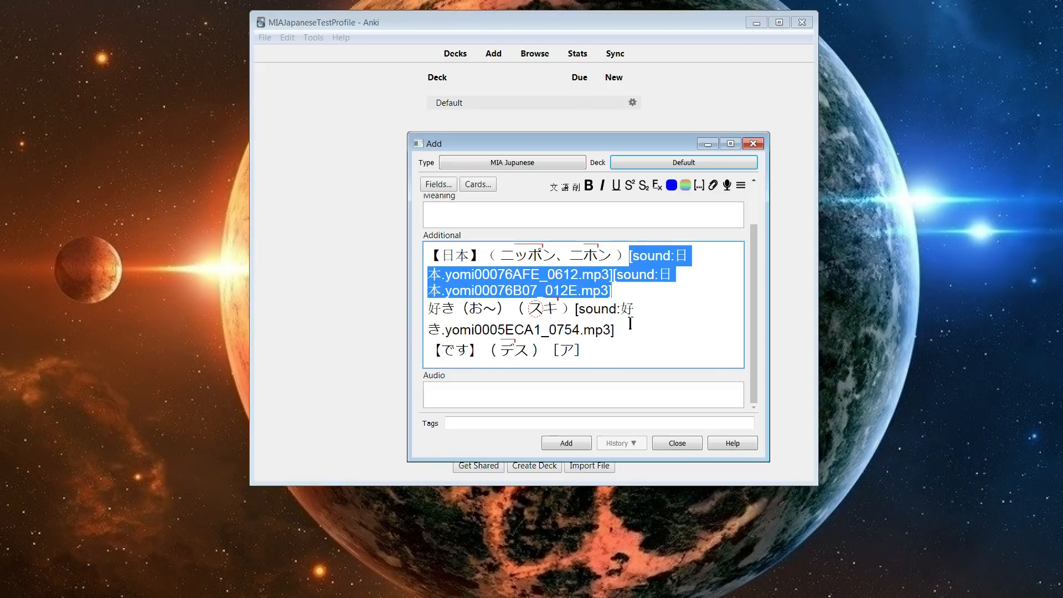
pyautogui.scroll(2, 560, 387)
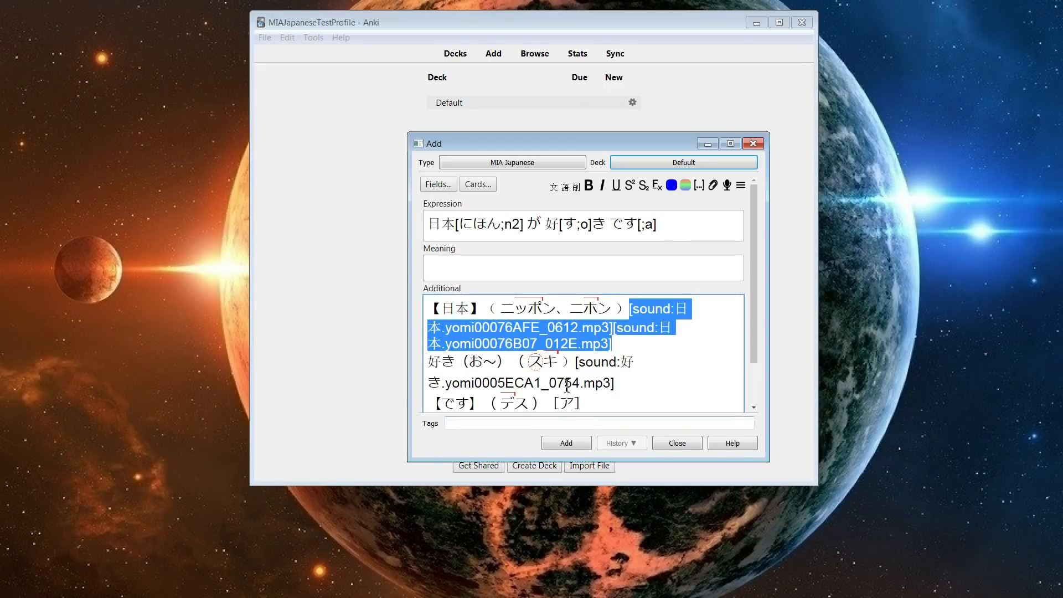
# Add the note to the Default deck and list it under MIA Japanese in an enlarged card browser.
pyautogui.click(572, 445)
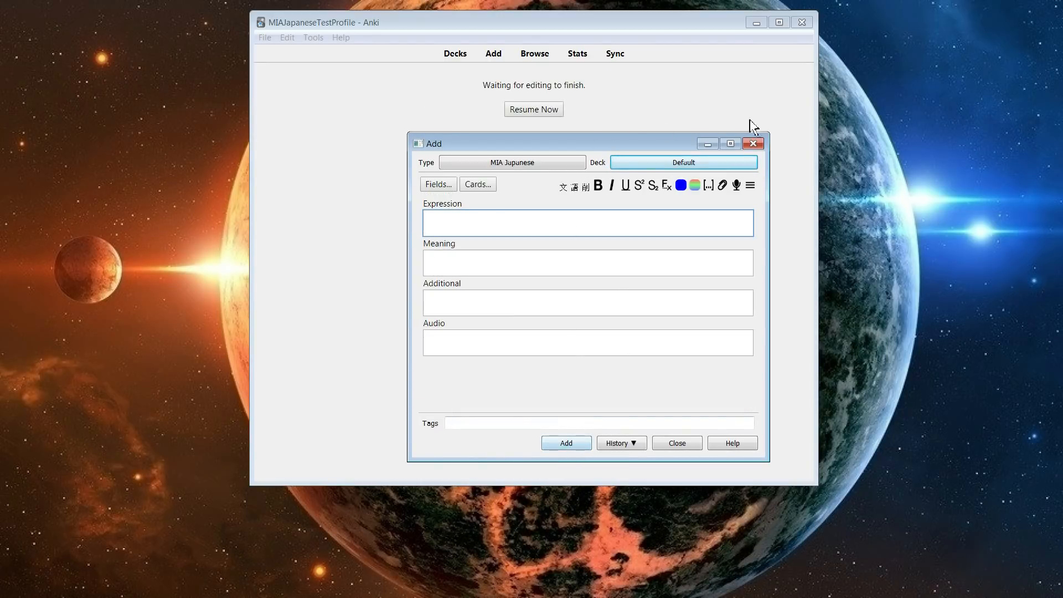
pyautogui.click(753, 143)
pyautogui.click(534, 54)
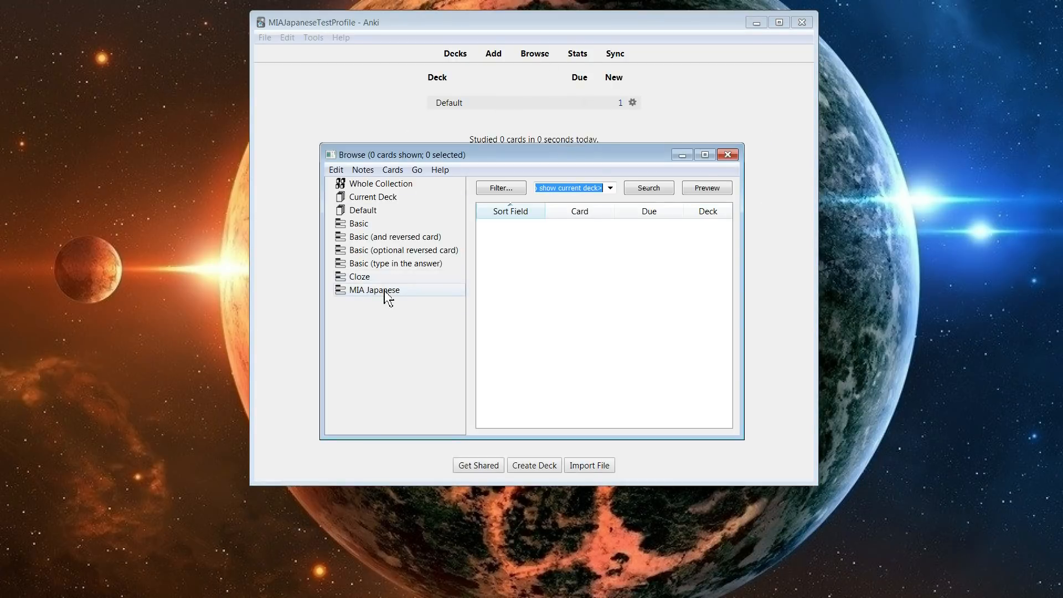
pyautogui.click(830, 327)
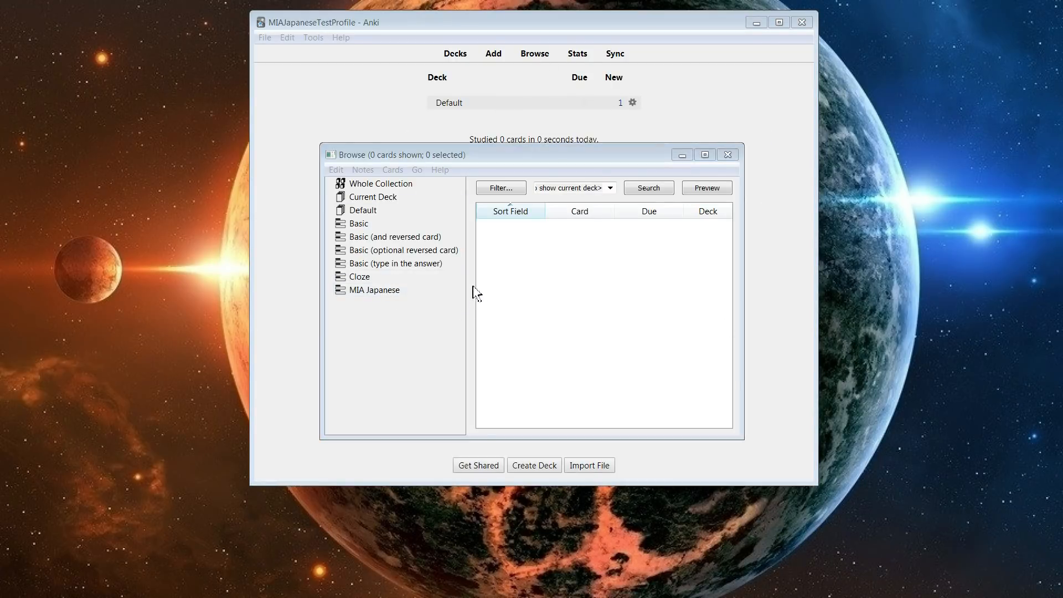
pyautogui.click(373, 294)
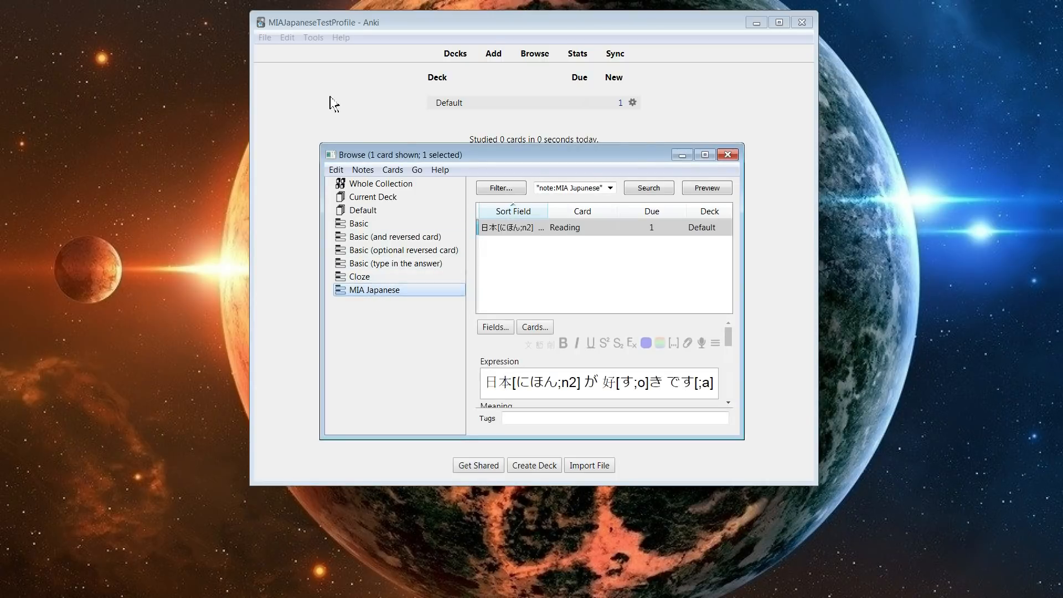
pyautogui.moveTo(321, 144); pyautogui.dragTo(236, 49)
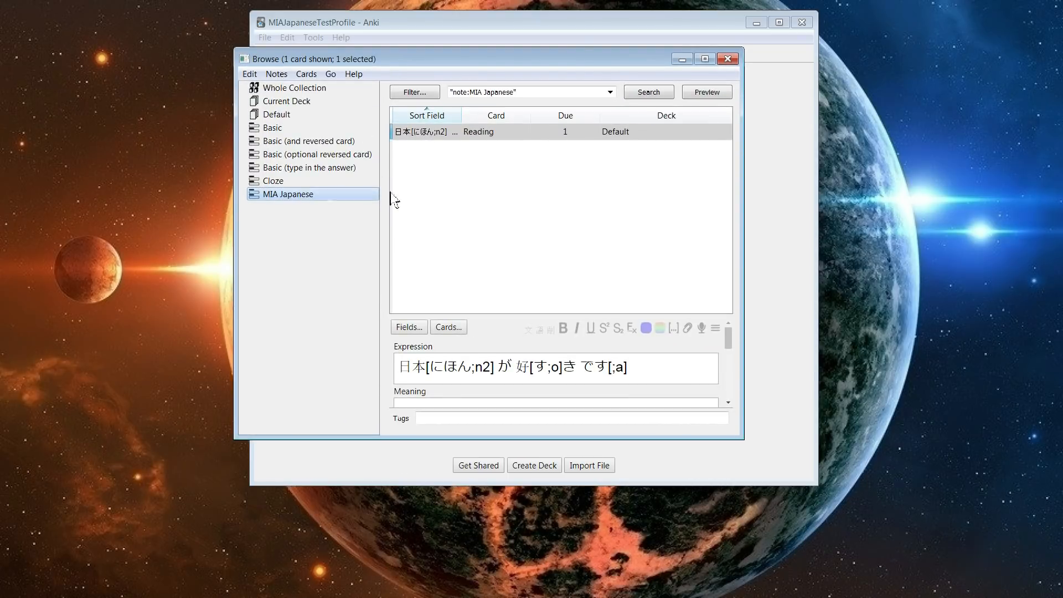
# Preview the 日本が好きです card in an enlarged preview window.
pyautogui.click(467, 139)
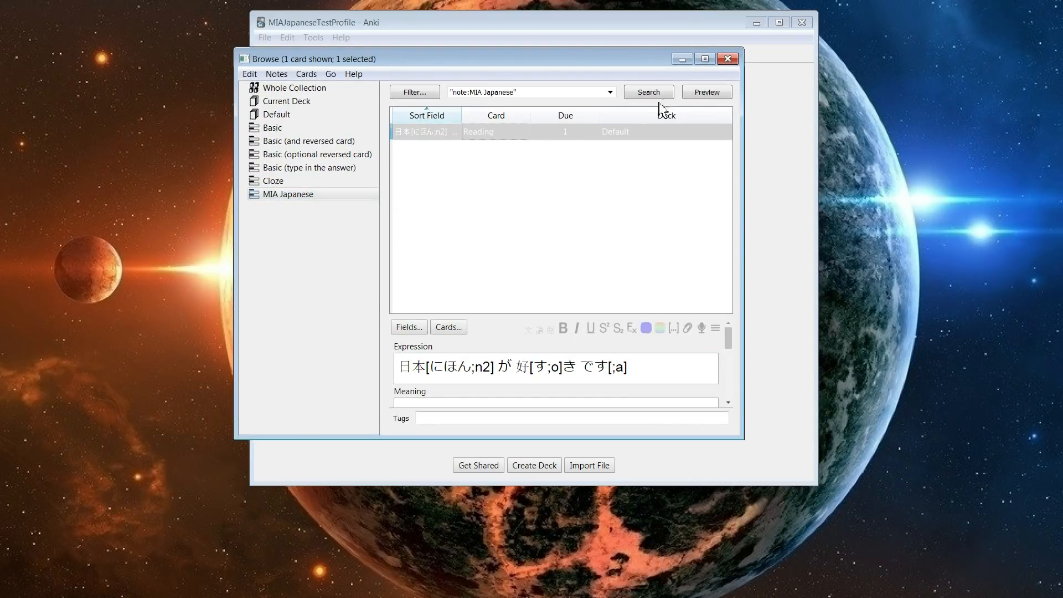
pyautogui.click(723, 93)
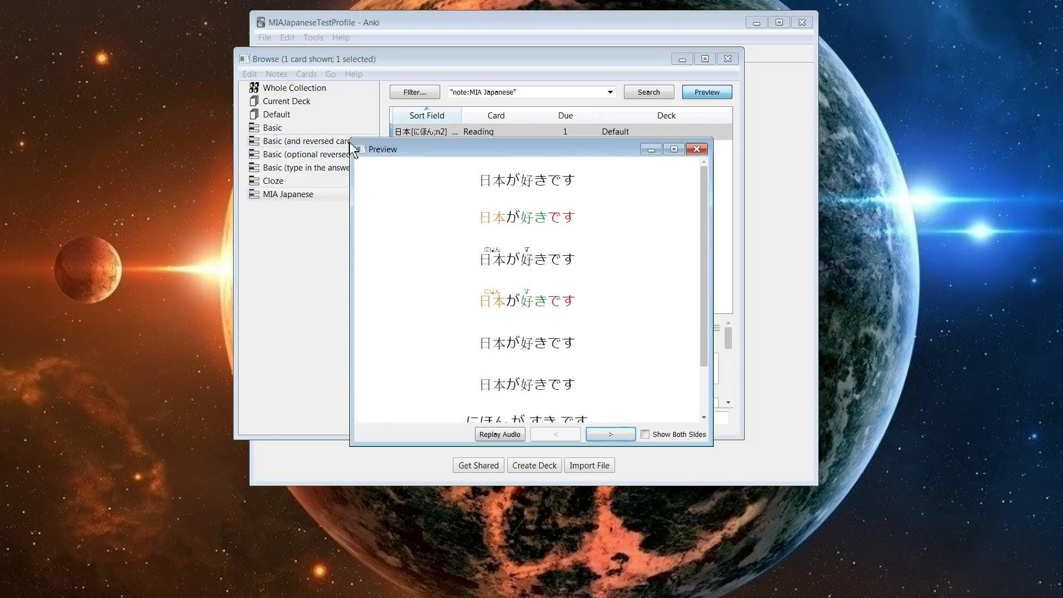
pyautogui.moveTo(351, 140); pyautogui.dragTo(278, 25)
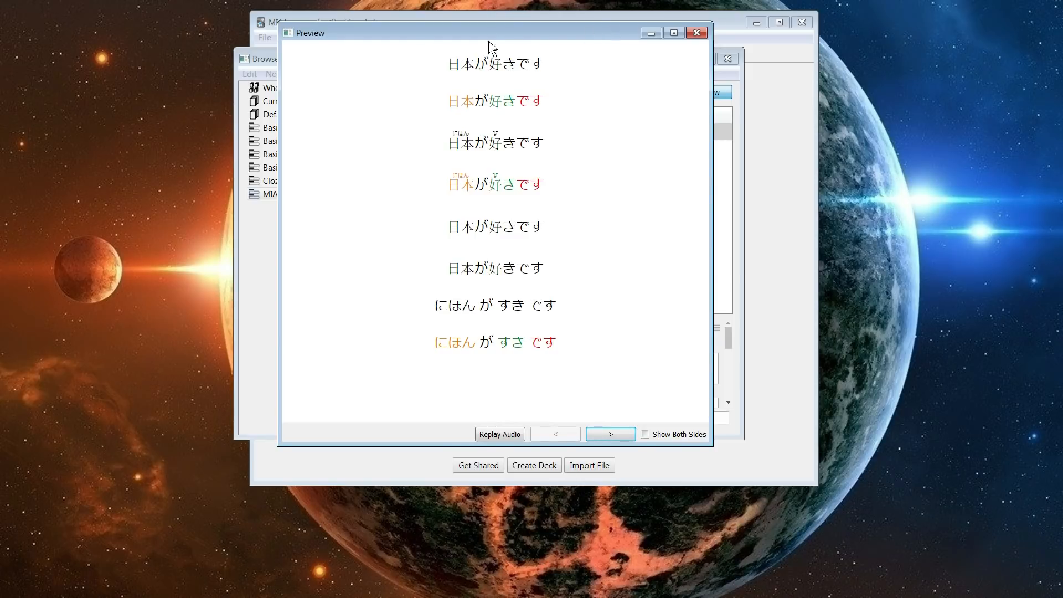
pyautogui.moveTo(614, 34); pyautogui.dragTo(701, 65)
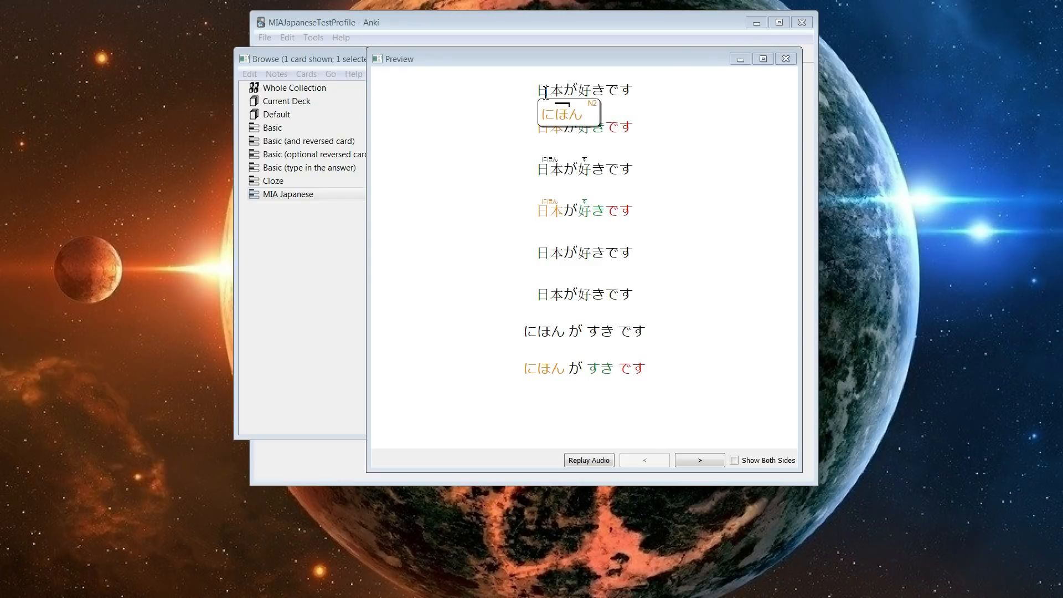
# Examine the reading and pitch-accent pop-ups of 日本, 好き and です in the plain and coloured lines of the card preview.
pyautogui.moveTo(593, 91)
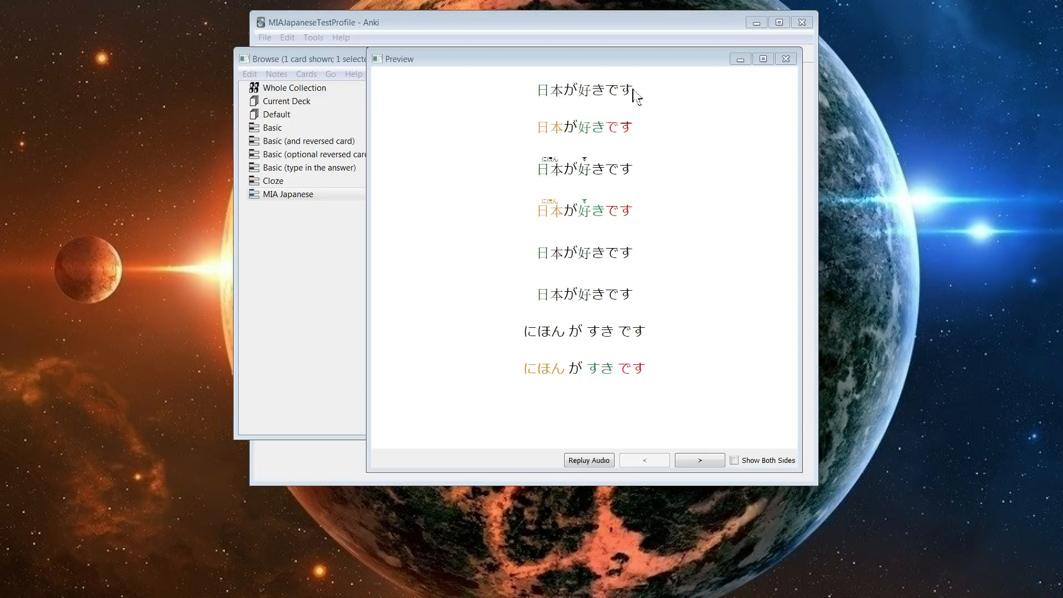
pyautogui.moveTo(547, 94)
pyautogui.moveTo(541, 133)
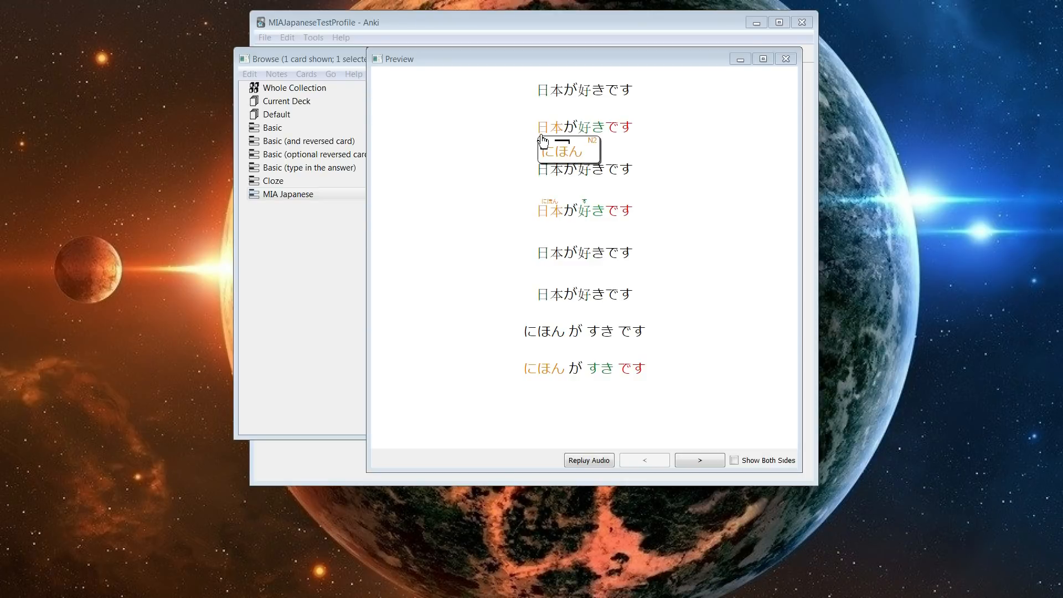
pyautogui.moveTo(536, 133); pyautogui.dragTo(570, 131)
pyautogui.click(569, 131)
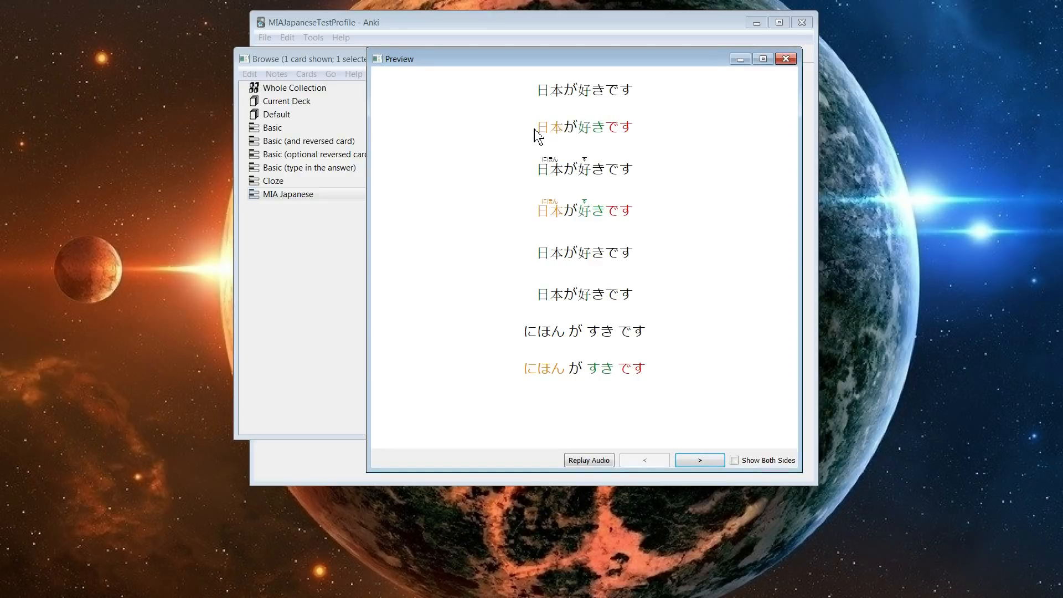
pyautogui.moveTo(536, 133); pyautogui.dragTo(571, 131)
pyautogui.click(571, 130)
pyautogui.moveTo(550, 140)
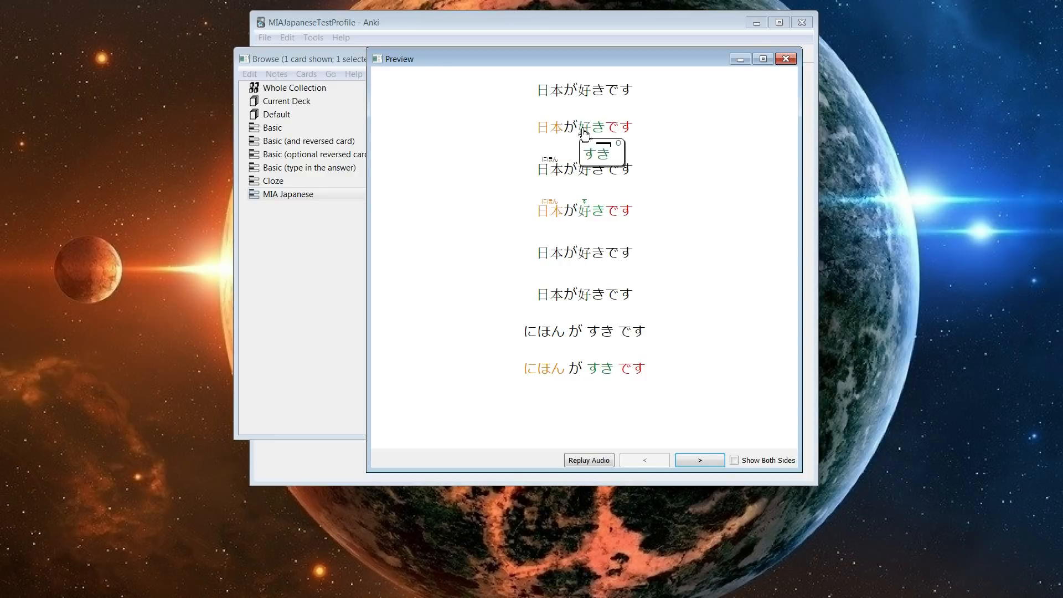
pyautogui.moveTo(584, 136)
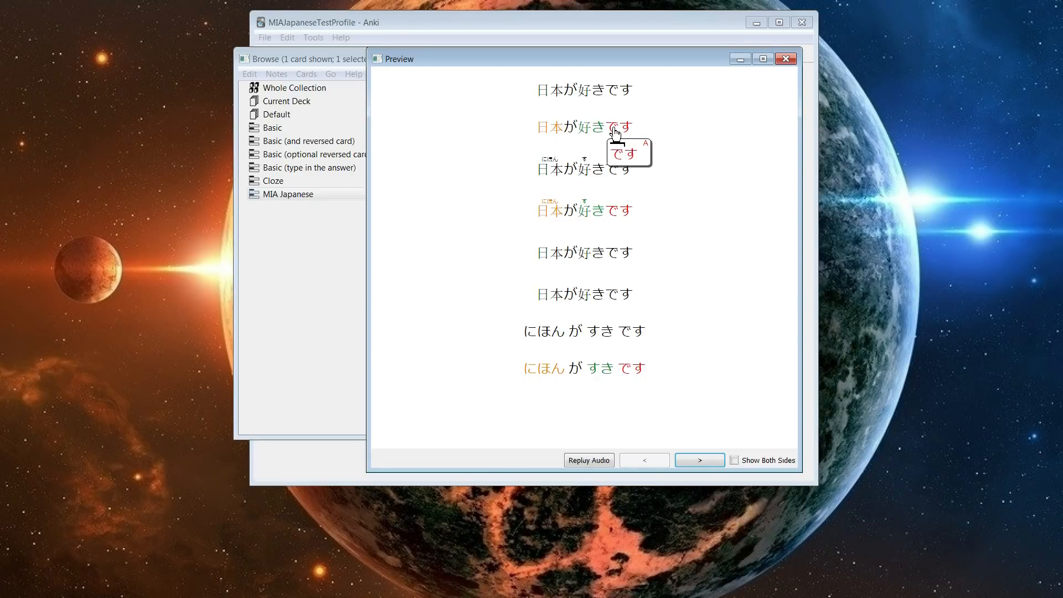
# Examine the reading and pitch-accent pop-ups of the words in the remaining furigana, plain and kana lines of the card preview.
pyautogui.moveTo(544, 182)
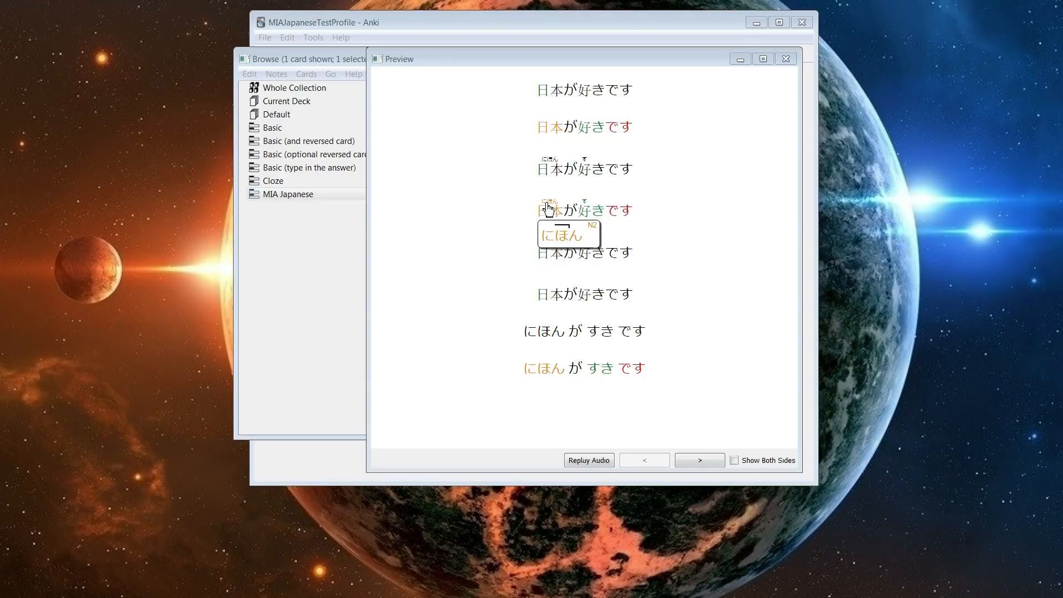
pyautogui.moveTo(546, 215)
pyautogui.moveTo(589, 207)
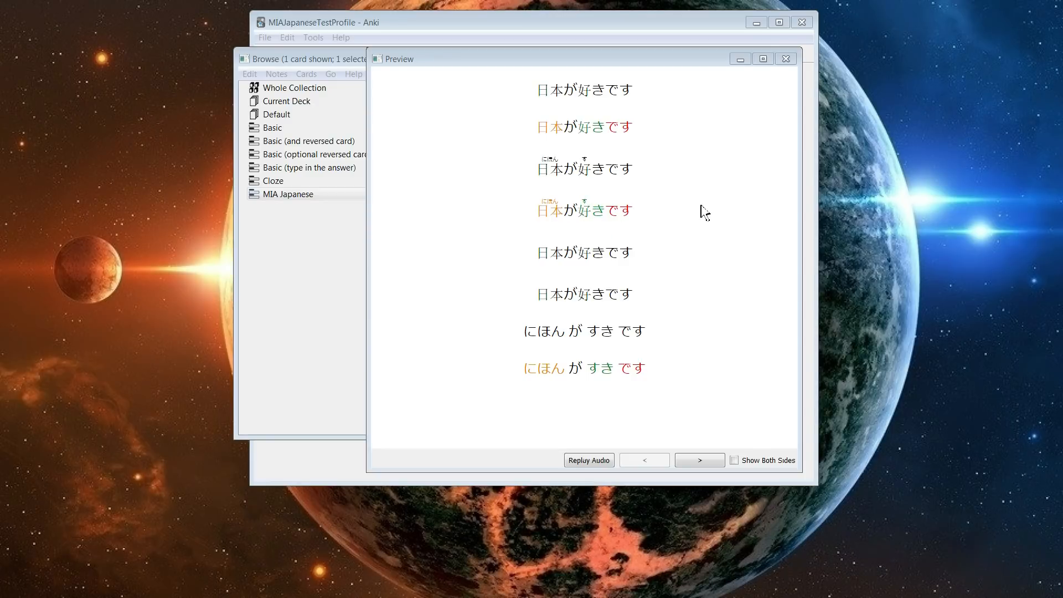
pyautogui.moveTo(551, 257)
pyautogui.moveTo(589, 263)
pyautogui.moveTo(555, 303)
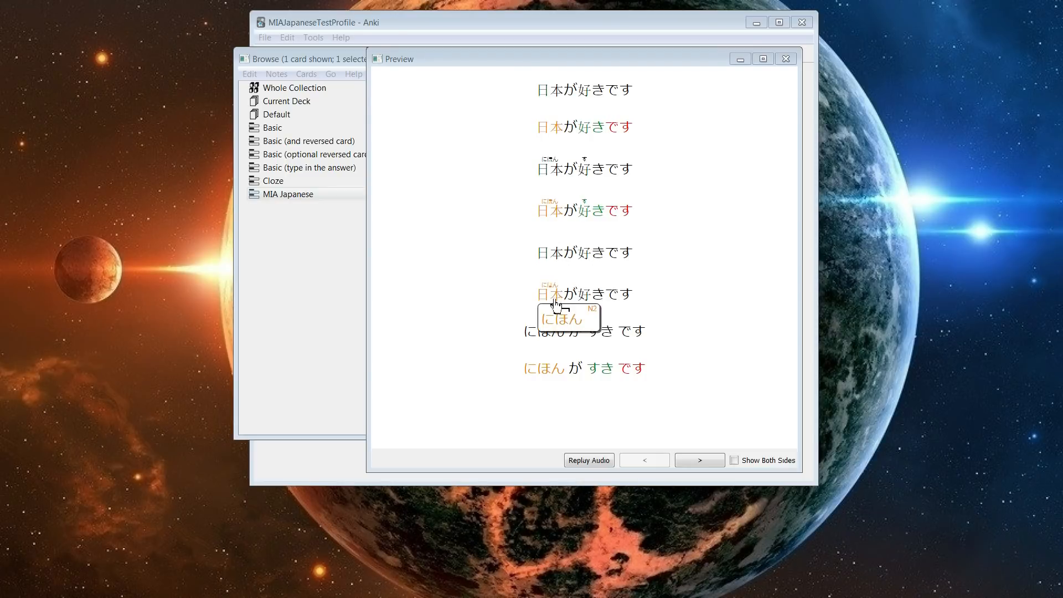
pyautogui.moveTo(591, 301)
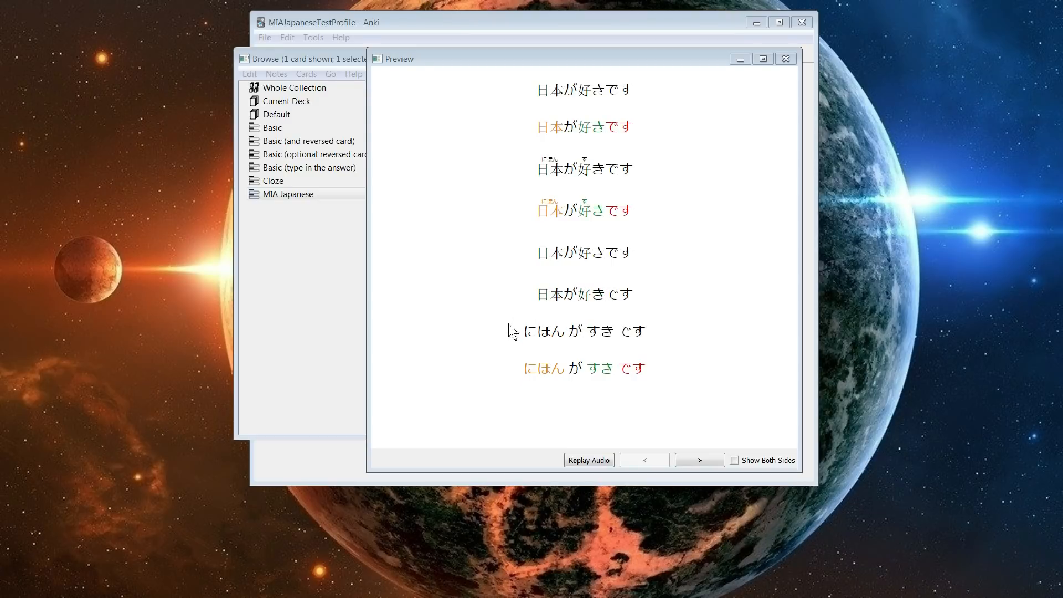
pyautogui.moveTo(530, 341)
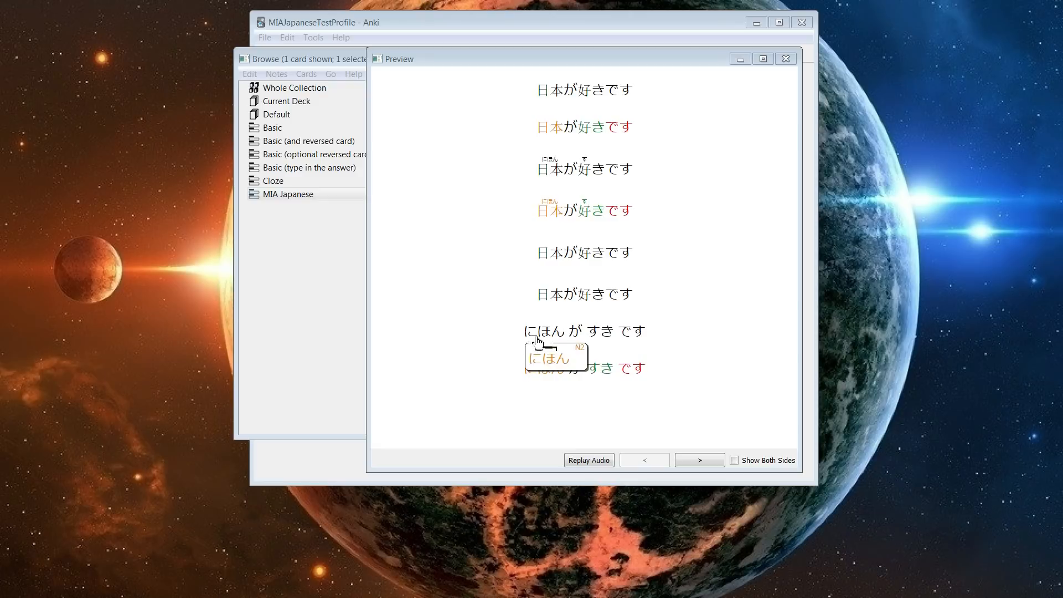
pyautogui.moveTo(602, 342)
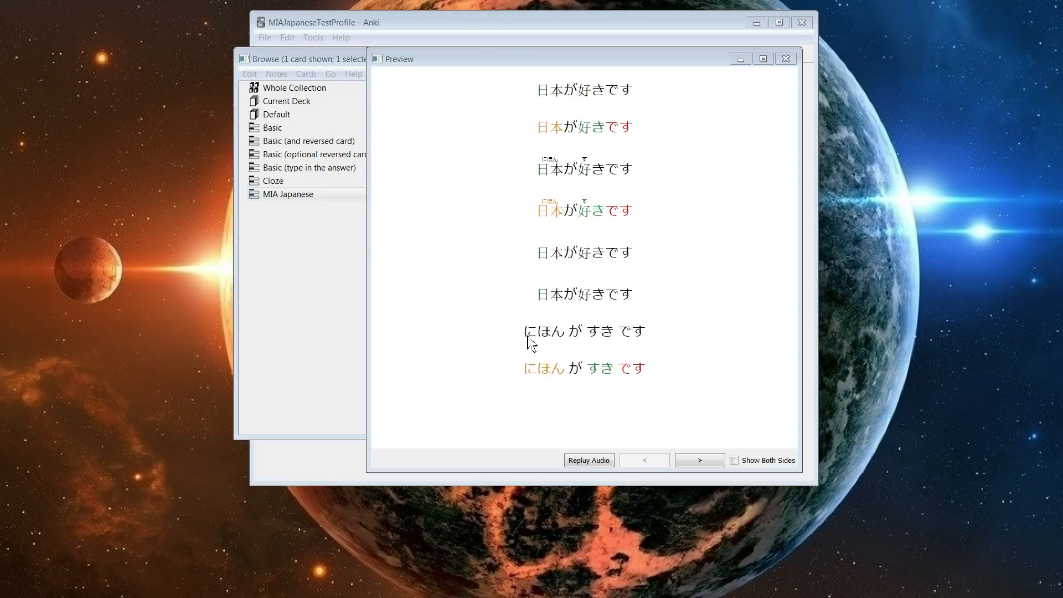
pyautogui.moveTo(638, 377)
pyautogui.moveTo(545, 375)
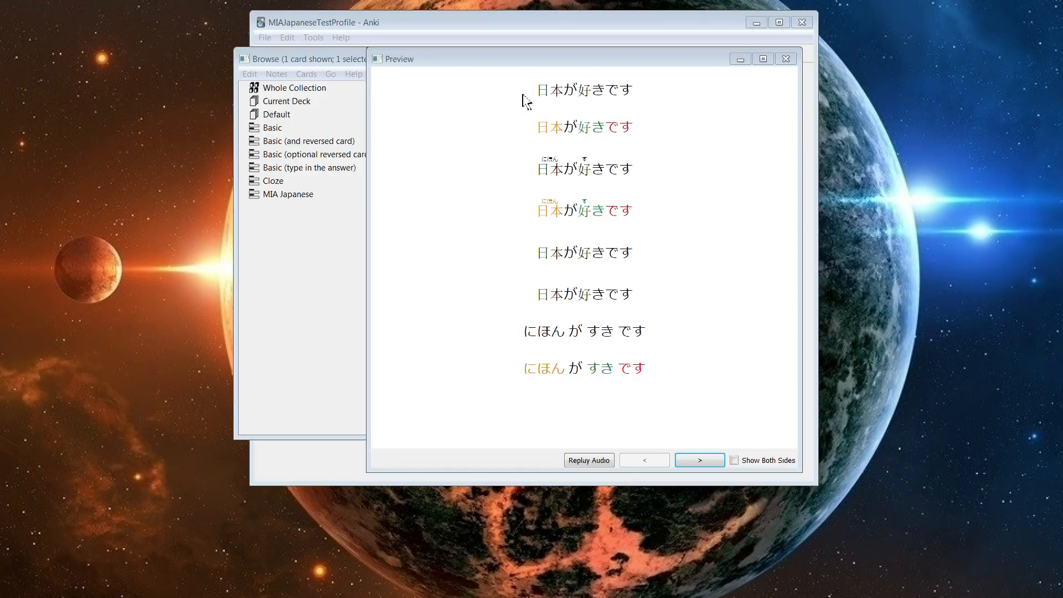
# Leave the preview and card browser, start studying the Default deck, and open the current card's note in an enlarged editing window.
pyautogui.click(786, 59)
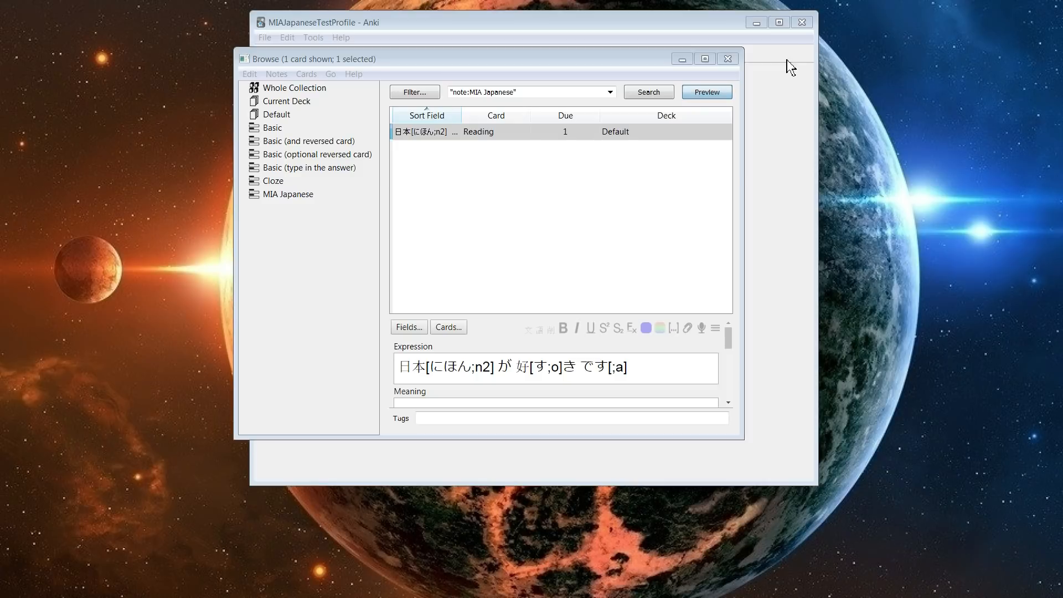
pyautogui.click(730, 59)
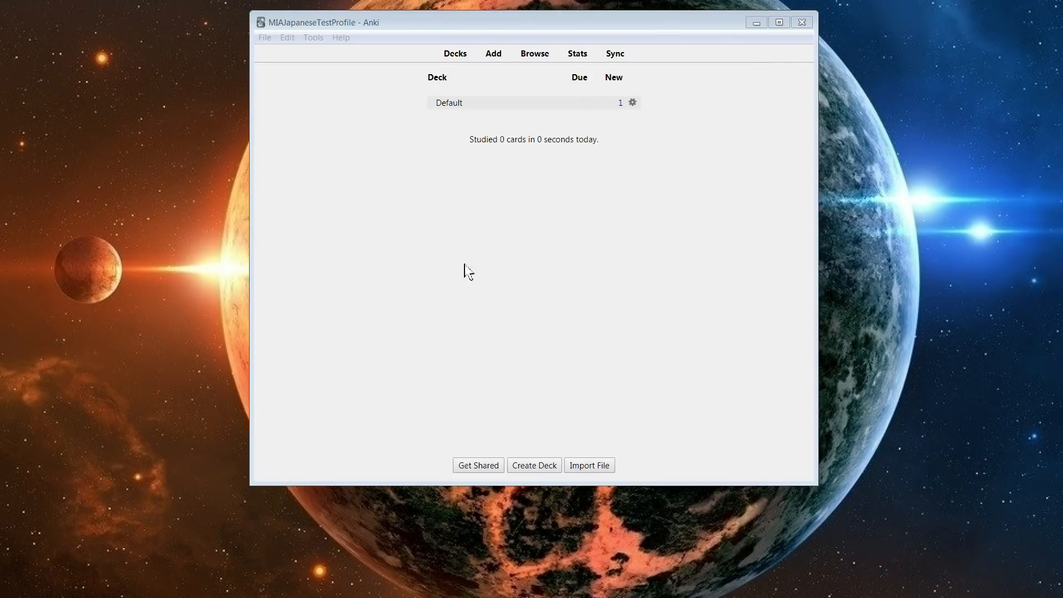
pyautogui.click(453, 105)
pyautogui.click(617, 134)
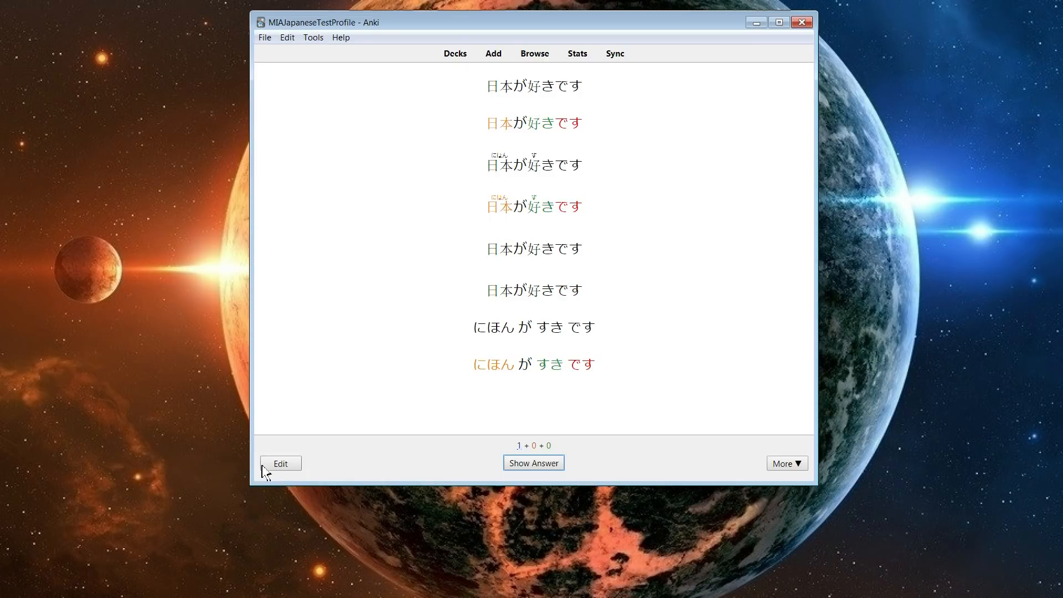
pyautogui.click(281, 467)
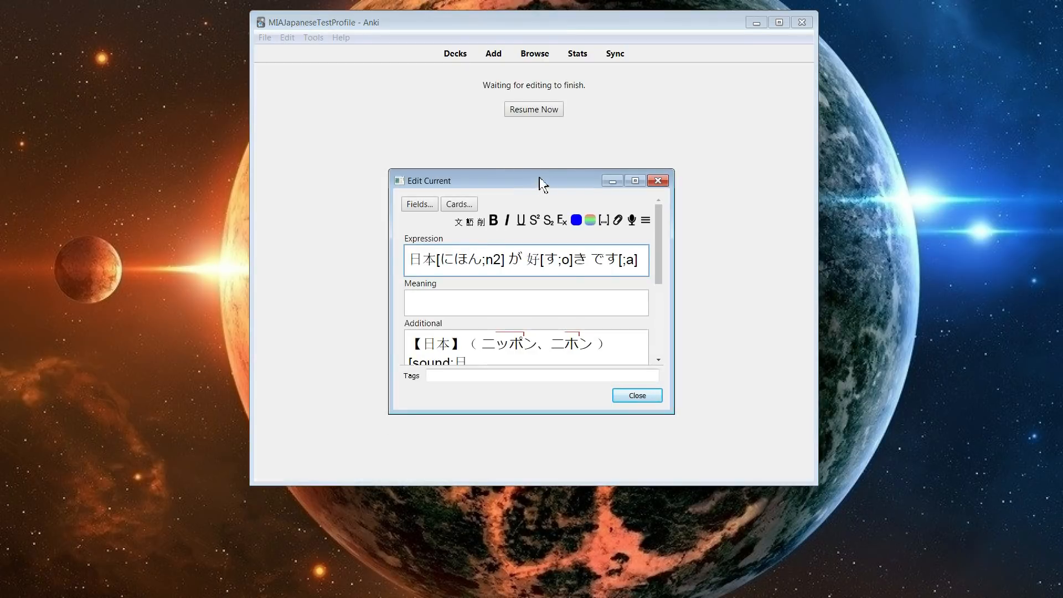
pyautogui.moveTo(389, 170); pyautogui.dragTo(365, 5)
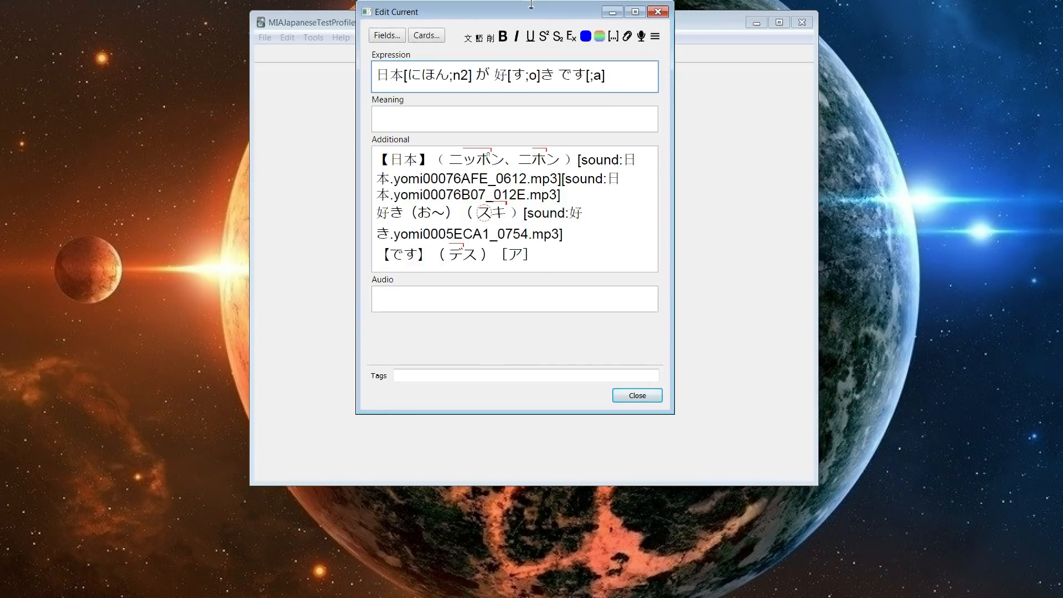
pyautogui.moveTo(571, 18); pyautogui.dragTo(628, 72)
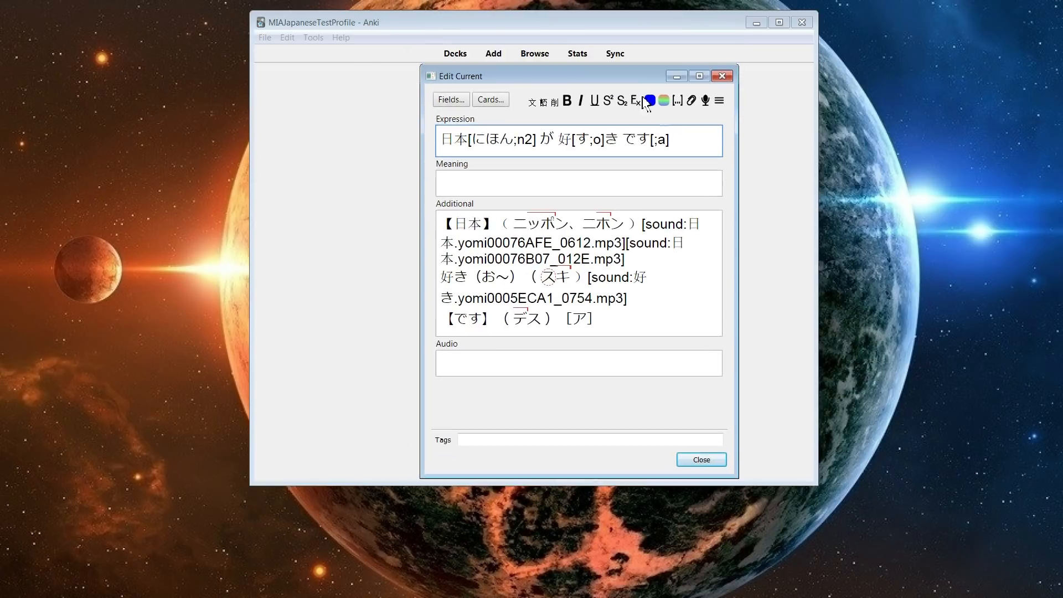
# Strip the generated readings and pitch accents from the Expression field and delete all content of the Additional field.
pyautogui.click(555, 105)
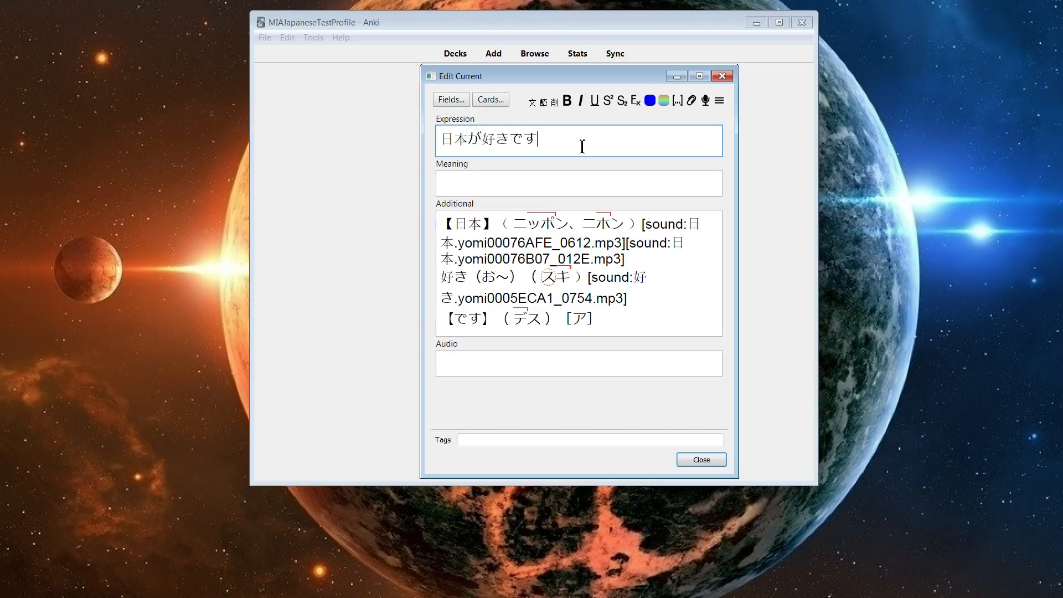
pyautogui.moveTo(536, 139); pyautogui.dragTo(416, 137)
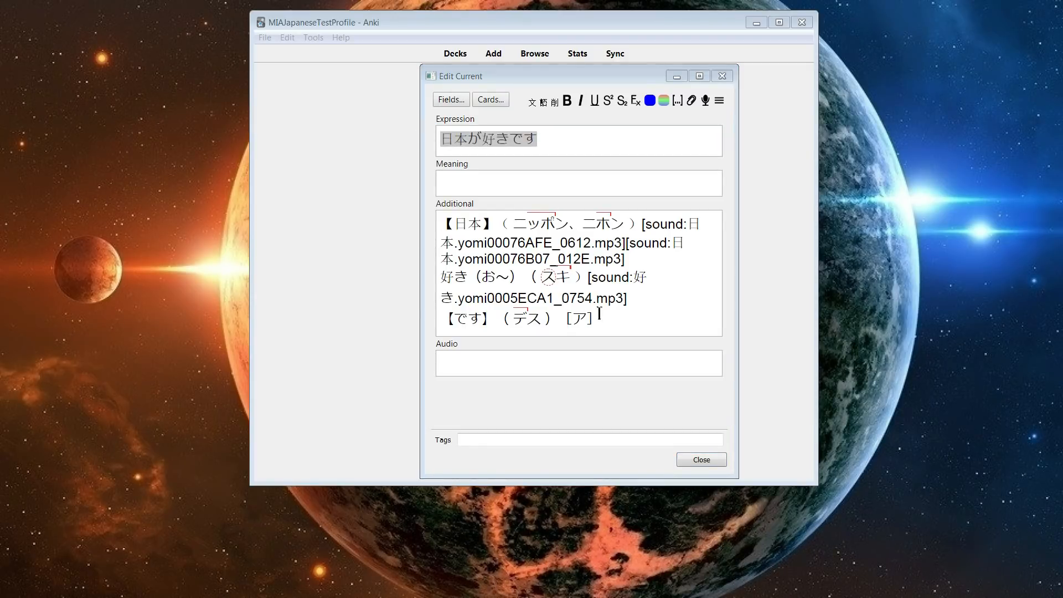
pyautogui.moveTo(599, 314); pyautogui.dragTo(351, 154)
pyautogui.press('Left')
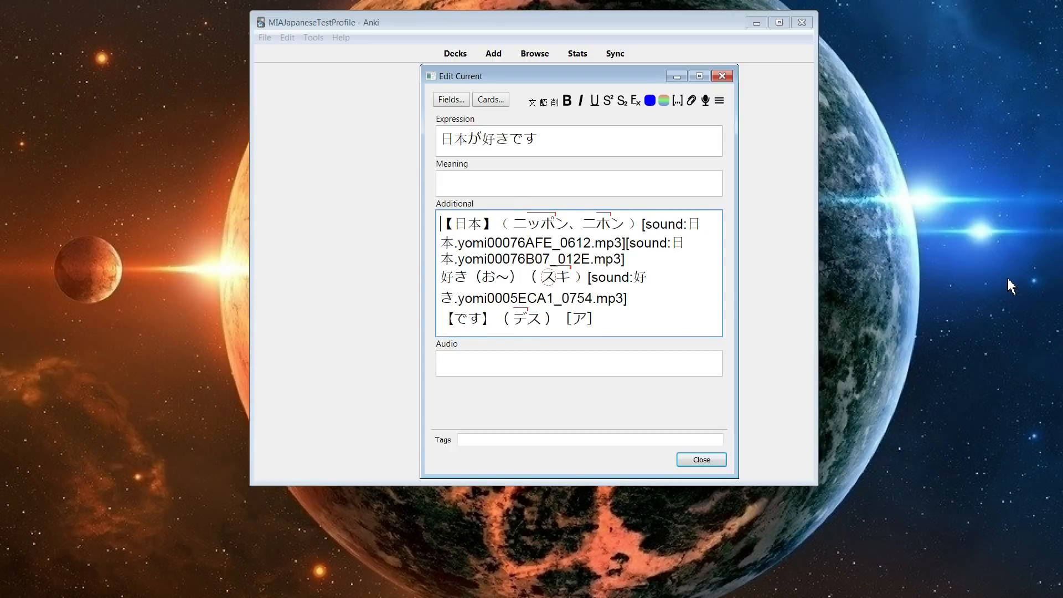
pyautogui.moveTo(650, 315); pyautogui.dragTo(190, 28)
pyautogui.press('Delete')
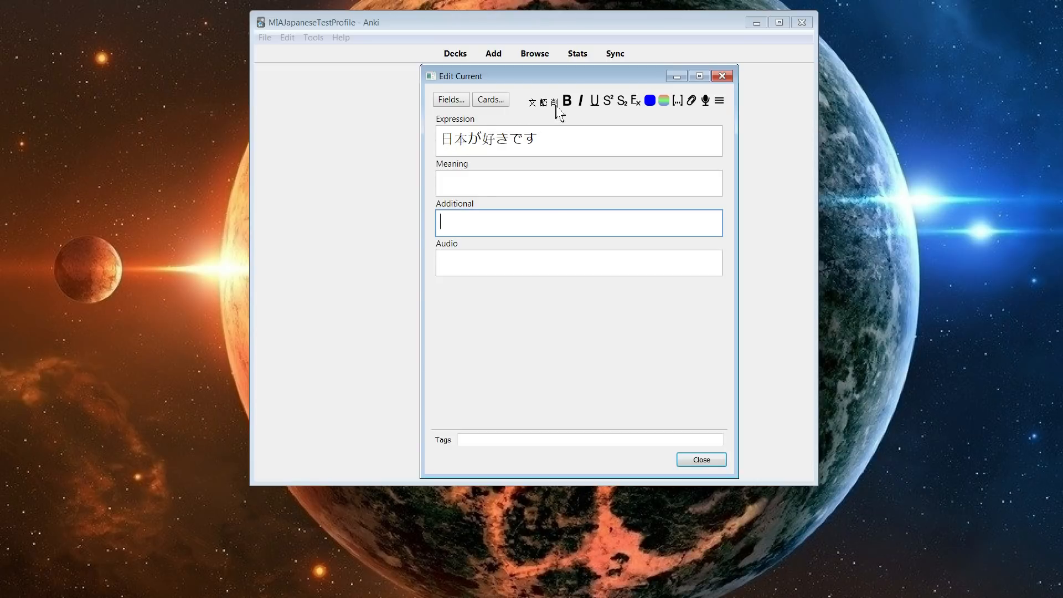
# Generate the reading, pitch accent and audio for only the word 日本 in the Expression field.
pyautogui.click(442, 142)
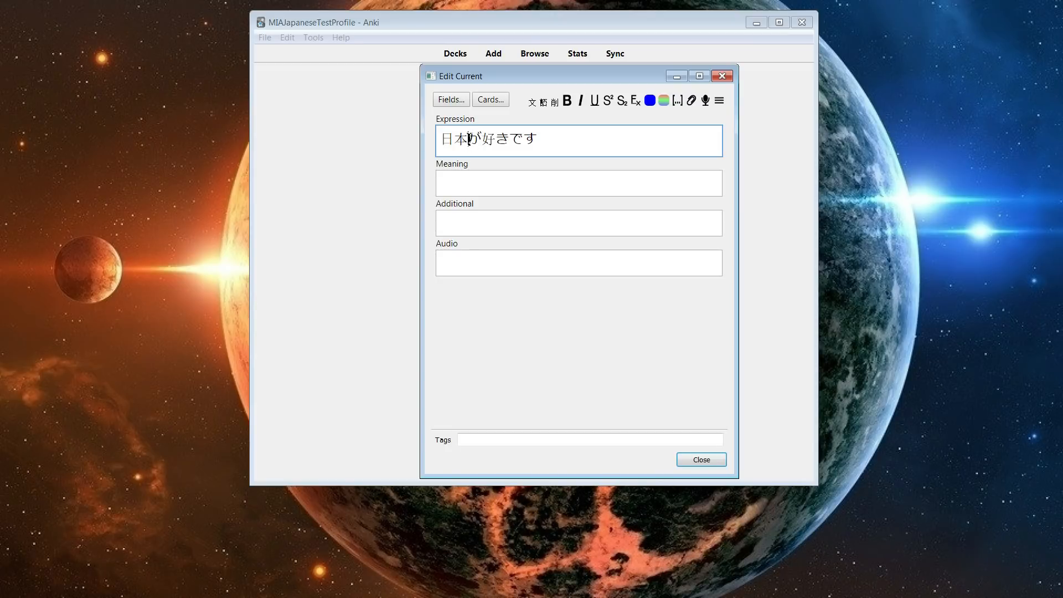
pyautogui.moveTo(469, 138)
pyautogui.mouseDown()
pyautogui.moveTo(459, 139)
pyautogui.moveTo(472, 141)
pyautogui.mouseUp()
pyautogui.moveTo(468, 142); pyautogui.dragTo(569, 145)
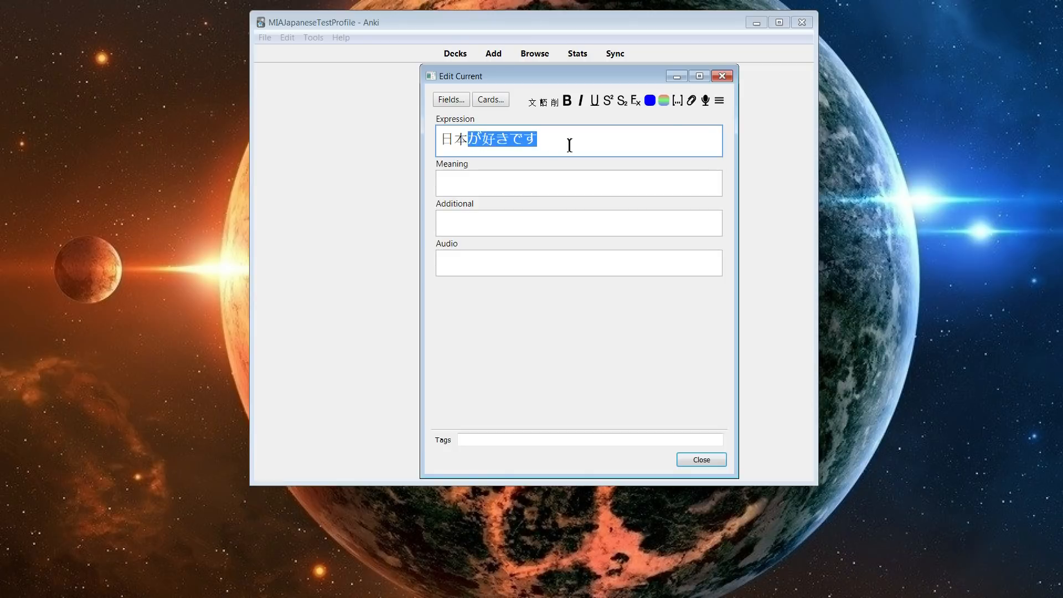
pyautogui.moveTo(661, 144); pyautogui.dragTo(347, 135)
pyautogui.click(453, 145)
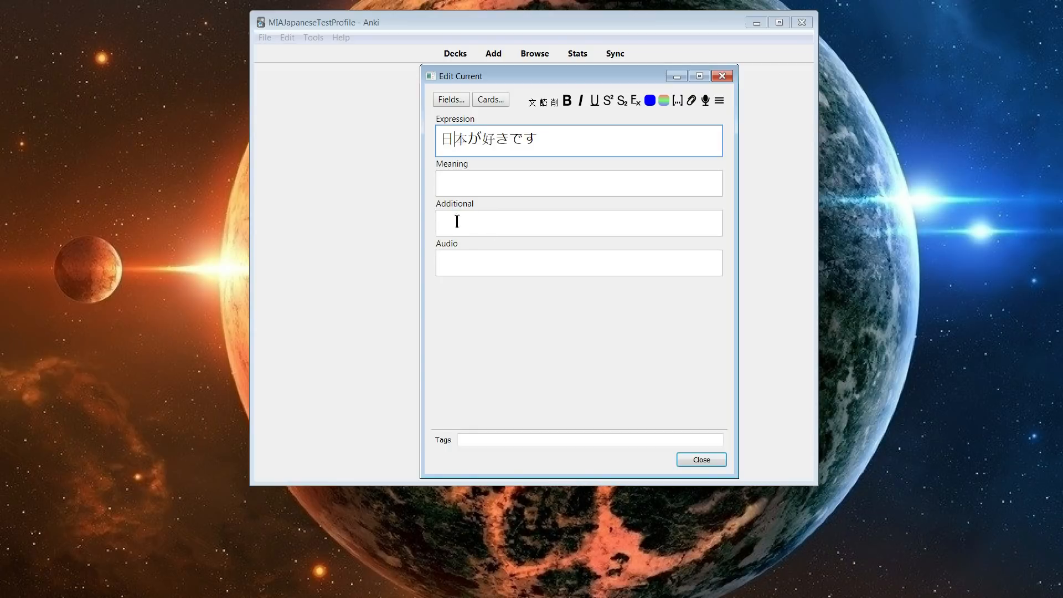
pyautogui.click(476, 223)
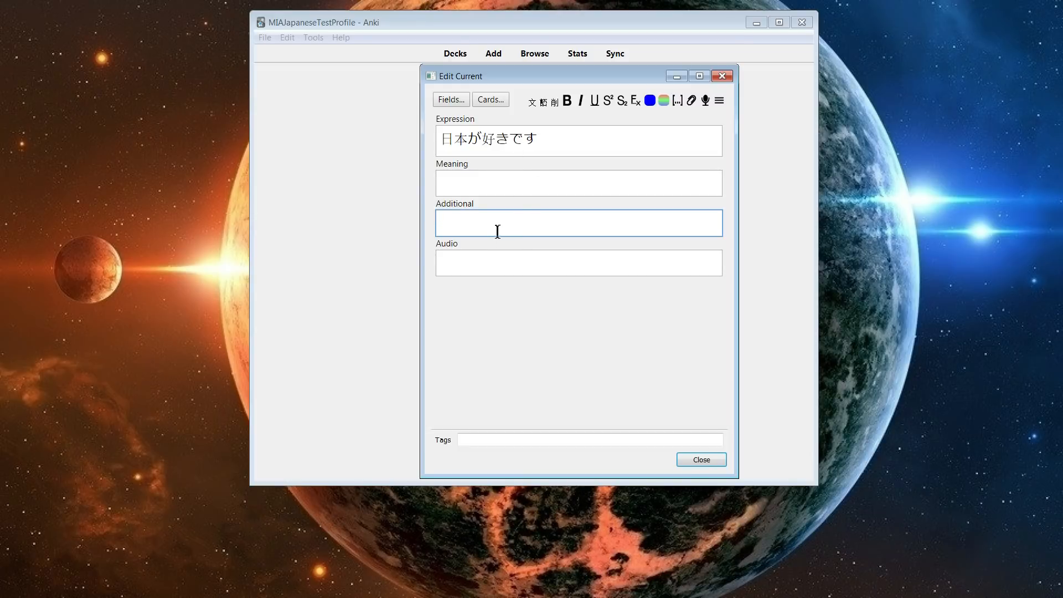
pyautogui.click(446, 145)
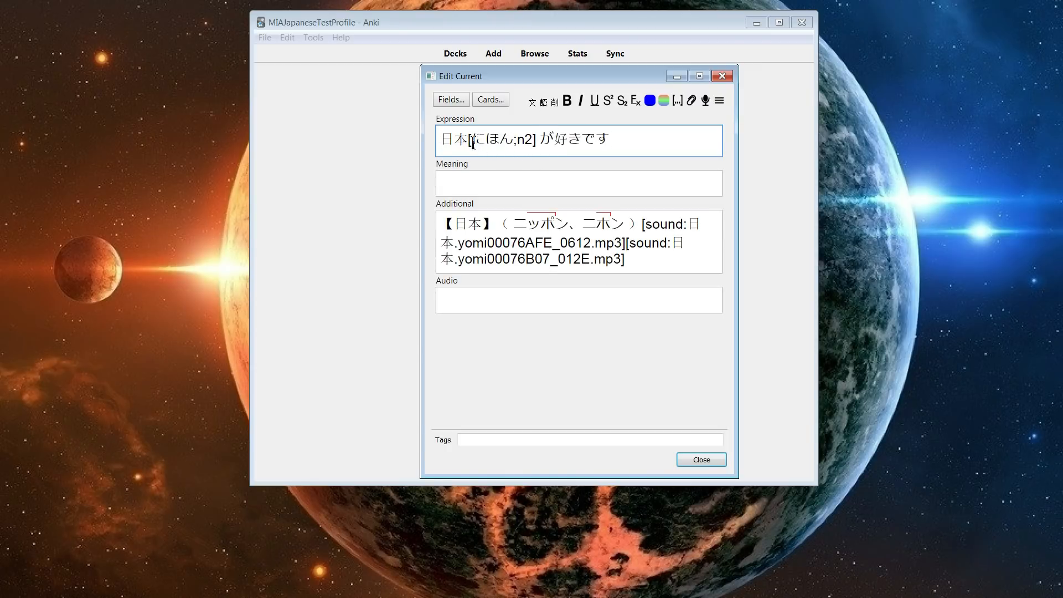
# Remove the generated 日本 reading from the Expression field and empty the Additional field again.
pyautogui.moveTo(450, 138); pyautogui.dragTo(416, 139)
pyautogui.click(557, 156)
pyautogui.click(555, 103)
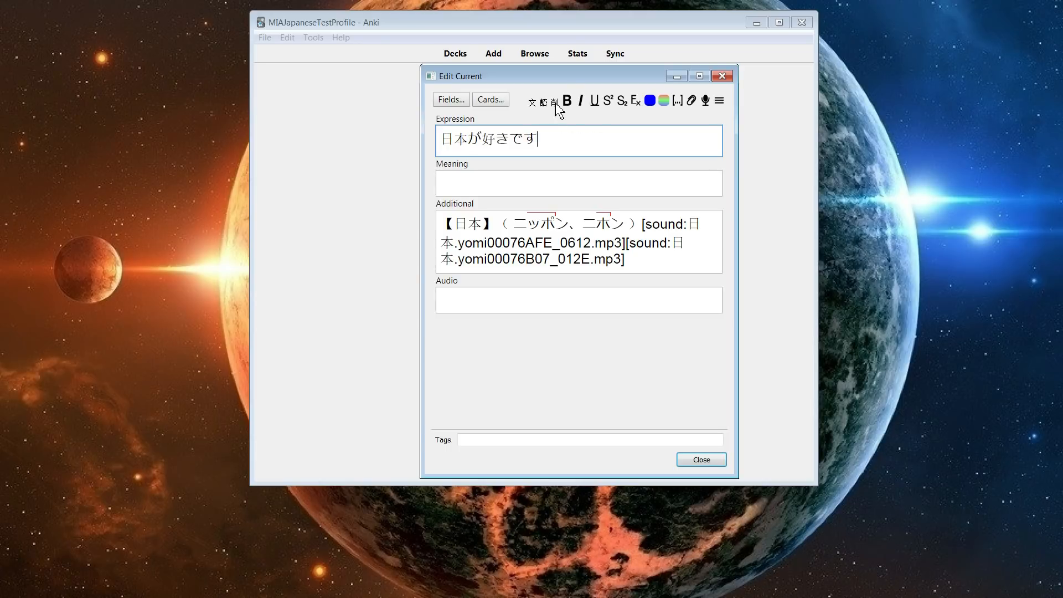
pyautogui.click(673, 236)
pyautogui.hotkey('ctrl', 'a')
pyautogui.press('BackSpace')
# Generate reading, pitch accent and audio for the selected word 日本, and delete its [にほん;n2] reading from the Expression field.
pyautogui.moveTo(442, 138); pyautogui.dragTo(472, 143)
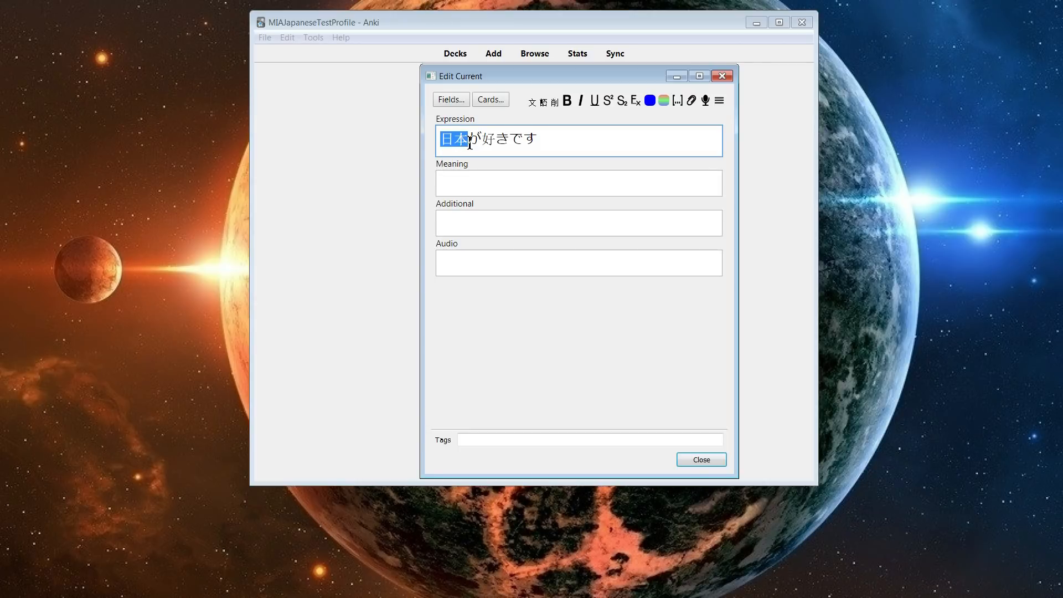
pyautogui.click(545, 104)
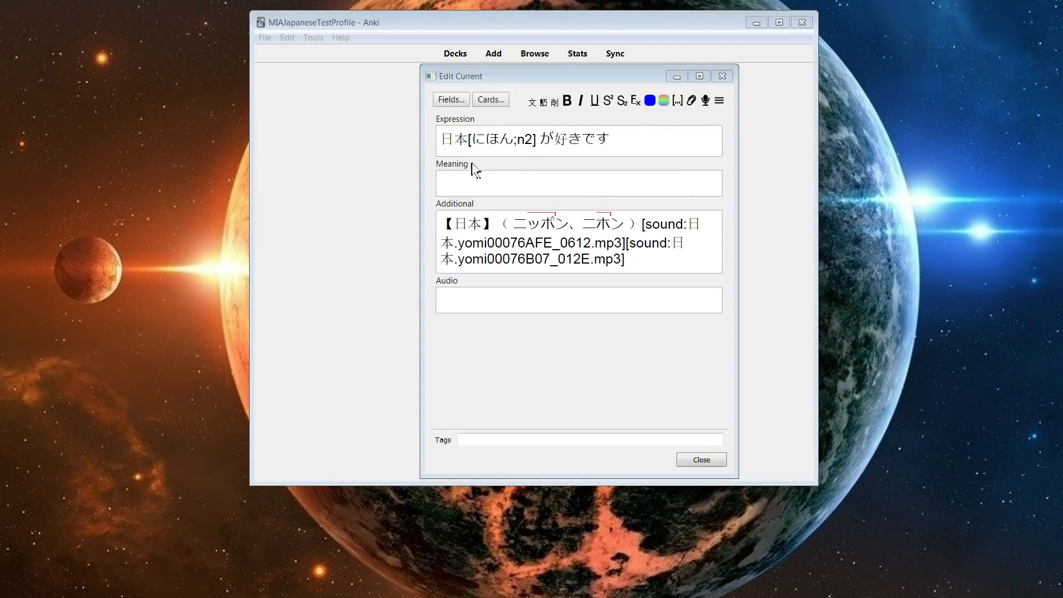
pyautogui.click(469, 143)
pyautogui.moveTo(469, 143); pyautogui.dragTo(540, 139)
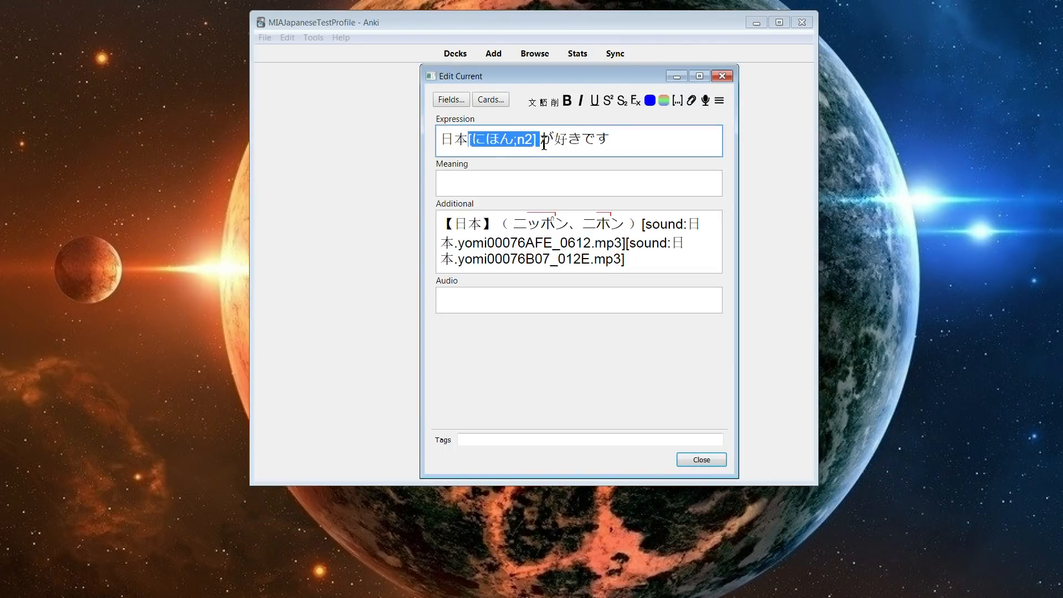
pyautogui.press('BackSpace')
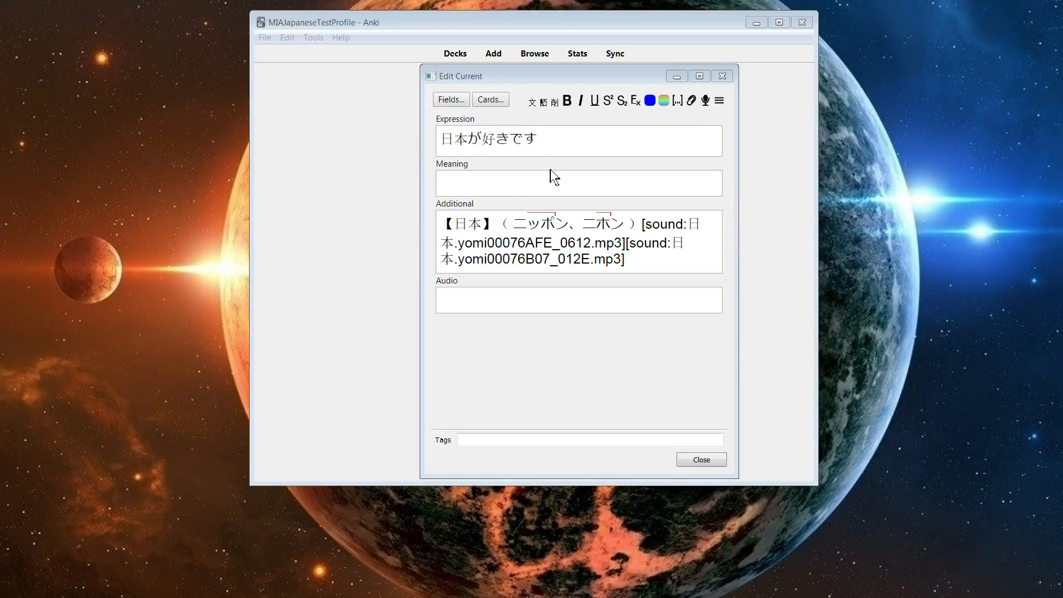
# Close the note editor and compare the sentence lines on the card's question side with the note's Expression field.
pyautogui.click(724, 77)
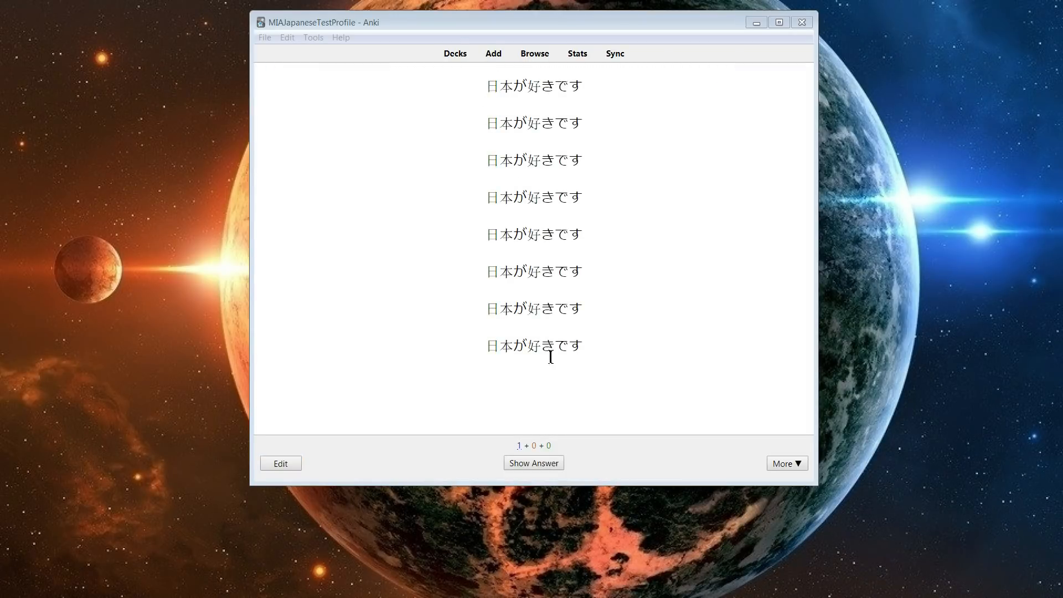
pyautogui.click(281, 463)
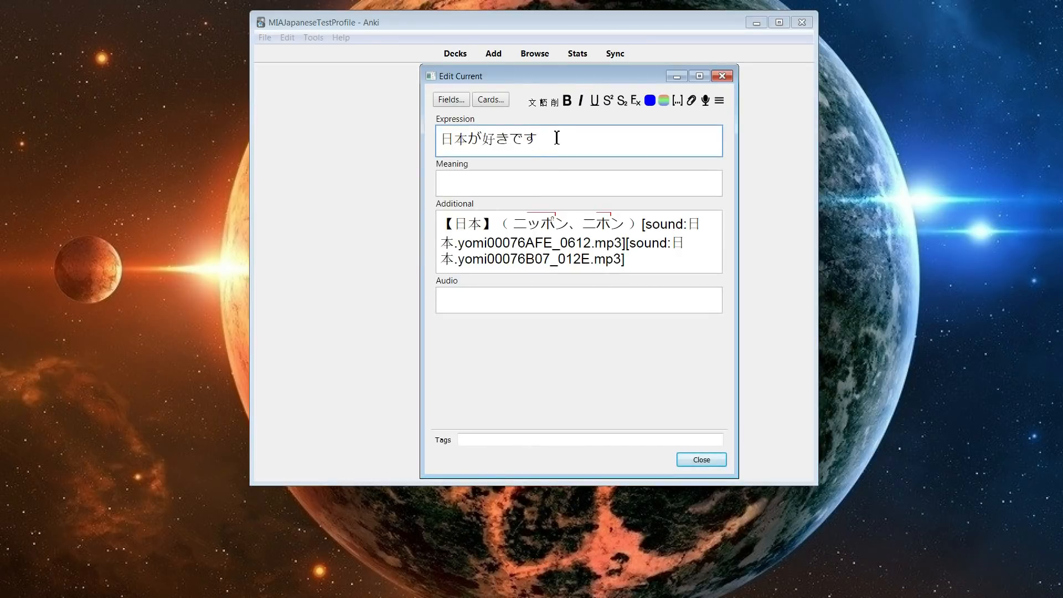
pyautogui.hotkey('ctrl', 'a')
pyautogui.click(722, 75)
pyautogui.moveTo(487, 83); pyautogui.dragTo(602, 371)
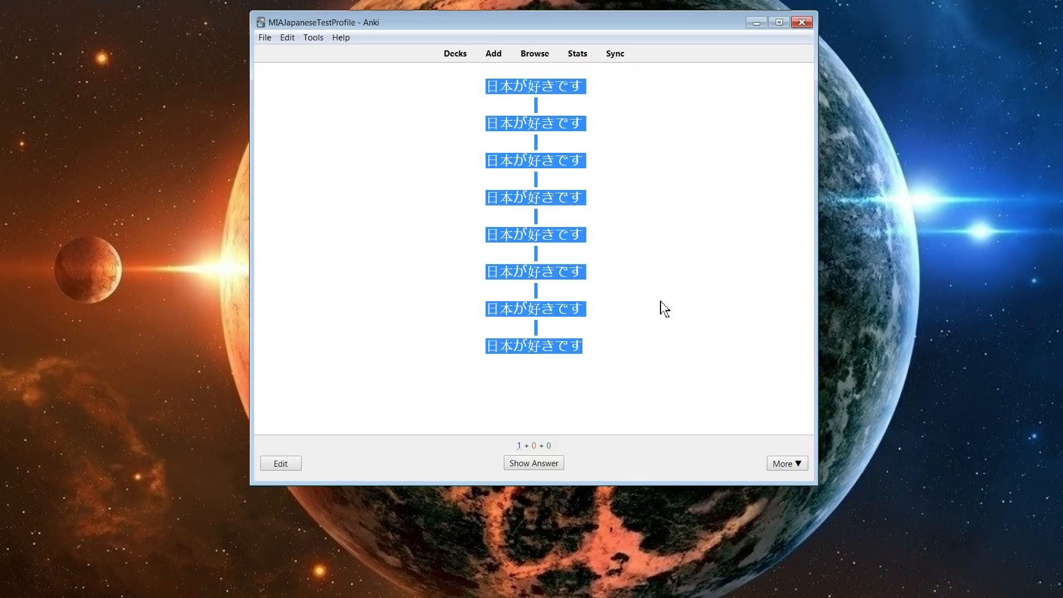
pyautogui.click(484, 146)
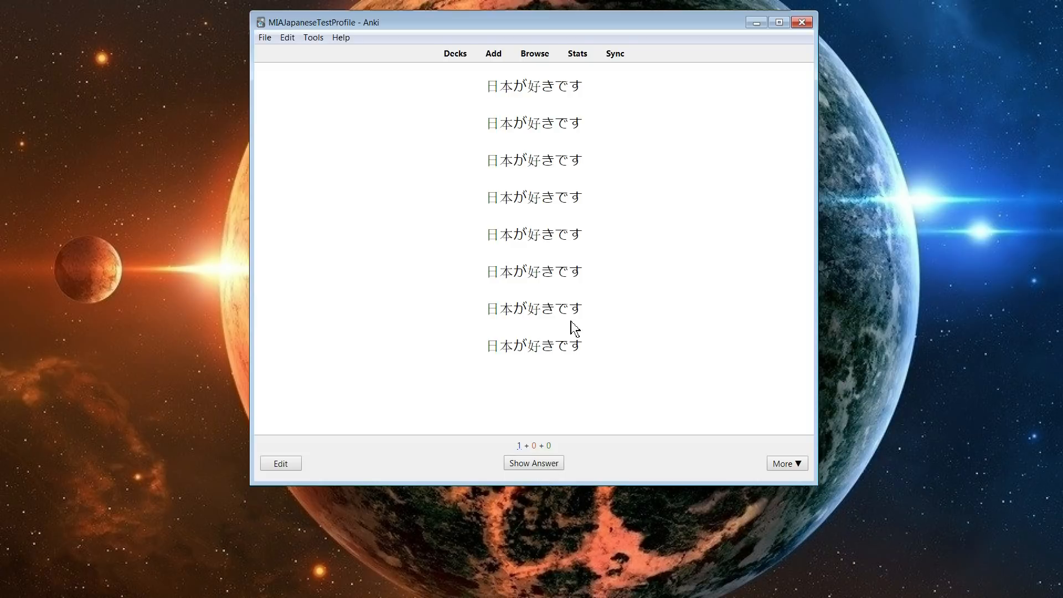
# Show the card's answer and examine the 日本 pitch-accent entry and the sentence lines above it.
pyautogui.click(533, 465)
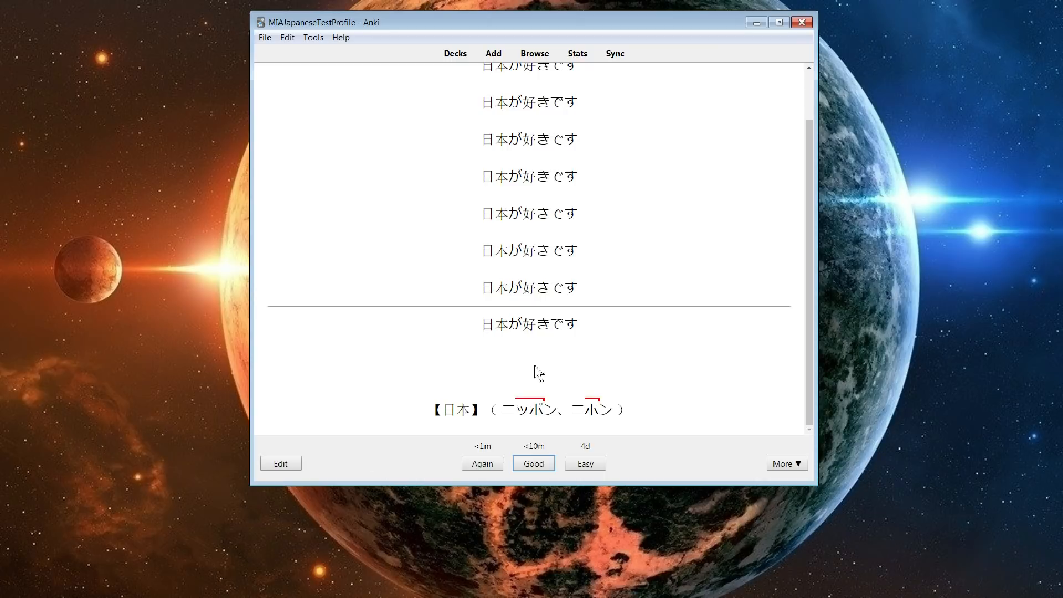
pyautogui.moveTo(443, 411); pyautogui.dragTo(710, 409)
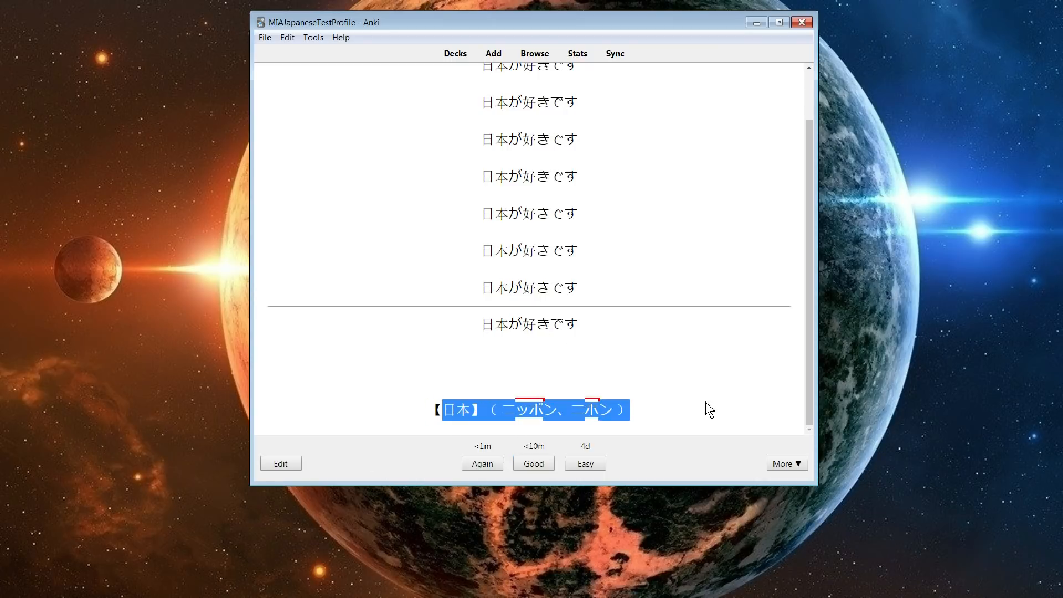
pyautogui.click(489, 433)
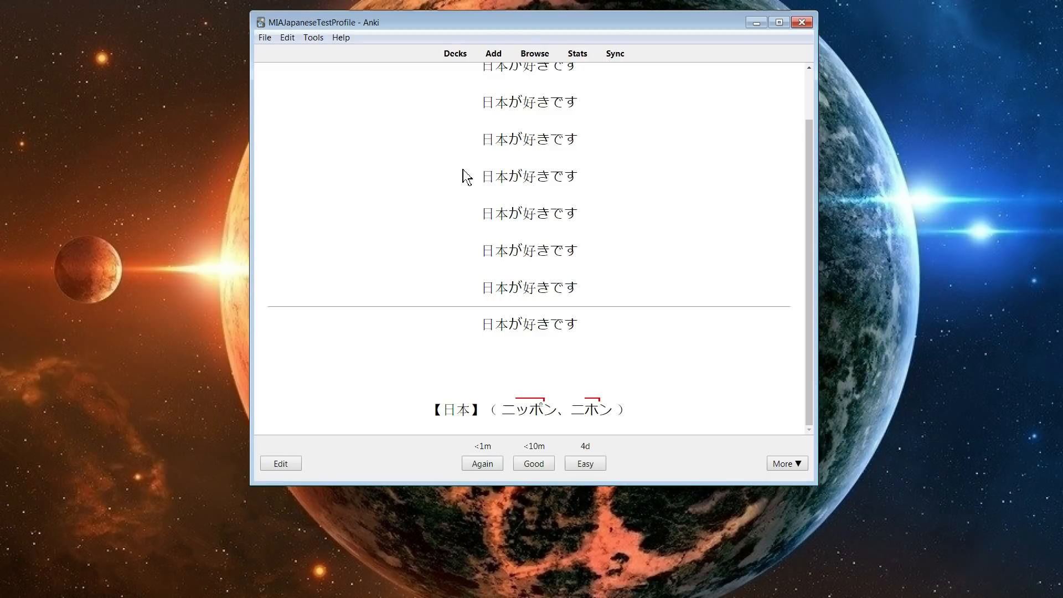
pyautogui.scroll(1, 477, 209)
pyautogui.scroll(-1, 480, 211)
pyautogui.scroll(1, 480, 211)
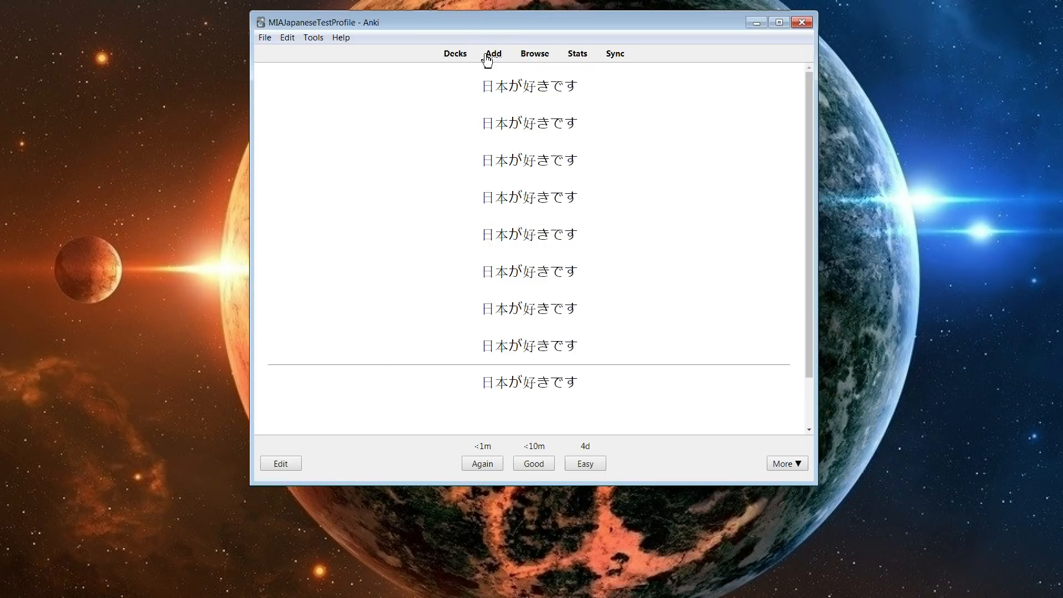
# Return to the deck list, reopen the Default deck for study and show the card's answer.
pyautogui.click(458, 58)
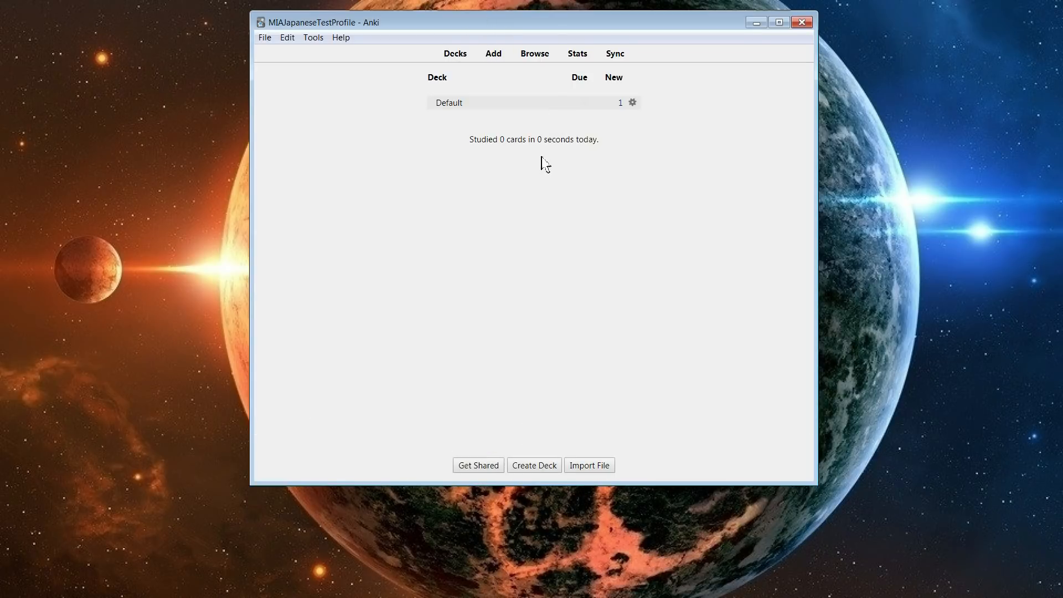
pyautogui.click(455, 103)
pyautogui.click(617, 134)
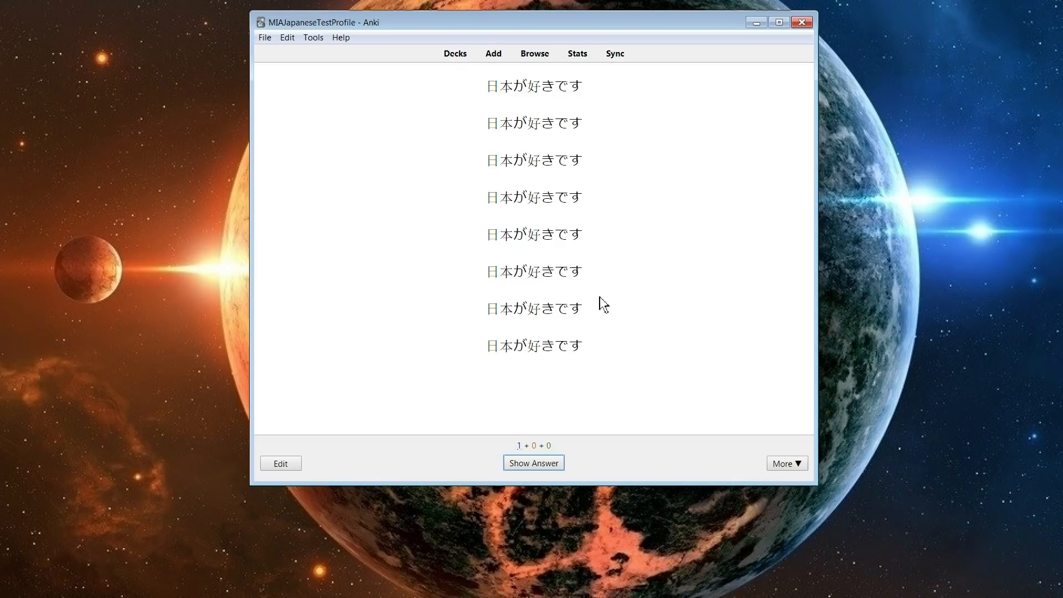
pyautogui.click(532, 463)
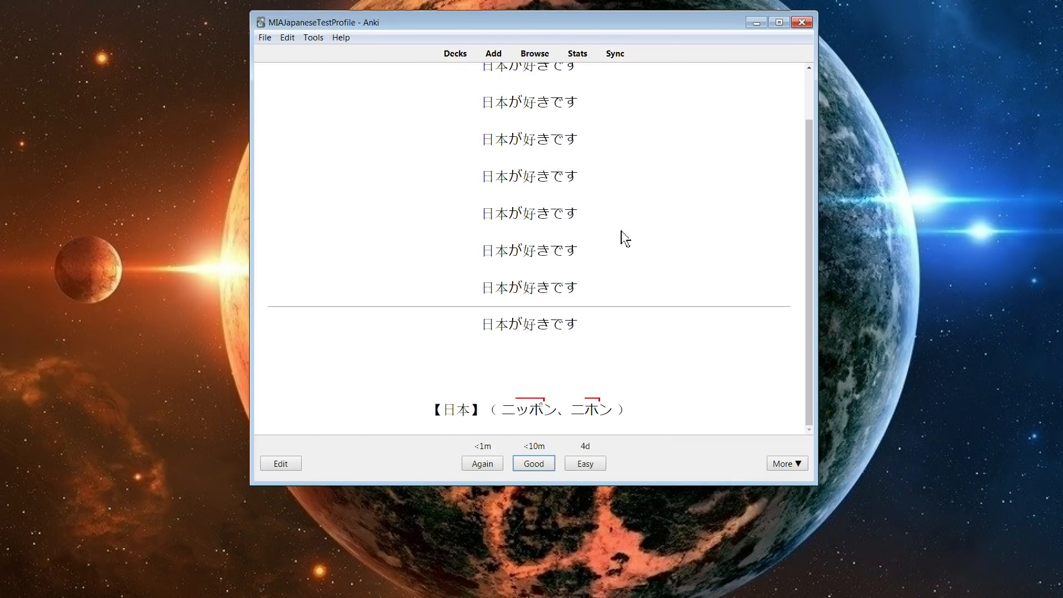
# Generate reading, pitch accent and audio only for 好き in the note's Expression field, and close the note editor.
pyautogui.click(283, 464)
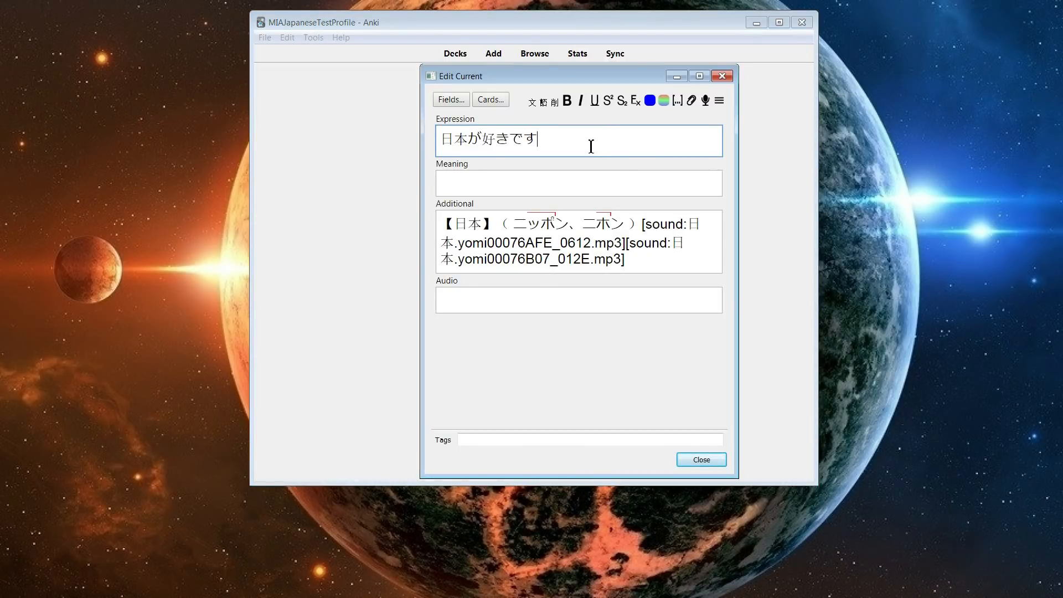
pyautogui.click(545, 105)
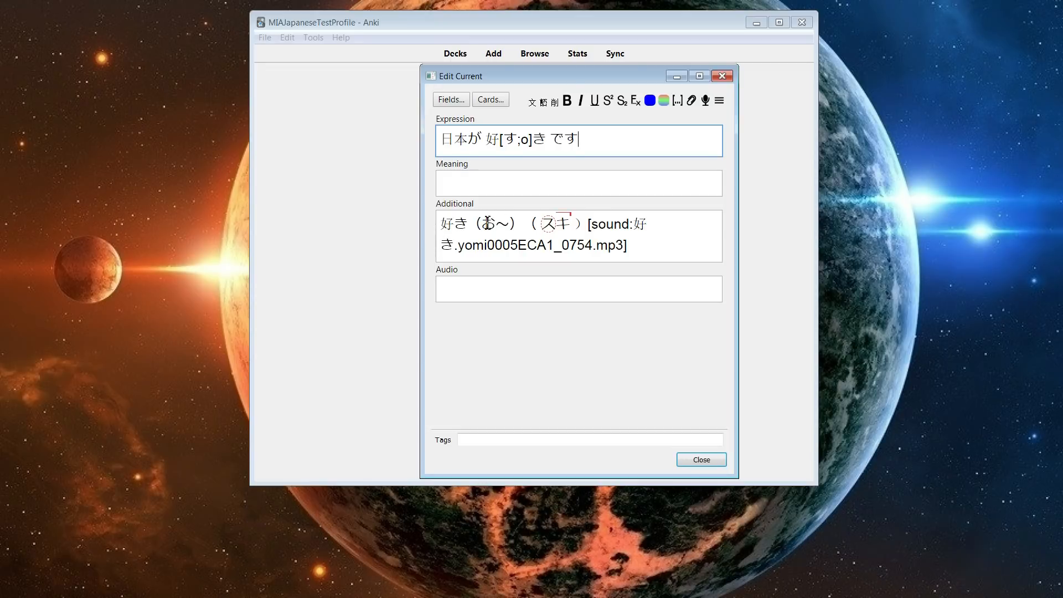
pyautogui.click(719, 462)
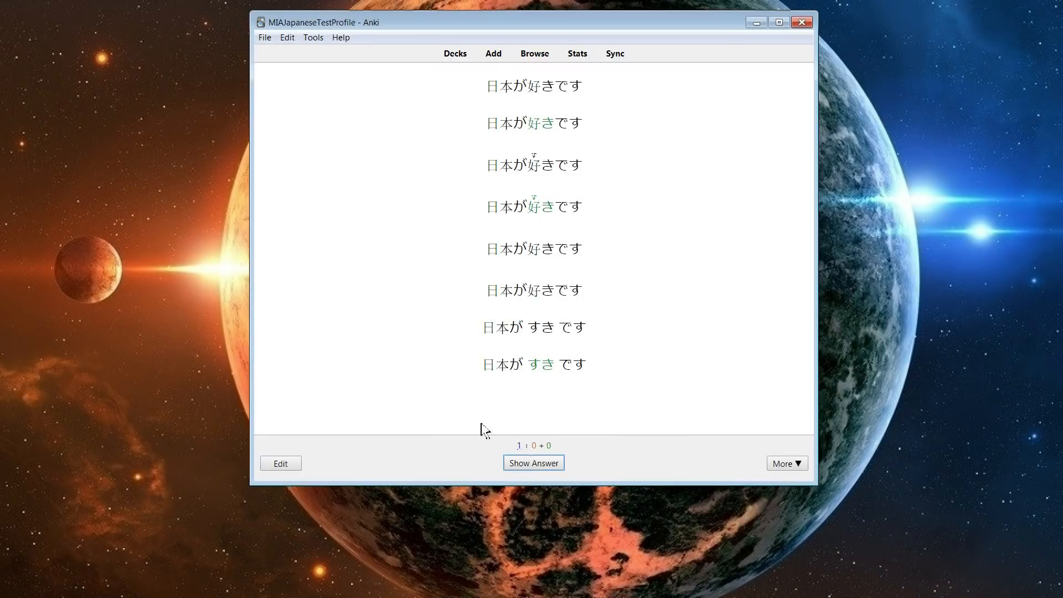
# Show the card's answer, examine the 好き reading and pitch-accent entry, and compare them with the note's fields.
pyautogui.click(535, 464)
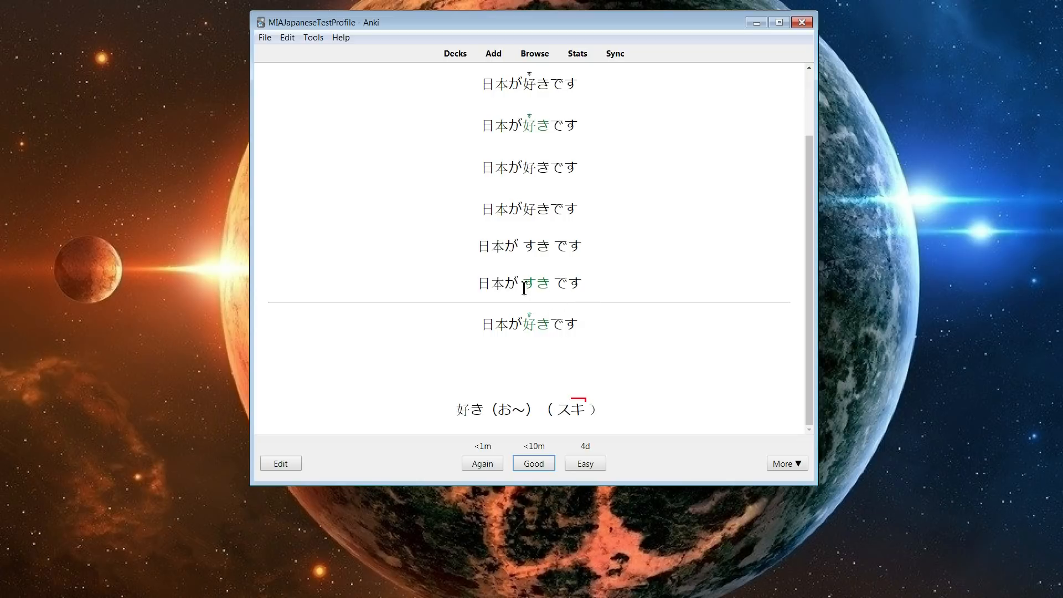
pyautogui.moveTo(526, 324); pyautogui.dragTo(551, 324)
pyautogui.click(285, 470)
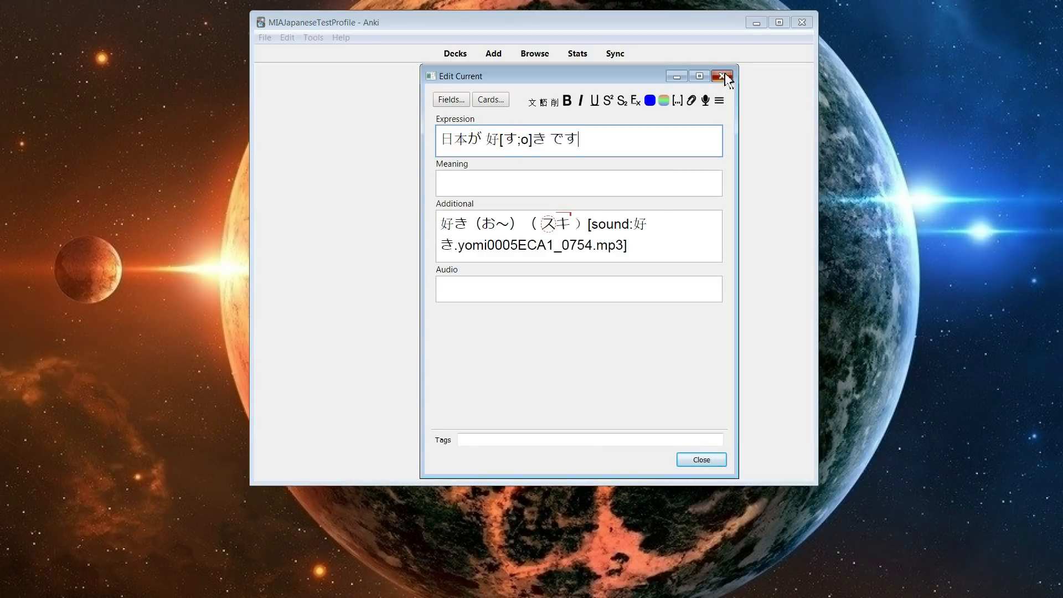
pyautogui.click(723, 76)
pyautogui.click(592, 173)
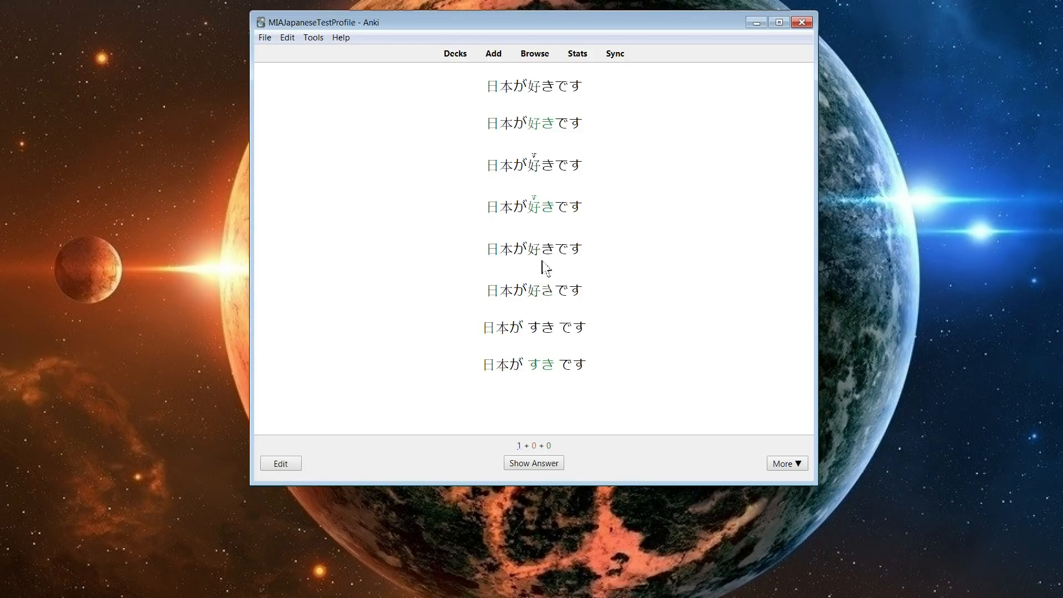
# Compare how 好き is displayed across all the sentence lines on the card's question side.
pyautogui.moveTo(532, 199)
pyautogui.mouseDown()
pyautogui.moveTo(555, 208)
pyautogui.moveTo(527, 207)
pyautogui.mouseUp()
pyautogui.click(563, 226)
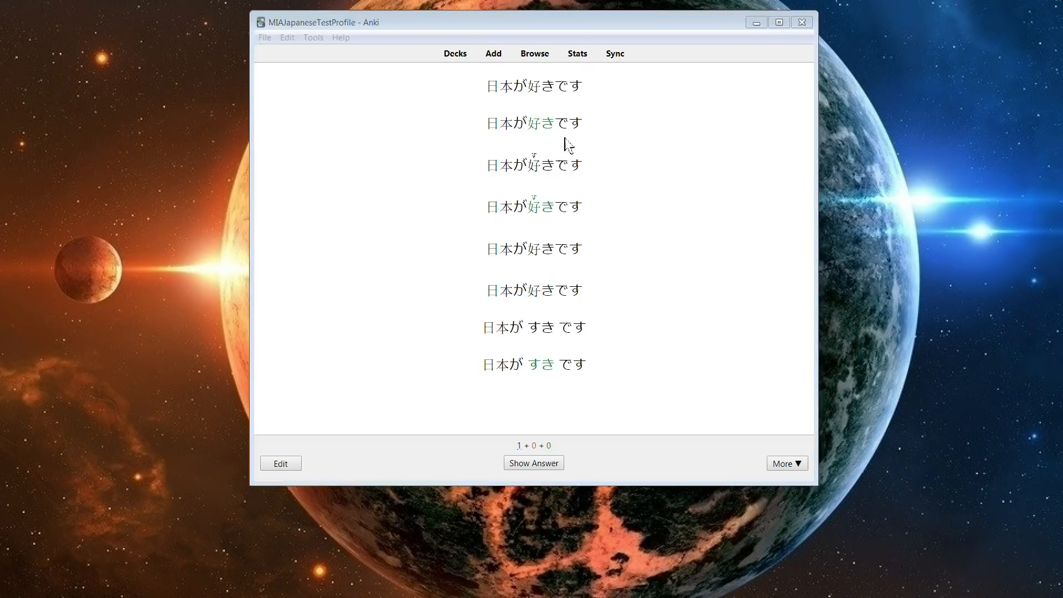
pyautogui.moveTo(479, 94); pyautogui.dragTo(605, 392)
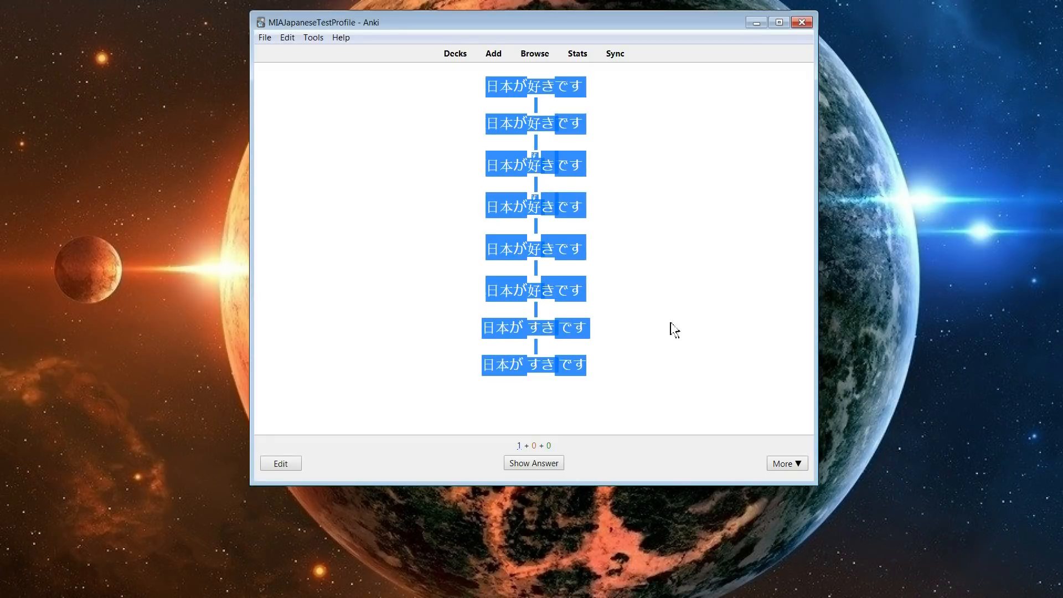
pyautogui.click(542, 143)
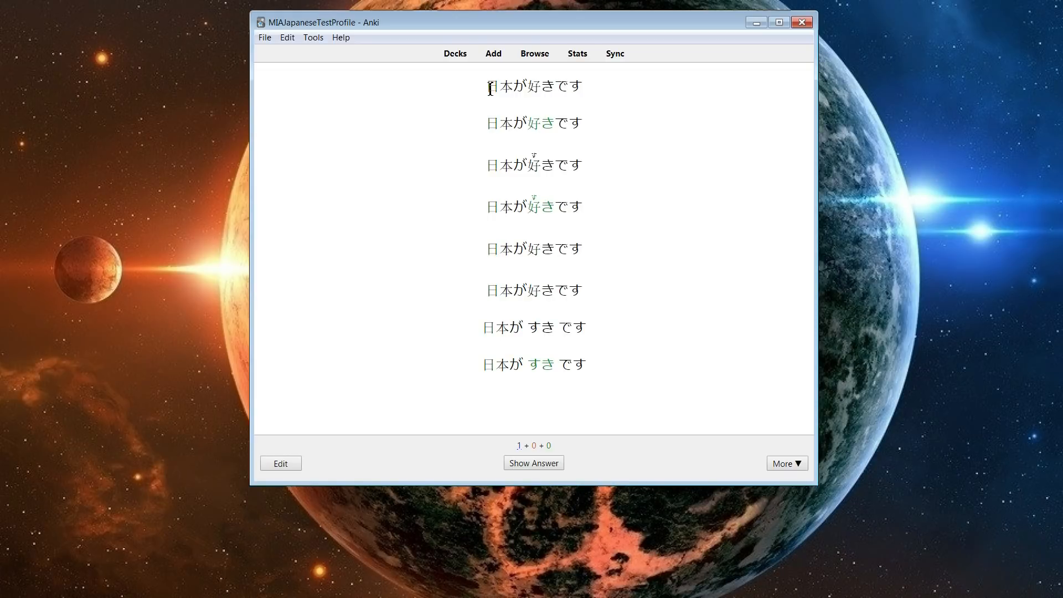
# Open the note editor and generate readings, pitch accents and audio for the whole sentence in the Expression field.
pyautogui.press('e')
pyautogui.moveTo(475, 141)
pyautogui.mouseDown()
pyautogui.moveTo(497, 139)
pyautogui.moveTo(469, 139)
pyautogui.mouseUp()
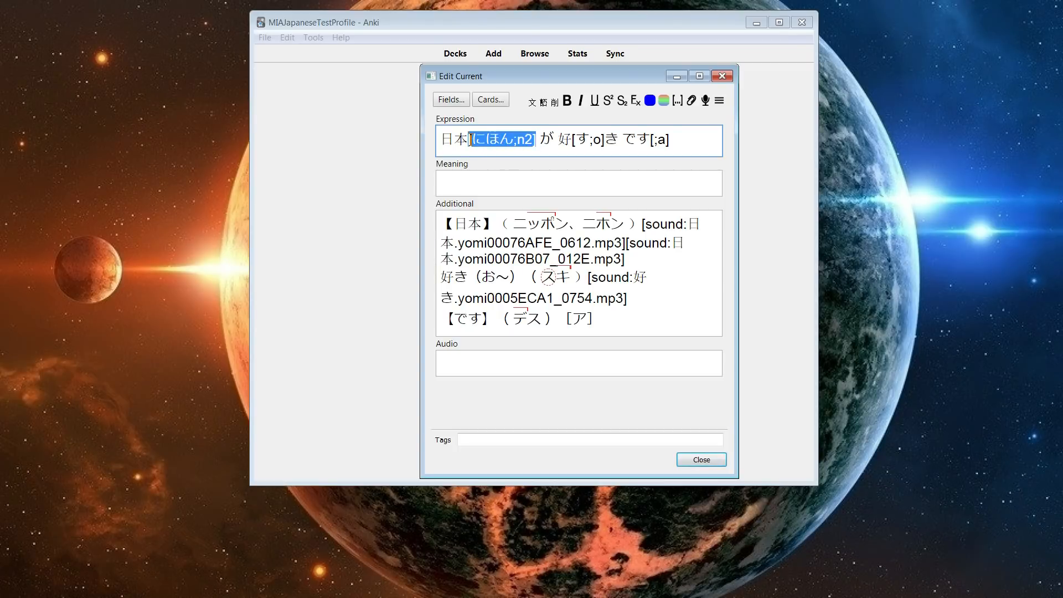
pyautogui.click(466, 159)
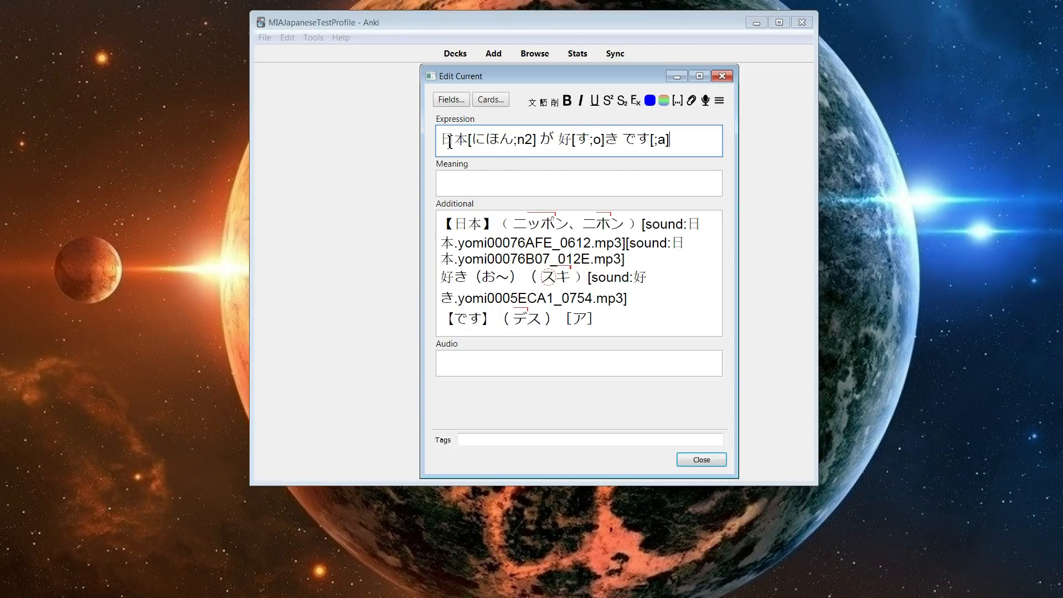
# Examine the spaces that separate the annotated words in the Expression field, especially before 好 and before です.
pyautogui.moveTo(536, 137); pyautogui.dragTo(543, 136)
pyautogui.click(442, 140)
pyautogui.moveTo(558, 139); pyautogui.dragTo(552, 138)
pyautogui.moveTo(626, 141); pyautogui.dragTo(553, 139)
pyautogui.moveTo(625, 141); pyautogui.dragTo(614, 141)
pyautogui.click(557, 144)
pyautogui.doubleClick(557, 143)
pyautogui.moveTo(557, 142); pyautogui.dragTo(621, 143)
pyautogui.moveTo(623, 139)
pyautogui.mouseDown()
pyautogui.moveTo(606, 141)
pyautogui.moveTo(619, 143)
pyautogui.mouseUp()
pyautogui.doubleClick(556, 143)
pyautogui.moveTo(559, 141); pyautogui.dragTo(553, 143)
pyautogui.doubleClick(621, 139)
pyautogui.moveTo(560, 140)
pyautogui.mouseDown()
pyautogui.moveTo(541, 139)
pyautogui.moveTo(554, 139)
pyautogui.mouseUp()
pyautogui.doubleClick(620, 139)
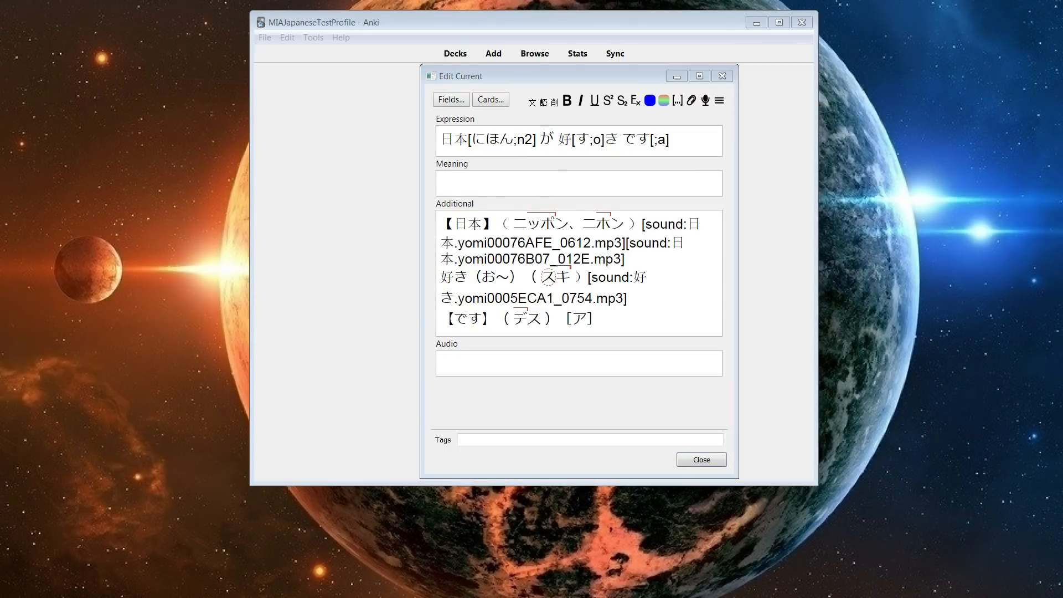
# Inspect the Expression field's annotated text in the HTML editor and compare it with the text in the field.
pyautogui.click(688, 143)
pyautogui.moveTo(688, 143); pyautogui.dragTo(373, 142)
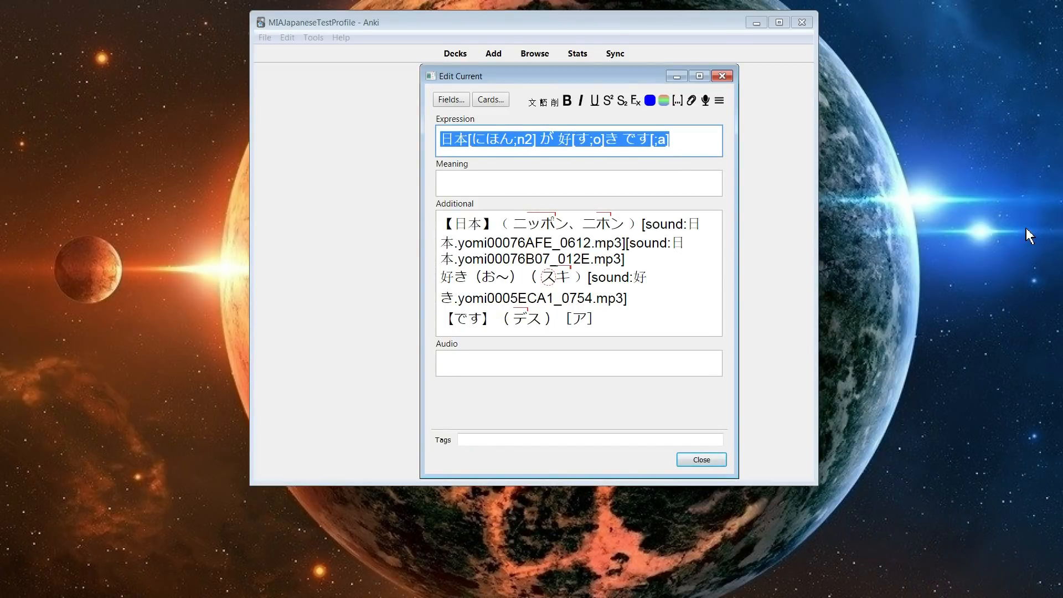
pyautogui.click(637, 156)
pyautogui.hotkey('ctrl', 'shift', 'x')
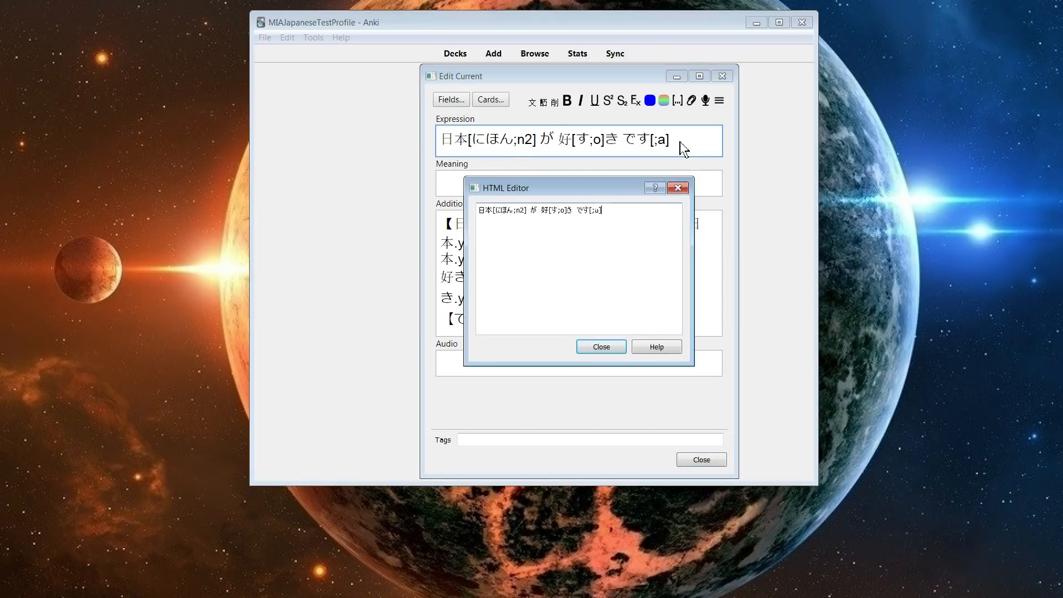
pyautogui.moveTo(639, 221); pyautogui.dragTo(249, 189)
pyautogui.moveTo(608, 218); pyautogui.dragTo(374, 195)
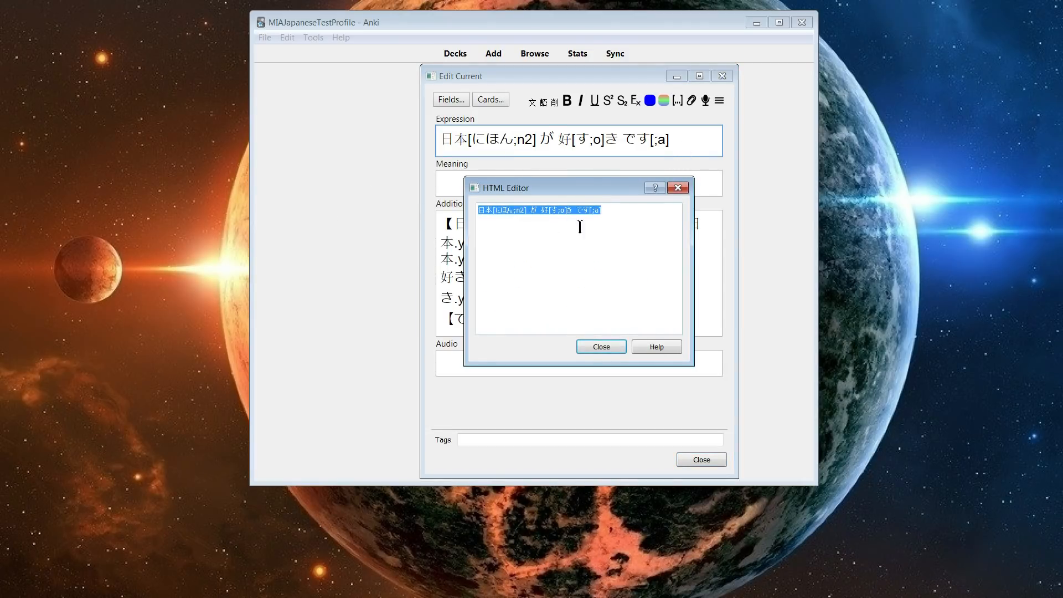
pyautogui.click(609, 227)
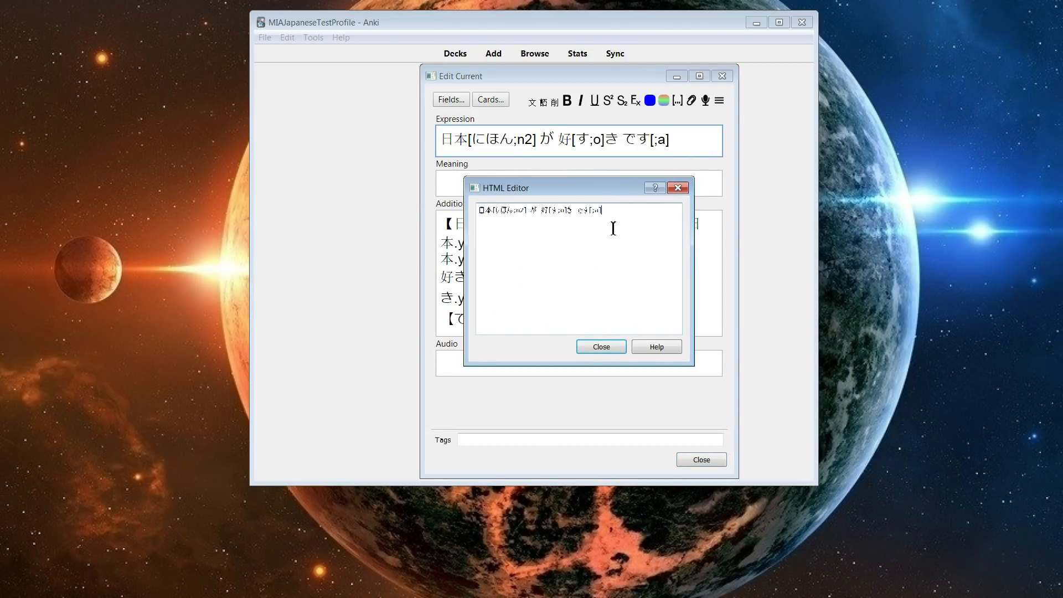
pyautogui.click(685, 189)
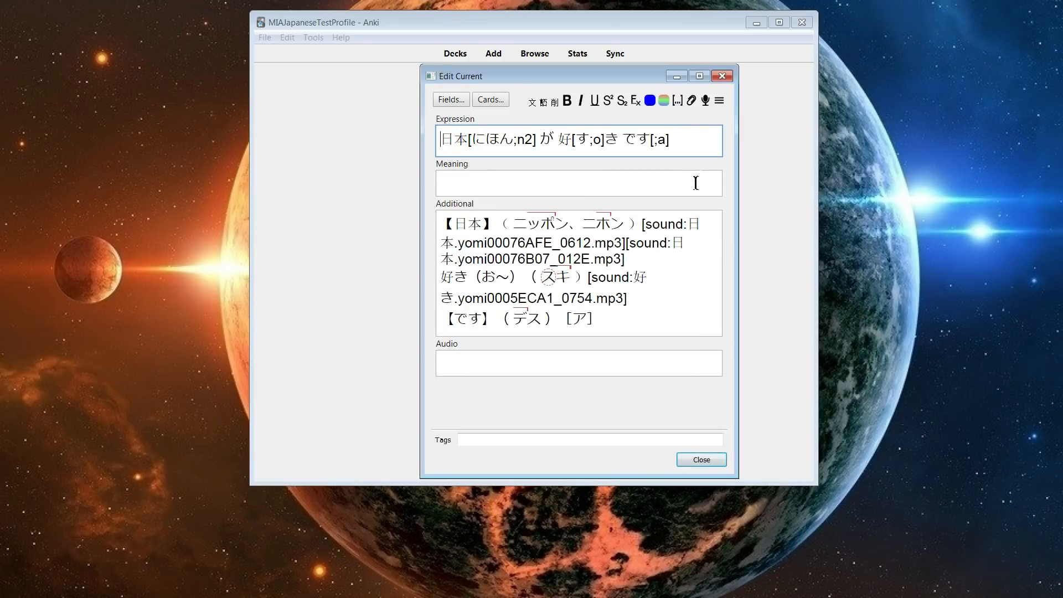
pyautogui.moveTo(677, 142); pyautogui.dragTo(371, 126)
pyautogui.click(240, 99)
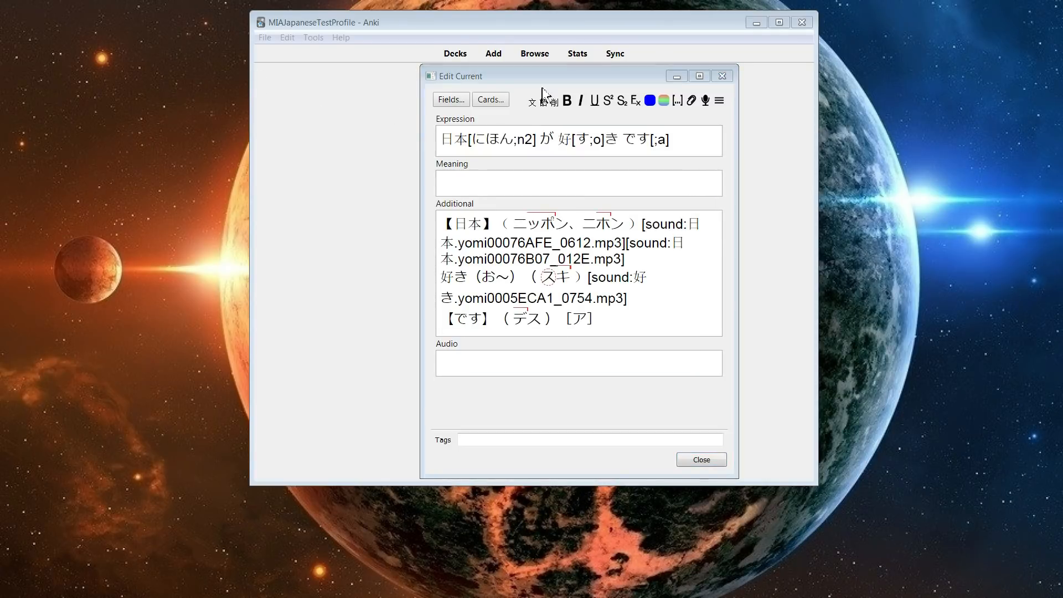
# Remove all generated readings from the Expression field and insert extra spaces between が and 好き.
pyautogui.click(618, 140)
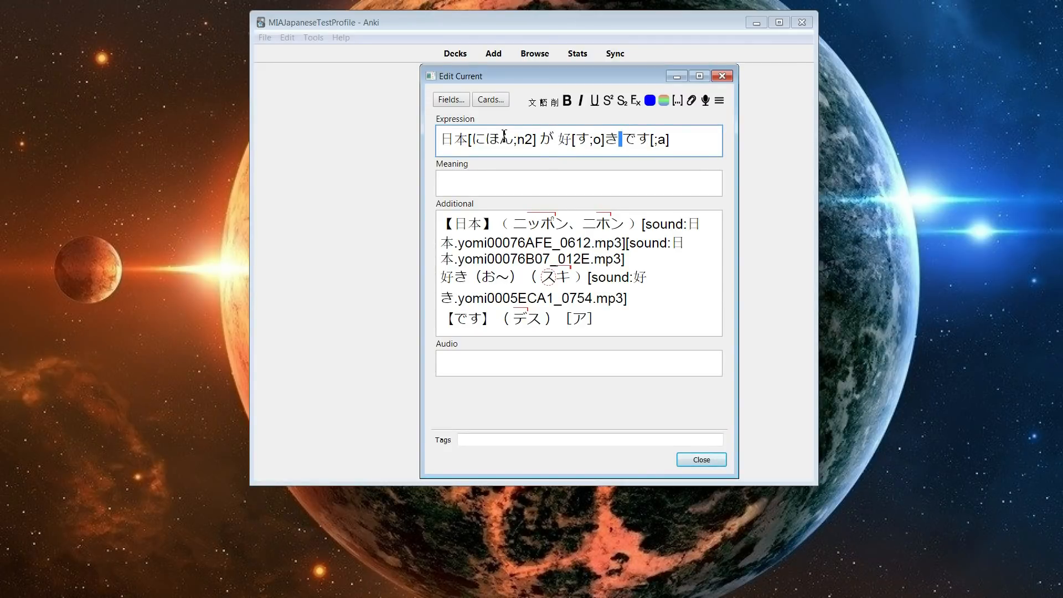
pyautogui.click(593, 139)
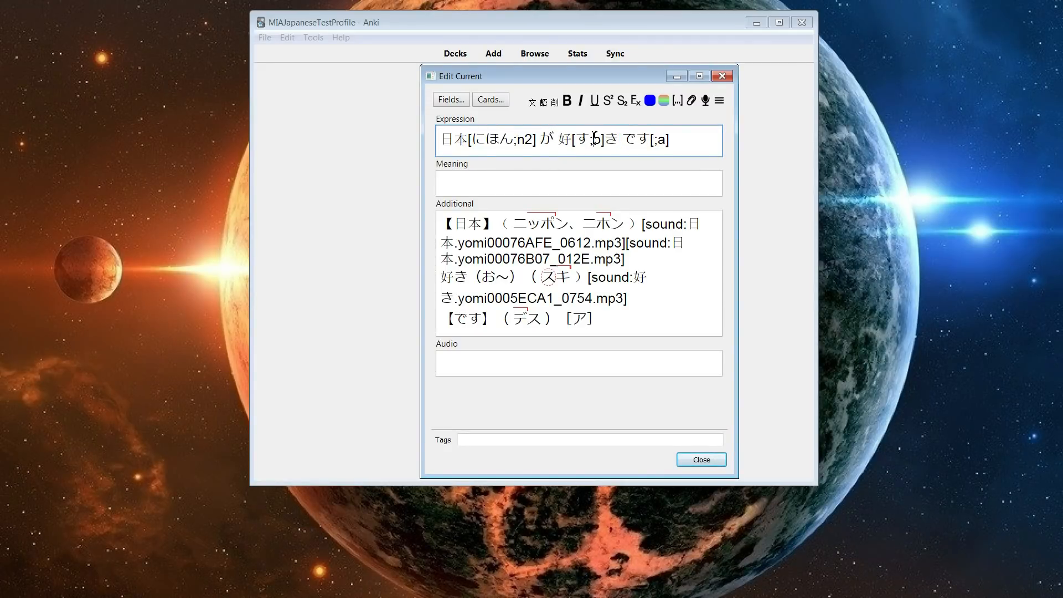
pyautogui.click(556, 104)
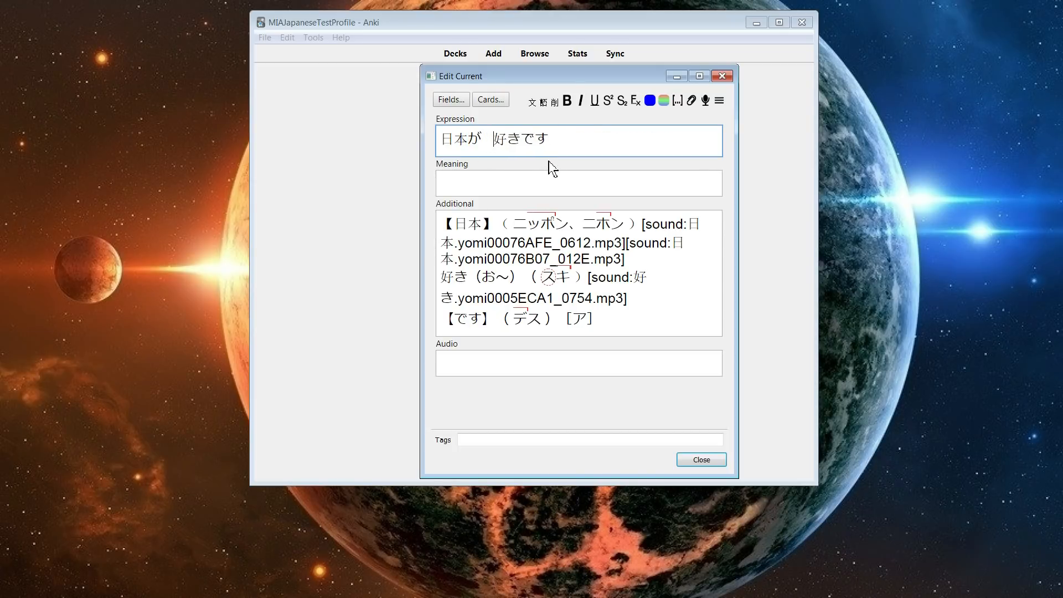
# Regenerate the readings for the sentence containing the extra spaces, and close the note editor.
pyautogui.click(531, 103)
pyautogui.moveTo(584, 142); pyautogui.dragTo(555, 140)
pyautogui.click(714, 461)
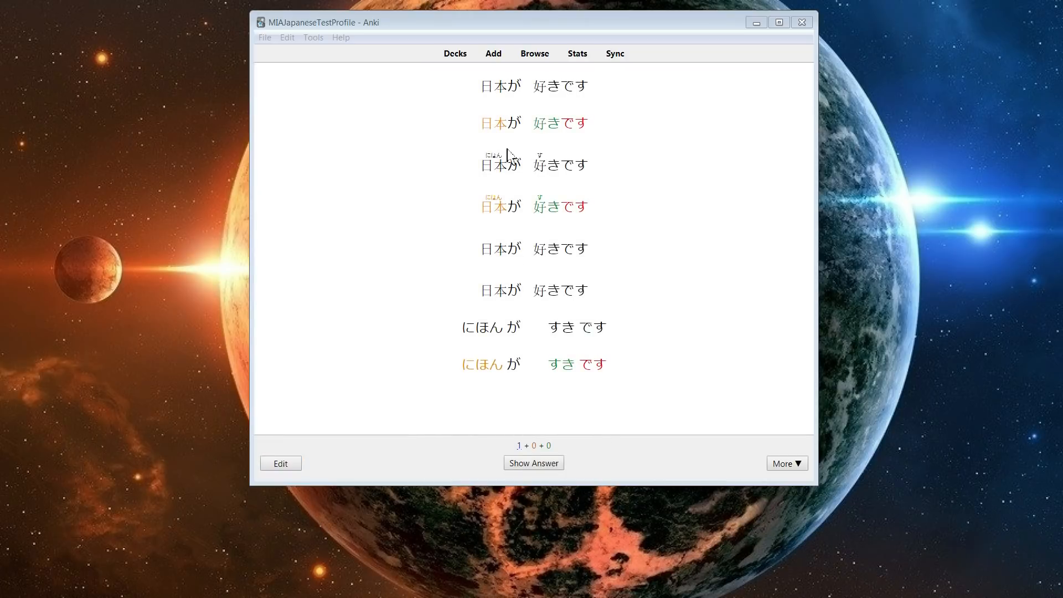
# Examine the gap after が in the kanji and kana sentence lines on the card's question side.
pyautogui.doubleClick(524, 165)
pyautogui.click(528, 140)
pyautogui.moveTo(521, 125); pyautogui.dragTo(534, 125)
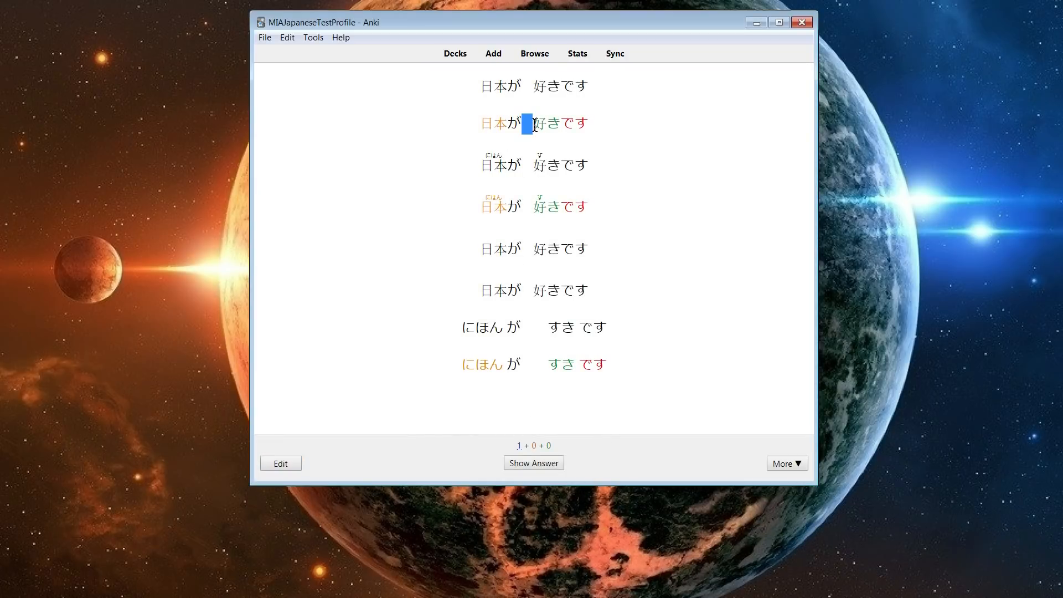
pyautogui.moveTo(522, 85); pyautogui.dragTo(537, 86)
pyautogui.click(541, 202)
pyautogui.moveTo(532, 329)
pyautogui.mouseDown()
pyautogui.moveTo(558, 332)
pyautogui.moveTo(504, 328)
pyautogui.moveTo(521, 329)
pyautogui.mouseUp()
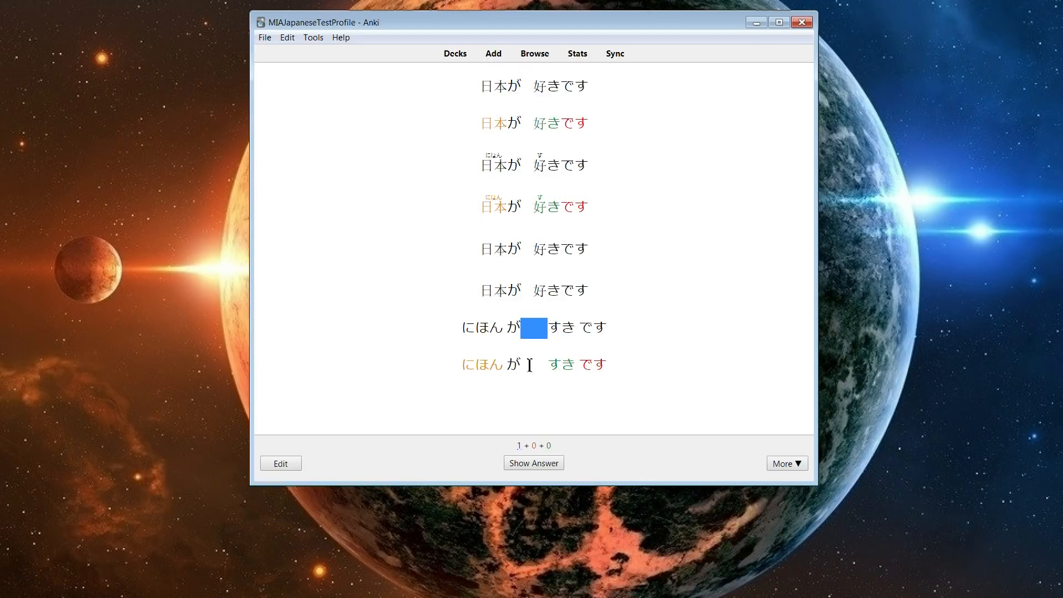
pyautogui.click(530, 366)
pyautogui.moveTo(532, 366); pyautogui.dragTo(556, 367)
pyautogui.click(550, 358)
pyautogui.moveTo(531, 86); pyautogui.dragTo(522, 87)
pyautogui.click(763, 161)
# Open the note editor, remove the readings from the Expression field and delete the extra spaces before 好き.
pyautogui.press('e')
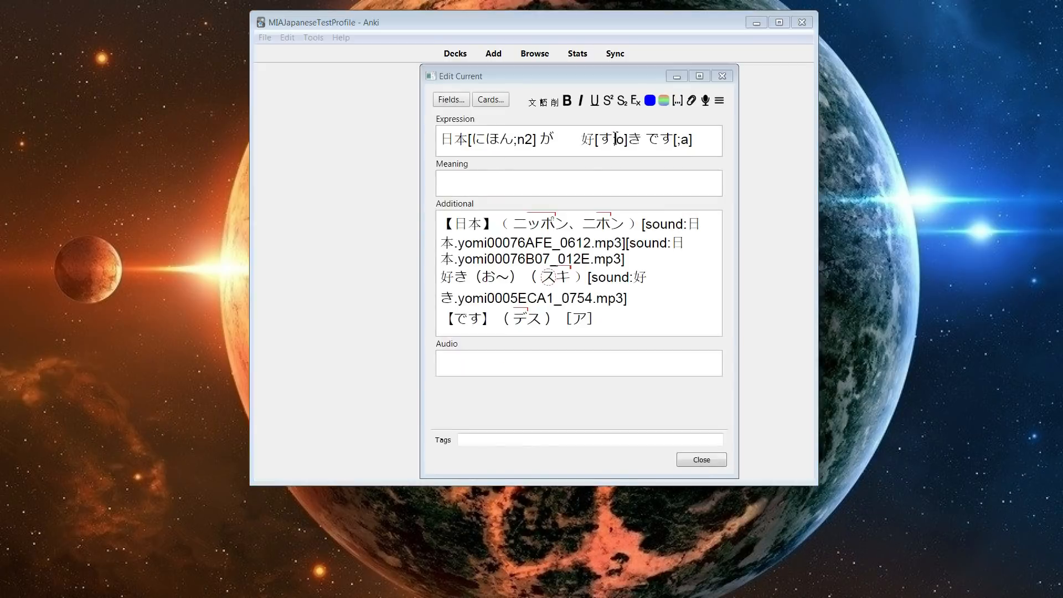
pyautogui.click(556, 103)
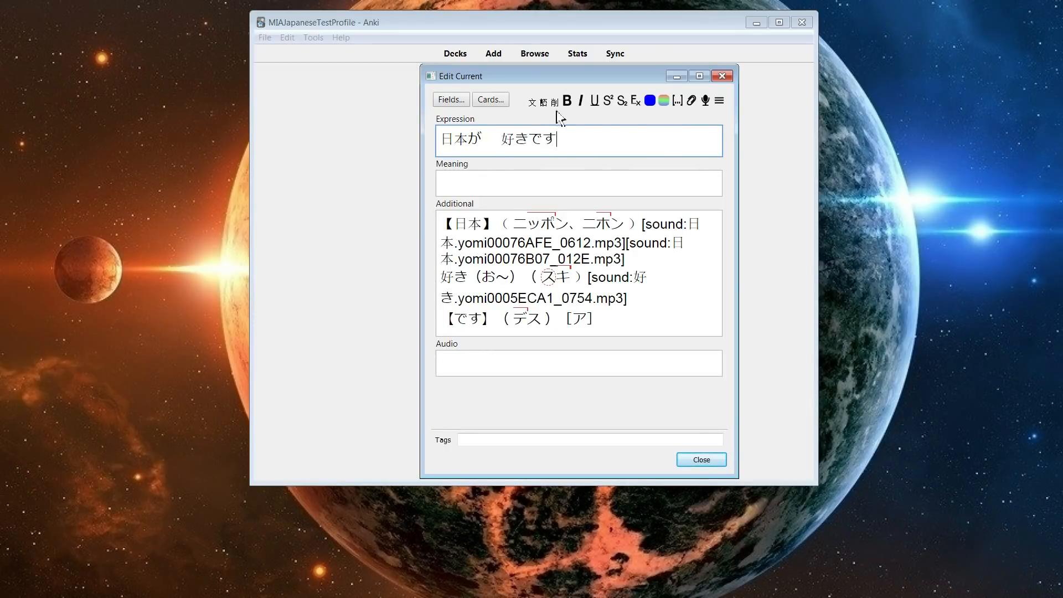
pyautogui.click(507, 139)
pyautogui.press('BackSpace')
pyautogui.press('BackSpace')
pyautogui.press('BackSpace')
pyautogui.press('BackSpace')
pyautogui.press('BackSpace')
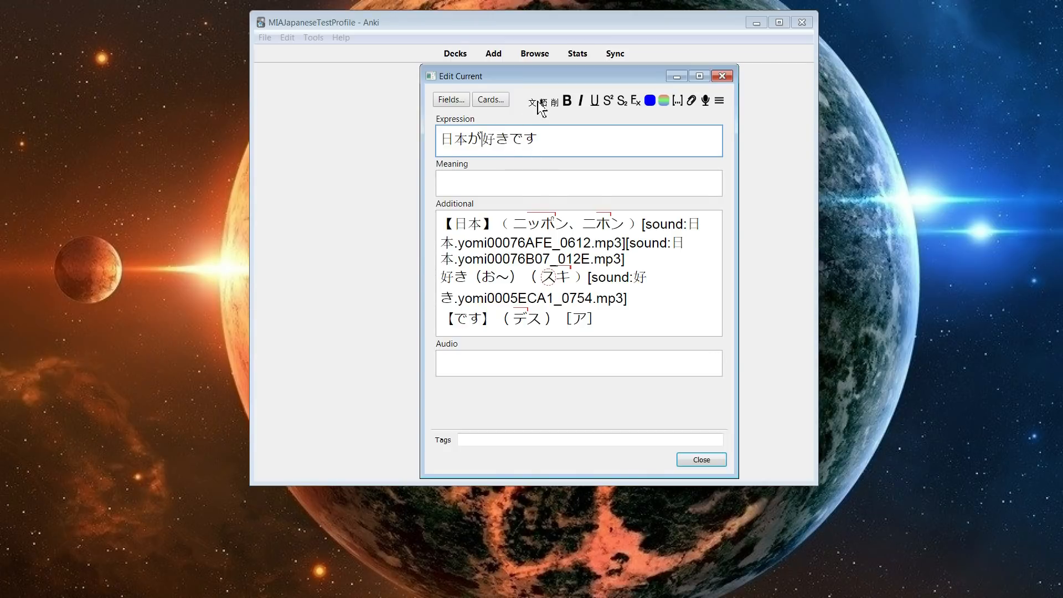
# Regenerate the readings in the Expression field and change the reading of 日本 to にっぽん.
pyautogui.hotkey('ctrl', 's')
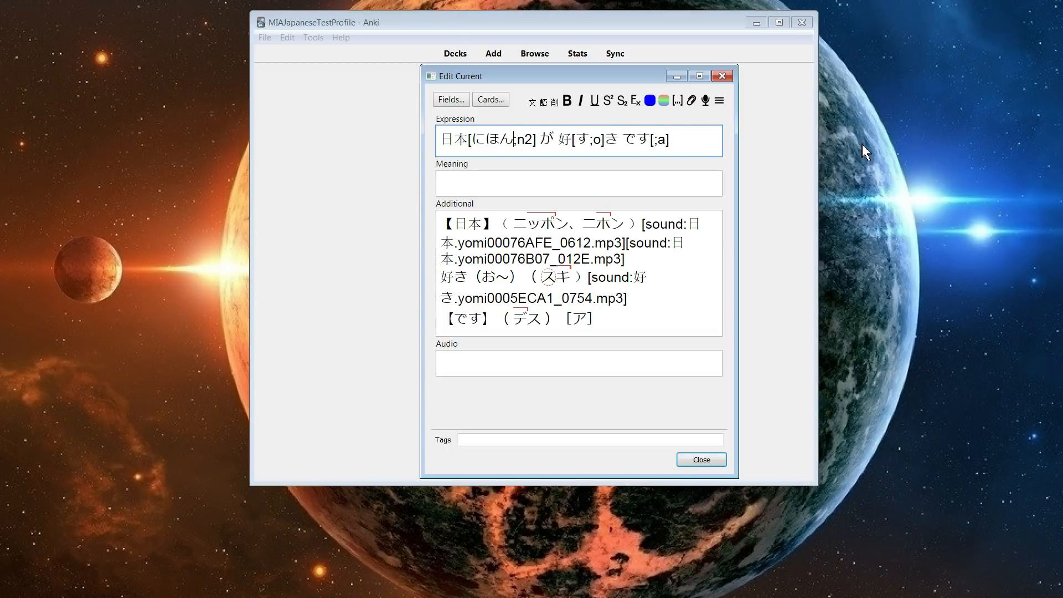
pyautogui.press('BackSpace')
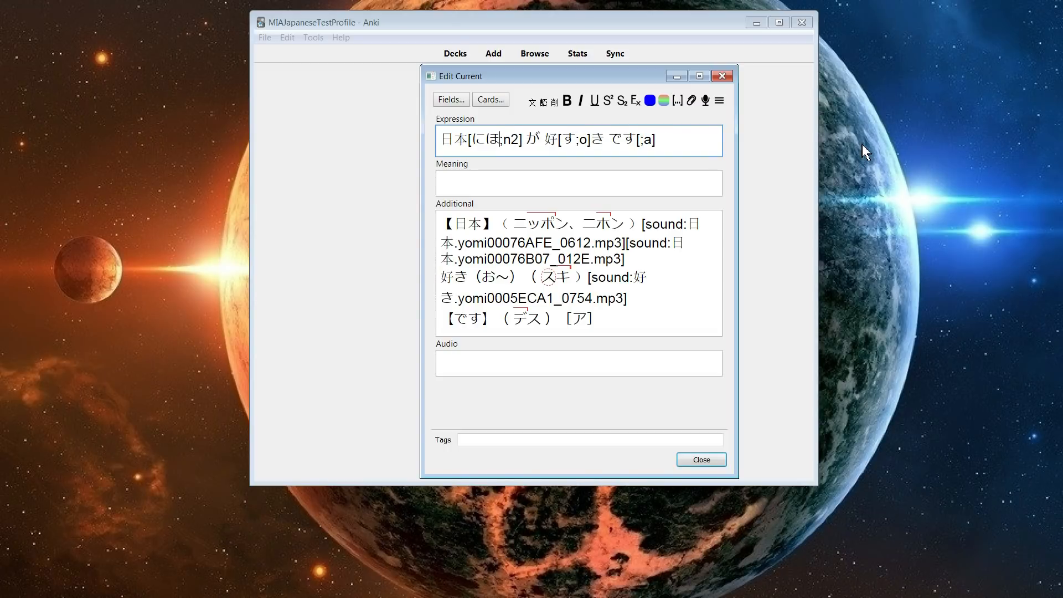
pyautogui.press('BackSpace')
pyautogui.press('BackSpace')
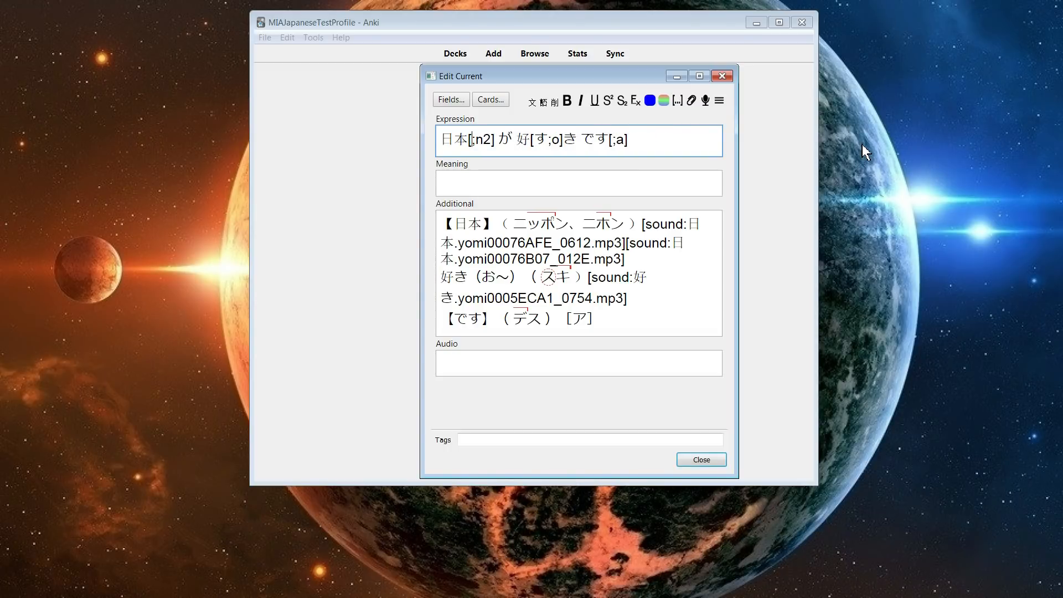
pyautogui.write('n')
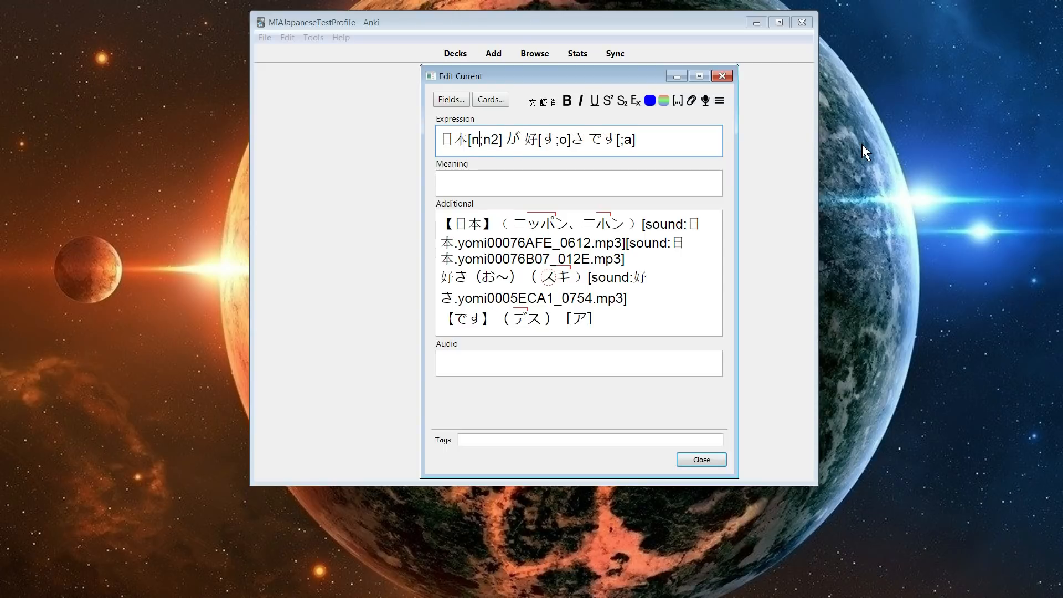
pyautogui.press('BackSpace')
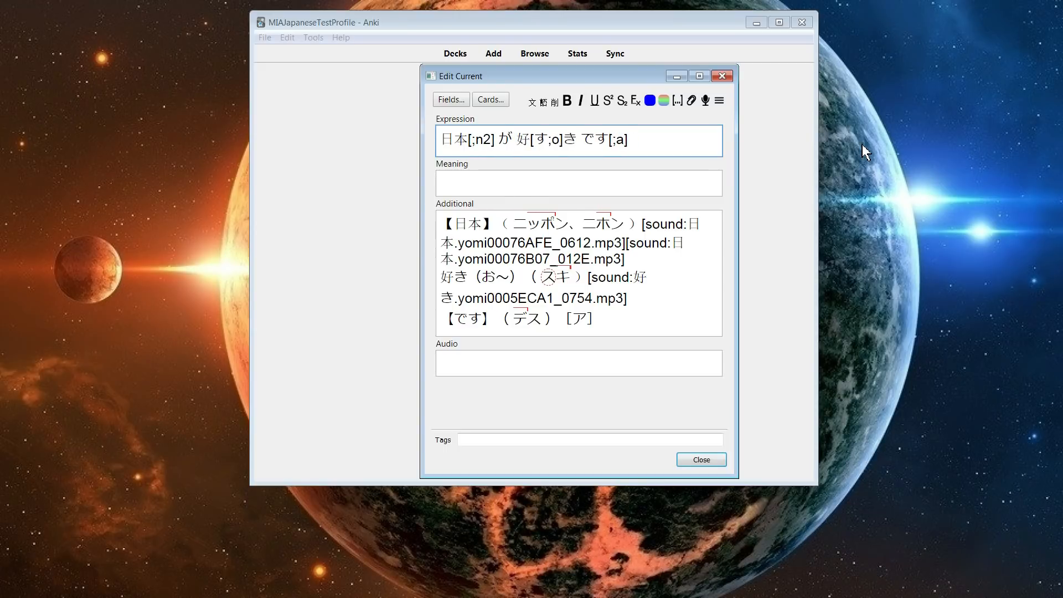
pyautogui.write('n')
pyautogui.press('BackSpace')
pyautogui.write('ni')
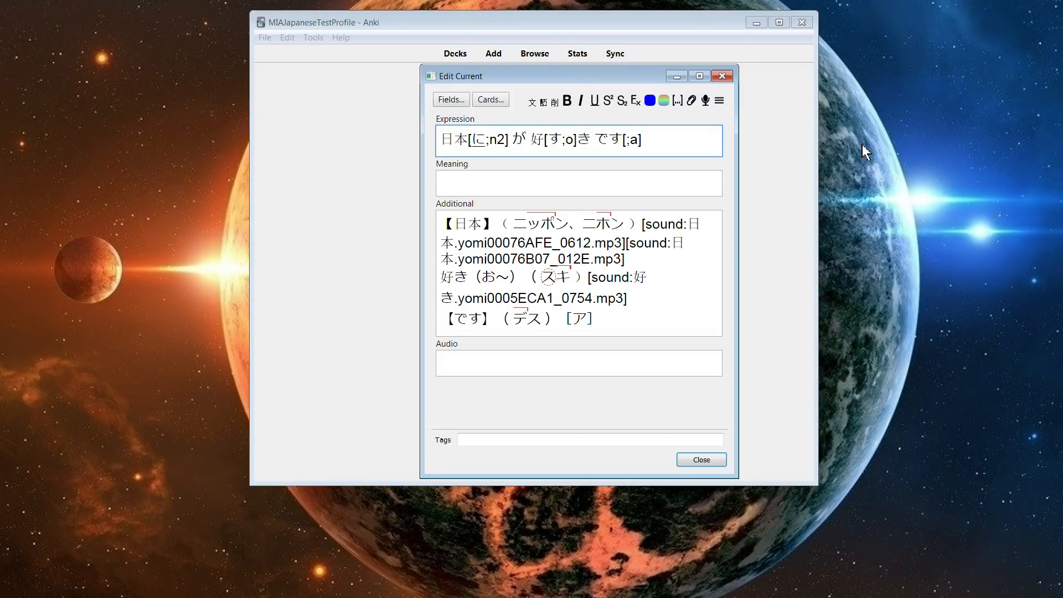
pyautogui.write('pponn')
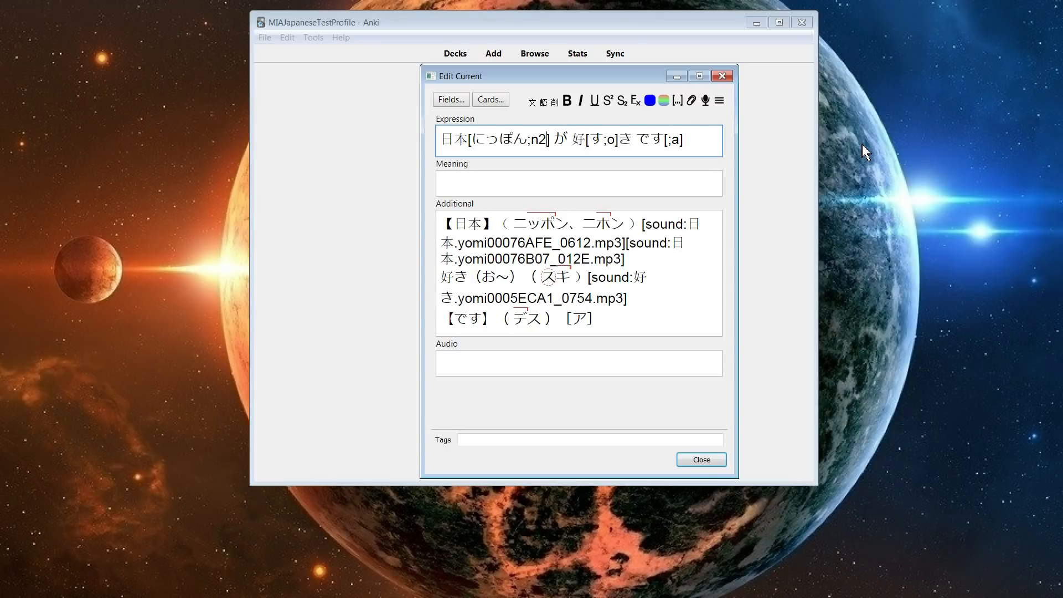
# Set the pitch accent code of 日本 to a, close the note editor and inspect 日本 on the card.
pyautogui.press('BackSpace')
pyautogui.press('BackSpace')
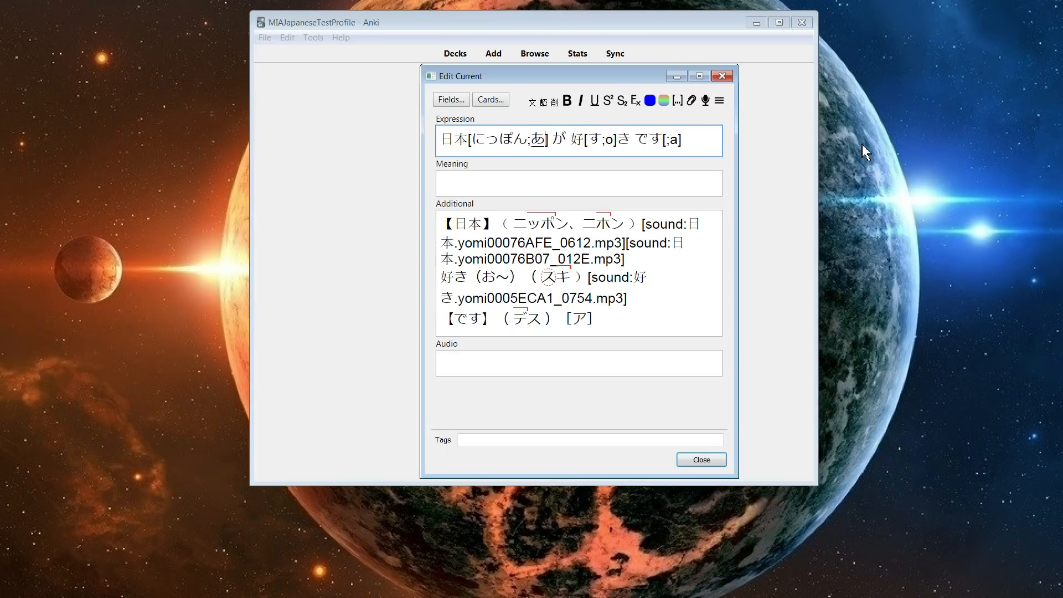
pyautogui.write('a')
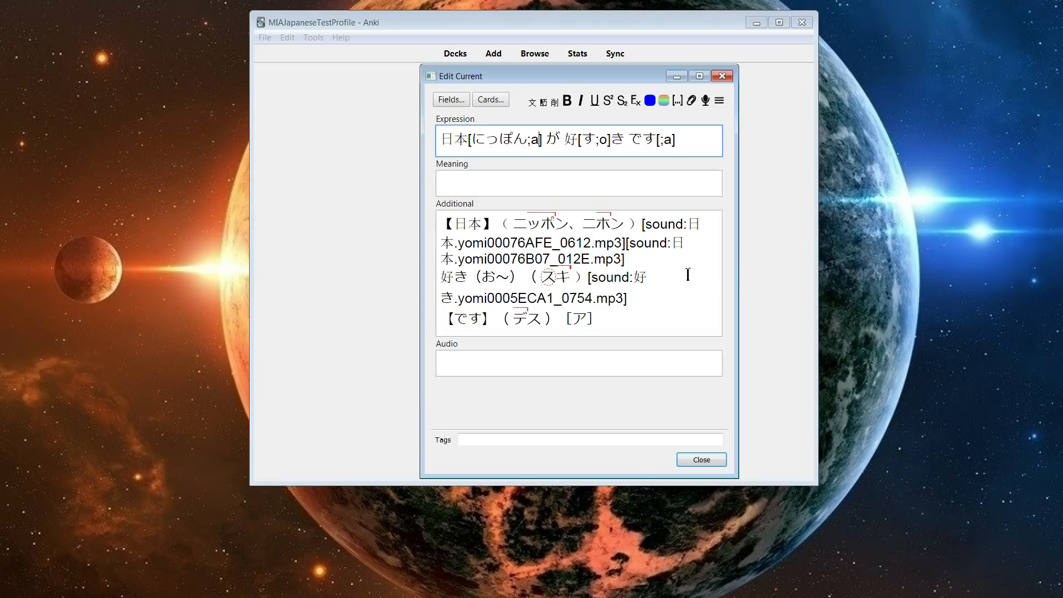
pyautogui.click(711, 462)
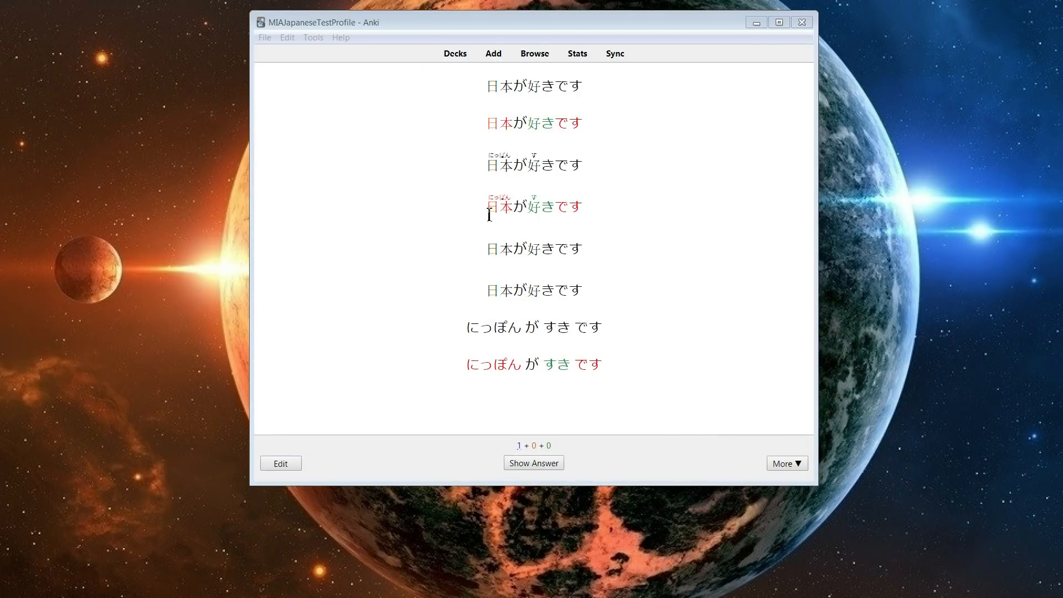
pyautogui.moveTo(489, 215); pyautogui.dragTo(520, 213)
pyautogui.click(544, 175)
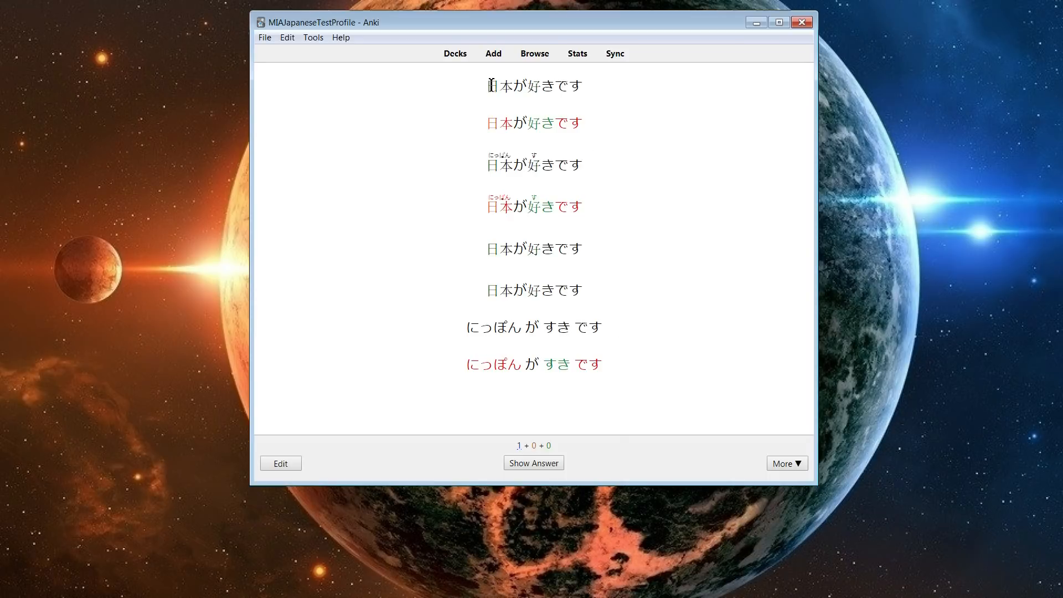
# Reopen the note editor and add n2 as a second, comma-separated pitch accent code for 日本.
pyautogui.click(281, 465)
pyautogui.press('Left')
pyautogui.write(',')
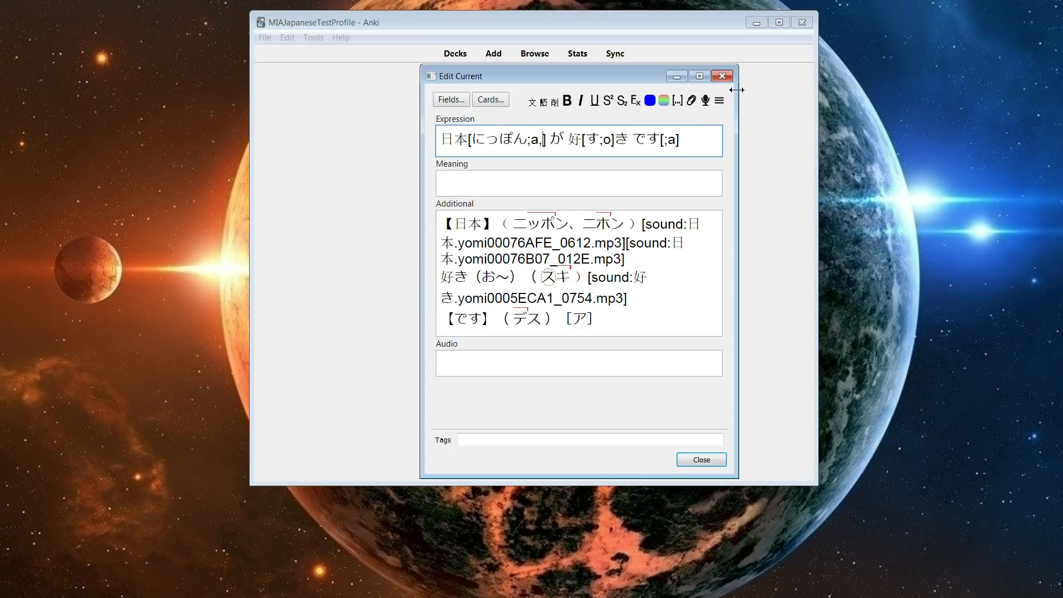
pyautogui.write('n1')
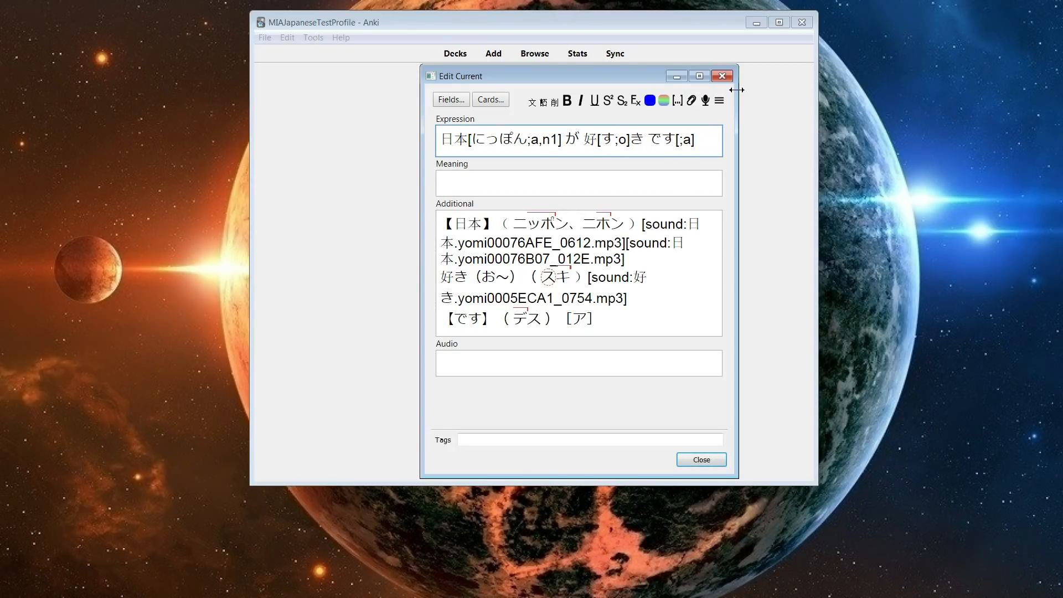
pyautogui.press('BackSpace')
pyautogui.write('2')
pyautogui.click(693, 461)
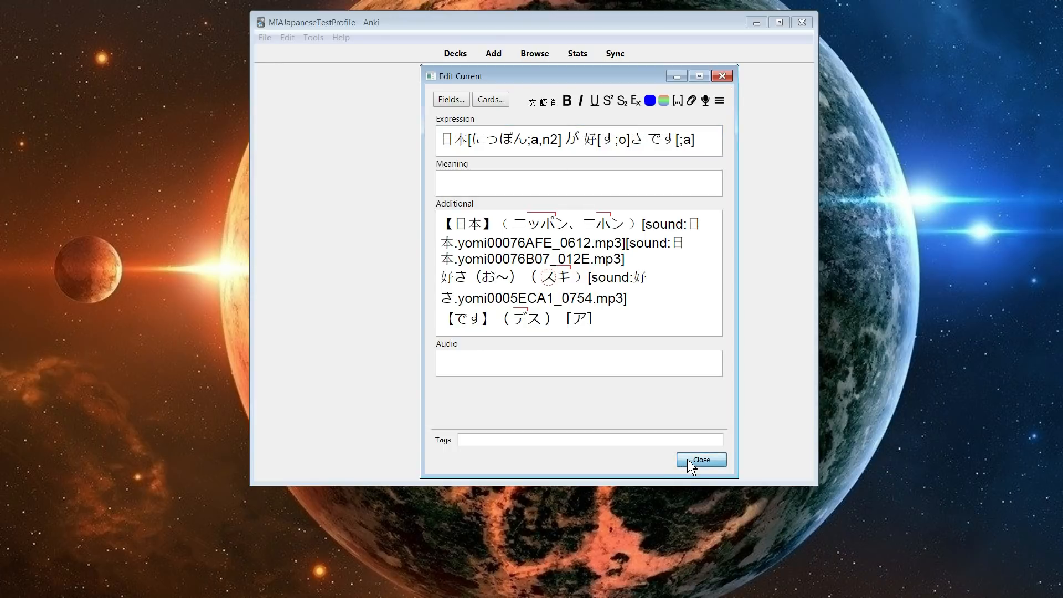
# Change the second pitch accent code of 日本 to n3 and close the note editor.
pyautogui.moveTo(502, 147)
pyautogui.mouseDown()
pyautogui.moveTo(468, 143)
pyautogui.moveTo(484, 141)
pyautogui.mouseUp()
pyautogui.click(514, 137)
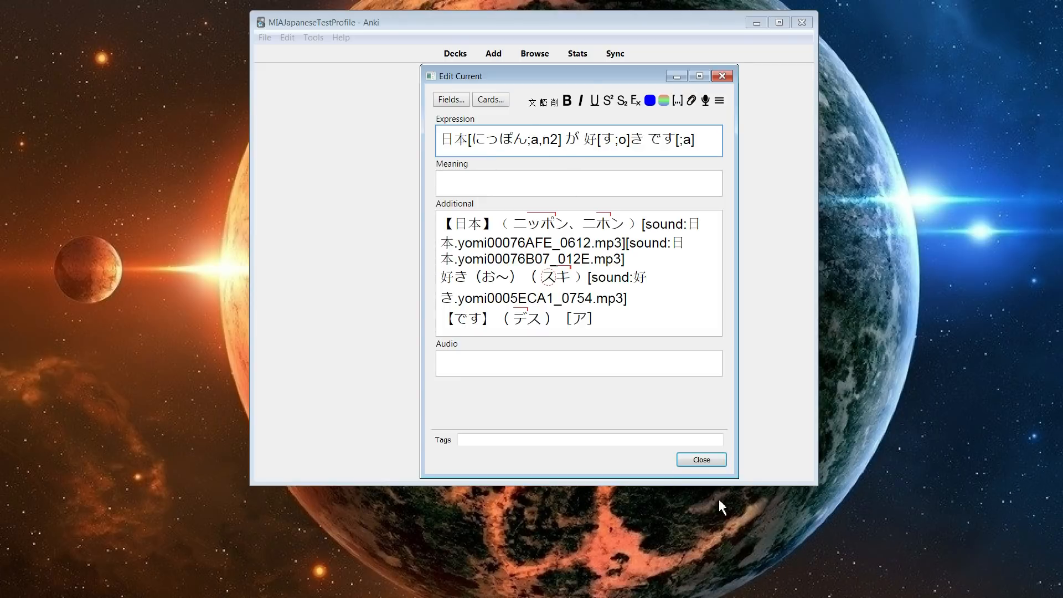
pyautogui.click(700, 460)
pyautogui.click(557, 141)
pyautogui.press('BackSpace')
pyautogui.write('3')
pyautogui.click(704, 460)
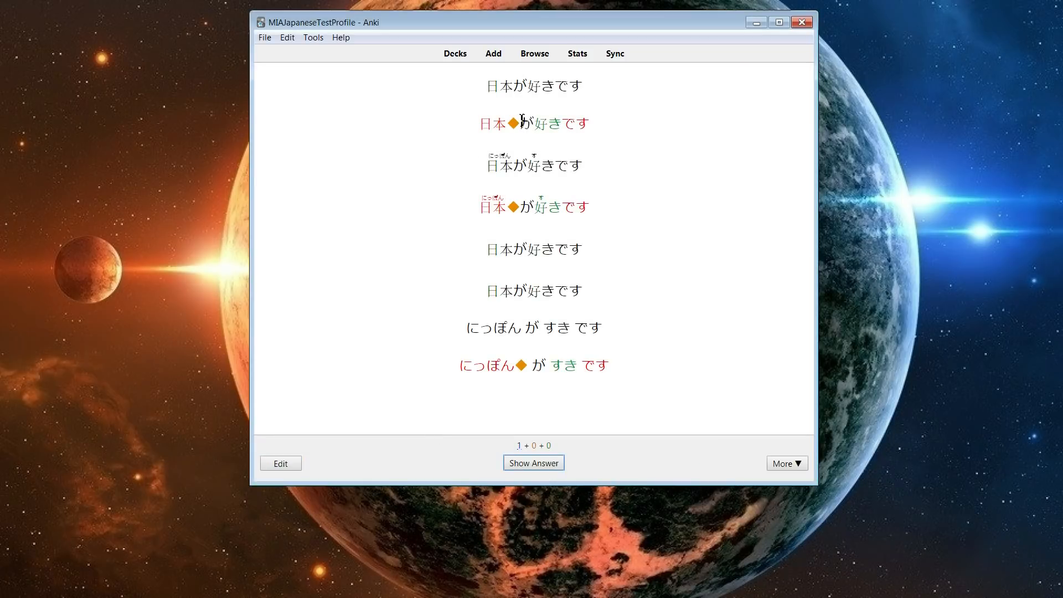
# Examine the pitch accent pop-ups of 日本 and its diamond marker in the coloured kanji line of the card.
pyautogui.click(514, 123)
pyautogui.doubleClick(486, 124)
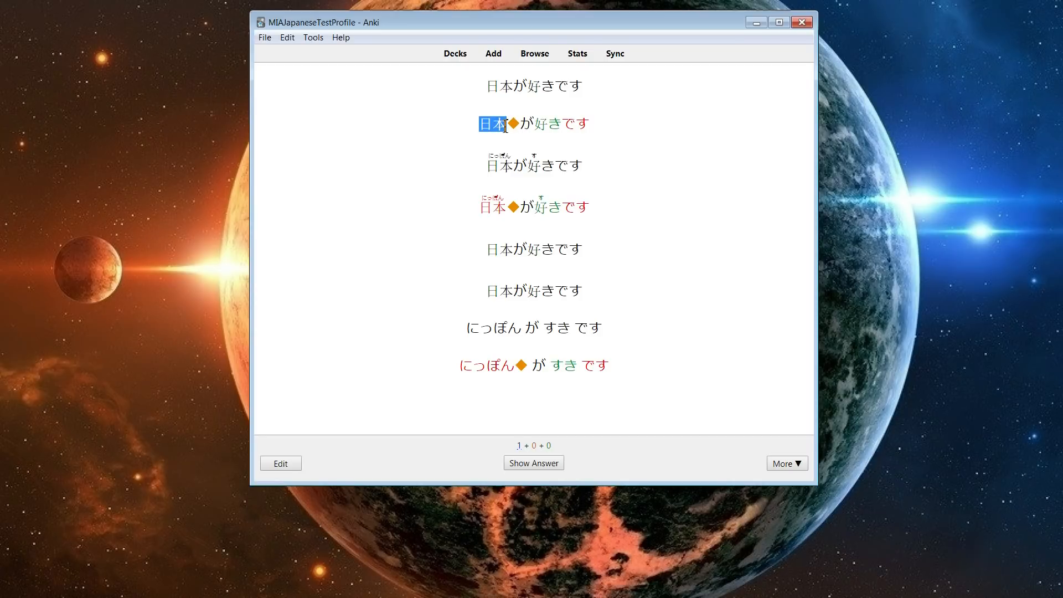
pyautogui.click(500, 132)
pyautogui.moveTo(477, 122); pyautogui.dragTo(506, 125)
pyautogui.click(493, 140)
pyautogui.click(493, 146)
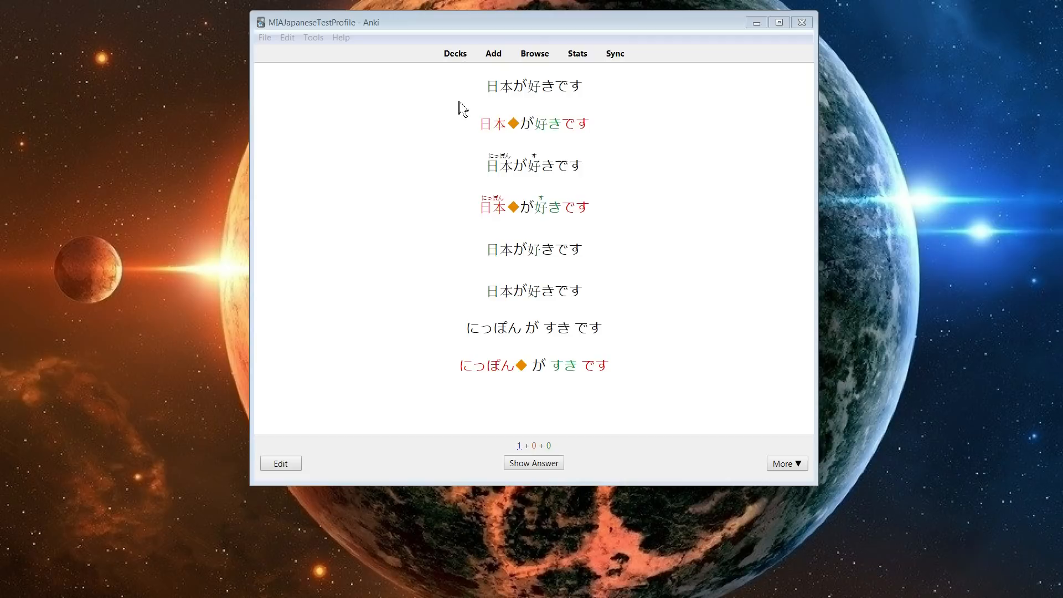
pyautogui.moveTo(483, 129)
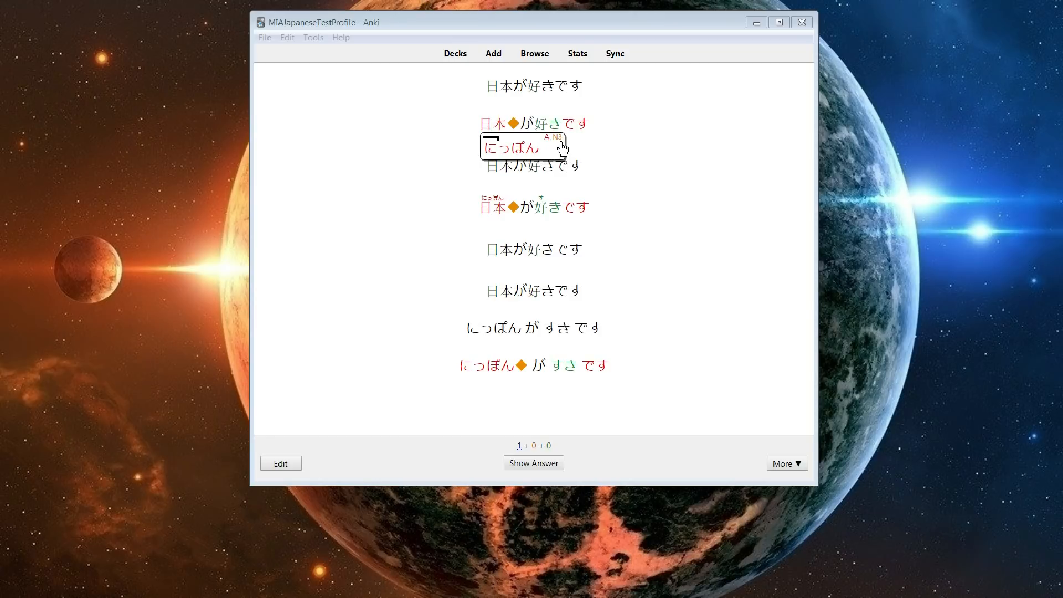
pyautogui.moveTo(516, 132)
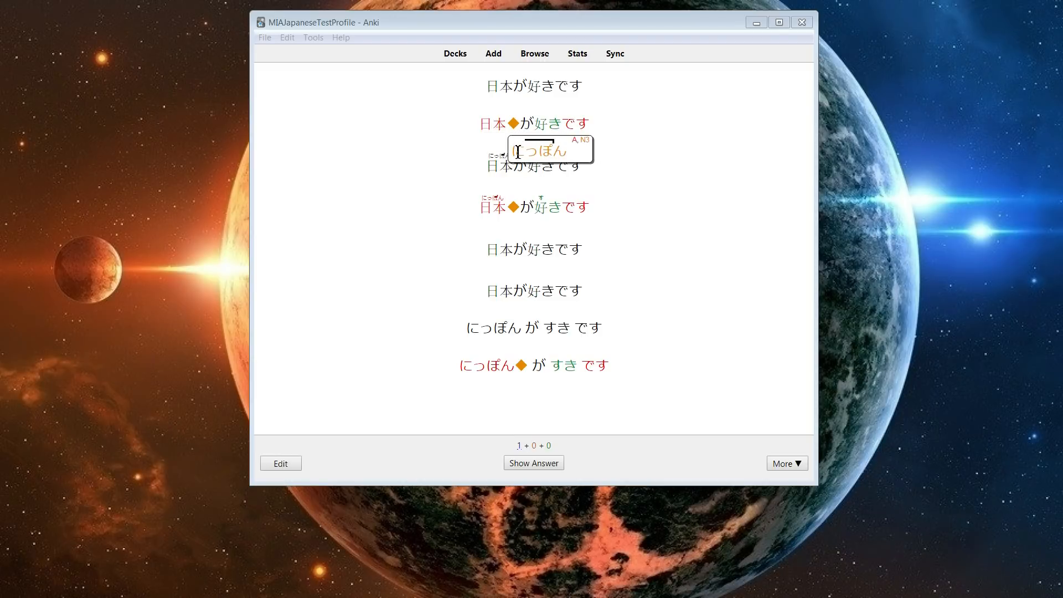
pyautogui.moveTo(514, 151); pyautogui.dragTo(553, 152)
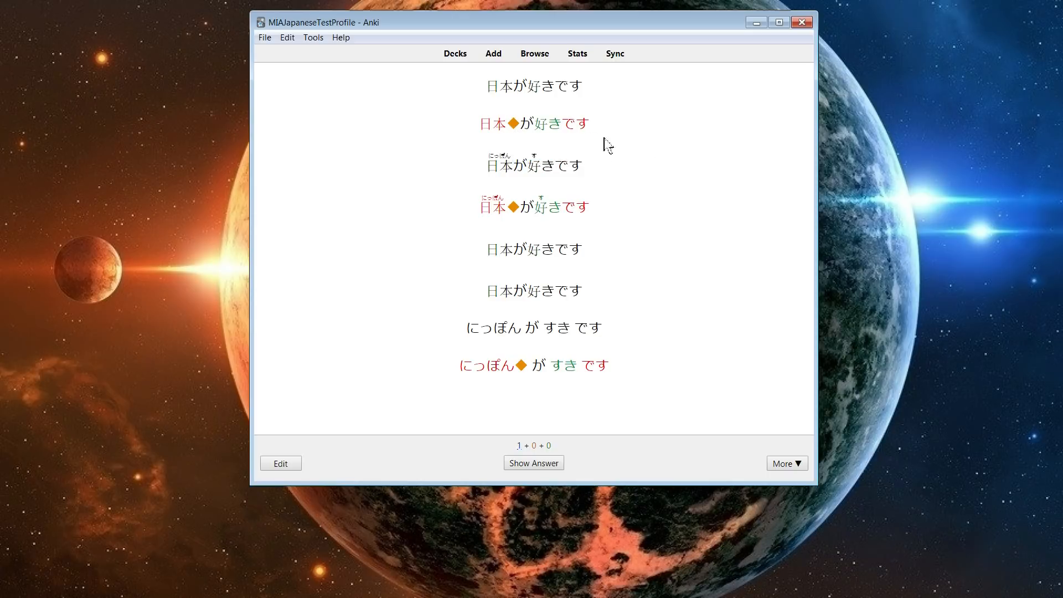
pyautogui.moveTo(513, 127)
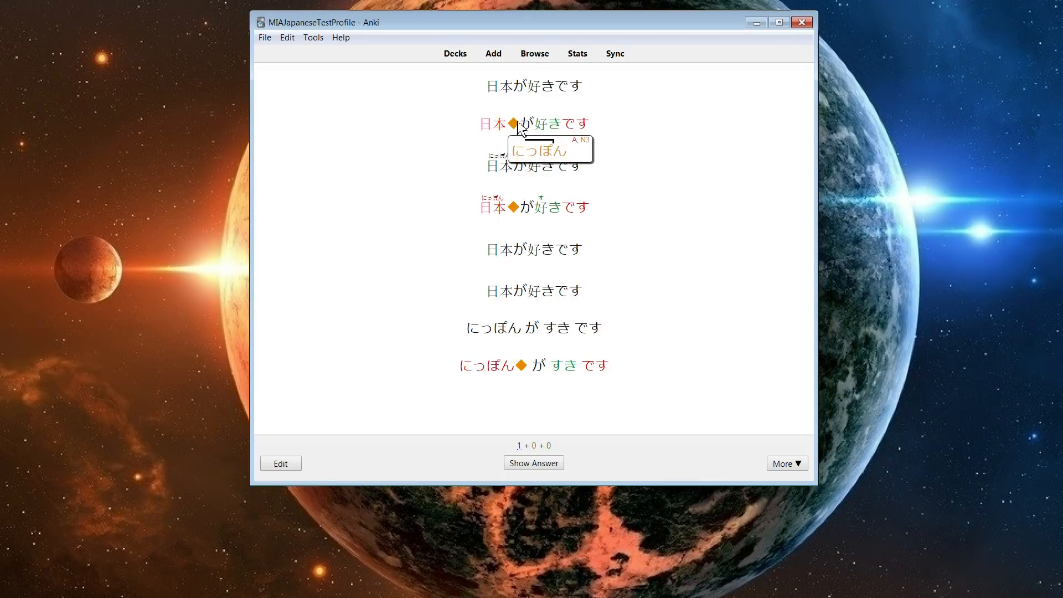
# Open the note editor, replace the Expression sentence with 内閣総理大臣 and generate its reading and pitch accent.
pyautogui.press('e')
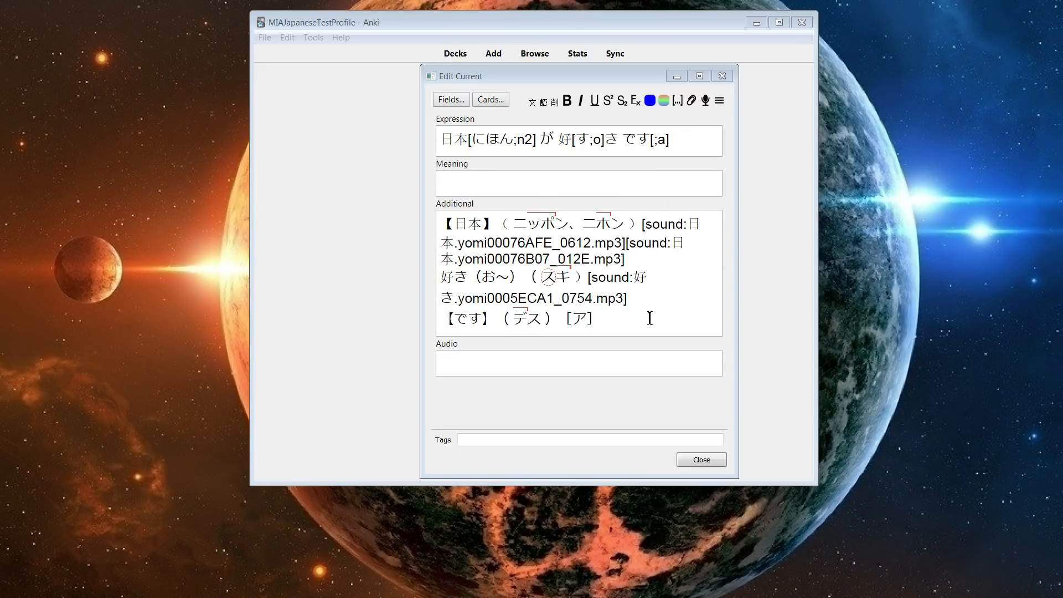
pyautogui.moveTo(681, 135); pyautogui.dragTo(0, 60)
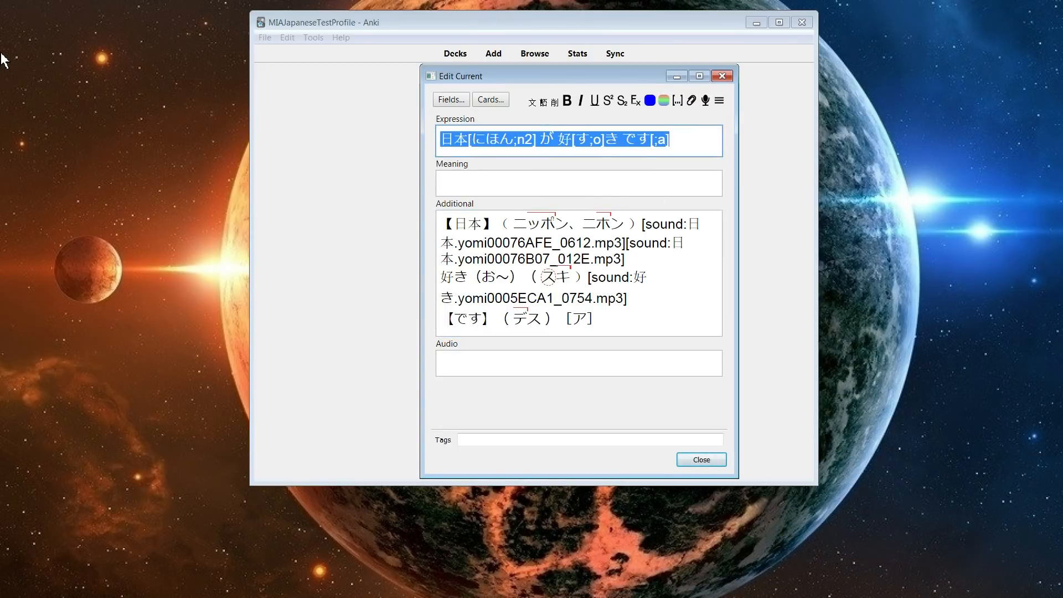
pyautogui.press('BackSpace')
pyautogui.write('naikak')
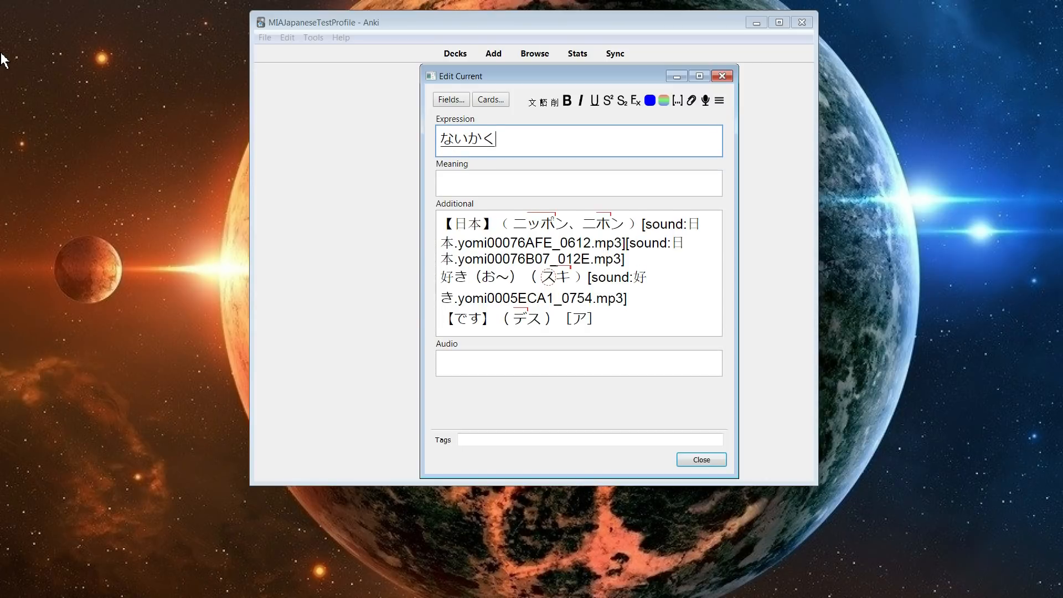
pyautogui.write('usouridaijin')
pyautogui.press('space')
pyautogui.press('Return')
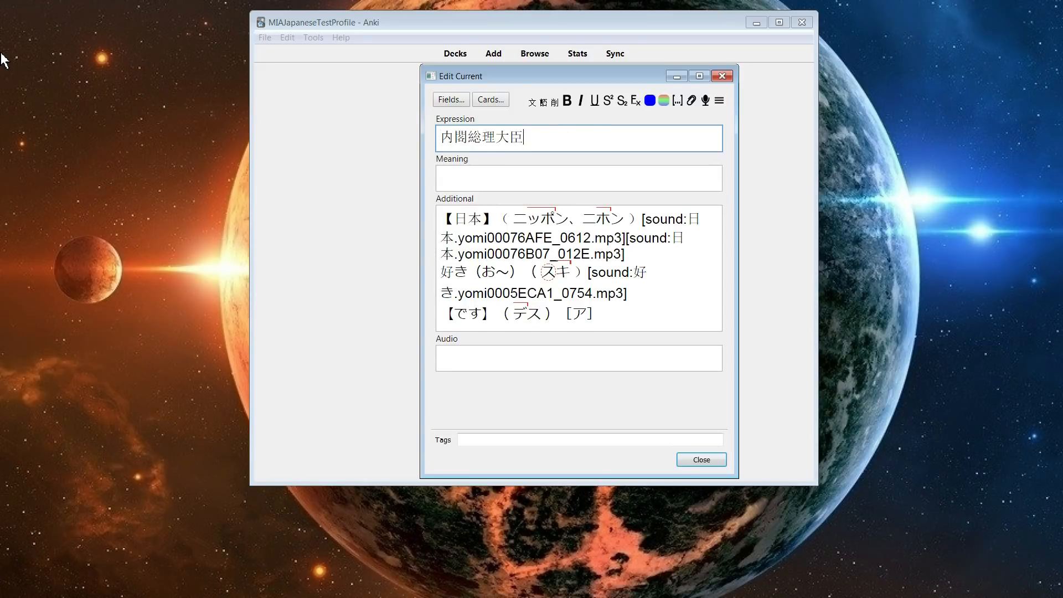
pyautogui.click(533, 105)
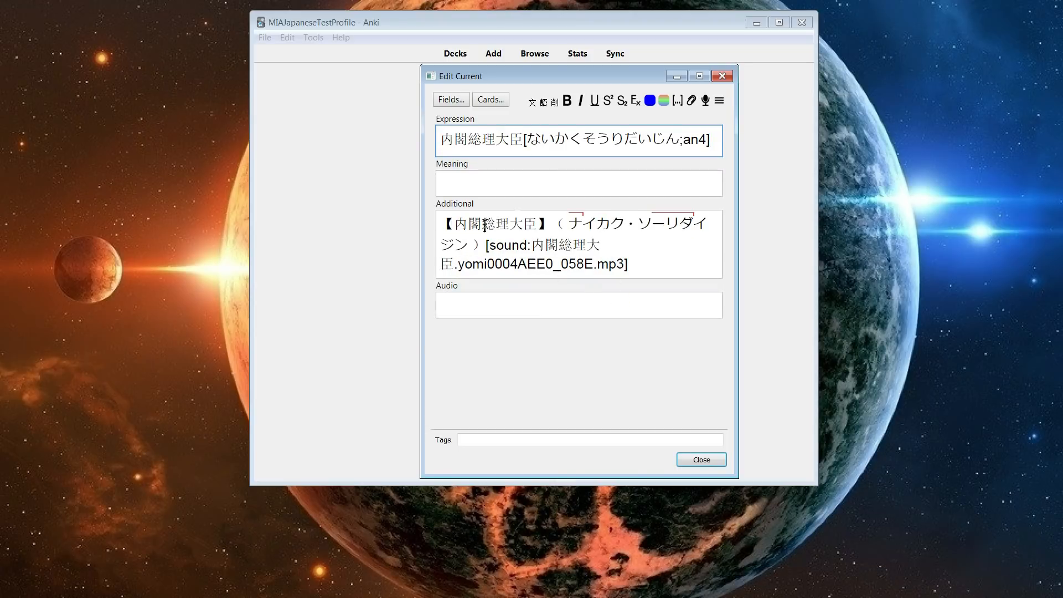
# Examine the two-part pitch pattern in the Additional field and the matching an4 code in the Expression field.
pyautogui.moveTo(561, 223); pyautogui.dragTo(708, 224)
pyautogui.click(631, 242)
pyautogui.moveTo(638, 224); pyautogui.dragTo(472, 254)
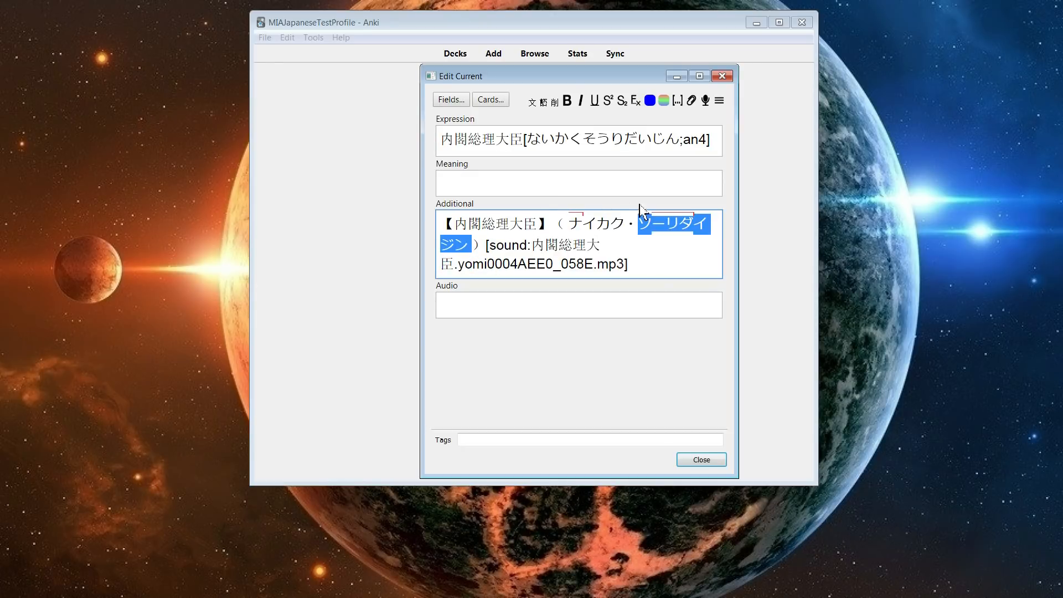
pyautogui.click(671, 241)
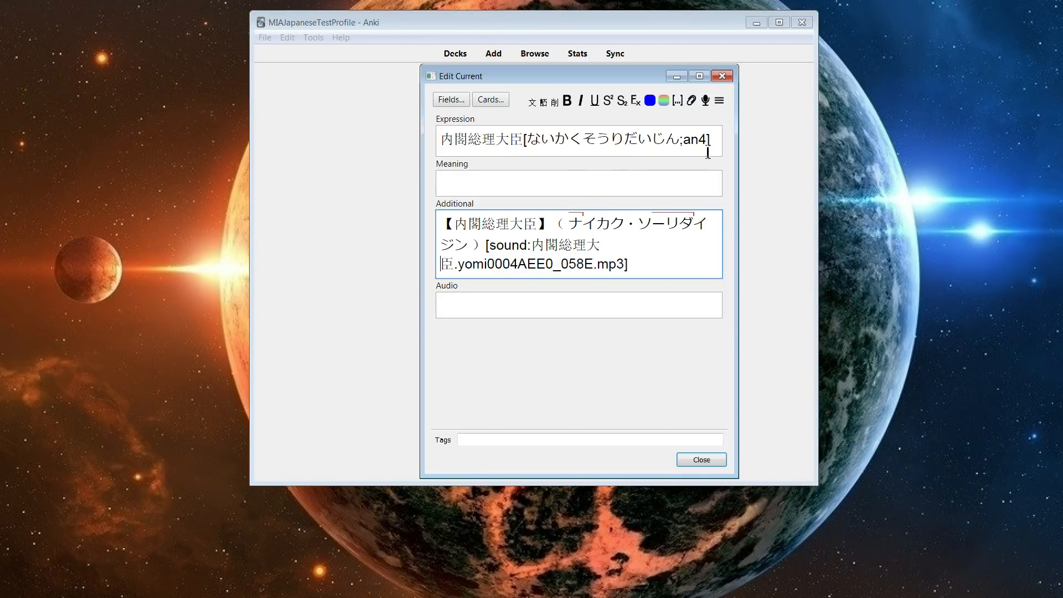
pyautogui.click(684, 143)
pyautogui.moveTo(684, 143); pyautogui.dragTo(706, 145)
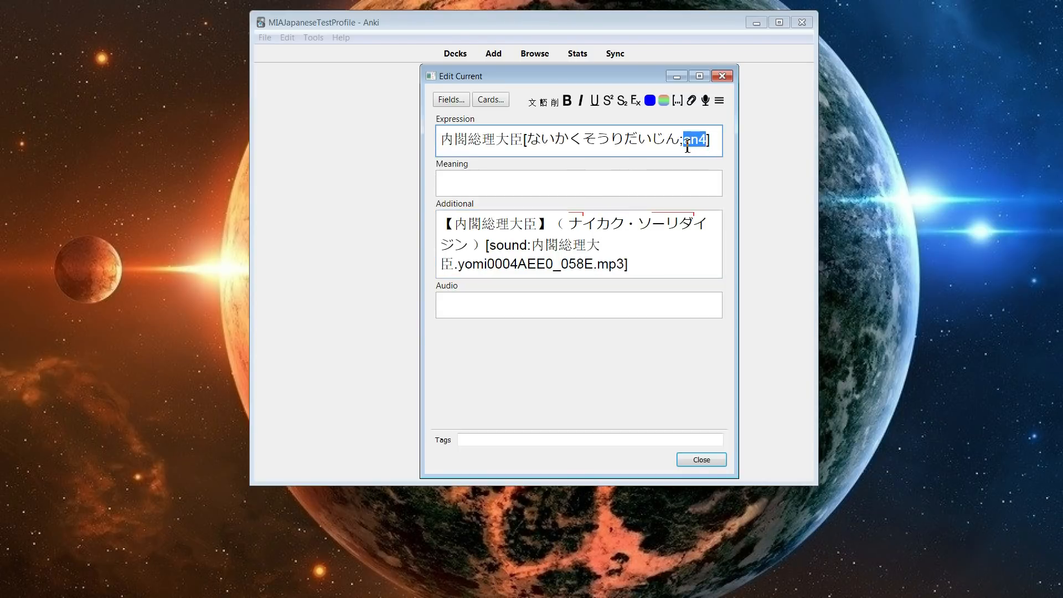
pyautogui.click(693, 144)
pyautogui.moveTo(685, 145); pyautogui.dragTo(705, 145)
pyautogui.click(705, 145)
pyautogui.moveTo(685, 145); pyautogui.dragTo(708, 141)
pyautogui.click(693, 145)
# Try separating a and n4 with a comma in the pitch accent code of 内閣総理大臣.
pyautogui.write('、')
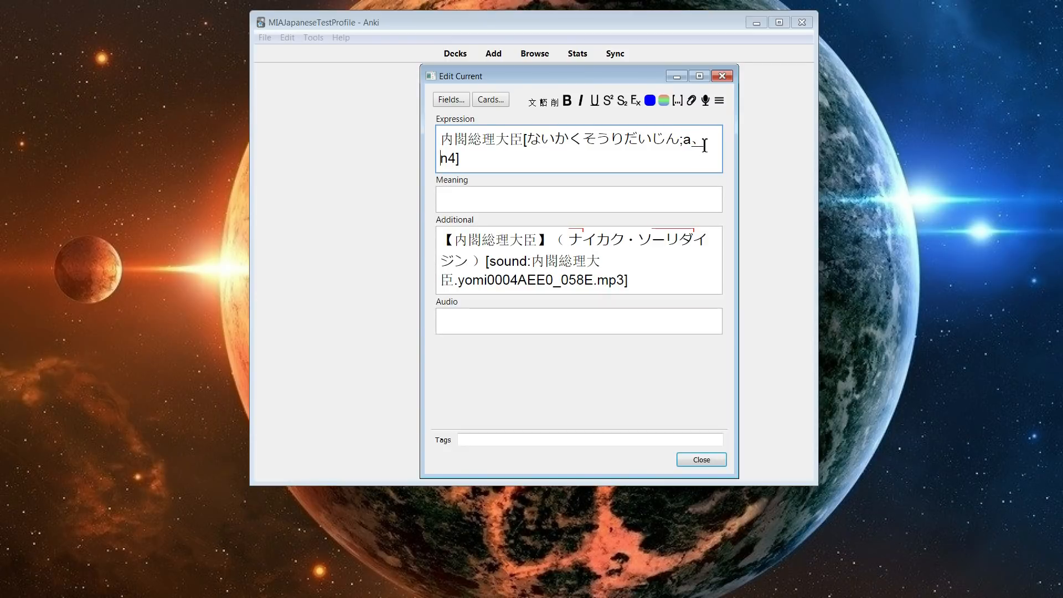
pyautogui.press('BackSpace')
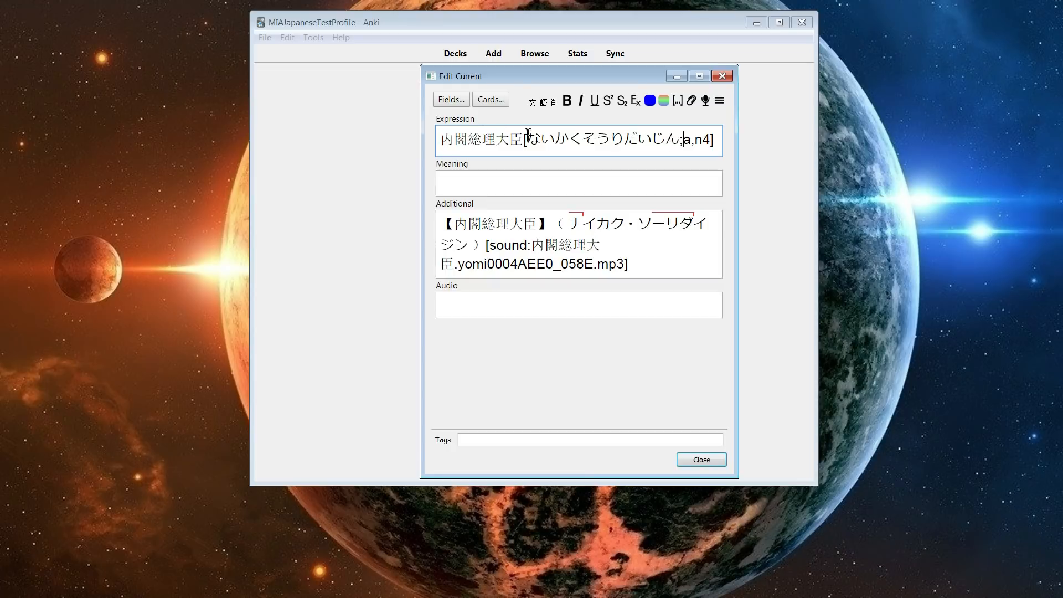
pyautogui.moveTo(530, 143); pyautogui.dragTo(680, 141)
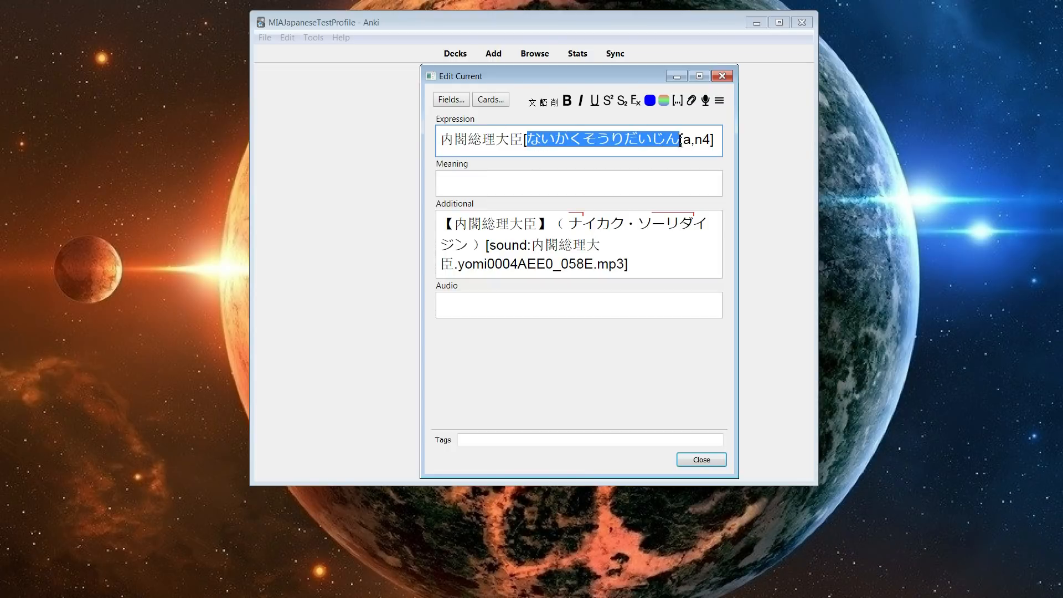
pyautogui.click(680, 142)
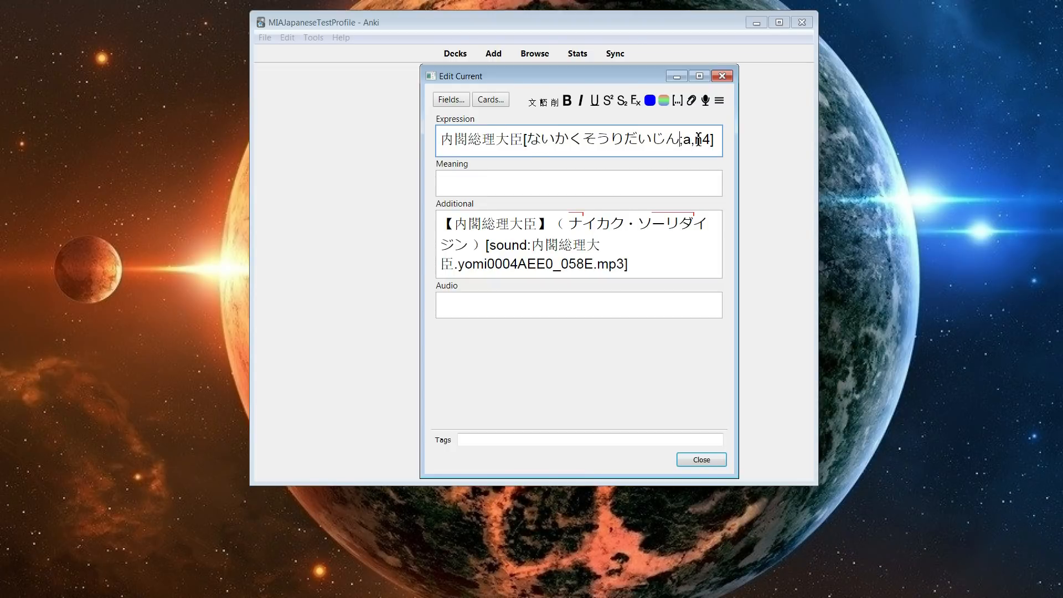
pyautogui.moveTo(680, 142); pyautogui.dragTo(526, 145)
pyautogui.click(693, 145)
pyautogui.press('BackSpace')
# Close the note editor for the 内閣総理大臣 note.
pyautogui.click(697, 460)
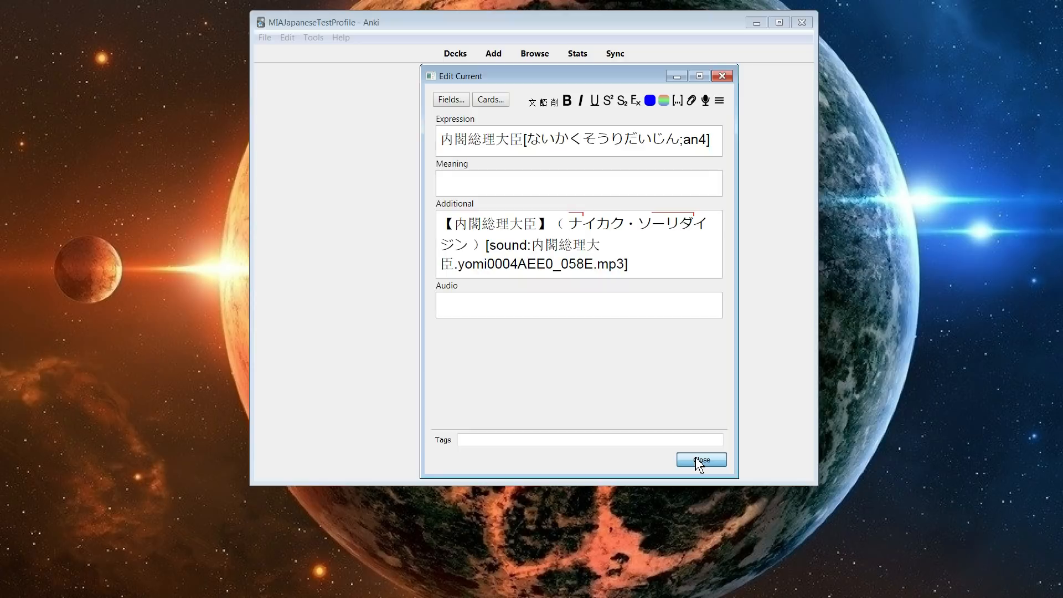
# Close the note editor and inspect the compound pitch accent of 内閣総理大臣 on the card.
pyautogui.click(699, 460)
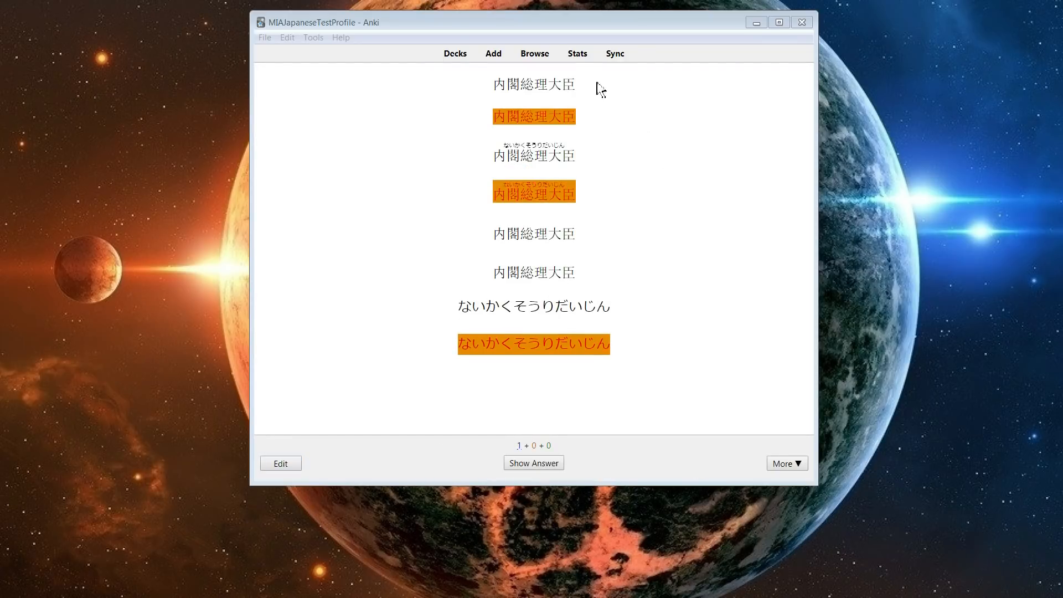
pyautogui.moveTo(561, 119)
pyautogui.click(519, 134)
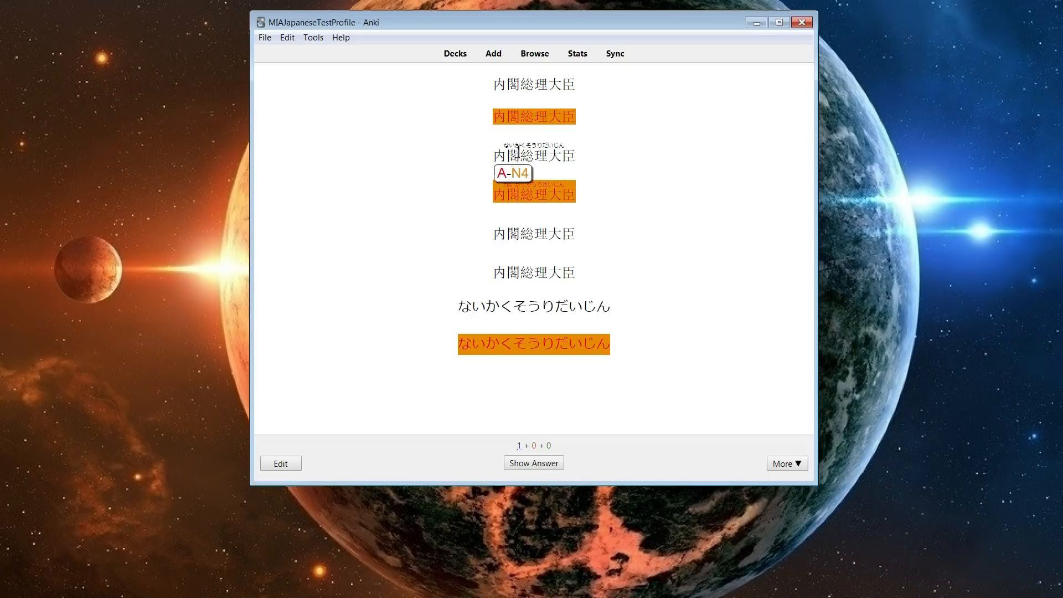
# Reopen the note and move the opening bracket and reading ないかく to directly follow 内閣, closed with its own bracket and separated from 総理大臣.
pyautogui.click(281, 464)
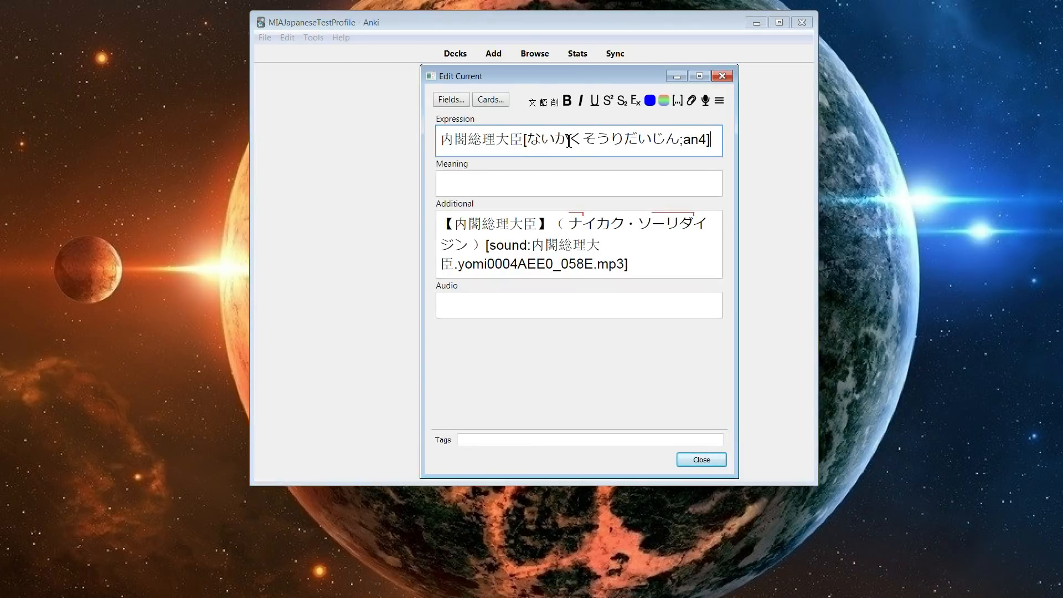
pyautogui.moveTo(524, 141); pyautogui.dragTo(588, 145)
pyautogui.hotkey('ctrl', 'c')
pyautogui.press('BackSpace')
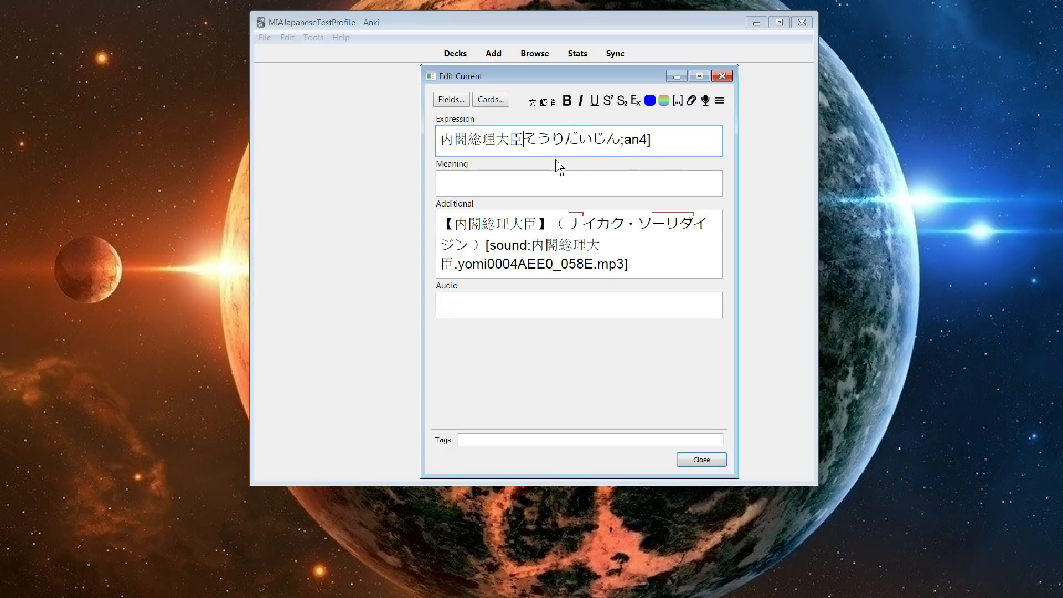
pyautogui.hotkey('ctrl', 'v')
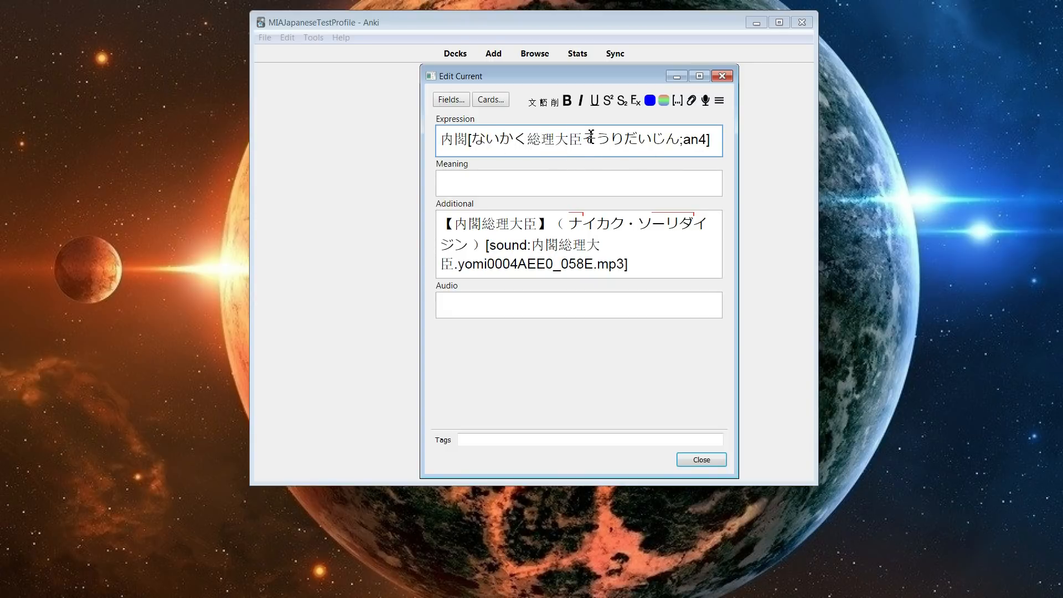
pyautogui.write(']')
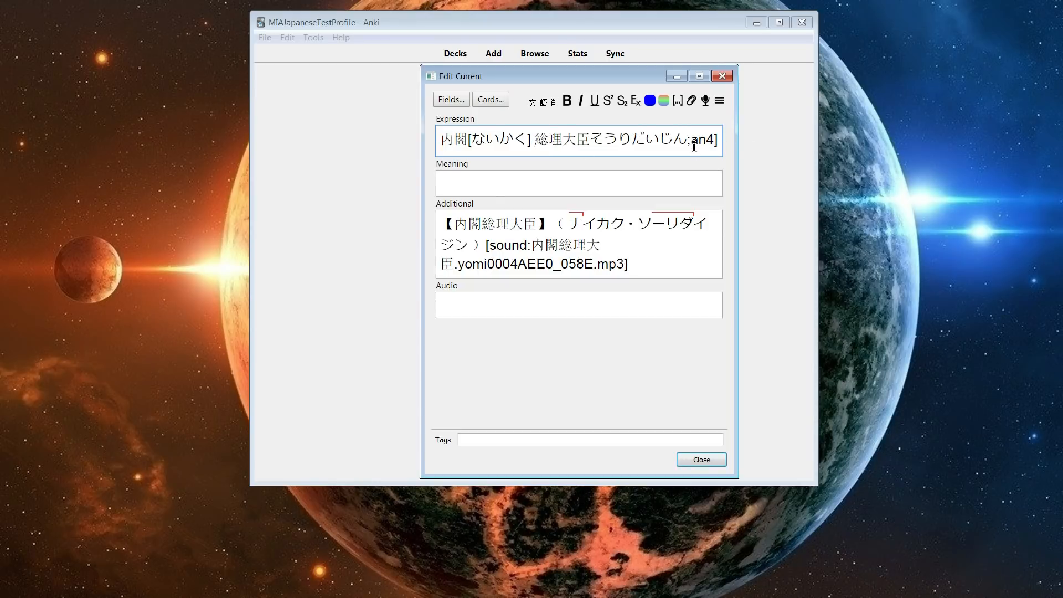
# Split the accent code so 内閣 gets ;a and the そうりだいじん reading gets ;n4, and close the note editor.
pyautogui.press('BackSpace')
pyautogui.press('BackSpace')
pyautogui.click(529, 139)
pyautogui.write(';a')
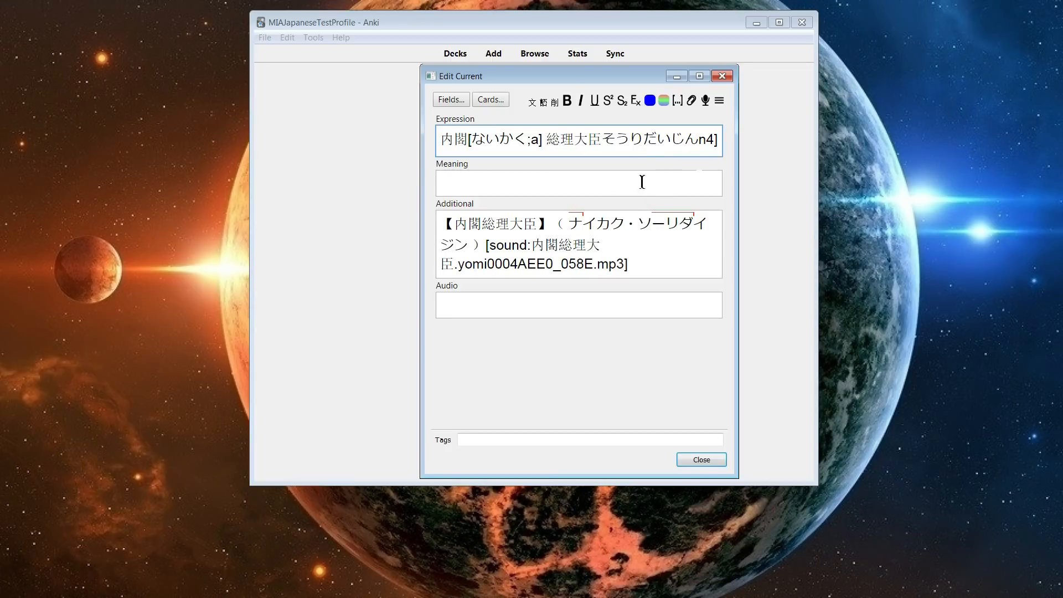
pyautogui.click(701, 139)
pyautogui.write(';')
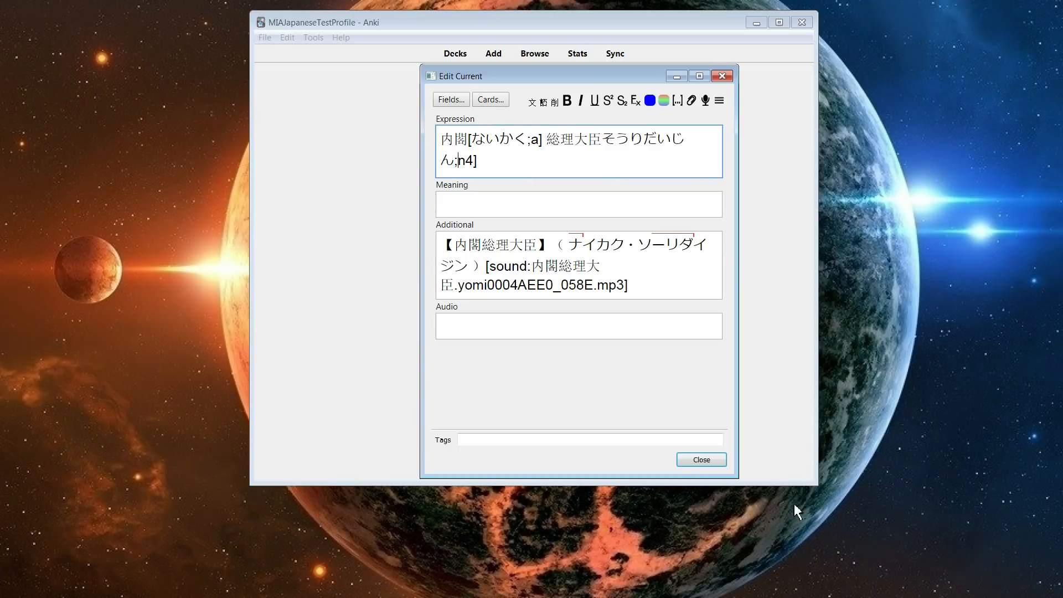
pyautogui.click(710, 462)
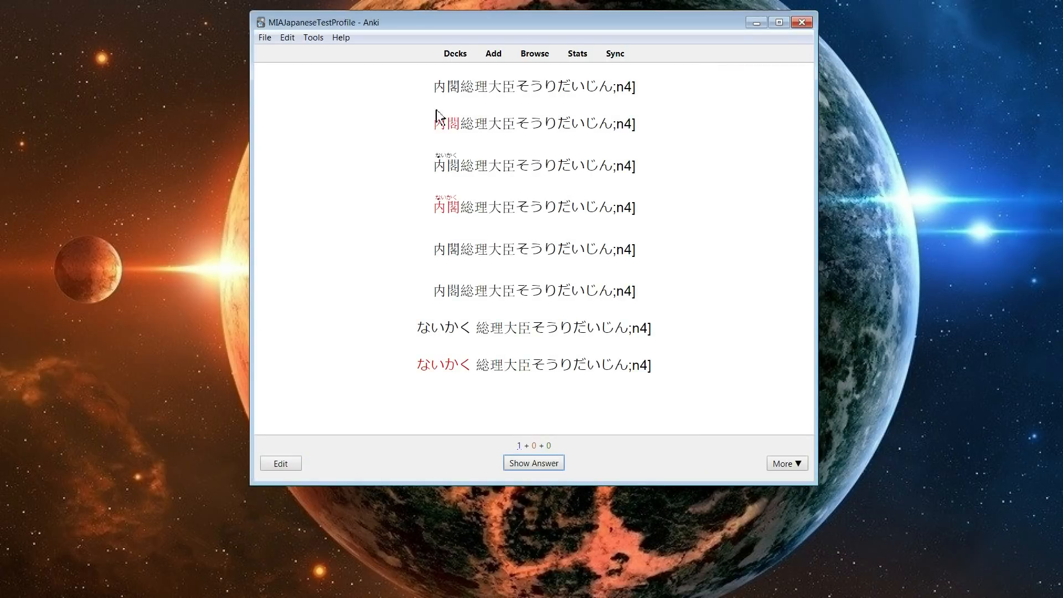
# Reopen the note, add the missing opening bracket before そうりだいじん in the Expression field, and close the editor.
pyautogui.click(278, 465)
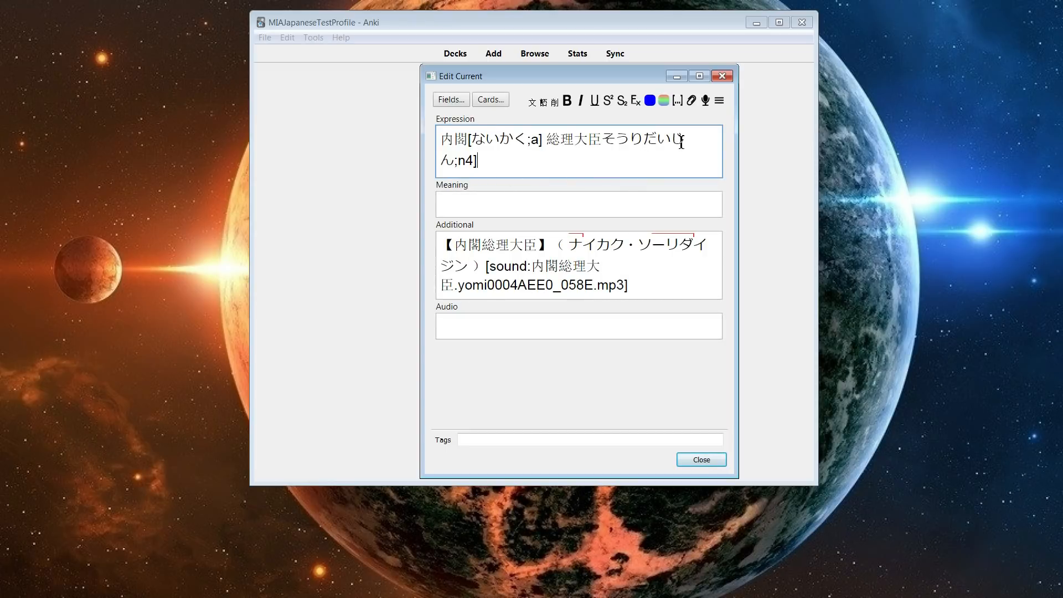
pyautogui.click(605, 142)
pyautogui.write('[')
pyautogui.moveTo(543, 140); pyautogui.dragTo(550, 142)
pyautogui.click(700, 460)
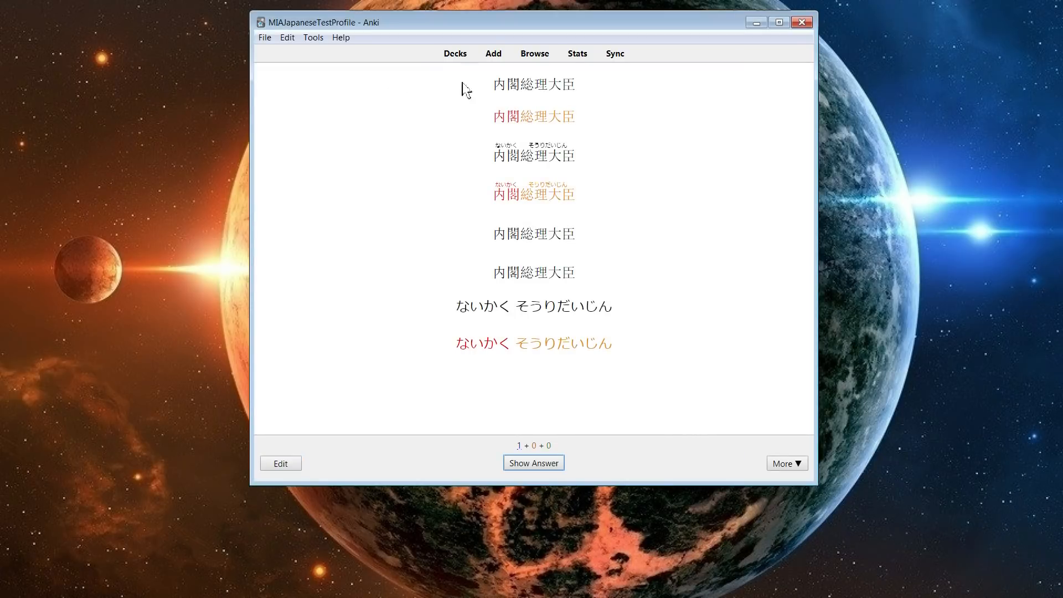
# Examine the separate pitch accents and colors of 内閣 and 総理大臣 on the card.
pyautogui.moveTo(562, 128)
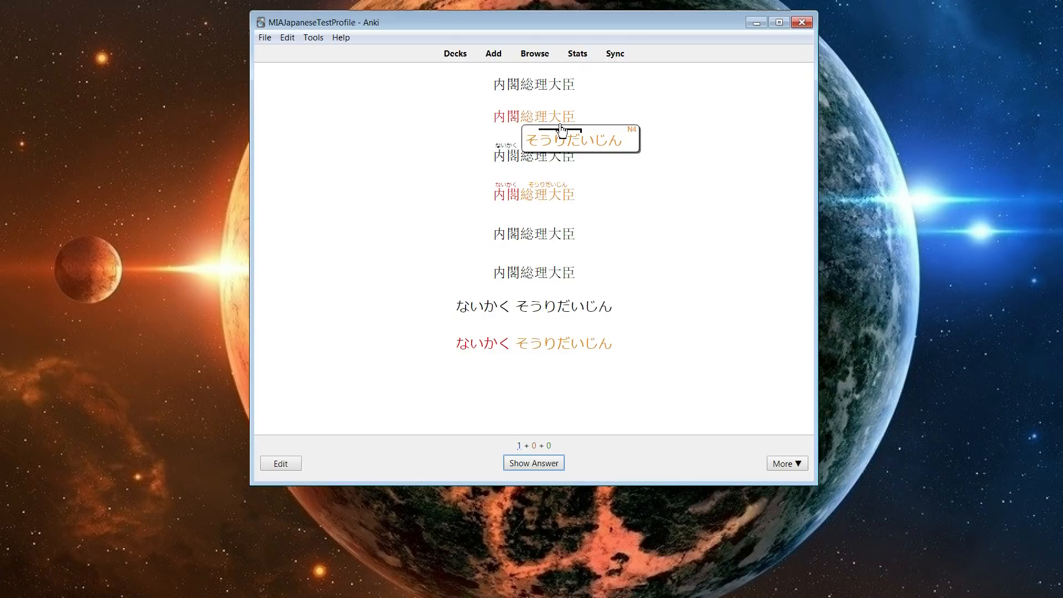
pyautogui.moveTo(510, 117)
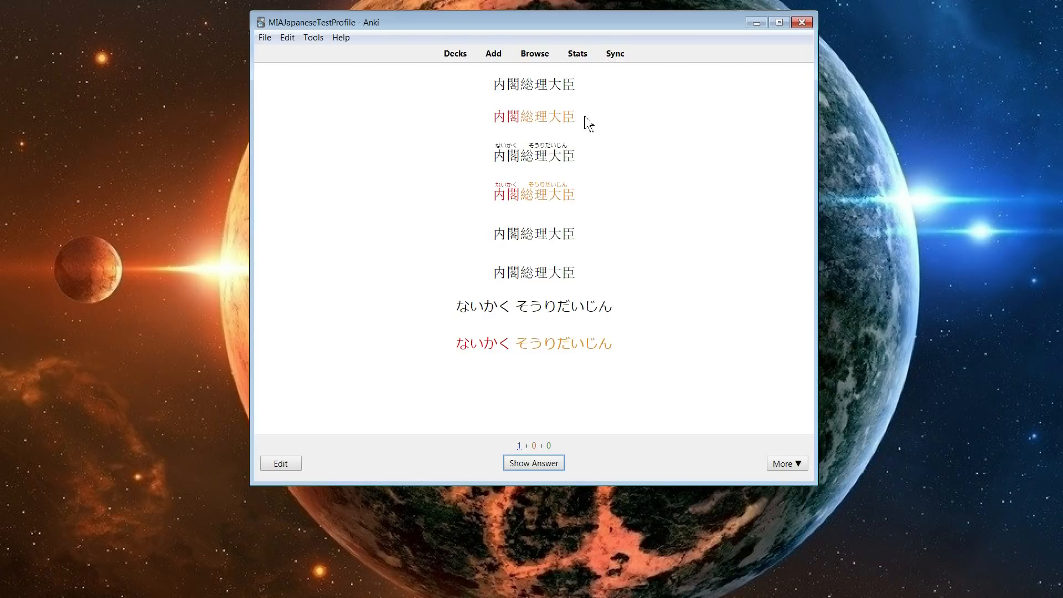
pyautogui.moveTo(577, 118); pyautogui.dragTo(493, 120)
pyautogui.click(650, 133)
pyautogui.moveTo(497, 119)
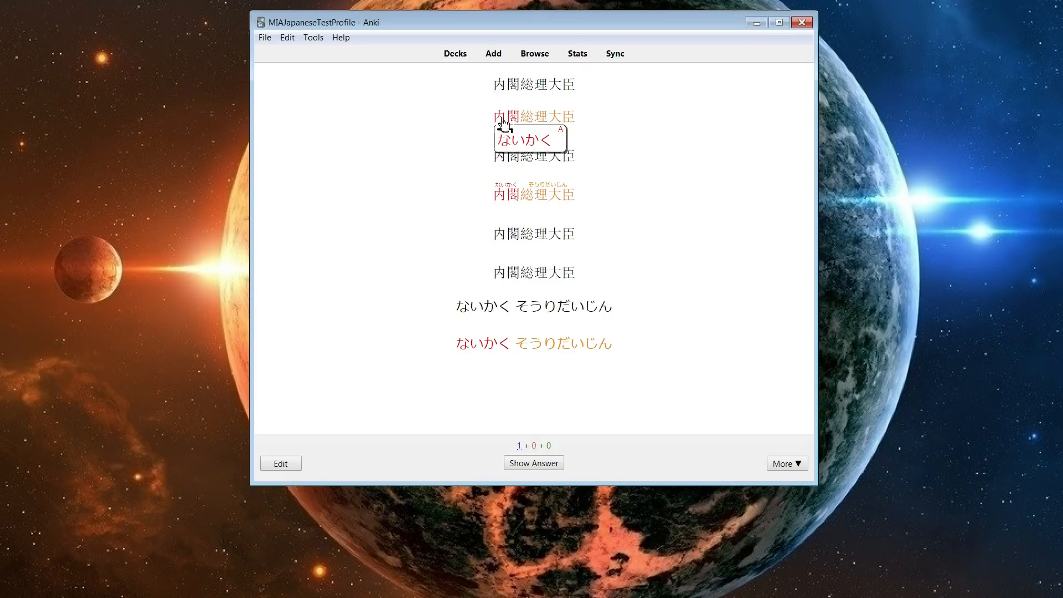
pyautogui.moveTo(493, 117); pyautogui.dragTo(604, 123)
pyautogui.click(601, 119)
pyautogui.moveTo(503, 118)
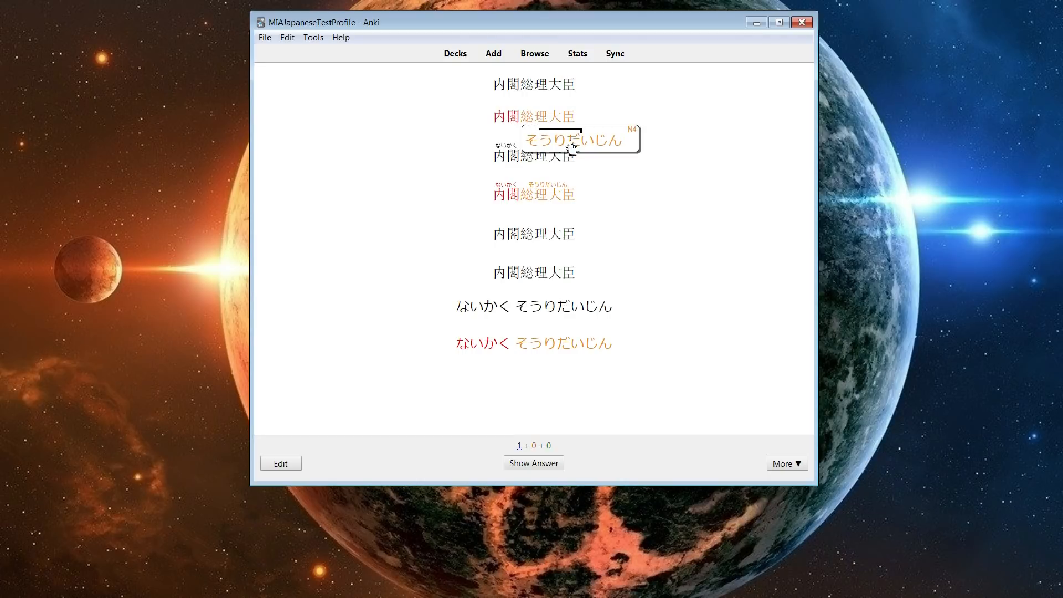
pyautogui.click(825, 390)
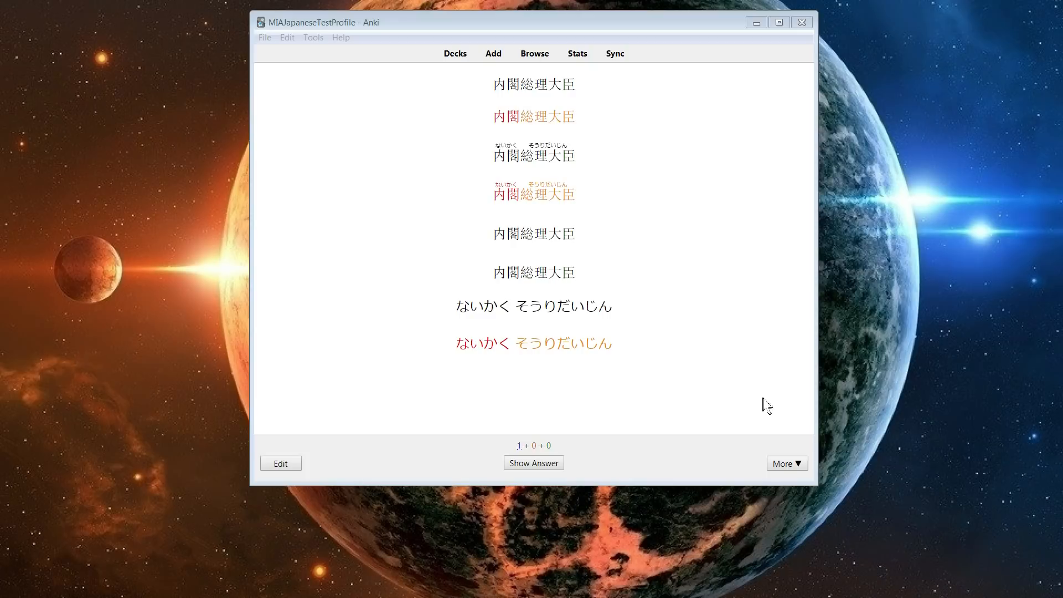
# Reopen the note, strip the readings from the Expression field and regenerate the reading and accent of 内閣総理大臣.
pyautogui.click(288, 465)
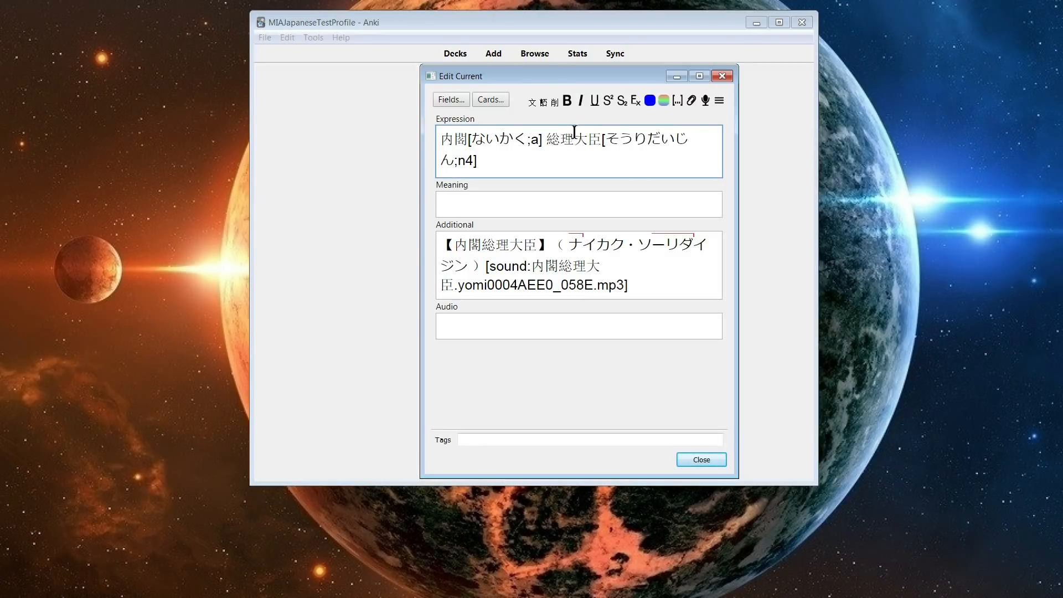
pyautogui.click(555, 104)
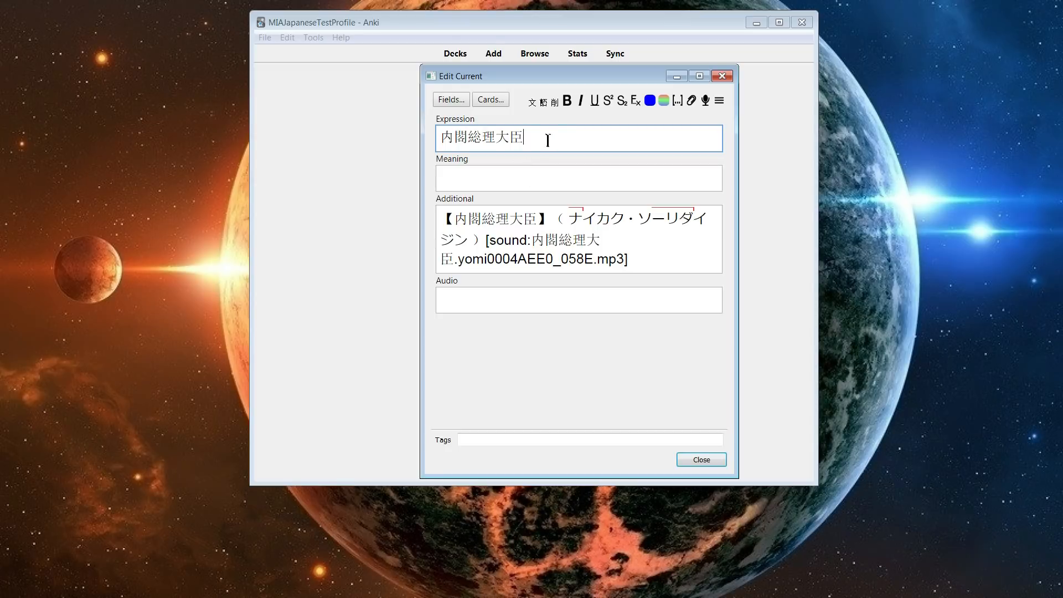
pyautogui.click(533, 104)
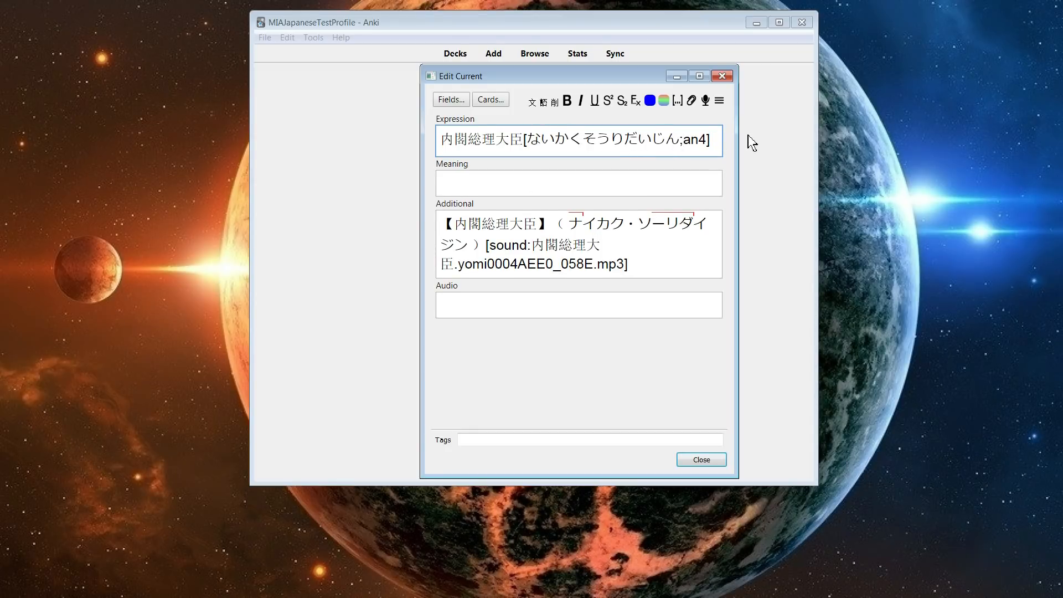
# Insert the h accent before an4 so the code reads h,an4, close the editor and view the accents on the card.
pyautogui.moveTo(685, 140); pyautogui.dragTo(707, 141)
pyautogui.click(686, 139)
pyautogui.write('h,')
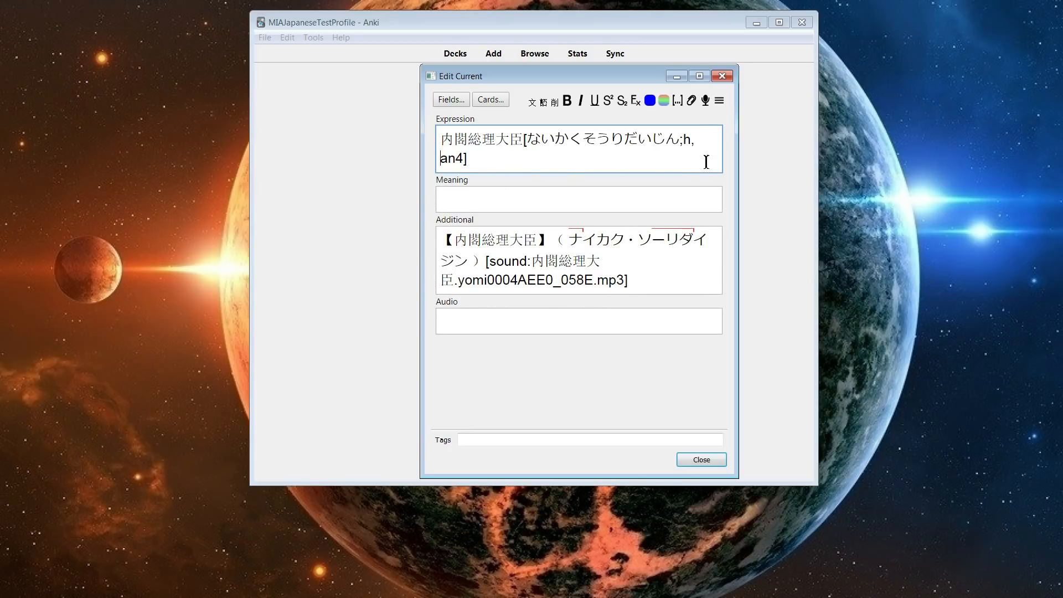
pyautogui.press('BackSpace')
pyautogui.moveTo(471, 165); pyautogui.dragTo(496, 165)
pyautogui.click(487, 172)
pyautogui.click(491, 166)
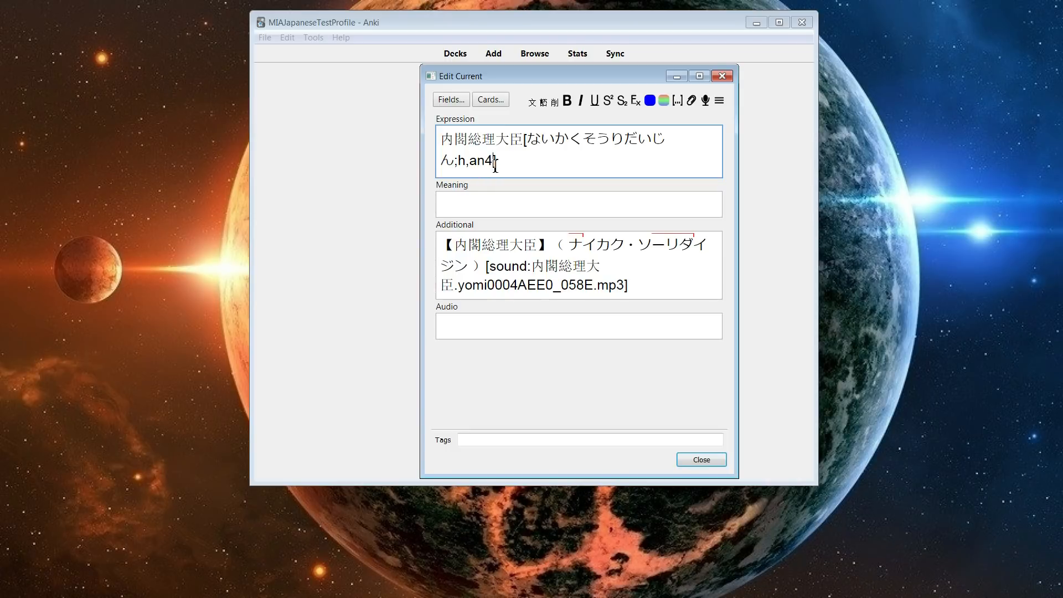
pyautogui.click(702, 461)
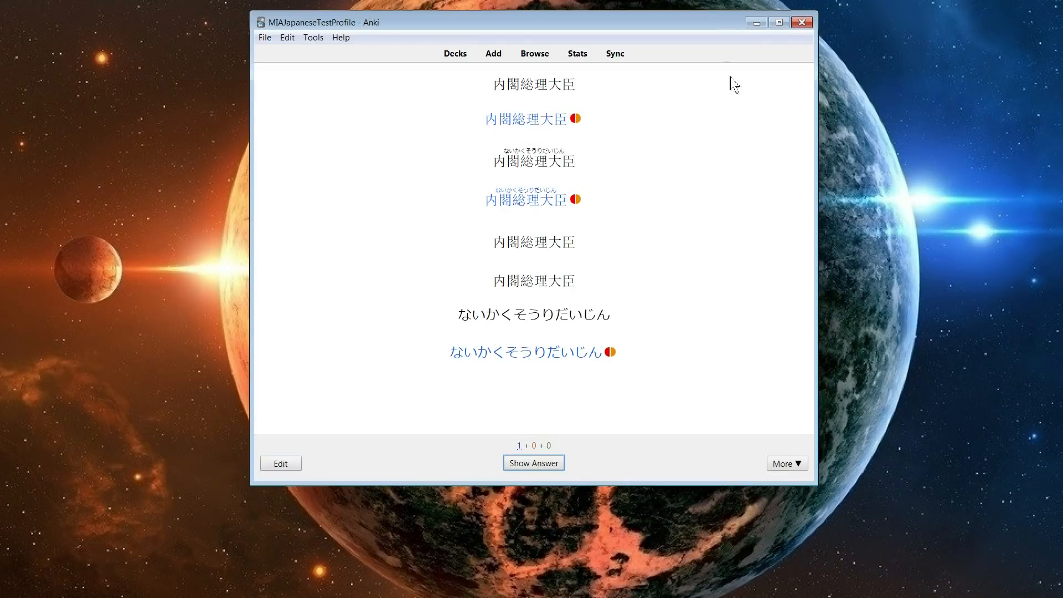
pyautogui.moveTo(573, 132)
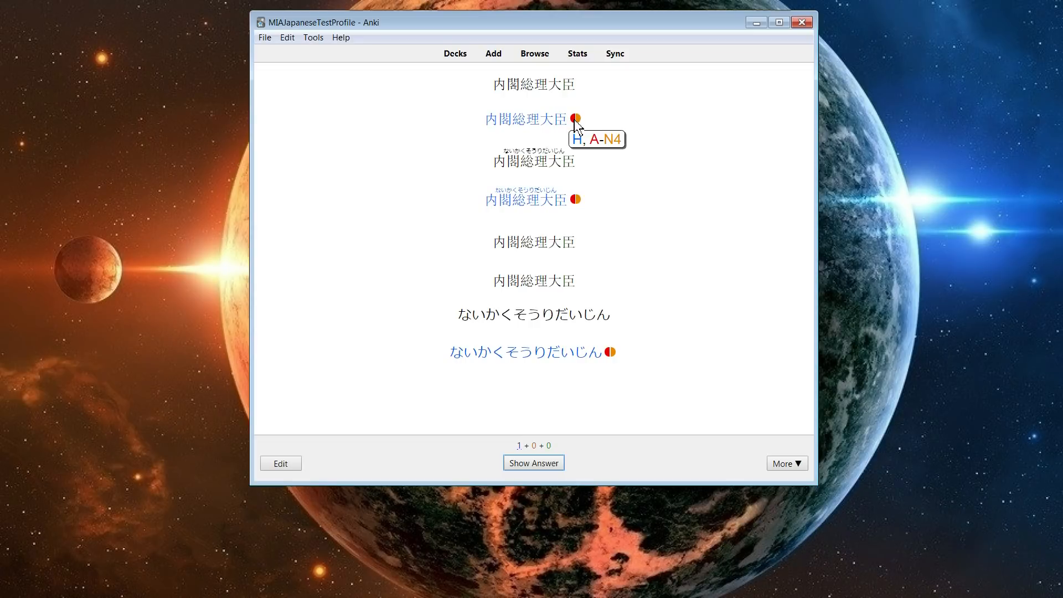
# Try appending h to the an4 accent code in the Expression field and close the note editor.
pyautogui.click(283, 464)
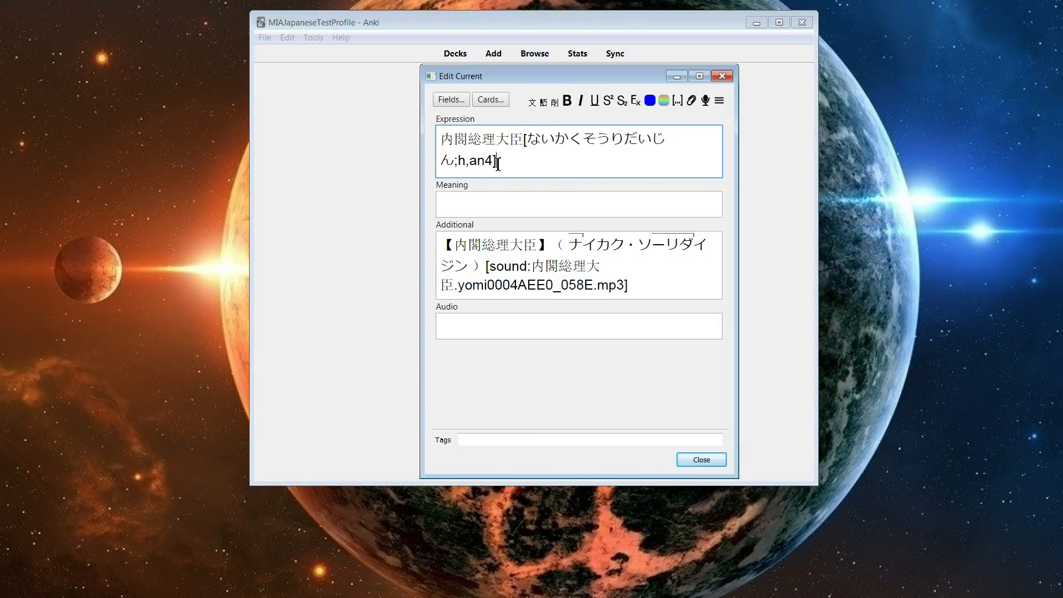
pyautogui.write('h')
pyautogui.click(692, 462)
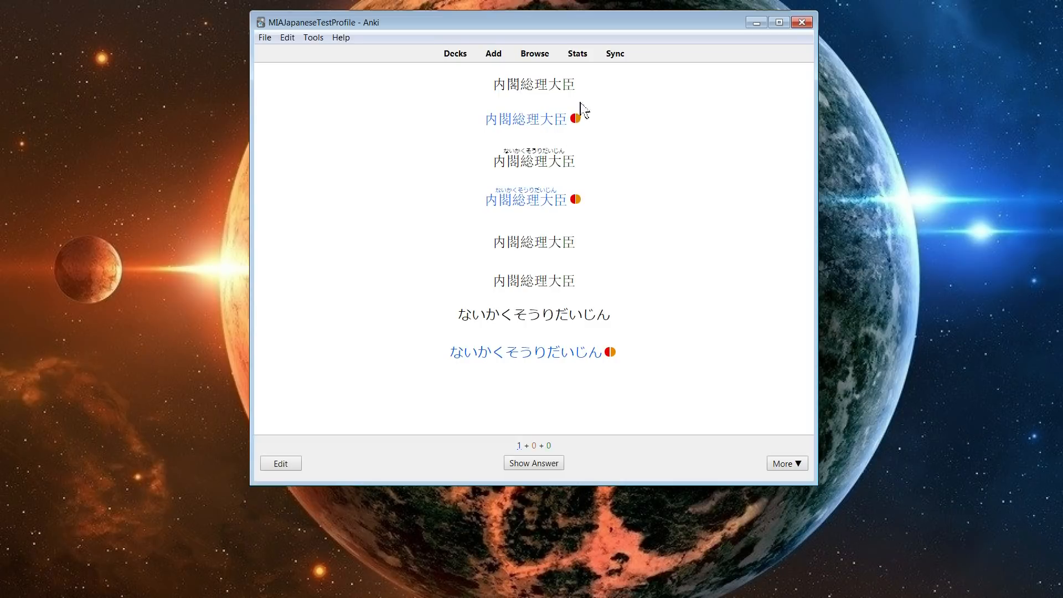
# Reopen the note, replace the trailing h with a and o so the code reads h,an4,a,o, and close the editor.
pyautogui.click(281, 465)
pyautogui.click(500, 162)
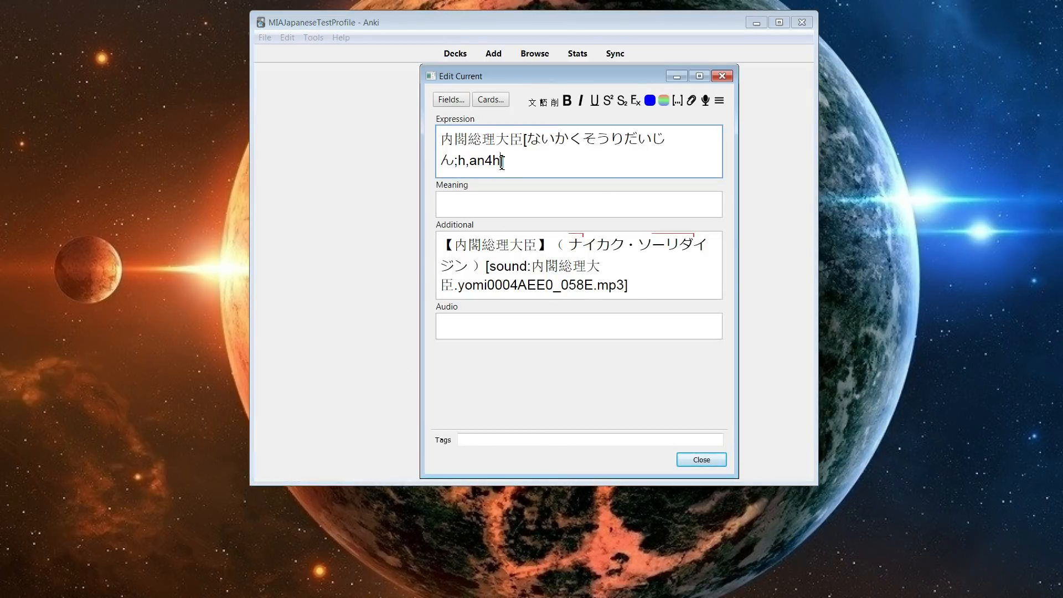
pyautogui.press('BackSpace')
pyautogui.write(',am')
pyautogui.press('BackSpace')
pyautogui.write(';')
pyautogui.write('o')
pyautogui.click(701, 460)
# Examine the multiple accent markers of 内閣総理大臣 on the card and the matching codes in the note editor.
pyautogui.moveTo(518, 137)
pyautogui.moveTo(592, 119)
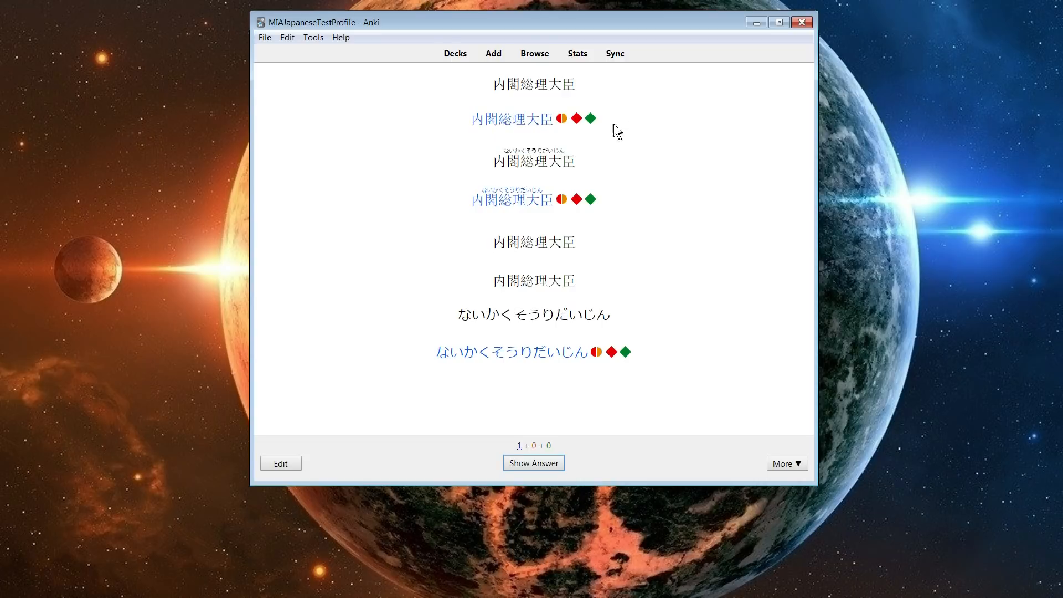
pyautogui.moveTo(550, 123)
pyautogui.moveTo(530, 294)
pyautogui.click(866, 340)
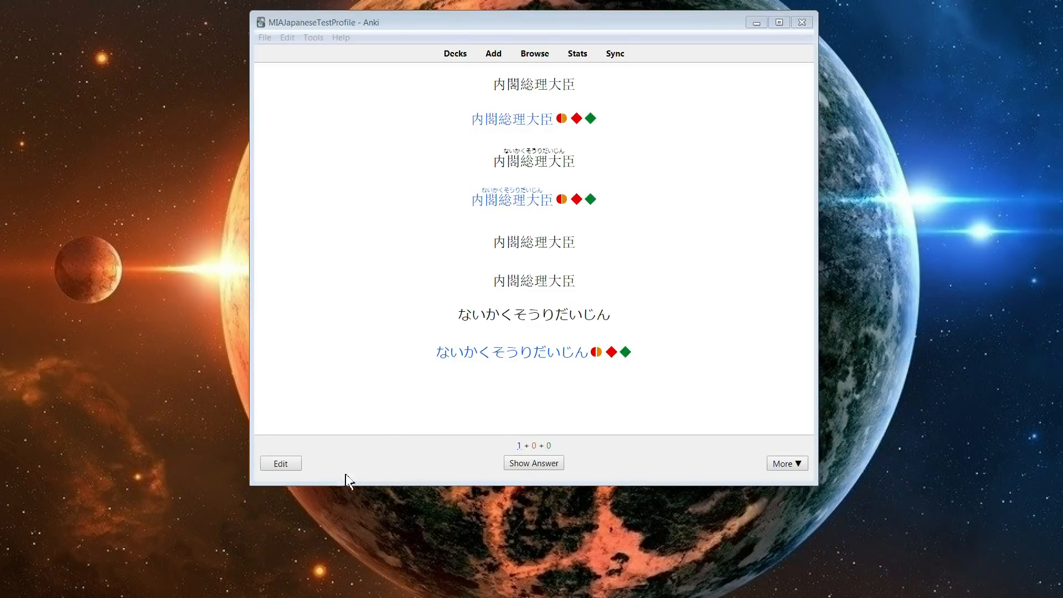
pyautogui.click(294, 466)
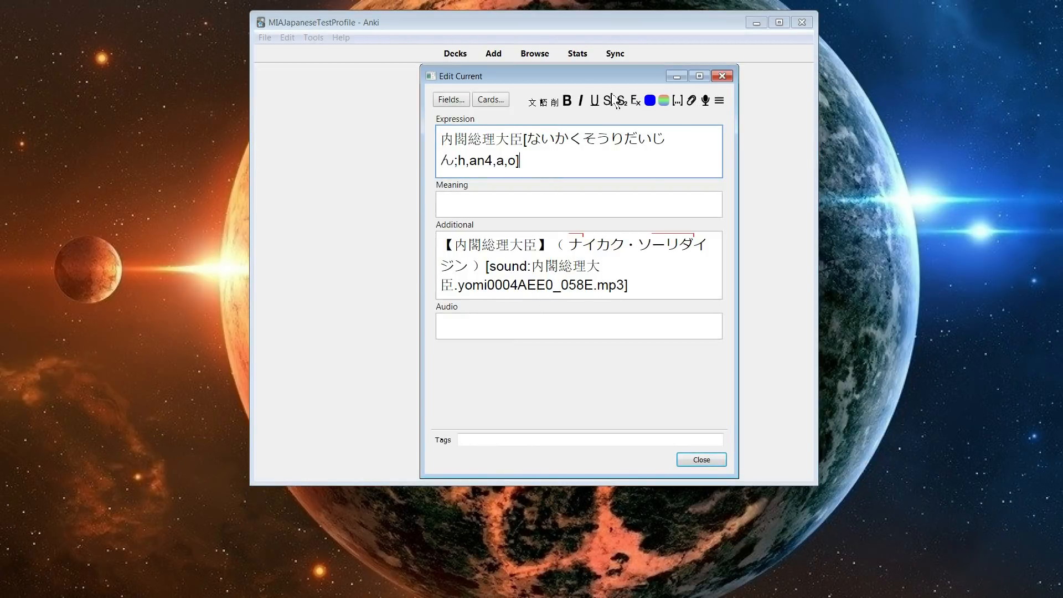
pyautogui.click(722, 76)
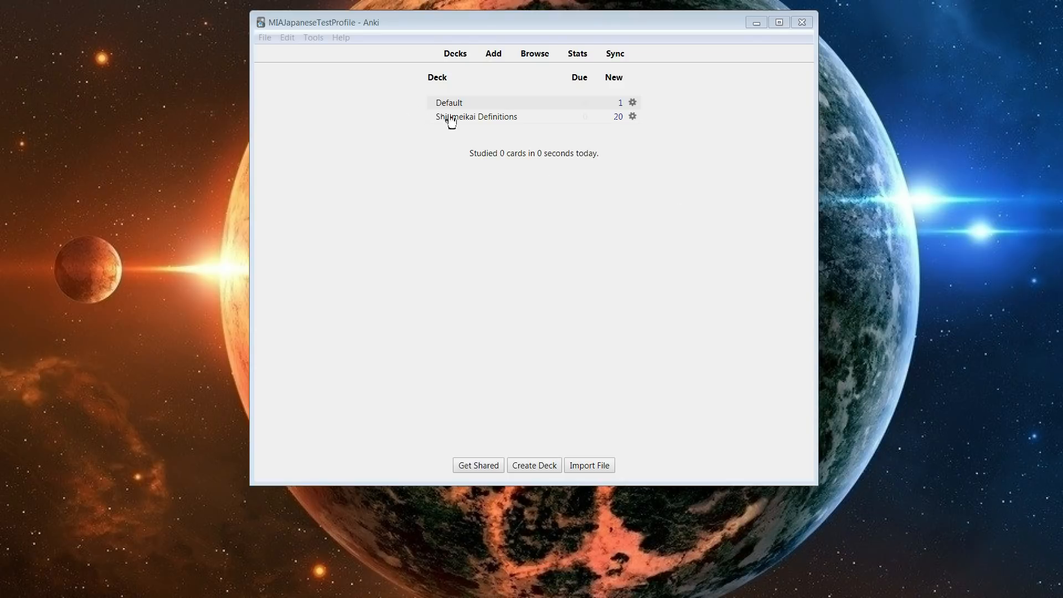
# Open the Shinmeikai Definitions deck and list its cards in the card browser.
pyautogui.click(500, 117)
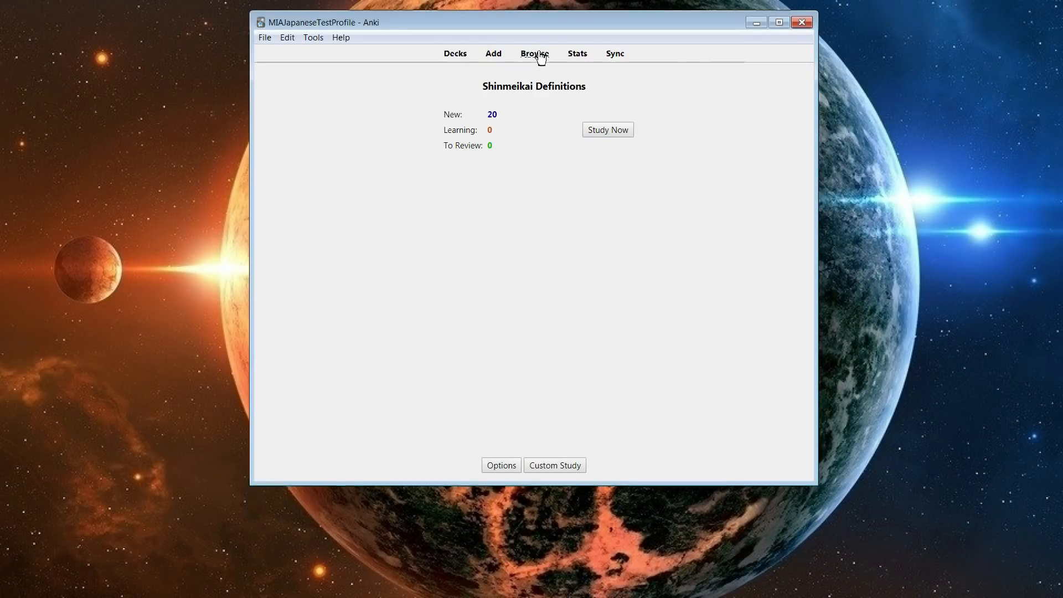
pyautogui.click(540, 57)
pyautogui.click(300, 221)
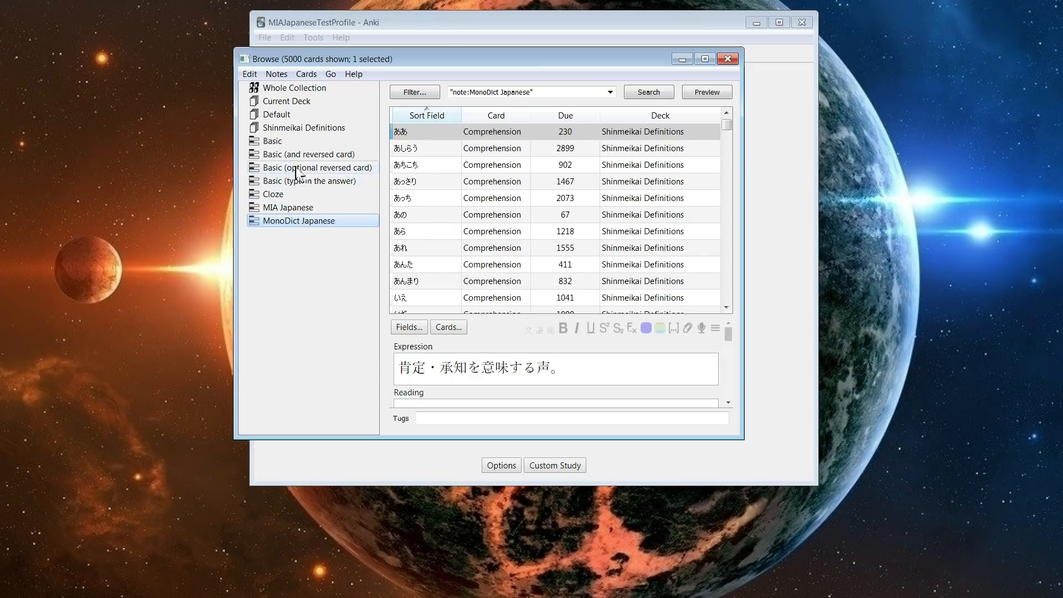
pyautogui.click(315, 129)
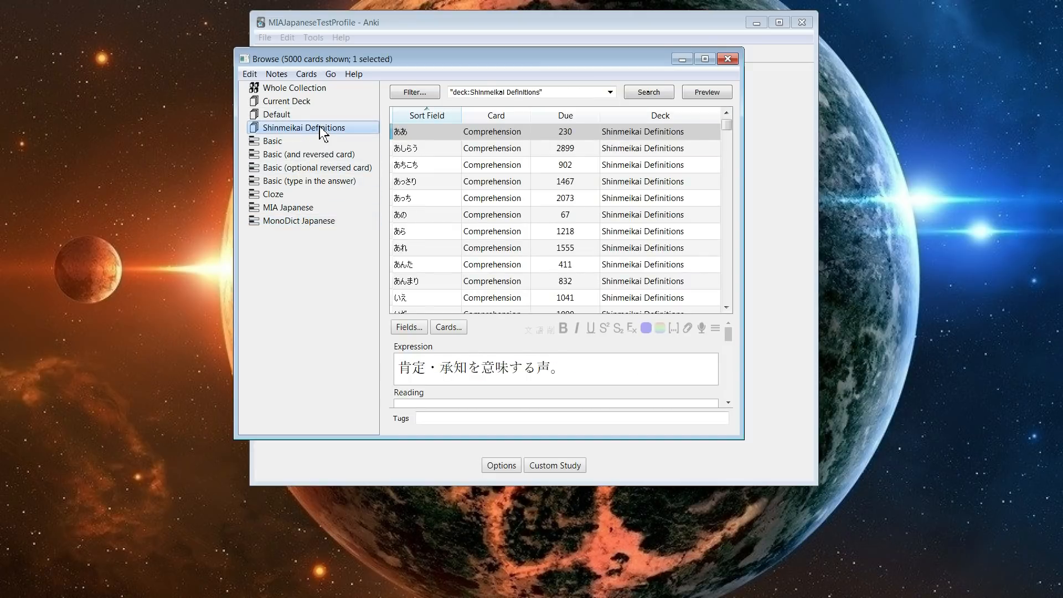
# Select the range of cards from ああ through しっとり in the Shinmeikai Definitions deck.
pyautogui.click(531, 232)
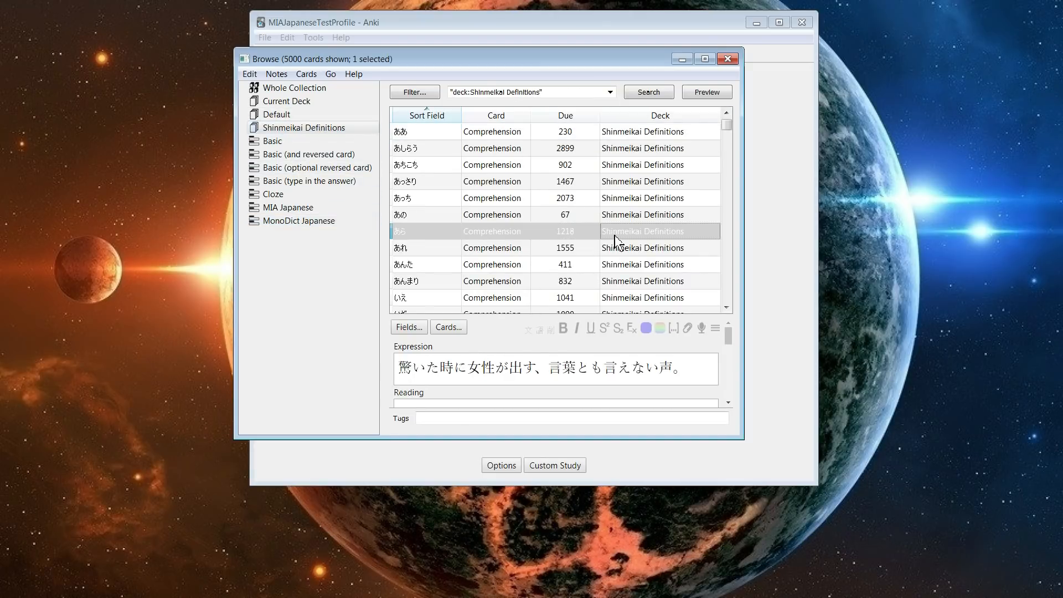
pyautogui.click(492, 133)
pyautogui.scroll(-2, 538, 238)
pyautogui.scroll(-12, 537, 238)
pyautogui.keyDown('shift'); pyautogui.click(536, 285); pyautogui.keyUp('shift')
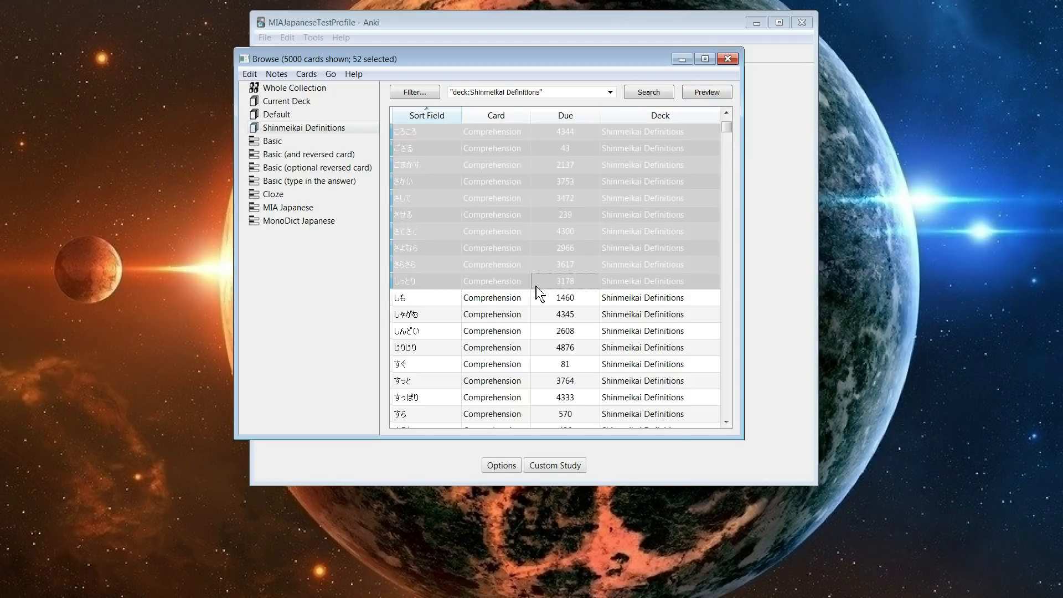
# Extend the card selection down through すっぽり and look over the selected range.
pyautogui.keyDown('shift'); pyautogui.click(507, 380); pyautogui.keyUp('shift')
pyautogui.keyDown('shift'); pyautogui.click(515, 399); pyautogui.keyUp('shift')
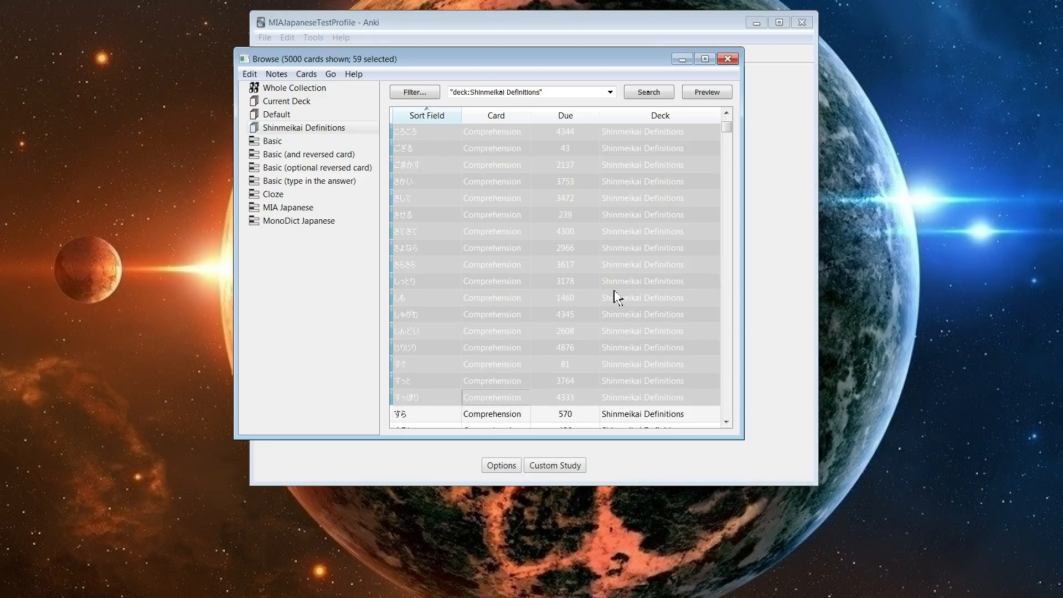
pyautogui.scroll(14, 617, 297)
pyautogui.scroll(-20, 618, 292)
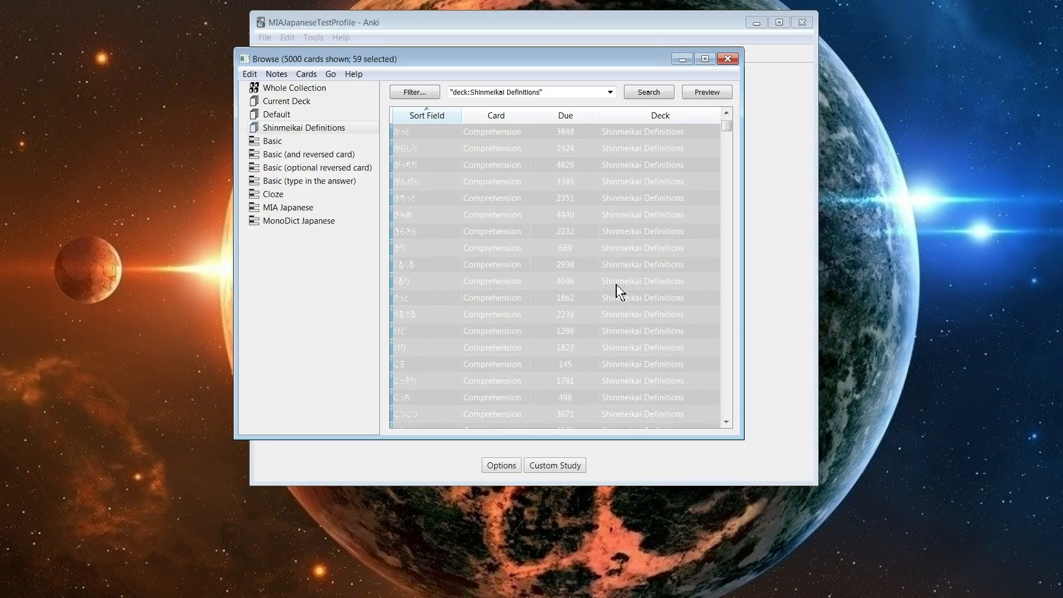
pyautogui.scroll(20, 618, 291)
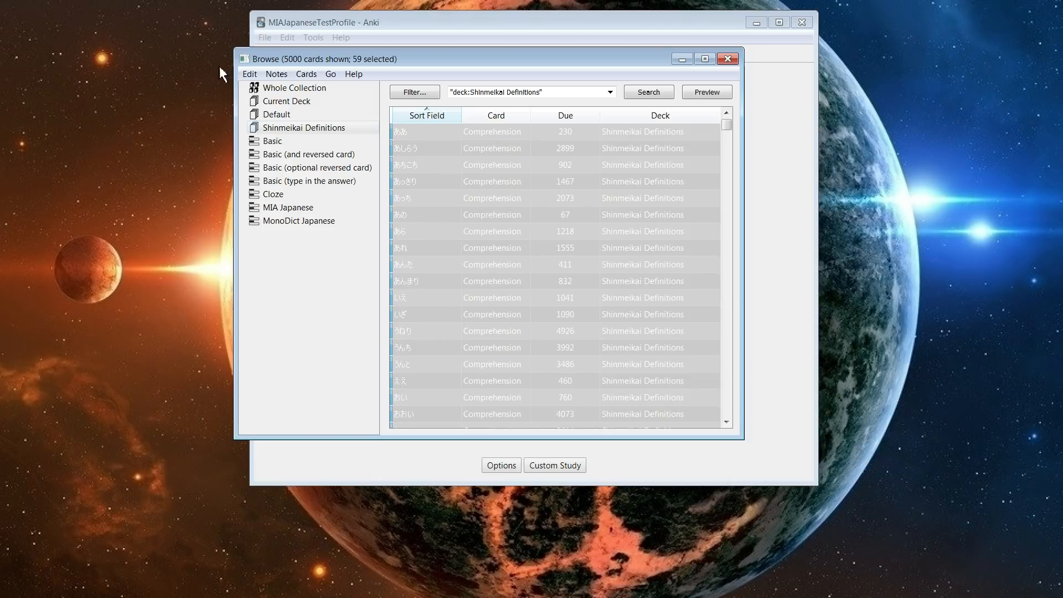
# Generate furigana, dictionary forms, accents, audio and graphs into the Expression field of the selected cards.
pyautogui.click(249, 74)
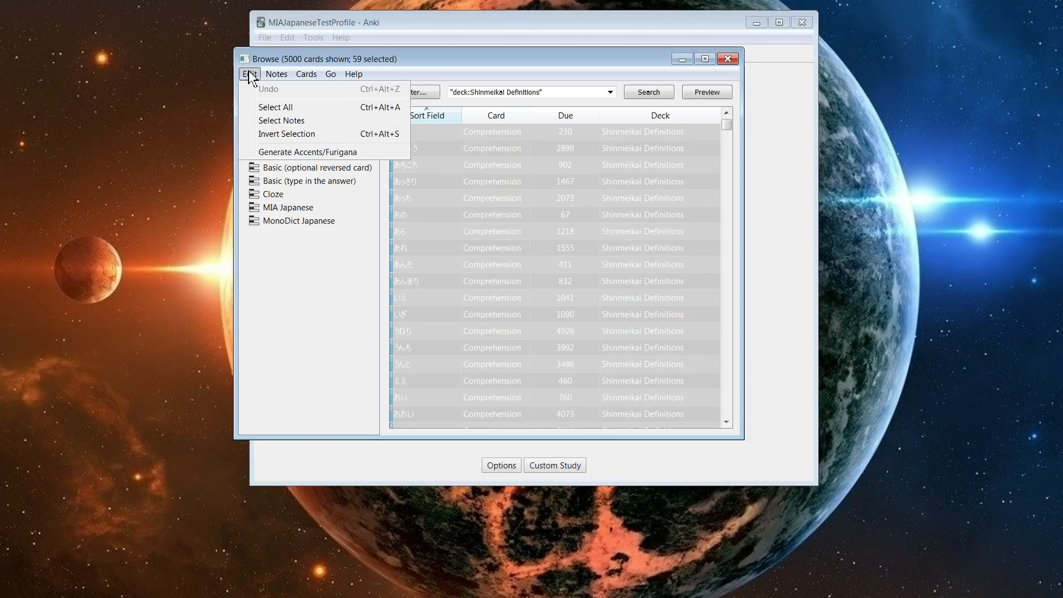
pyautogui.click(361, 157)
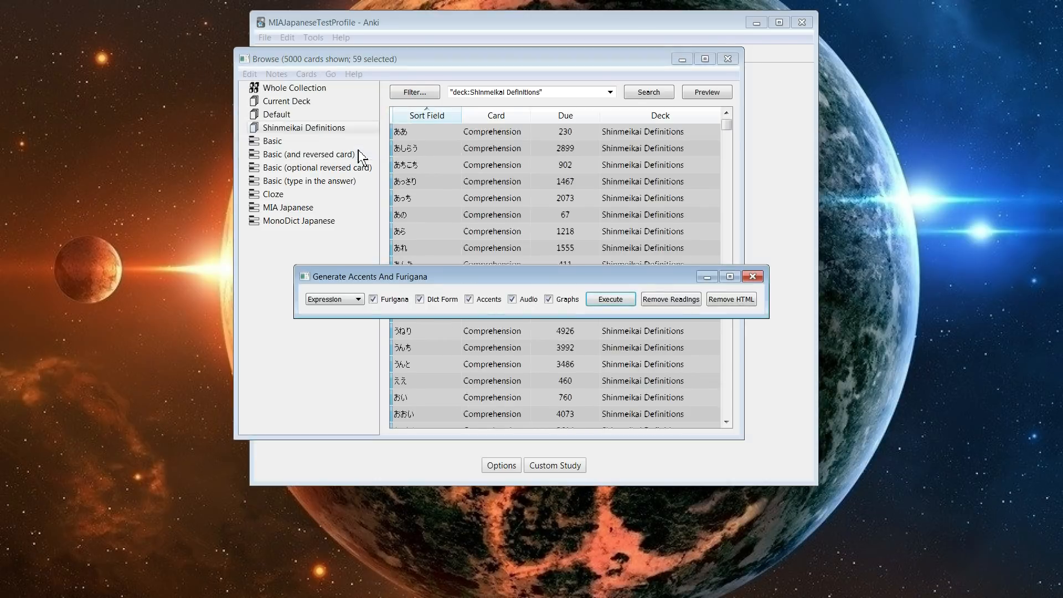
pyautogui.click(359, 299)
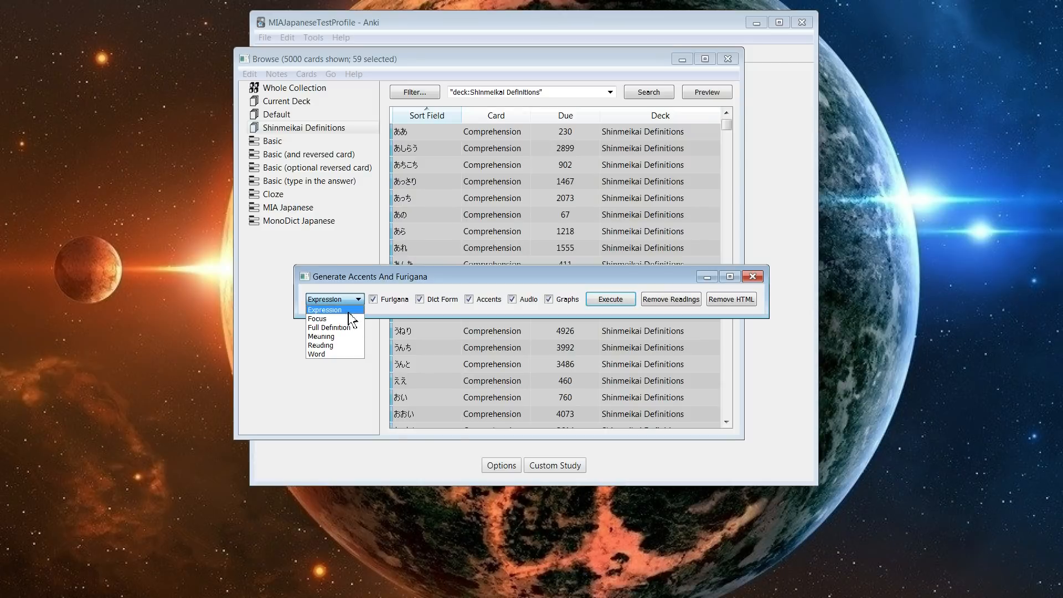
pyautogui.click(343, 313)
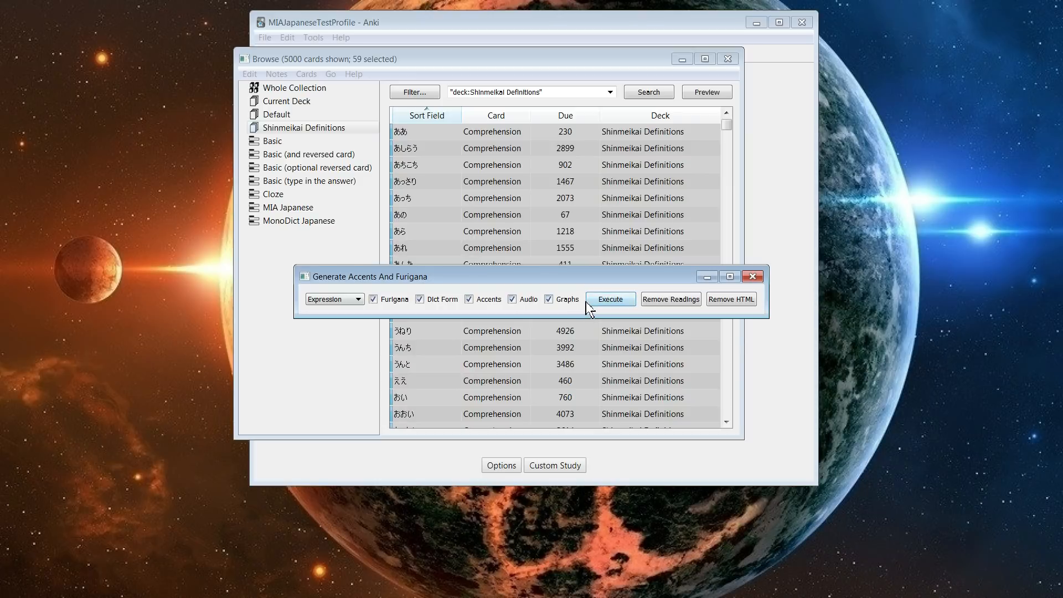
pyautogui.click(609, 300)
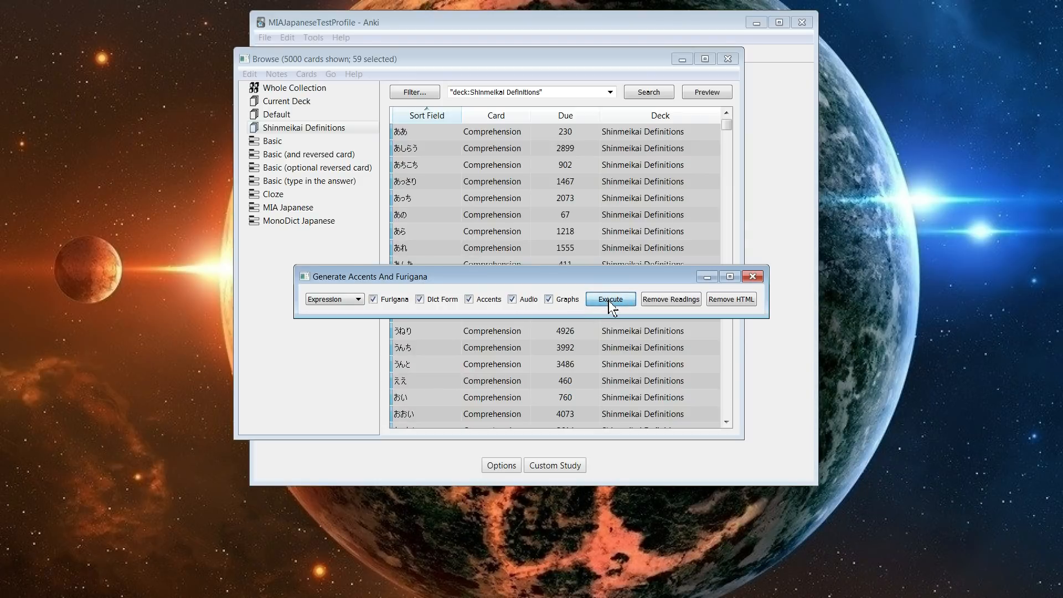
pyautogui.click(610, 300)
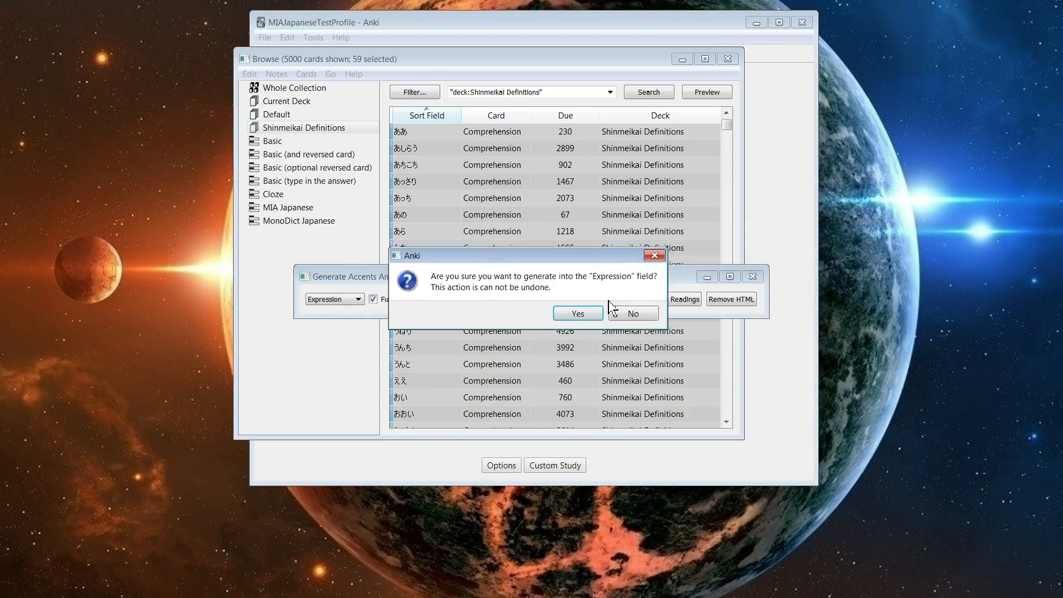
pyautogui.click(578, 313)
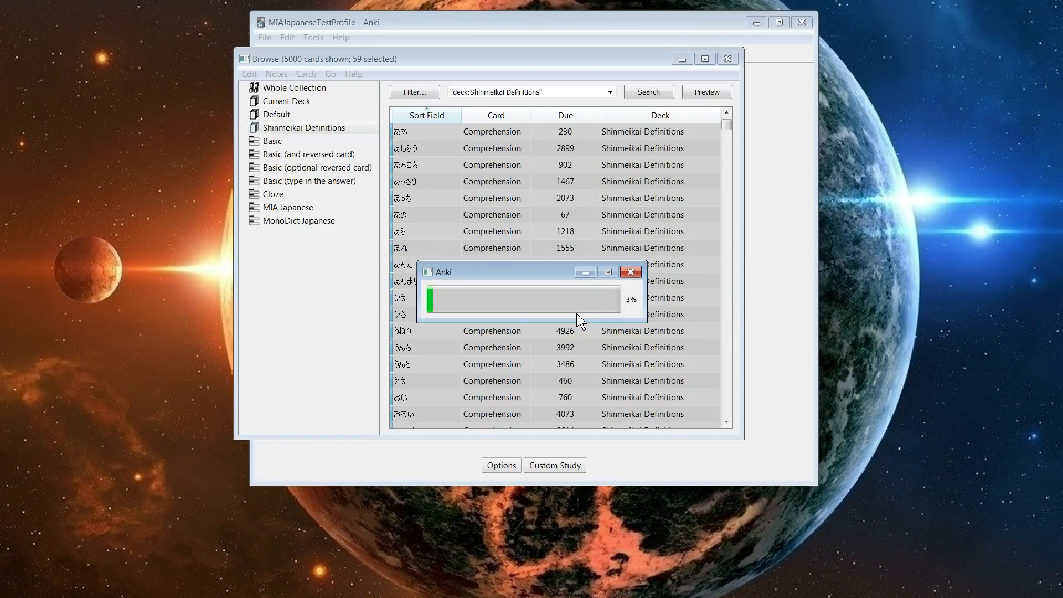
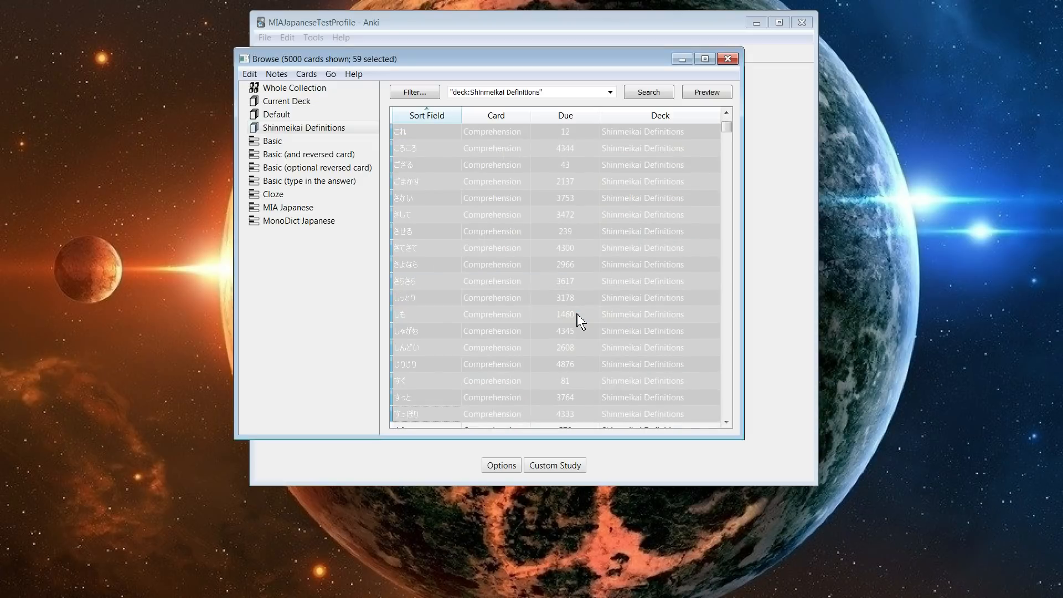
# Check the generated readings in the Expression fields of several cards, and preview the ああ card.
pyautogui.click(546, 232)
pyautogui.click(508, 147)
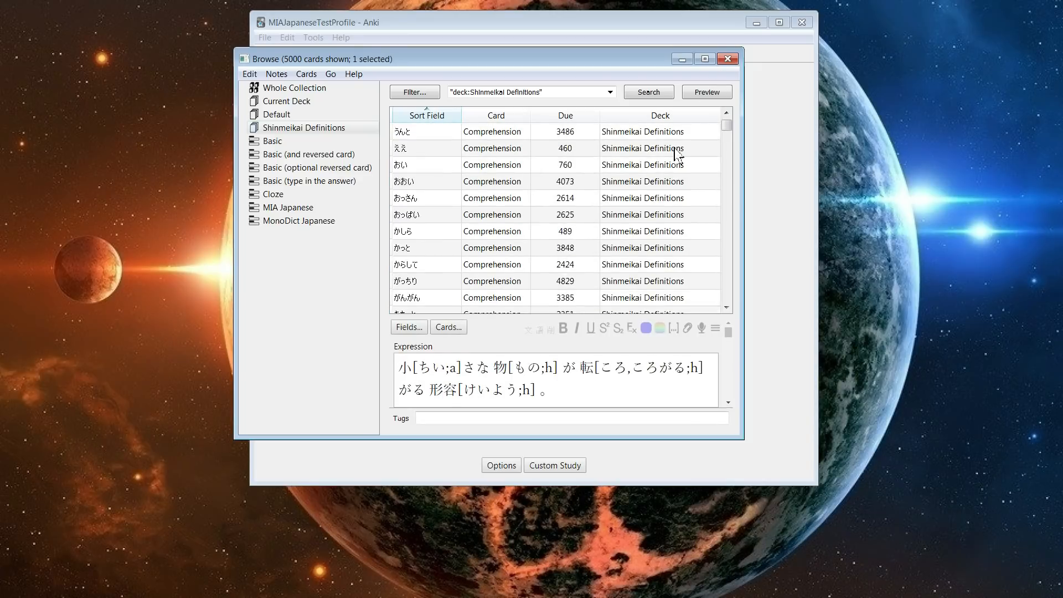
pyautogui.click(684, 133)
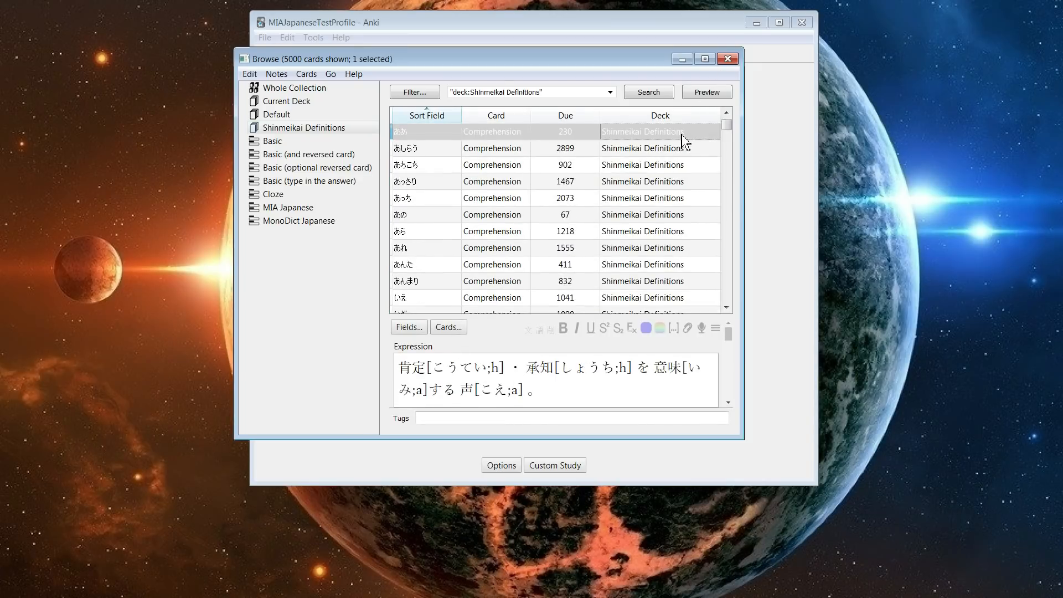
pyautogui.click(704, 94)
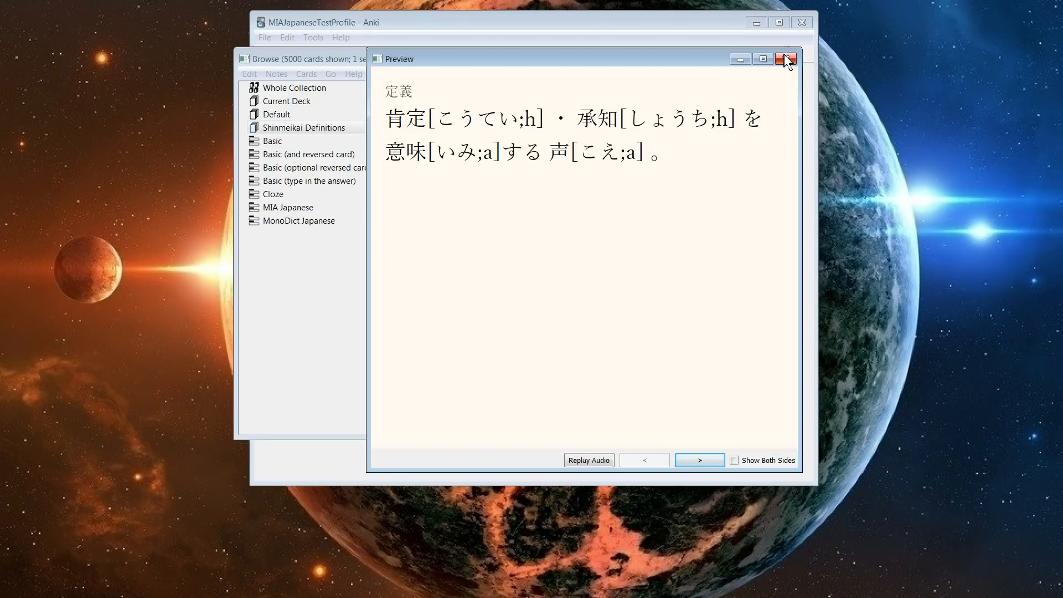
pyautogui.click(785, 59)
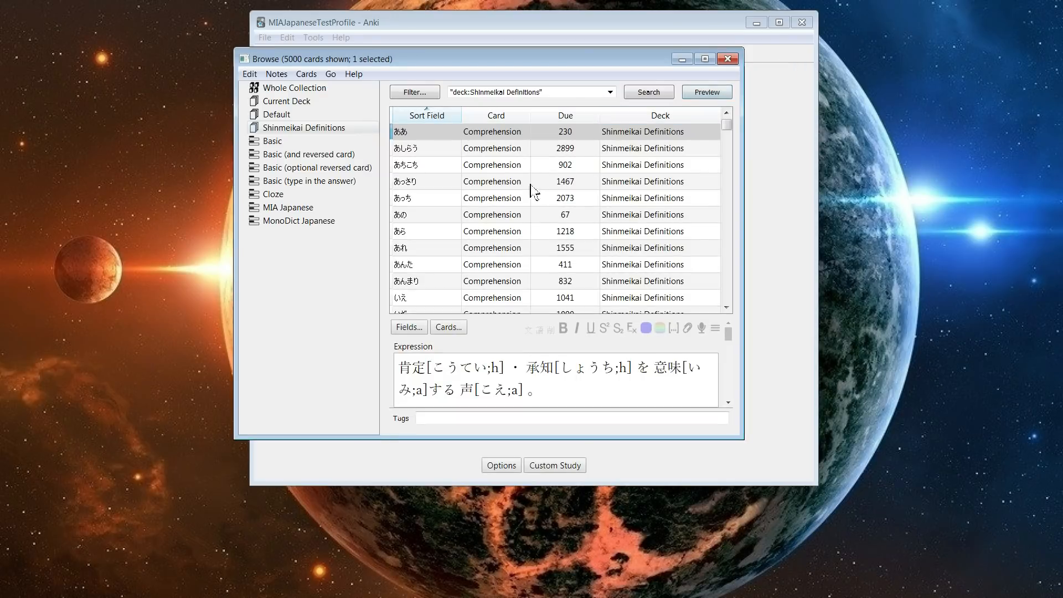
pyautogui.click(485, 215)
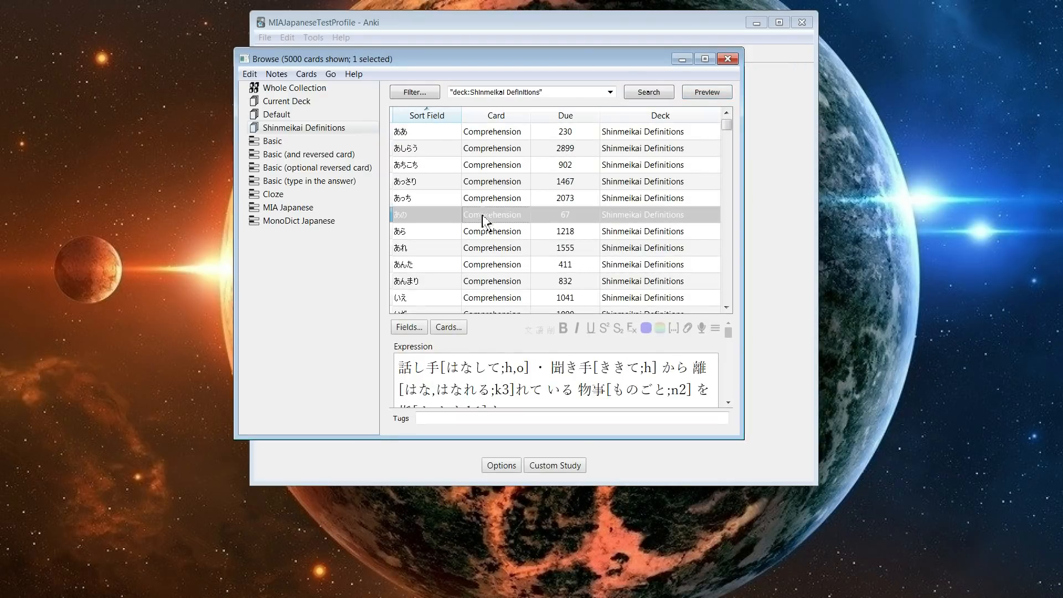
pyautogui.click(470, 140)
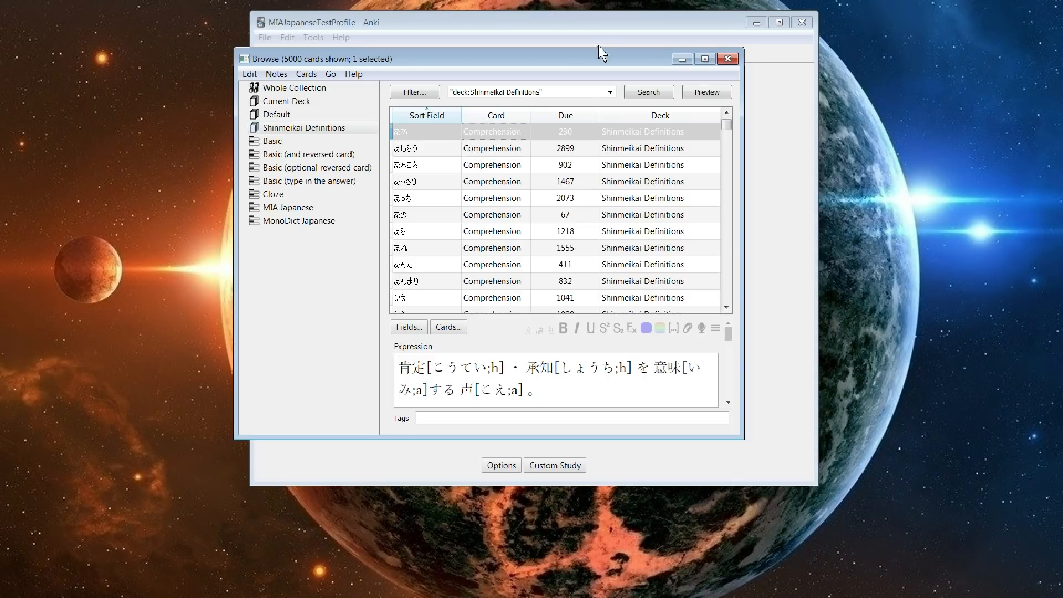
# Place the main and card browser windows side by side, and open the configuration of the MIA Japanese Support add-on.
pyautogui.click(329, 40)
pyautogui.click(340, 37)
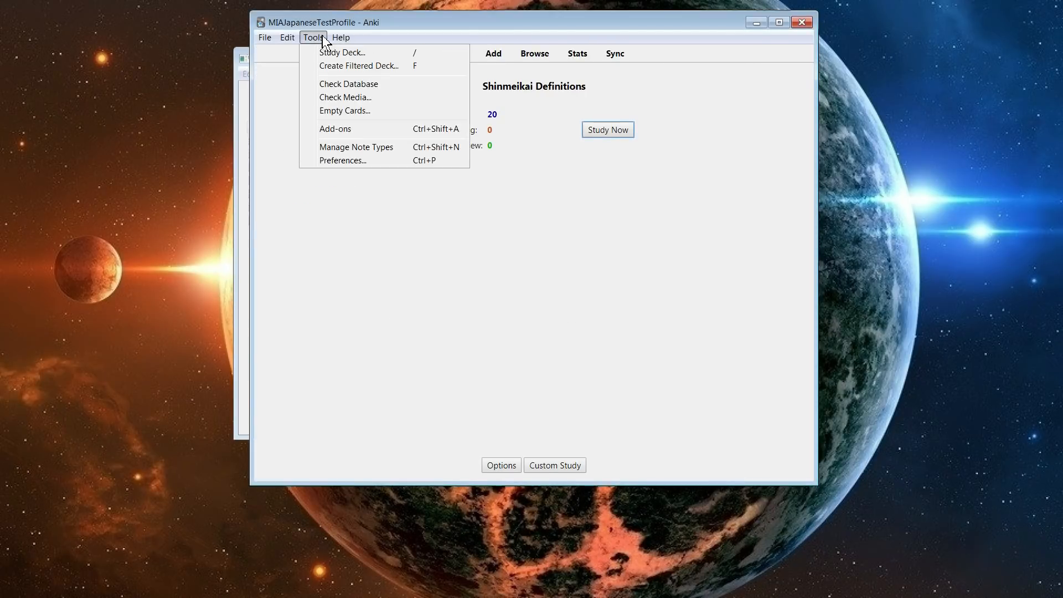
pyautogui.click(589, 26)
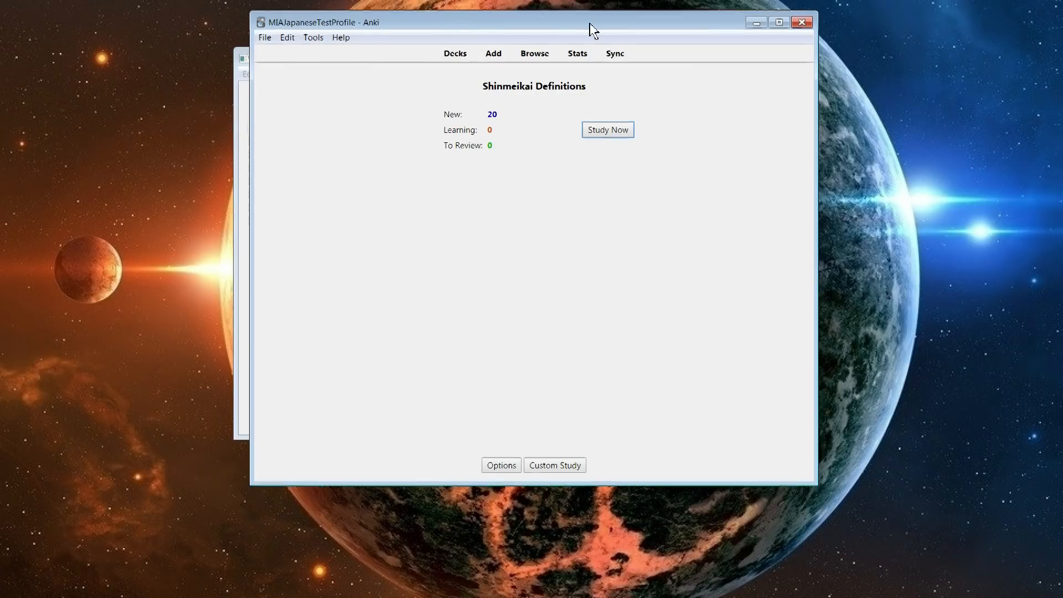
pyautogui.moveTo(588, 26); pyautogui.dragTo(798, 31)
pyautogui.moveTo(408, 51); pyautogui.dragTo(201, 73)
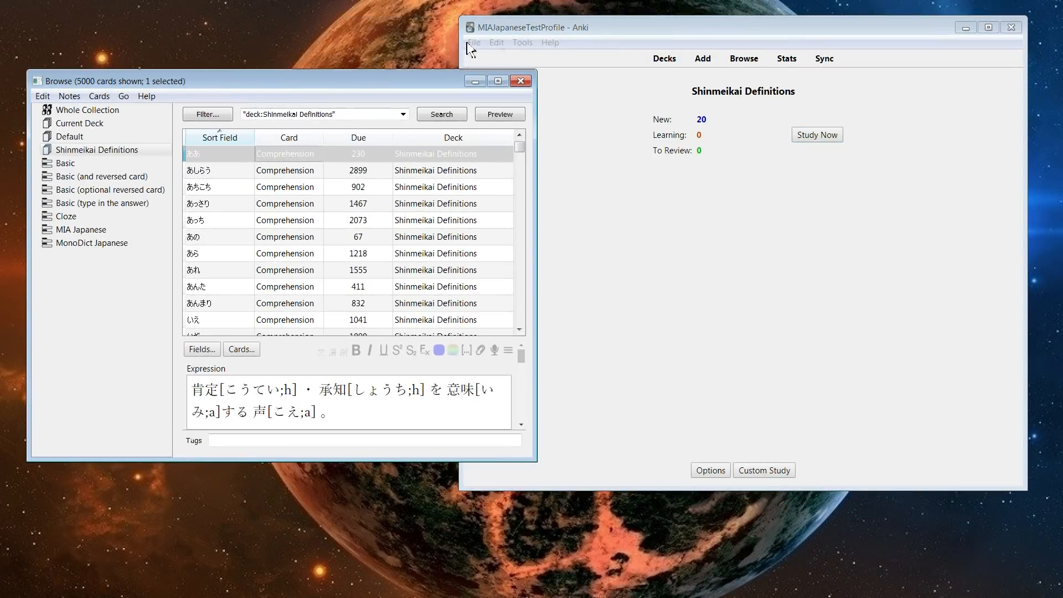
pyautogui.click(522, 43)
pyautogui.click(570, 136)
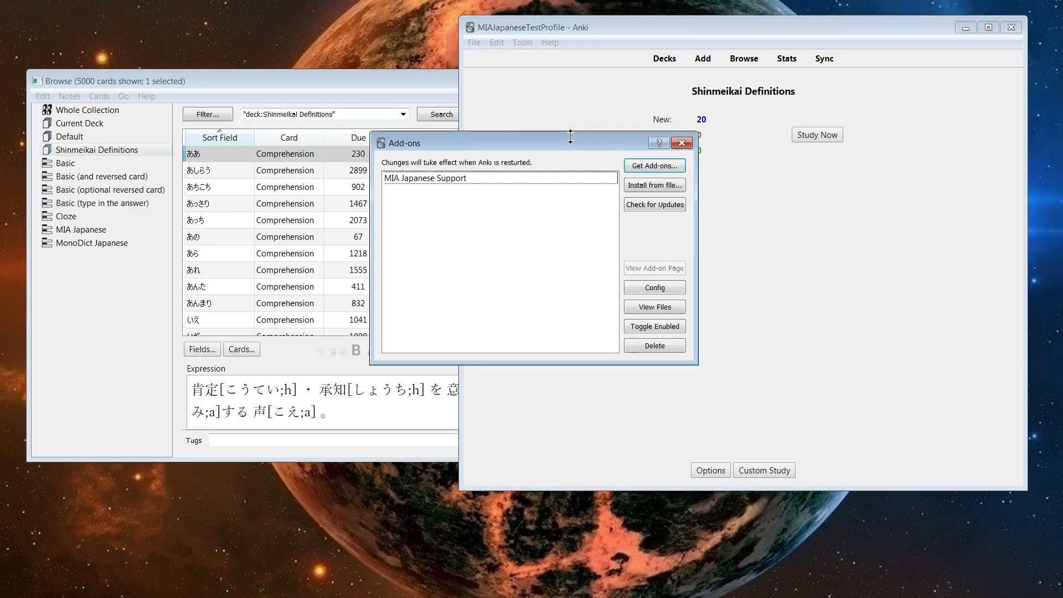
pyautogui.click(550, 178)
pyautogui.click(653, 296)
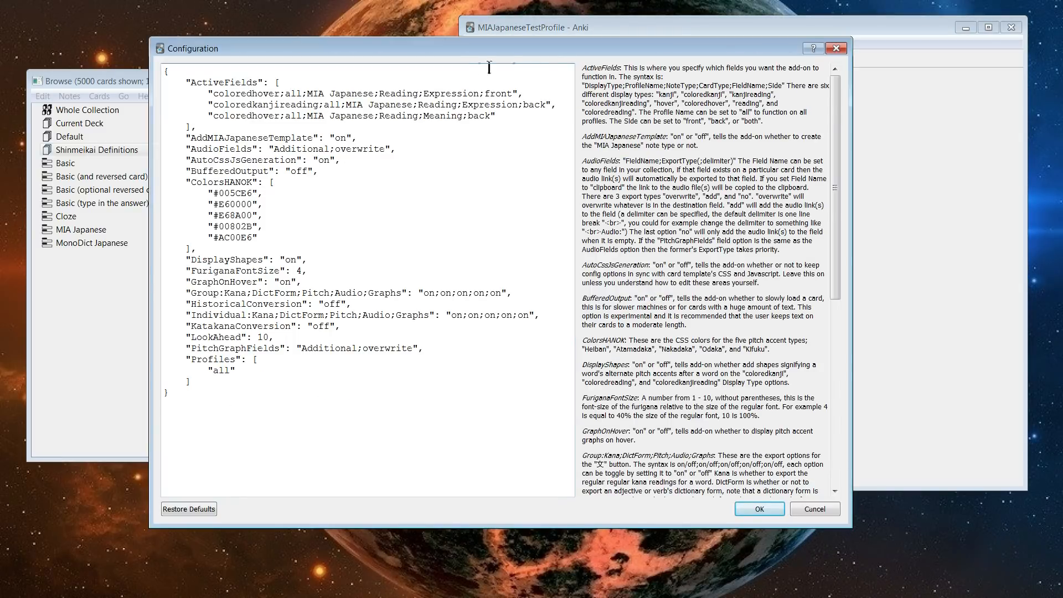
# Duplicate the last ActiveFields entry, coloredhover;all;MIA Japanese;Reading;Meaning;back, on a new line, separating the entries with a comma.
pyautogui.moveTo(554, 48); pyautogui.dragTo(821, 50)
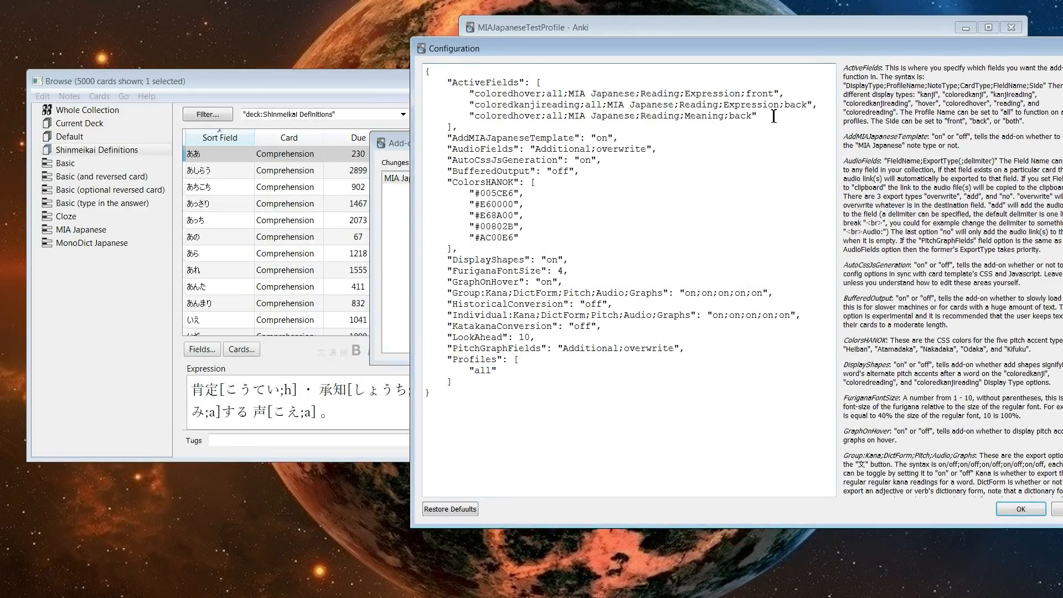
pyautogui.moveTo(779, 117); pyautogui.dragTo(472, 122)
pyautogui.hotkey('ctrl', 'c')
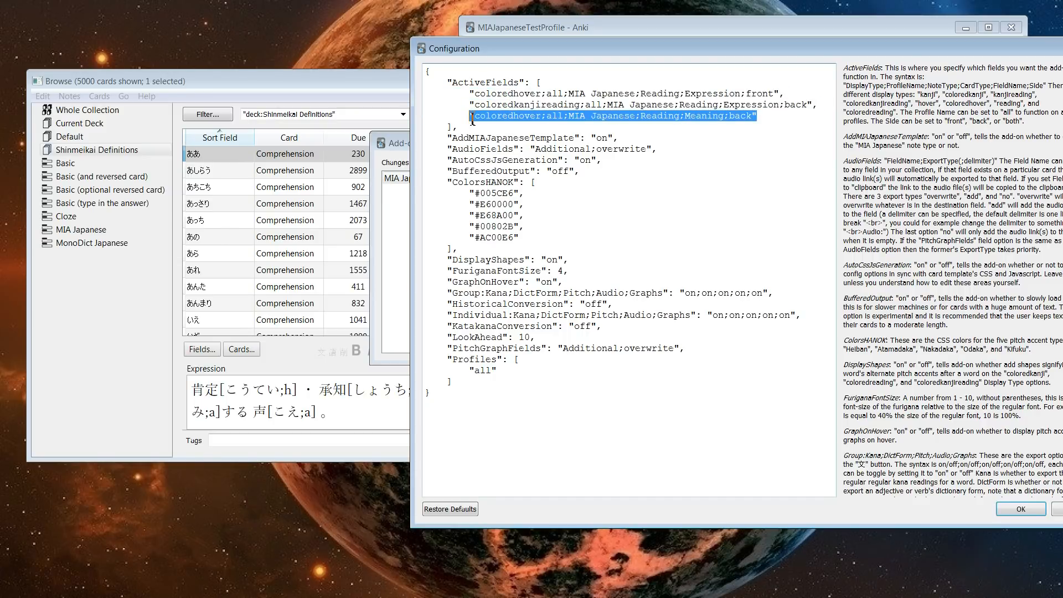
pyautogui.click(772, 115)
pyautogui.press('Return')
pyautogui.hotkey('ctrl', 'v')
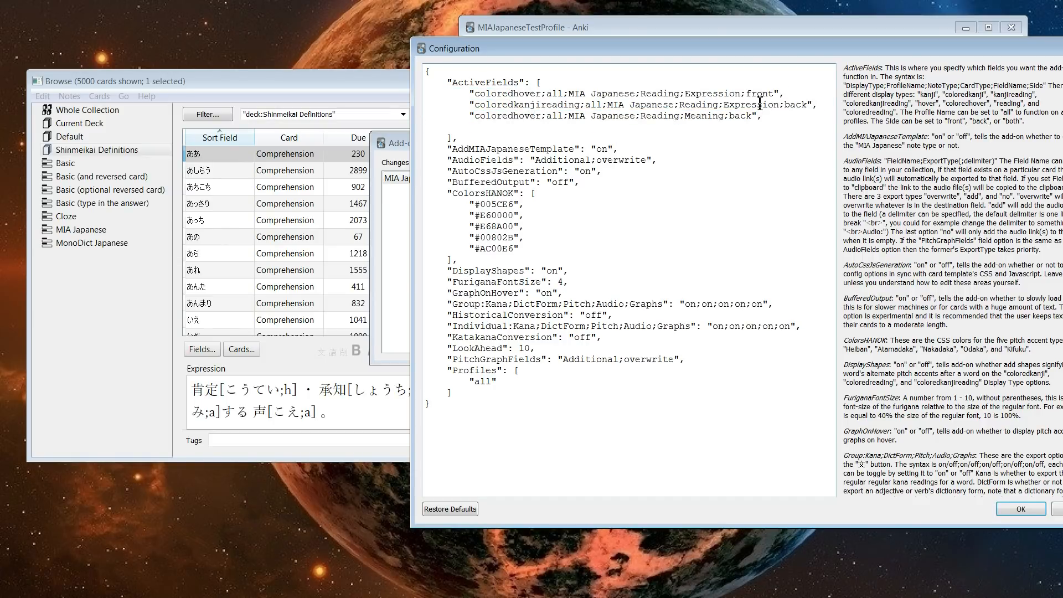
pyautogui.click(427, 128)
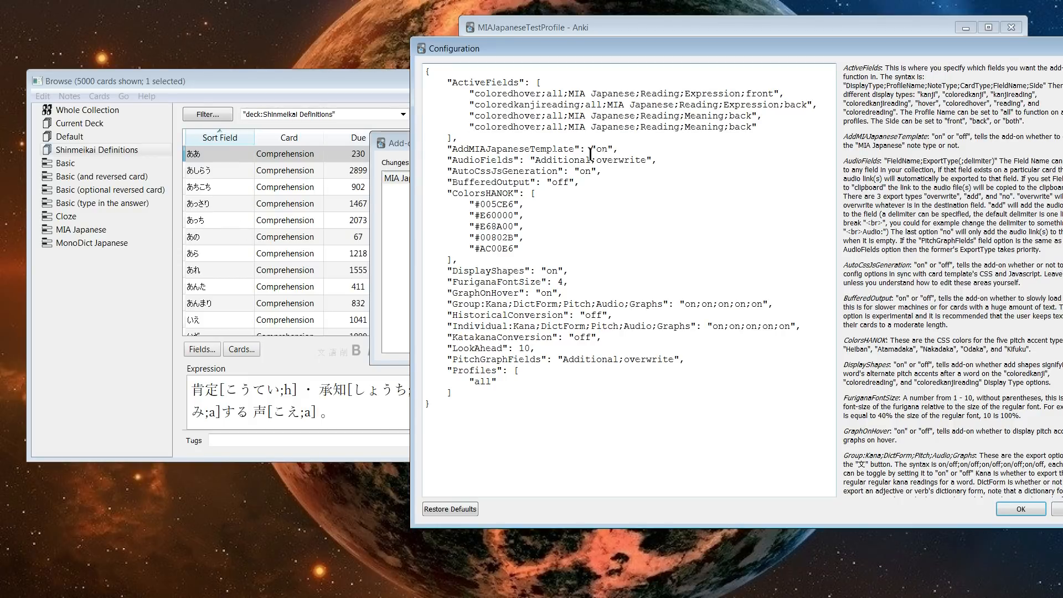
# Change the note type in the duplicated ActiveFields entry to MonoDict Japanese.
pyautogui.moveTo(570, 129); pyautogui.dragTo(637, 126)
pyautogui.write('Moi')
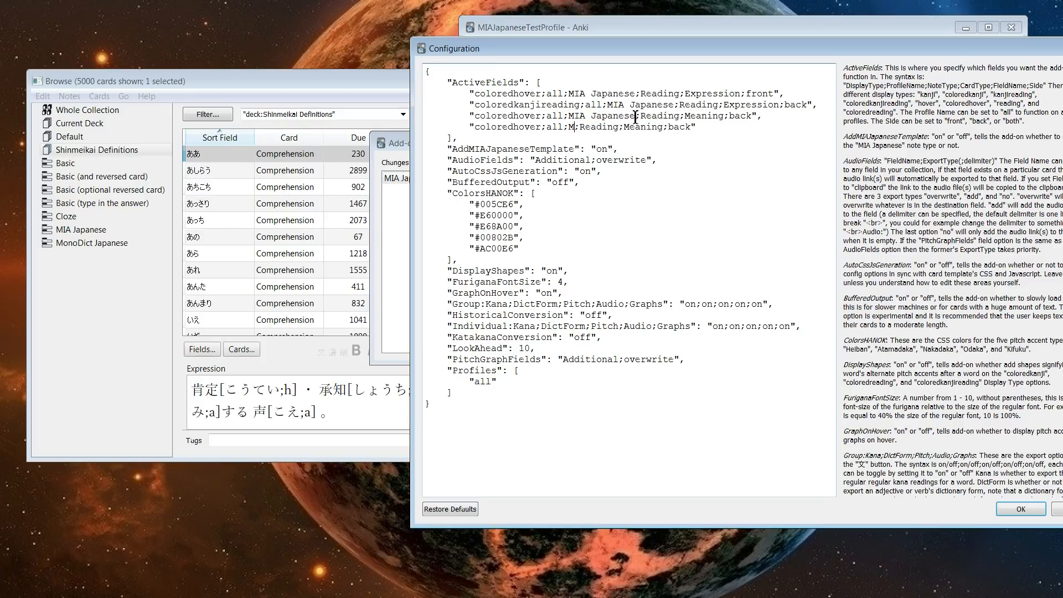
pyautogui.write('no Dict')
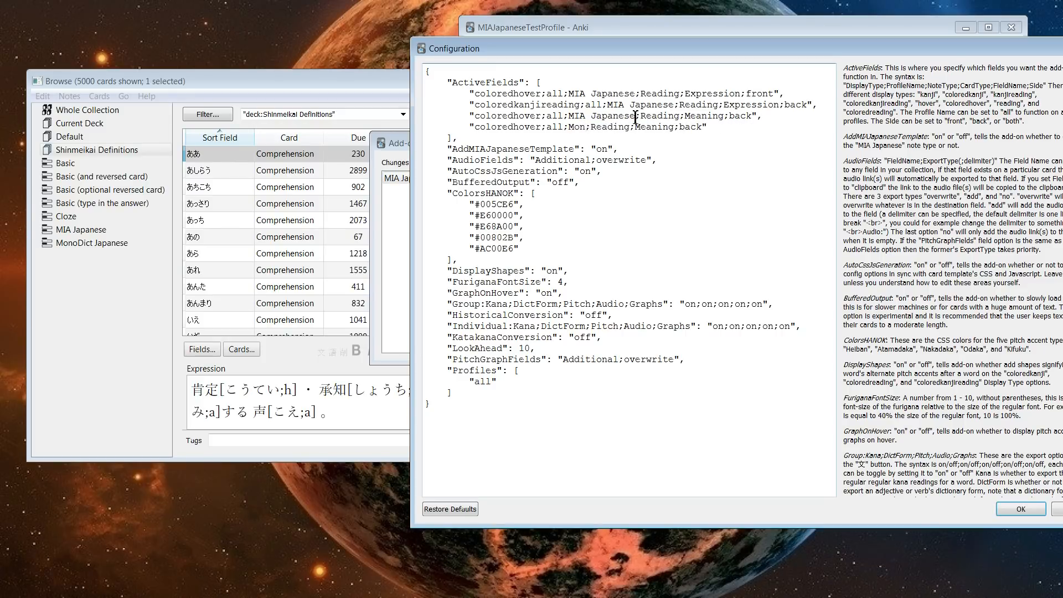
pyautogui.press('BackSpace')
pyautogui.press('BackSpace')
pyautogui.press('BackSpace')
pyautogui.press('BackSpace')
pyautogui.write('Dict Japane')
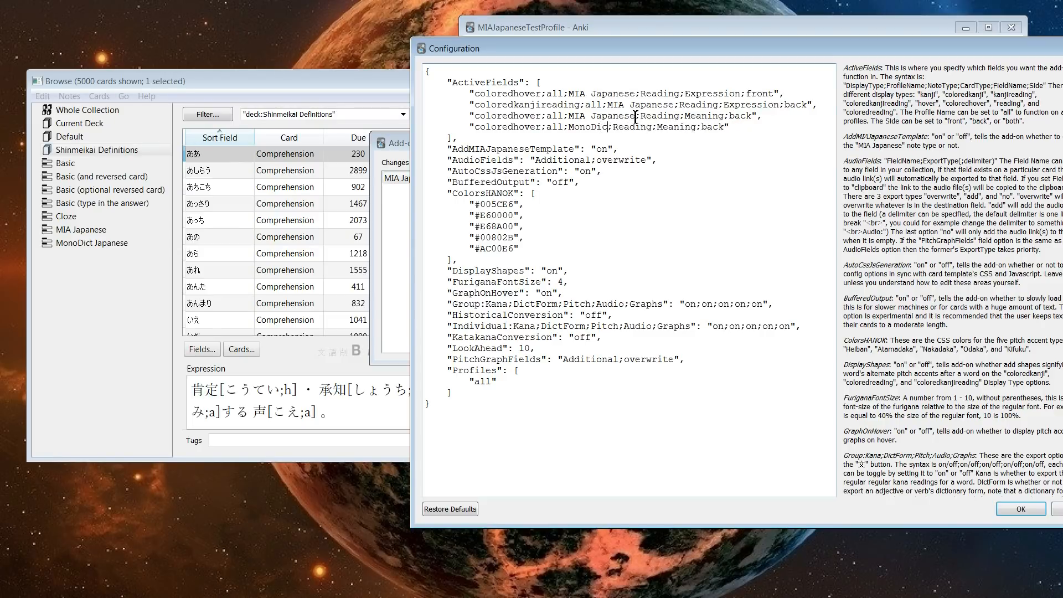
pyautogui.write('se')
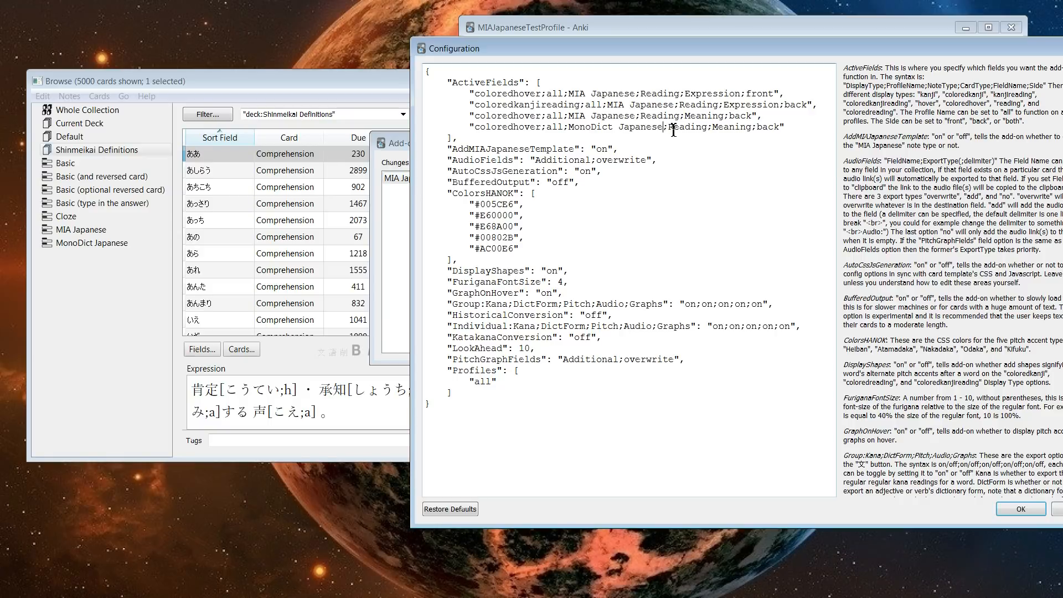
# Change the card type in the MonoDict Japanese entry to Comprehension.
pyautogui.moveTo(671, 131); pyautogui.dragTo(710, 129)
pyautogui.click(739, 149)
pyautogui.moveTo(670, 128); pyautogui.dragTo(708, 129)
pyautogui.click(712, 127)
pyautogui.moveTo(672, 129); pyautogui.dragTo(710, 129)
pyautogui.click(727, 127)
pyautogui.moveTo(672, 130); pyautogui.dragTo(705, 131)
pyautogui.click(711, 132)
pyautogui.click(407, 145)
pyautogui.moveTo(708, 123); pyautogui.dragTo(674, 130)
pyautogui.write('Comprehension')
# Set the MonoDict Japanese entry's field to Expression and its side to both, and save the add-on configuration.
pyautogui.moveTo(746, 127); pyautogui.dragTo(785, 130)
pyautogui.write('ension;Expression')
pyautogui.moveTo(807, 127)
pyautogui.mouseDown()
pyautogui.moveTo(835, 127)
pyautogui.moveTo(822, 126)
pyautogui.mouseUp()
pyautogui.write('both')
pyautogui.press('Delete')
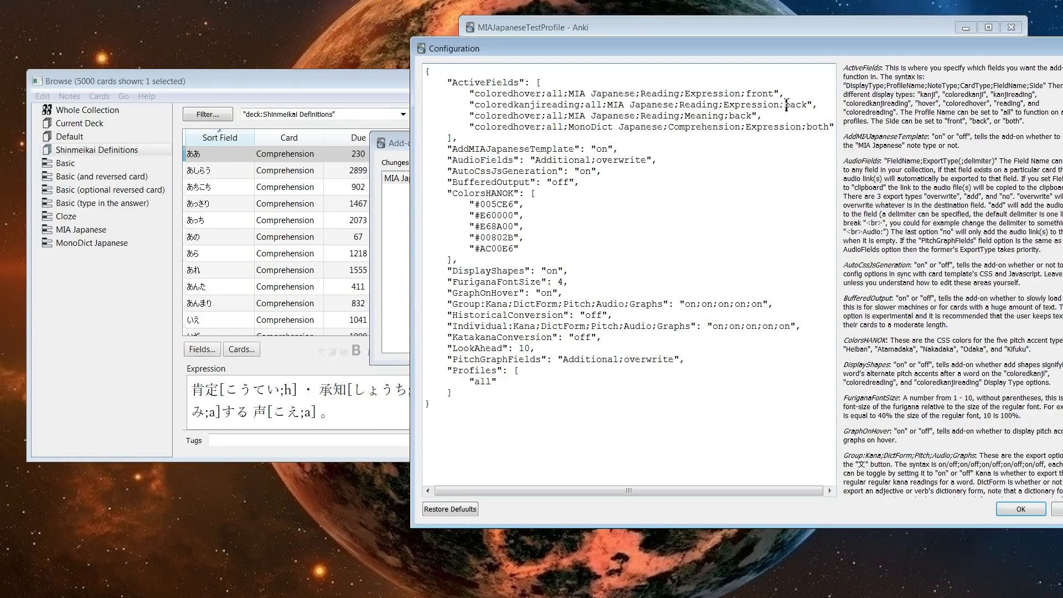
pyautogui.click(1039, 509)
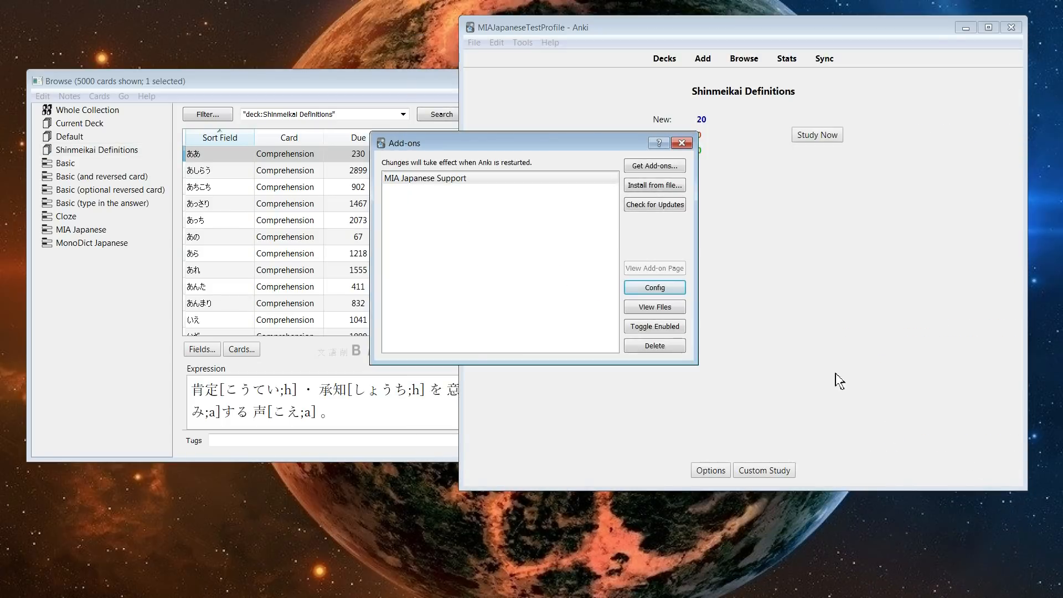
pyautogui.click(682, 143)
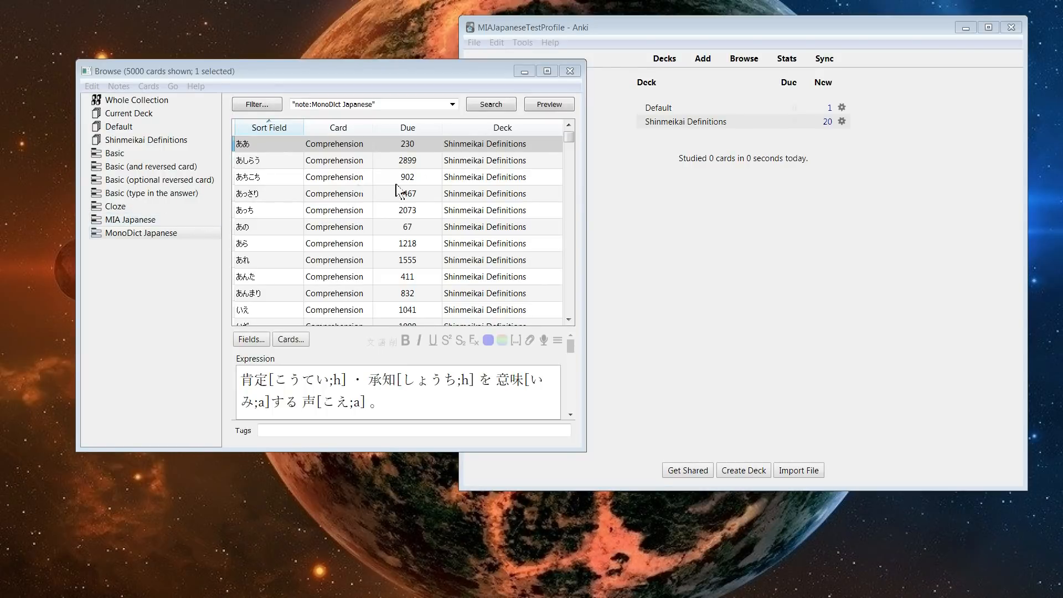
# Preview the front and back of the ああ card and highlight its definition text with the bracketed readings.
pyautogui.click(550, 106)
pyautogui.click(711, 461)
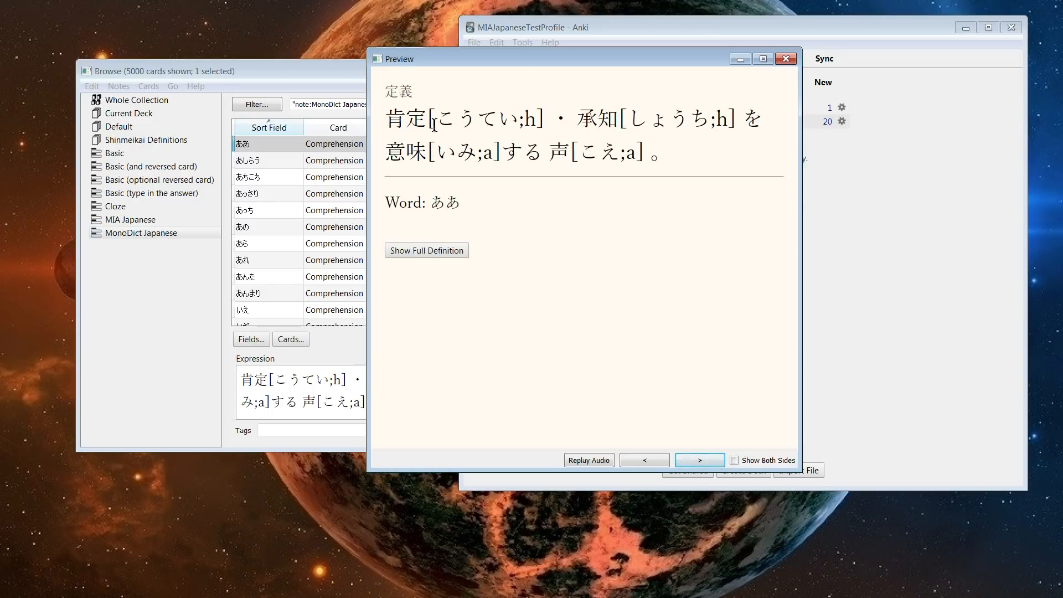
pyautogui.moveTo(391, 118); pyautogui.dragTo(693, 166)
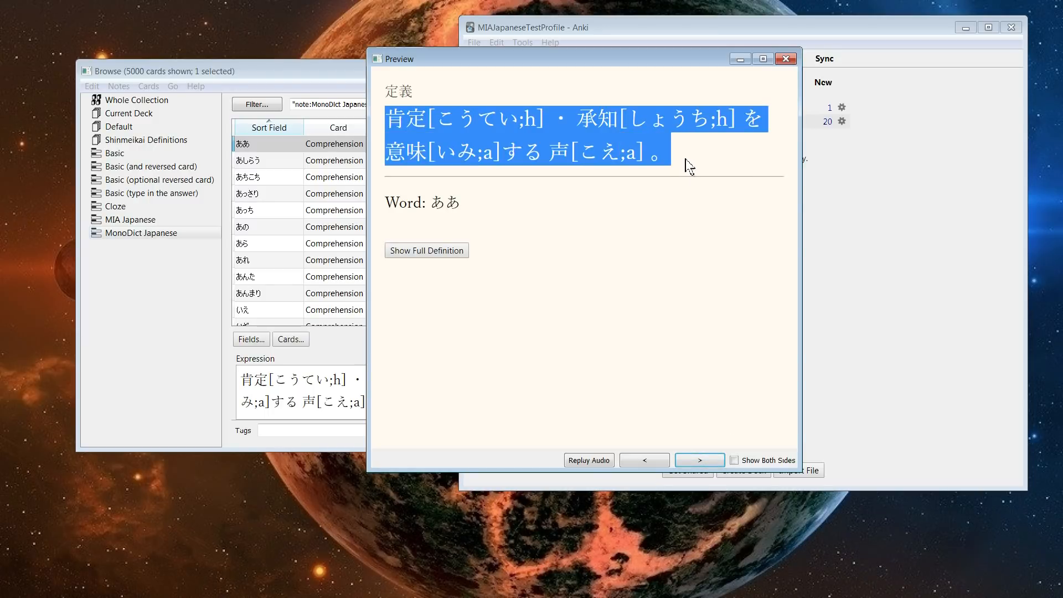
# Remove the morphHighlight: prefix from the Expression tag in the back template of the MonoDict Japanese card type.
pyautogui.click(787, 60)
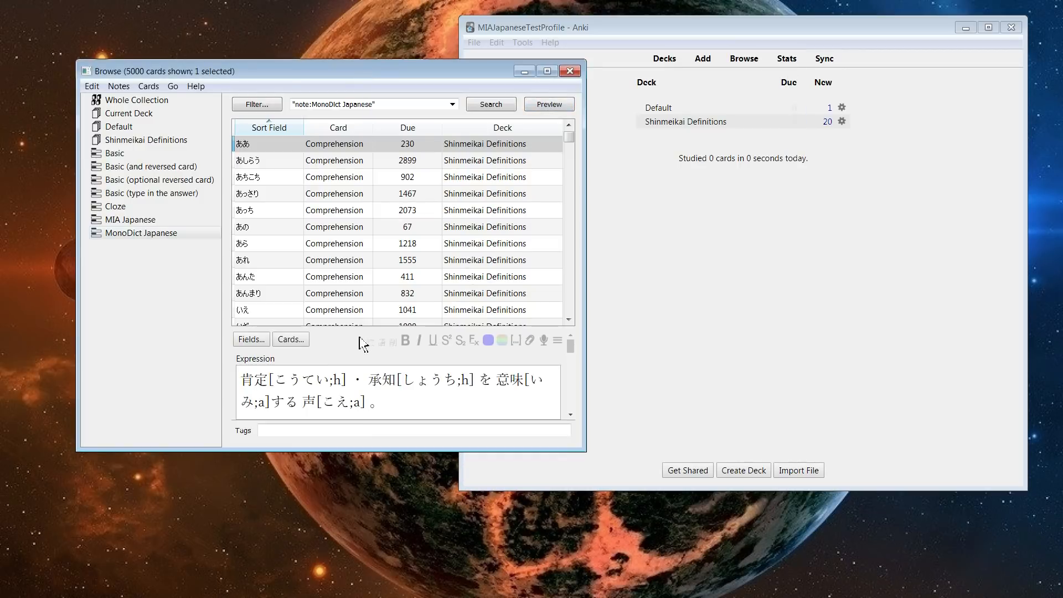
pyautogui.click(288, 340)
pyautogui.scroll(-5, 419, 319)
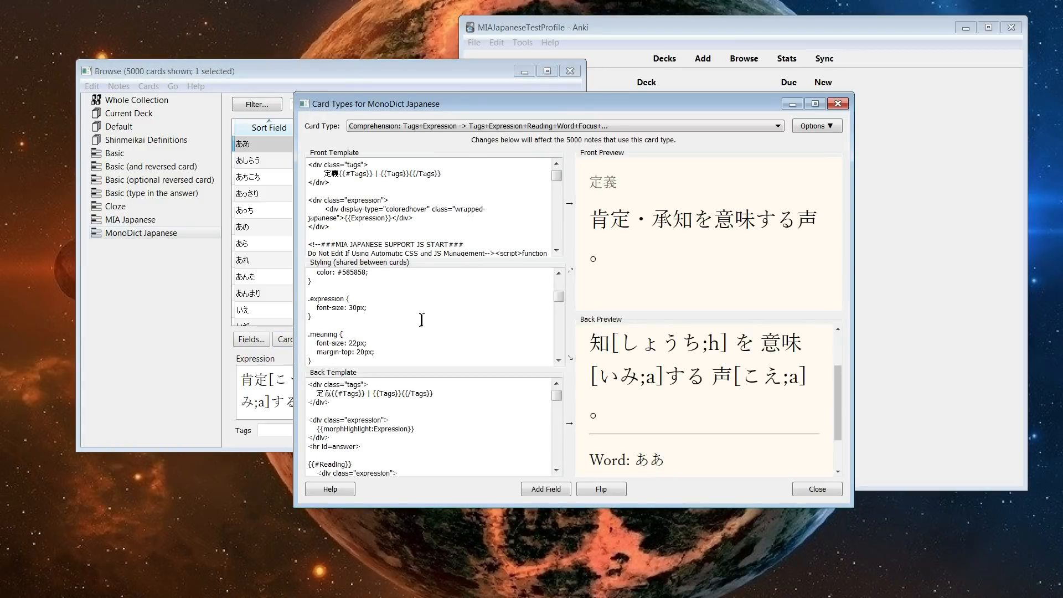
pyautogui.click(458, 402)
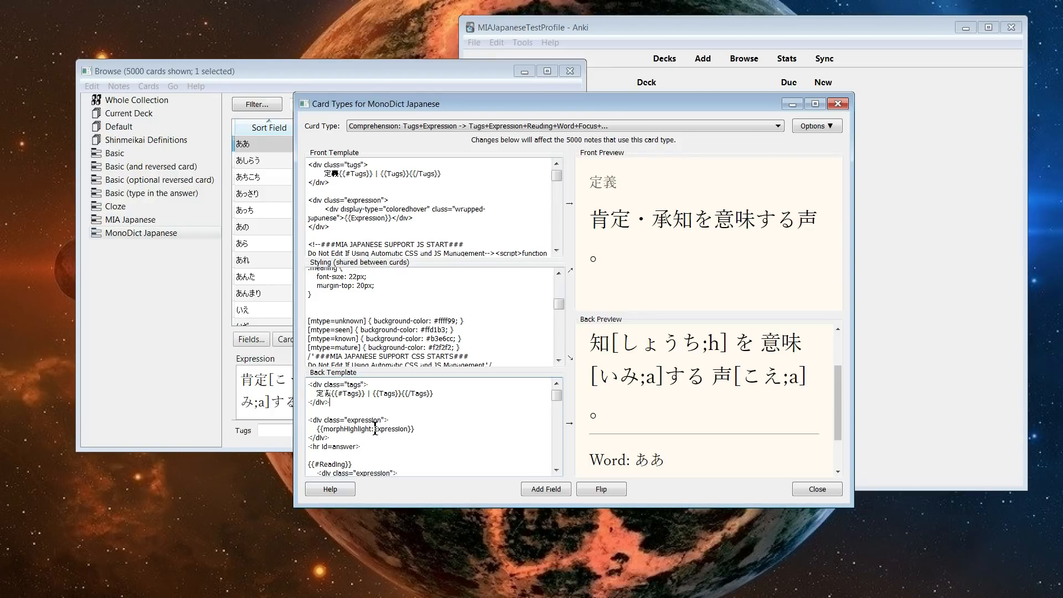
pyautogui.moveTo(375, 429); pyautogui.dragTo(324, 433)
pyautogui.press('Delete')
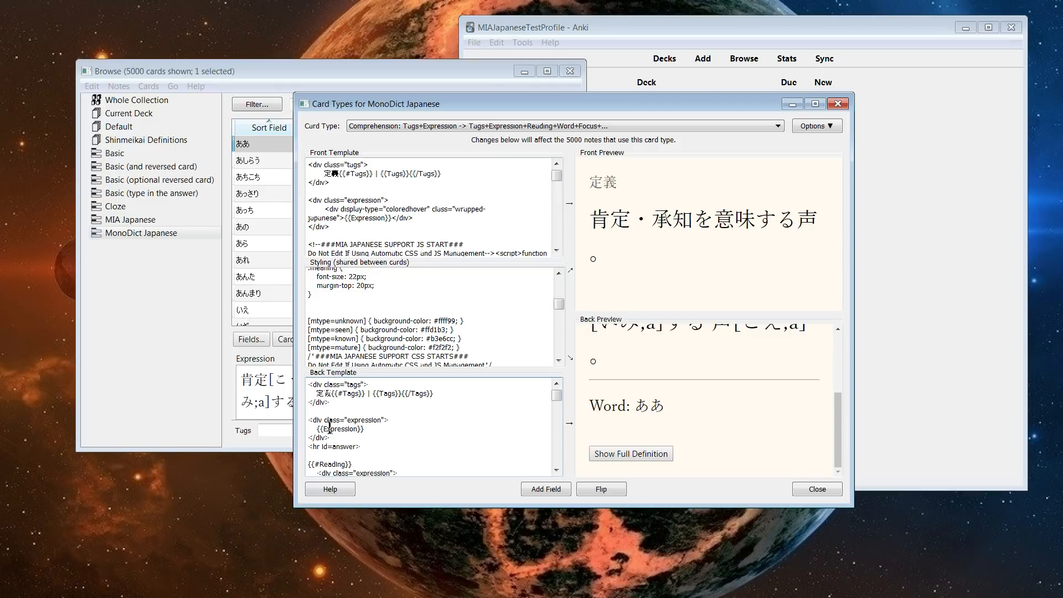
# Copy the wrapped-japanese div with display type coloredhover around {{Expression}} from the front template.
pyautogui.moveTo(325, 427); pyautogui.dragTo(363, 433)
pyautogui.click(334, 208)
pyautogui.moveTo(333, 209); pyautogui.dragTo(418, 223)
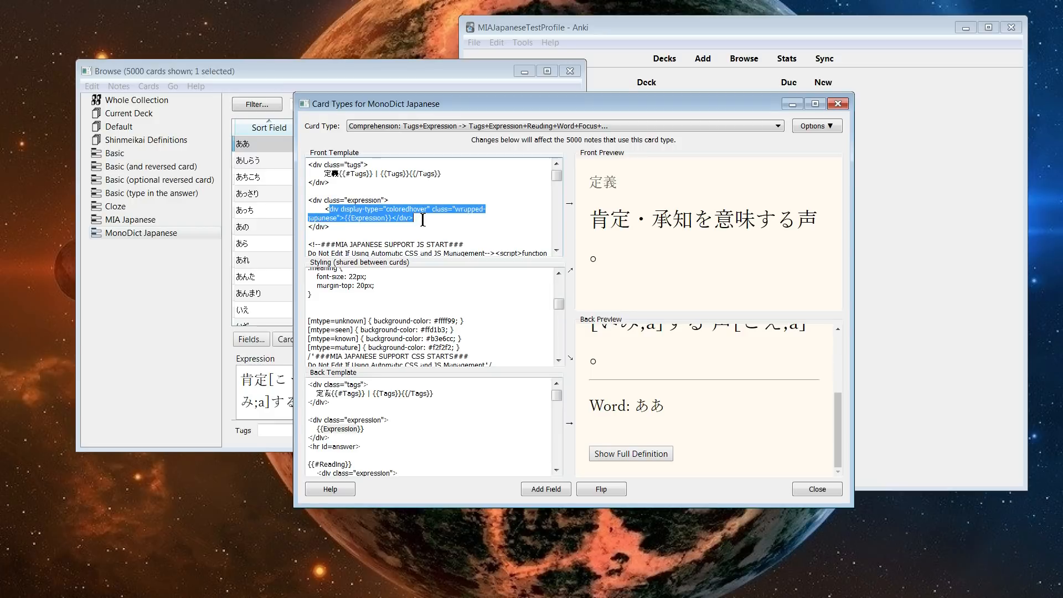
pyautogui.click(423, 217)
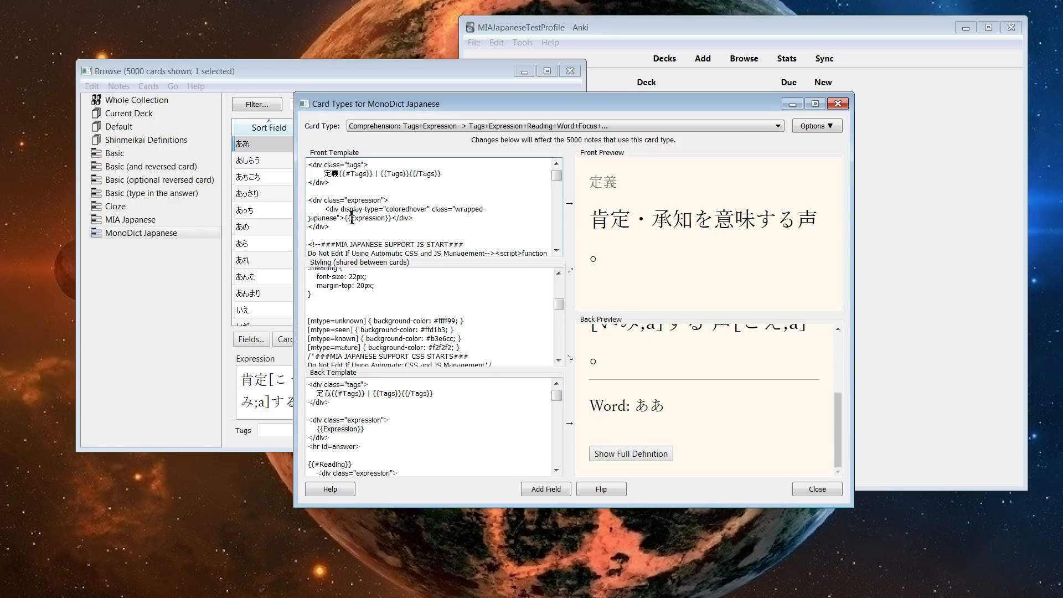
pyautogui.moveTo(420, 217); pyautogui.dragTo(326, 208)
pyautogui.hotkey('ctrl', 'c')
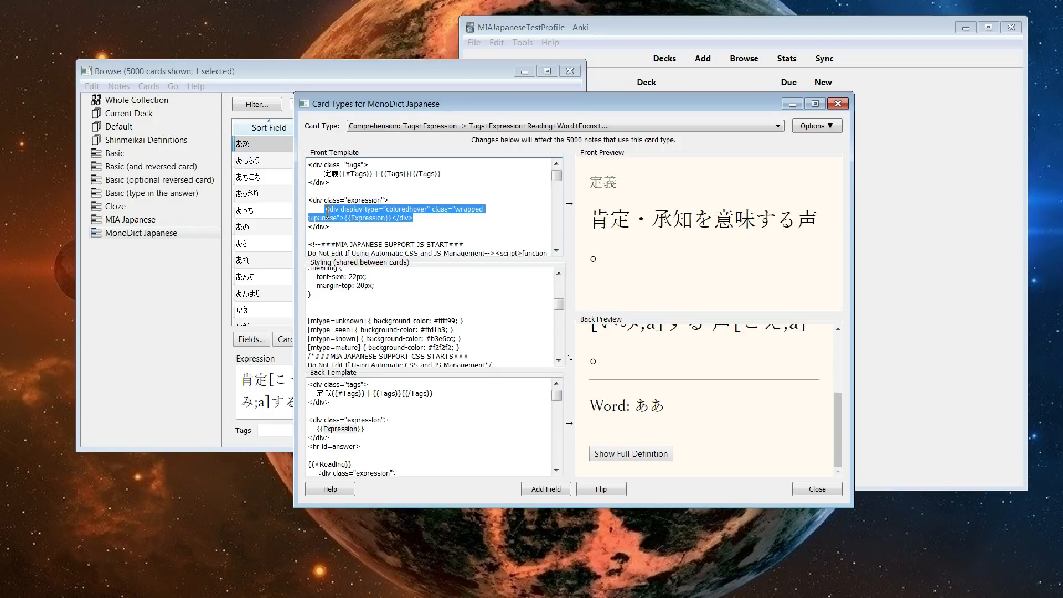
# Replace the plain {{Expression}} tag in the back template with the copied coloredhover wrapped-japanese div.
pyautogui.moveTo(376, 429); pyautogui.dragTo(317, 432)
pyautogui.click(387, 411)
pyautogui.moveTo(320, 430); pyautogui.dragTo(363, 429)
pyautogui.click(387, 422)
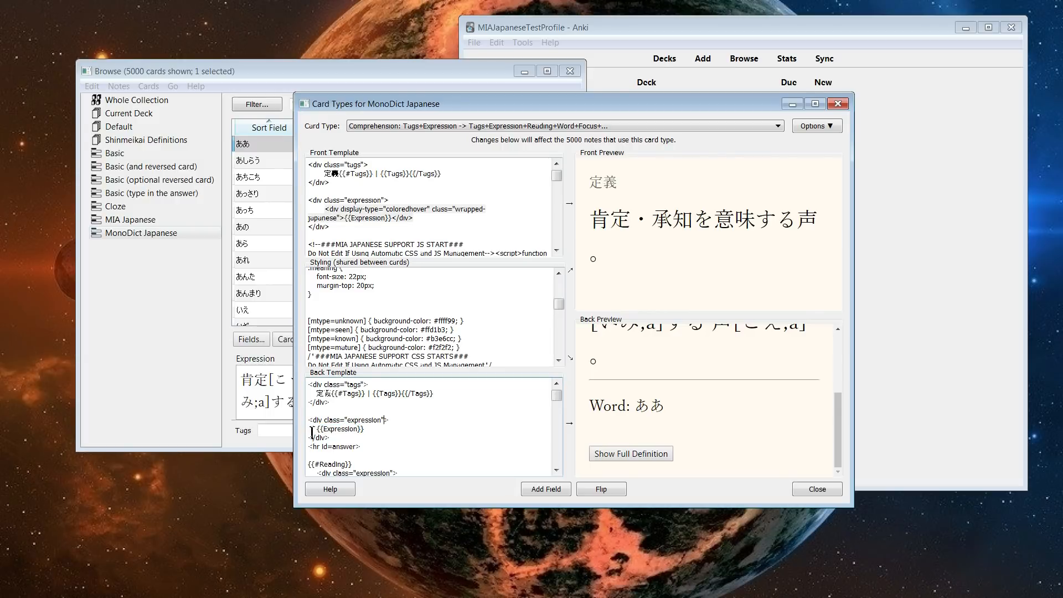
pyautogui.moveTo(320, 430)
pyautogui.mouseDown()
pyautogui.moveTo(384, 423)
pyautogui.moveTo(316, 430)
pyautogui.mouseUp()
pyautogui.click(370, 429)
pyautogui.hotkey('ctrl', 'v')
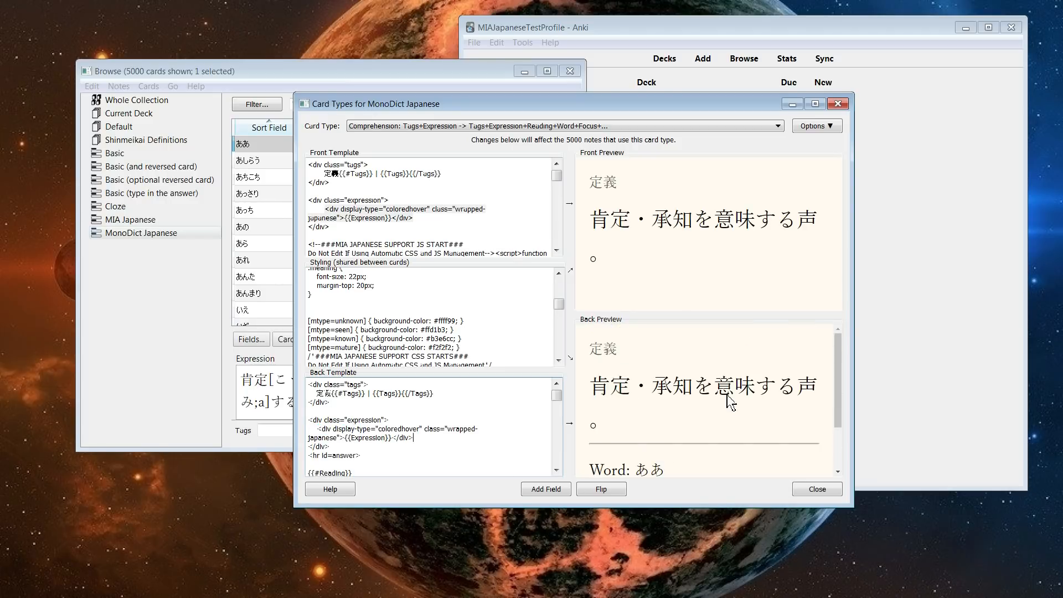
pyautogui.click(809, 490)
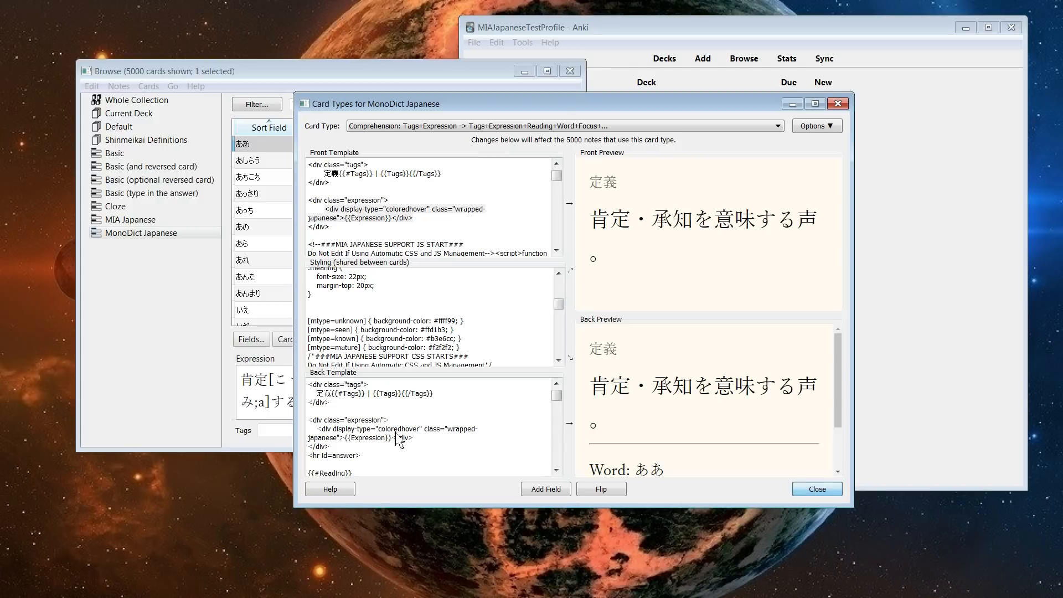
# Highlight the wrapped {{Expression}} tag, close the card template editor and preview the front of the ああ card.
pyautogui.moveTo(345, 438); pyautogui.dragTo(391, 438)
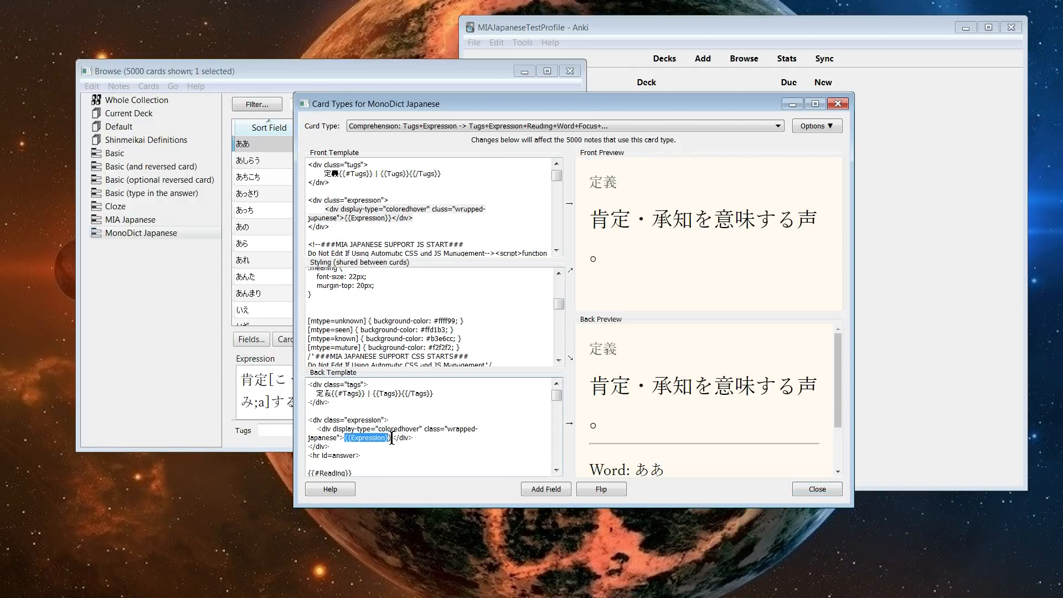
pyautogui.click(818, 489)
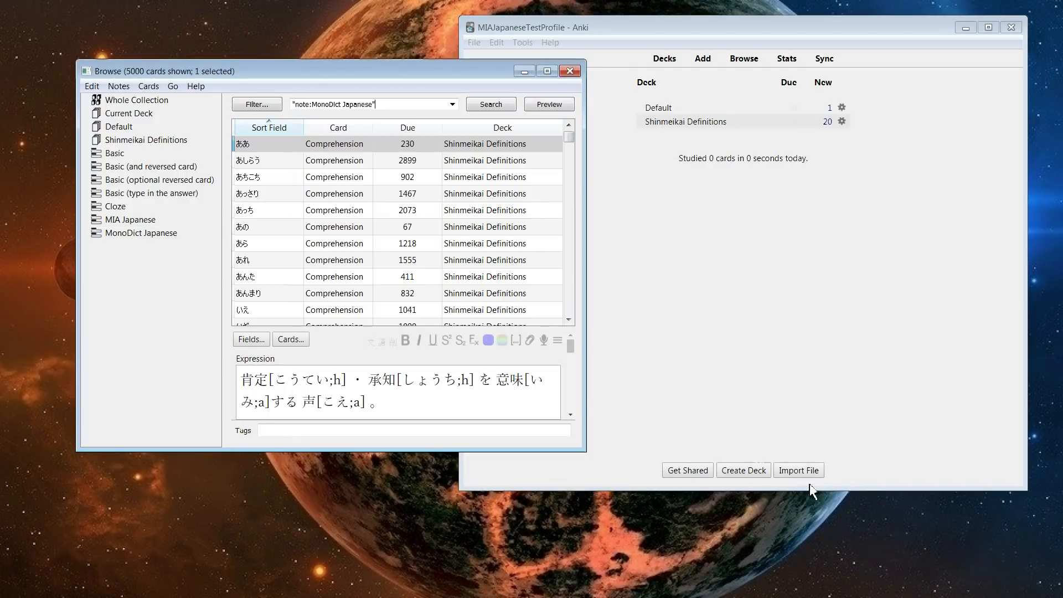
pyautogui.click(553, 105)
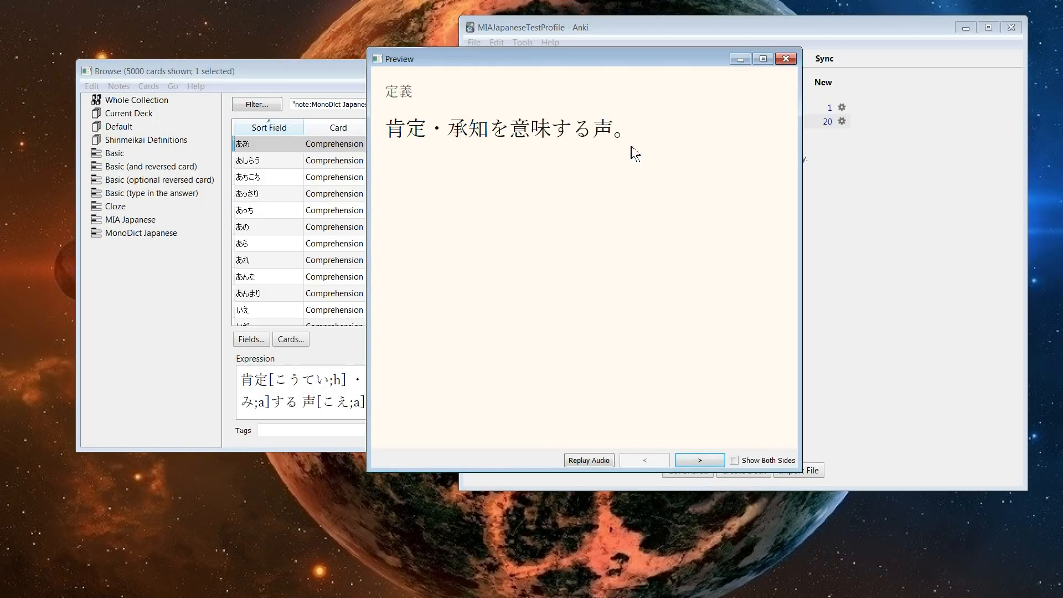
pyautogui.click(790, 59)
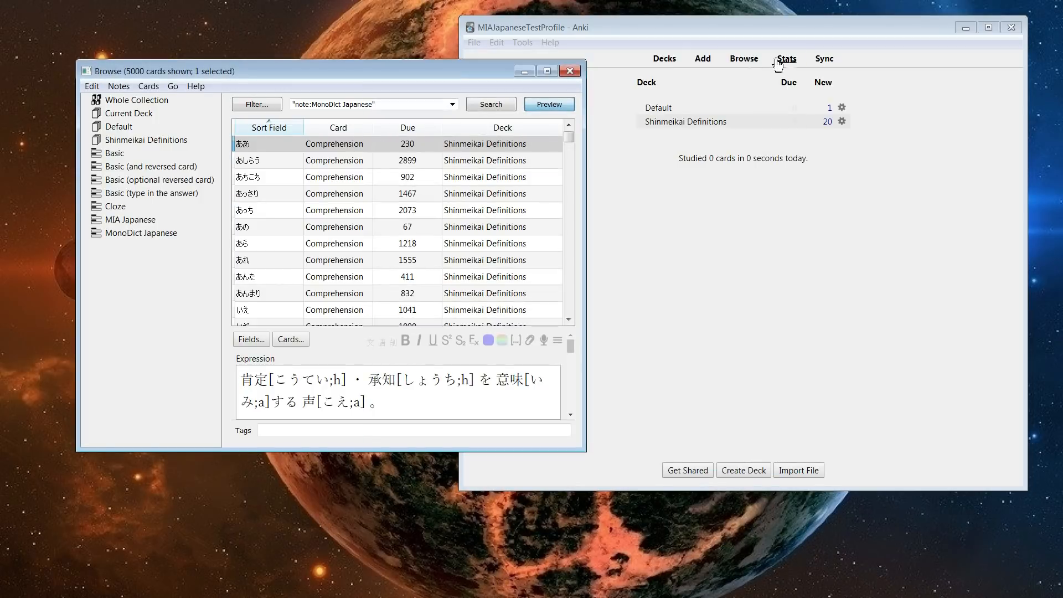
# Change the display type of the MonoDict Japanese ActiveFields entry to coloredkanjireading and save the MIA Japanese Support configuration.
pyautogui.click(522, 42)
pyautogui.click(553, 134)
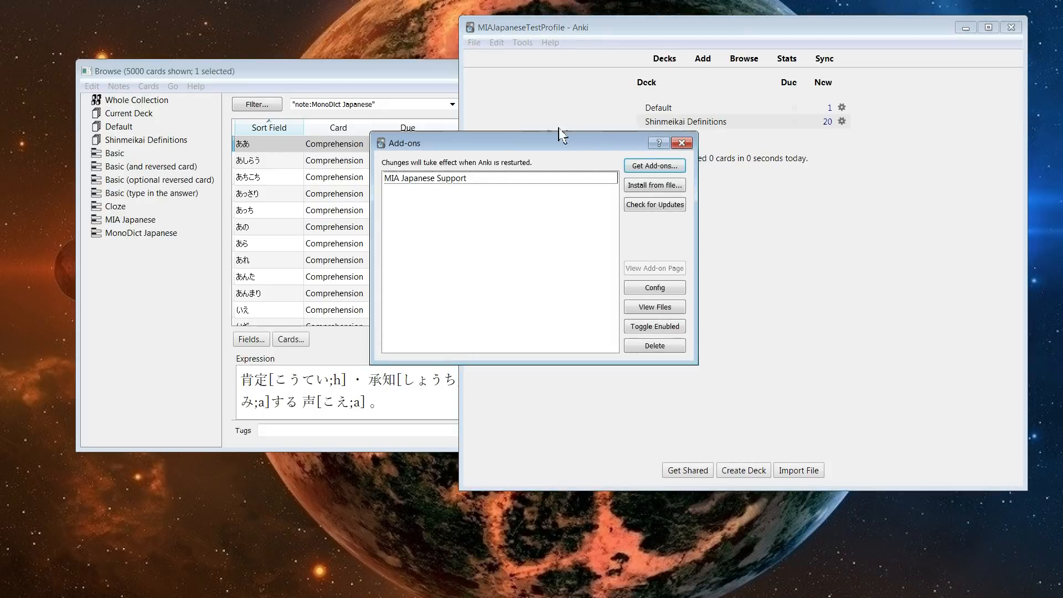
pyautogui.click(523, 180)
pyautogui.click(649, 290)
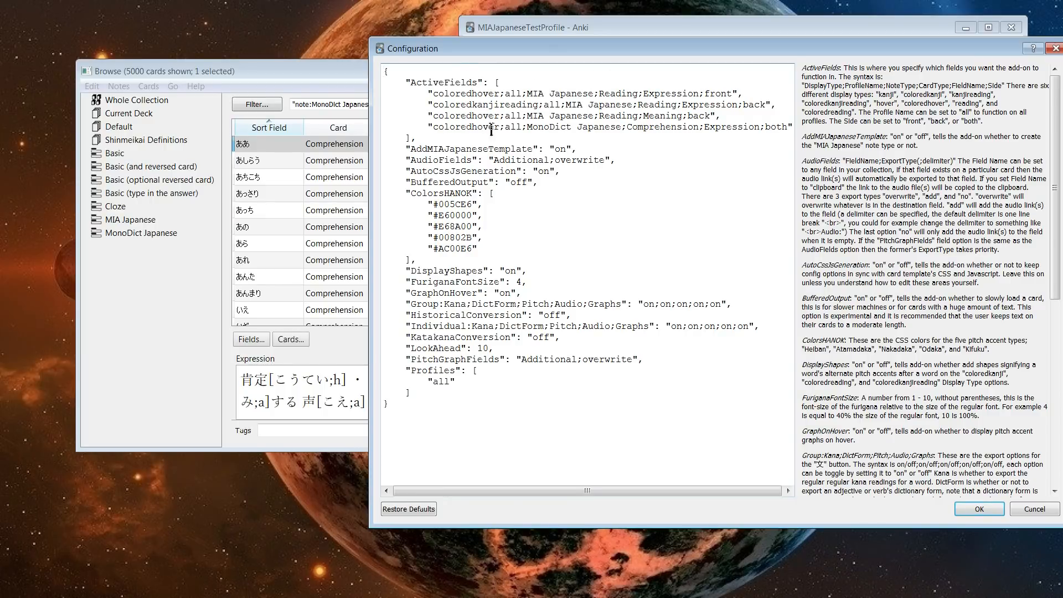
pyautogui.moveTo(500, 130); pyautogui.dragTo(475, 131)
pyautogui.write('kanjireading')
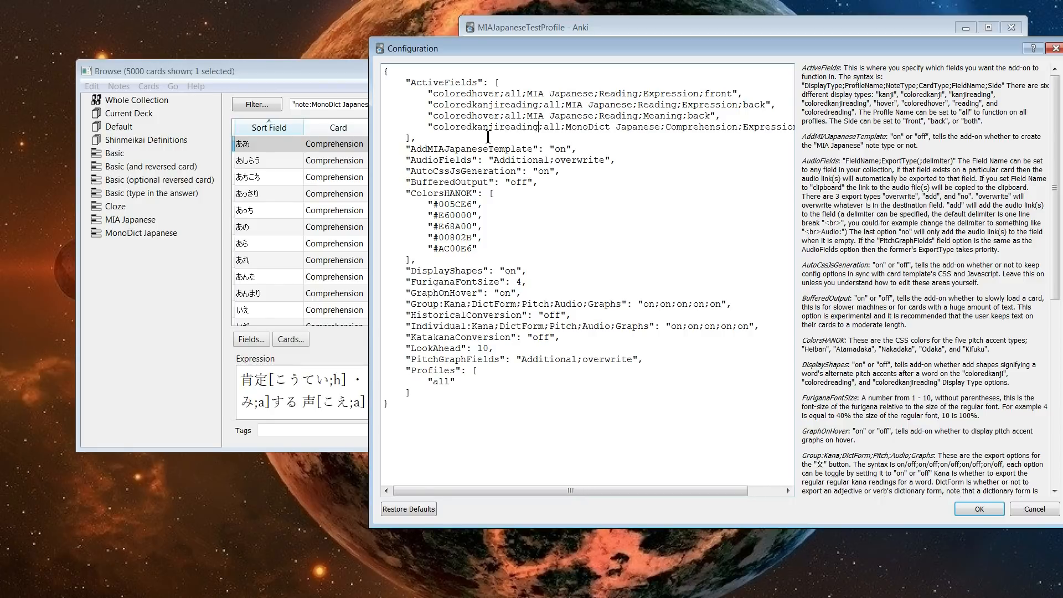
pyautogui.click(979, 510)
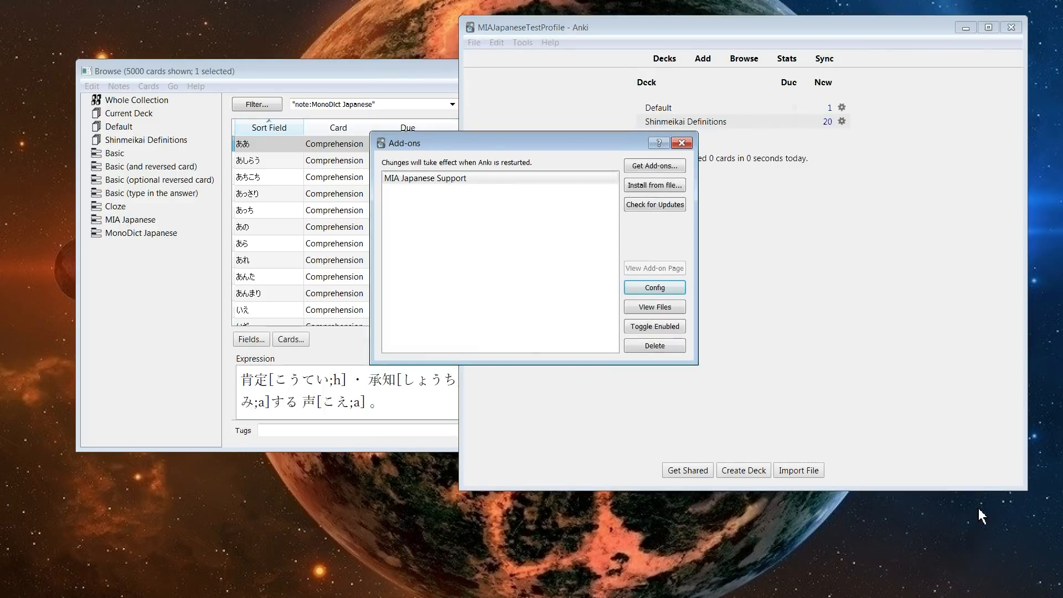
pyautogui.click(681, 143)
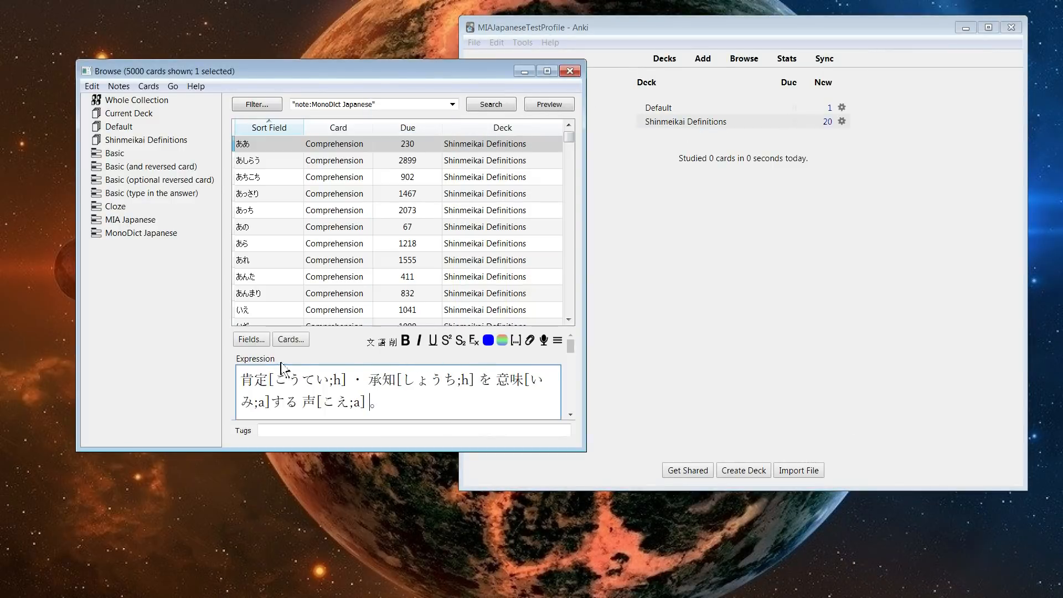
# Preview both sides of the ああ and あしらう cards and inspect the pitch accent pop-up for 応対.
pyautogui.click(557, 105)
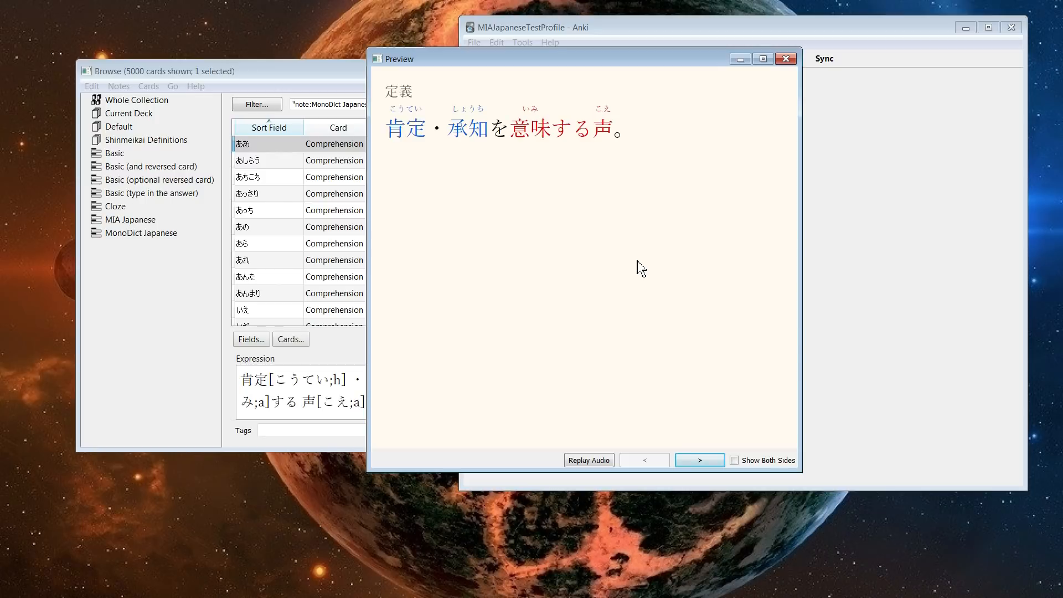
pyautogui.click(712, 464)
pyautogui.click(712, 464)
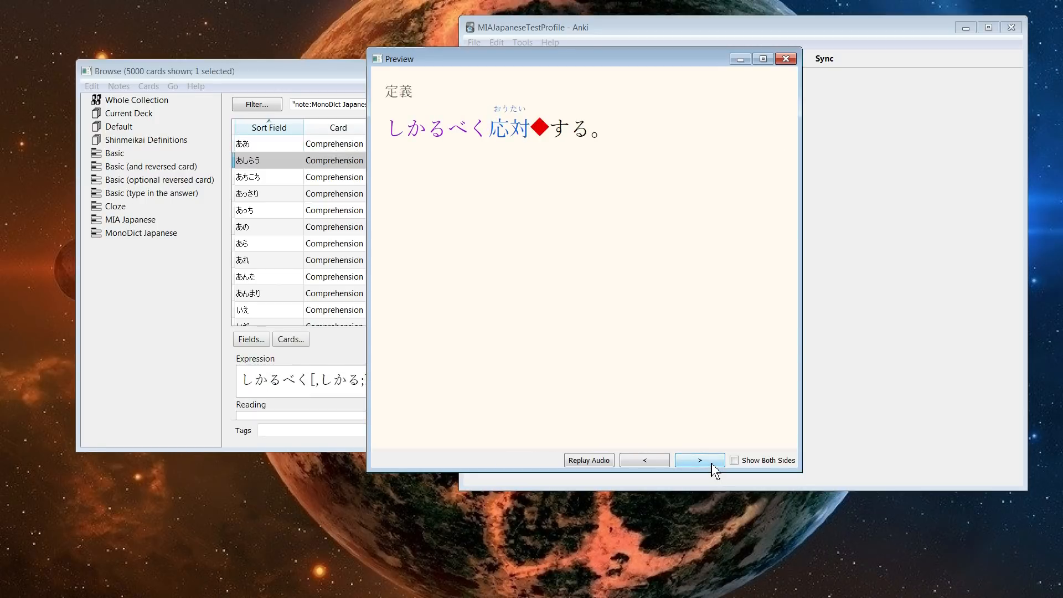
pyautogui.moveTo(514, 139)
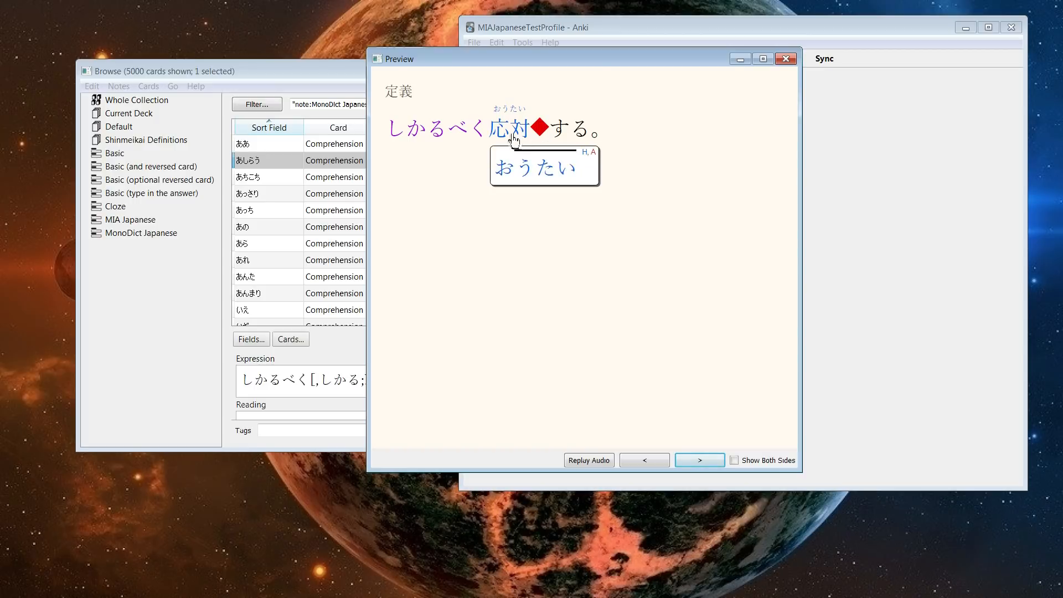
pyautogui.click(710, 464)
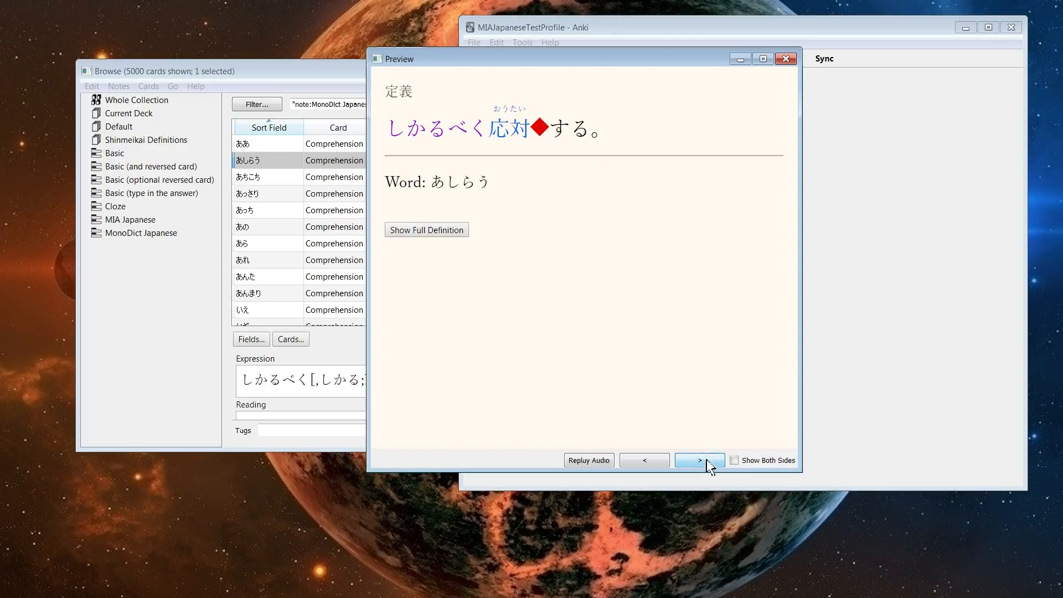
# Page through the previews of the cards from あちこち to うんち to examine their colored kanji readings.
pyautogui.click(710, 464)
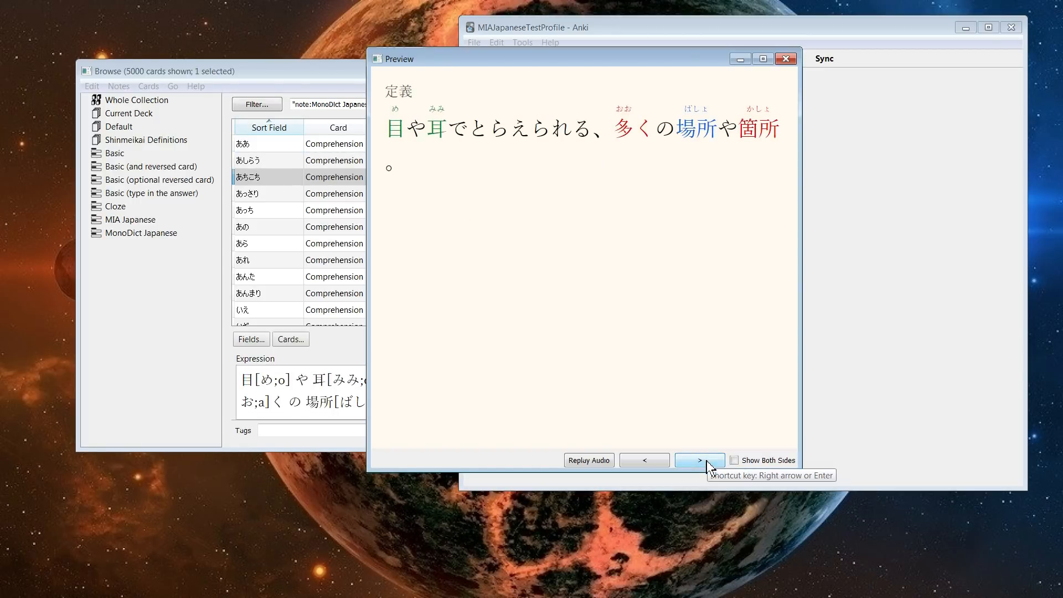
pyautogui.click(700, 460)
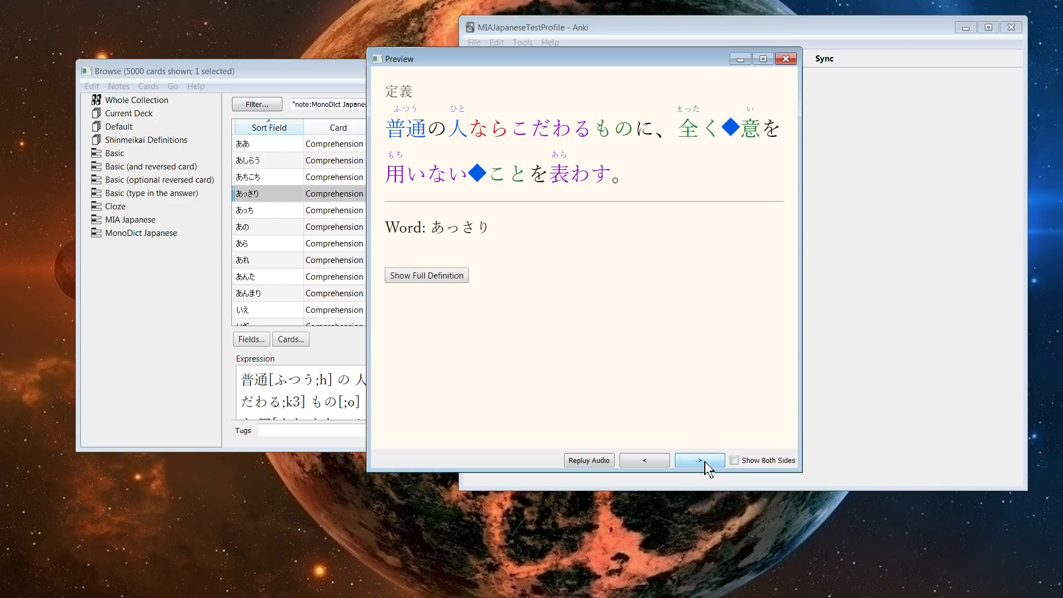
pyautogui.click(705, 463)
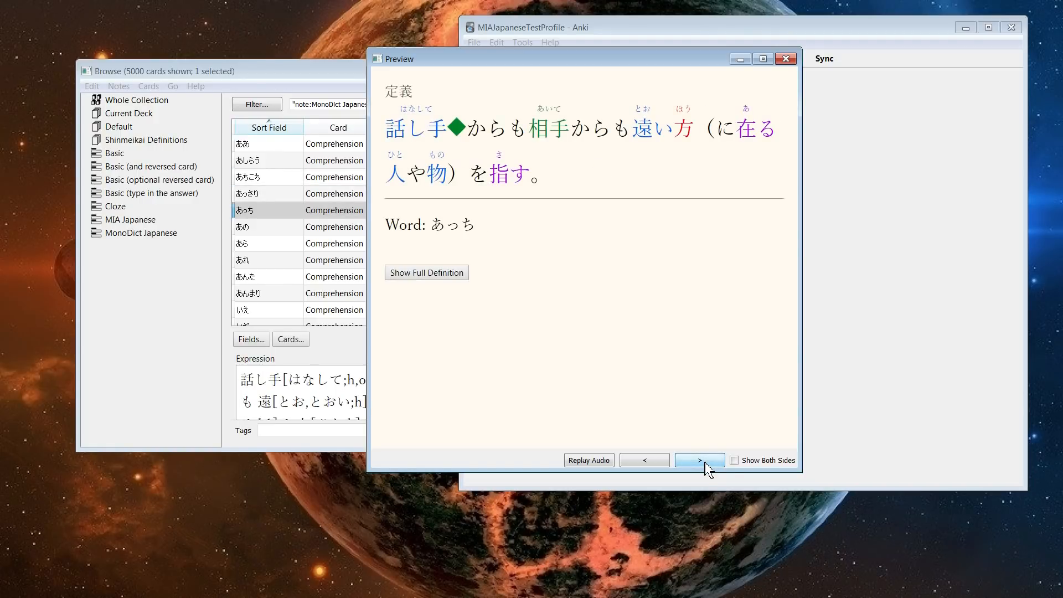
pyautogui.click(706, 462)
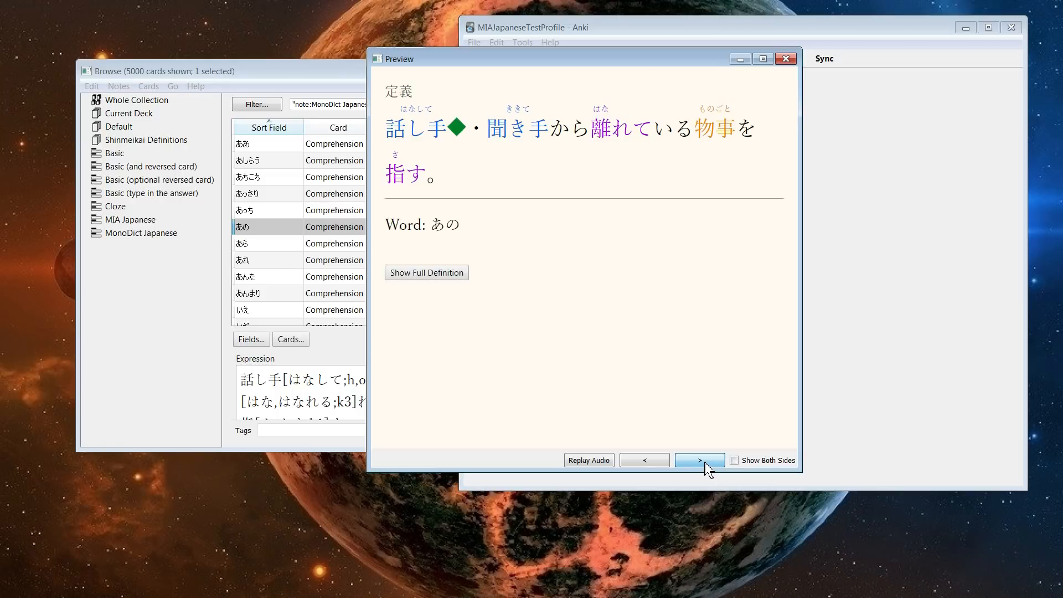
pyautogui.click(700, 461)
pyautogui.click(700, 461)
pyautogui.click(701, 461)
pyautogui.click(701, 462)
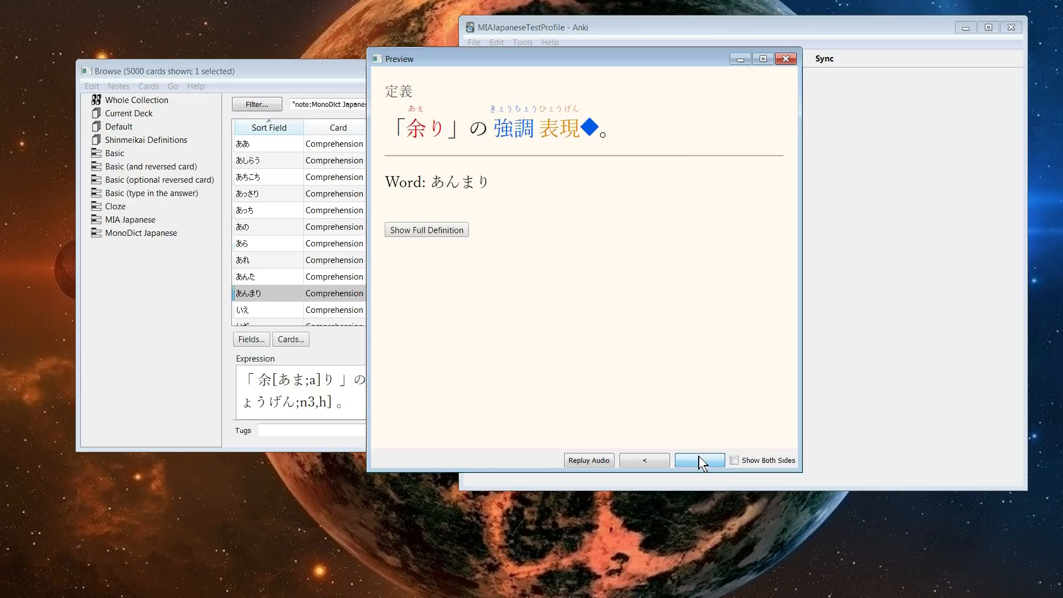
pyautogui.click(700, 461)
pyautogui.click(700, 462)
pyautogui.click(701, 461)
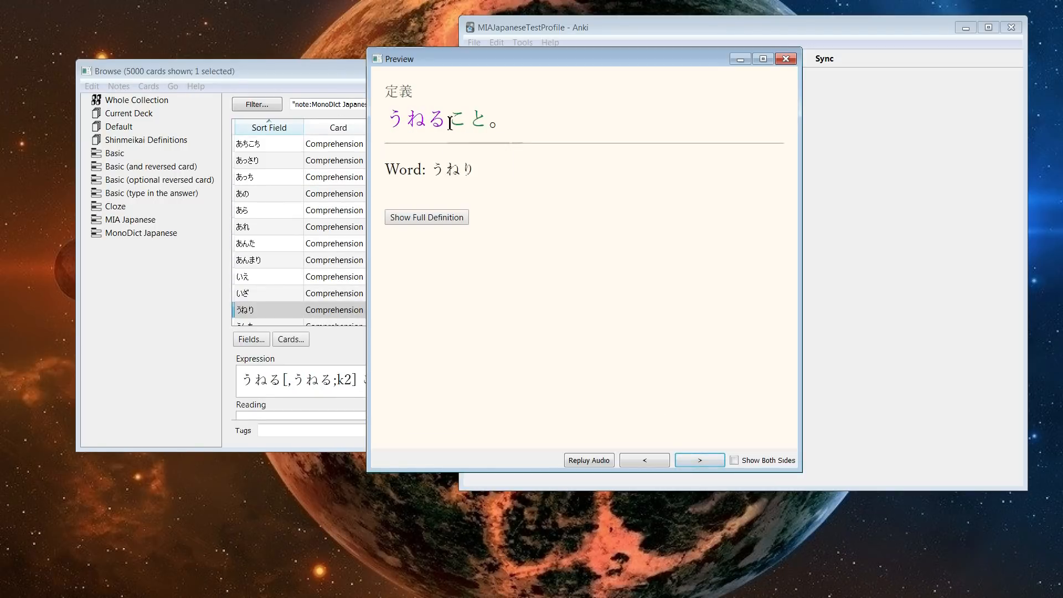
pyautogui.click(701, 461)
pyautogui.moveTo(450, 135)
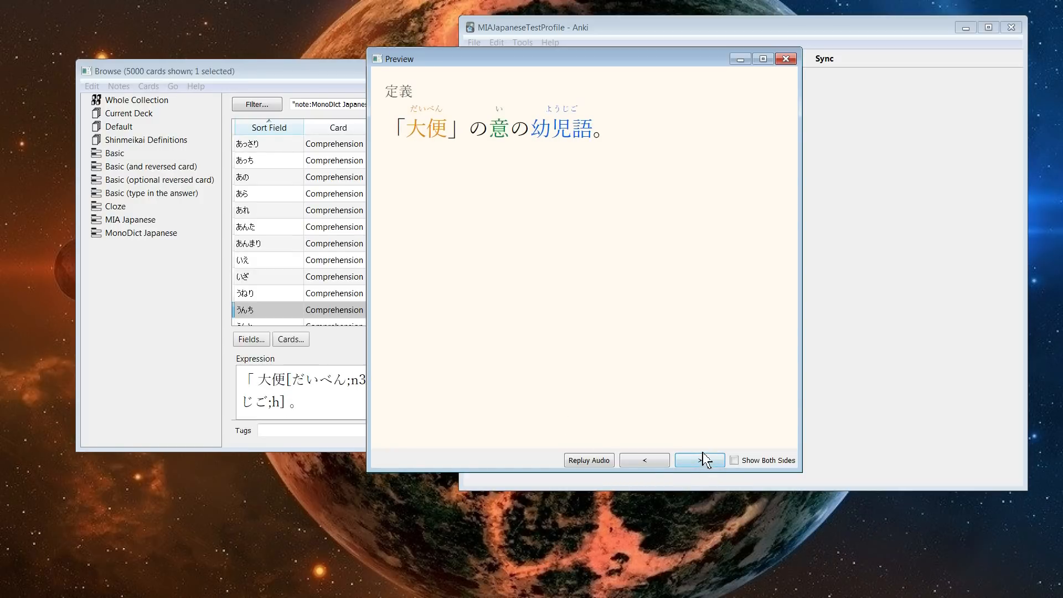
pyautogui.click(786, 59)
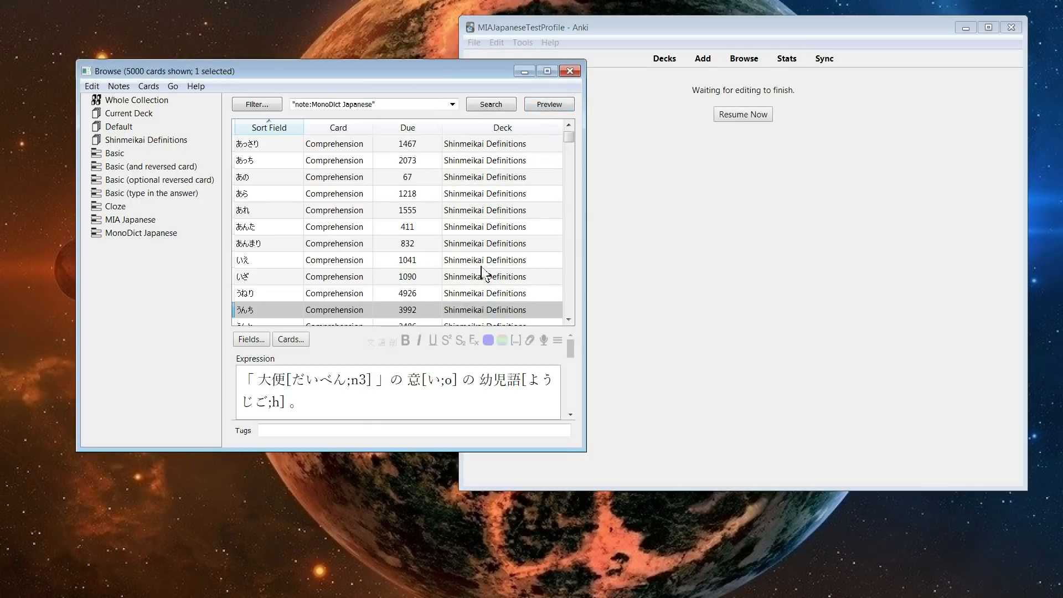
# Select the cards from ああ to うんち and mass remove the readings from their Expression field.
pyautogui.scroll(1, 409, 308)
pyautogui.keyDown('shift'); pyautogui.click(280, 151); pyautogui.keyUp('shift')
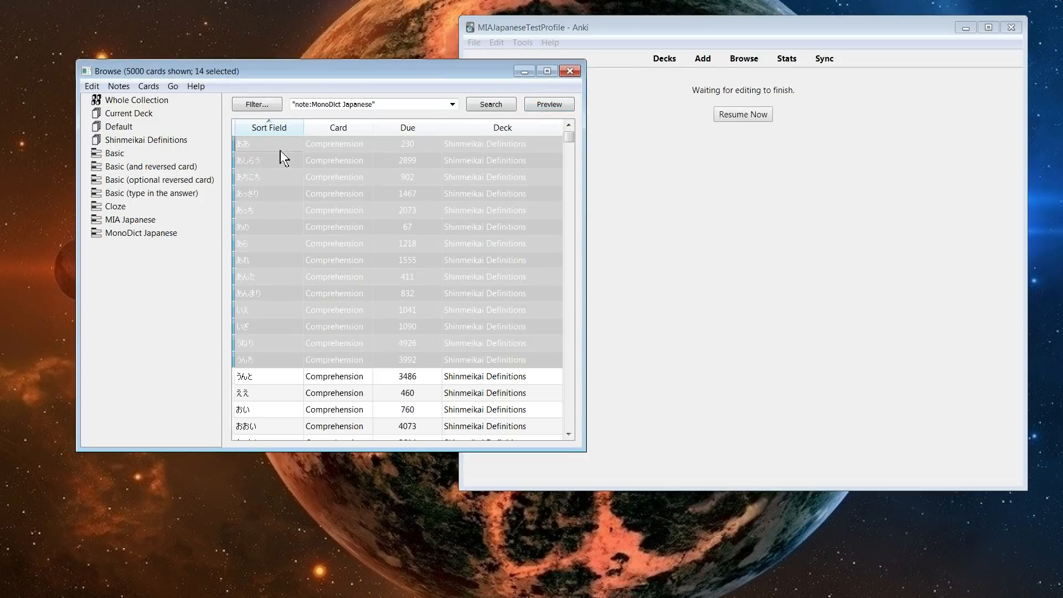
pyautogui.click(91, 89)
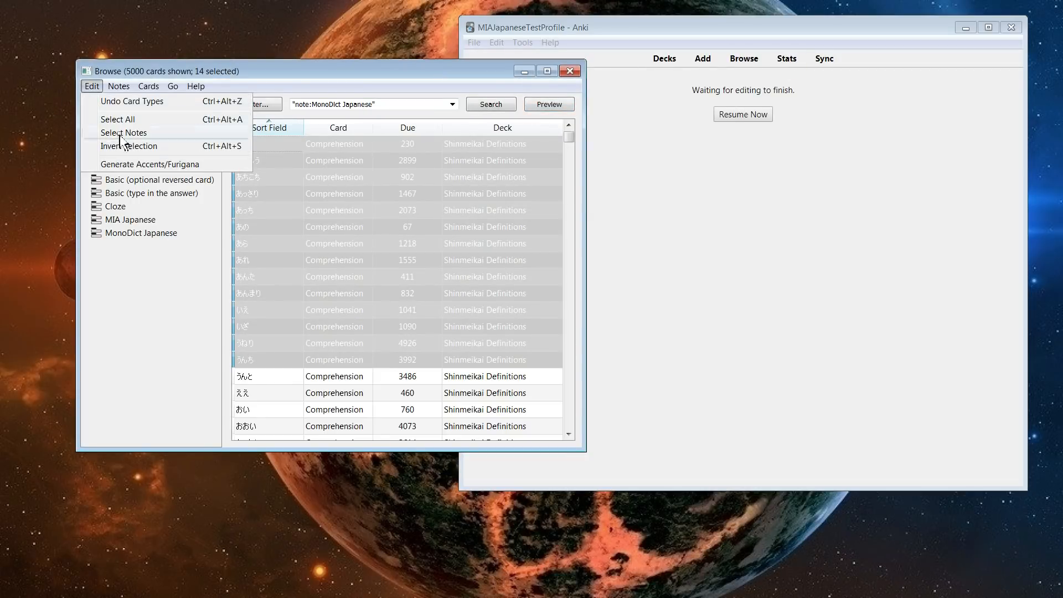
pyautogui.click(152, 169)
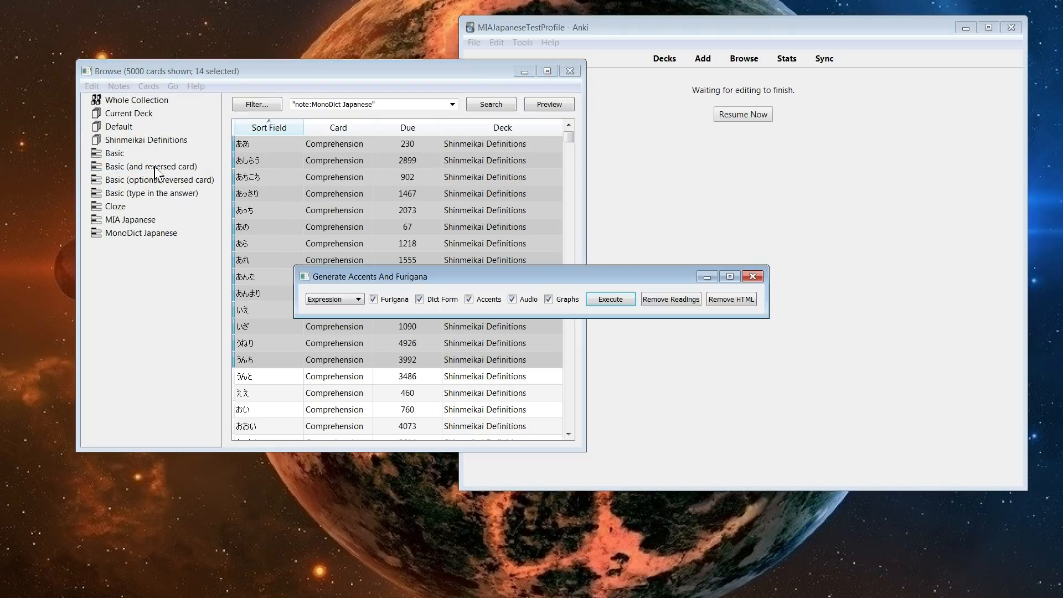
pyautogui.click(676, 301)
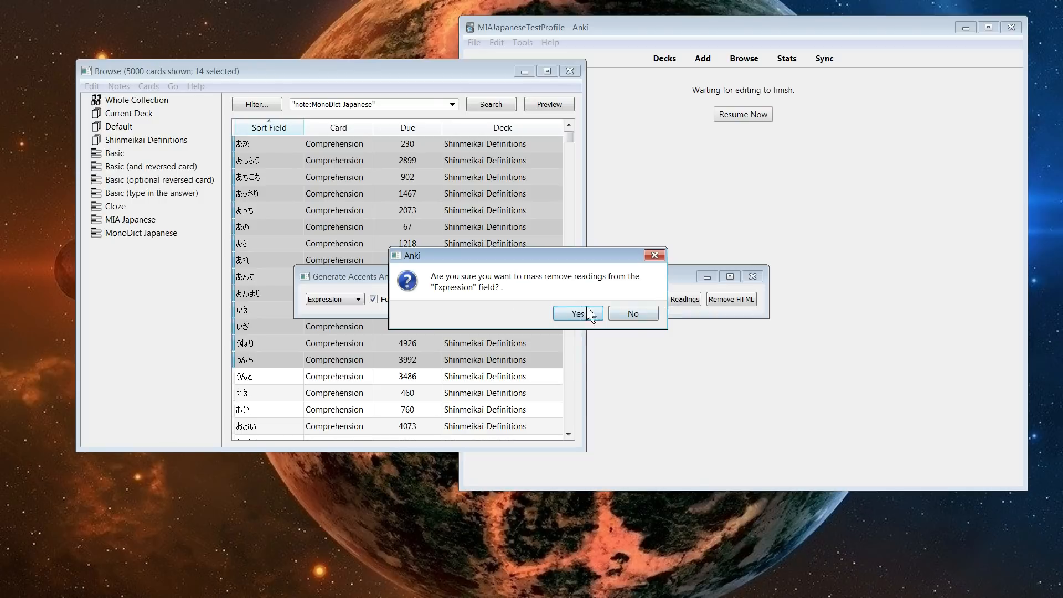
pyautogui.click(579, 314)
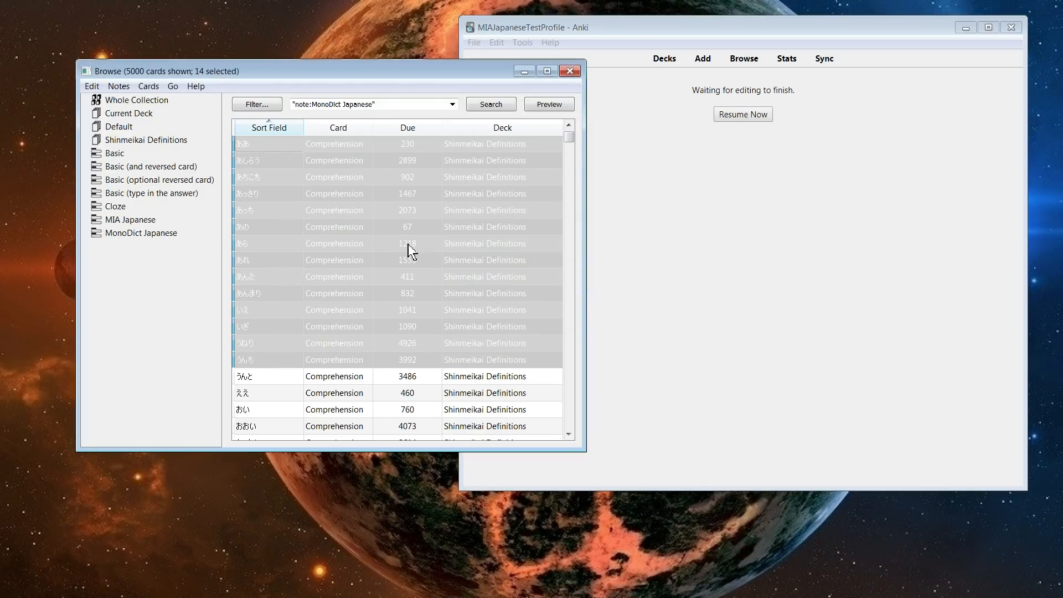
# Preview the cards from あんた back to ああ and forward to あっさり to check their Expression text without readings.
pyautogui.click(407, 244)
pyautogui.click(396, 276)
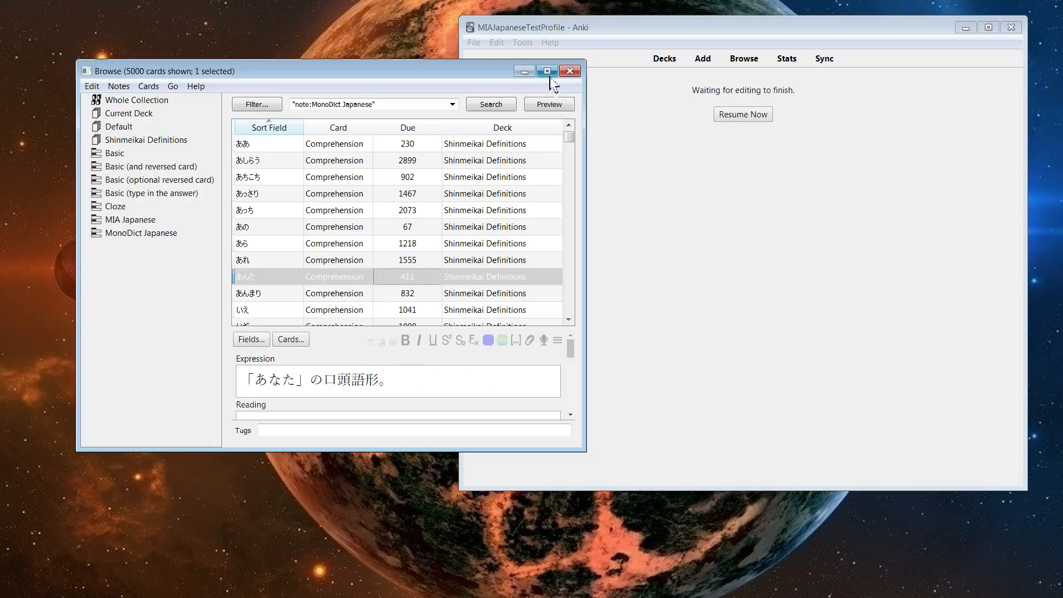
pyautogui.click(550, 104)
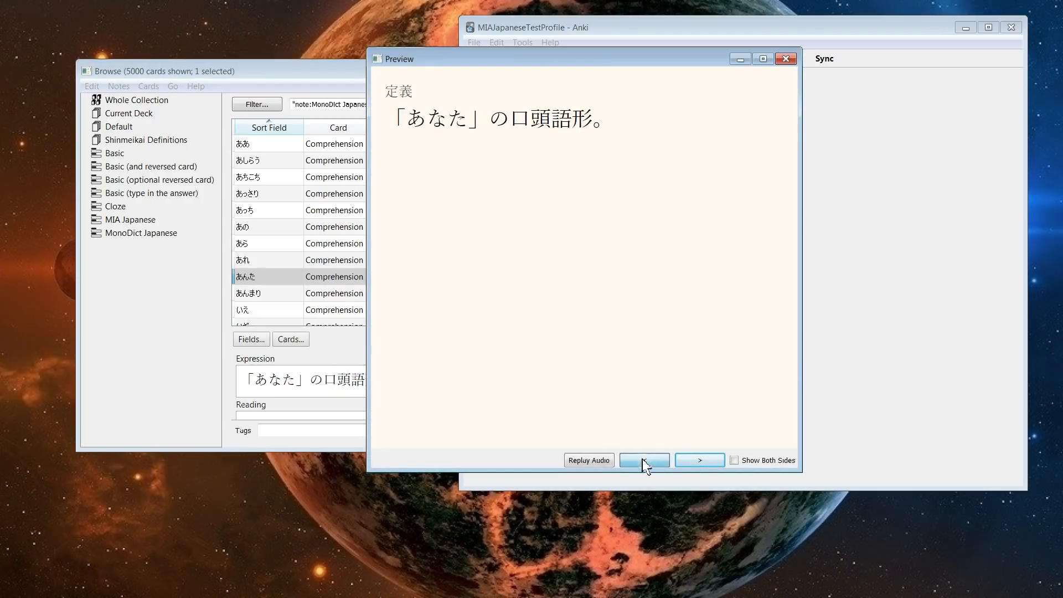
pyautogui.click(644, 462)
pyautogui.click(645, 462)
pyautogui.click(645, 461)
pyautogui.click(646, 462)
pyautogui.click(646, 462)
pyautogui.click(646, 462)
pyautogui.click(648, 461)
pyautogui.click(648, 460)
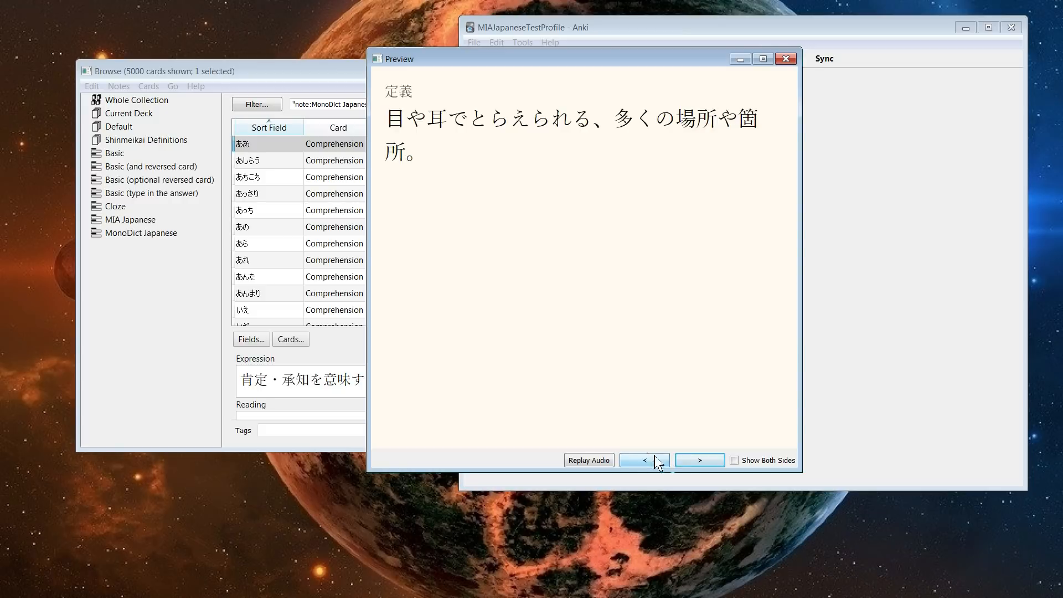
pyautogui.click(689, 462)
pyautogui.click(689, 462)
pyautogui.click(689, 461)
pyautogui.click(690, 461)
pyautogui.click(691, 461)
pyautogui.click(786, 58)
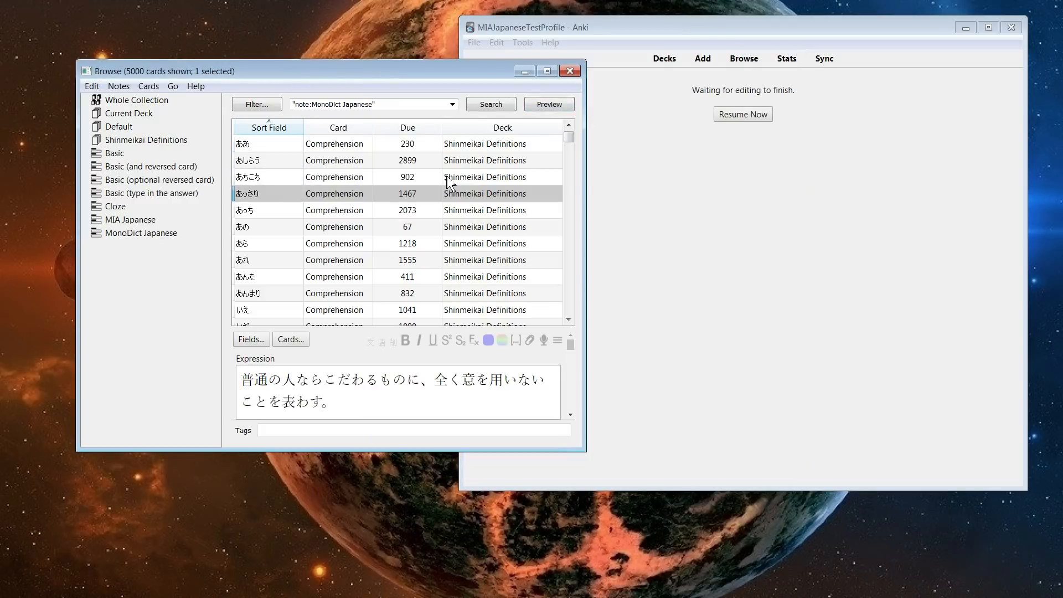
# Select the cards from ああ to おおい, examine the mass HTML removal confirmation for the Expression field and decline it.
pyautogui.click(365, 147)
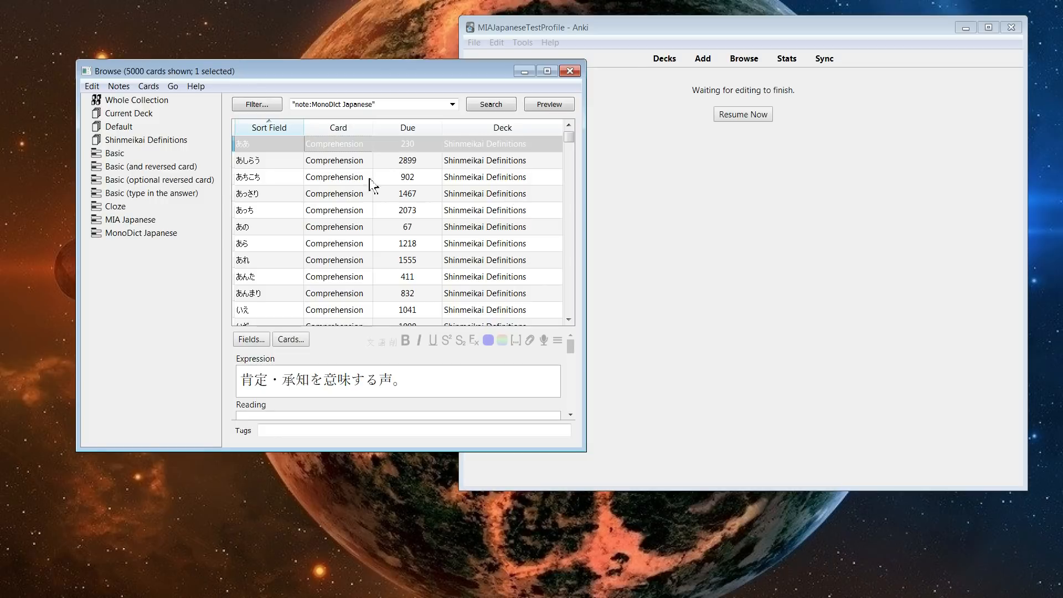
pyautogui.moveTo(360, 288); pyautogui.dragTo(321, 428)
pyautogui.click(92, 87)
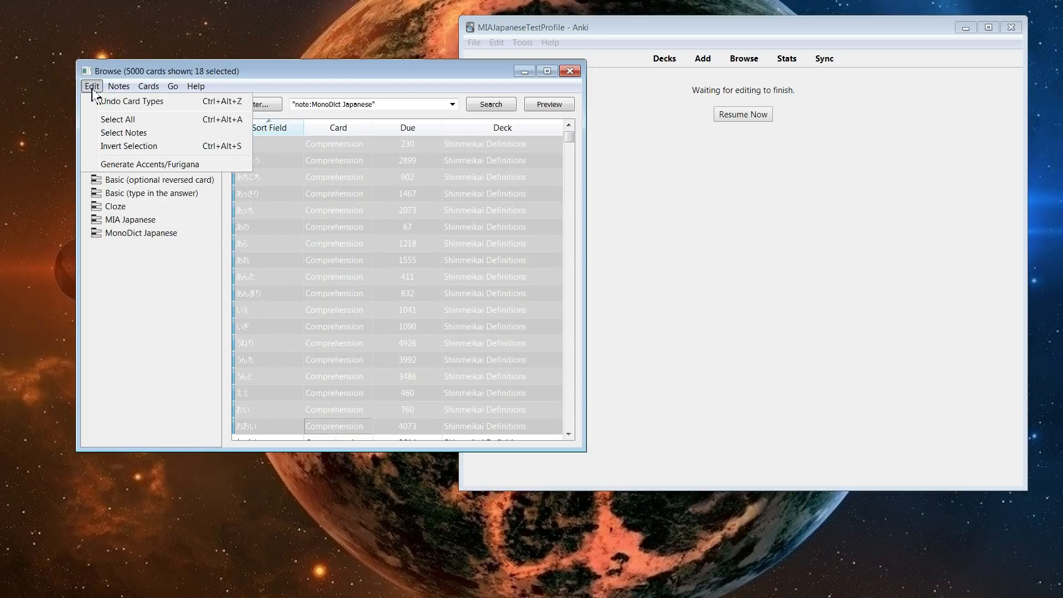
pyautogui.click(147, 165)
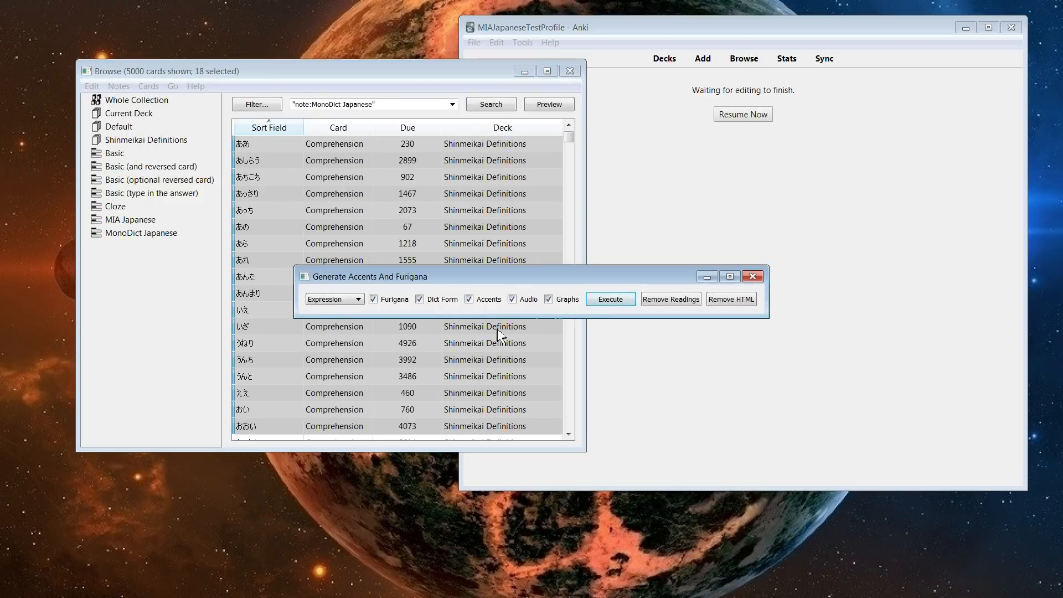
pyautogui.click(732, 299)
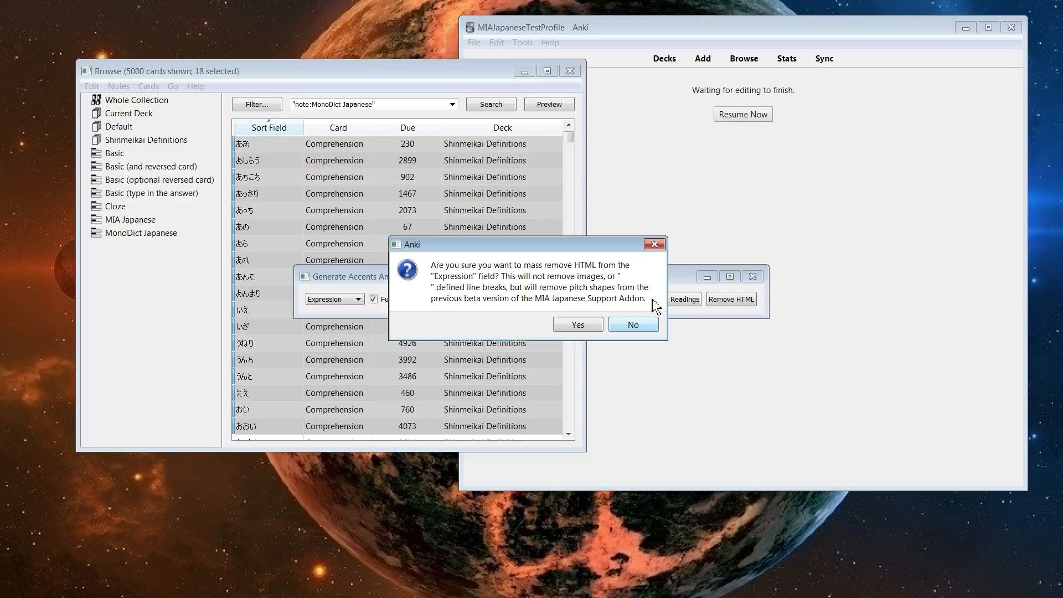
pyautogui.moveTo(614, 250); pyautogui.dragTo(607, 262)
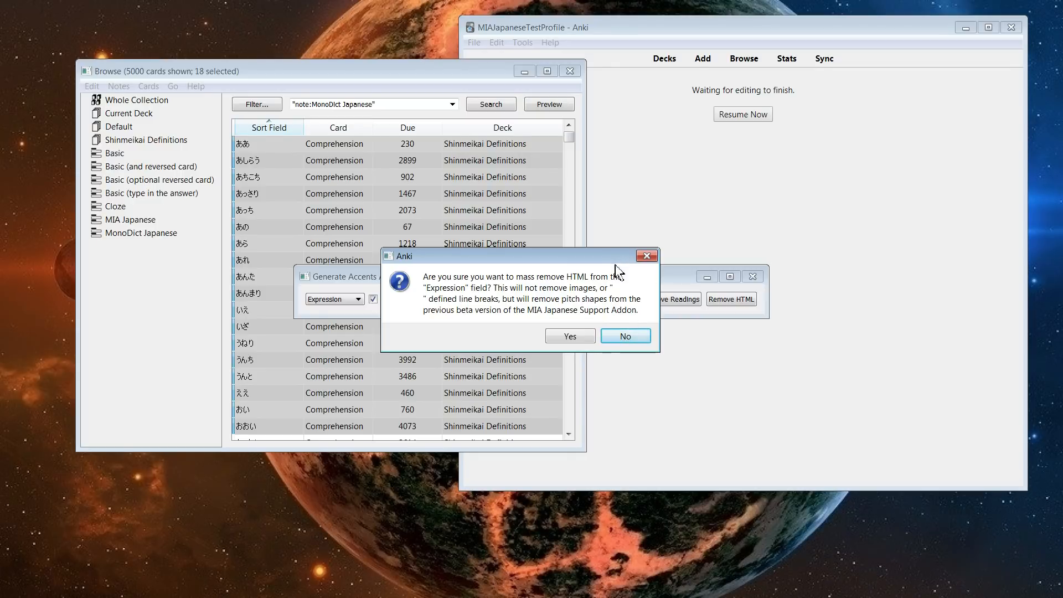
pyautogui.moveTo(613, 260)
pyautogui.mouseDown()
pyautogui.moveTo(624, 246)
pyautogui.moveTo(622, 259)
pyautogui.mouseUp()
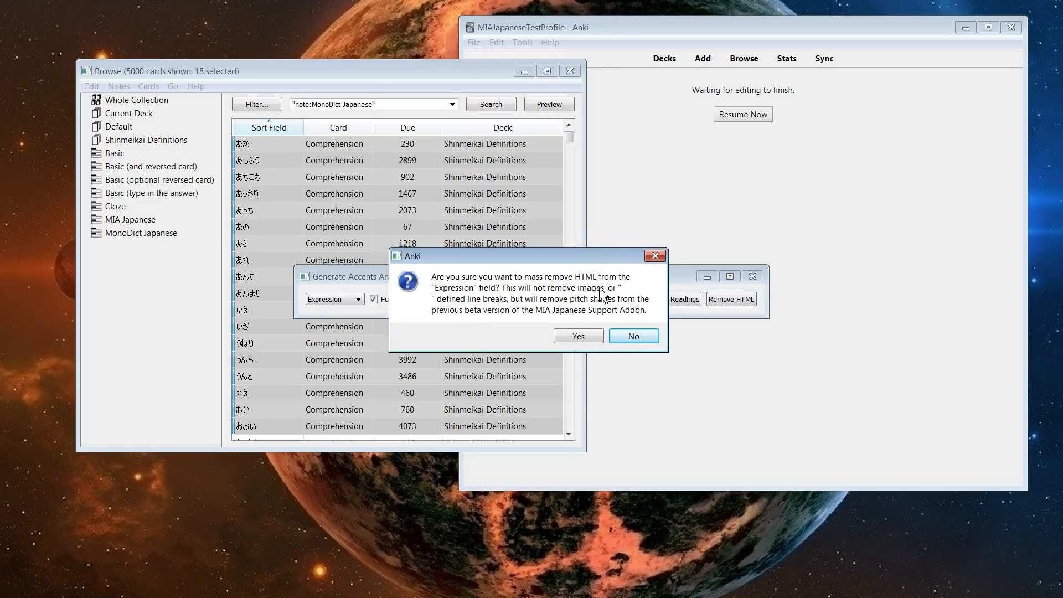
pyautogui.click(635, 337)
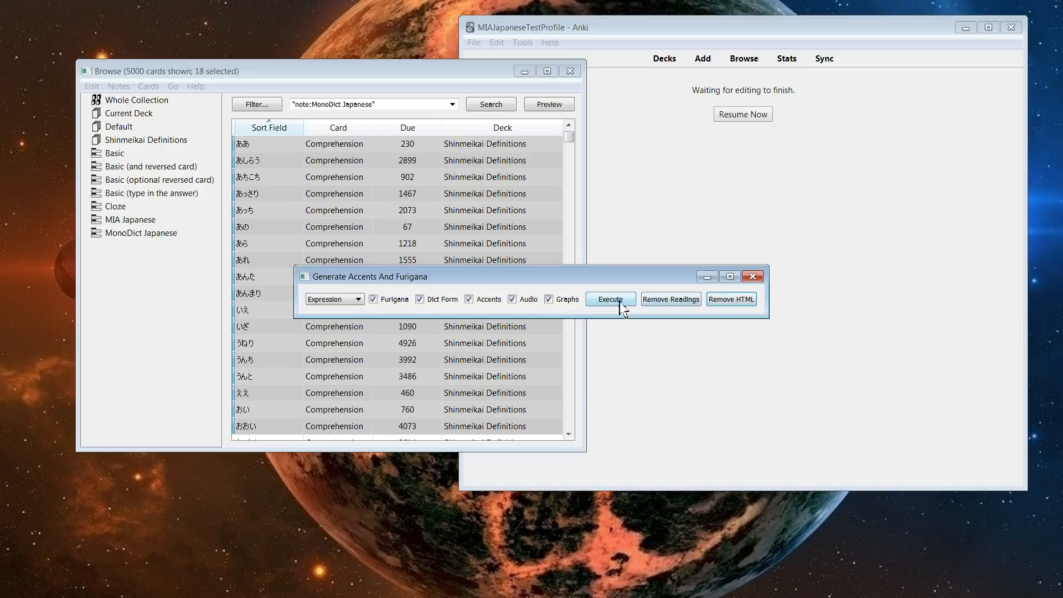
pyautogui.click(753, 277)
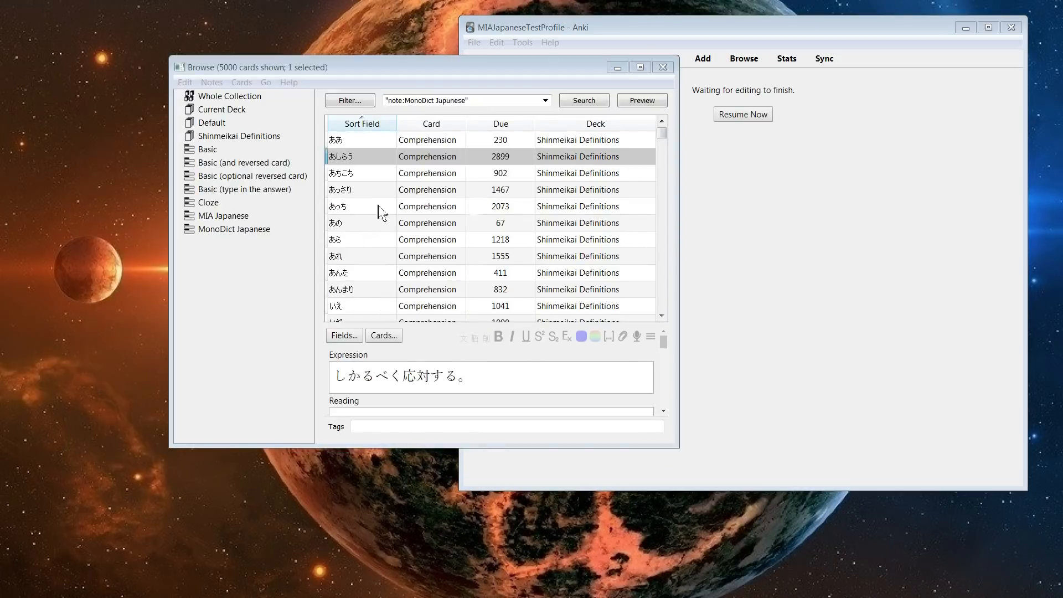
# Open the MIA Japanese Support add-on configuration and narrow and reposition its window so it fits on screen.
pyautogui.moveTo(581, 76); pyautogui.dragTo(450, 84)
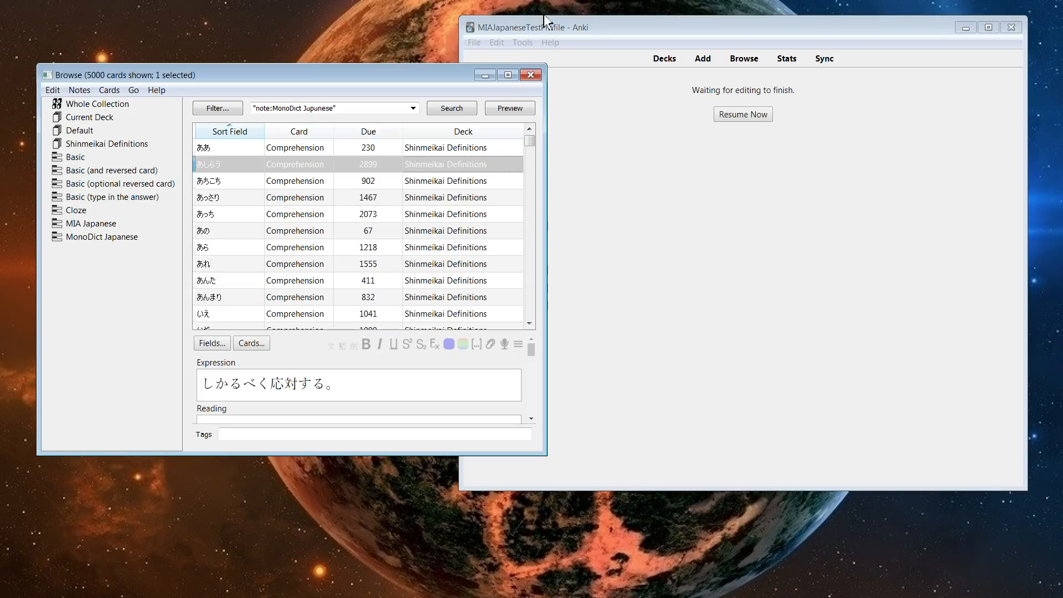
pyautogui.click(501, 44)
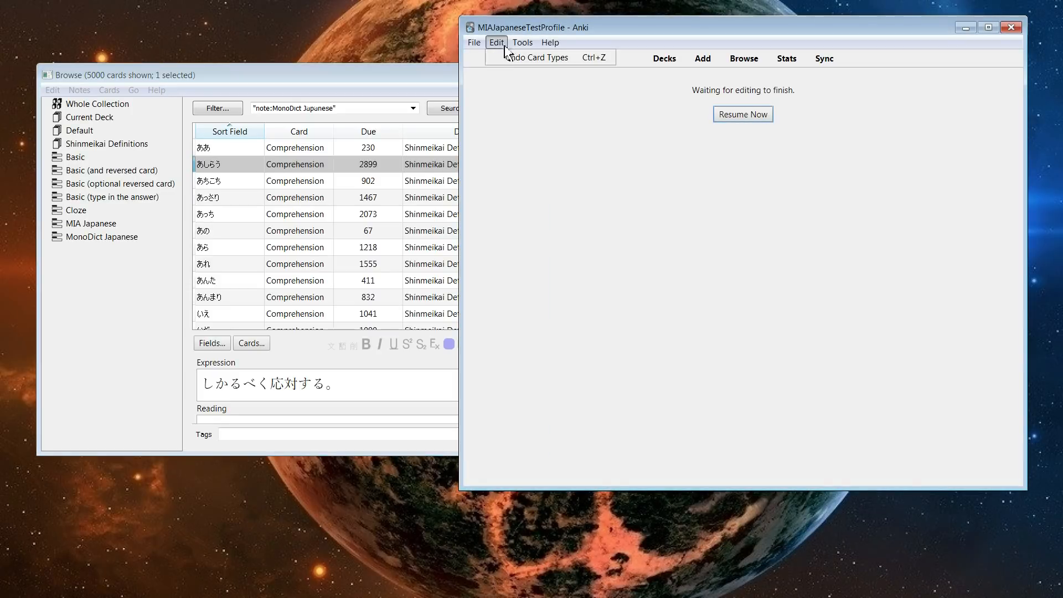
pyautogui.moveTo(519, 42)
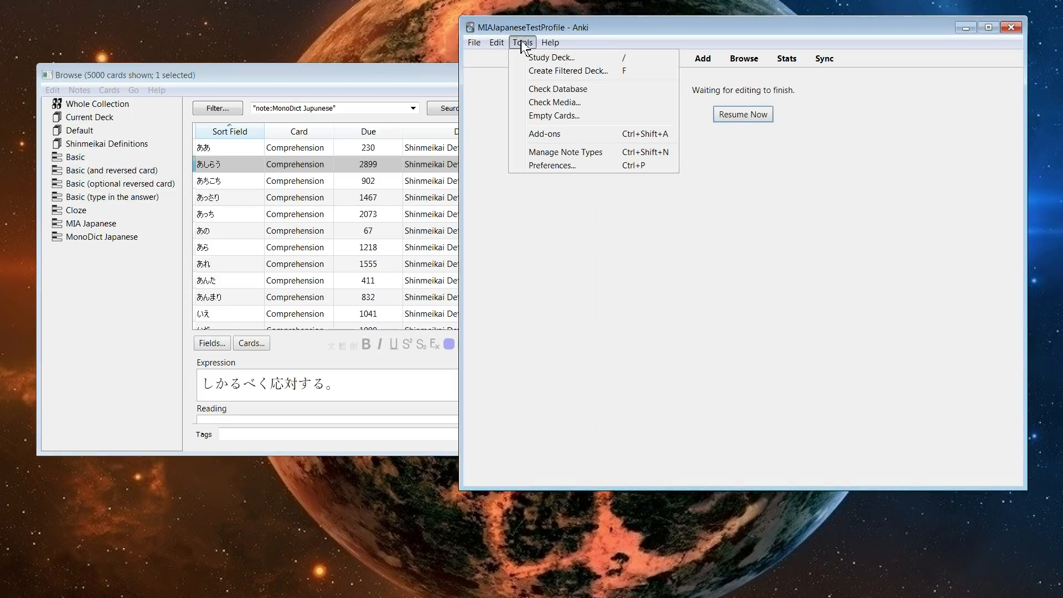
pyautogui.click(560, 136)
pyautogui.click(515, 178)
pyautogui.click(659, 288)
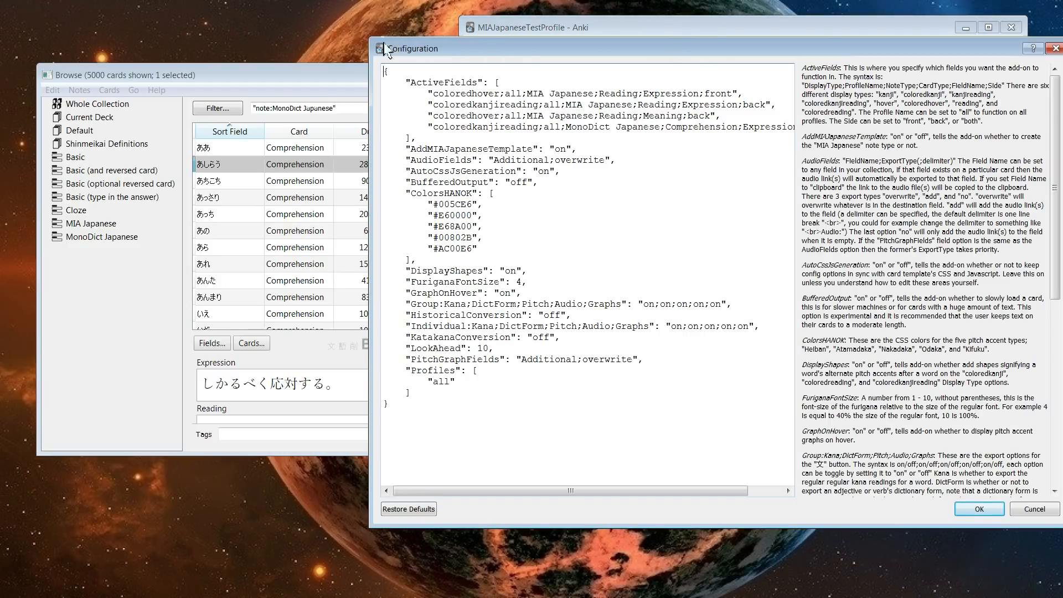
pyautogui.moveTo(371, 38); pyautogui.dragTo(554, 32)
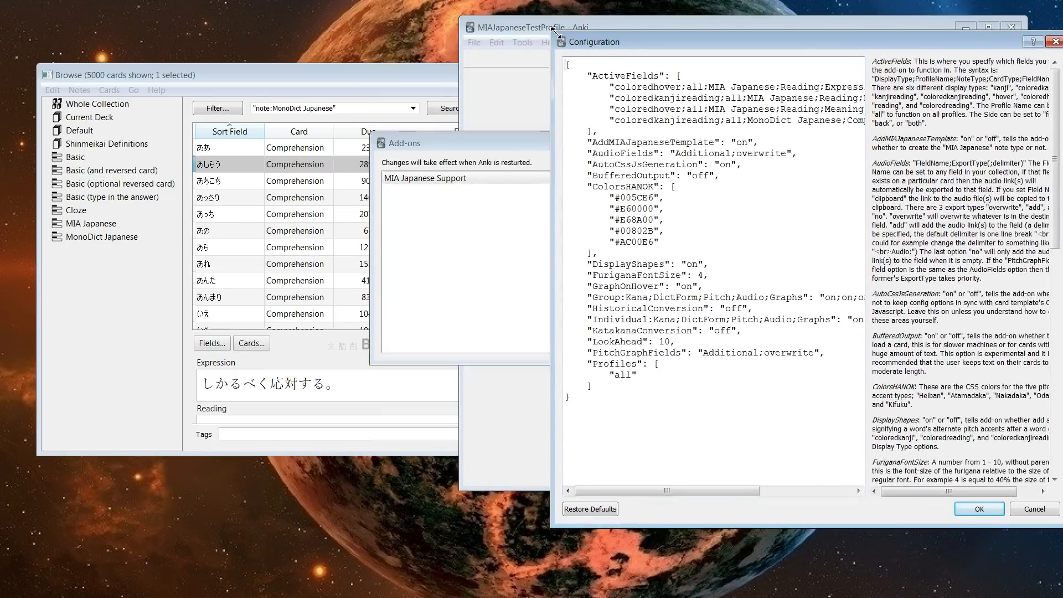
pyautogui.moveTo(840, 49); pyautogui.dragTo(657, 34)
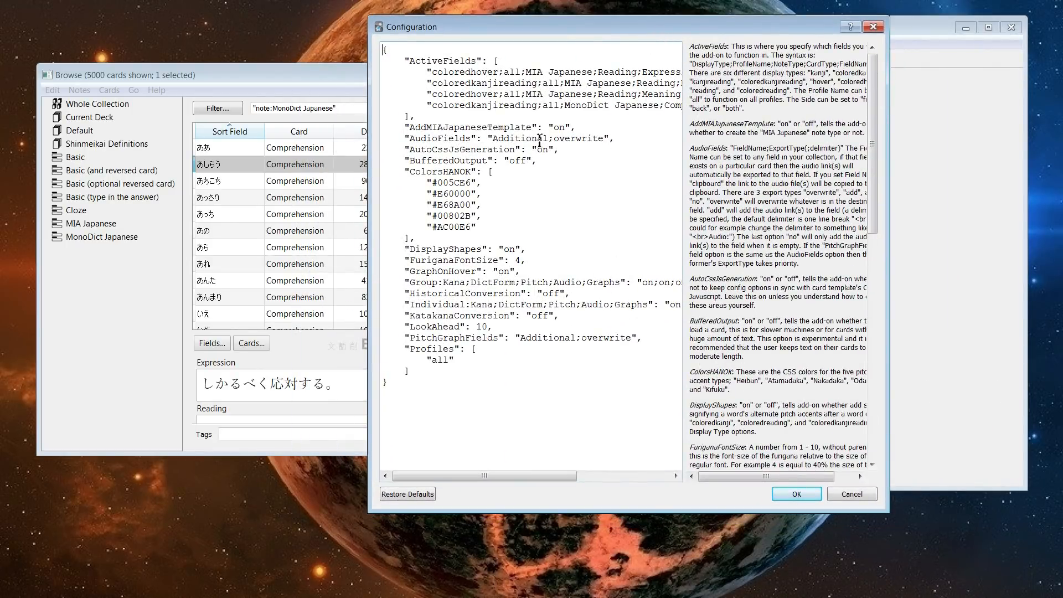
# Set KatakanaConversion to "on", save the MIA Japanese Support configuration and close the add-ons list.
pyautogui.moveTo(406, 312); pyautogui.dragTo(563, 309)
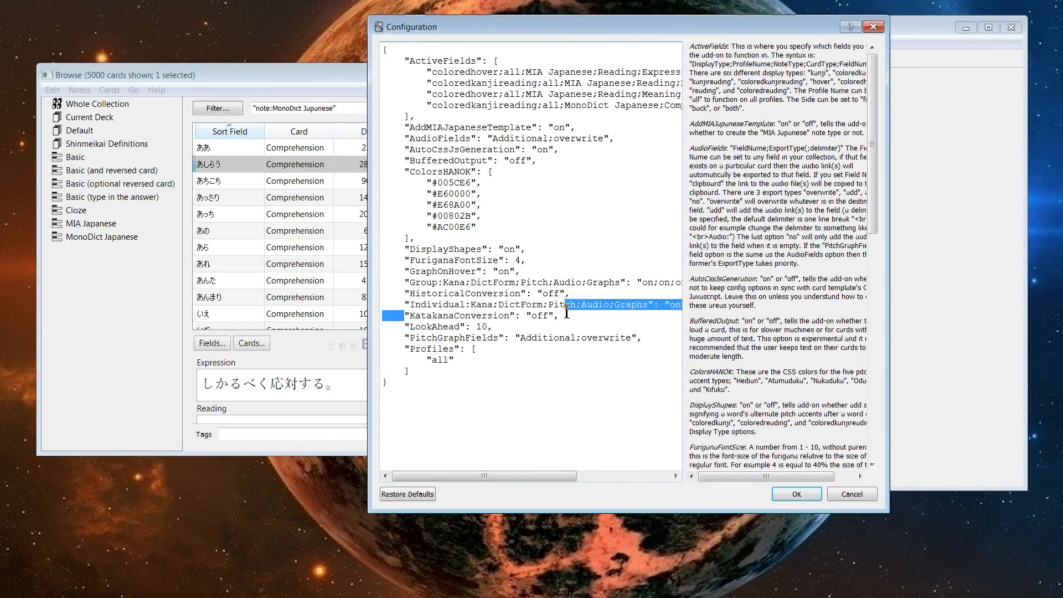
pyautogui.click(556, 315)
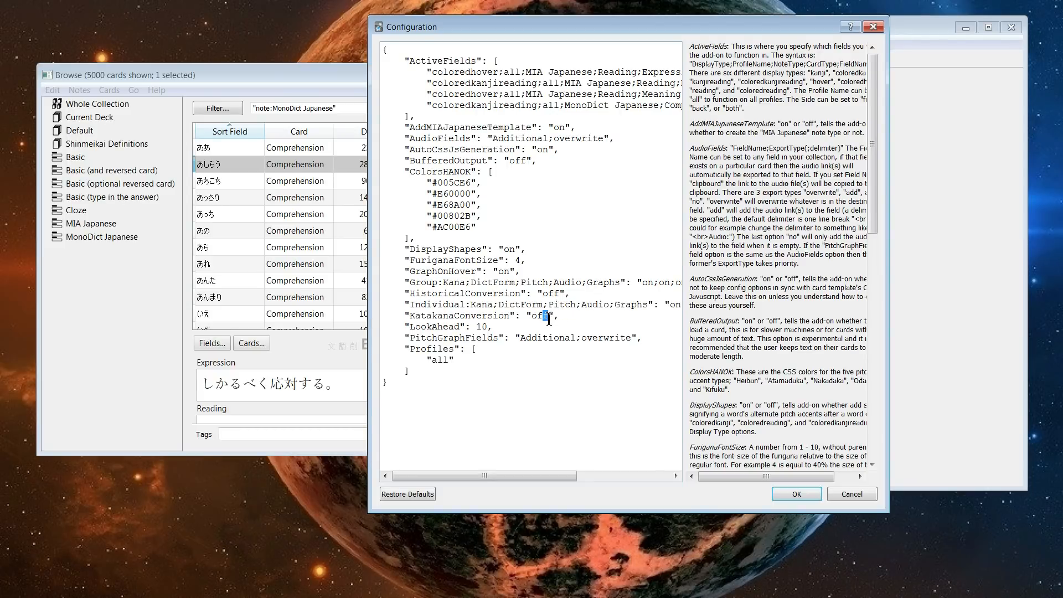
pyautogui.moveTo(550, 316); pyautogui.dragTo(533, 316)
pyautogui.click(782, 495)
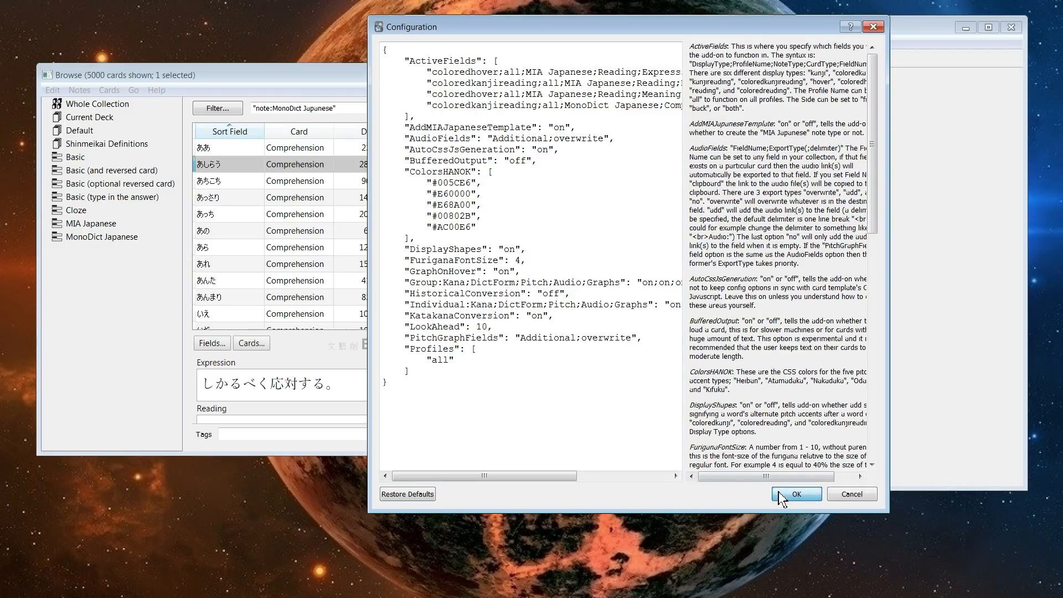
pyautogui.click(680, 145)
# Preview the あしらう card and highlight its katakana-converted definition sentence.
pyautogui.click(390, 392)
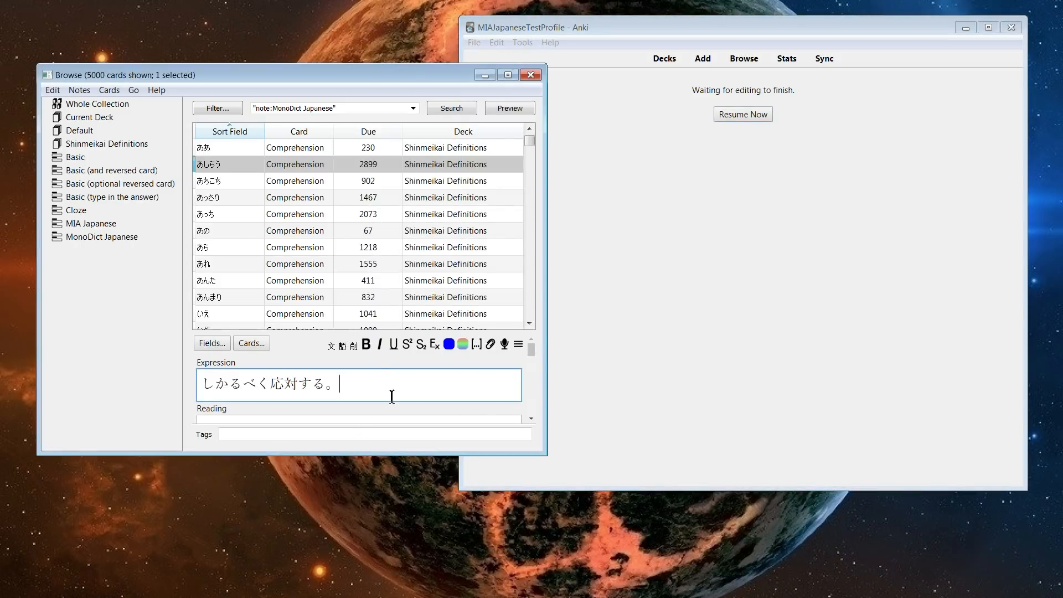
pyautogui.click(511, 109)
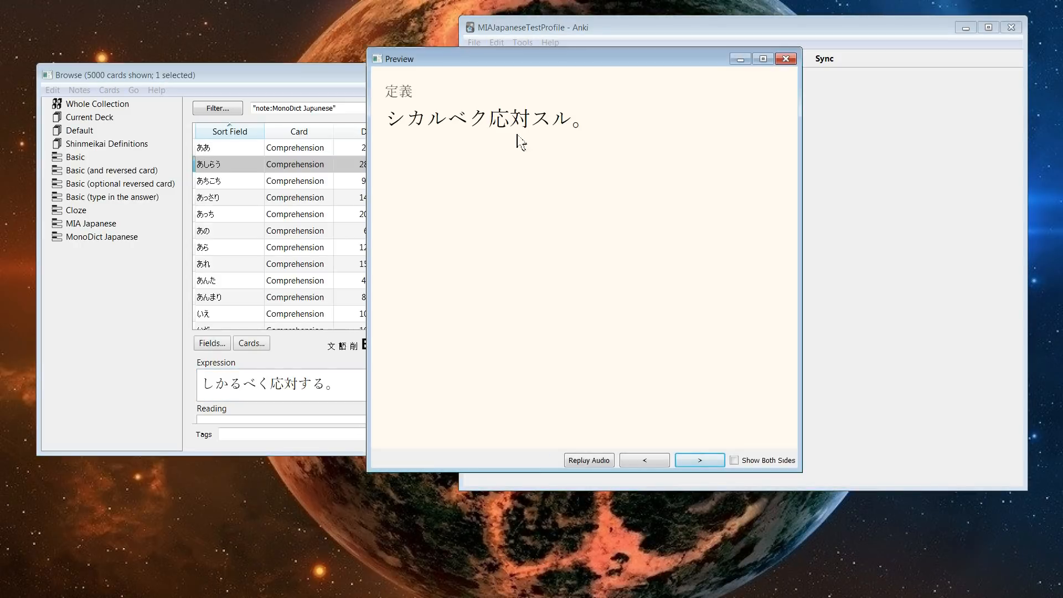
pyautogui.moveTo(389, 123); pyautogui.dragTo(616, 126)
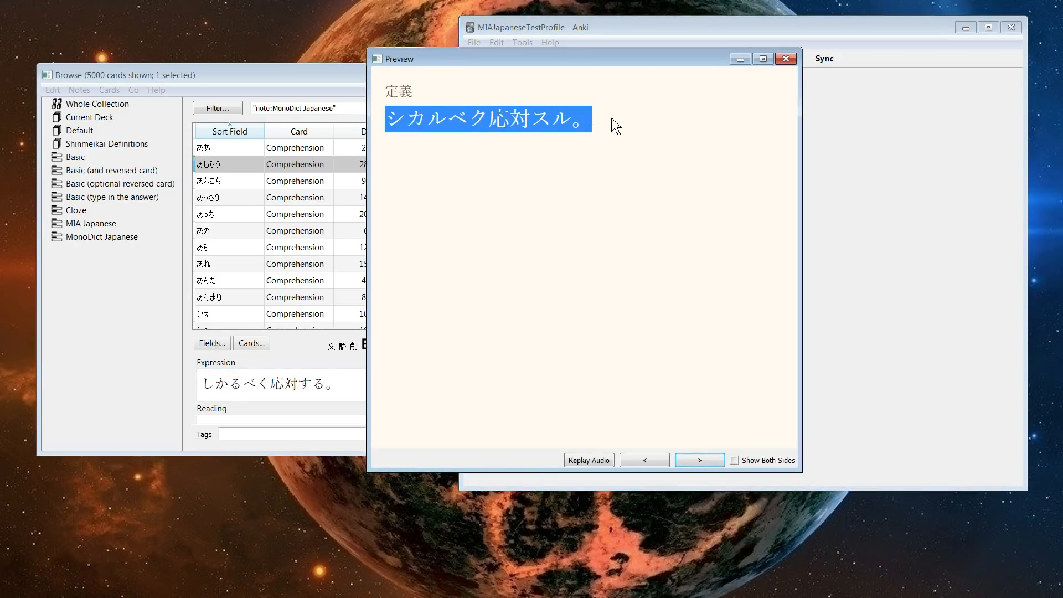
pyautogui.click(557, 120)
pyautogui.moveTo(398, 115); pyautogui.dragTo(660, 117)
pyautogui.click(538, 176)
# Page through the previews from ああ to あっさり to examine the katakana conversion, and close the preview.
pyautogui.click(643, 461)
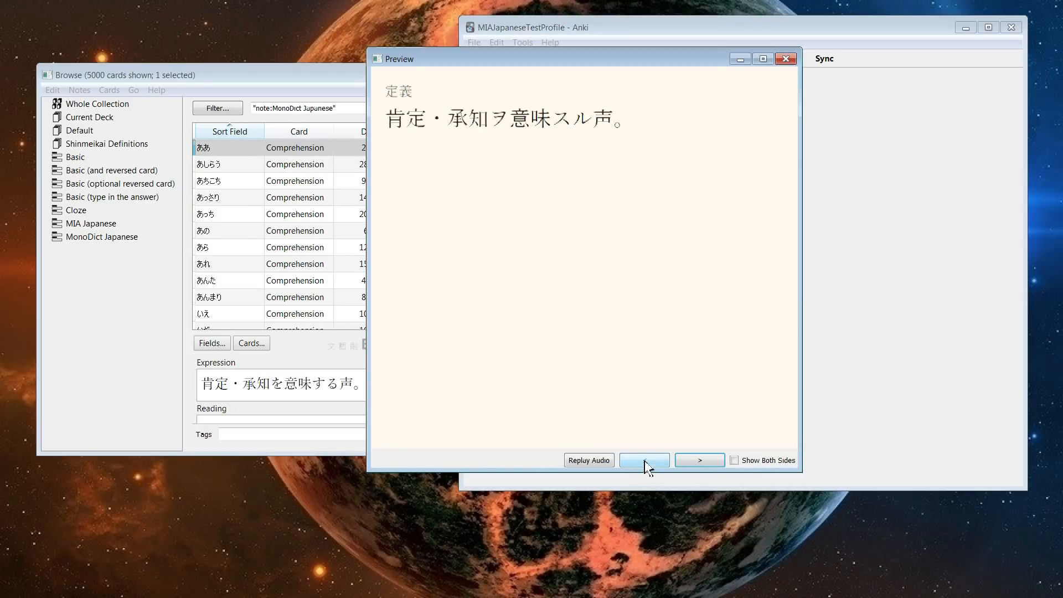
pyautogui.click(696, 462)
pyautogui.click(696, 462)
pyautogui.click(695, 462)
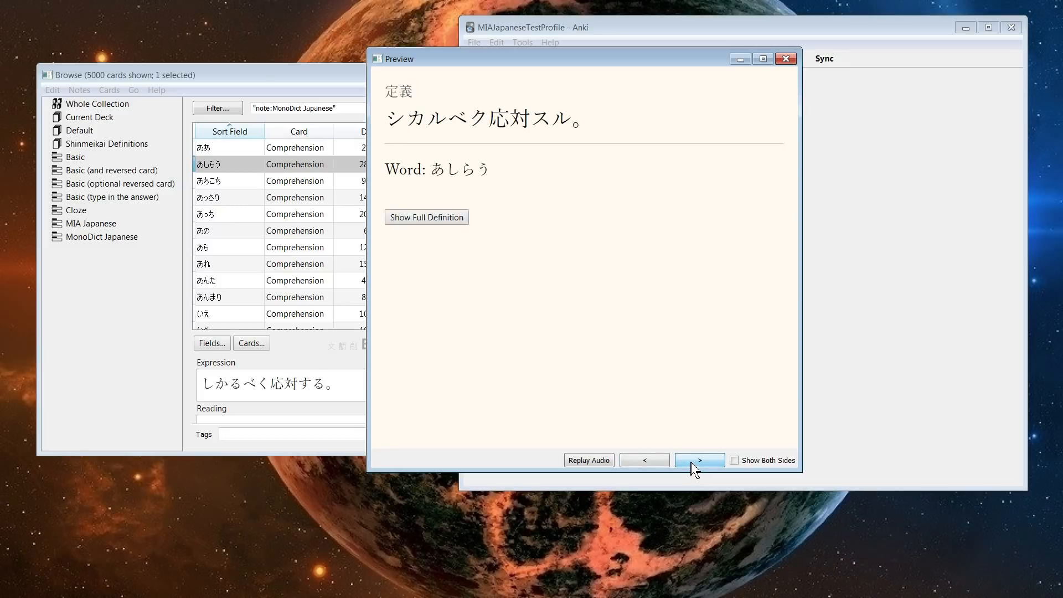
pyautogui.click(696, 461)
pyautogui.click(696, 462)
pyautogui.click(695, 462)
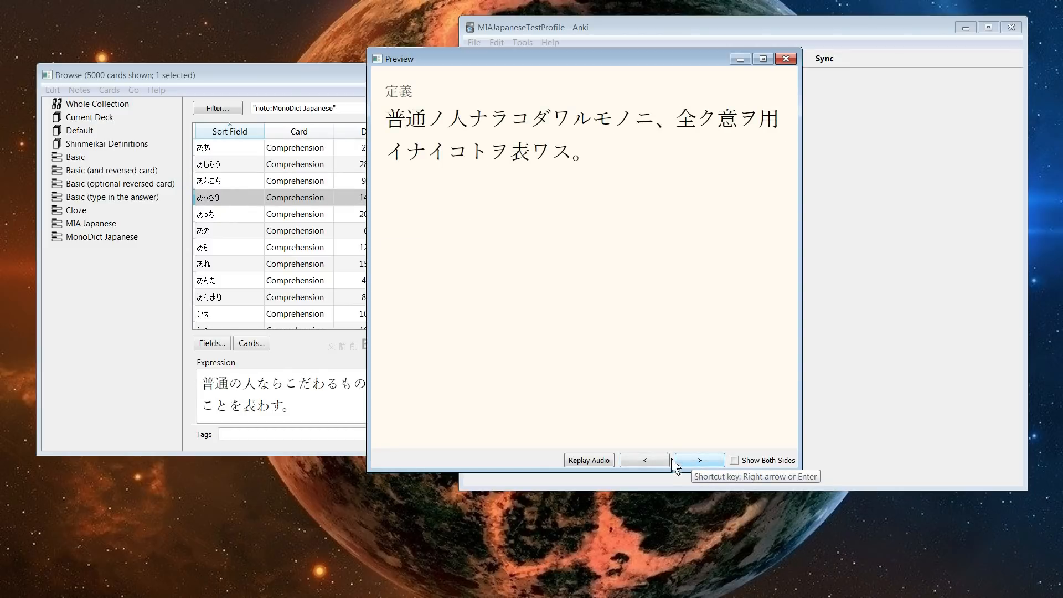
pyautogui.click(786, 59)
# Generate readings and pitch accents in the Expression field of the あっさり card, preview it and advance to あっち.
pyautogui.click(425, 374)
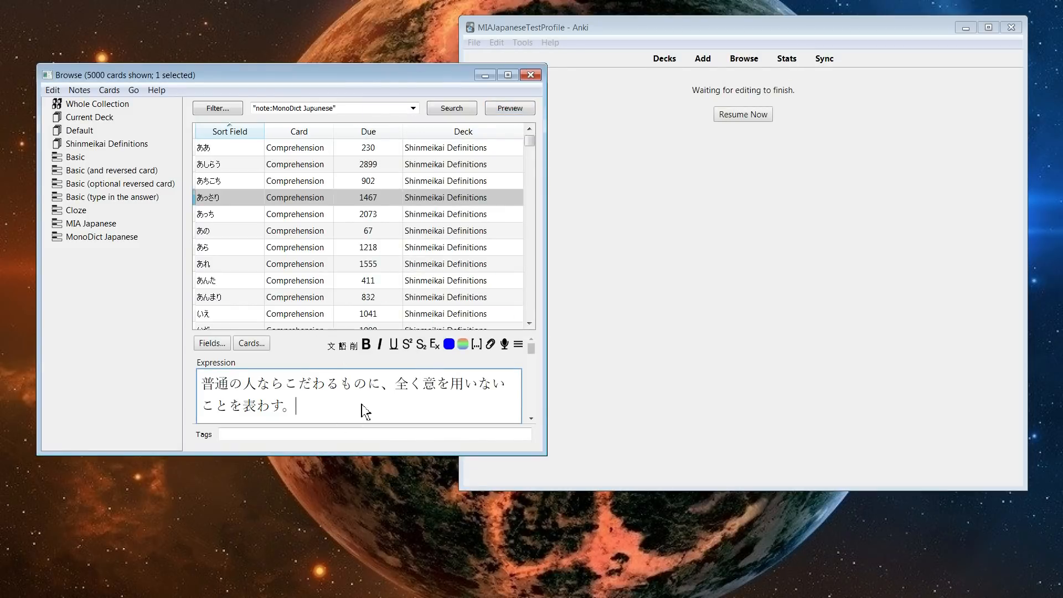
pyautogui.click(510, 108)
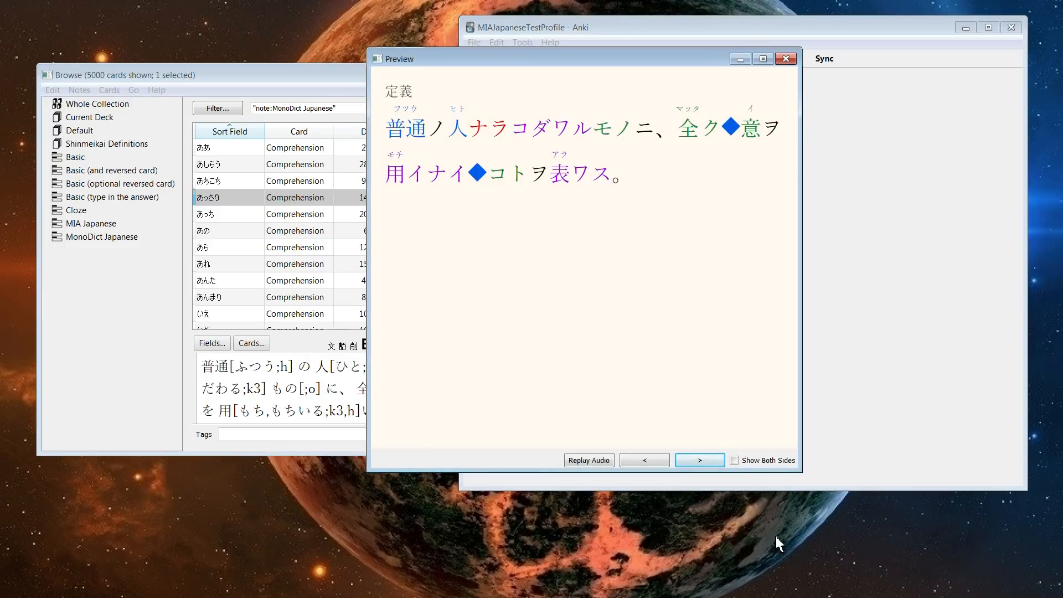
pyautogui.click(719, 462)
pyautogui.click(650, 463)
pyautogui.click(698, 462)
pyautogui.click(702, 462)
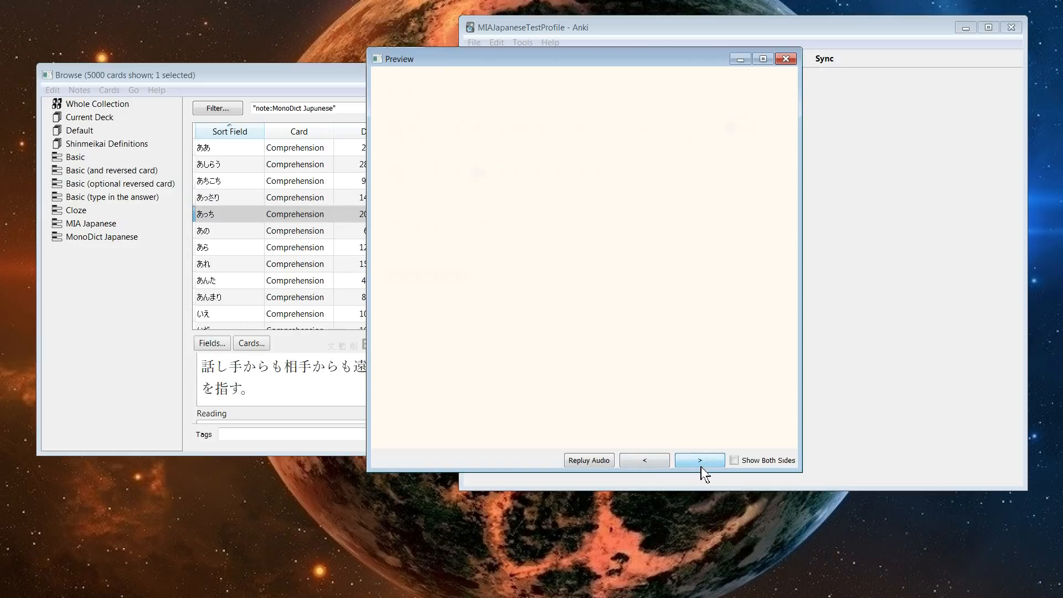
# Close the card preview and open the configuration of the MIA Japanese Support add-on.
pyautogui.press('Escape')
pyautogui.click(522, 42)
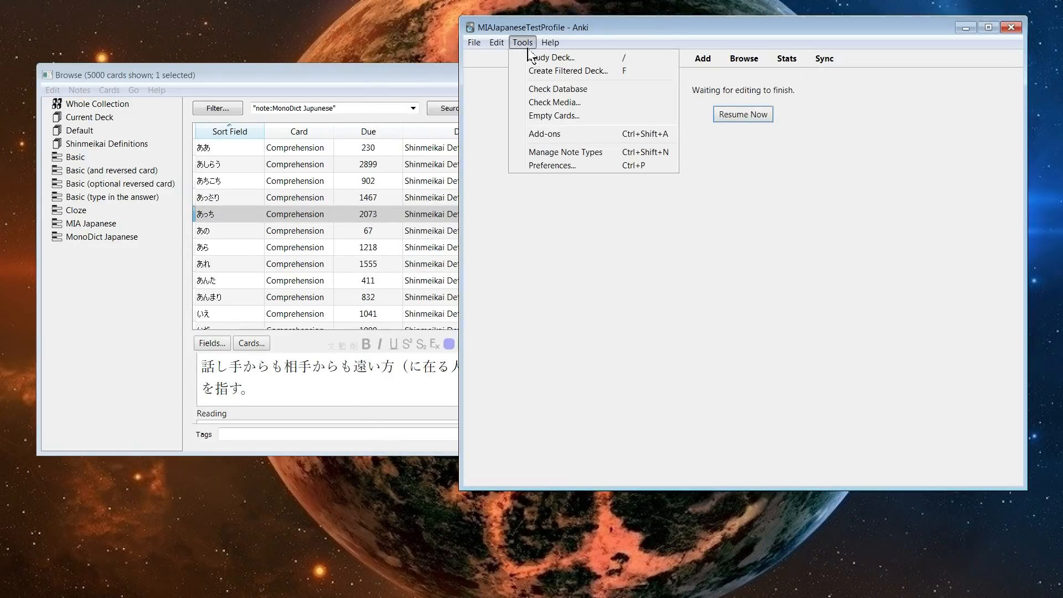
pyautogui.click(548, 135)
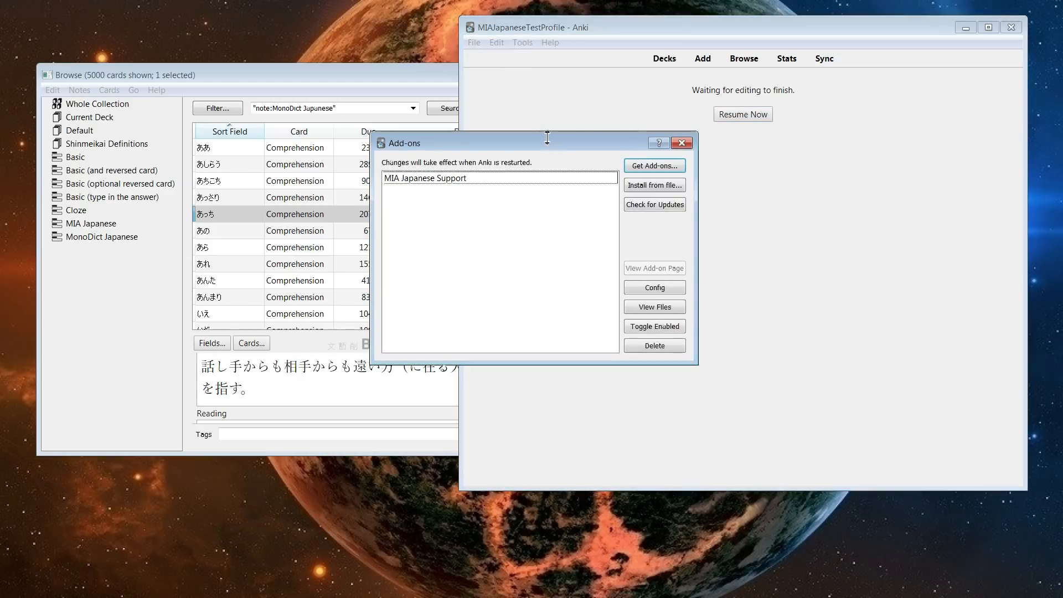
pyautogui.click(655, 292)
pyautogui.click(576, 267)
pyautogui.click(481, 179)
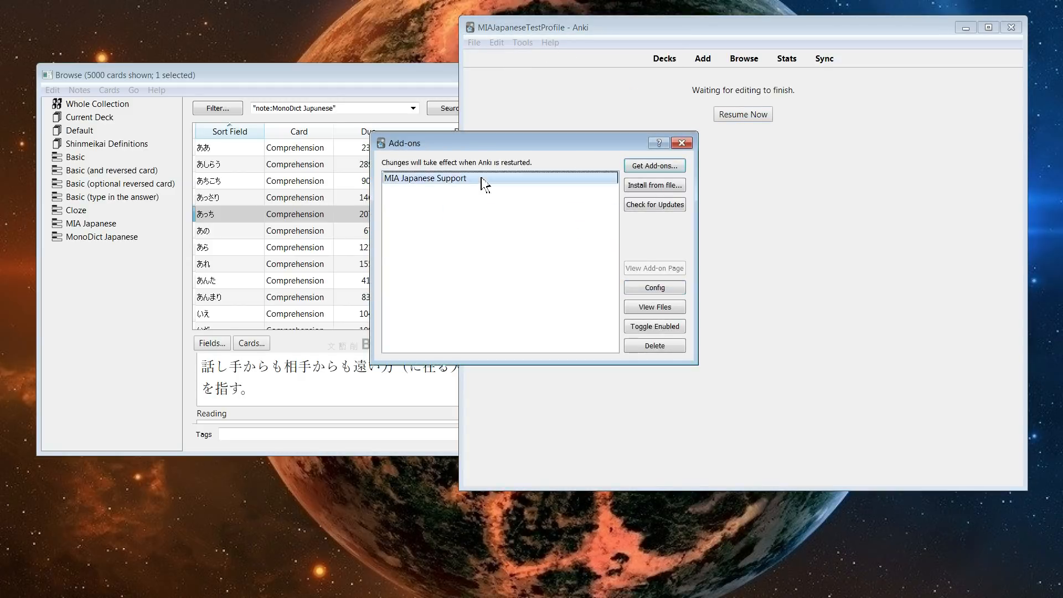
pyautogui.click(668, 287)
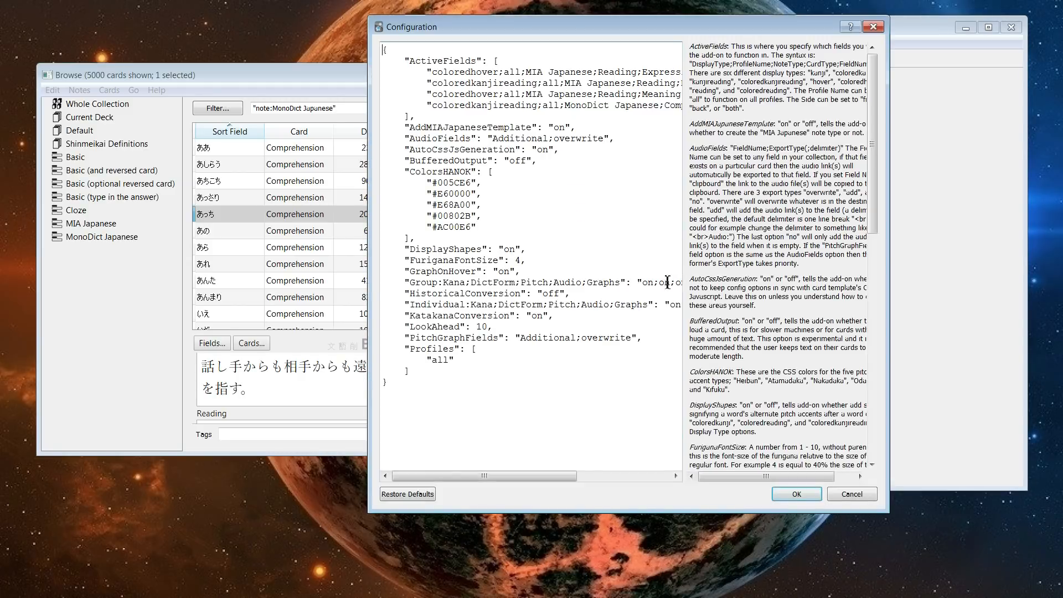
# Set HistoricalConversion to "both", turn KatakanaConversion off, save the configuration and close the add-ons list.
pyautogui.doubleClick(555, 293)
pyautogui.scroll(-3, 769, 77)
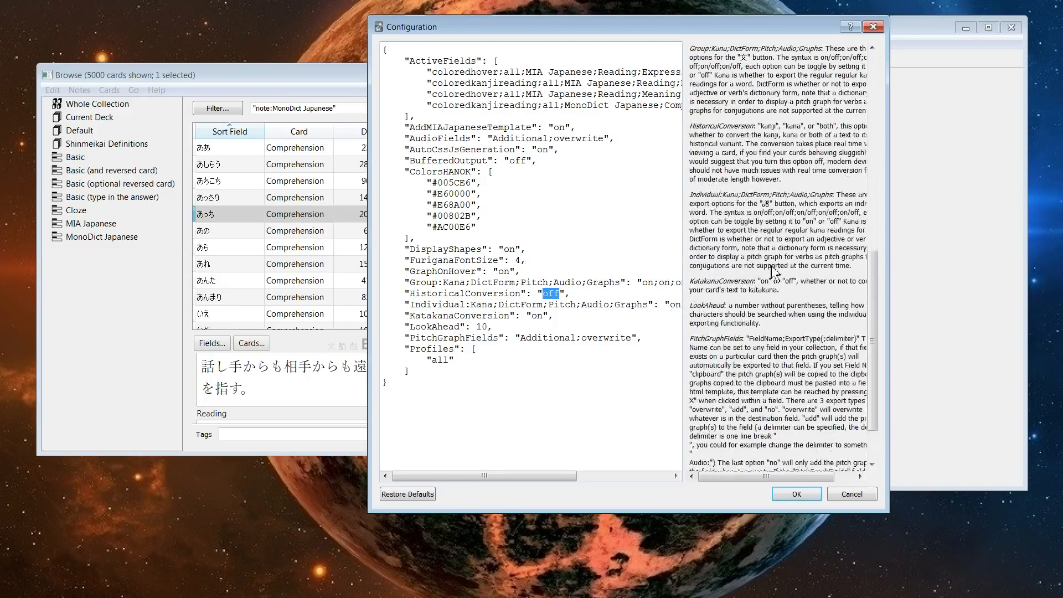
pyautogui.scroll(-6, 785, 102)
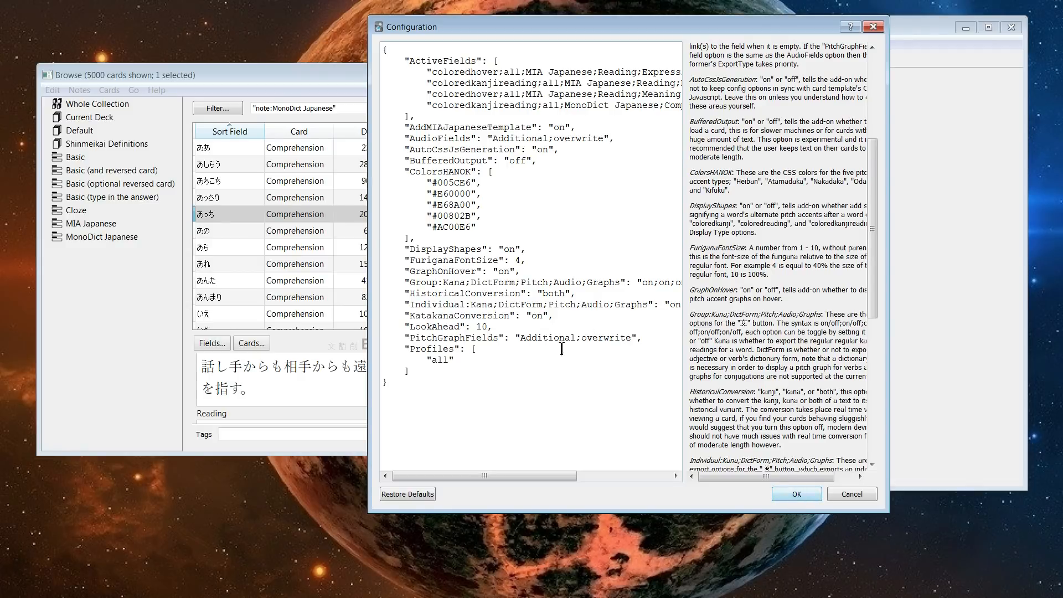
pyautogui.moveTo(544, 317); pyautogui.dragTo(534, 319)
pyautogui.click(796, 494)
pyautogui.click(682, 143)
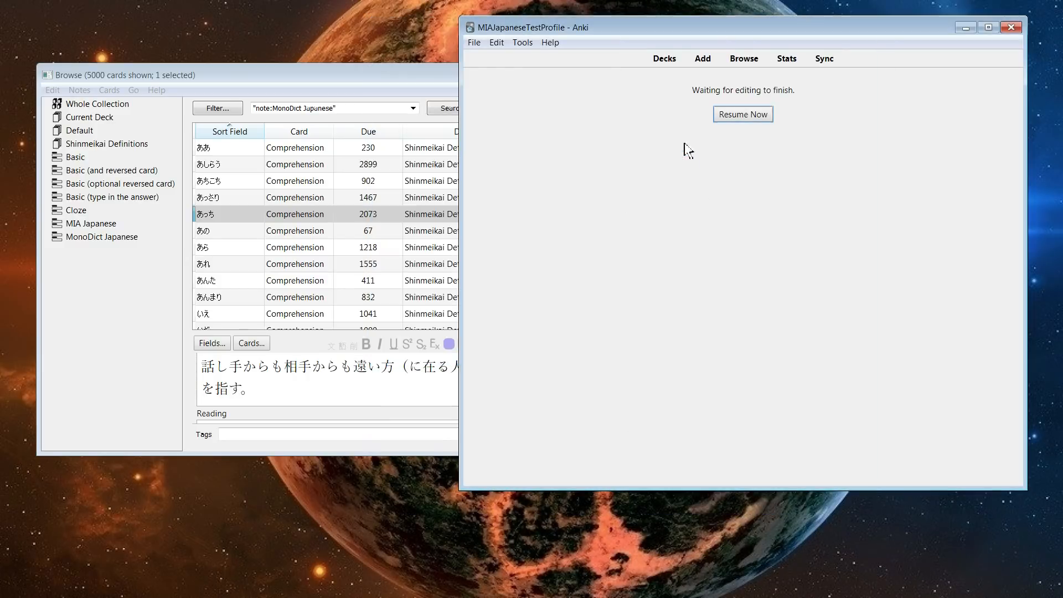
# Preview the あっち card to check its definition text, and close the preview.
pyautogui.click(509, 108)
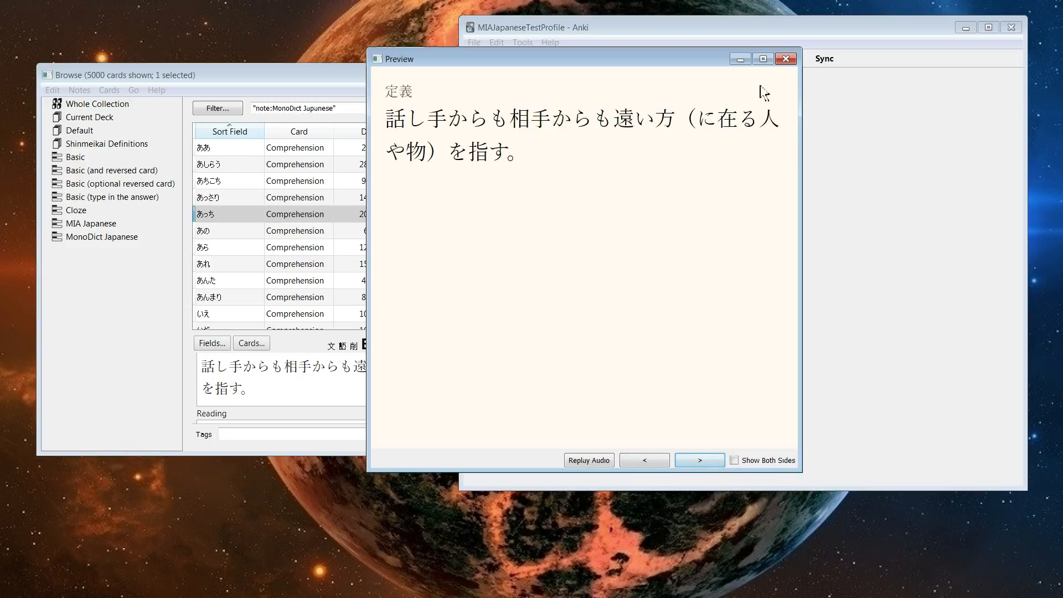
pyautogui.click(786, 59)
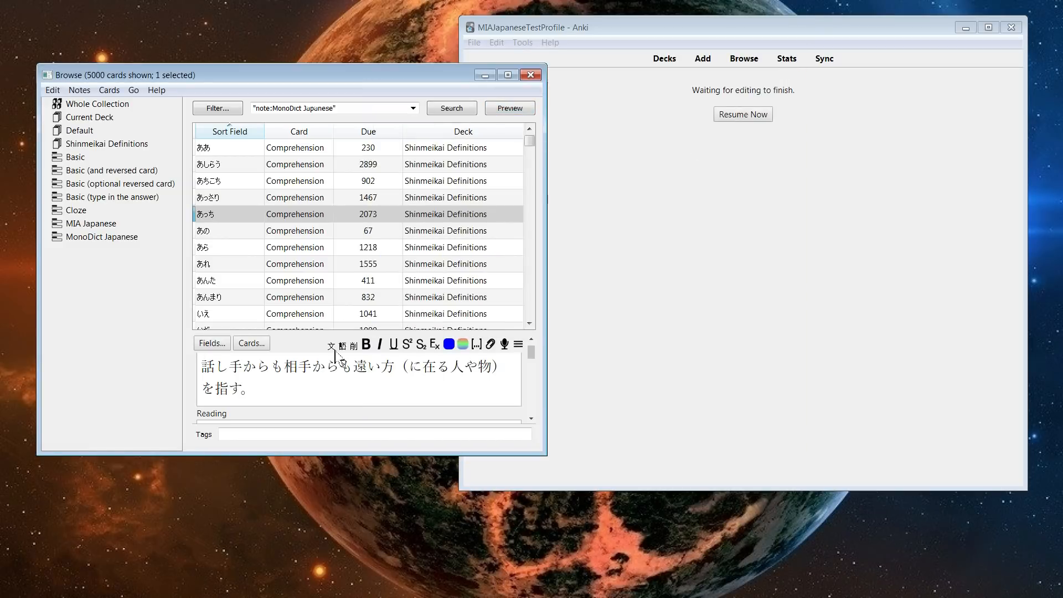
# Start a new MIA Japanese note and enter 留学生, 東京区 and 渋谷駅, separated by spaces, in its Expression field.
pyautogui.click(701, 58)
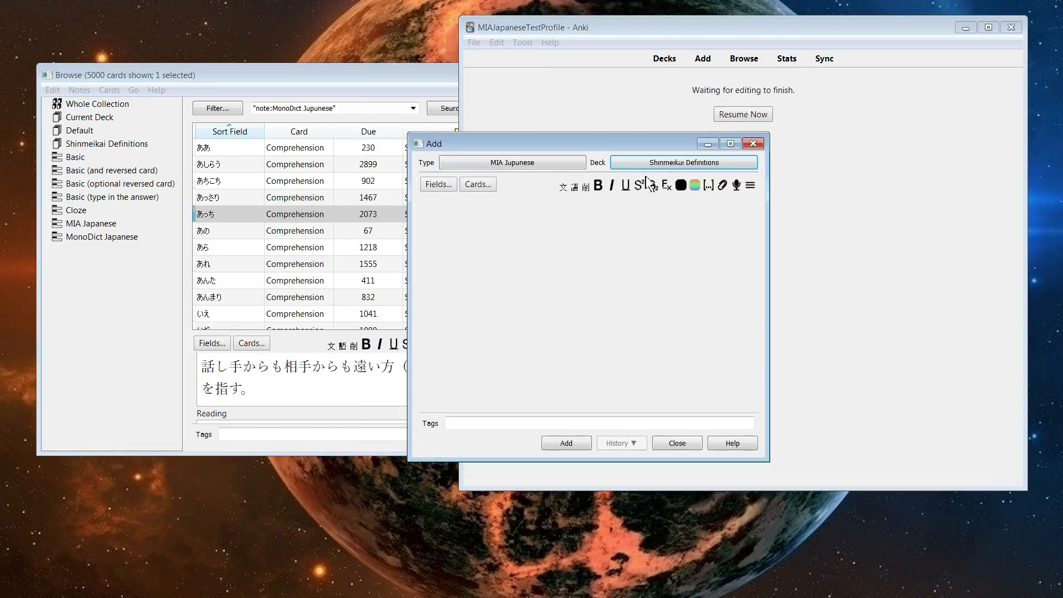
pyautogui.write('ry')
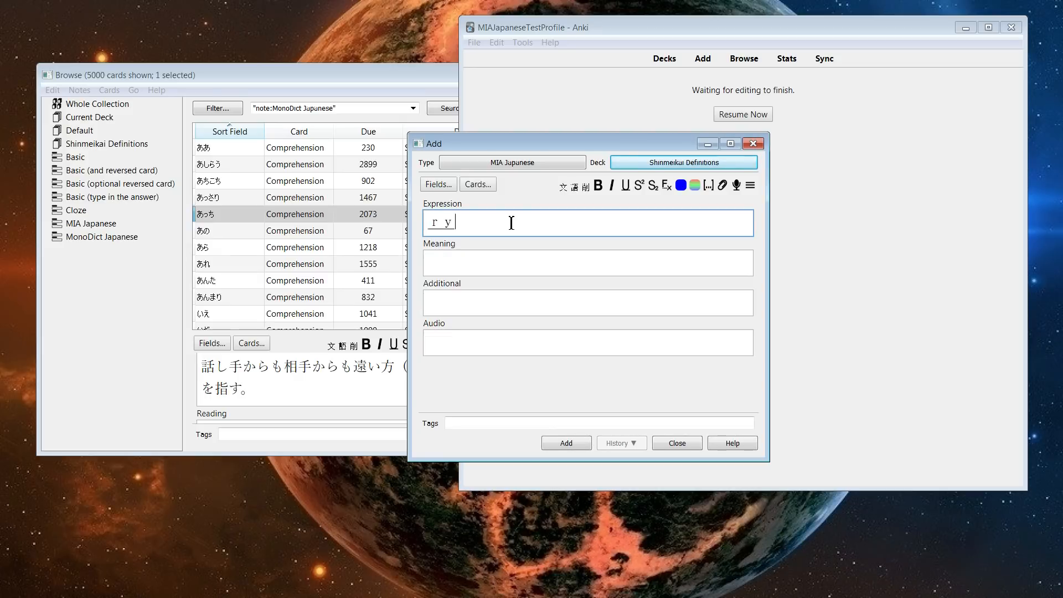
pyautogui.write('uugakusei')
pyautogui.press('space')
pyautogui.press('Return')
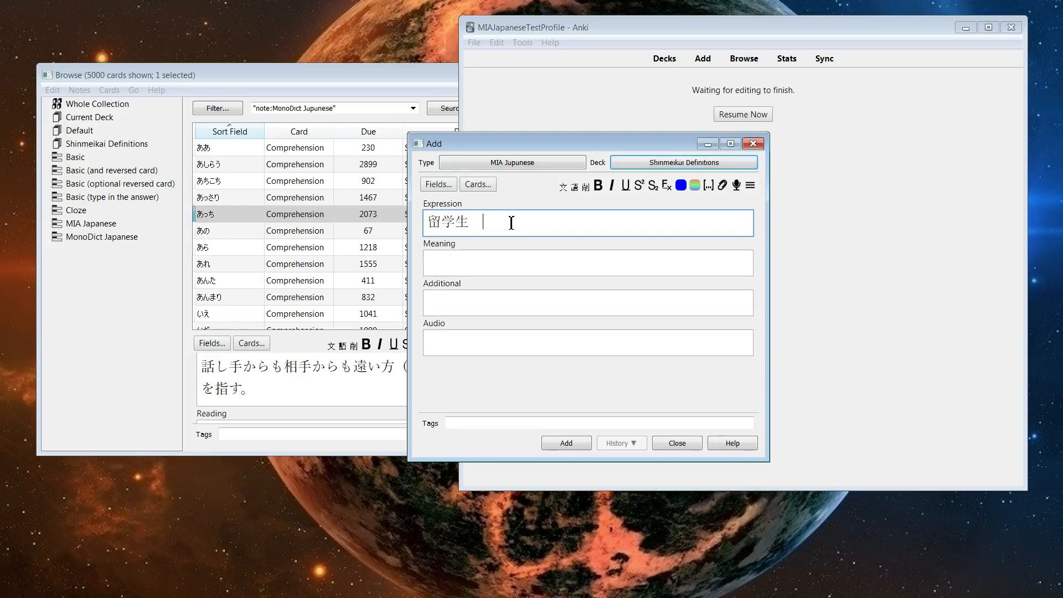
pyautogui.write('toukyop')
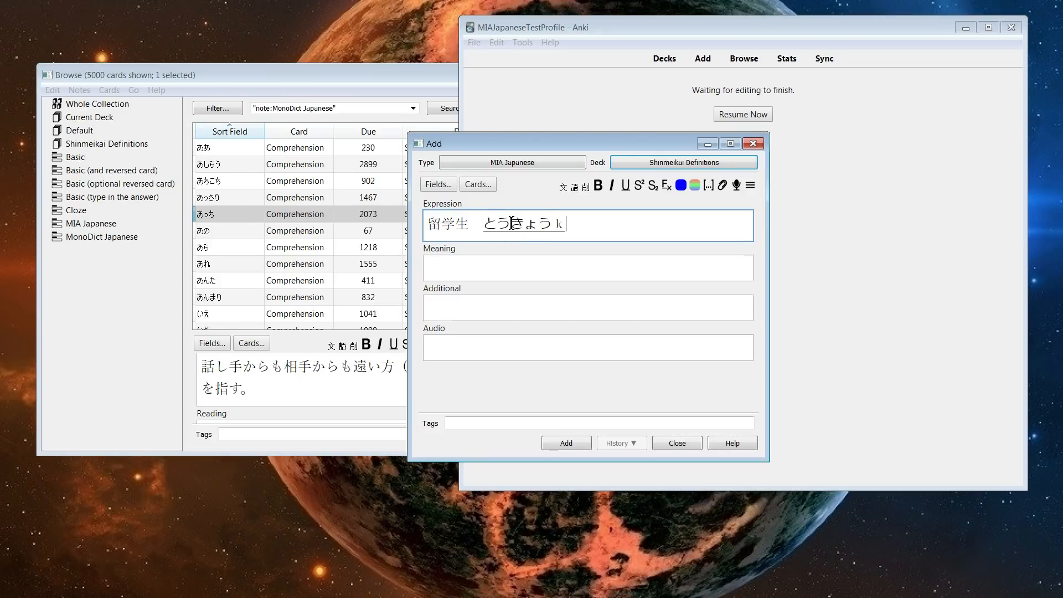
pyautogui.write('u')
pyautogui.press('space')
pyautogui.press('Return')
pyautogui.write('shibu')
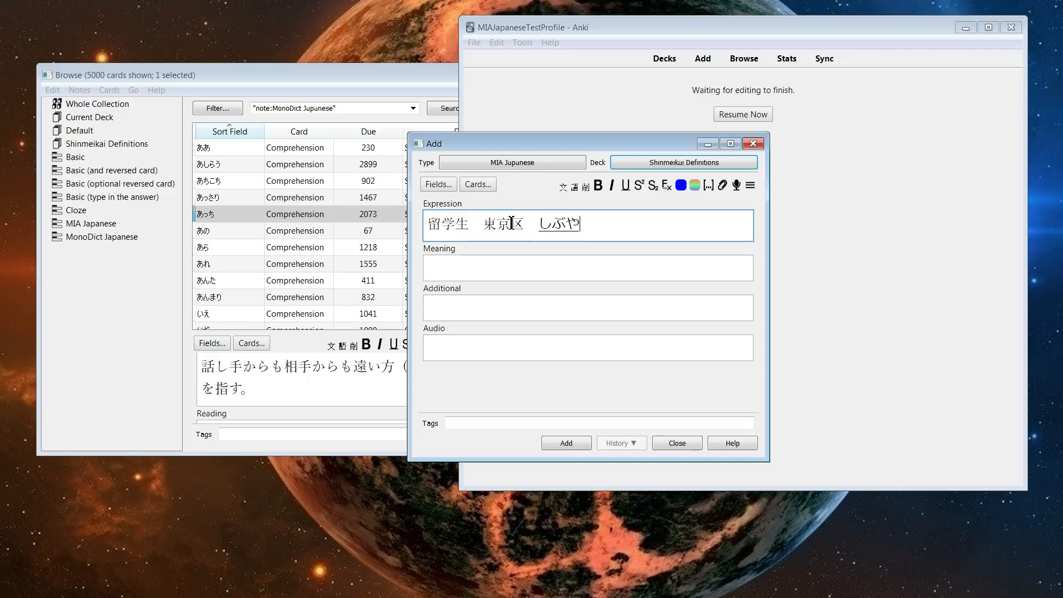
pyautogui.write('yaeki')
pyautogui.press('space')
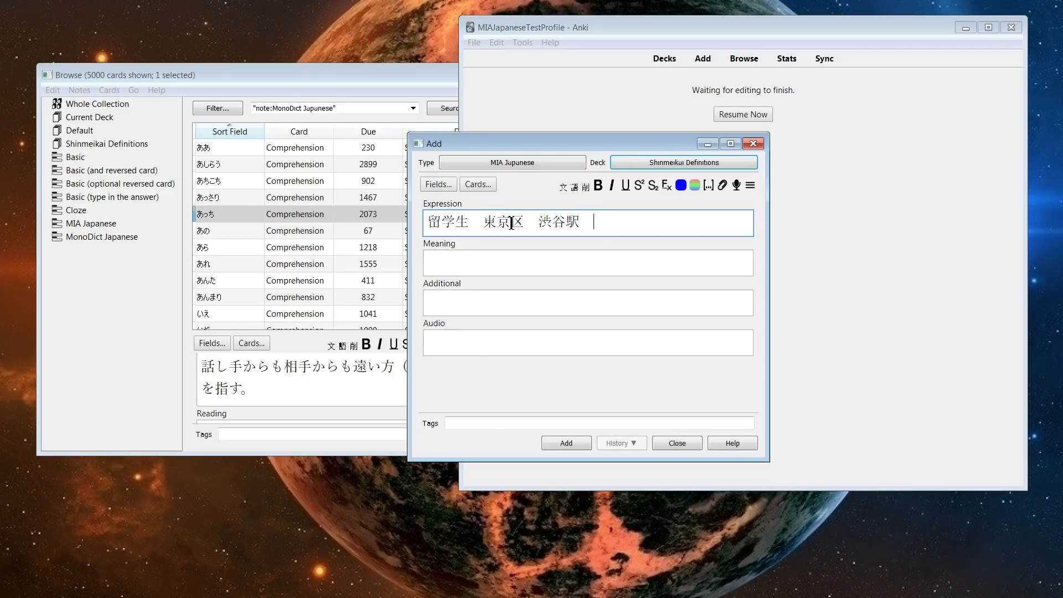
# Append 使える and 言っていた to the Expression field and generate readings and pitch accents for the whole text.
pyautogui.write('tsukaeru')
pyautogui.press('space')
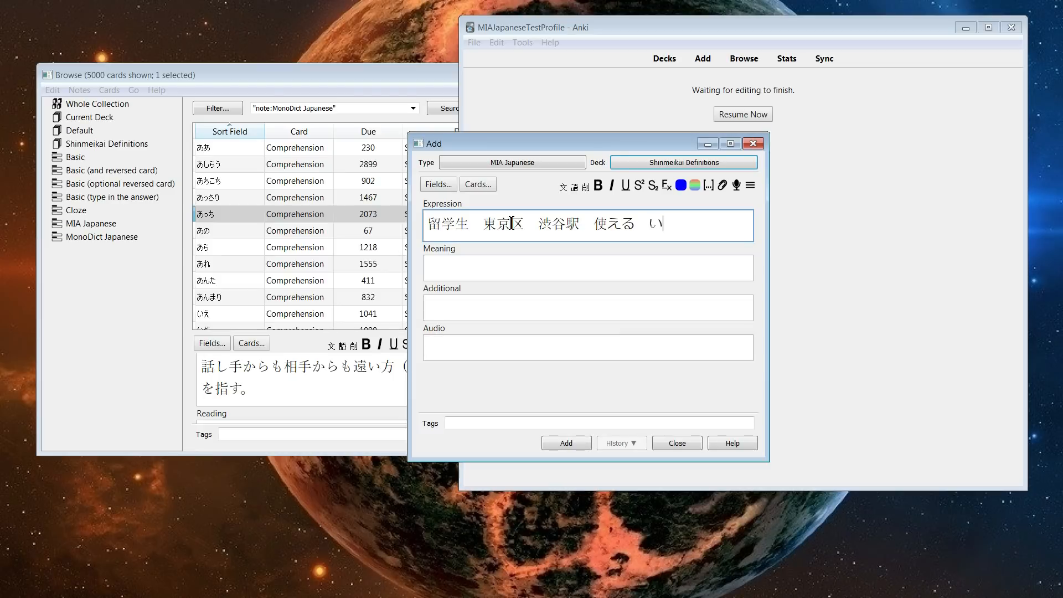
pyautogui.write('itteita')
pyautogui.press('space')
pyautogui.press('space')
pyautogui.press('Return')
pyautogui.click(565, 189)
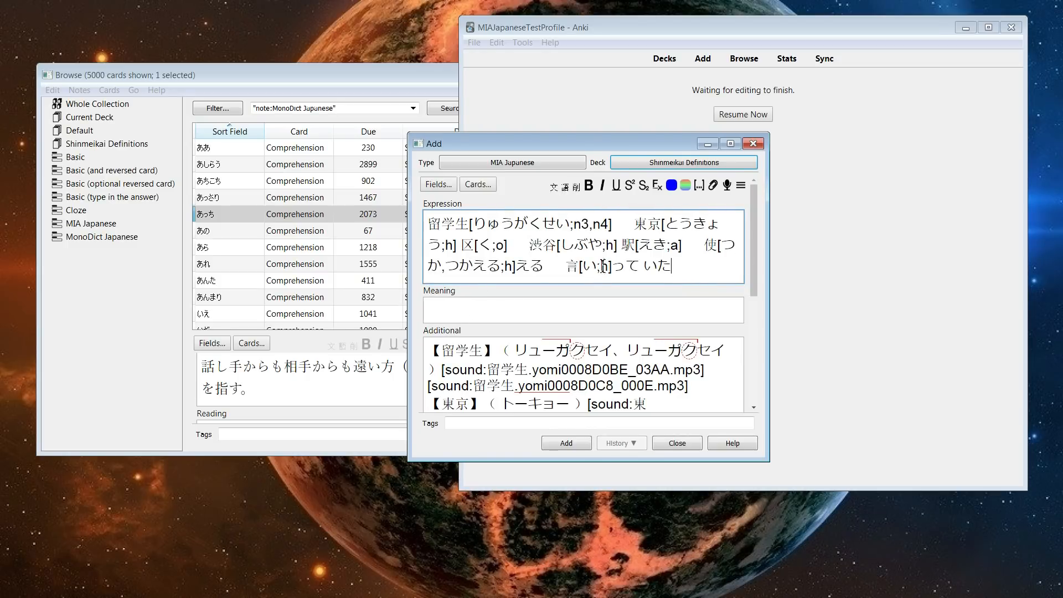
# Remove the space before いた so that the last word in the Expression field reads as one unit, っていた.
pyautogui.press('BackSpace')
pyautogui.moveTo(627, 270)
pyautogui.mouseDown()
pyautogui.moveTo(669, 266)
pyautogui.moveTo(633, 266)
pyautogui.mouseUp()
pyautogui.click(696, 258)
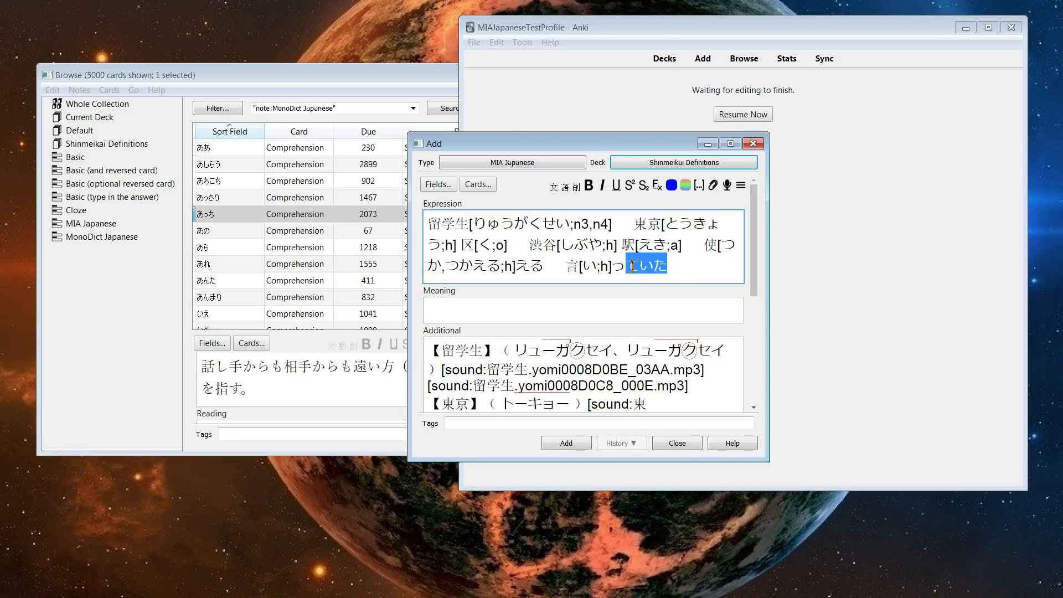
# Examine the historical conversion of the new note in the MIA Japanese card type previews, and close them.
pyautogui.click(480, 188)
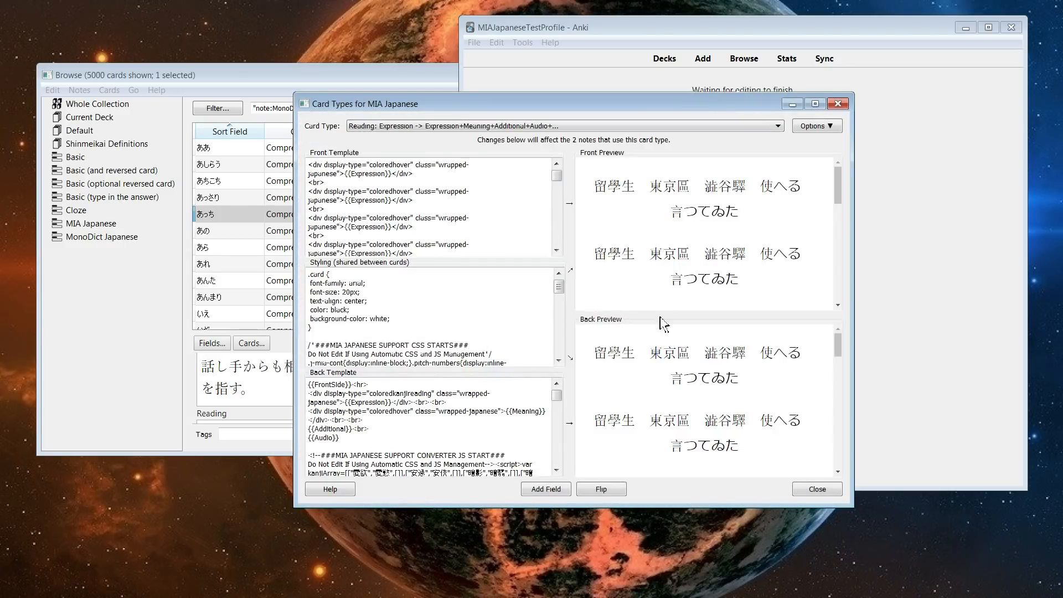
pyautogui.click(839, 105)
pyautogui.click(445, 260)
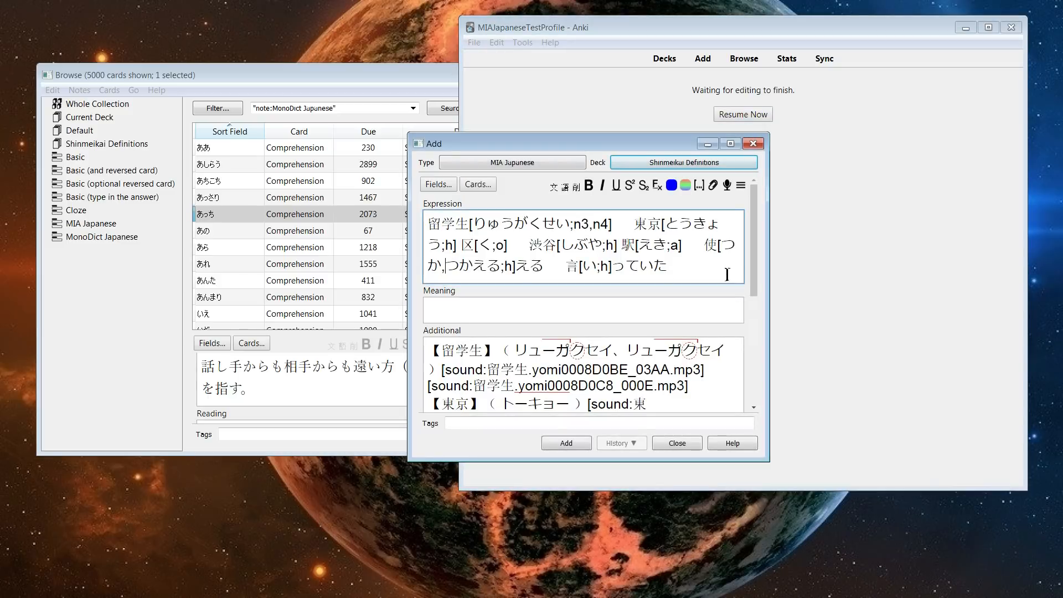
# Copy the annotated Expression text, discard the unsaved note and replace the あっち card's Expression with the copied text.
pyautogui.moveTo(723, 274); pyautogui.dragTo(230, 100)
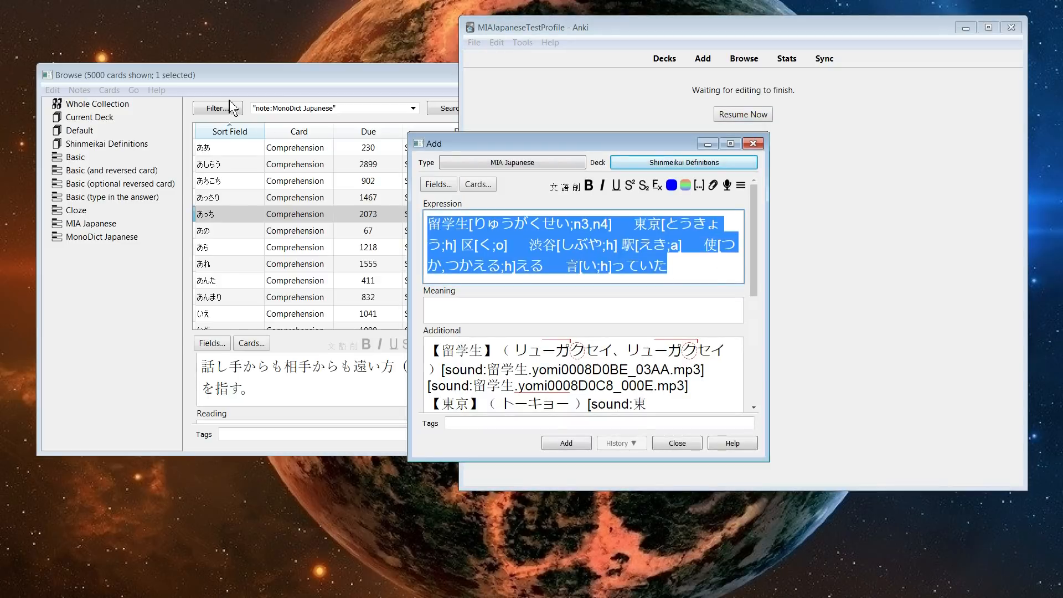
pyautogui.click(754, 144)
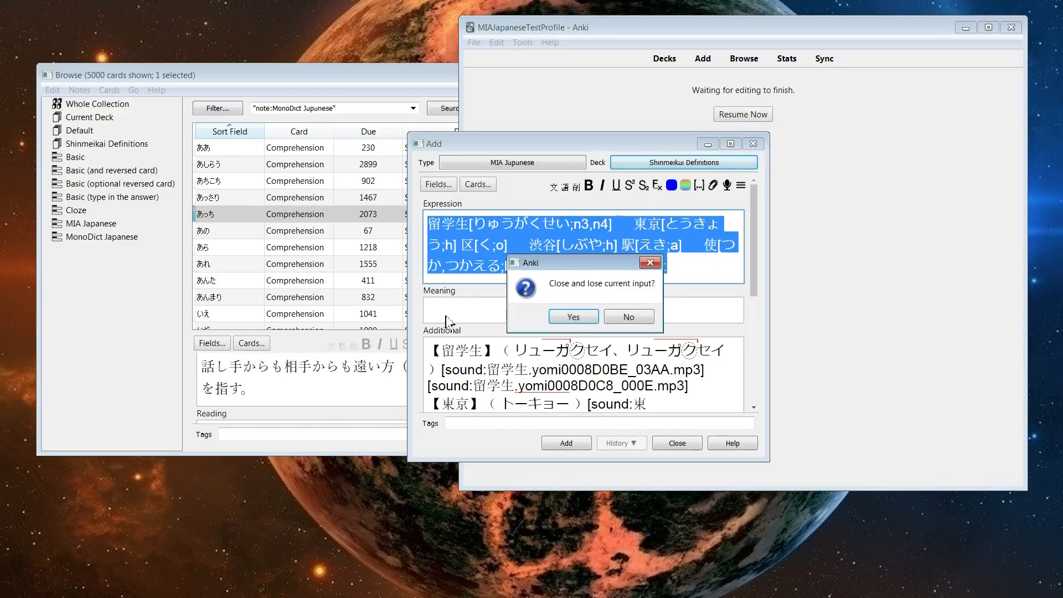
pyautogui.click(573, 317)
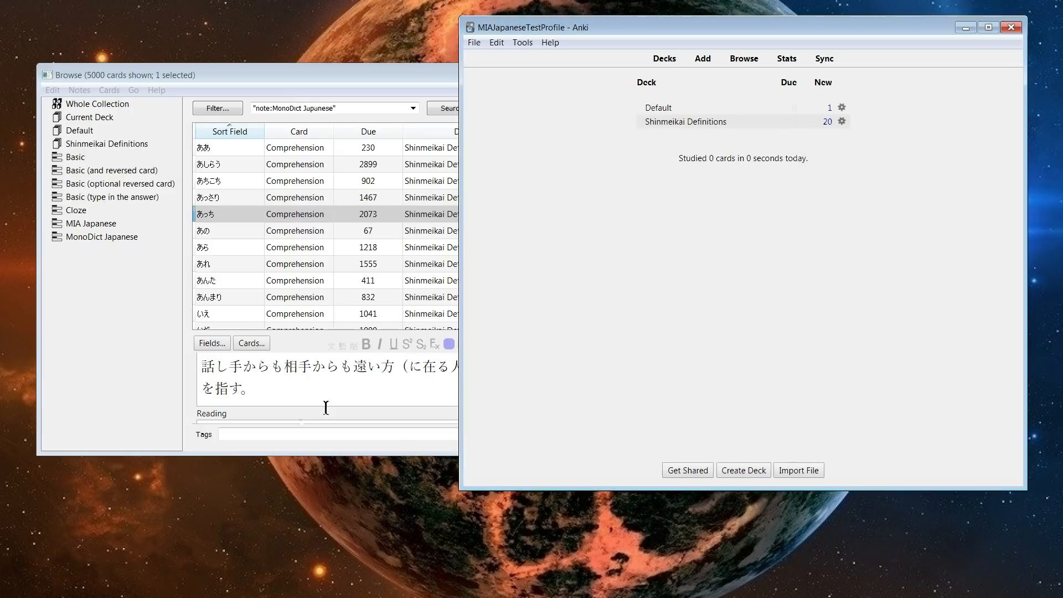
pyautogui.click(321, 391)
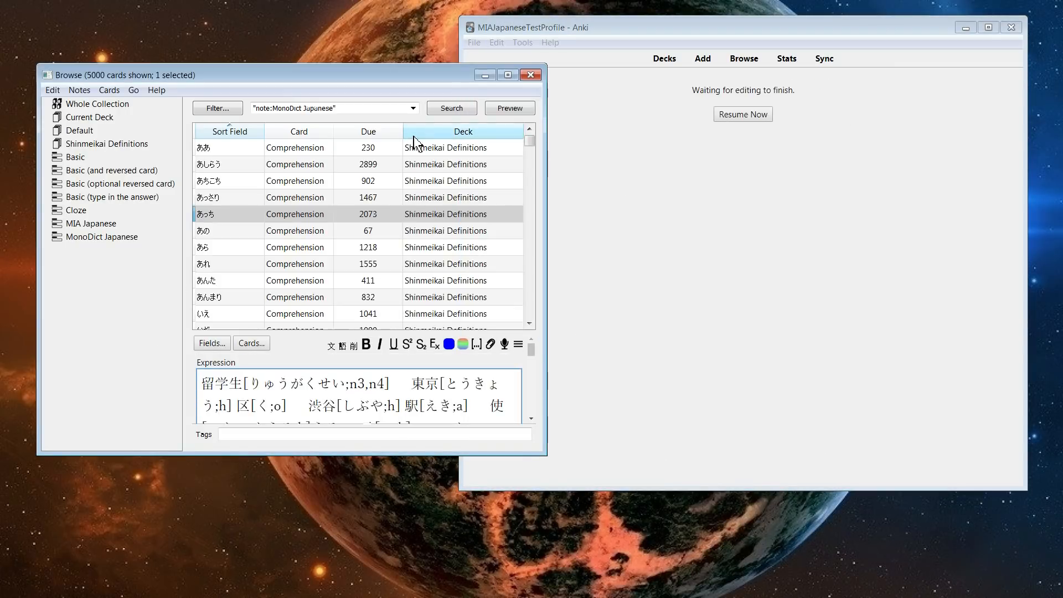
# Preview the あっち card and highlight the historical kana in 使へる and 言つてゐた.
pyautogui.click(507, 108)
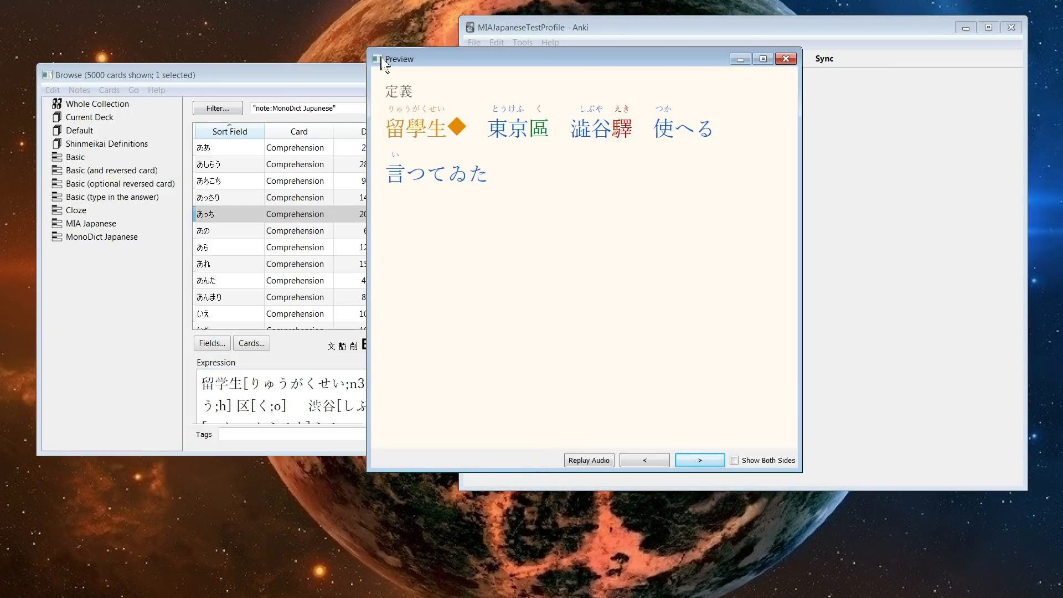
pyautogui.moveTo(390, 149)
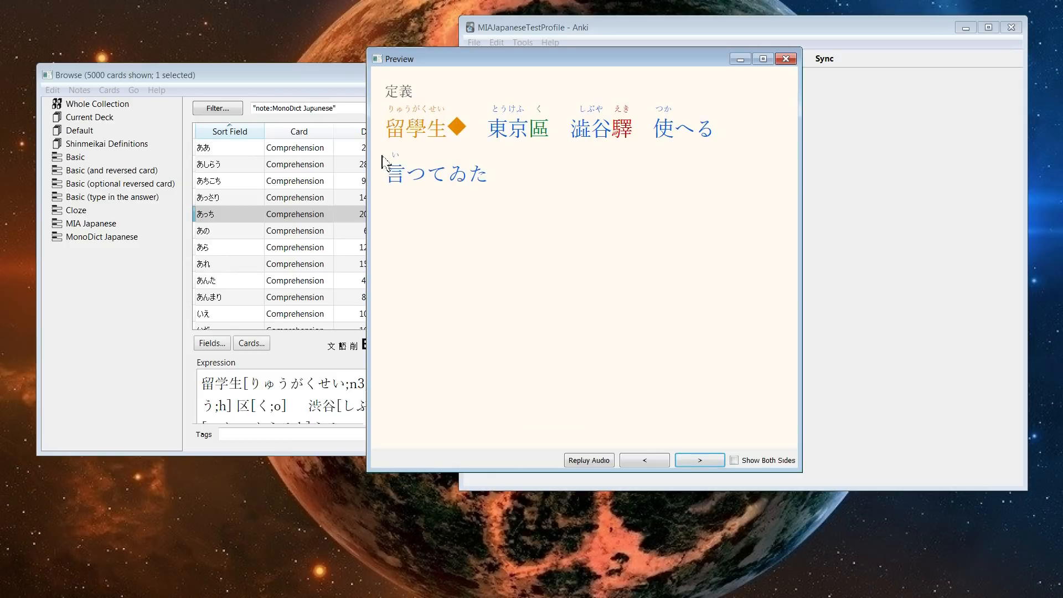
pyautogui.moveTo(416, 139)
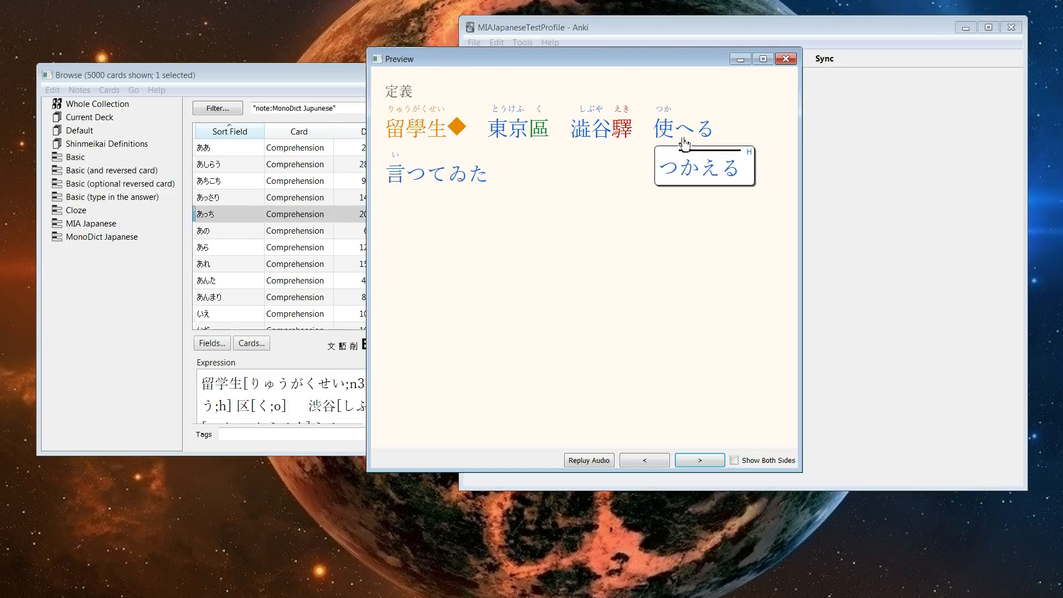
pyautogui.moveTo(664, 143)
pyautogui.moveTo(675, 136); pyautogui.dragTo(698, 136)
pyautogui.moveTo(722, 132); pyautogui.dragTo(681, 131)
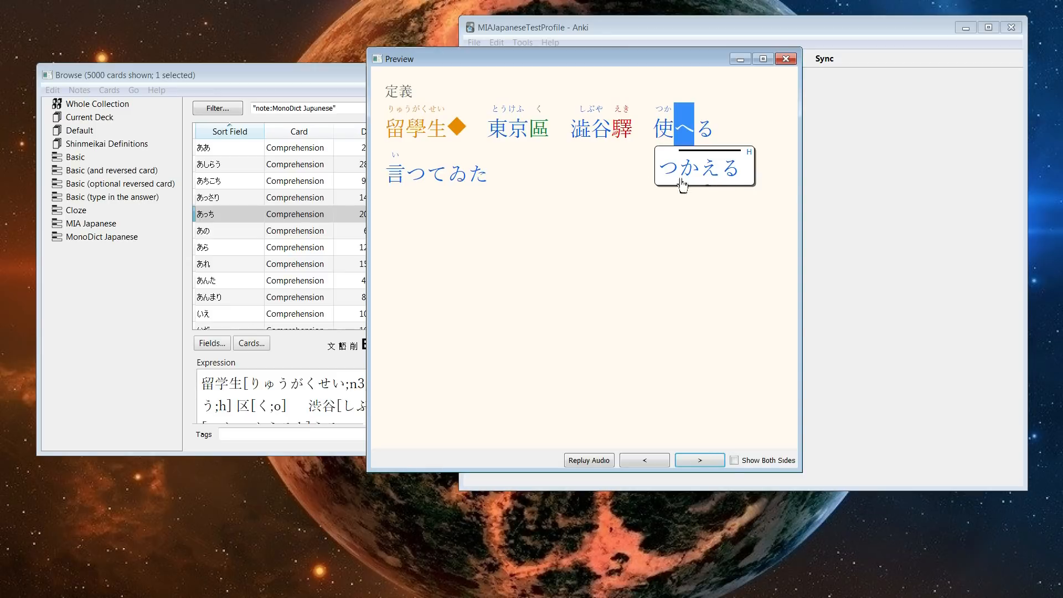
pyautogui.click(505, 197)
pyautogui.moveTo(517, 177); pyautogui.dragTo(417, 174)
# Go through the あしらう, あっさり, あら and あの cards with the preview open to examine their historical conversion, and return to あっち.
pyautogui.click(348, 165)
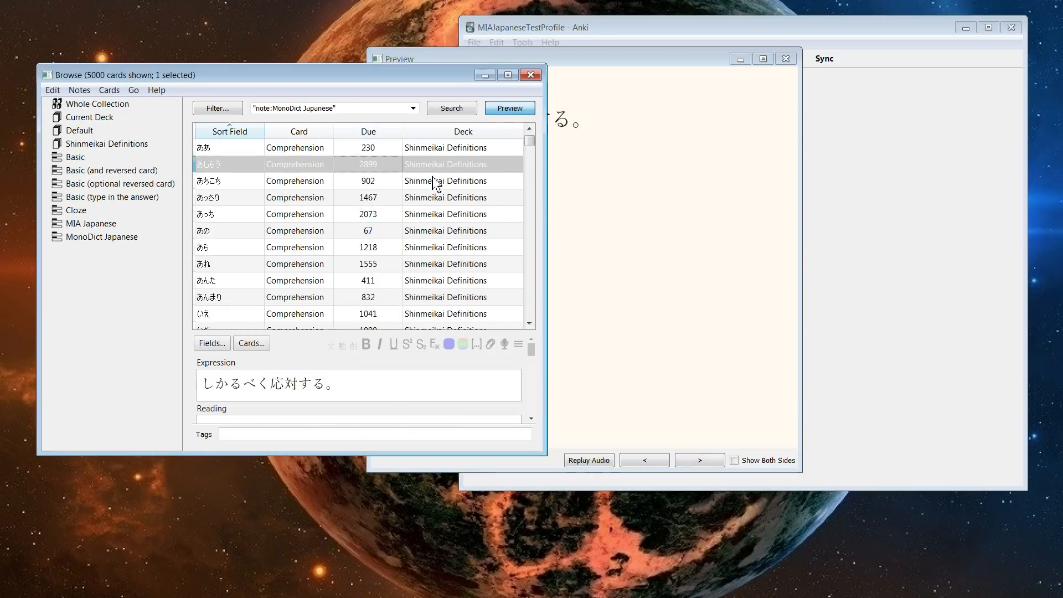
pyautogui.click(285, 198)
pyautogui.click(266, 246)
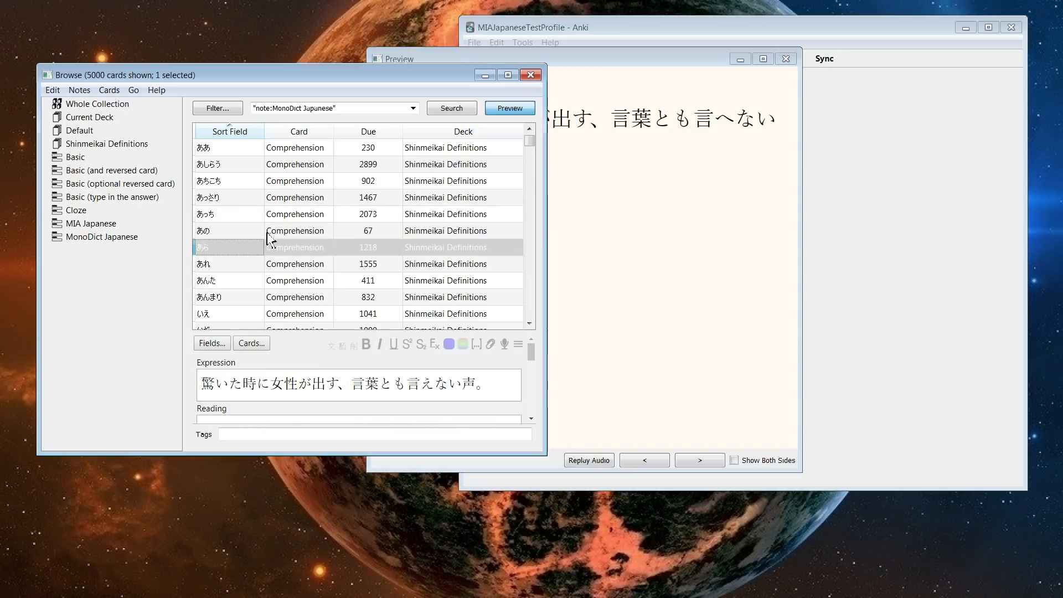
pyautogui.click(268, 231)
pyautogui.click(332, 217)
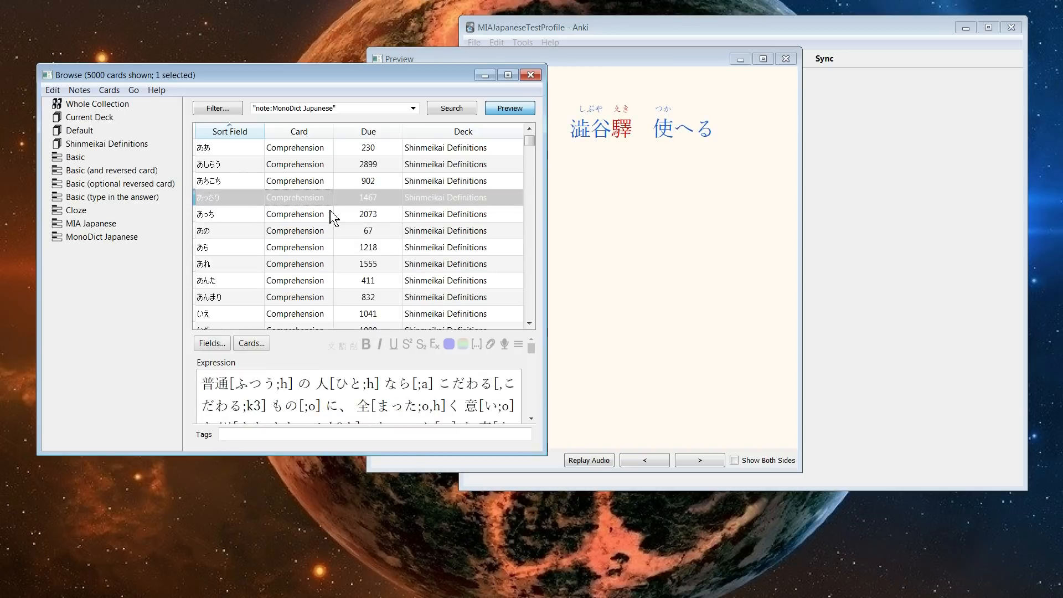
# Examine the pitch accent graphs of 留學生, 澁谷 and 言つてゐた in the あっち card preview.
pyautogui.click(658, 224)
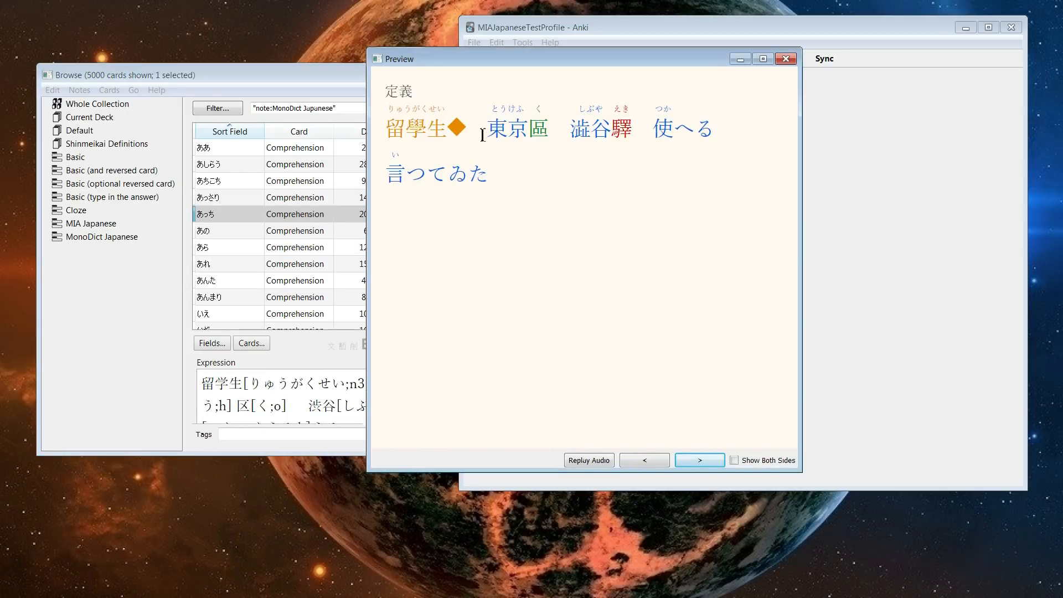
pyautogui.moveTo(598, 133)
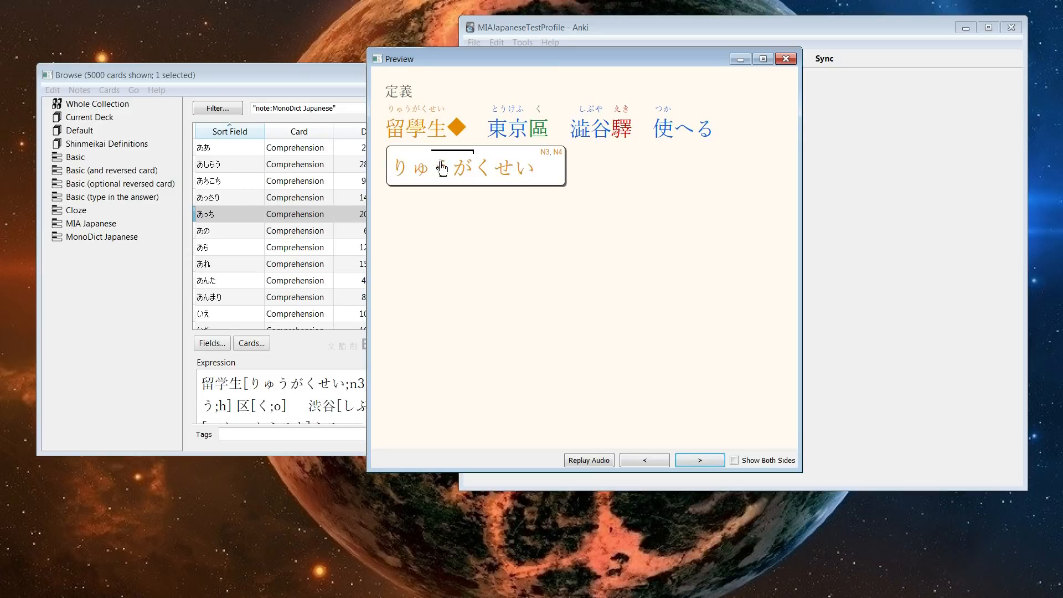
pyautogui.moveTo(675, 144)
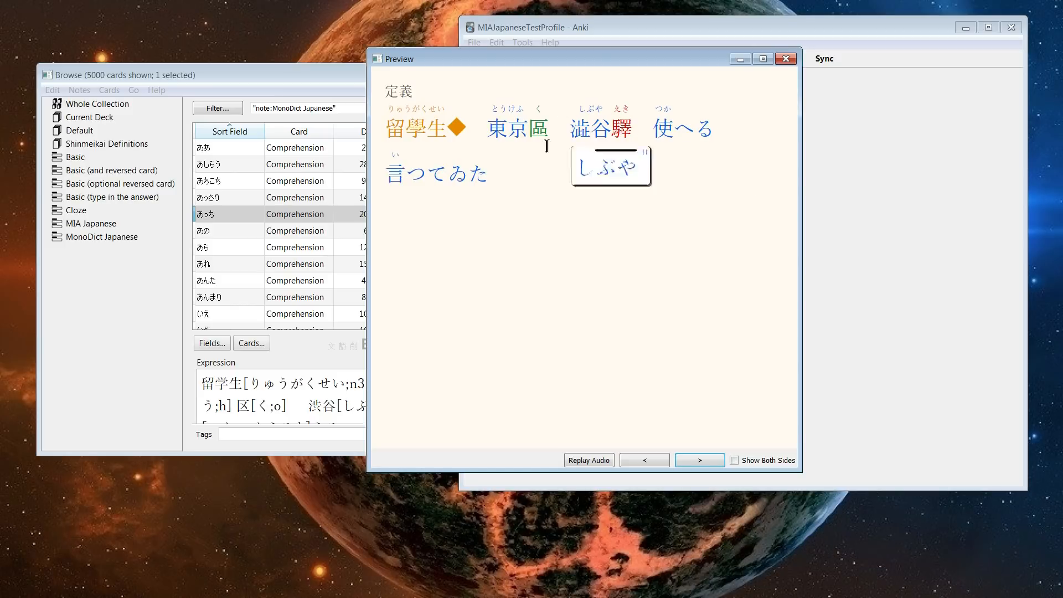
pyautogui.moveTo(421, 191)
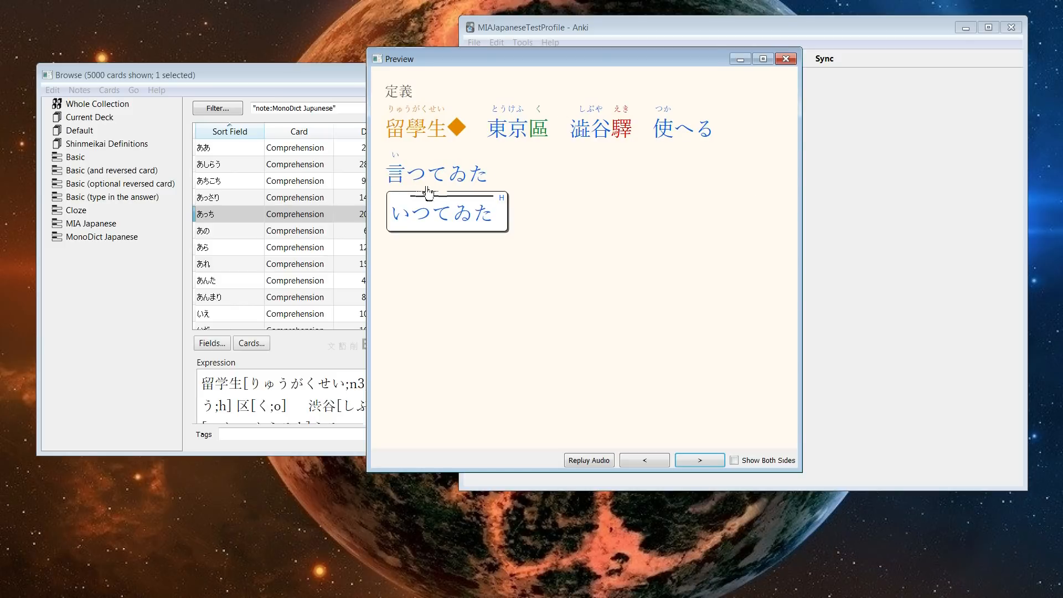
# Close the card preview and the card browser, and open the configuration of the MIA Japanese Support add-on.
pyautogui.press('Escape')
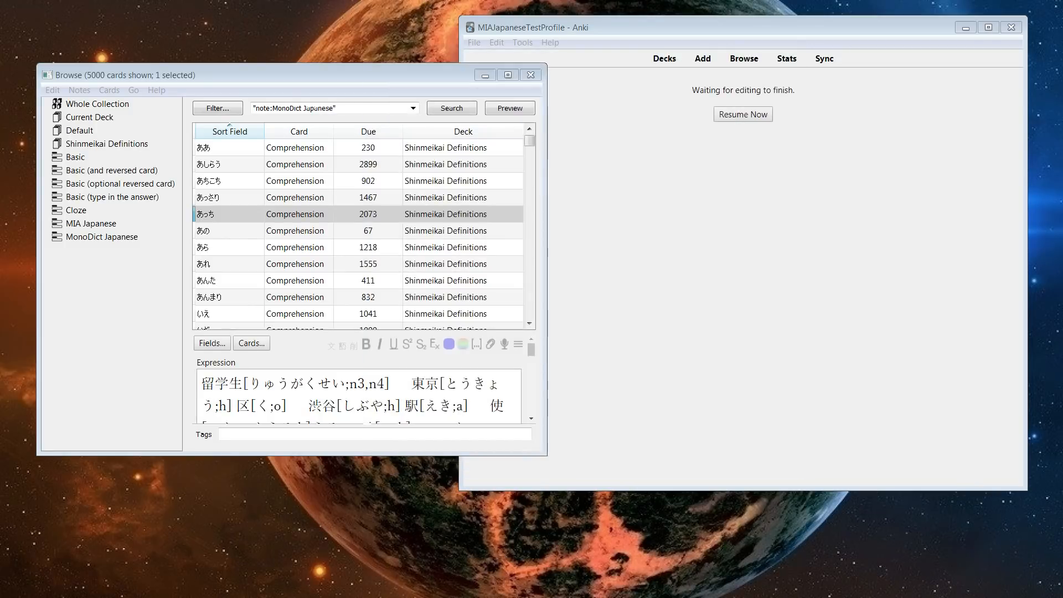
pyautogui.click(532, 75)
pyautogui.click(499, 44)
pyautogui.moveTo(525, 44)
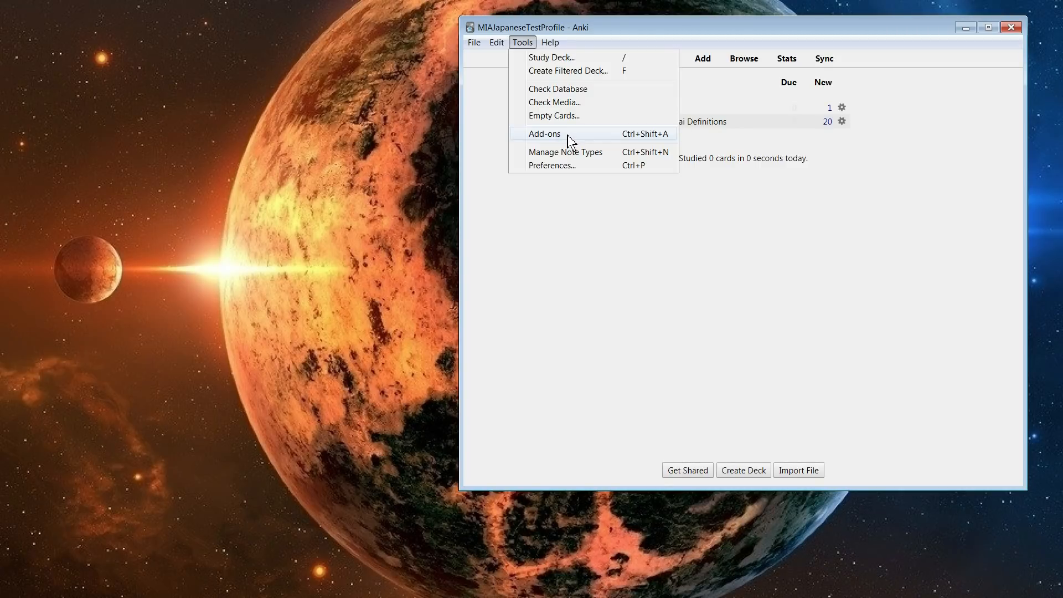
pyautogui.click(571, 135)
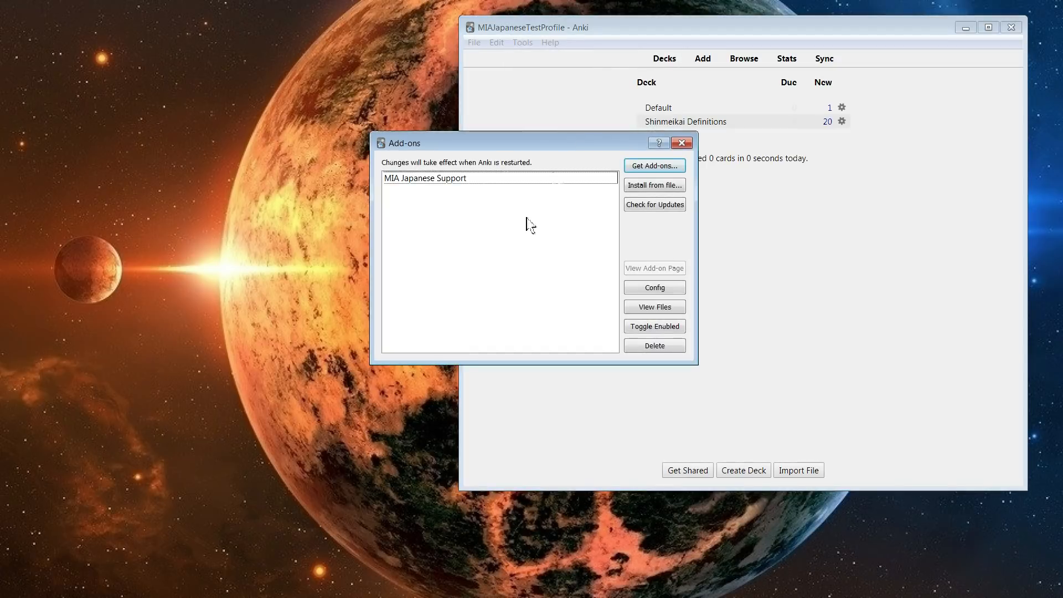
pyautogui.click(482, 181)
pyautogui.click(657, 288)
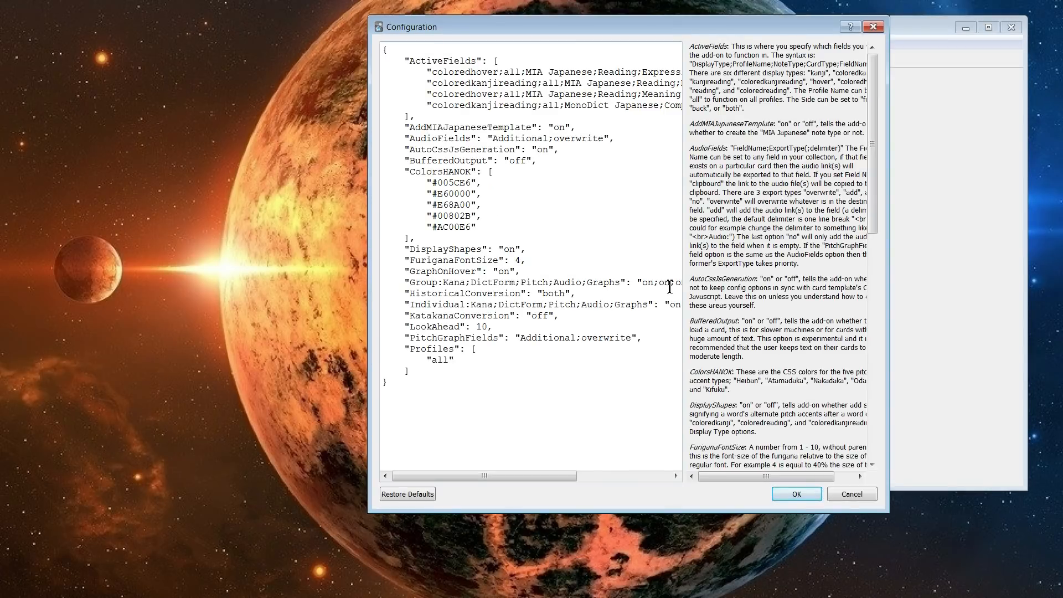
pyautogui.moveTo(371, 18); pyautogui.dragTo(124, 42)
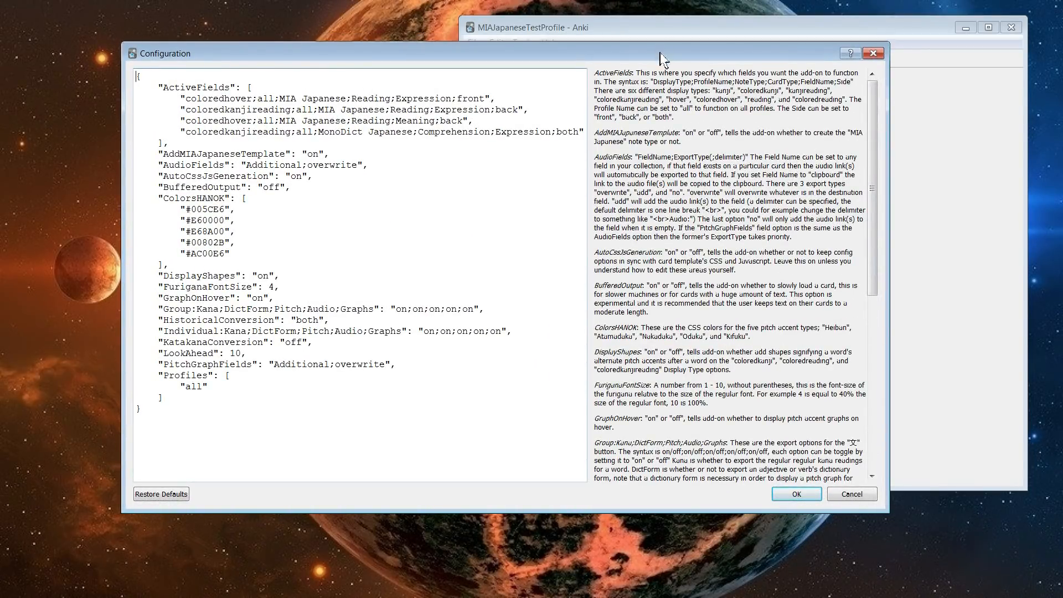
pyautogui.moveTo(660, 60); pyautogui.dragTo(737, 56)
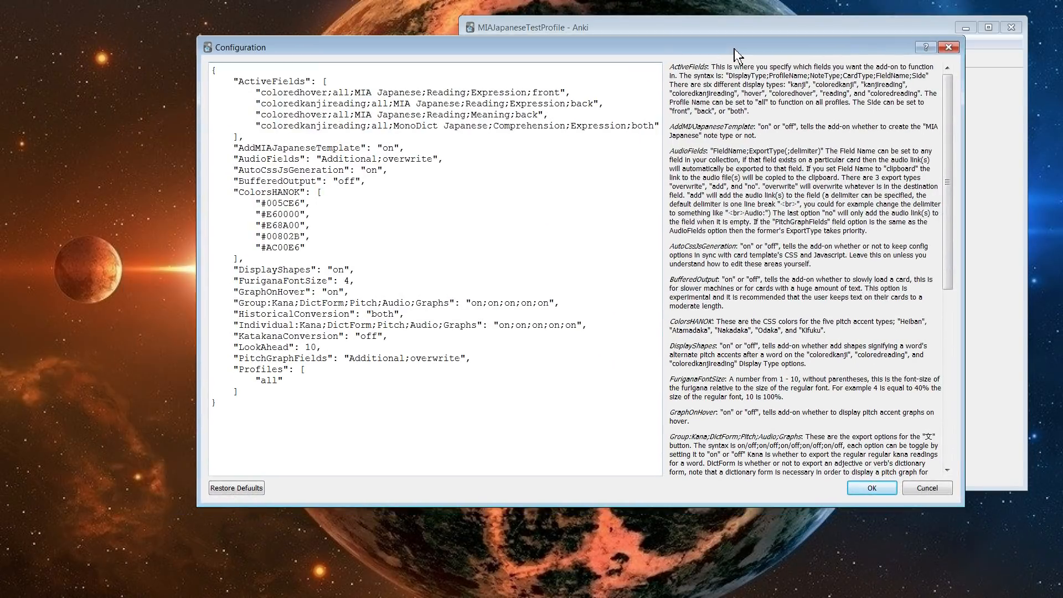
# Set the side of the MonoDict Japanese Expression entry in ActiveFields to front and add a copy of that entry below it.
pyautogui.doubleClick(637, 126)
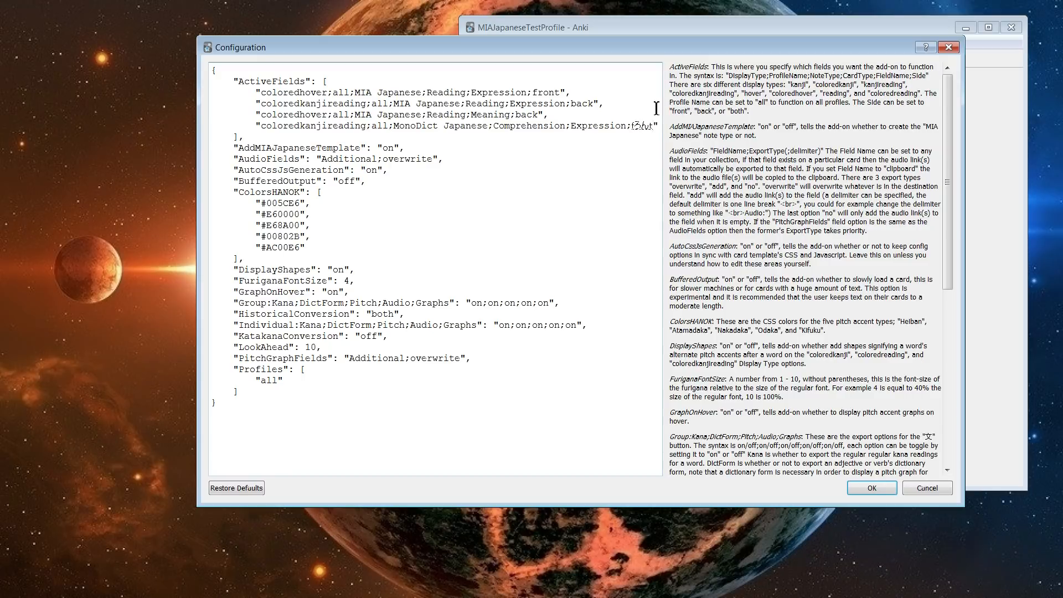
pyautogui.write('front')
pyautogui.moveTo(256, 127); pyautogui.dragTo(679, 128)
pyautogui.hotkey('ctrl', 'c')
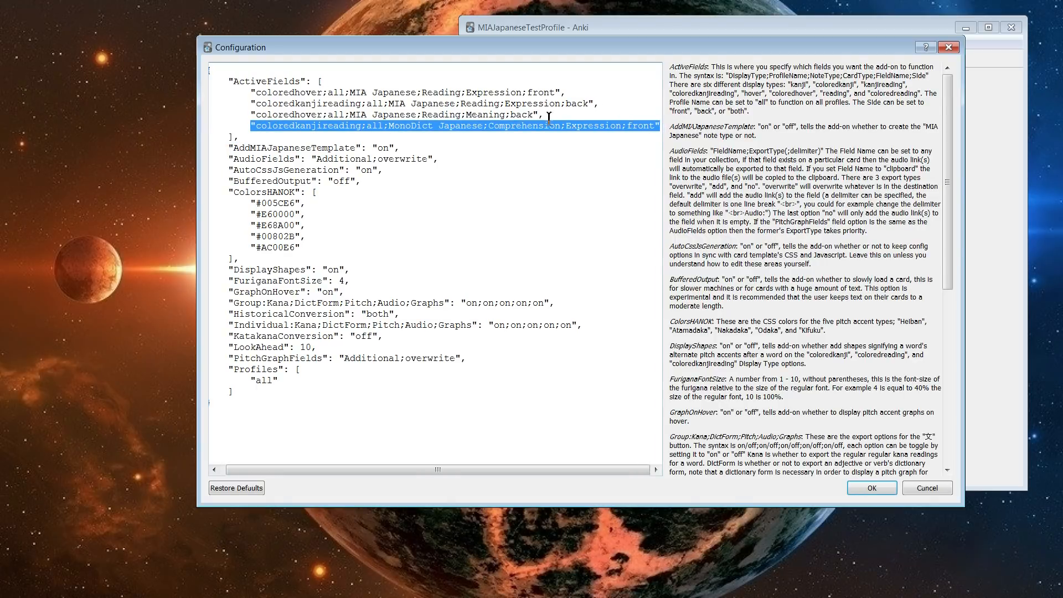
pyautogui.press('Up')
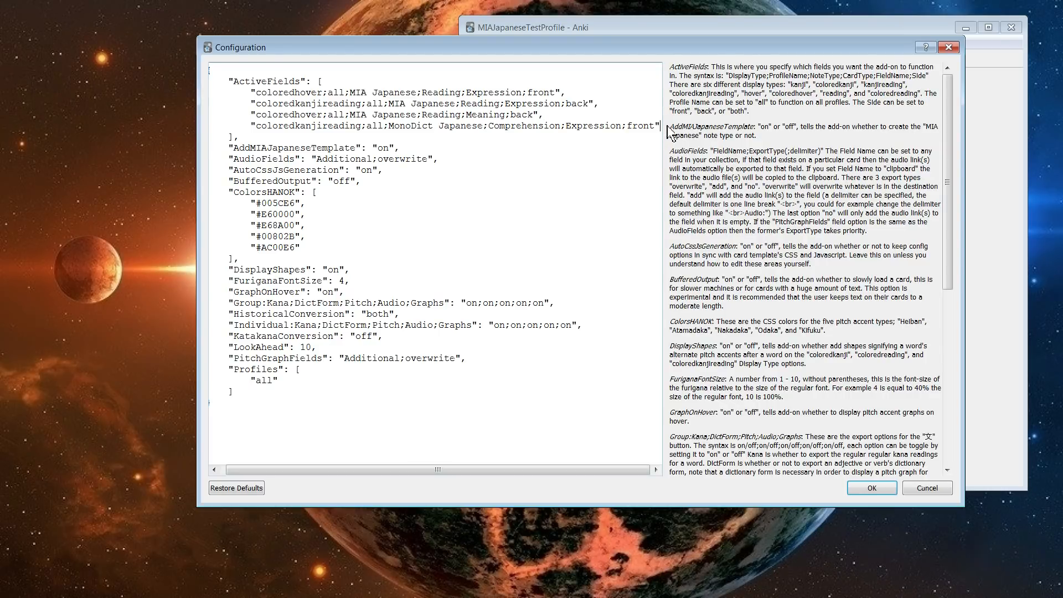
pyautogui.write(',')
pyautogui.press('Return')
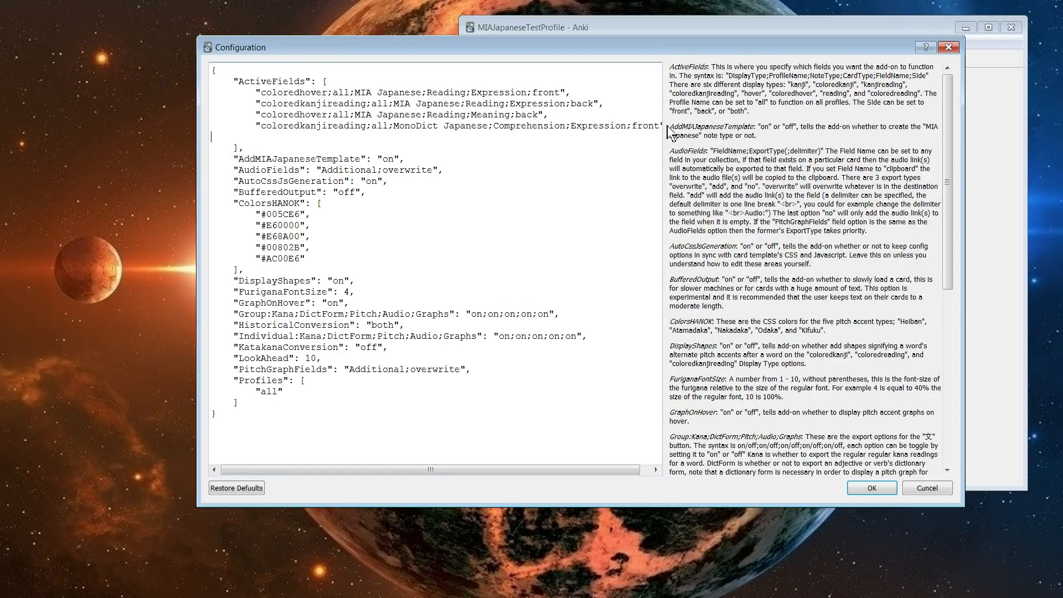
pyautogui.hotkey('ctrl', 'v')
pyautogui.click(216, 137)
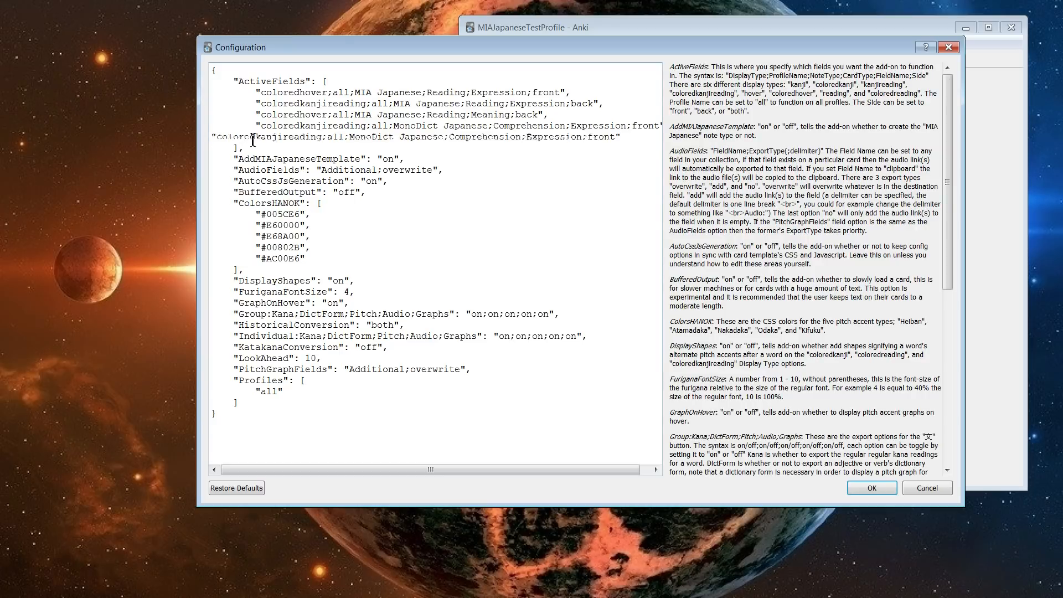
# Change the display type of the first MonoDict Japanese entry to coloredhover, save the configuration and close the add-on list.
pyautogui.moveTo(300, 127); pyautogui.dragTo(371, 125)
pyautogui.write('hover')
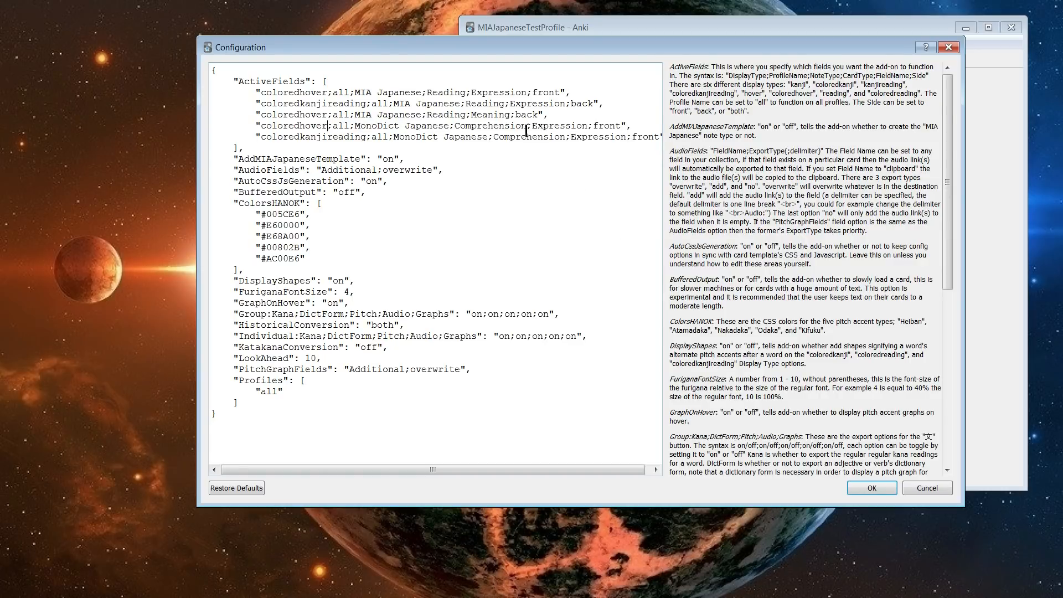
pyautogui.click(872, 489)
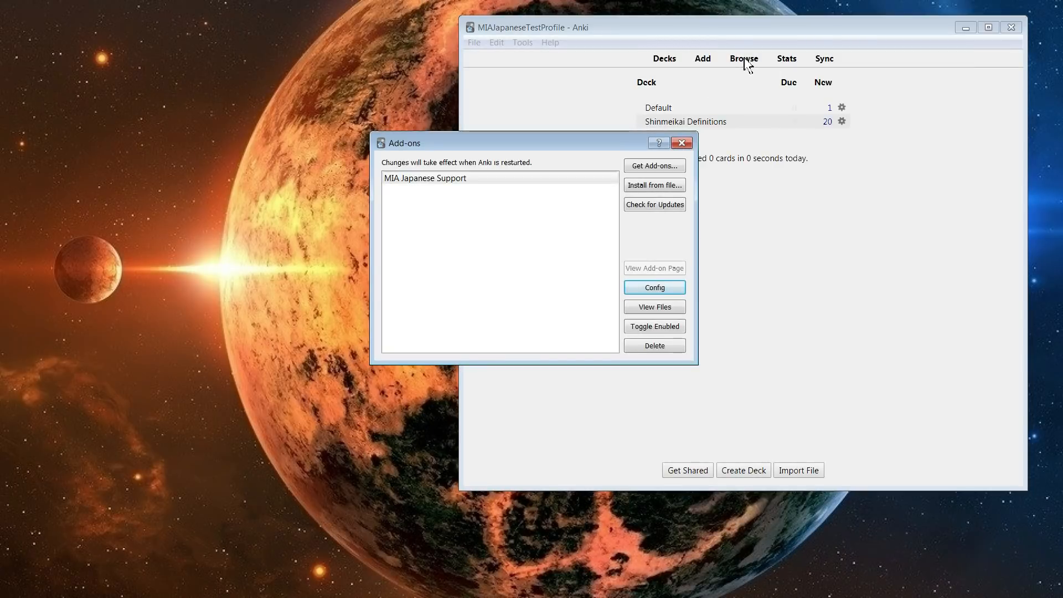
pyautogui.click(682, 143)
# Look through the fields of a MonoDict Japanese note in the card browser to examine their names.
pyautogui.click(748, 59)
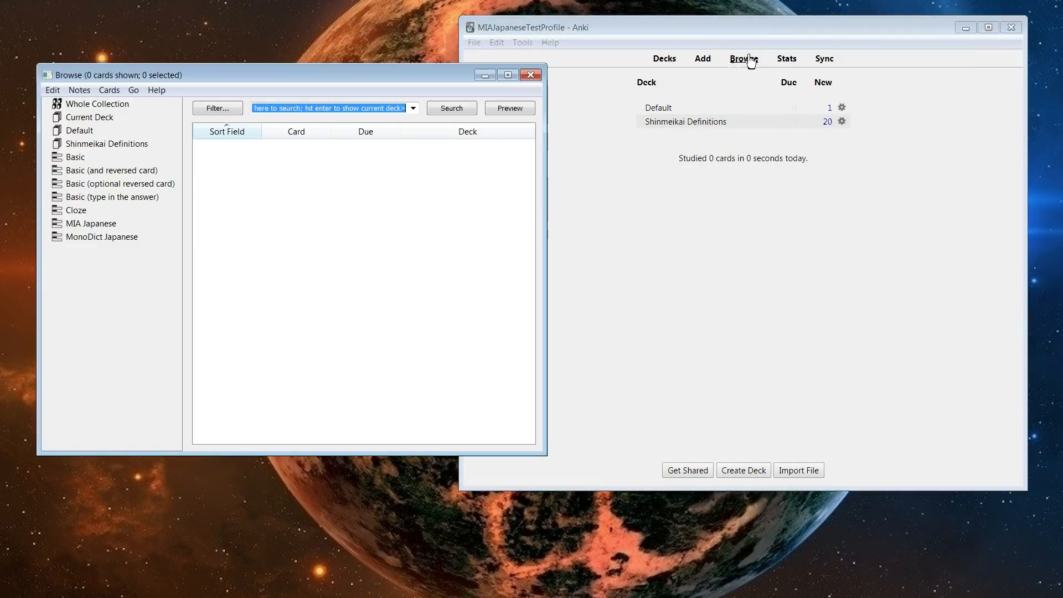
pyautogui.click(123, 237)
pyautogui.scroll(-2, 292, 354)
pyautogui.scroll(2, 292, 371)
pyautogui.scroll(-2, 292, 382)
pyautogui.scroll(-4, 292, 389)
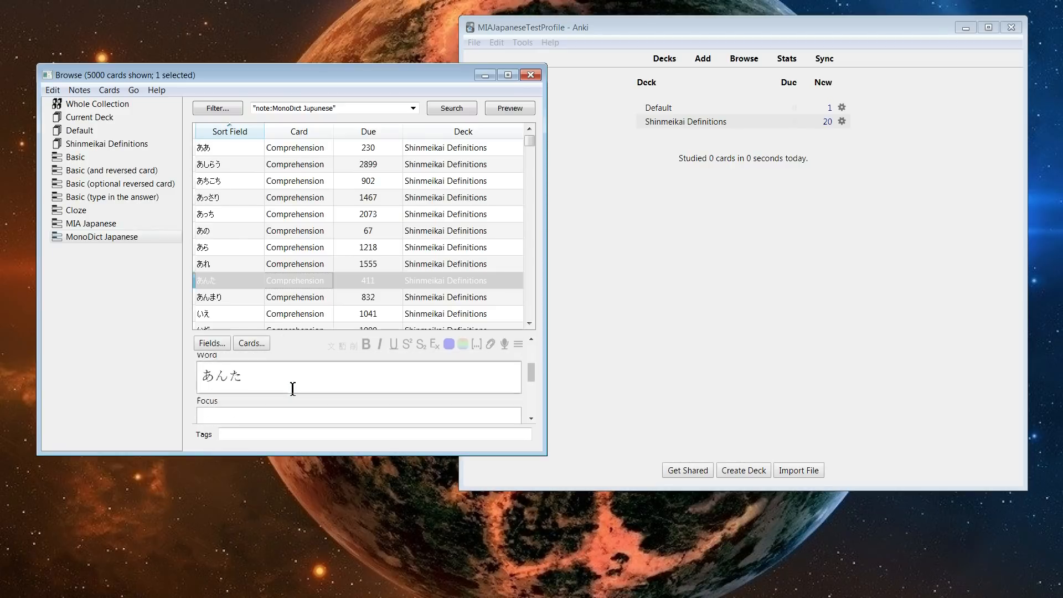
pyautogui.scroll(2, 293, 389)
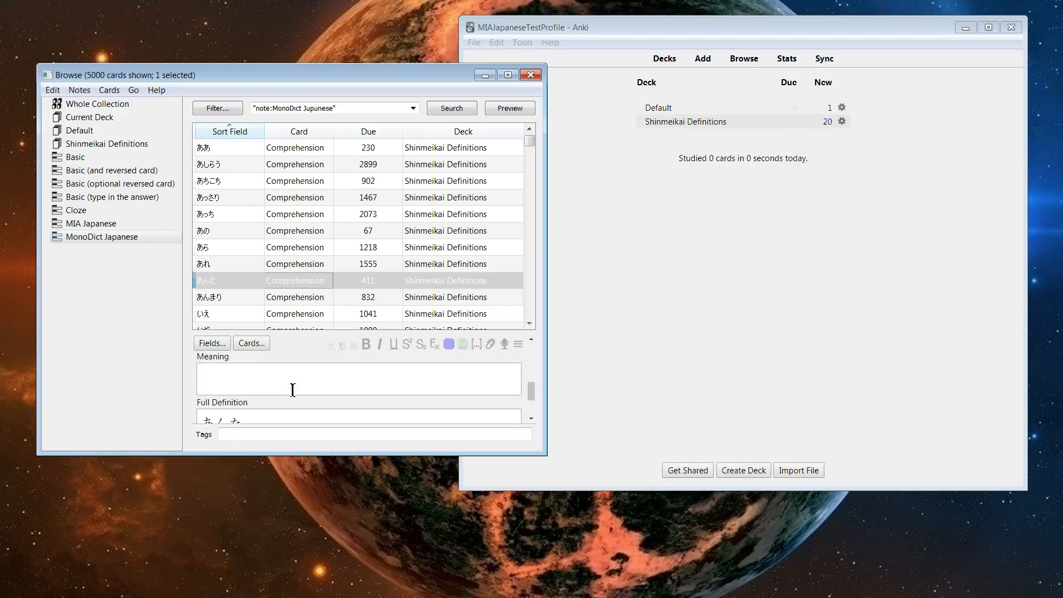
pyautogui.scroll(-1, 291, 394)
pyautogui.click(531, 74)
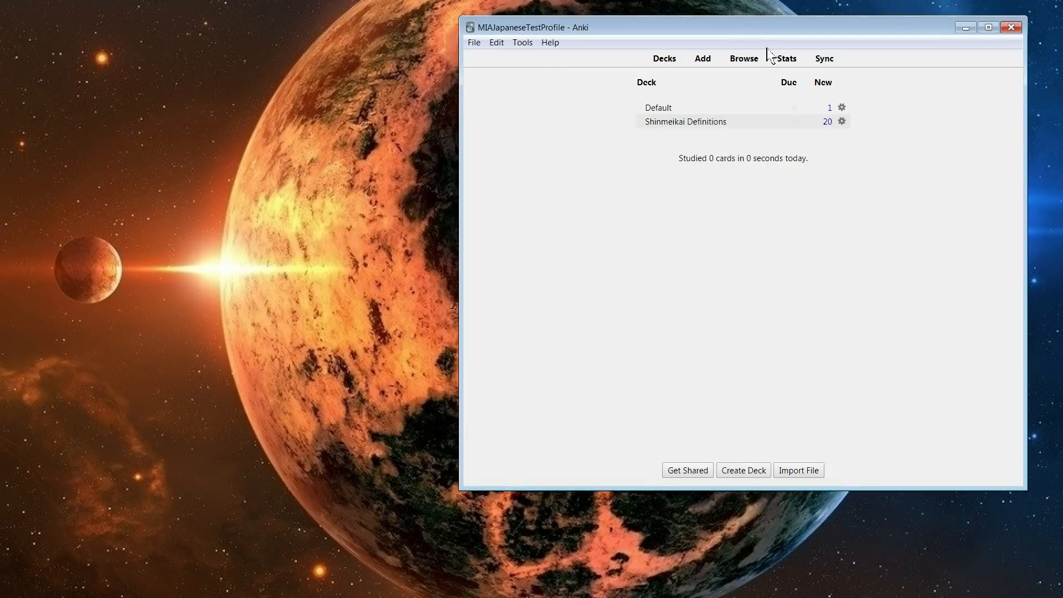
pyautogui.click(744, 58)
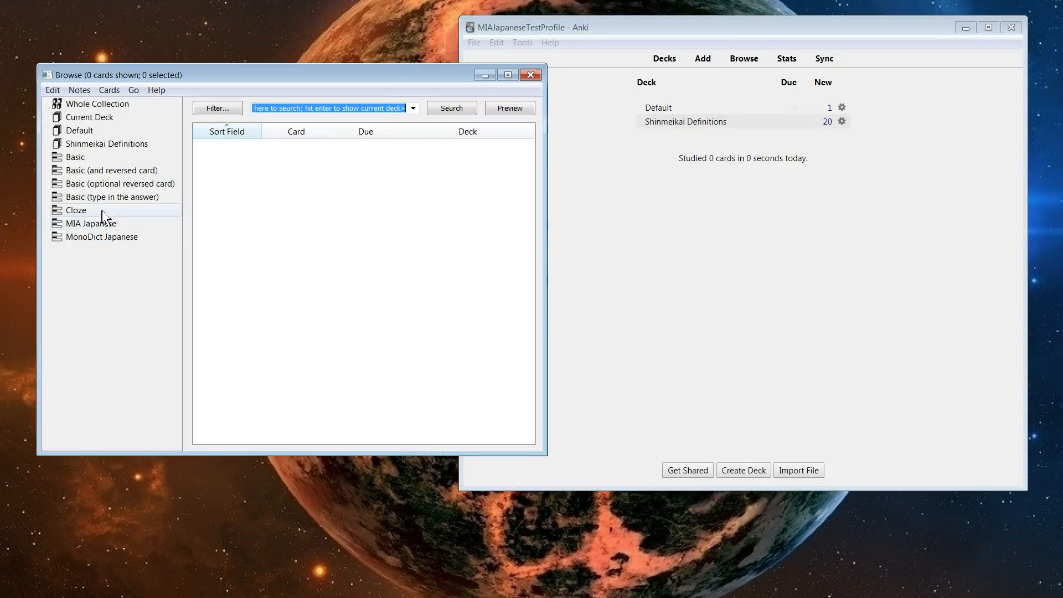
pyautogui.click(108, 227)
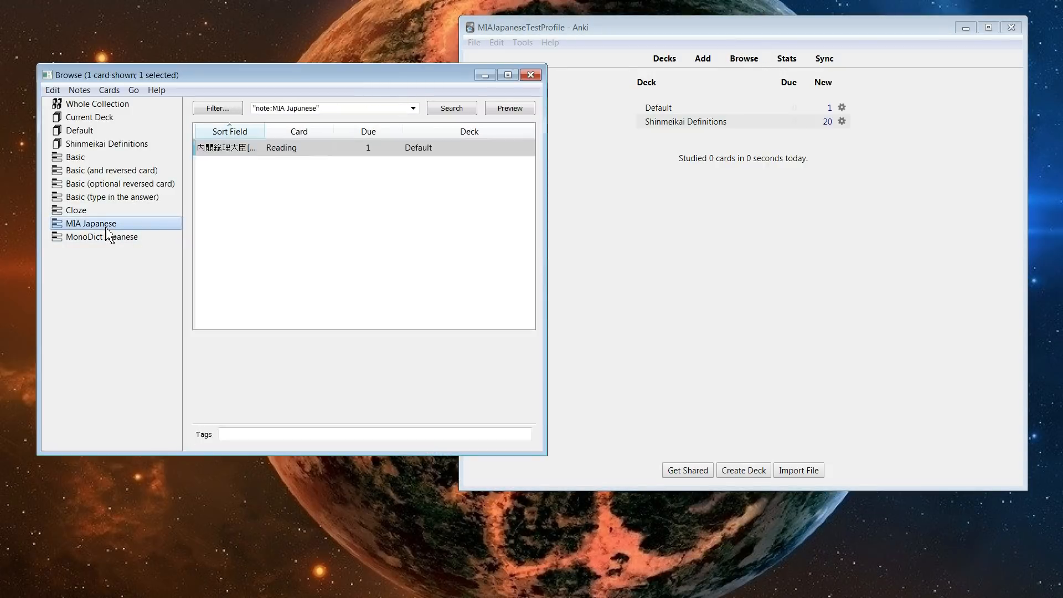
pyautogui.click(531, 74)
pyautogui.click(523, 42)
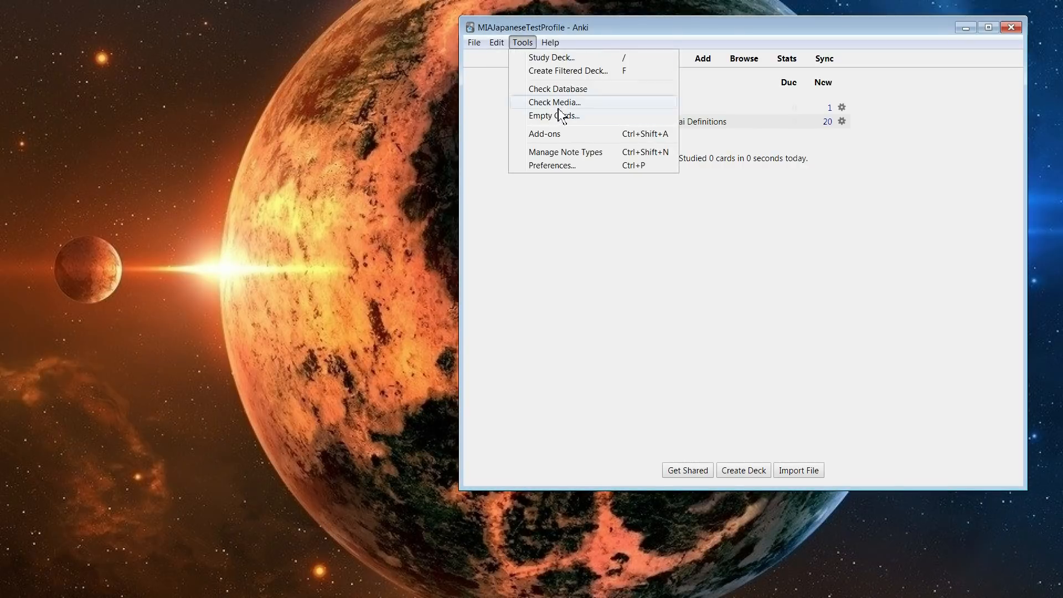
pyautogui.click(552, 134)
pyautogui.click(681, 143)
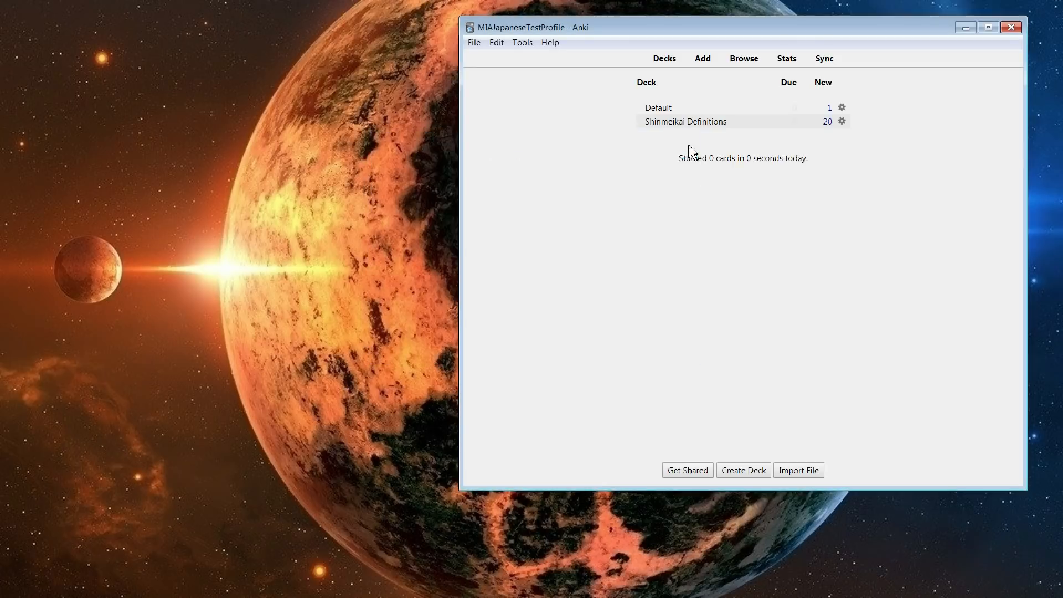
# List the MonoDict Japanese notes in the card browser and look up the Full Definition field of the ああ note.
pyautogui.click(743, 58)
pyautogui.click(100, 237)
pyautogui.scroll(-1, 408, 277)
pyautogui.scroll(-5, 350, 390)
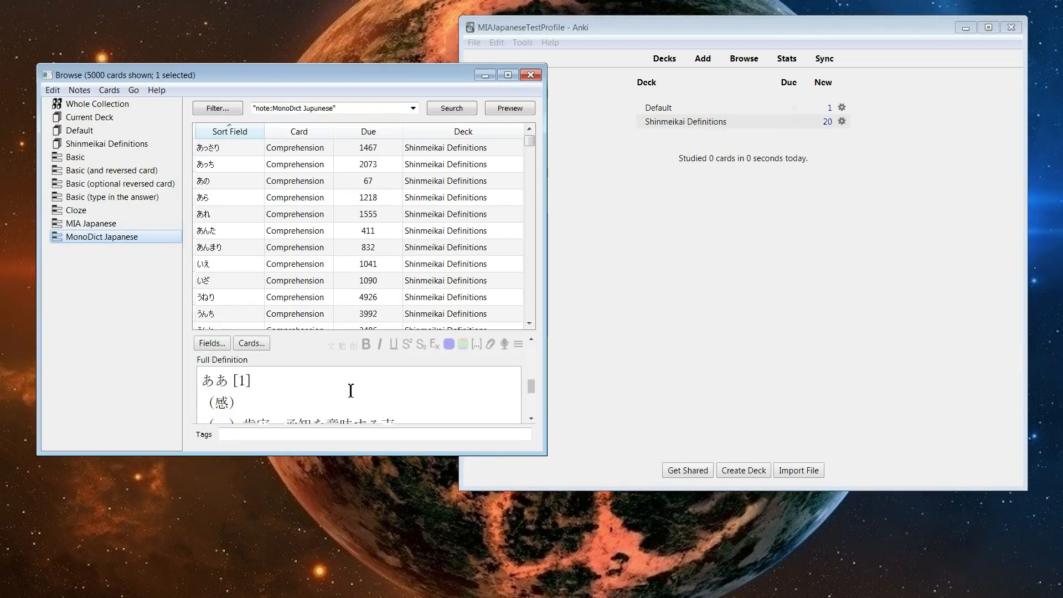
# Reopen the MIA Japanese Support configuration while leaving the card browser open.
pyautogui.click(522, 42)
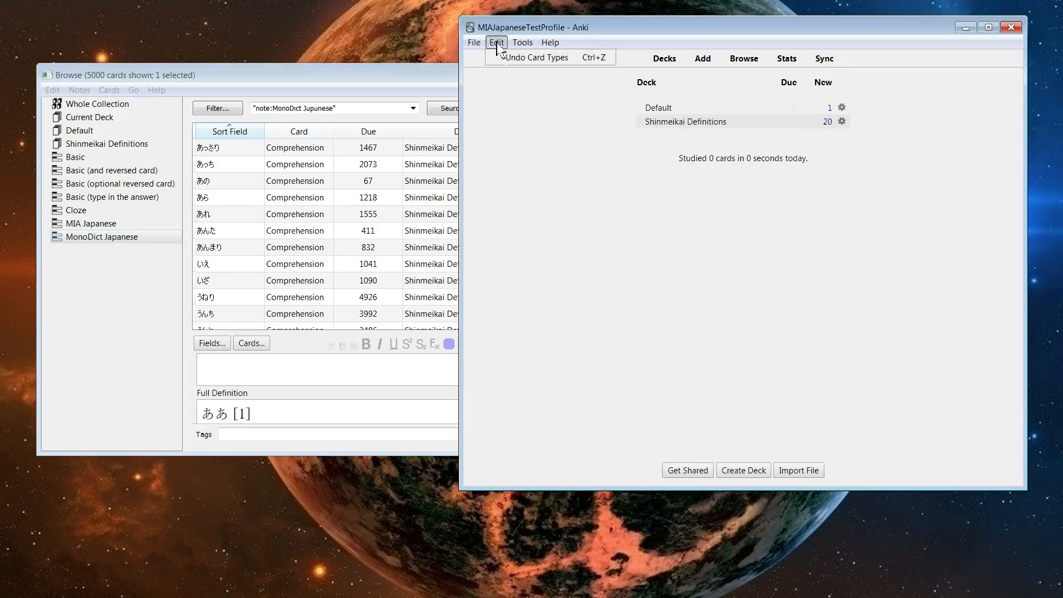
pyautogui.click(545, 135)
pyautogui.click(491, 178)
pyautogui.click(652, 285)
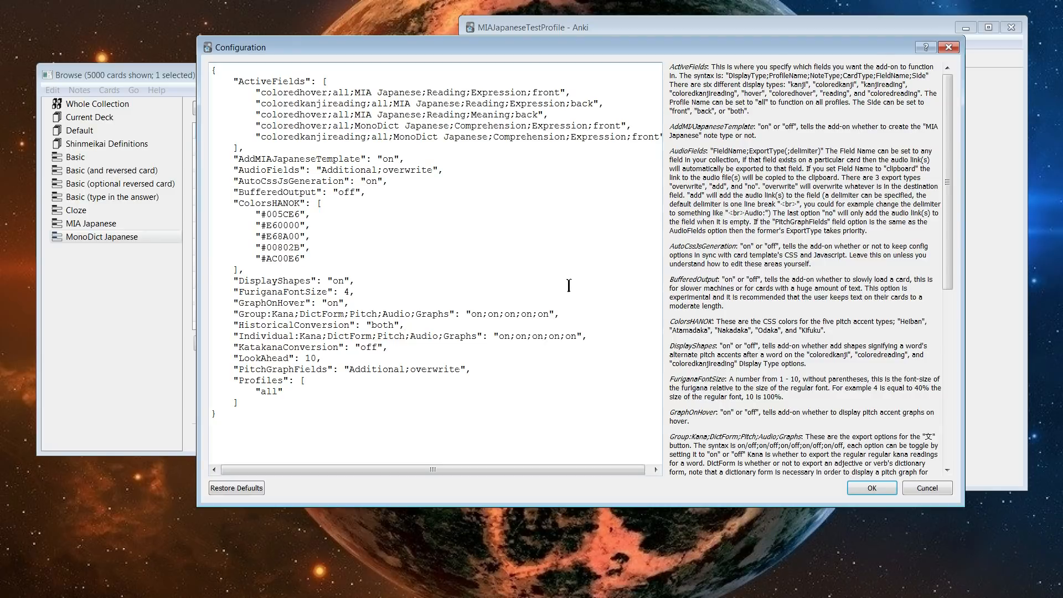
pyautogui.moveTo(576, 313); pyautogui.dragTo(353, 314)
pyautogui.click(429, 289)
# Set the coloredkanjireading MonoDict Japanese entry's side to back and add an indented copy of its original front version below it.
pyautogui.moveTo(257, 138); pyautogui.dragTo(671, 136)
pyautogui.hotkey('ctrl', 'c')
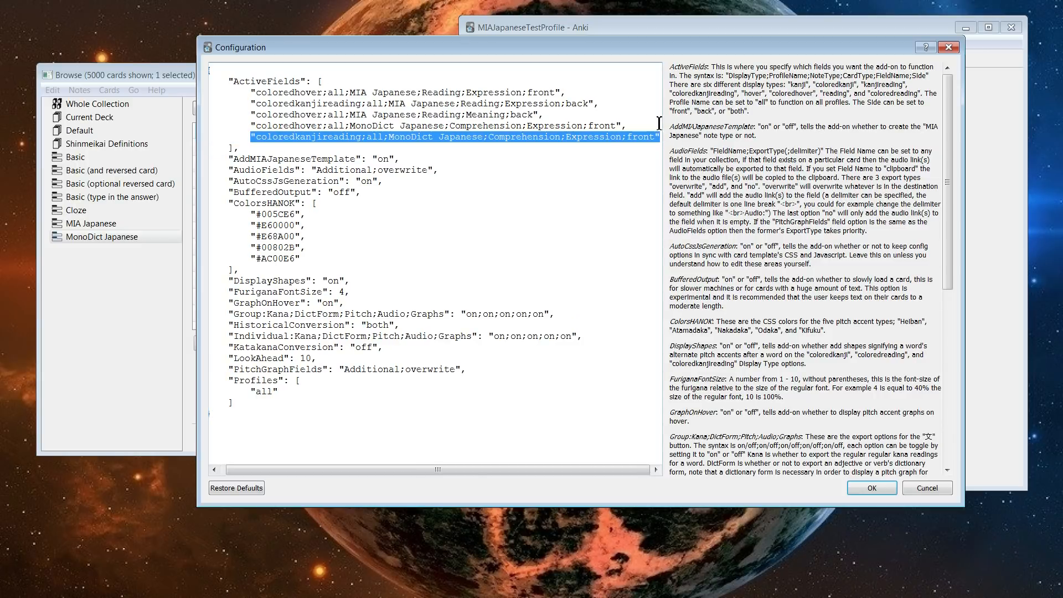
pyautogui.click(660, 123)
pyautogui.moveTo(627, 138); pyautogui.dragTo(656, 138)
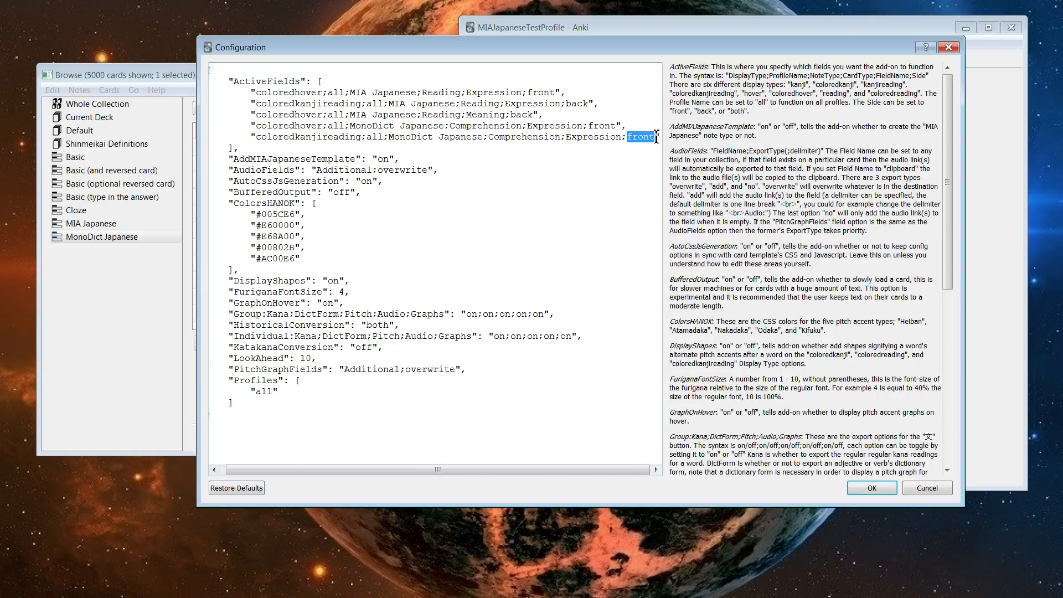
pyautogui.write('back"')
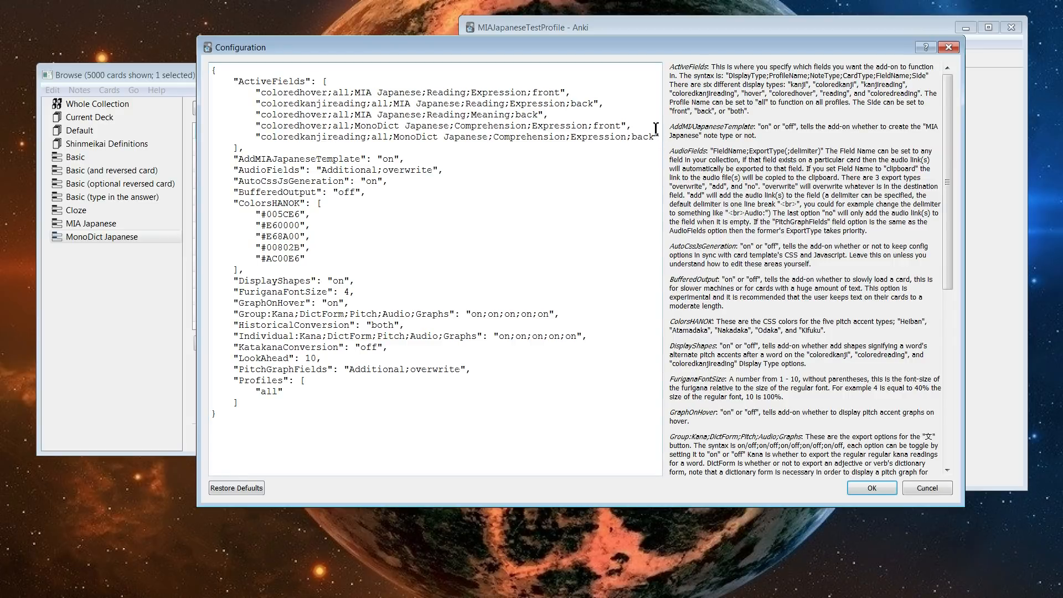
pyautogui.write(',')
pyautogui.press('Return')
pyautogui.hotkey('ctrl', 'v')
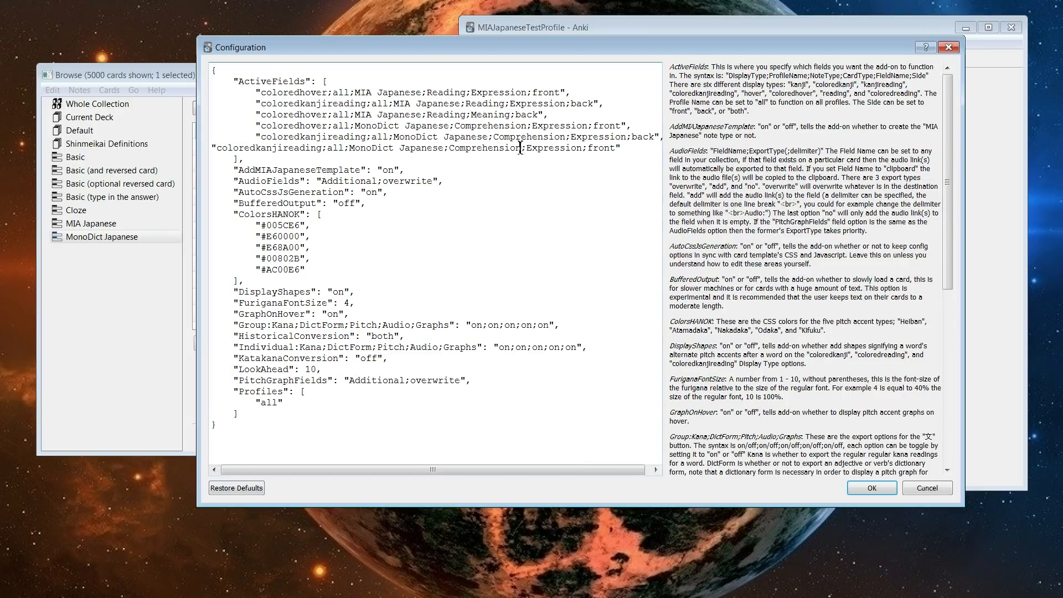
pyautogui.press('Tab')
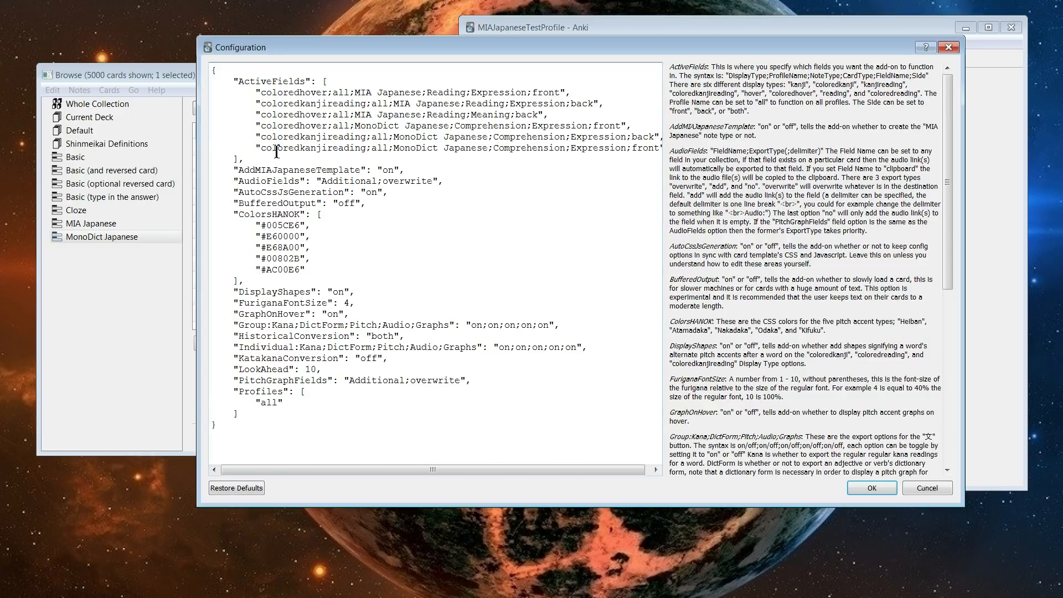
# Change the new last ActiveFields entry to display type coloredhover, field Full Definition and side back.
pyautogui.moveTo(303, 150); pyautogui.dragTo(370, 150)
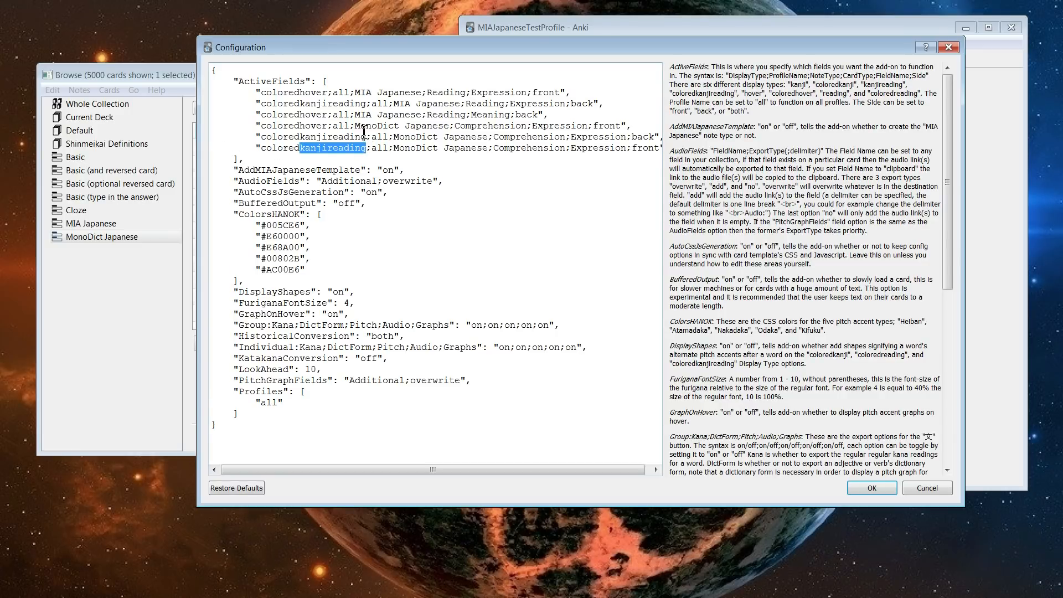
pyautogui.write('hover')
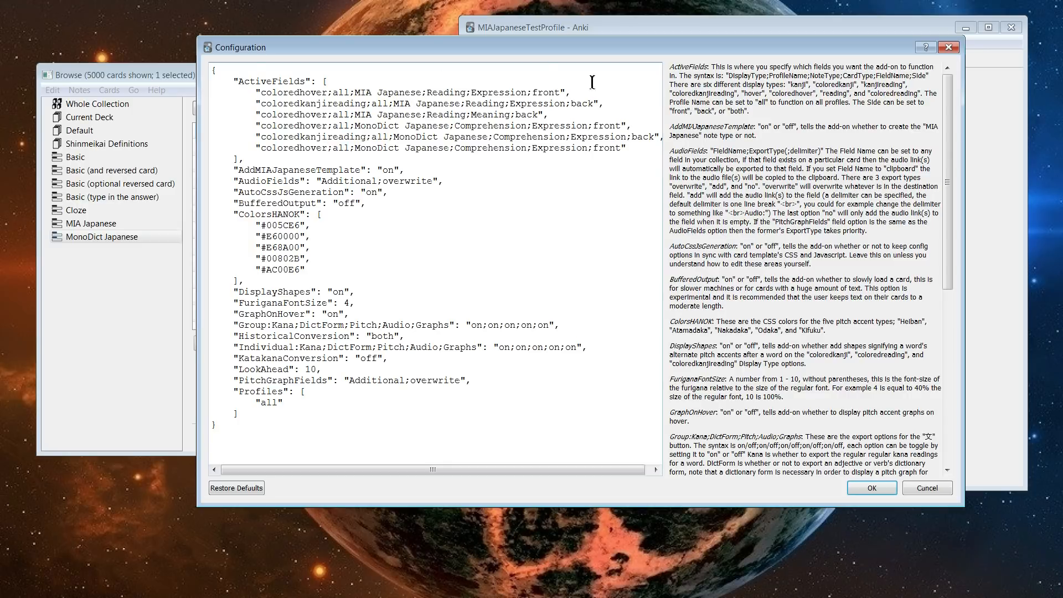
pyautogui.moveTo(534, 148); pyautogui.dragTo(590, 149)
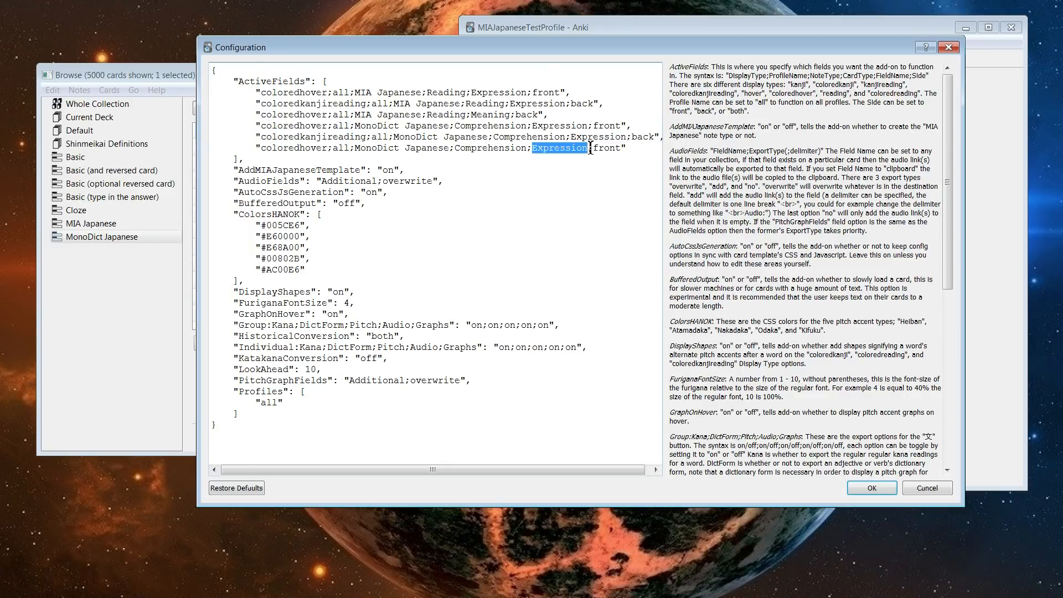
pyautogui.press('BackSpace')
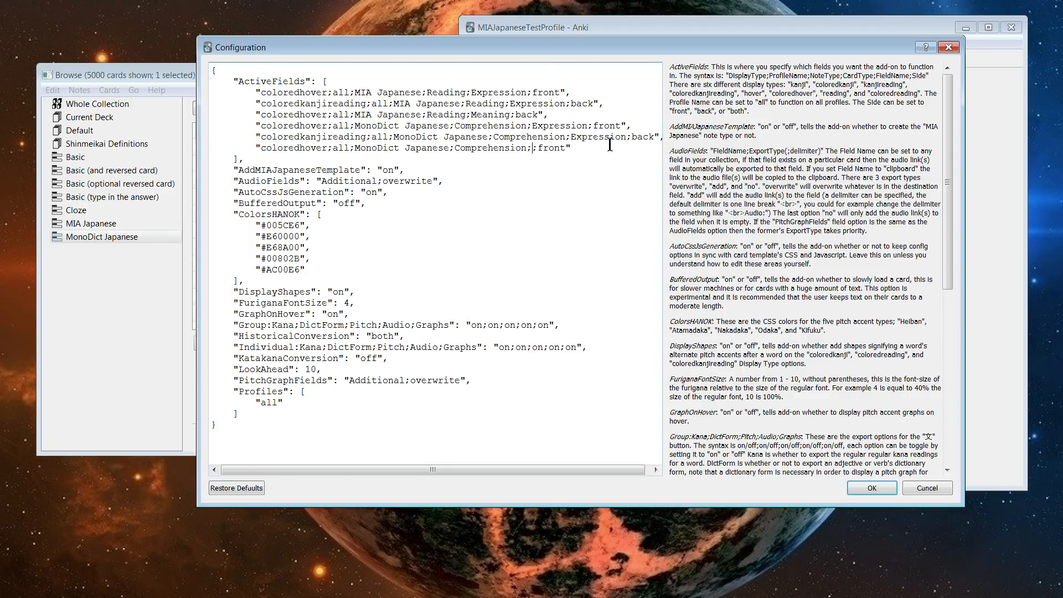
pyautogui.write('Full Definition')
pyautogui.moveTo(621, 149); pyautogui.dragTo(646, 153)
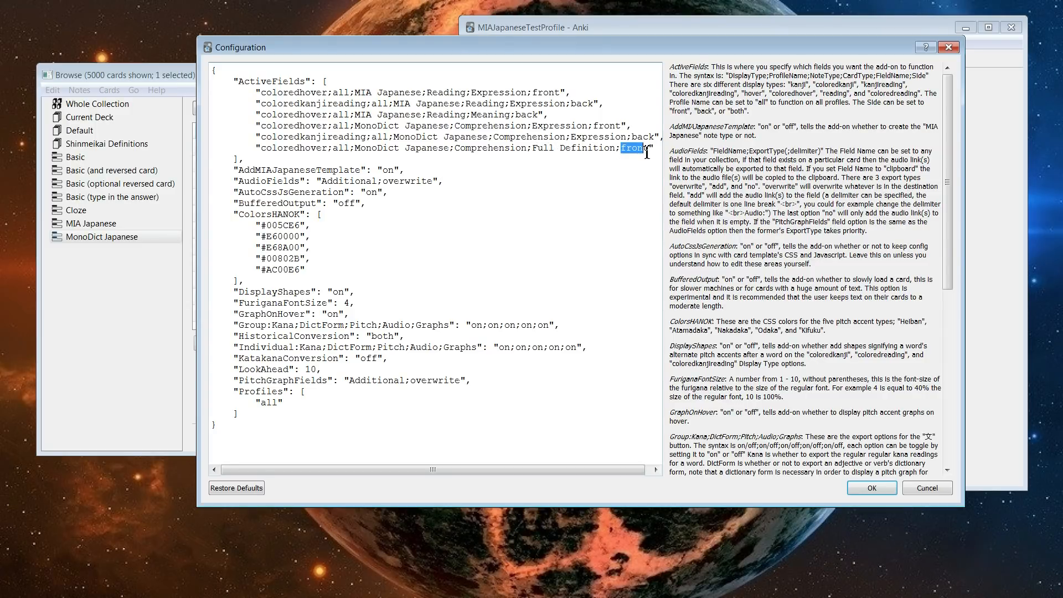
pyautogui.write('back')
# Set HistoricalConversion to off and turn off Audio and Graphs in the Group export setting, making it on;on;on;off;off.
pyautogui.moveTo(372, 336); pyautogui.dragTo(395, 338)
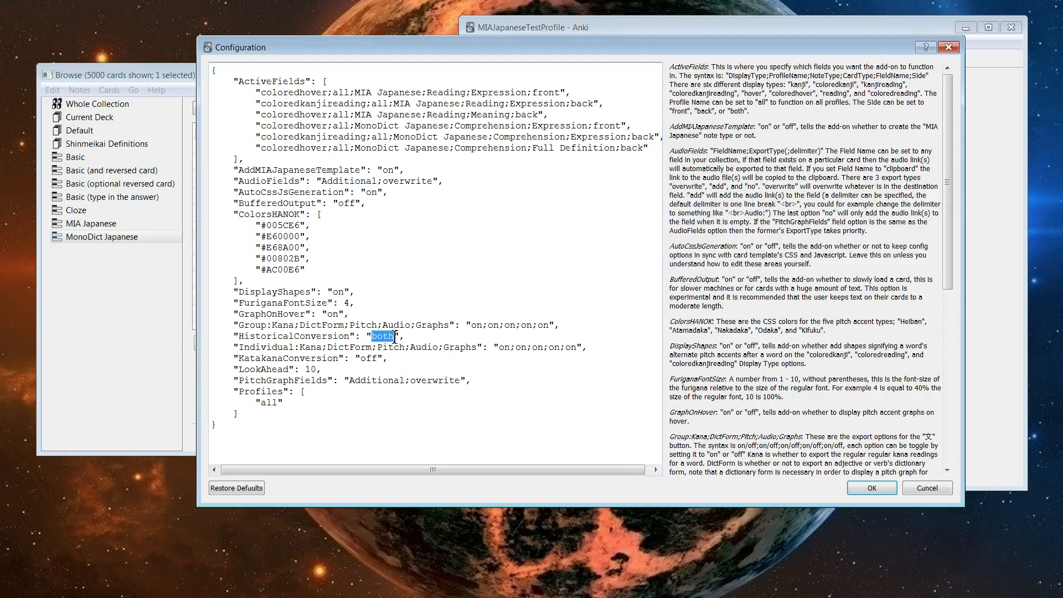
pyautogui.write('io')
pyautogui.moveTo(525, 328); pyautogui.dragTo(535, 331)
pyautogui.write('io')
pyautogui.press('BackSpace')
pyautogui.write('ff')
pyautogui.moveTo(521, 330); pyautogui.dragTo(537, 331)
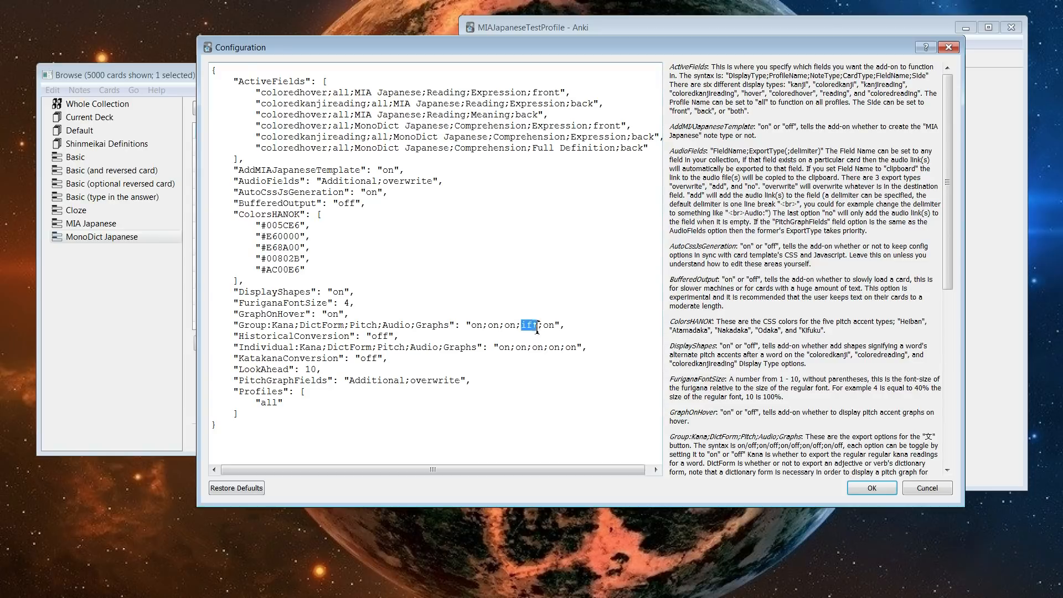
pyautogui.write('off')
pyautogui.moveTo(544, 332); pyautogui.dragTo(557, 326)
pyautogui.write('o')
# Turn off export values in the Individual:Kana;DictForm;Pitch;Audio;Graphs setting, starting with Kana, save the configuration and close the add-ons window.
pyautogui.moveTo(499, 348); pyautogui.dragTo(509, 348)
pyautogui.write('off')
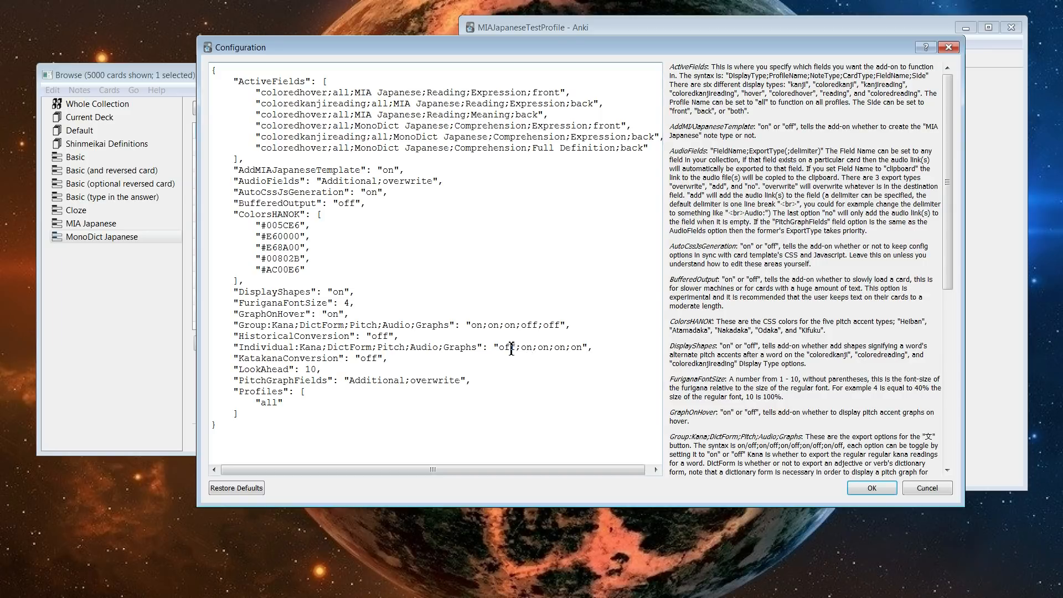
pyautogui.press('BackSpace')
pyautogui.write('o')
pyautogui.press('BackSpace')
pyautogui.write('ff')
pyautogui.press('Right')
pyautogui.press('Right')
pyautogui.press('Right')
pyautogui.press('BackSpace')
pyautogui.write('ff')
pyautogui.click(874, 489)
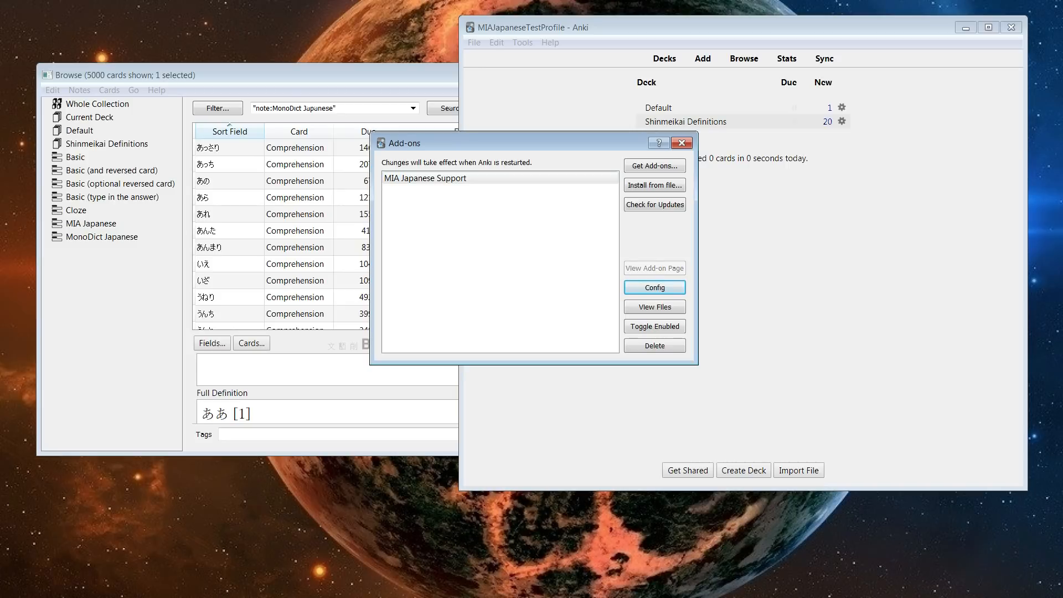
pyautogui.click(682, 143)
# Suspend all the listed MonoDict Japanese cards in the card browser.
pyautogui.click(317, 161)
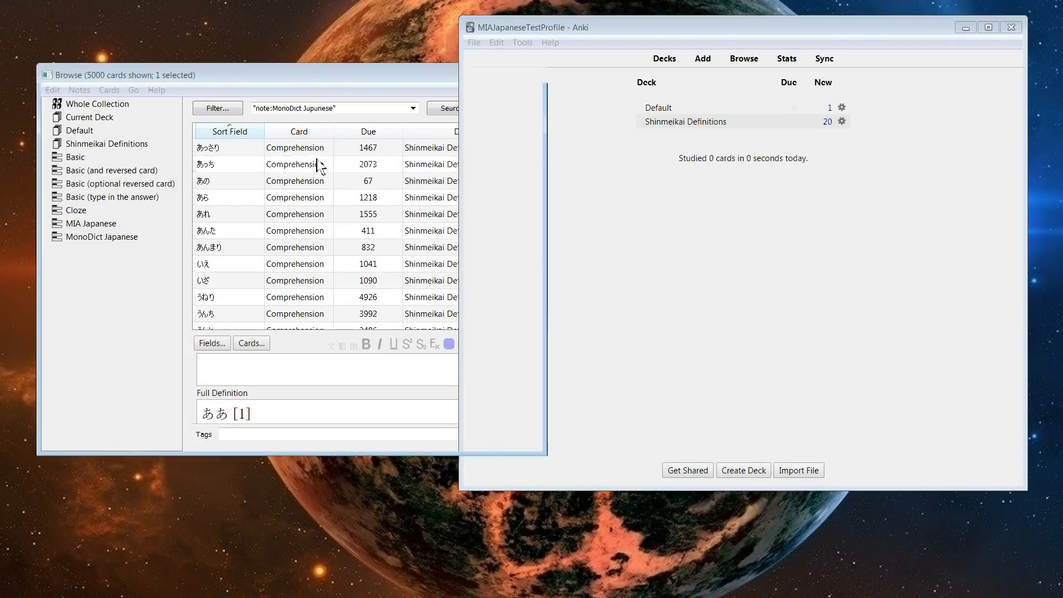
pyautogui.click(416, 148)
pyautogui.hotkey('ctrl', 'a')
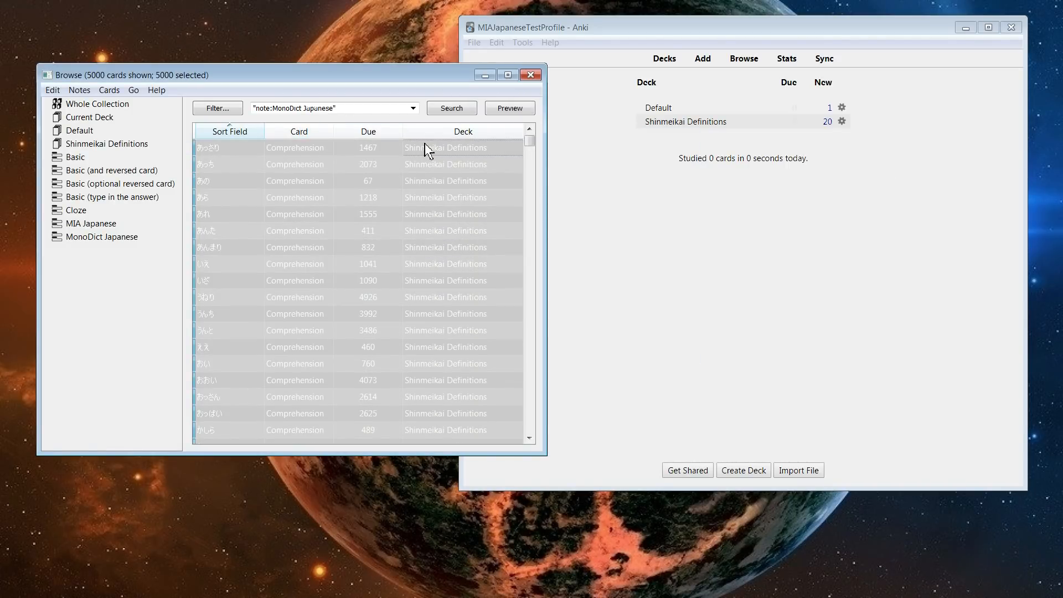
pyautogui.hotkey('ctrl', 'j')
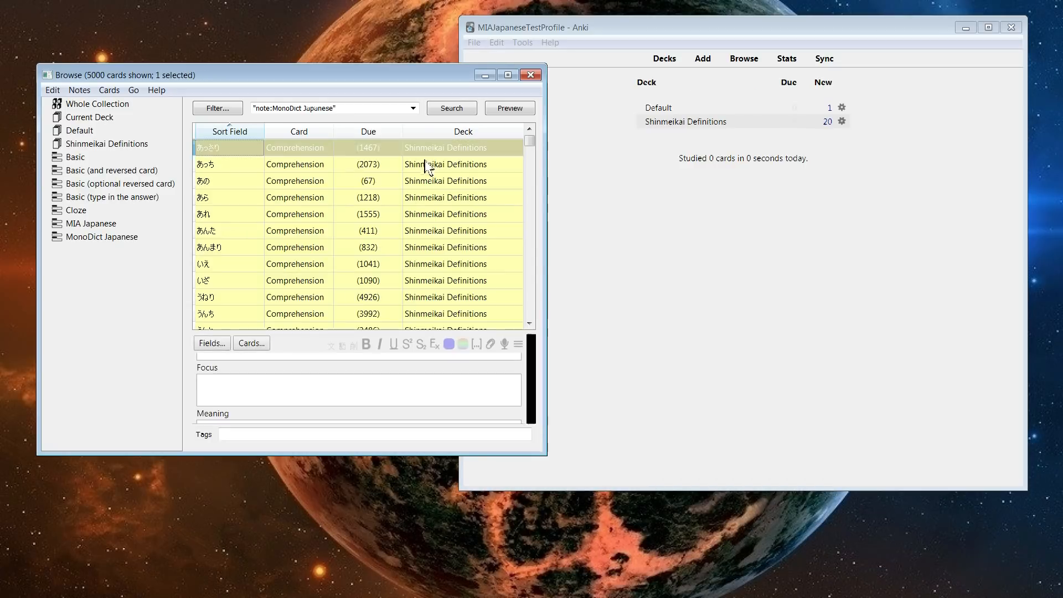
# Check the あの card and look further down the suspended MonoDict Japanese list for another card.
pyautogui.click(426, 182)
pyautogui.moveTo(531, 143); pyautogui.dragTo(531, 183)
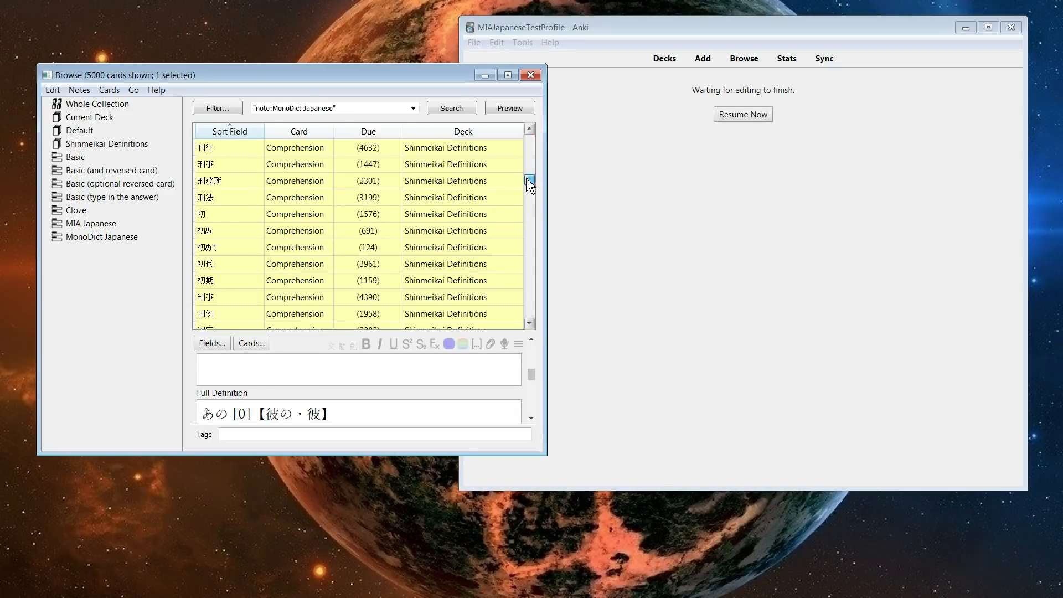
# Unsuspend the 20 consecutive cards in the sorted list from 刑務所 through 利息.
pyautogui.click(424, 179)
pyautogui.scroll(-10, 435, 257)
pyautogui.scroll(-4, 426, 266)
pyautogui.keyDown('shift'); pyautogui.click(411, 267); pyautogui.keyUp('shift')
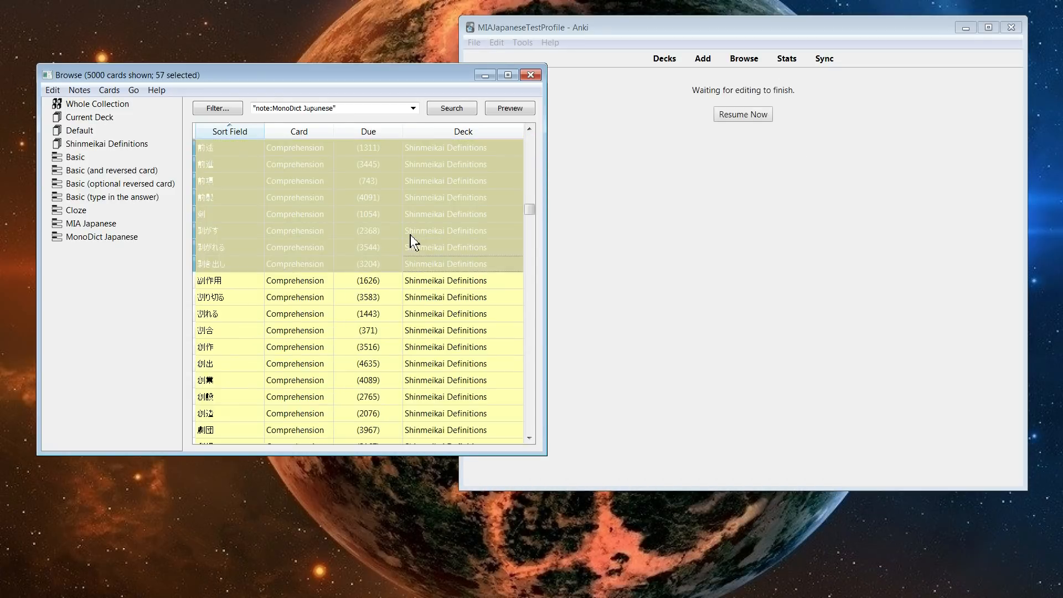
pyautogui.scroll(10, 402, 204)
pyautogui.keyDown('shift'); pyautogui.click(386, 297); pyautogui.keyUp('shift')
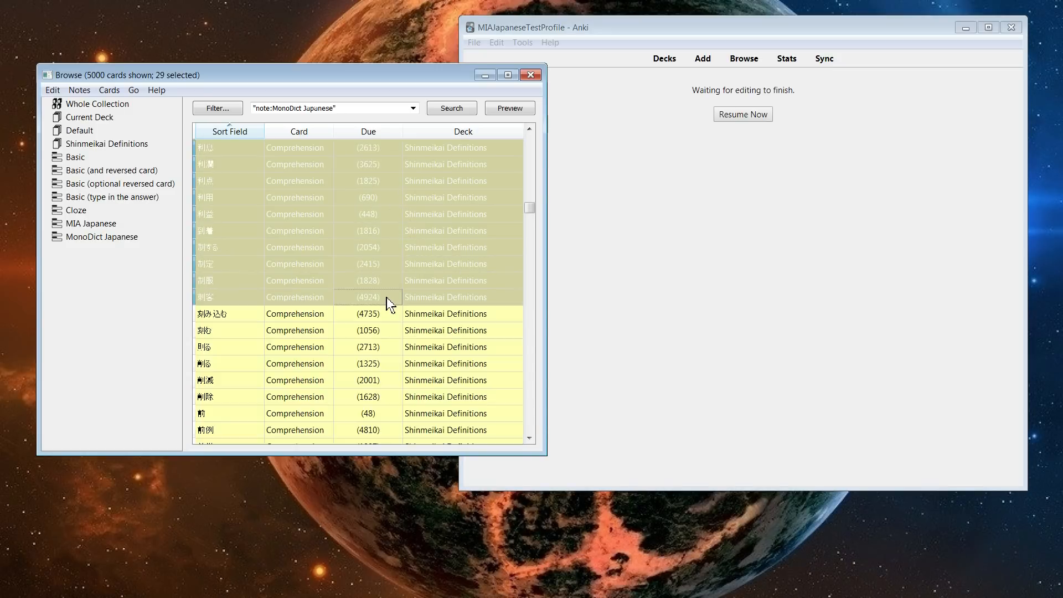
pyautogui.scroll(5, 399, 267)
pyautogui.moveTo(402, 272); pyautogui.dragTo(397, 354)
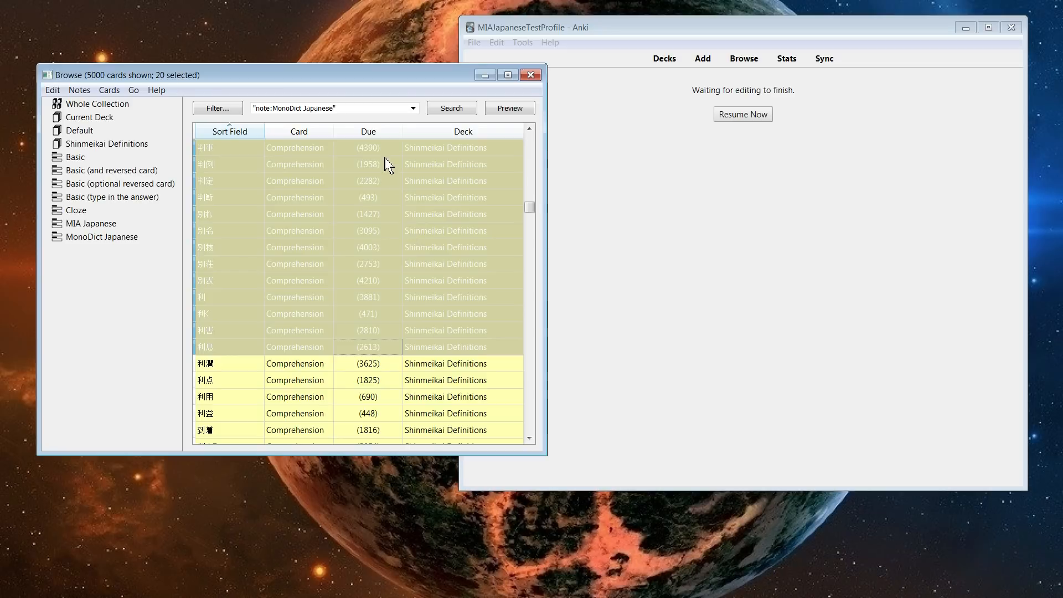
pyautogui.hotkey('ctrl', 'j')
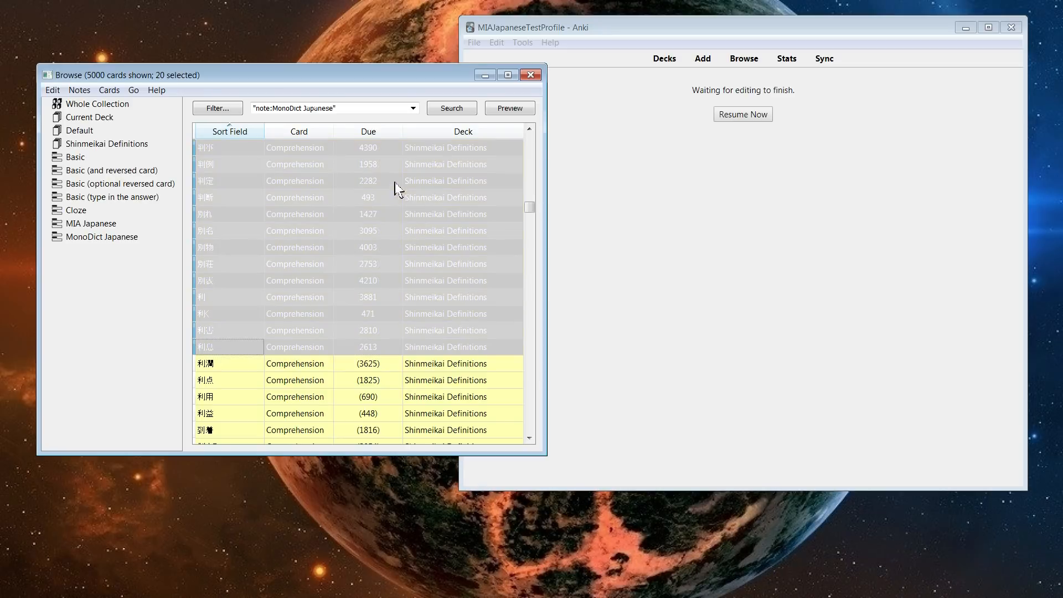
# Generate furigana, dictionary forms and accents into the selected cards' Expression field, with Audio and Graphs disabled.
pyautogui.click(52, 90)
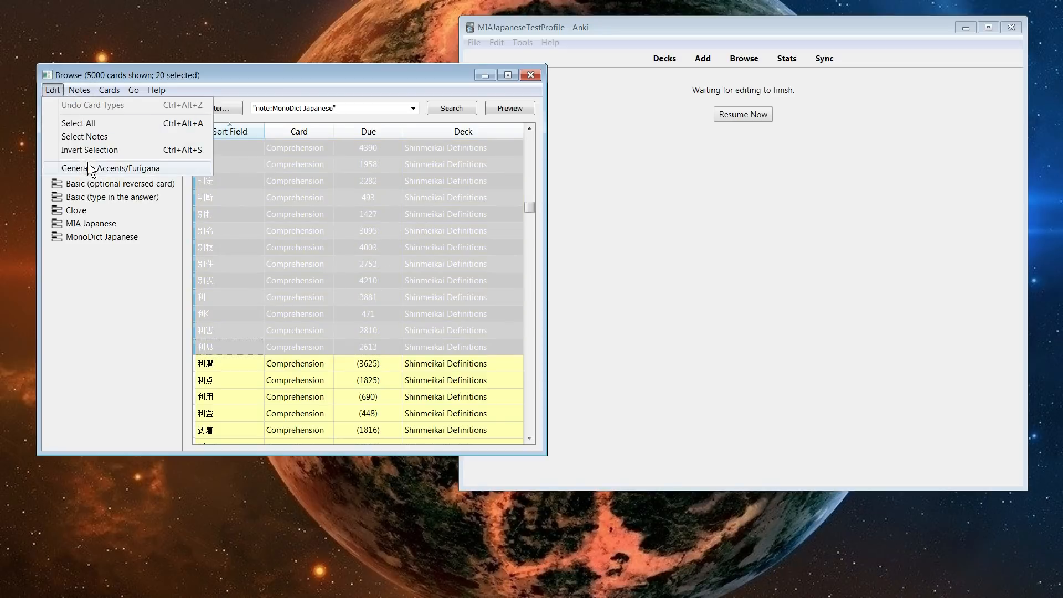
pyautogui.click(94, 170)
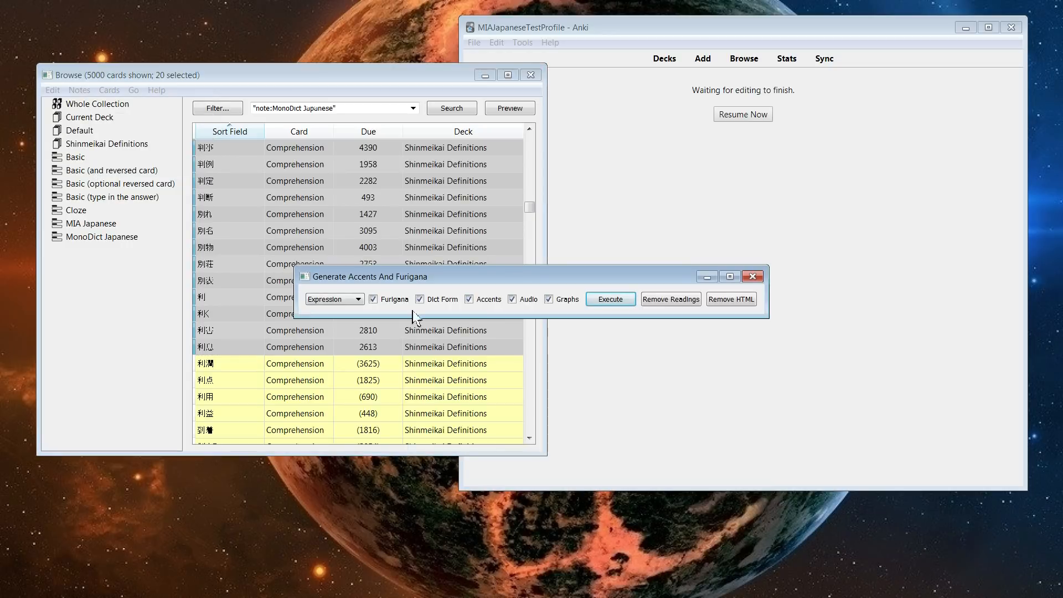
pyautogui.click(511, 301)
pyautogui.click(549, 300)
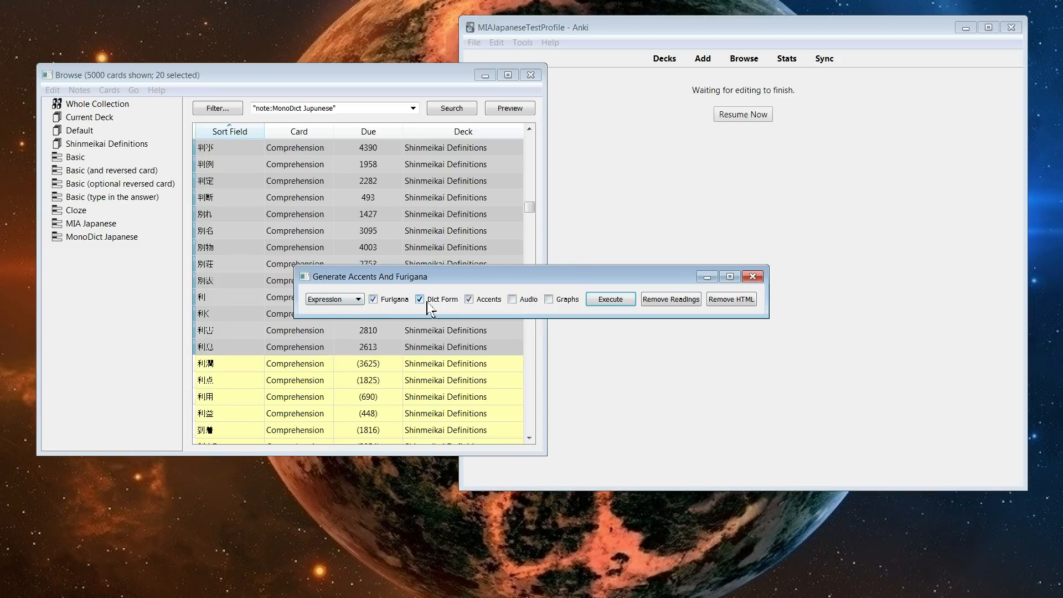
pyautogui.click(623, 303)
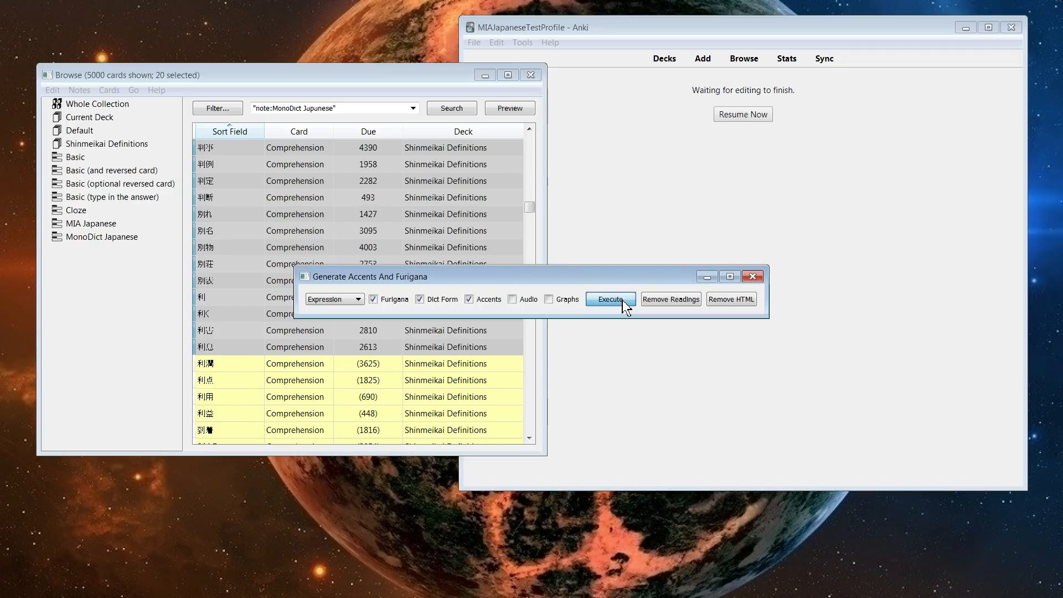
pyautogui.moveTo(585, 256); pyautogui.dragTo(600, 166)
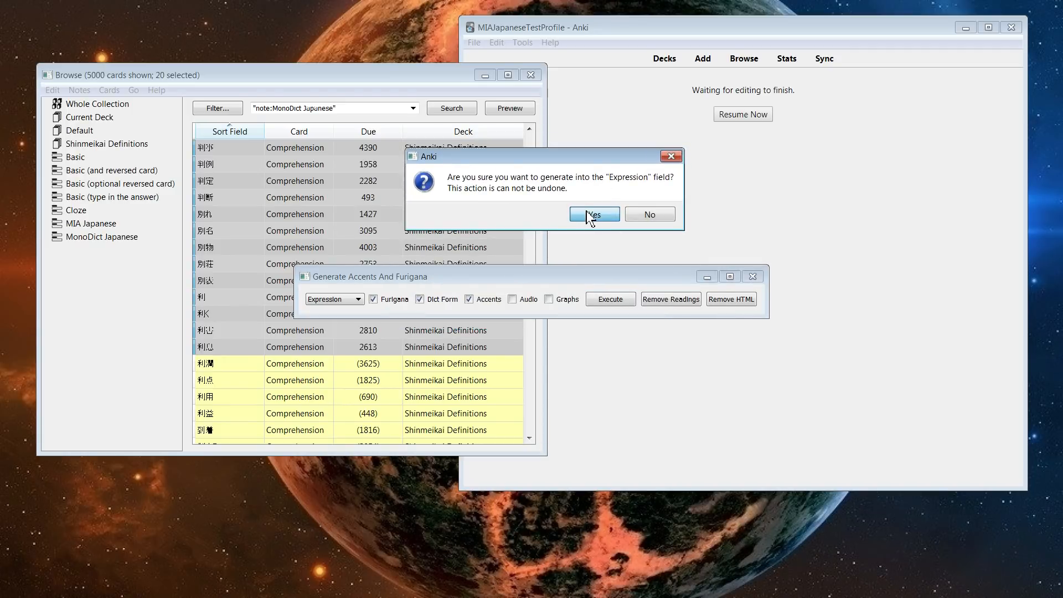
pyautogui.click(588, 216)
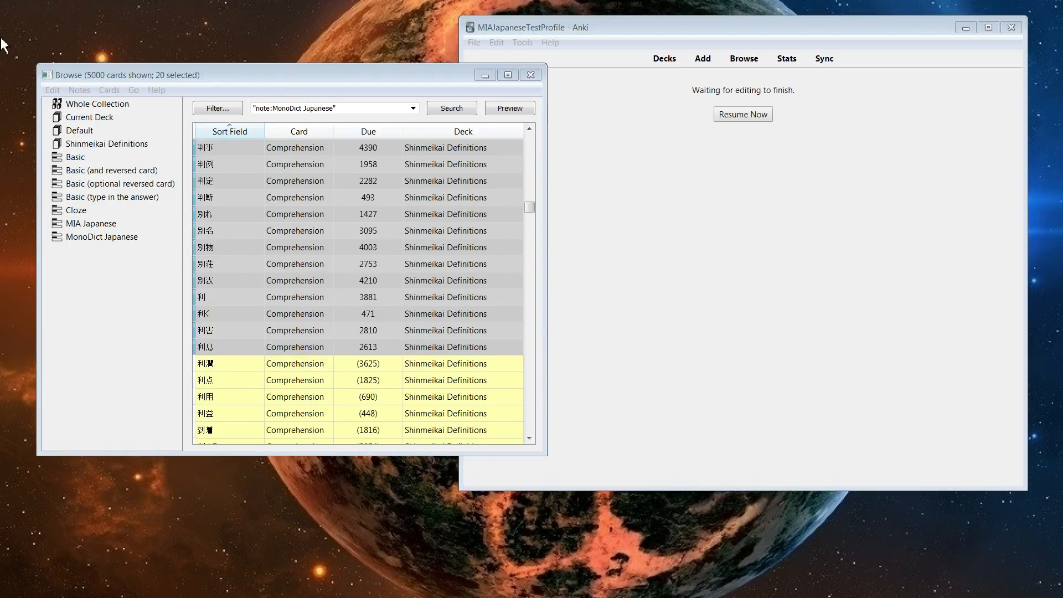
# Generate furigana, dictionary forms and accents into the selected cards' Full Definition field, with Audio disabled.
pyautogui.click(53, 90)
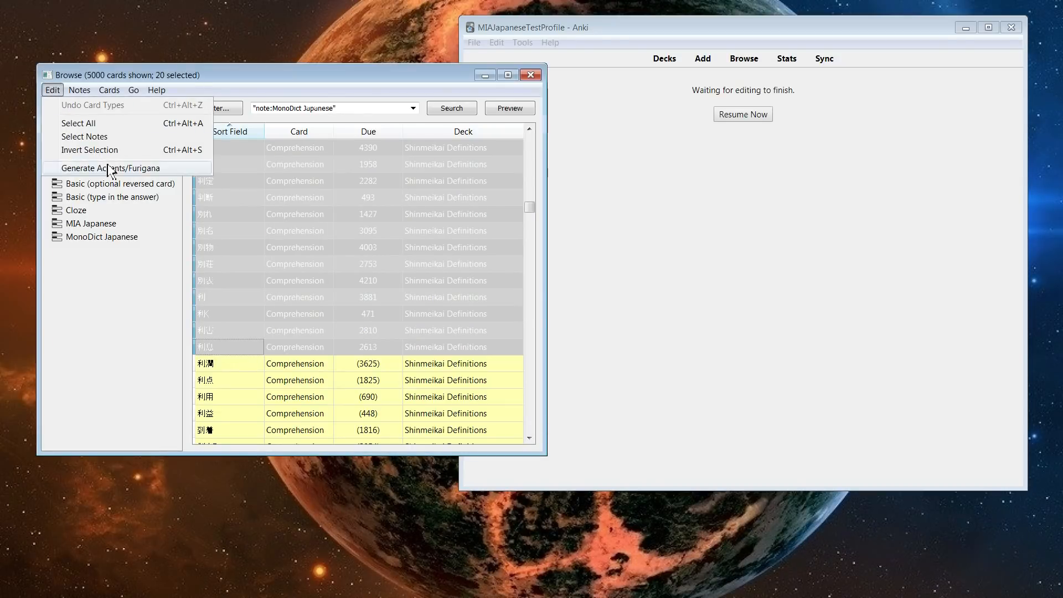
pyautogui.click(110, 164)
pyautogui.click(334, 299)
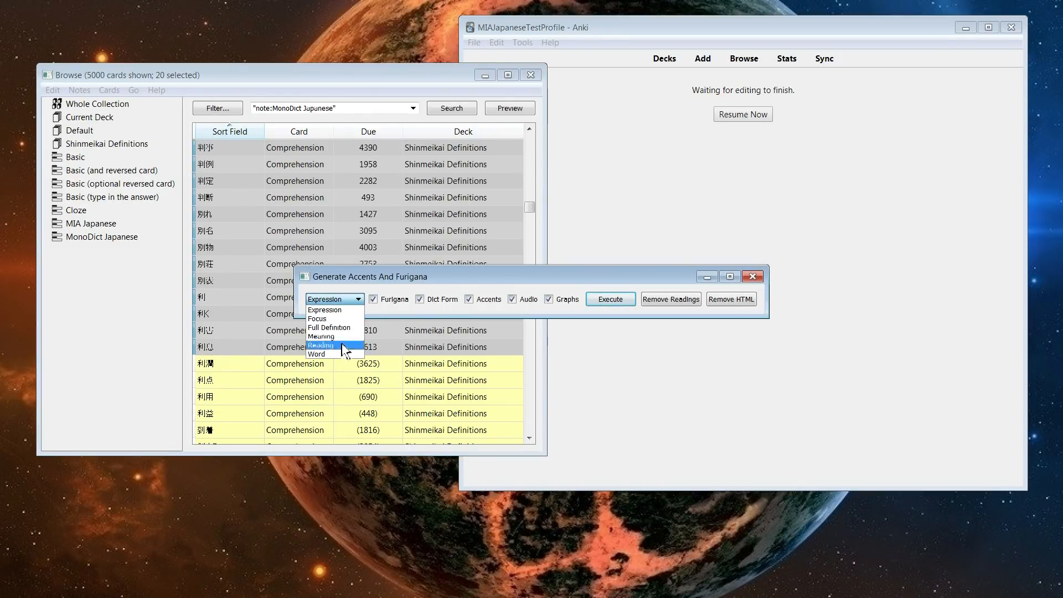
pyautogui.click(341, 328)
pyautogui.click(512, 299)
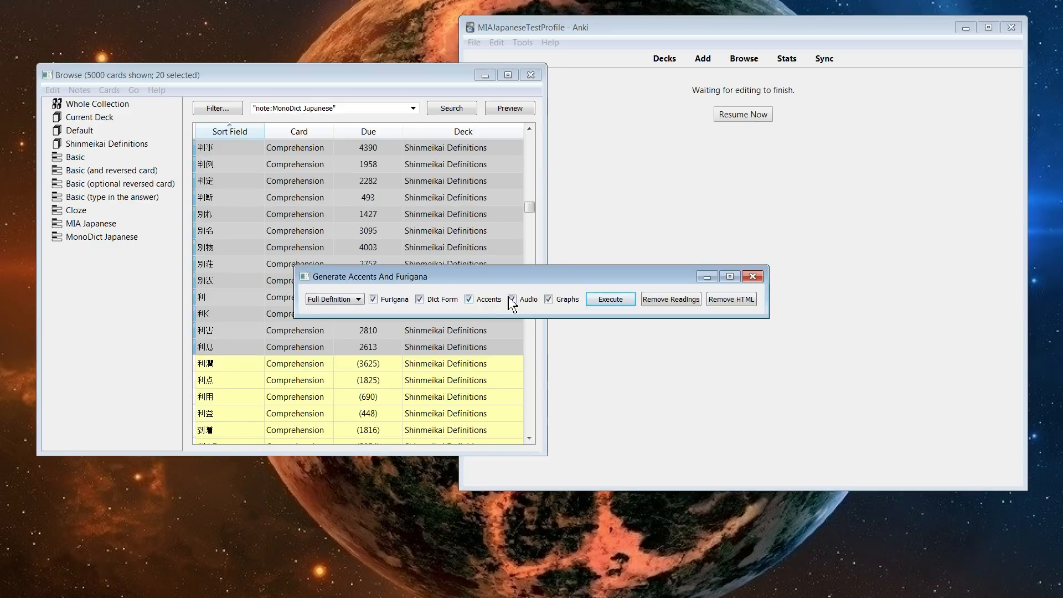
pyautogui.click(609, 300)
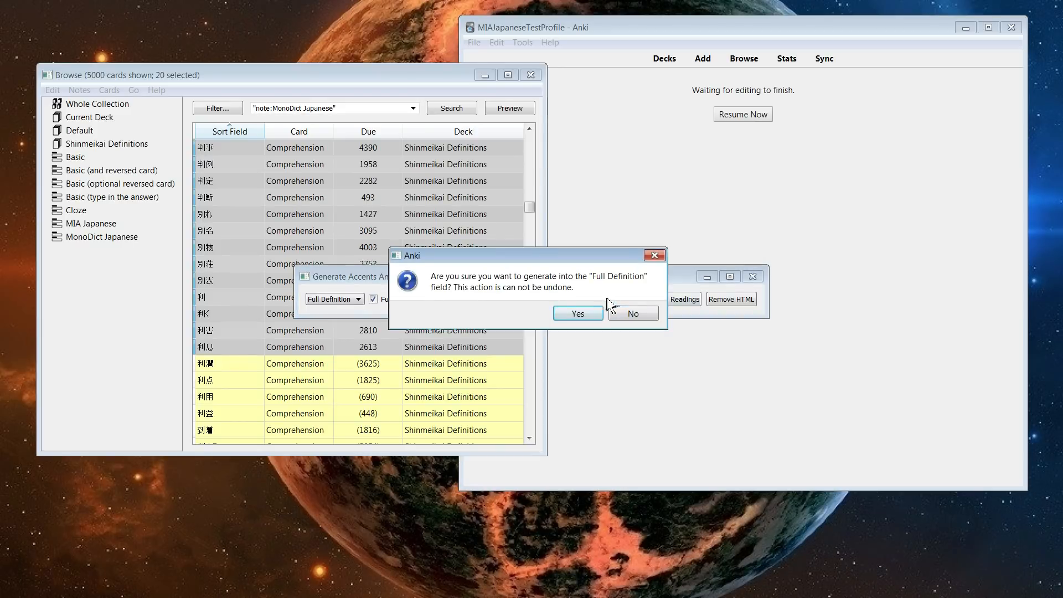
pyautogui.click(581, 314)
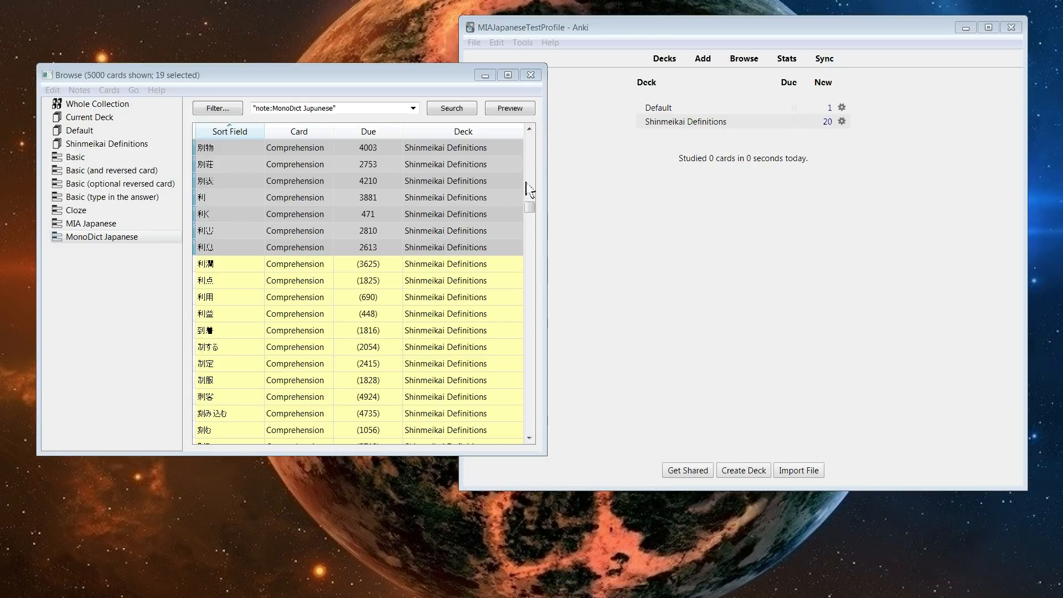
# Open the 刑務所 card to examine the readings and accents in its Expression field.
pyautogui.moveTo(529, 208); pyautogui.dragTo(530, 207)
pyautogui.scroll(5, 486, 221)
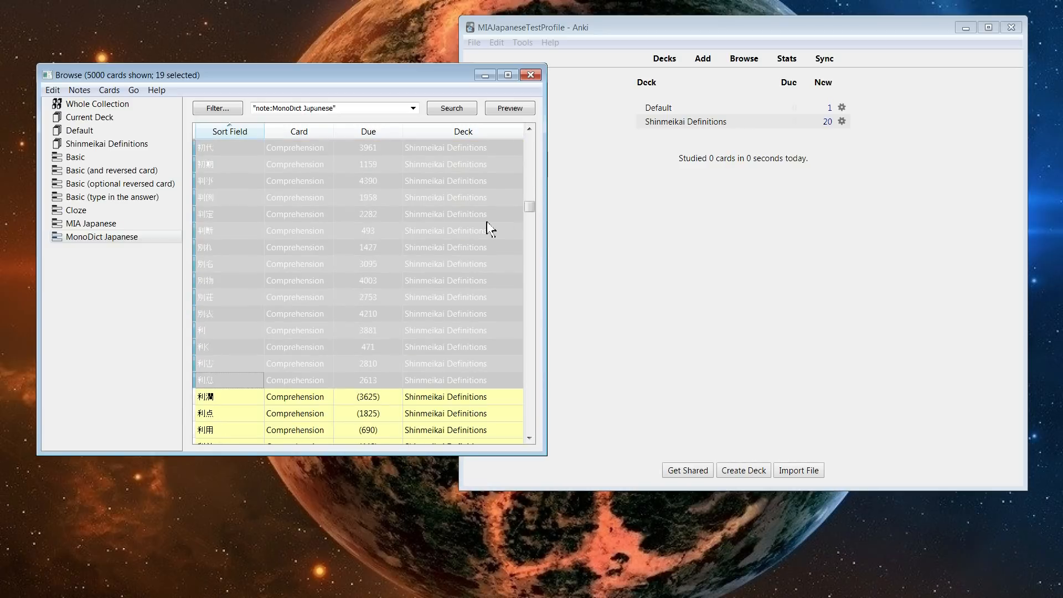
pyautogui.scroll(-1, 481, 223)
pyautogui.click(283, 183)
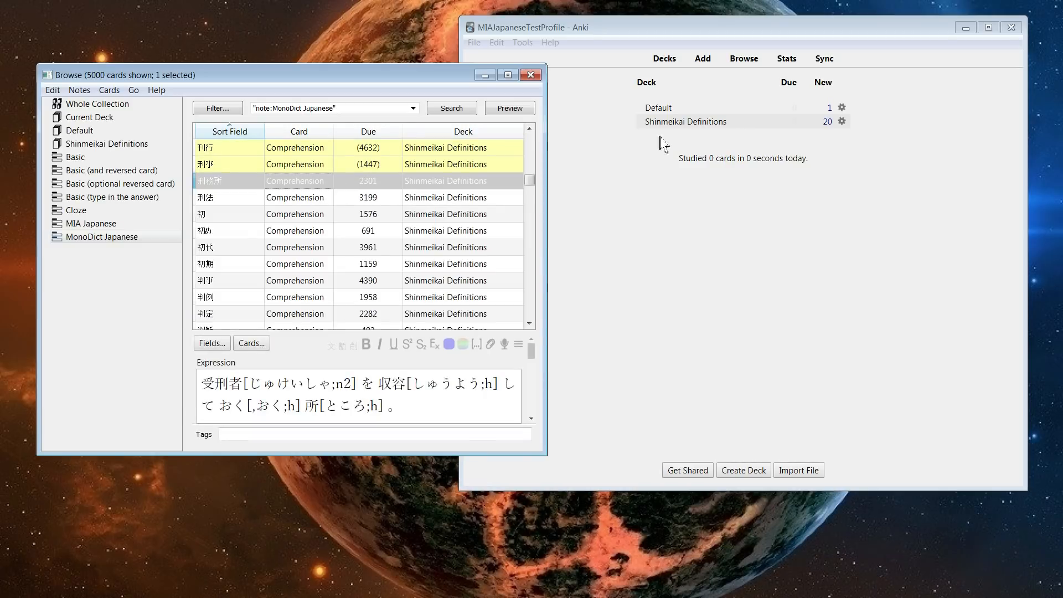
# Start studying the Shinmeikai Definitions deck and reveal the first card's answer.
pyautogui.click(736, 62)
pyautogui.click(686, 123)
pyautogui.click(686, 122)
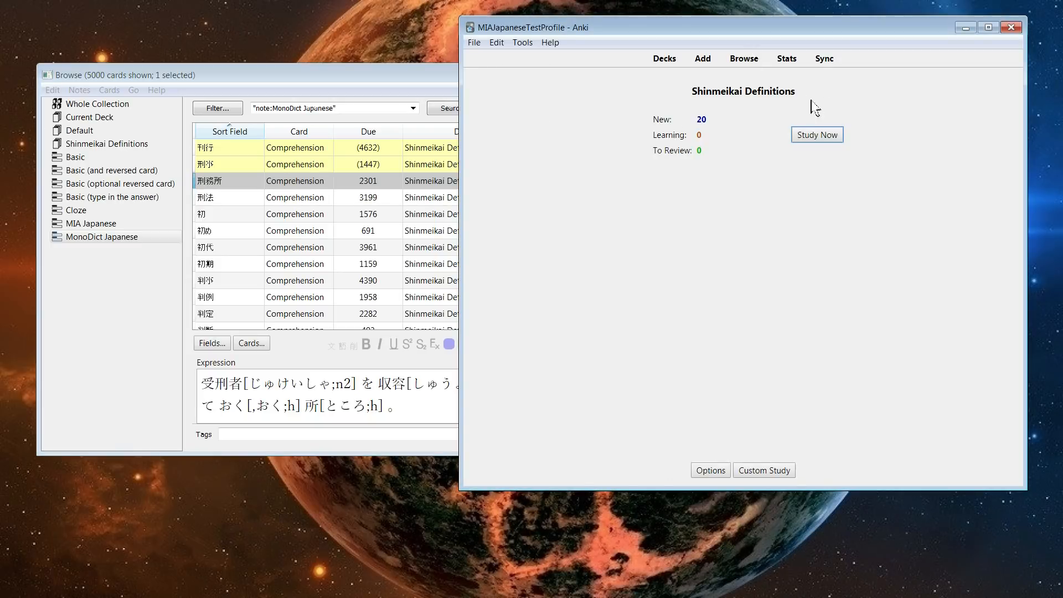
pyautogui.click(829, 134)
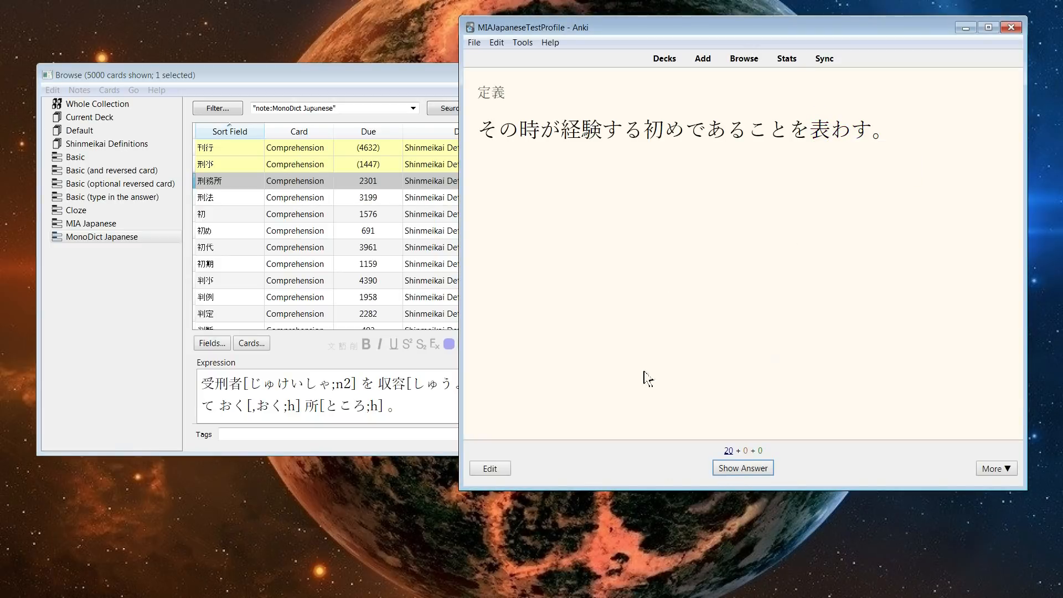
pyautogui.moveTo(569, 139)
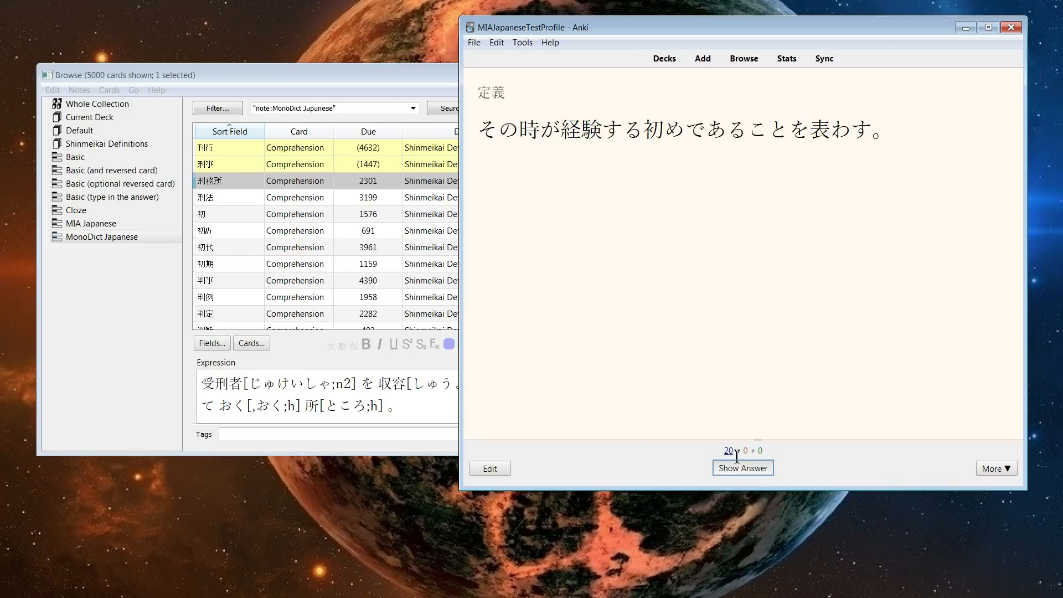
pyautogui.click(731, 474)
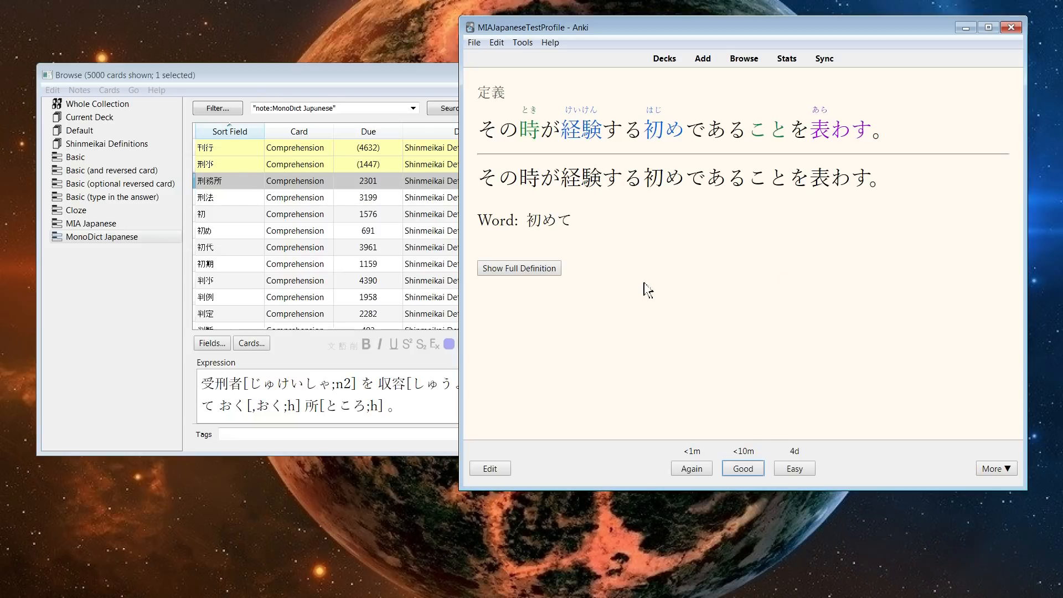
# Edit the current card, replacing its Reading text with the generated pitch graph and audio for 経験.
pyautogui.click(495, 472)
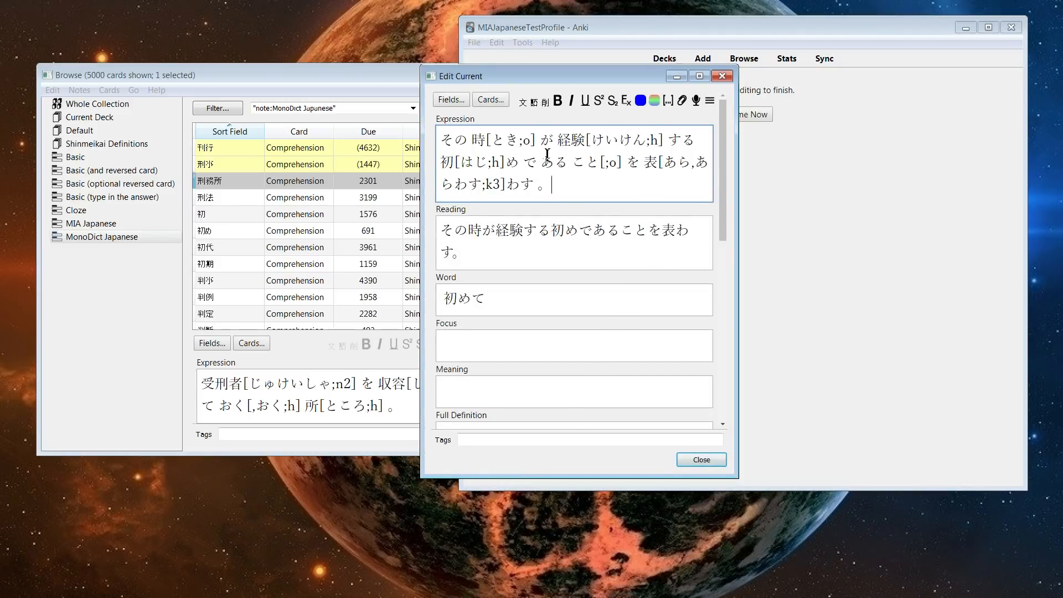
pyautogui.moveTo(517, 250); pyautogui.dragTo(302, 197)
pyautogui.press('BackSpace')
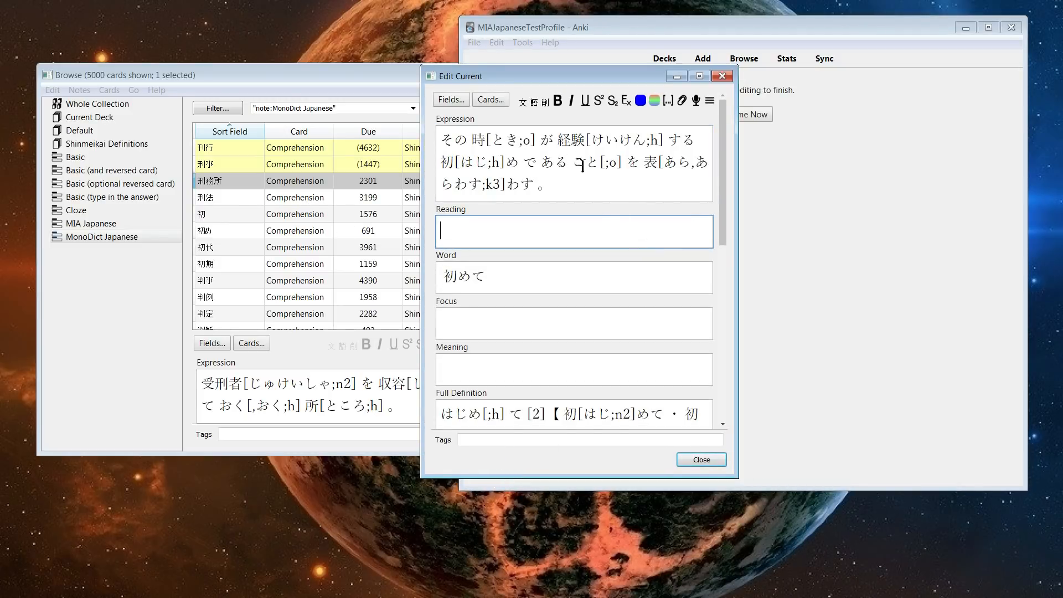
pyautogui.click(560, 141)
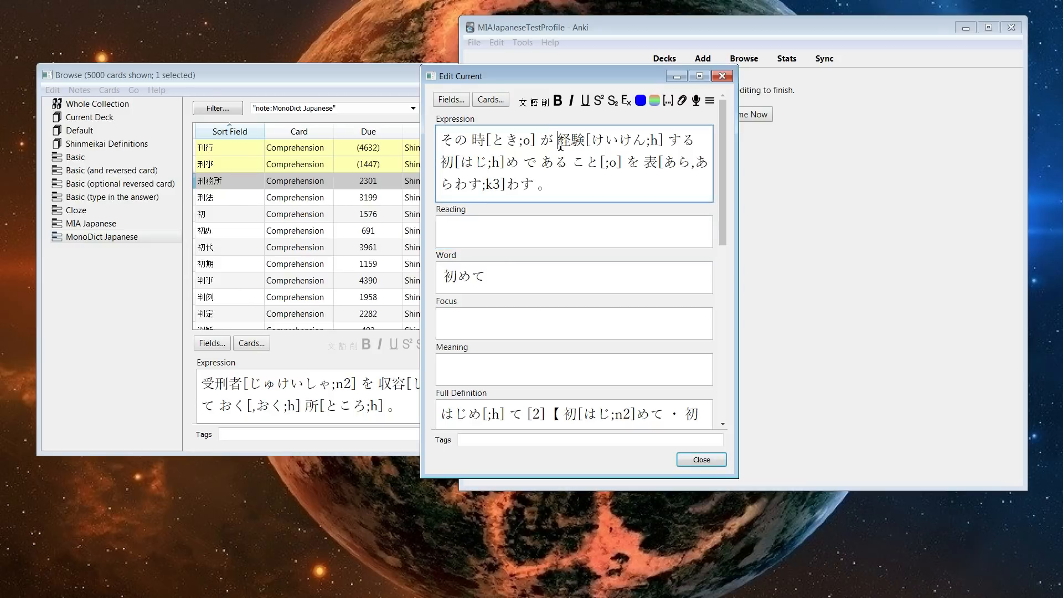
pyautogui.click(533, 103)
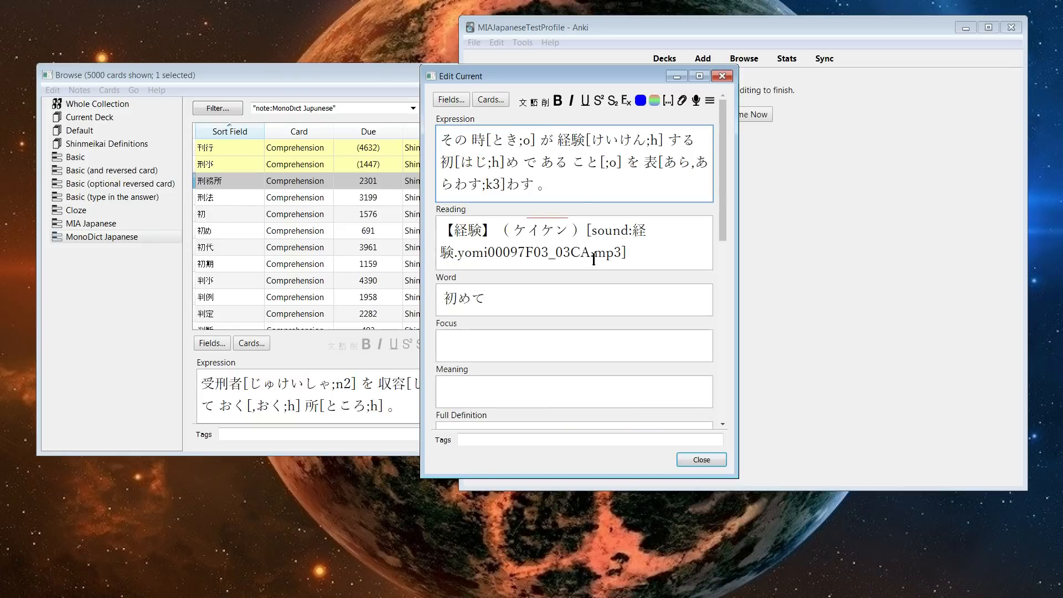
# Replace the Reading field's content with the generated pitch graph for 表わす.
pyautogui.tripleClick(654, 258)
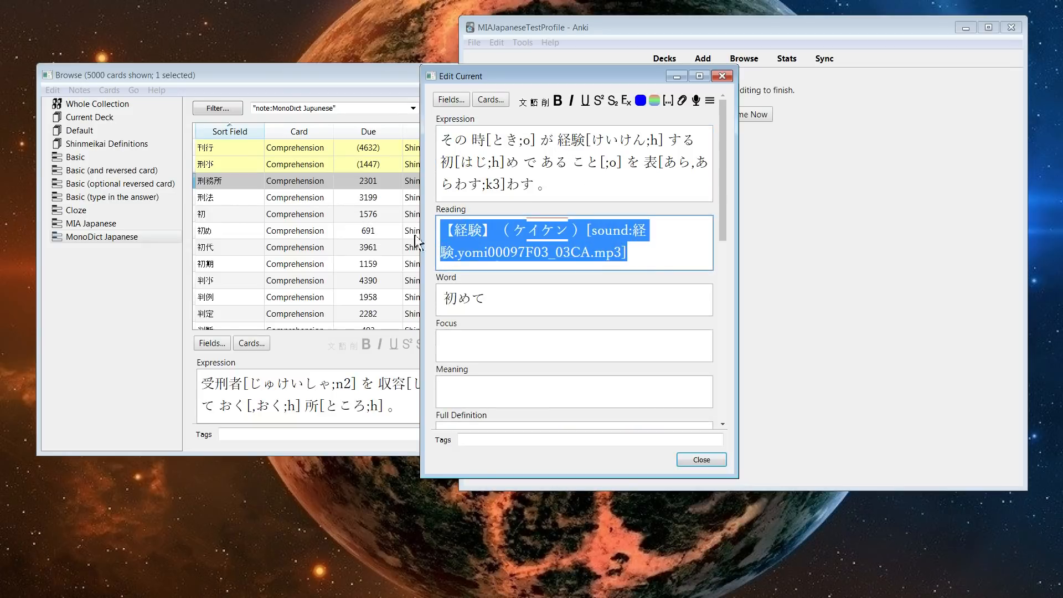
pyautogui.click(663, 262)
pyautogui.click(646, 167)
pyautogui.click(533, 104)
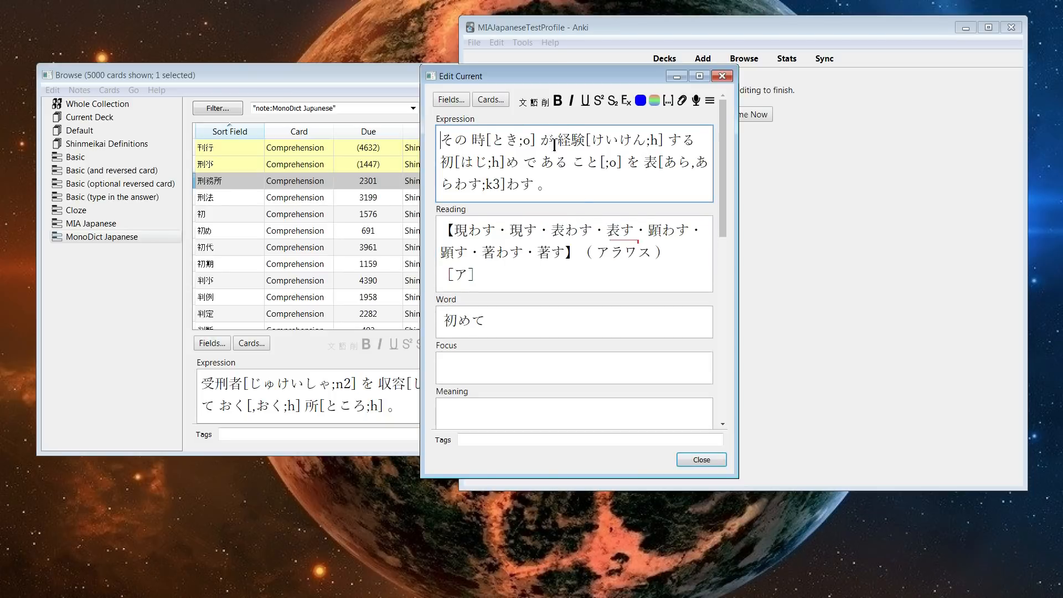
# Replace the Reading field's content with the generated pitch graph and audio for 時.
pyautogui.moveTo(565, 289); pyautogui.dragTo(474, 201)
pyautogui.click(472, 145)
pyautogui.click(532, 103)
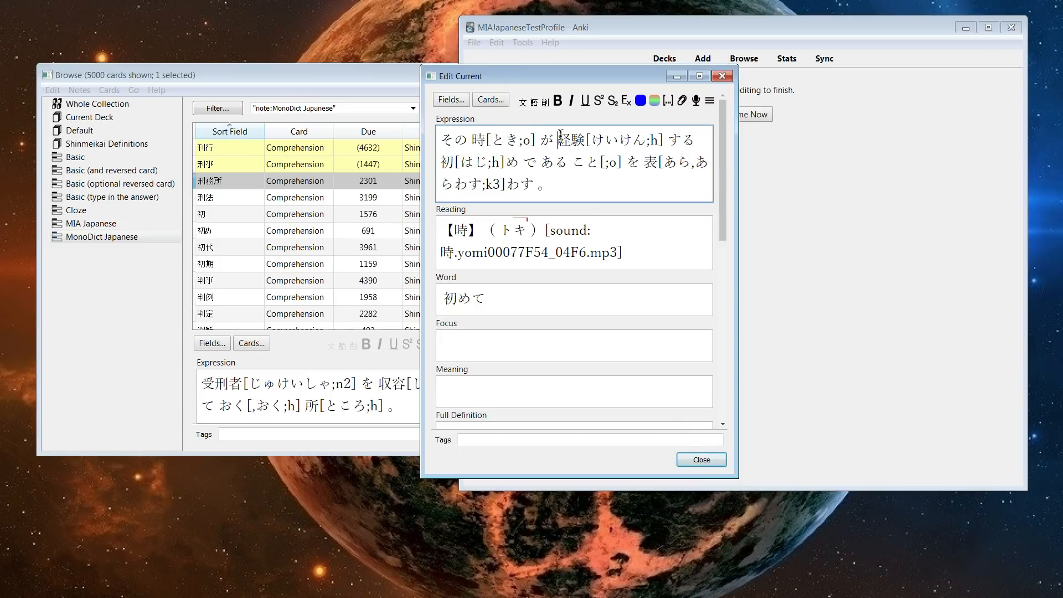
# Finish editing the 初めて card, reveal its answer and rate it Easy.
pyautogui.click(688, 462)
pyautogui.click(749, 468)
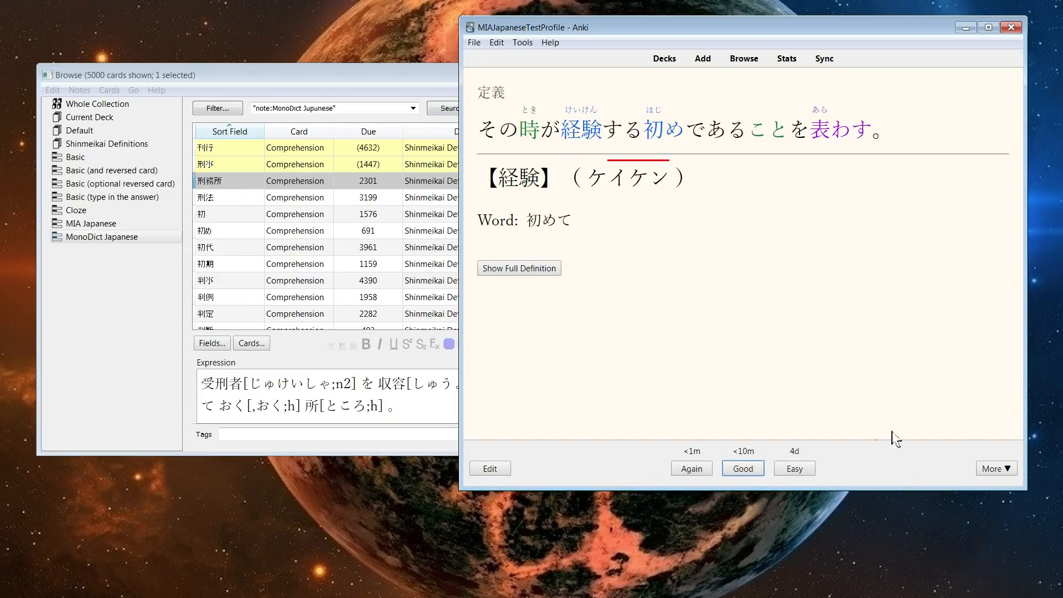
pyautogui.click(803, 468)
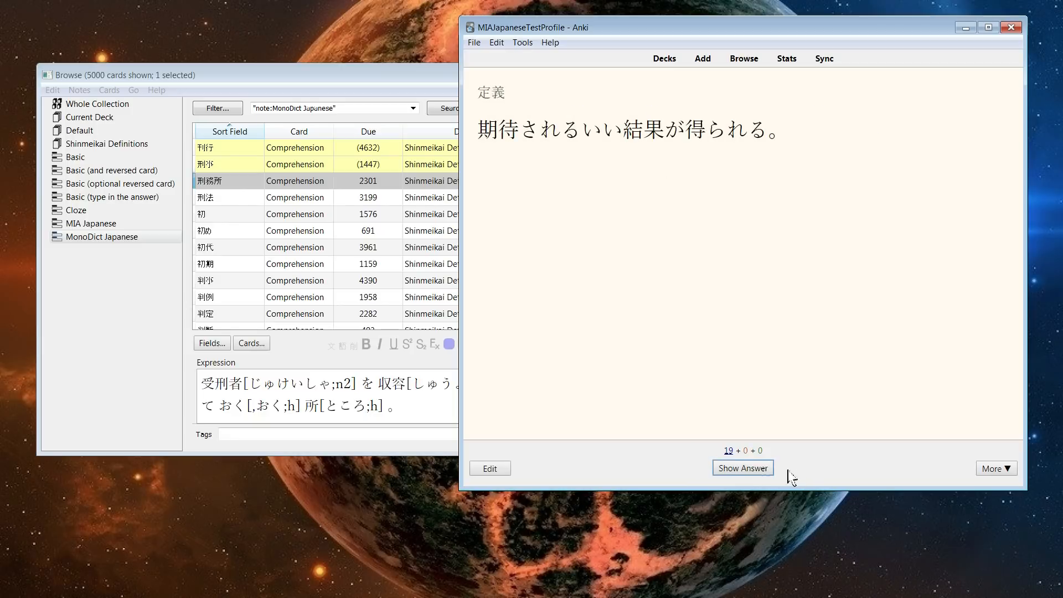
# Edit the 利く card and generate the pitch graph and audio for 結果 into its empty Reading field.
pyautogui.click(491, 469)
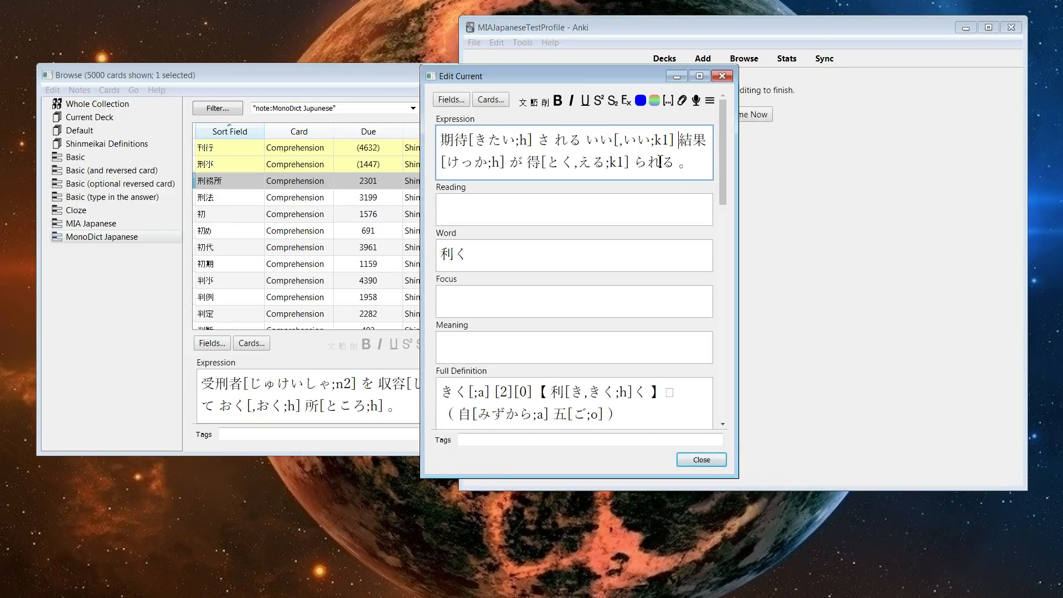
pyautogui.click(533, 105)
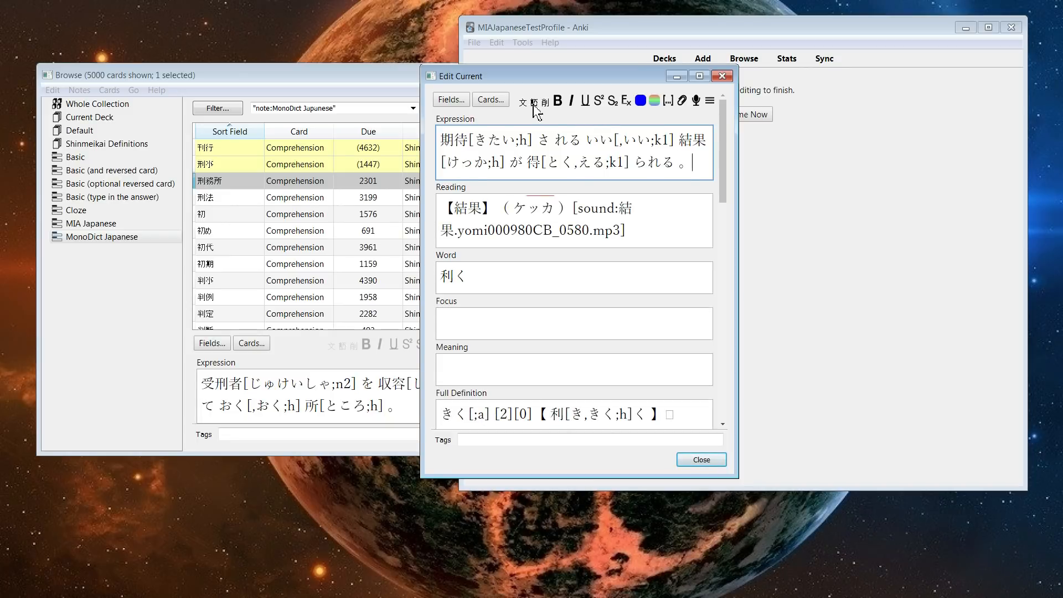
pyautogui.click(702, 459)
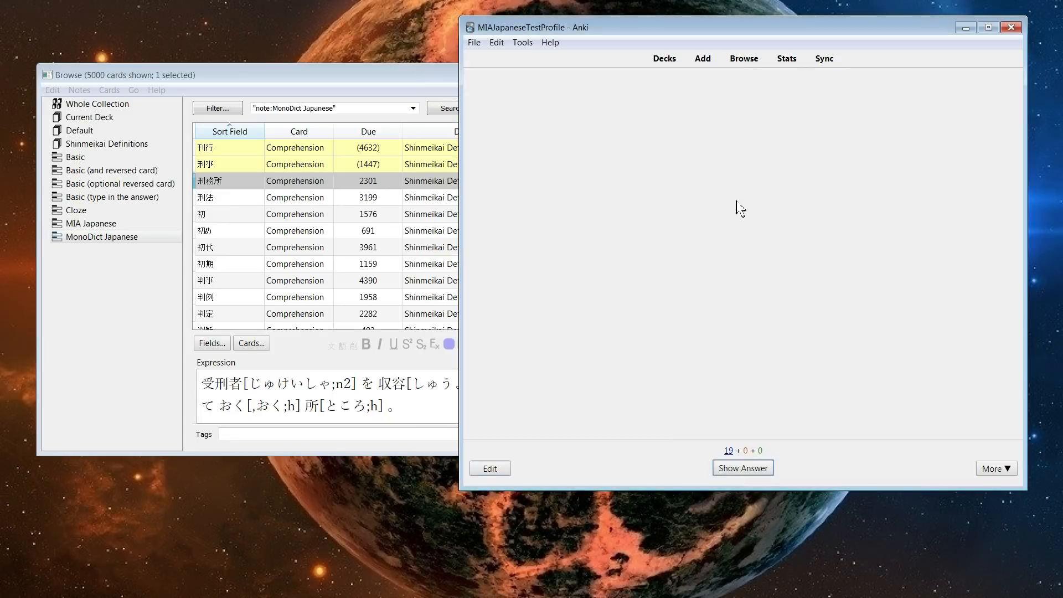
# Reveal the 利く card's answer and rate it Good.
pyautogui.click(739, 469)
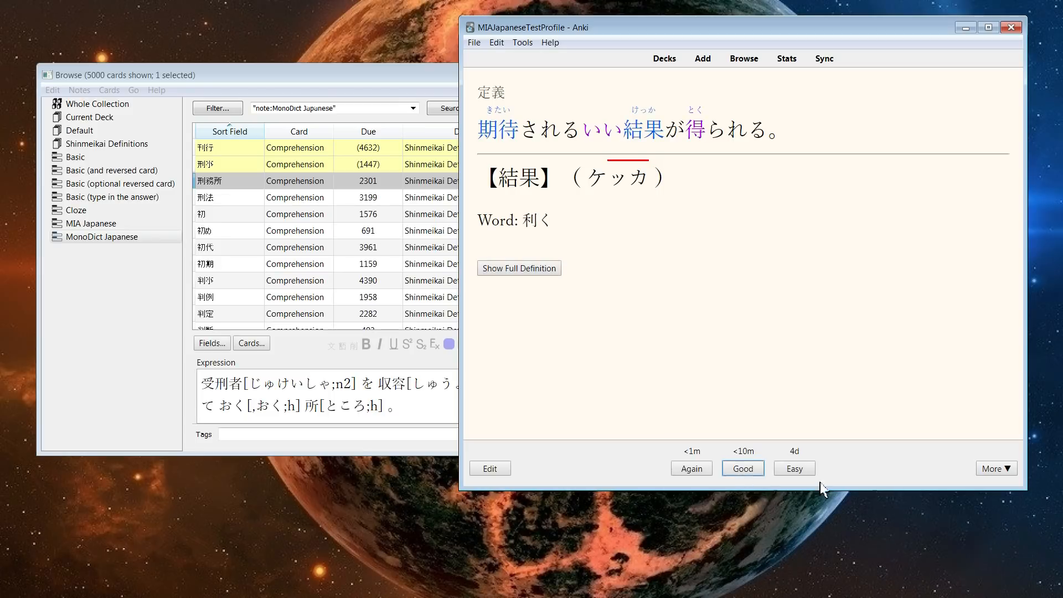
pyautogui.click(748, 474)
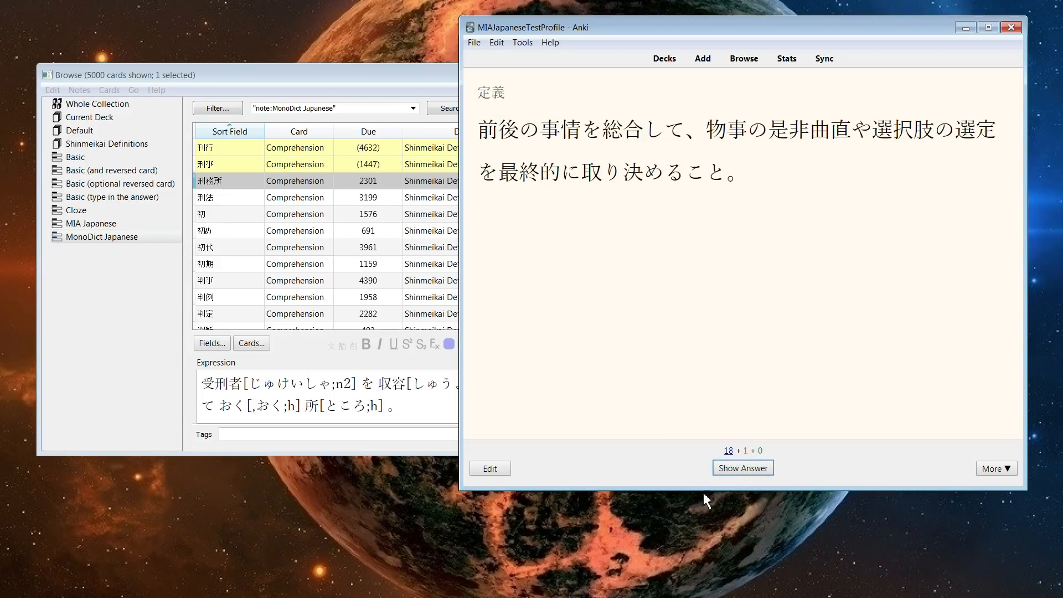
# Generate the pitch graph and audio for 事情 into the 判断 card's Reading field, and rate the card Good.
pyautogui.click(494, 469)
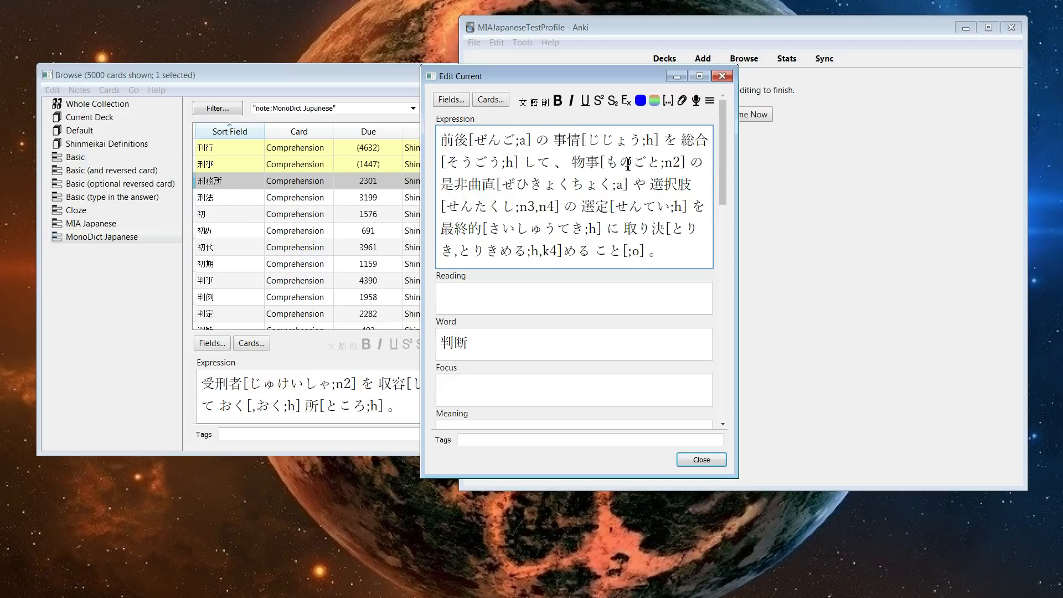
pyautogui.click(701, 459)
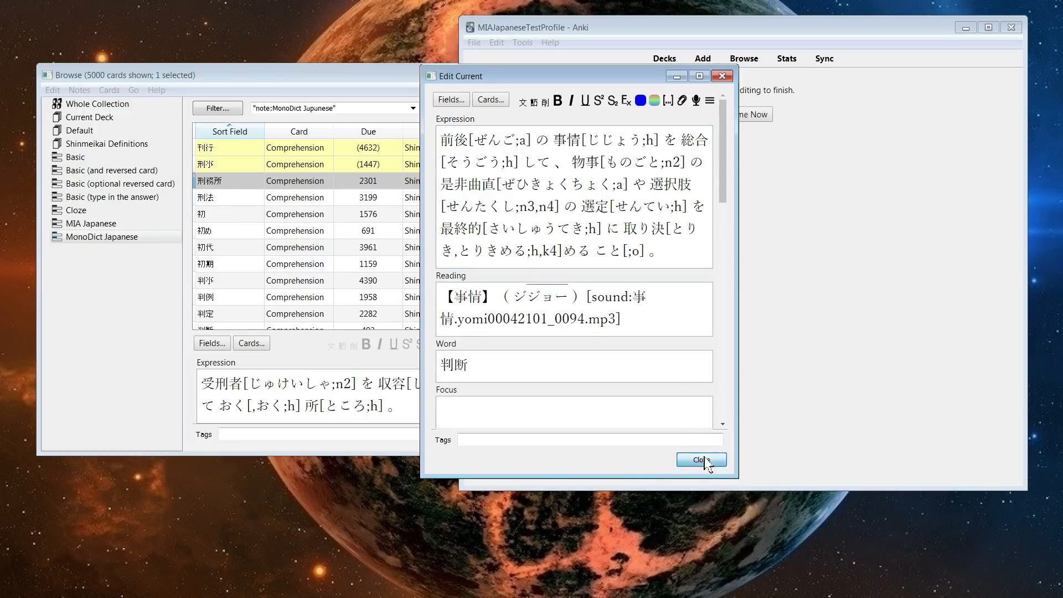
pyautogui.click(756, 470)
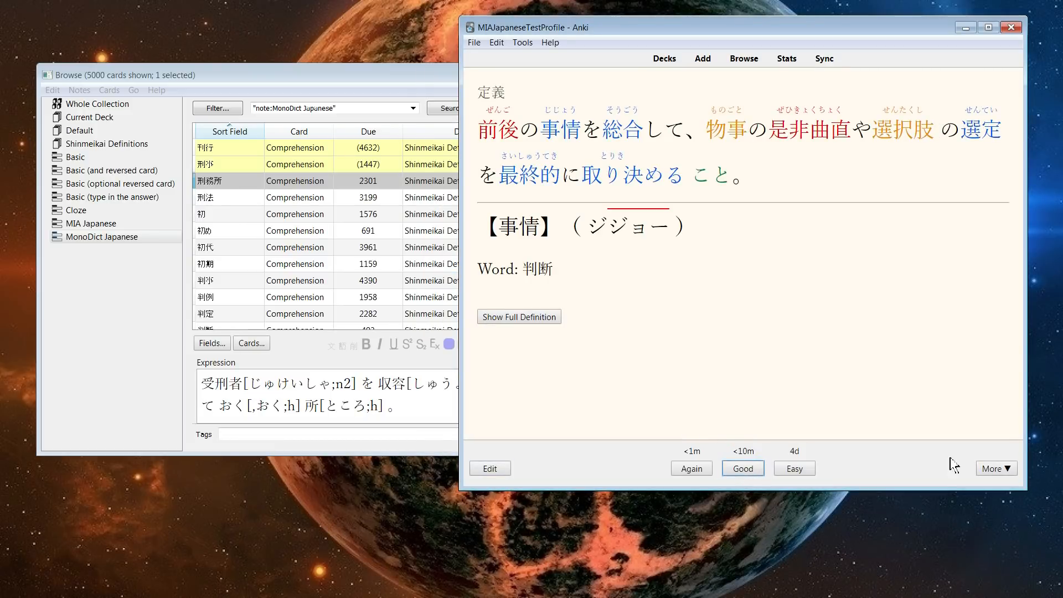
pyautogui.click(743, 468)
# Add the pitch graph and audio for 始める to the 初め card's Reading field and reveal the updated answer.
pyautogui.moveTo(545, 133)
pyautogui.click(753, 469)
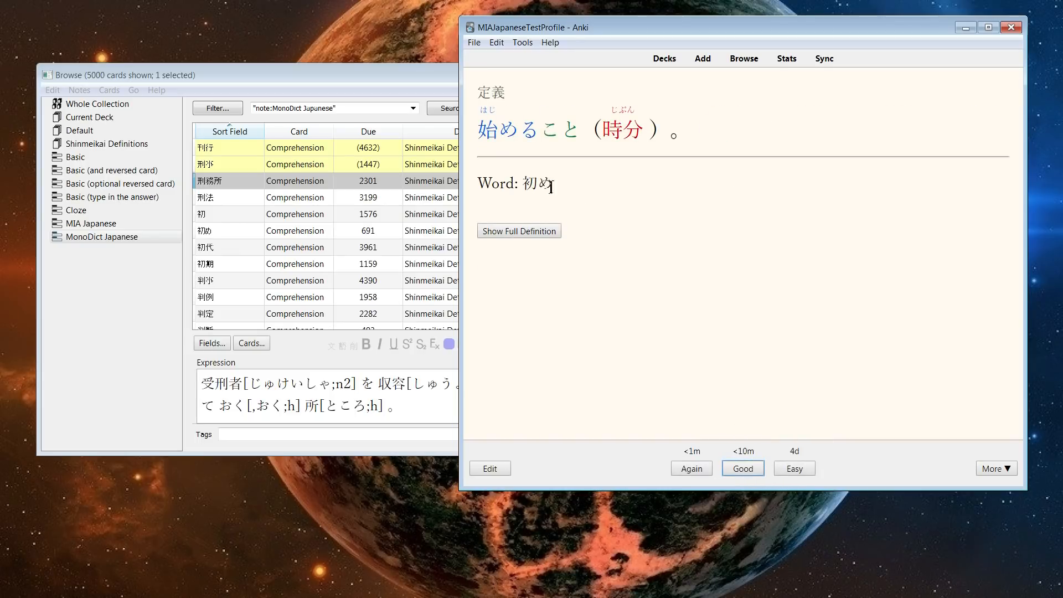
pyautogui.click(490, 468)
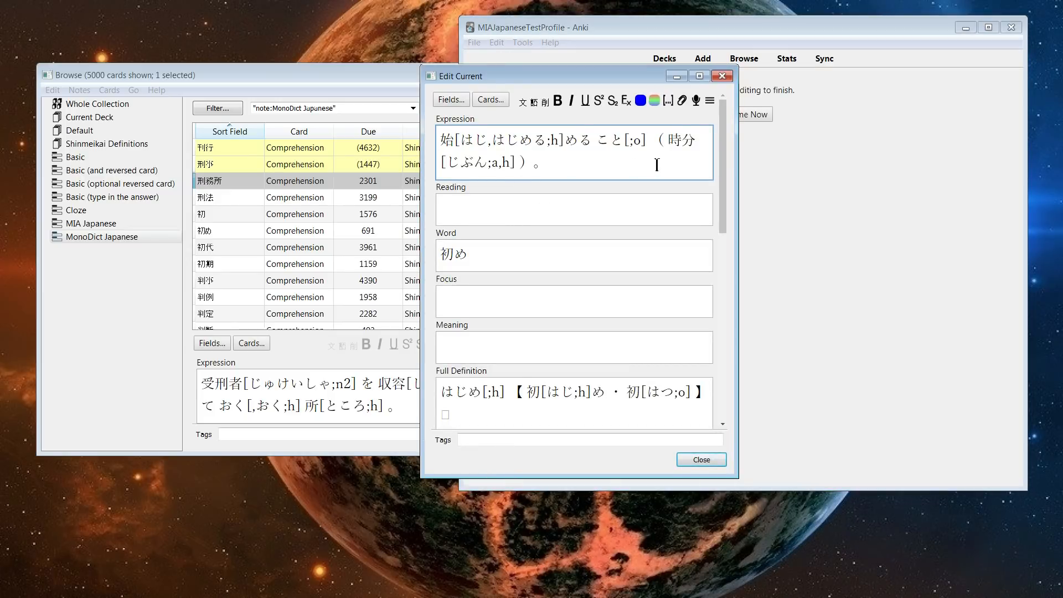
pyautogui.press('F2')
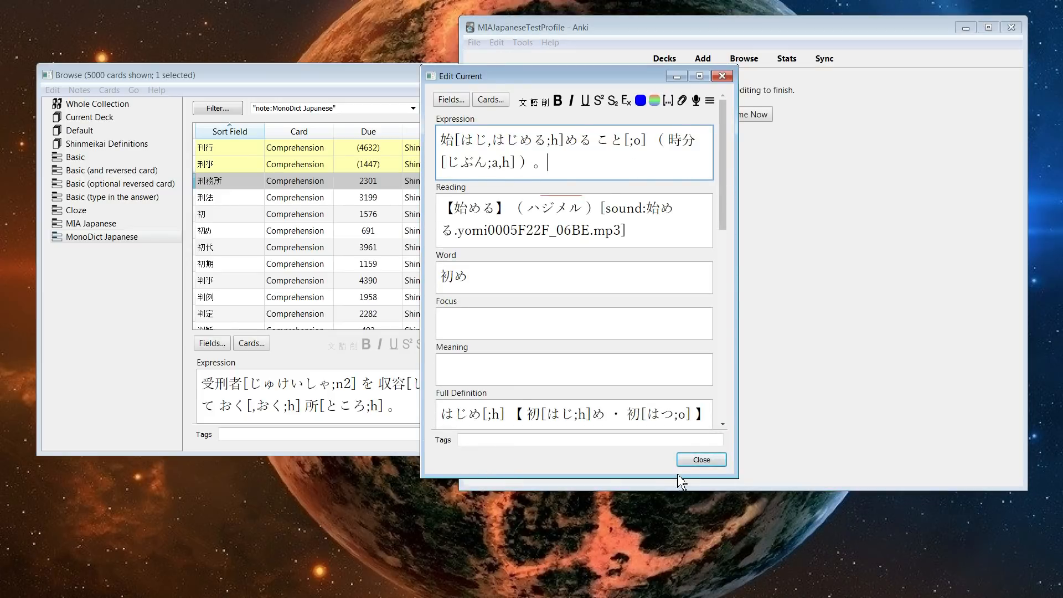
pyautogui.click(712, 463)
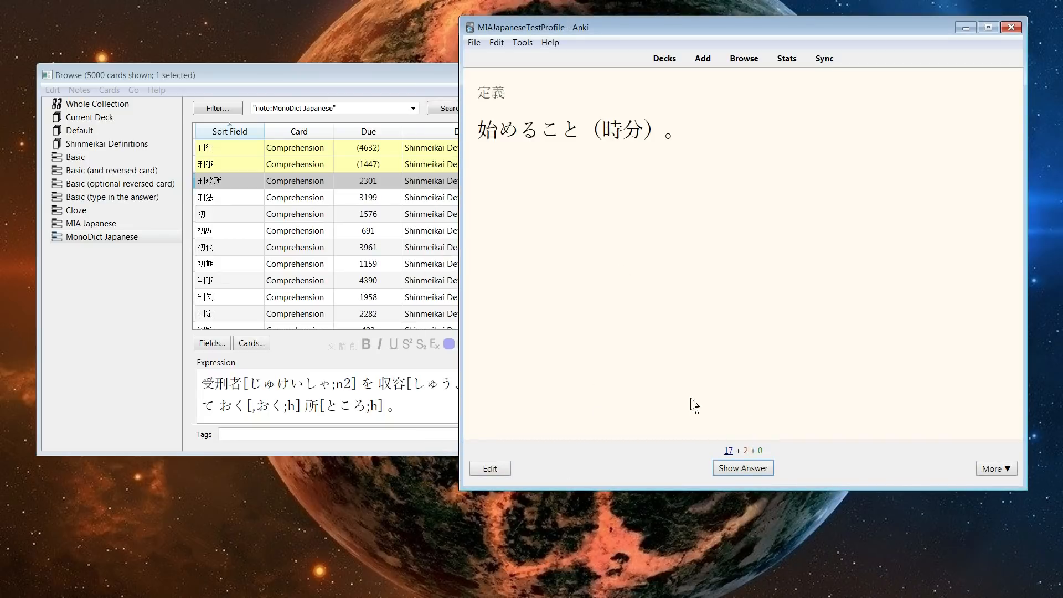
pyautogui.click(749, 468)
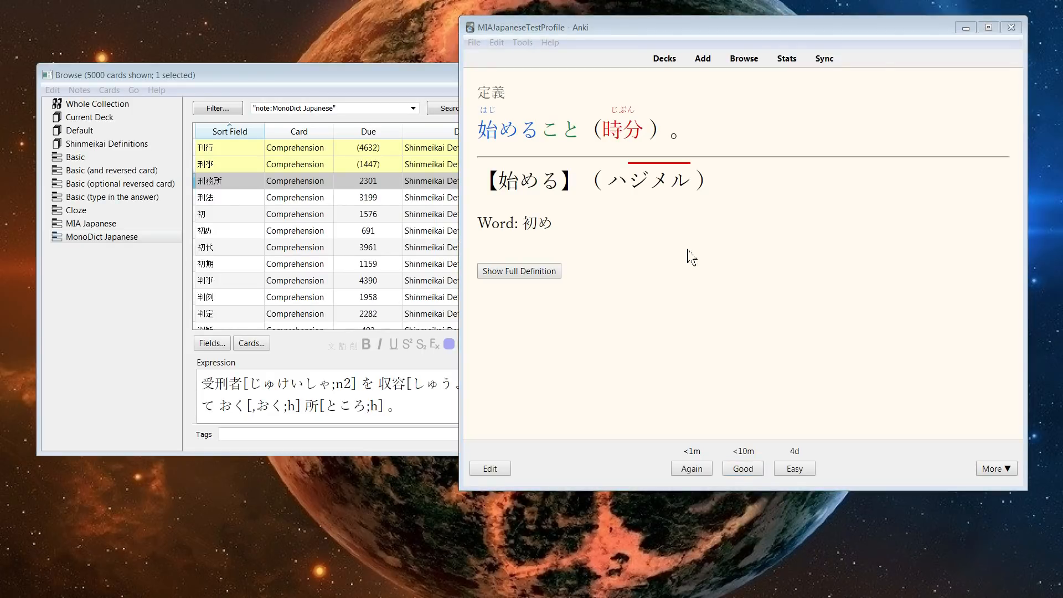
# Open the MIA Japanese Support add-on's configuration and restore its default settings.
pyautogui.click(513, 44)
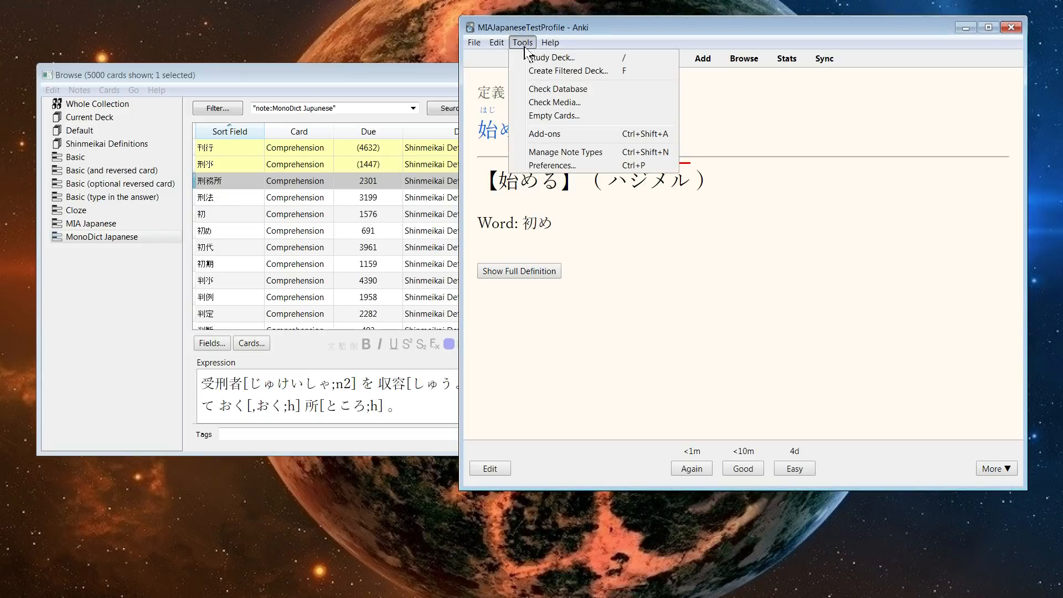
pyautogui.click(555, 137)
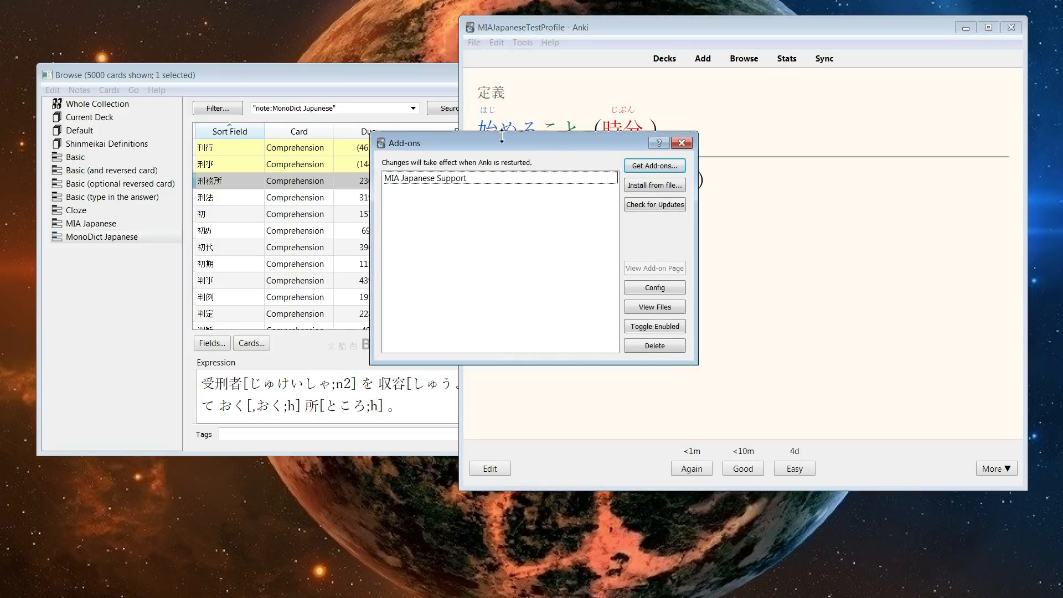
pyautogui.click(446, 183)
pyautogui.click(667, 288)
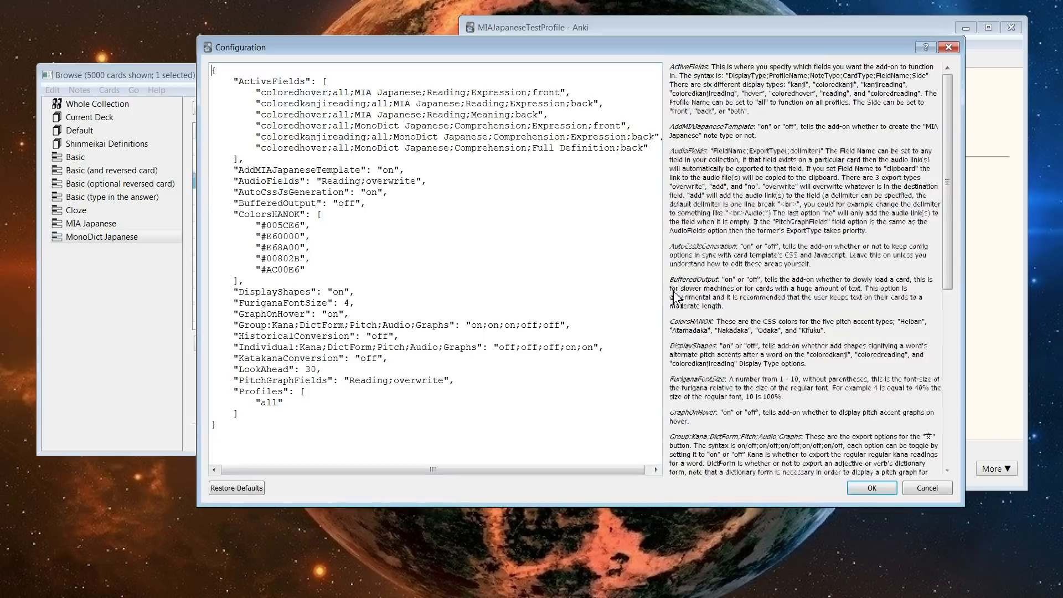
pyautogui.click(236, 487)
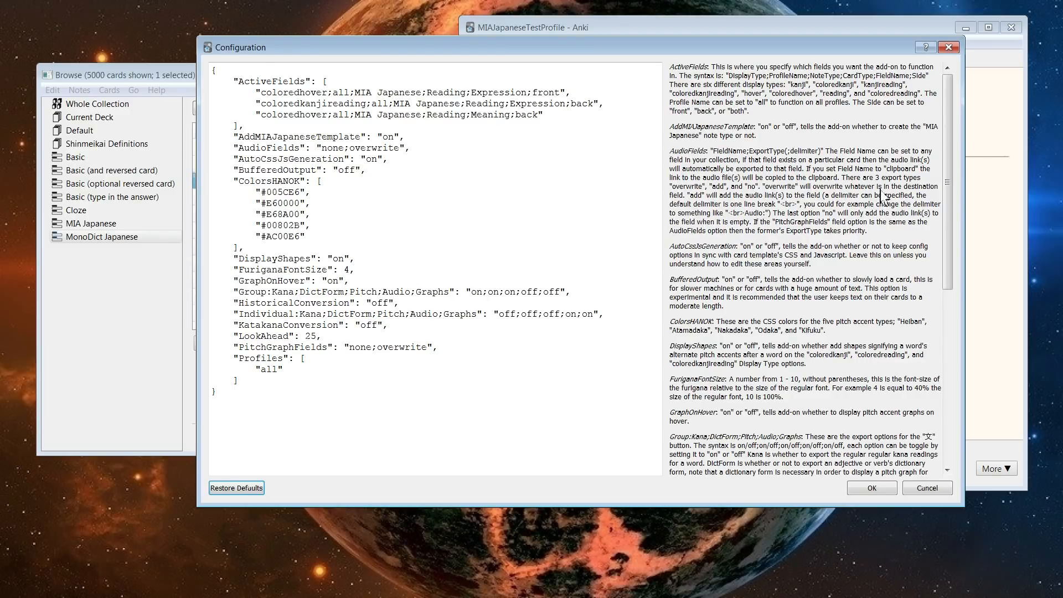
# Examine the ActiveFields entries, focusing on the coloredhover display type and the documentation of the available display types.
pyautogui.moveTo(236, 83); pyautogui.dragTo(329, 83)
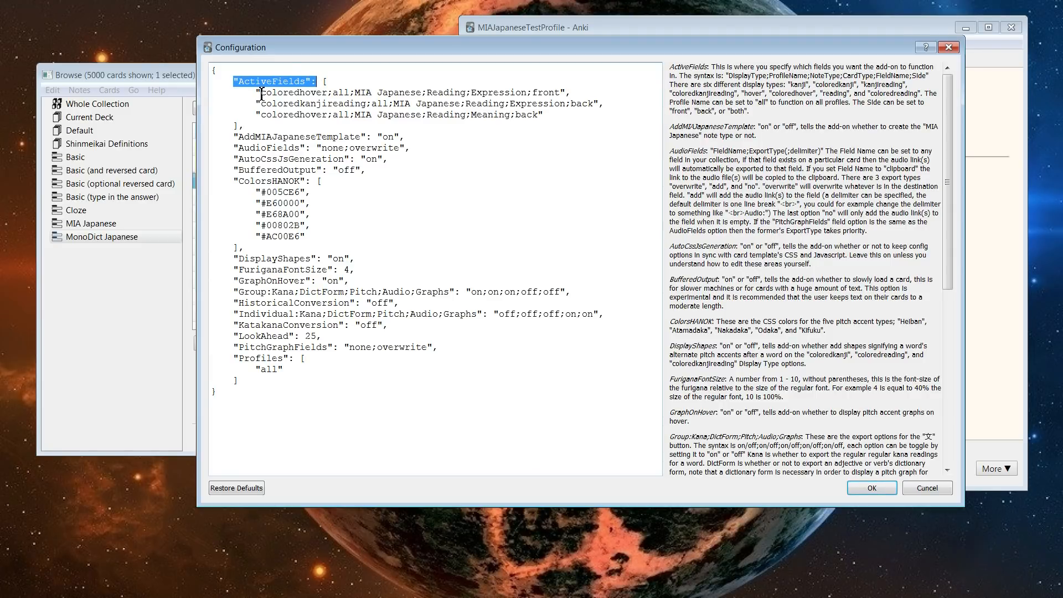
pyautogui.moveTo(261, 94); pyautogui.dragTo(331, 94)
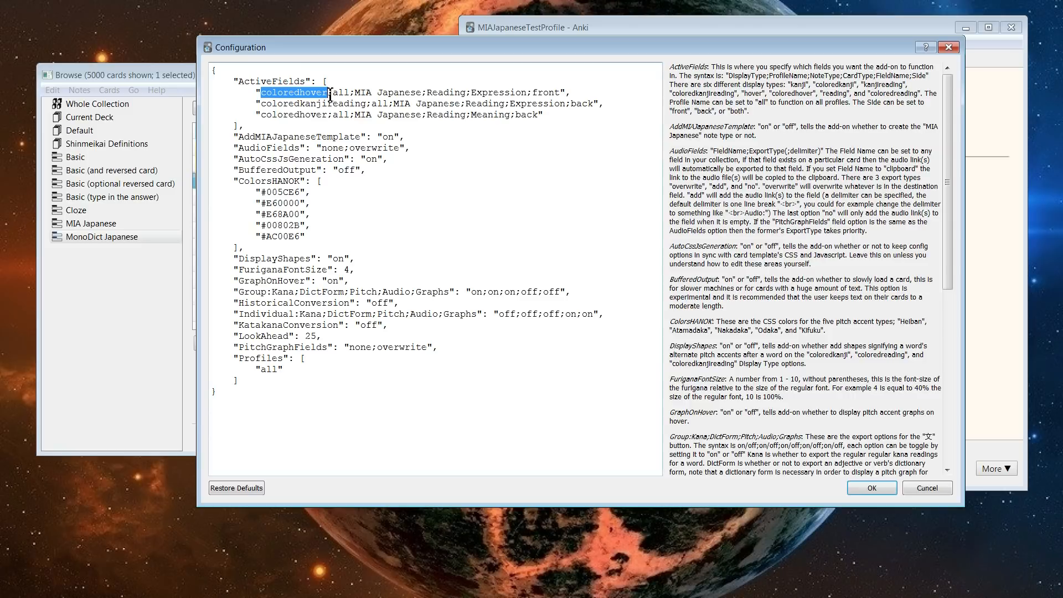
pyautogui.moveTo(263, 94); pyautogui.dragTo(329, 92)
pyautogui.click(328, 92)
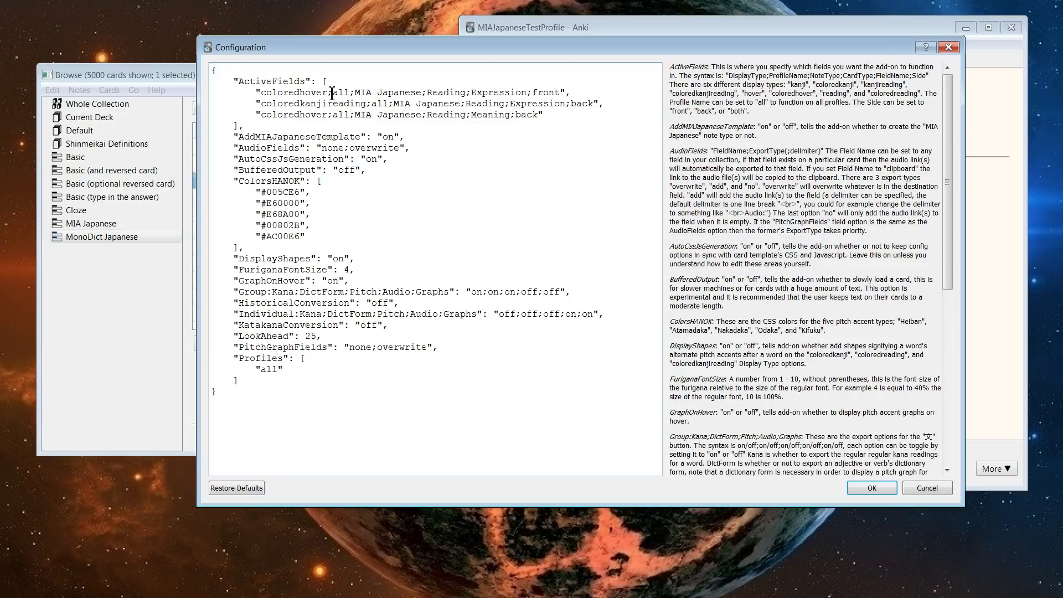
pyautogui.moveTo(330, 94); pyautogui.dragTo(261, 94)
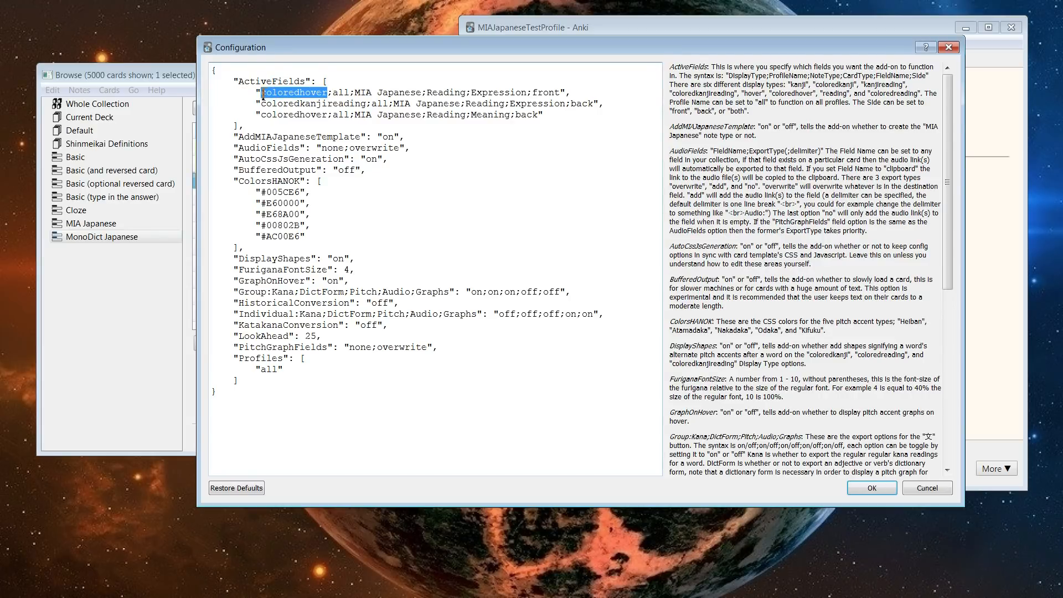
pyautogui.click(356, 93)
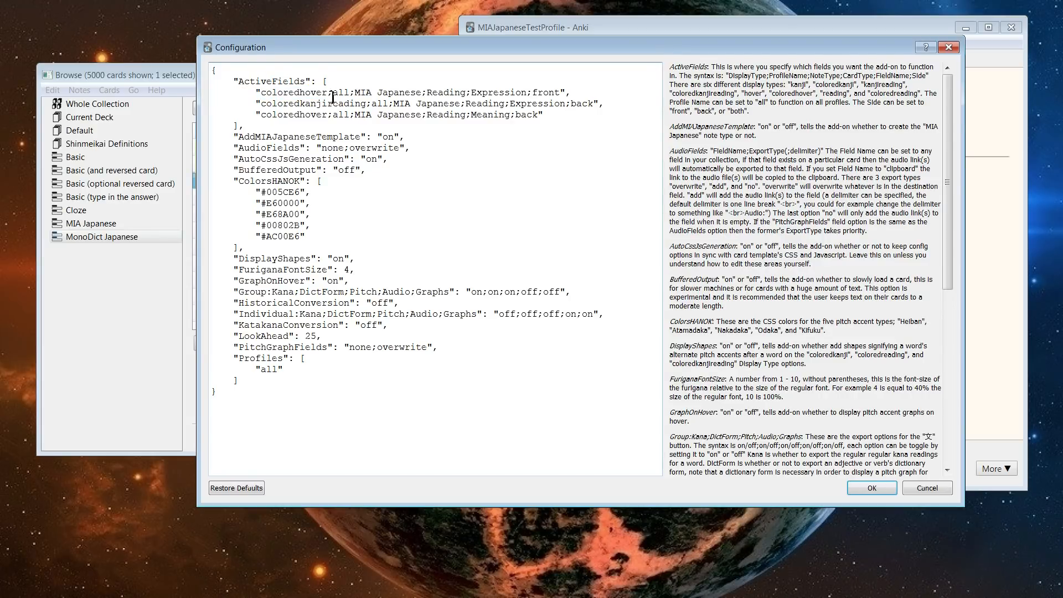
pyautogui.moveTo(330, 98); pyautogui.dragTo(262, 94)
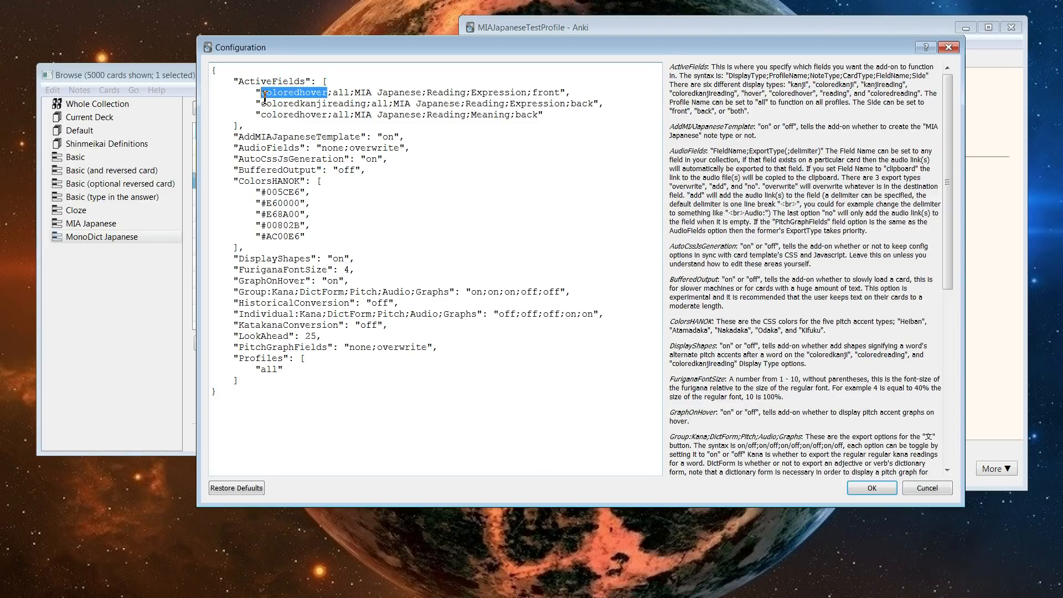
pyautogui.click(736, 83)
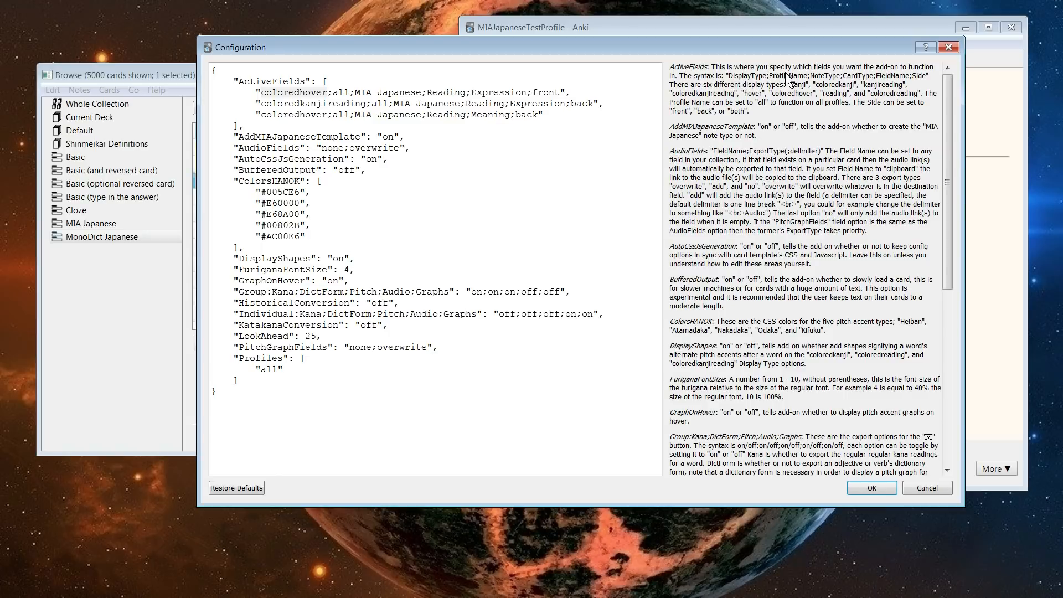
pyautogui.click(322, 94)
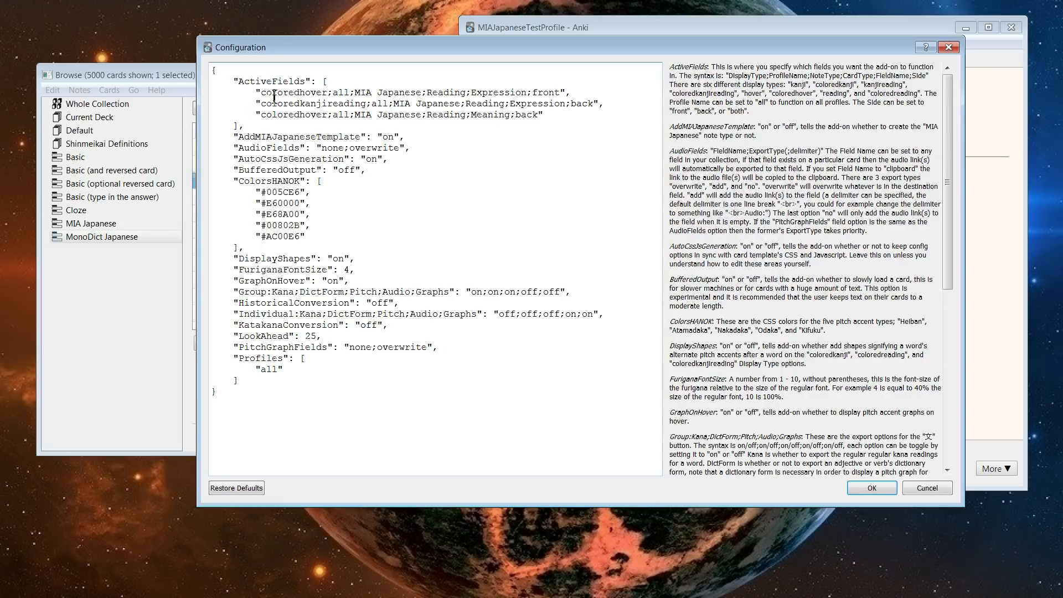
# Save the restored default configuration and close the add-ons list.
pyautogui.click(872, 488)
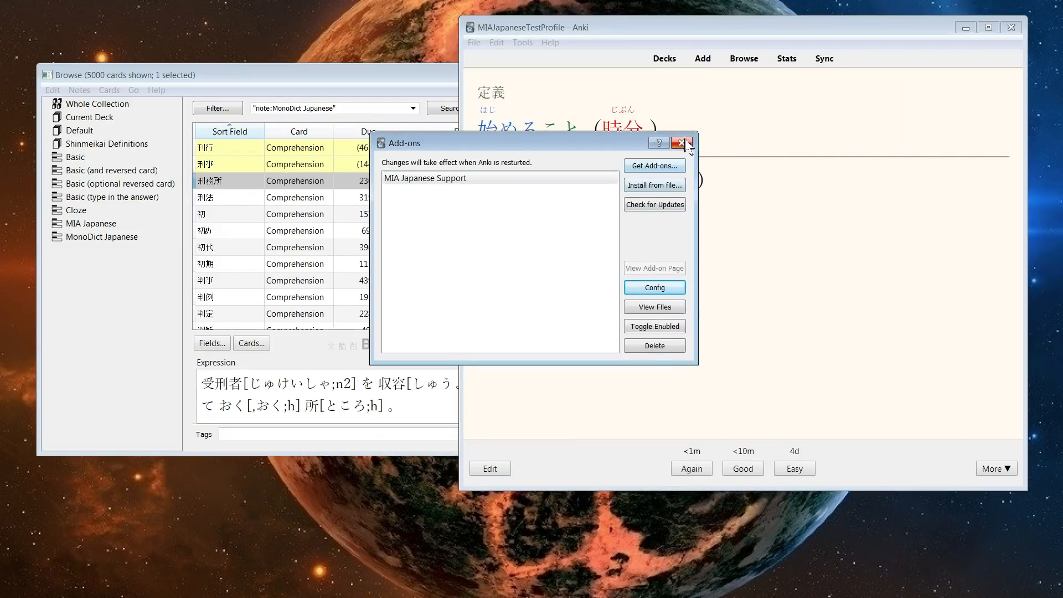
pyautogui.click(682, 144)
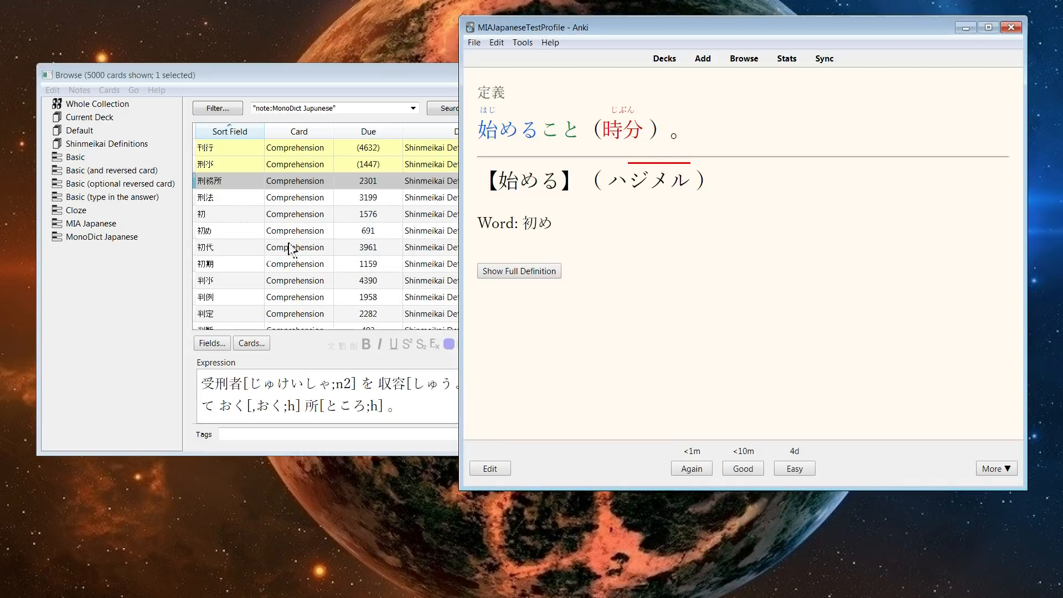
# Inspect the card templates of the MonoDict Japanese note type, then close them.
pyautogui.click(98, 237)
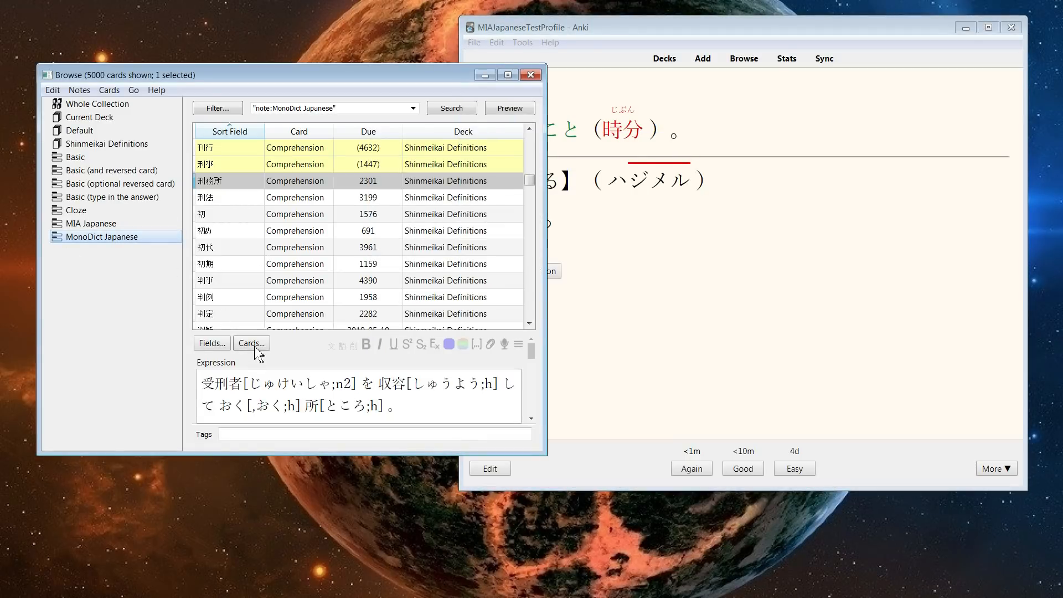
pyautogui.click(252, 344)
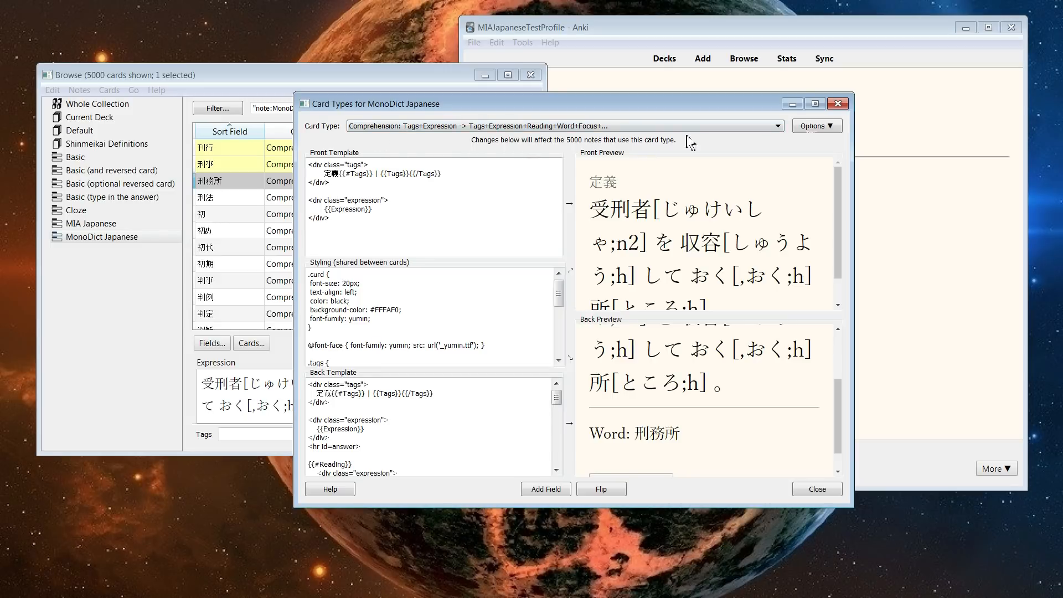
pyautogui.click(838, 104)
# In the MIA Japanese front template, clear the opening line and enter <div display-type="coloredhover" class="wrapped-japanese">{{Expression}}</div>.
pyautogui.click(123, 225)
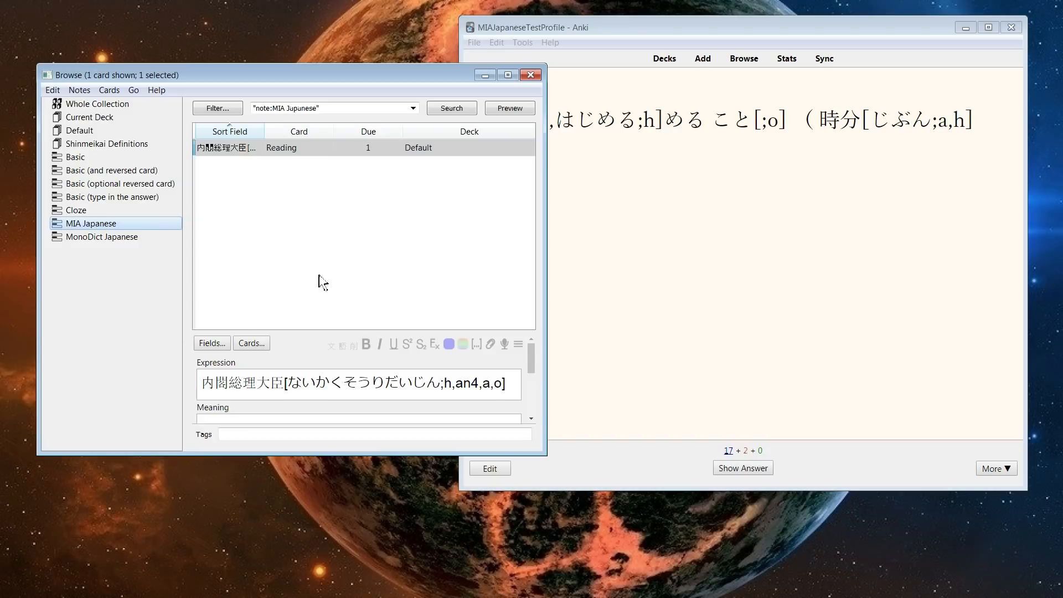
pyautogui.click(252, 343)
pyautogui.moveTo(310, 186); pyautogui.dragTo(519, 171)
pyautogui.press('BackSpace')
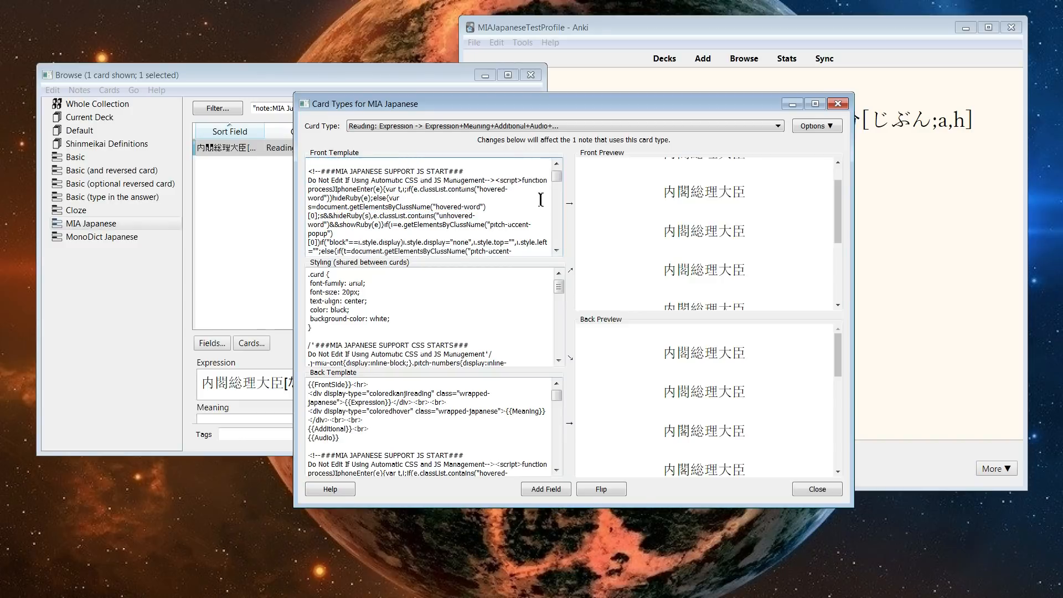
pyautogui.write('<div display-type="coloredhover" class="wrapped-japanese">{{Expression}}</div>')
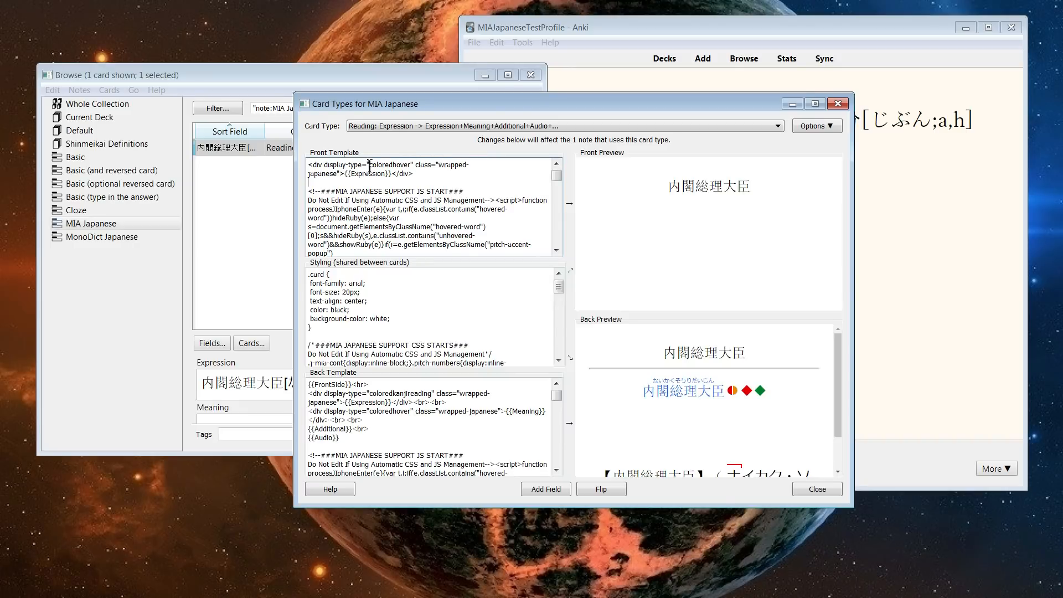
# Check how the coloredhover display type shows 内閣総理大臣 in the front preview, then close the card templates.
pyautogui.moveTo(370, 165); pyautogui.dragTo(413, 167)
pyautogui.moveTo(694, 195)
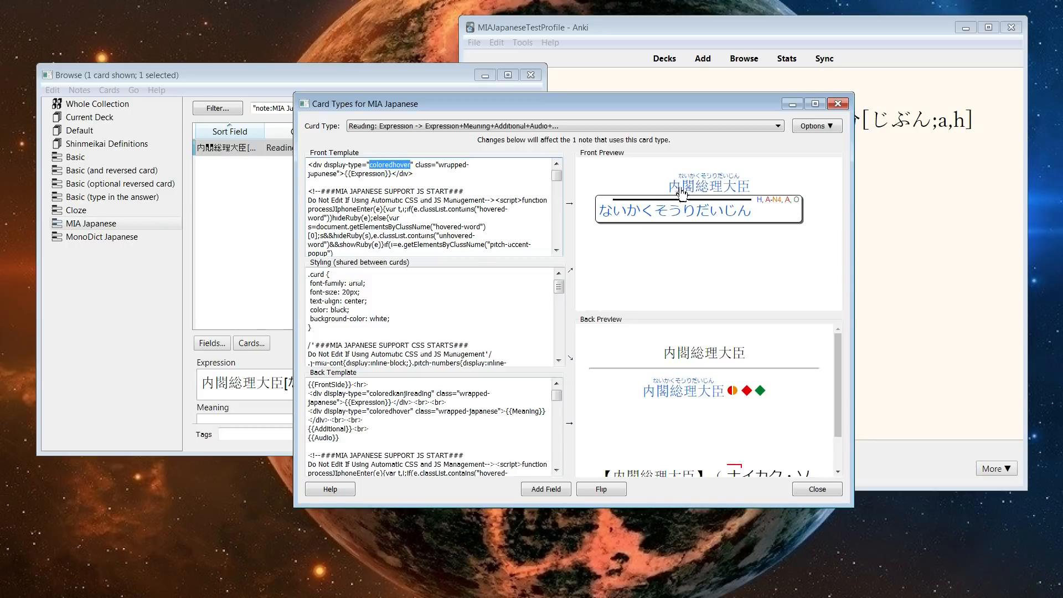
pyautogui.click(837, 103)
# Open the MIA Japanese Support add-on's configuration and set GraphOnHover to "off".
pyautogui.click(494, 43)
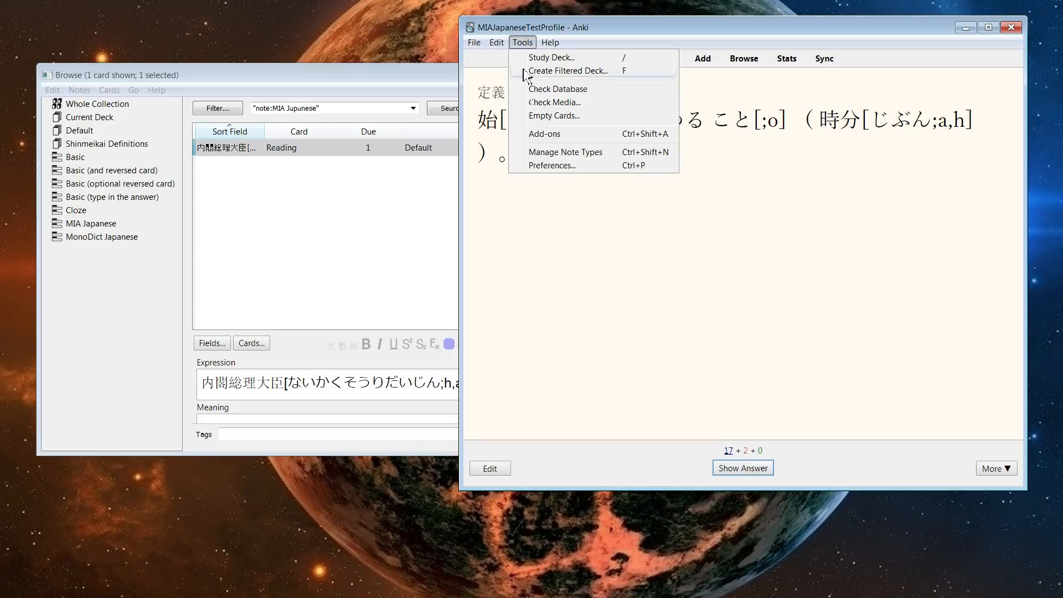
pyautogui.click(540, 136)
pyautogui.click(446, 178)
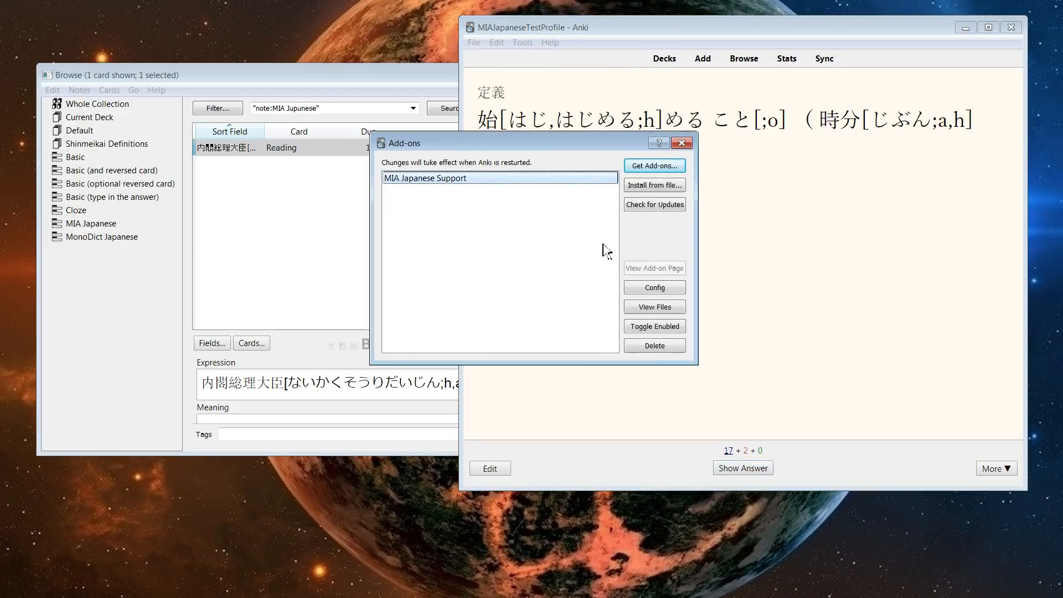
pyautogui.click(655, 287)
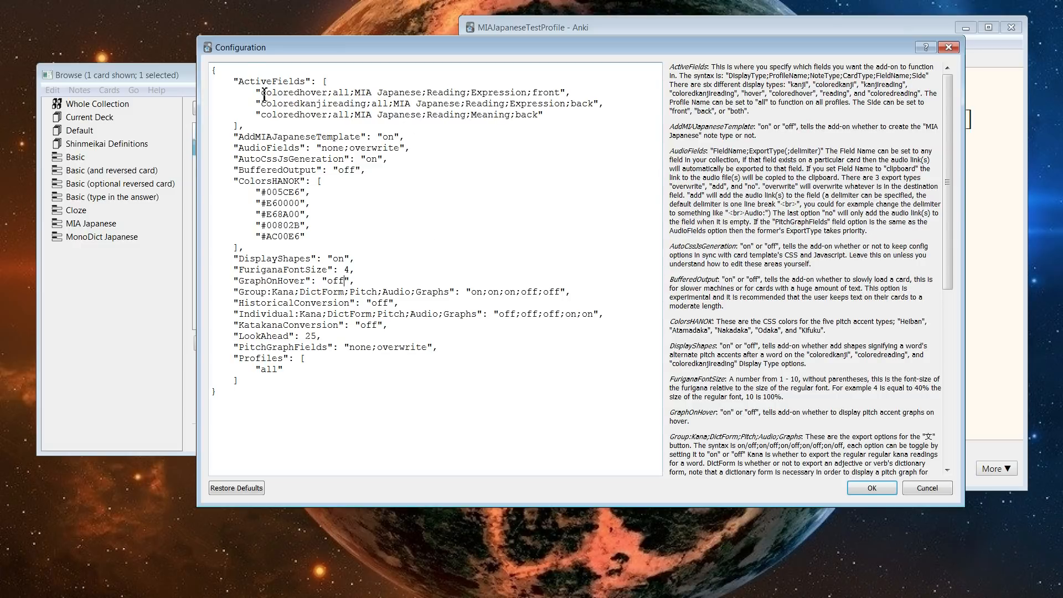
# Change the display type of the MIA Japanese front Expression entry in ActiveFields to hover and save the configuration.
pyautogui.moveTo(262, 92); pyautogui.dragTo(323, 92)
pyautogui.click(331, 94)
pyautogui.moveTo(329, 95); pyautogui.dragTo(301, 101)
pyautogui.click(309, 71)
pyautogui.doubleClick(304, 93)
pyautogui.click(301, 94)
pyautogui.moveTo(300, 95); pyautogui.dragTo(261, 96)
pyautogui.press('BackSpace')
pyautogui.click(872, 488)
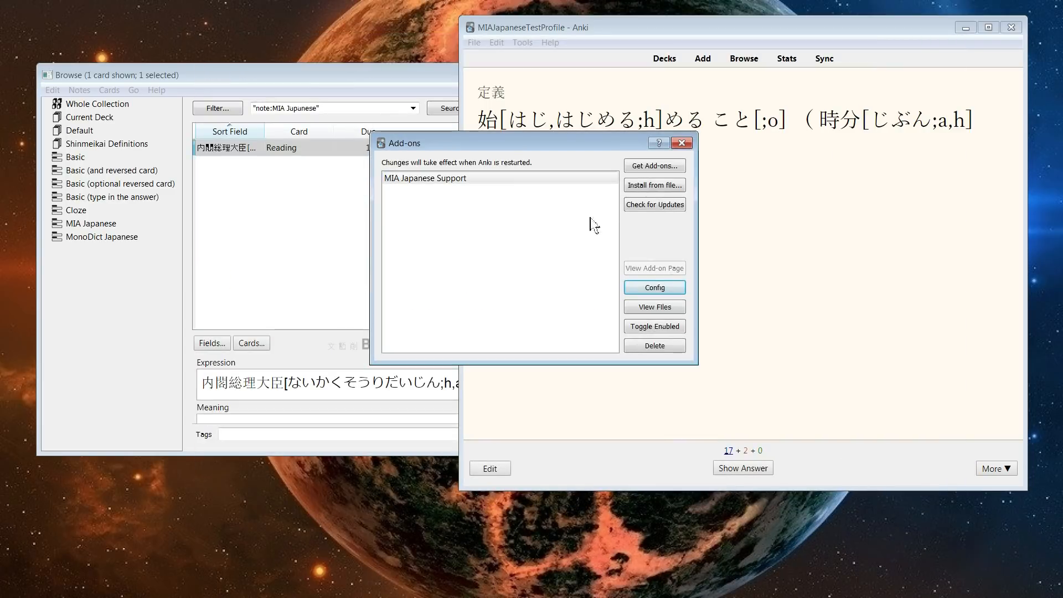
pyautogui.click(682, 144)
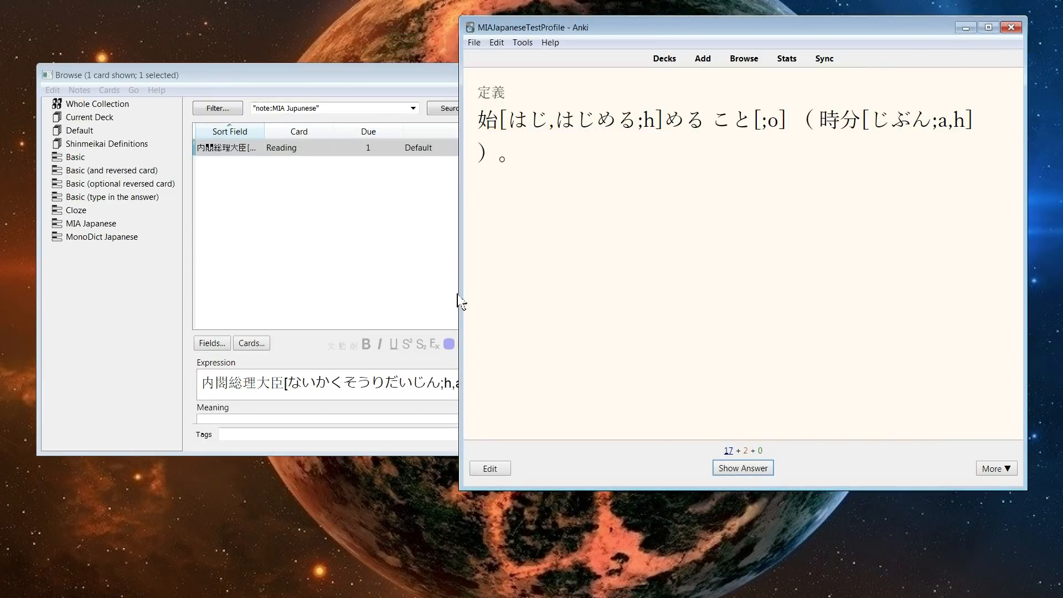
# Preview the front of the 内閣総理大臣 card to check its hover display.
pyautogui.click(410, 294)
pyautogui.click(340, 148)
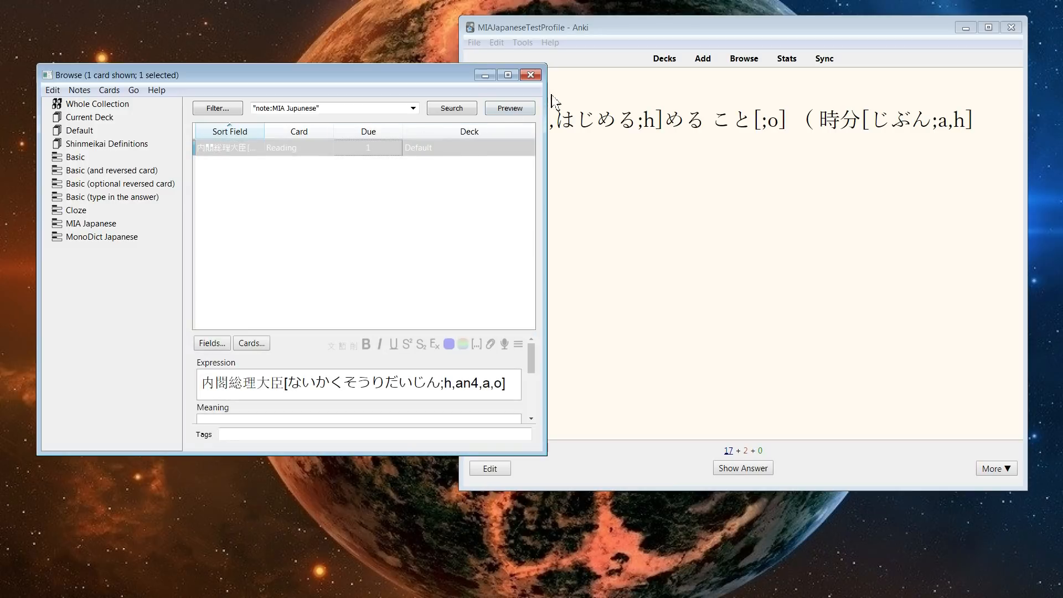
pyautogui.click(510, 108)
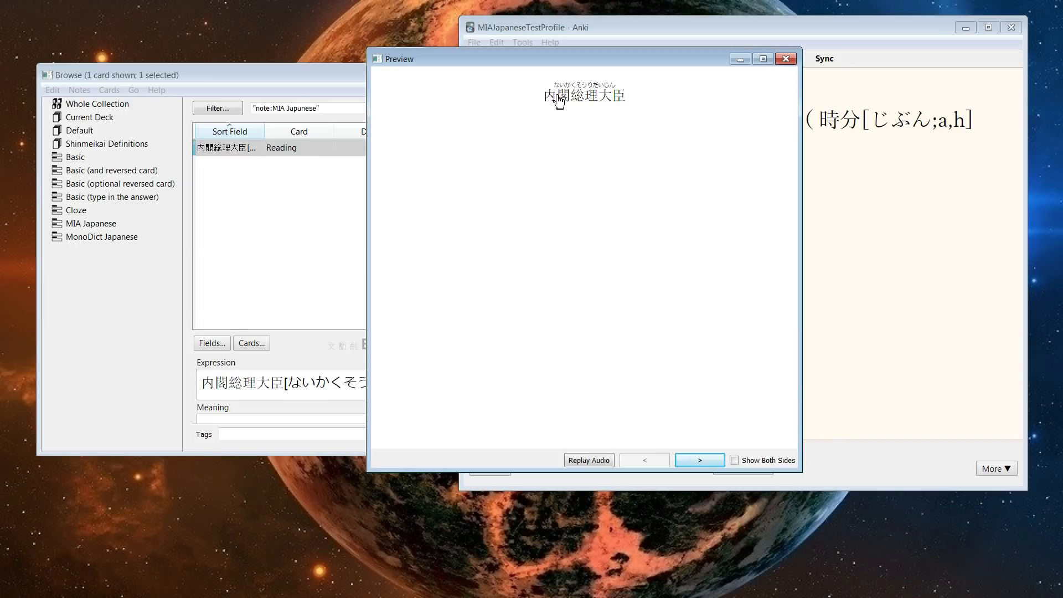
# Set the display type of the MIA Japanese front Expression entry in ActiveFields to kanji, save, and recheck the add-on's configuration.
pyautogui.moveTo(562, 97)
pyautogui.click(830, 106)
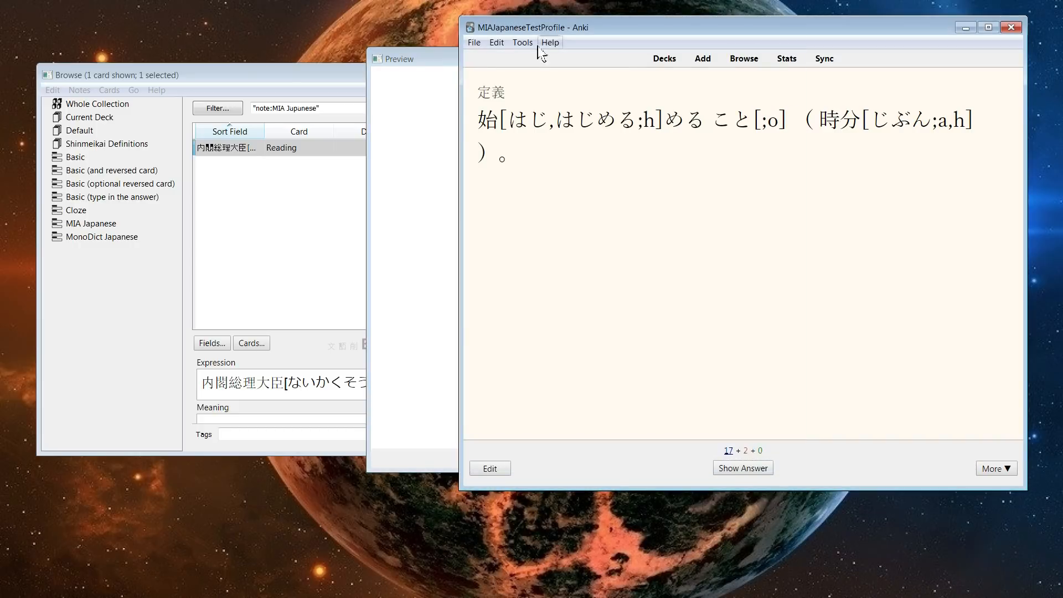
pyautogui.click(520, 43)
pyautogui.click(529, 127)
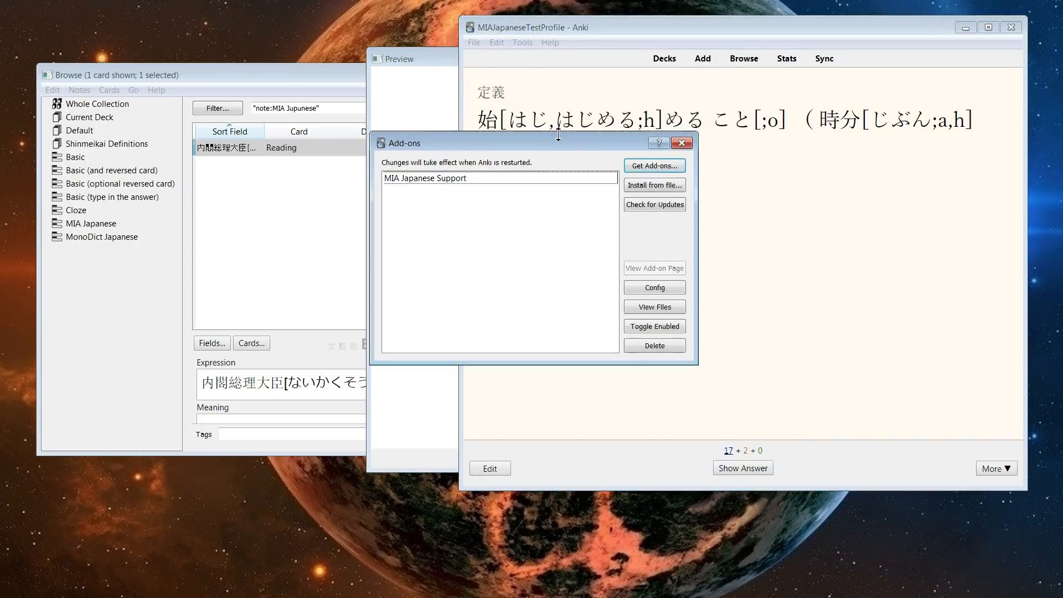
pyautogui.click(472, 184)
pyautogui.click(655, 287)
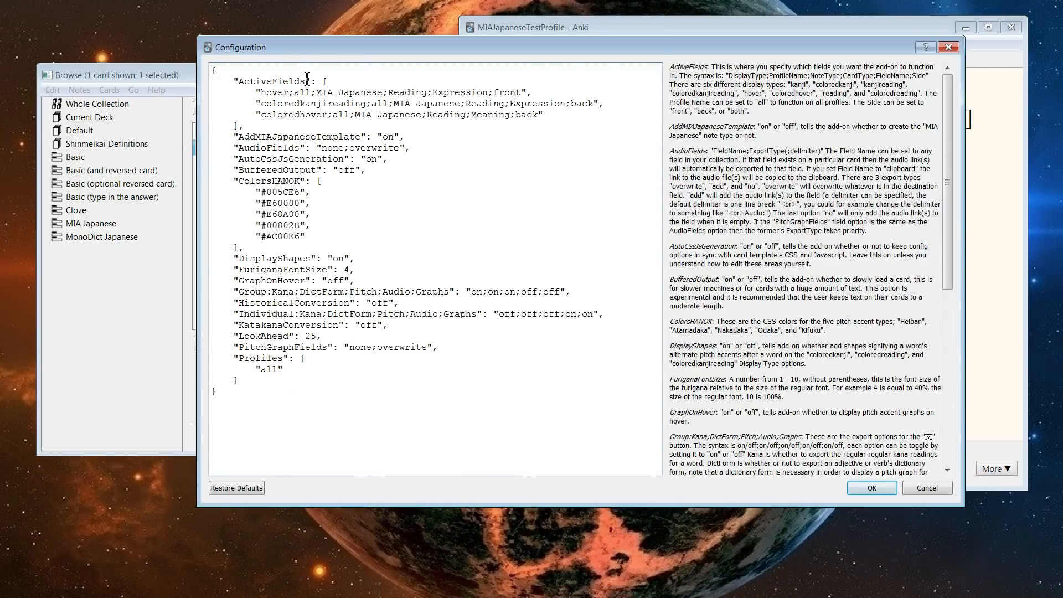
pyautogui.moveTo(291, 93); pyautogui.dragTo(271, 93)
pyautogui.write('kanji')
pyautogui.click(872, 488)
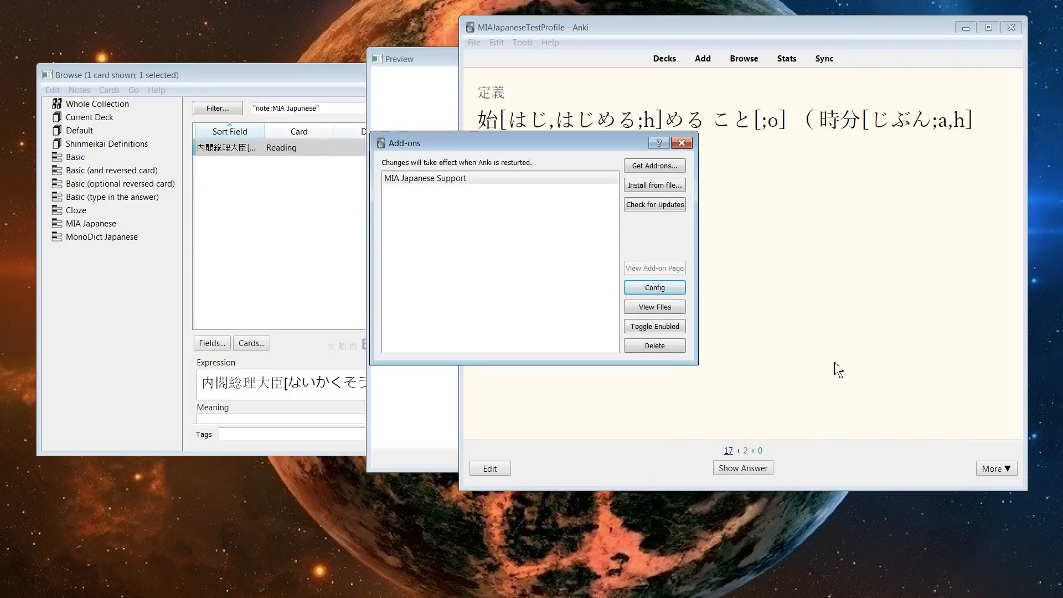
pyautogui.click(656, 289)
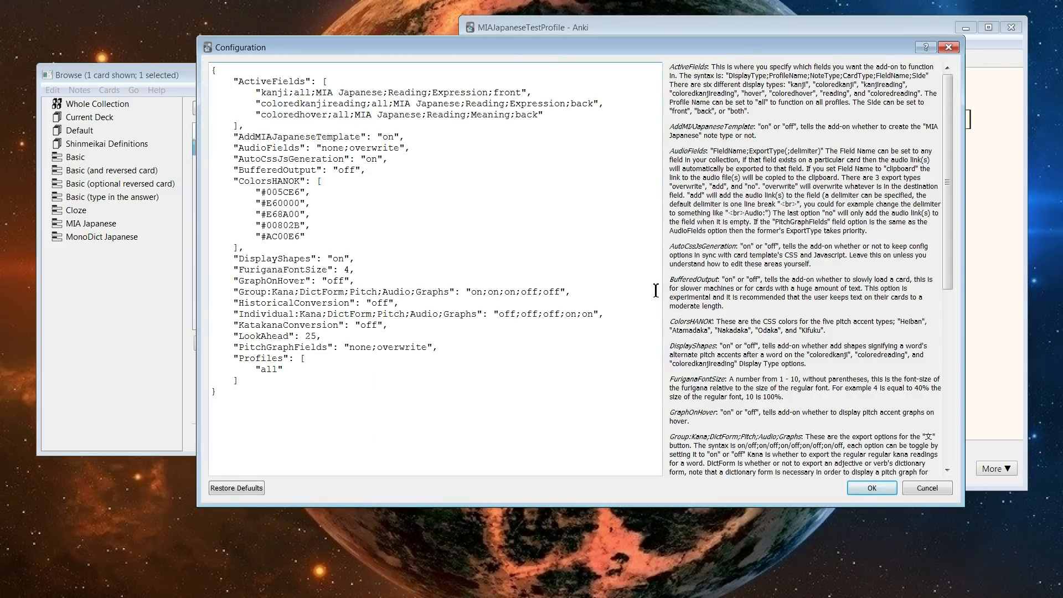
pyautogui.click(948, 47)
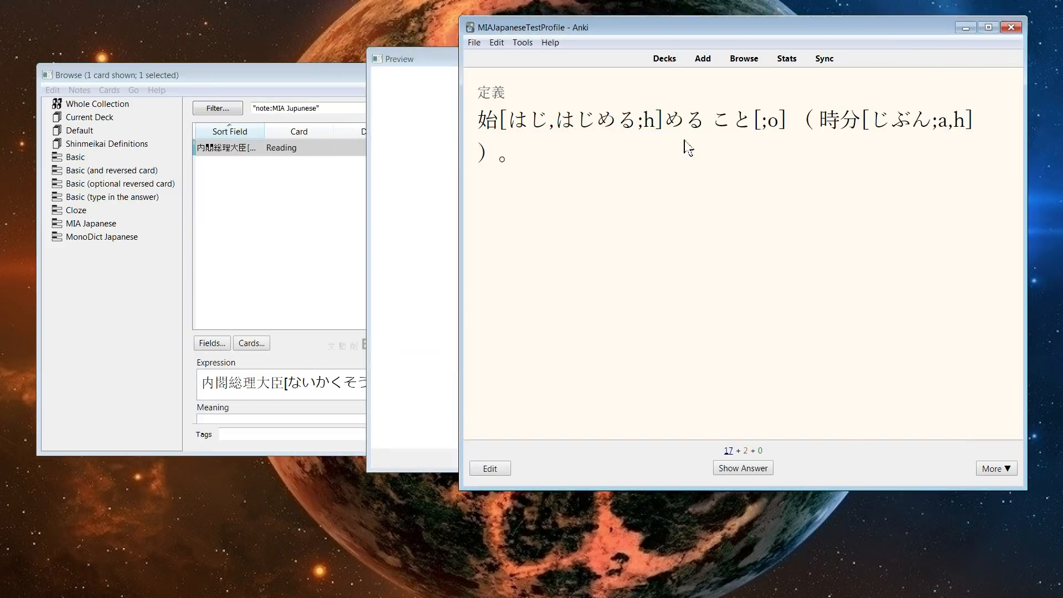
# Reselect the 内閣総理大臣 card to refresh its preview and check how the kanji display type shows the front.
pyautogui.click(453, 143)
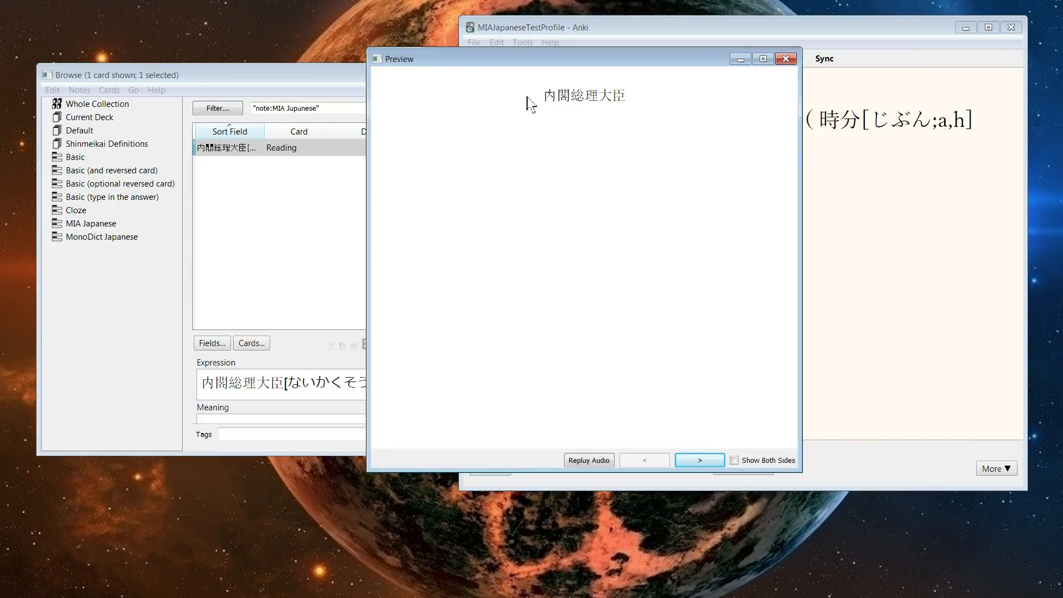
pyautogui.click(315, 177)
pyautogui.click(410, 148)
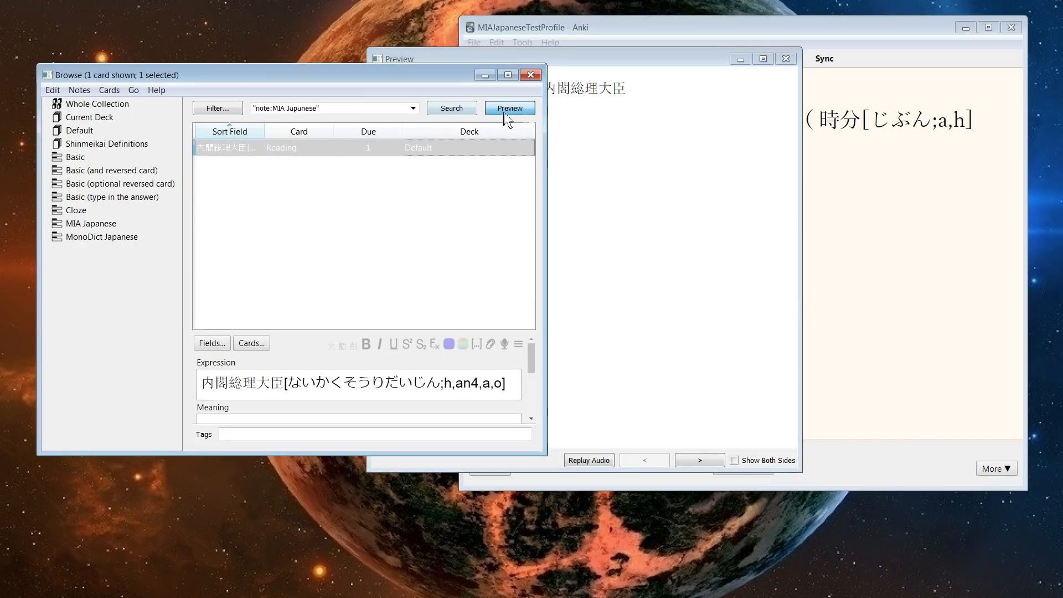
pyautogui.click(597, 114)
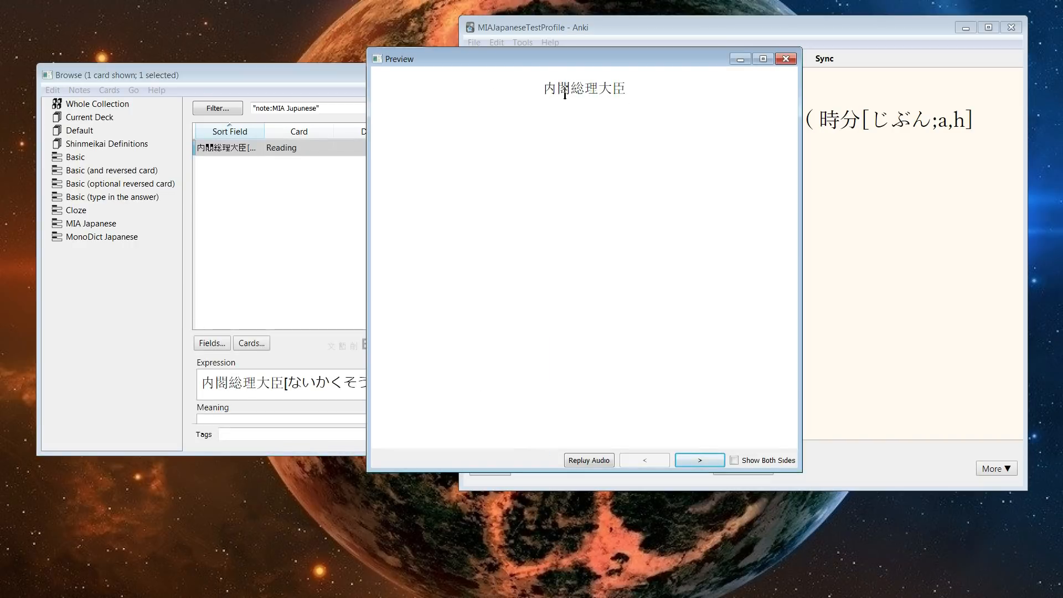
# Set the display type of the MIA Japanese front Expression entry in ActiveFields to coloredkanji and save the add-on's configuration.
pyautogui.click(814, 114)
pyautogui.click(523, 42)
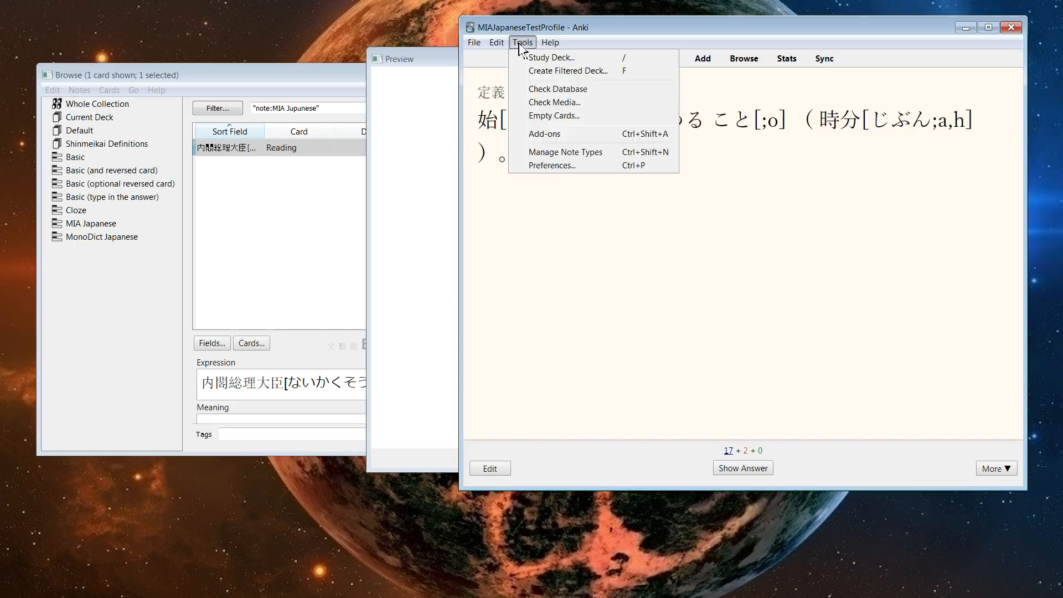
pyautogui.click(551, 138)
pyautogui.click(426, 179)
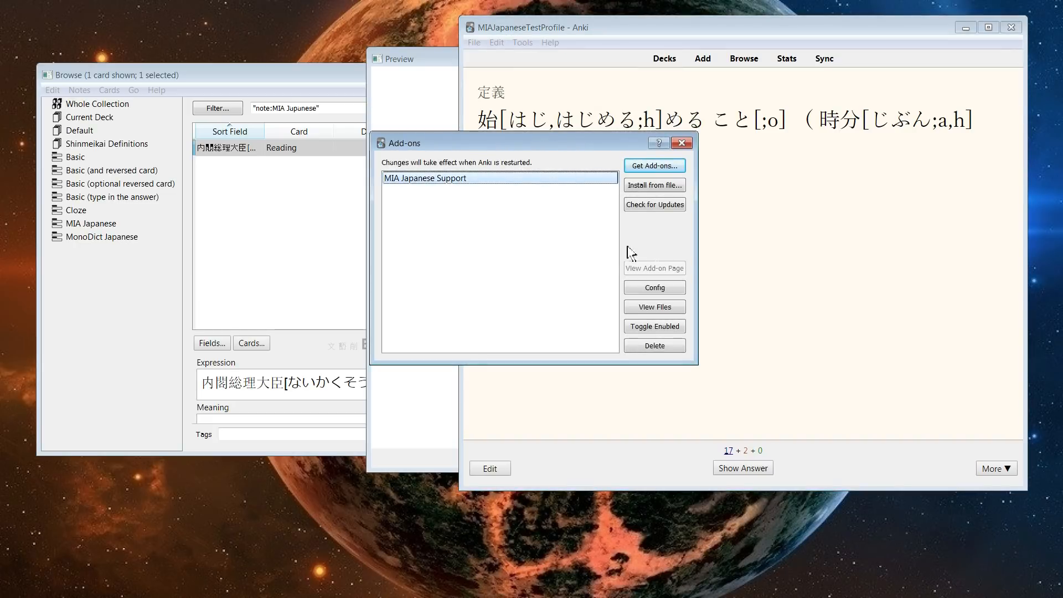
pyautogui.click(642, 289)
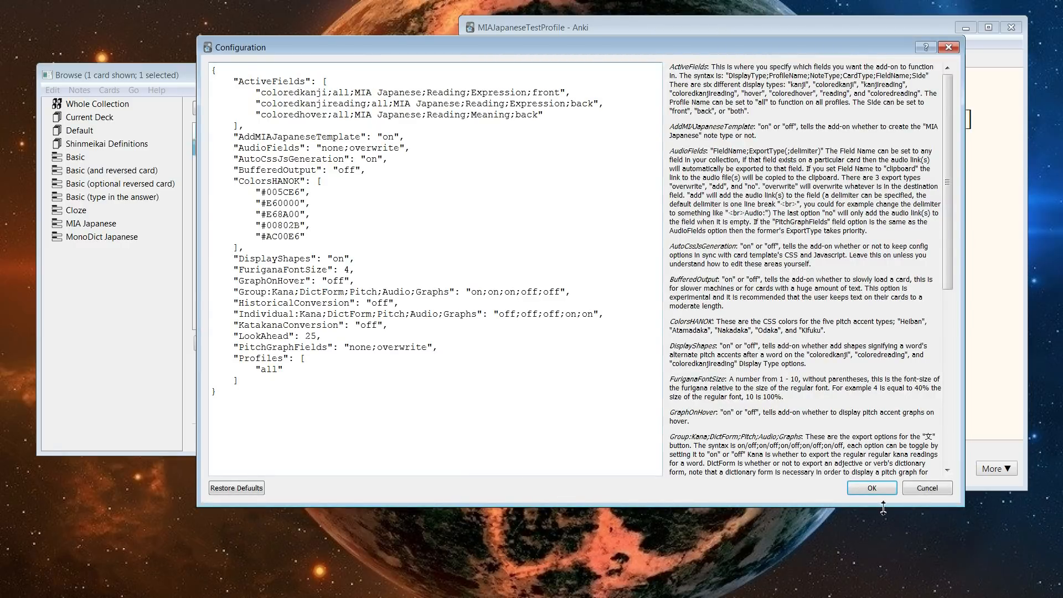
pyautogui.click(871, 487)
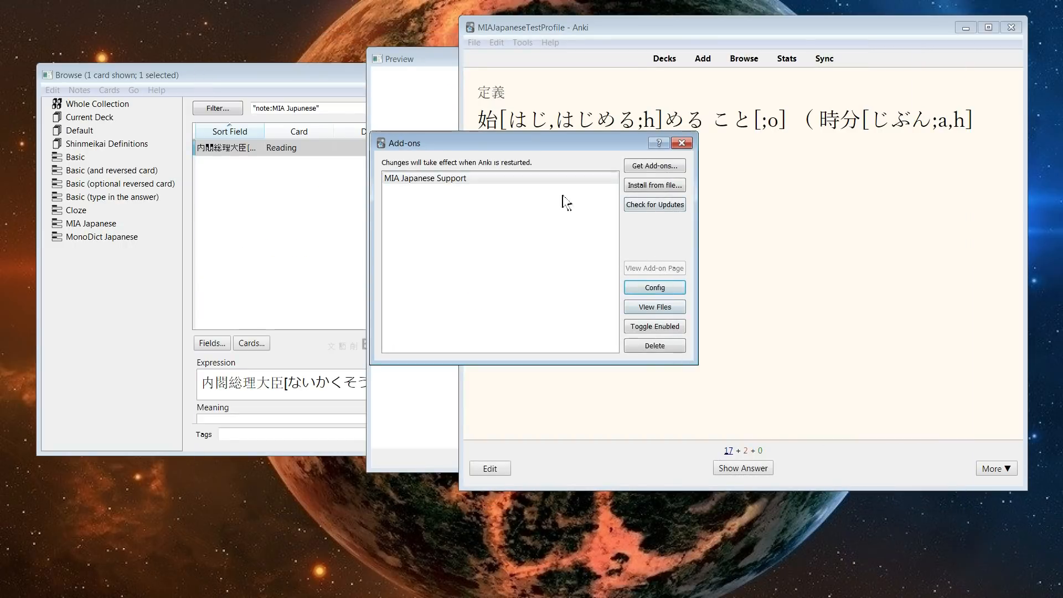
pyautogui.click(681, 142)
# Refresh the 内閣総理大臣 card's preview and examine the word and accent shapes in the coloredkanji display.
pyautogui.click(396, 171)
pyautogui.click(274, 227)
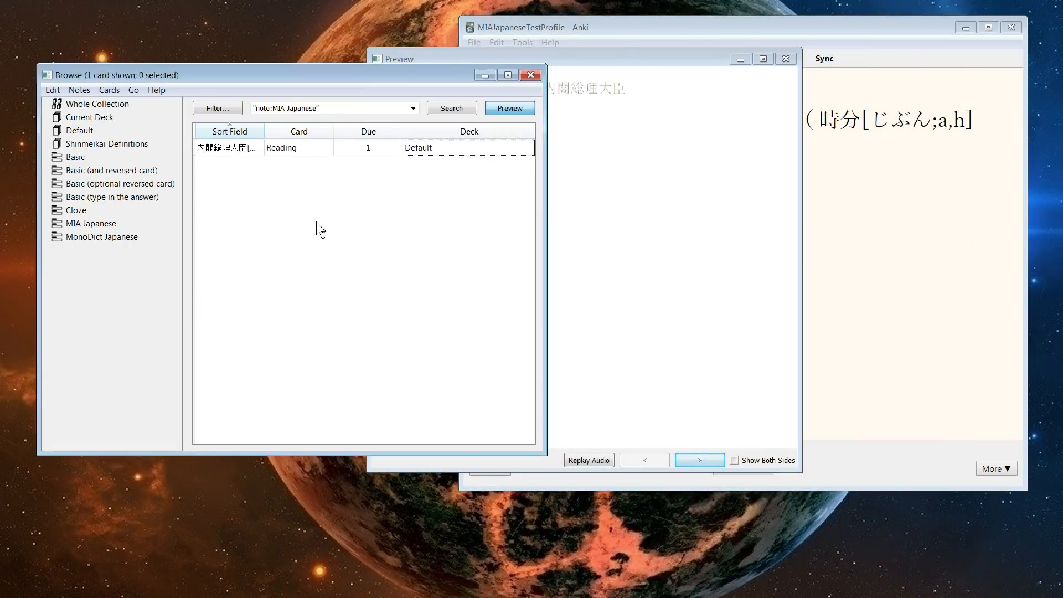
pyautogui.click(579, 214)
pyautogui.click(312, 149)
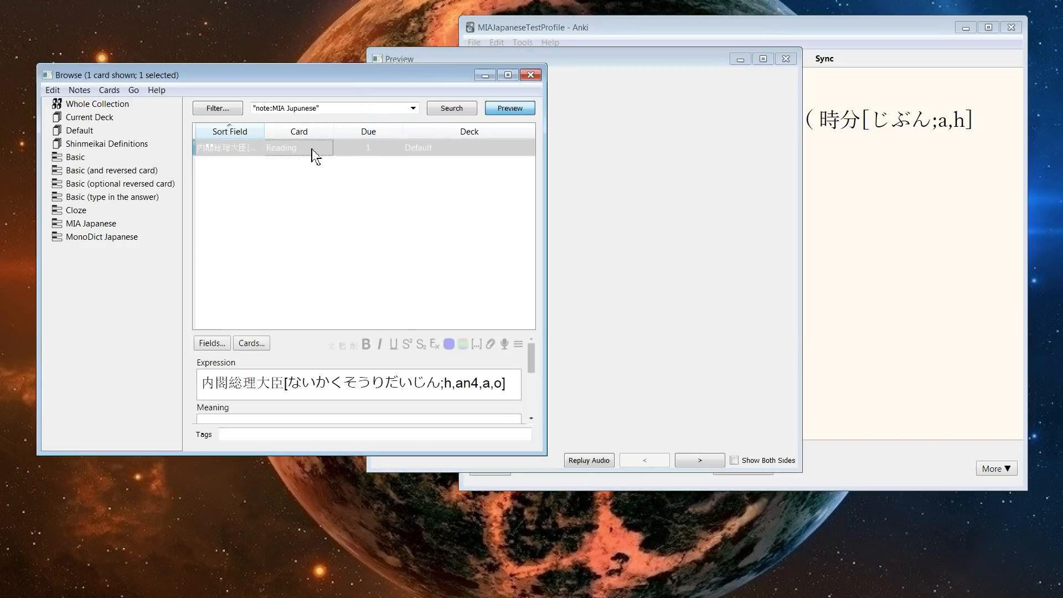
pyautogui.click(531, 113)
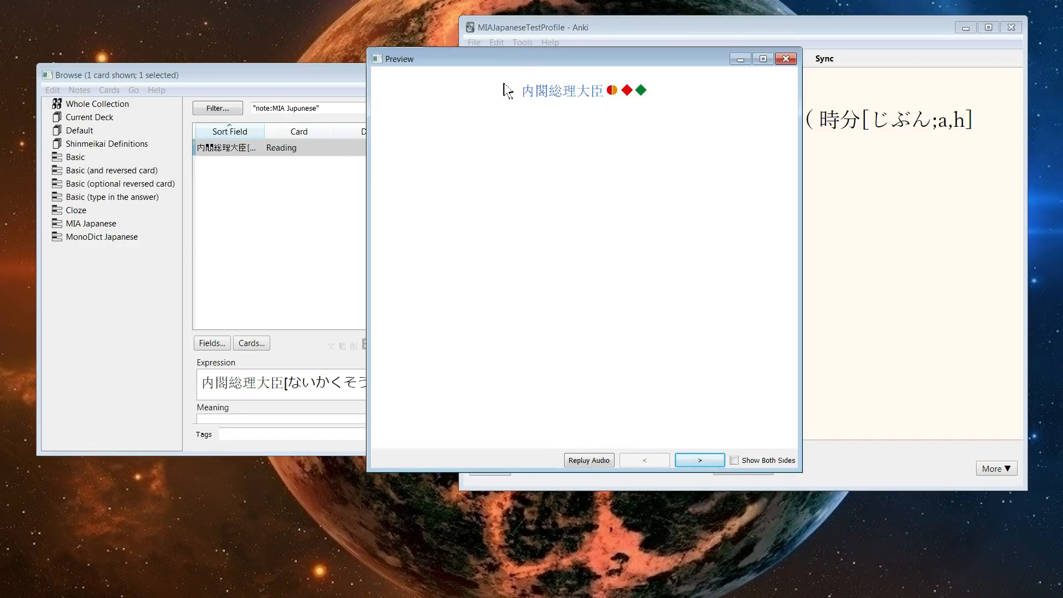
pyautogui.moveTo(540, 90); pyautogui.dragTo(681, 95)
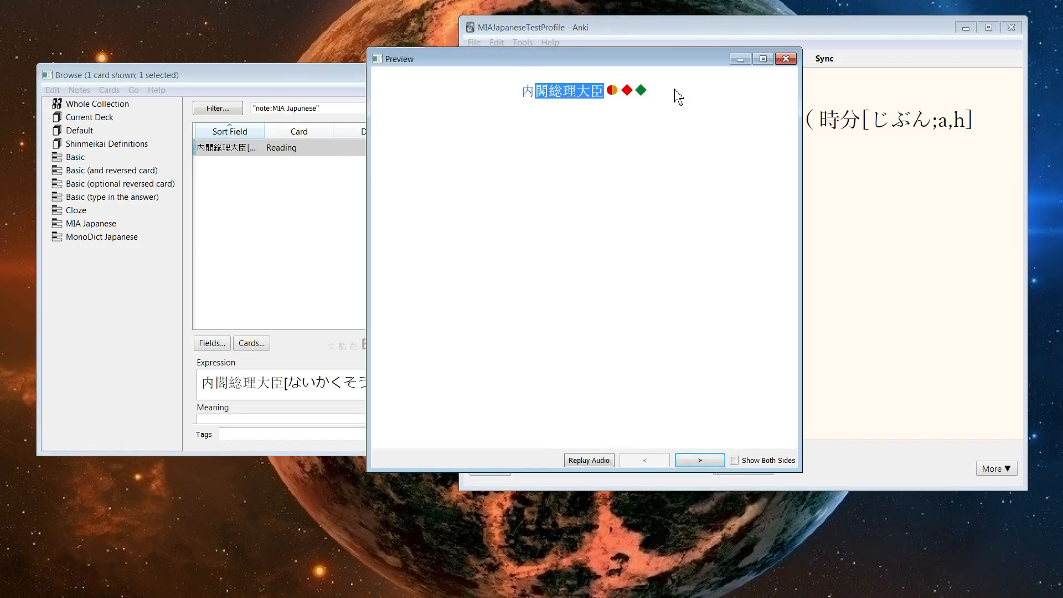
pyautogui.click(610, 94)
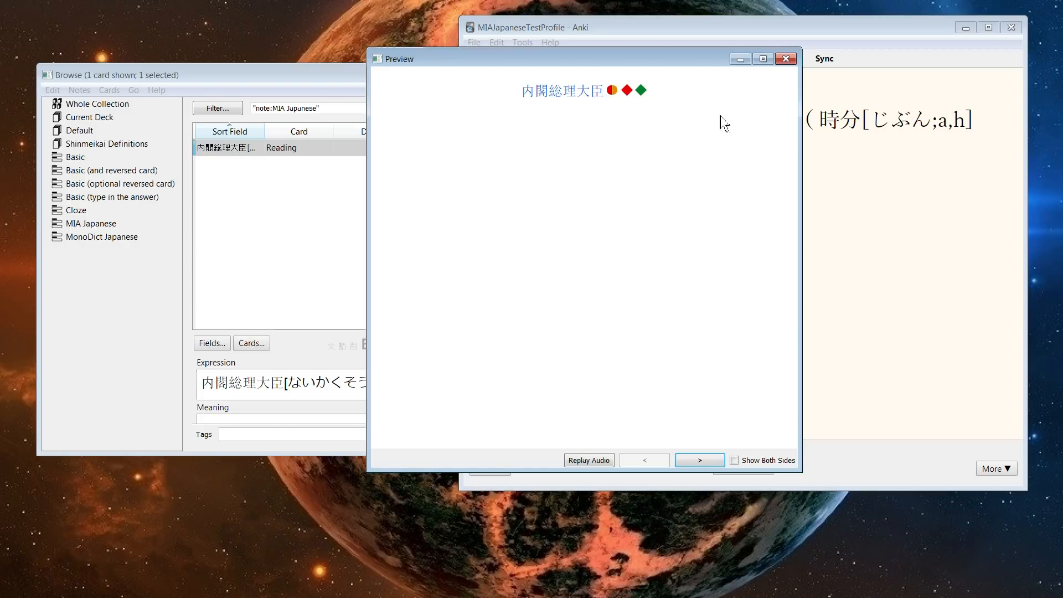
# Set the display type of the MIA Japanese front Expression entry in ActiveFields to coloredkanjireading and save the add-on's configuration.
pyautogui.click(797, 138)
pyautogui.click(523, 43)
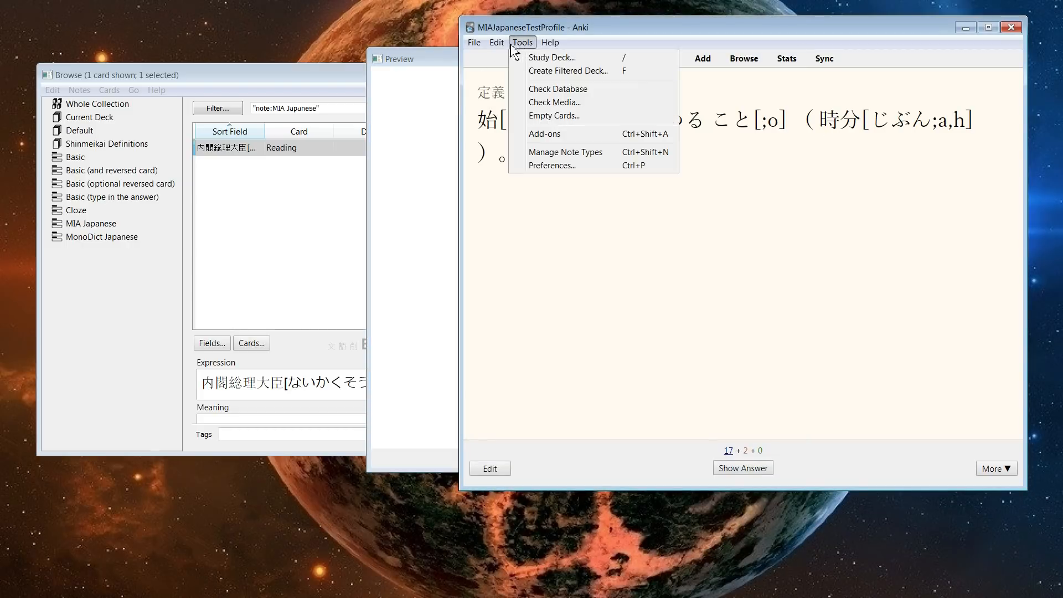
pyautogui.click(581, 139)
pyautogui.click(468, 179)
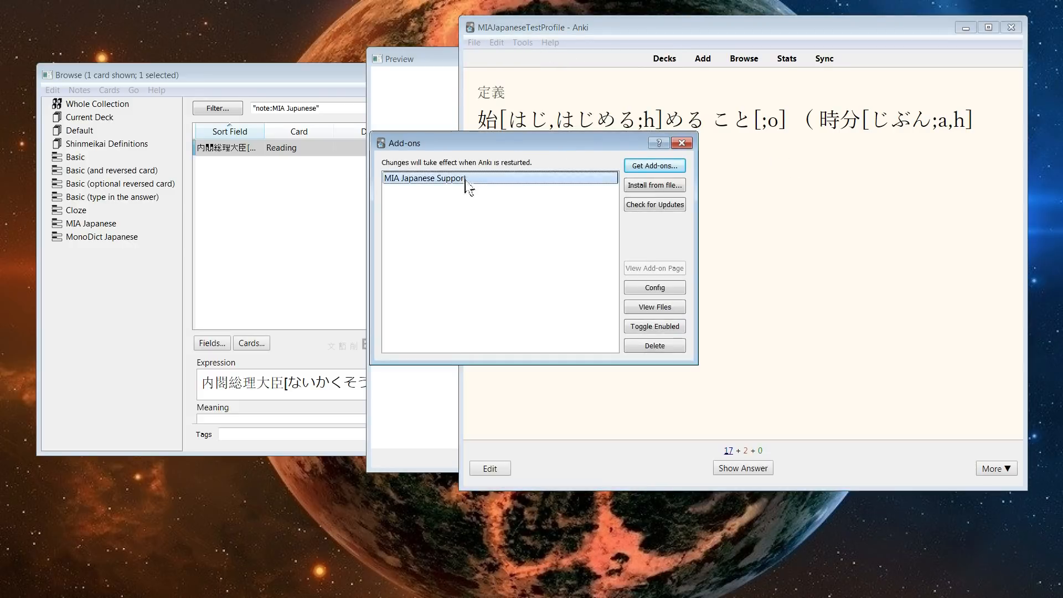
pyautogui.click(655, 287)
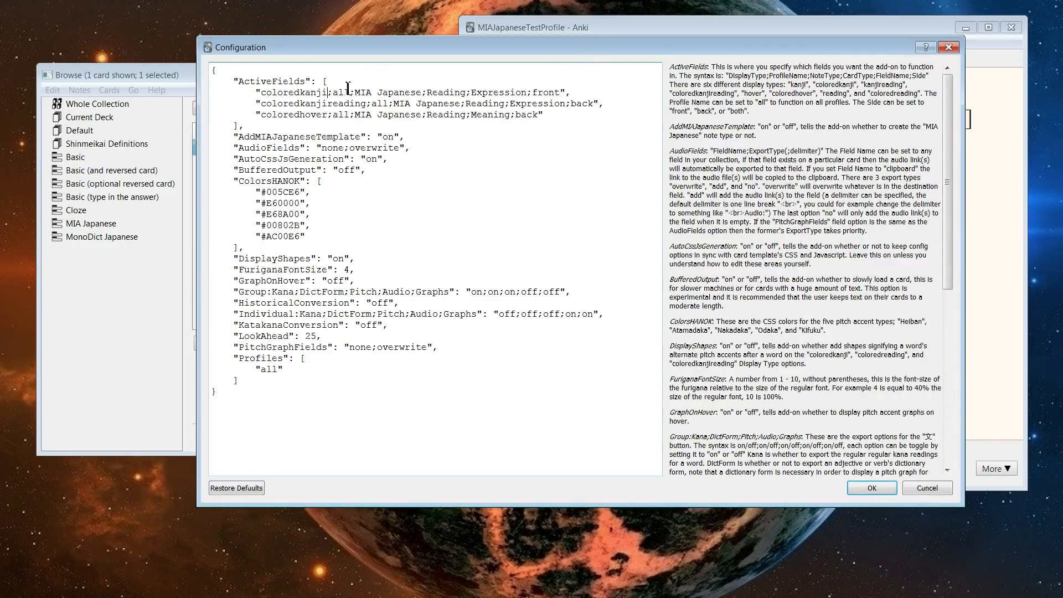
pyautogui.write('reading')
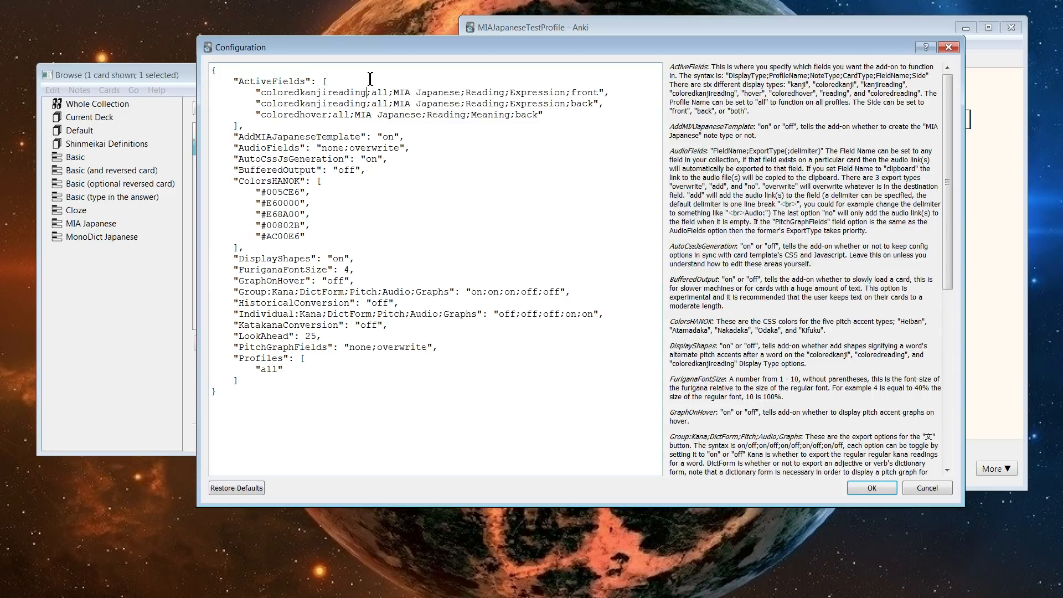
pyautogui.click(867, 490)
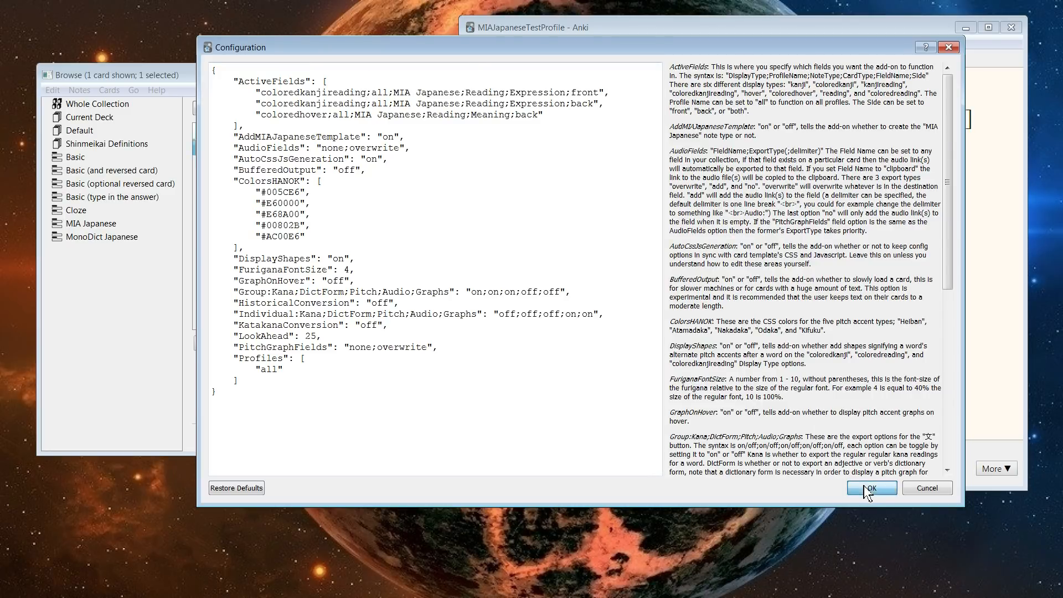
pyautogui.click(681, 143)
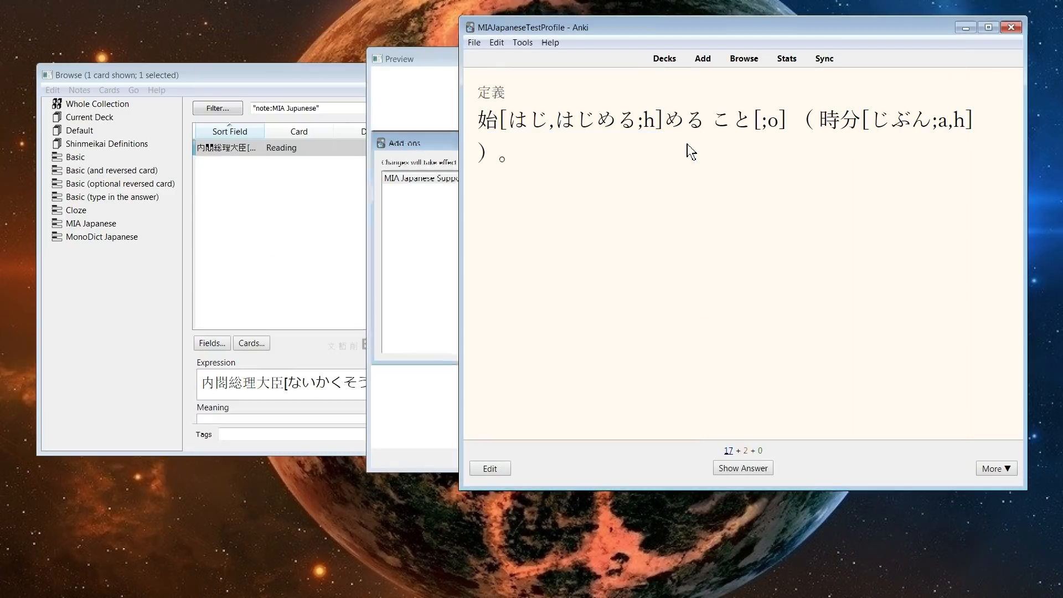
# Refresh the 内閣総理大臣 card's preview and check its coloredkanjireading display on the front.
pyautogui.click(319, 227)
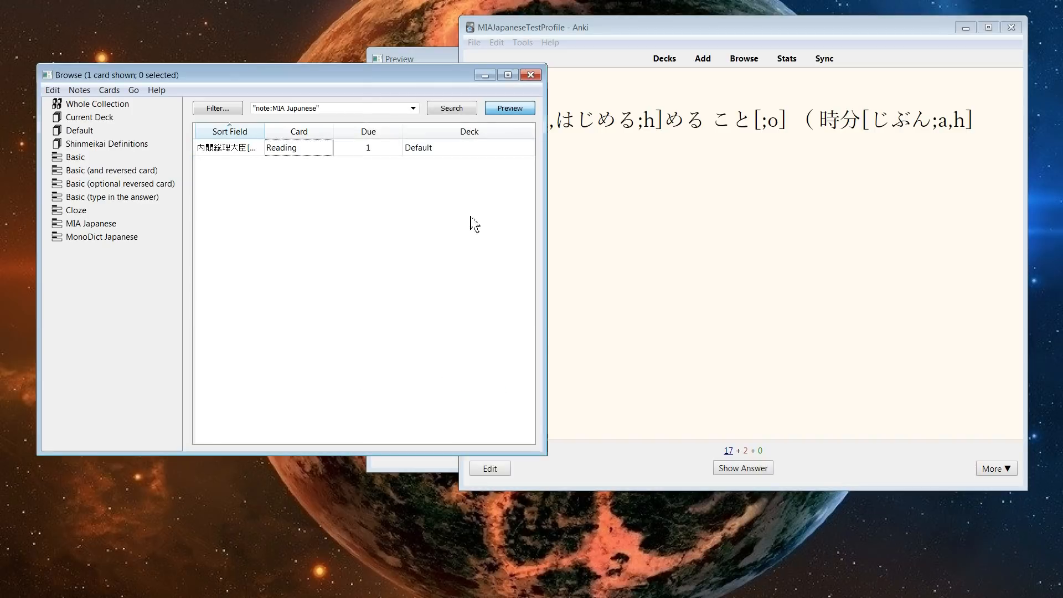
pyautogui.click(387, 60)
pyautogui.click(272, 148)
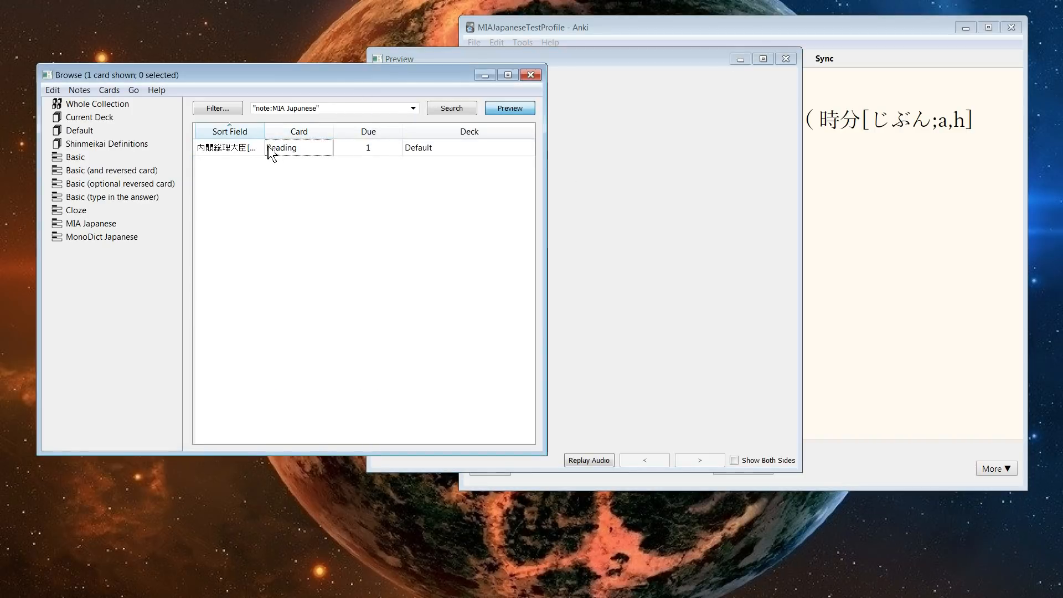
pyautogui.click(560, 118)
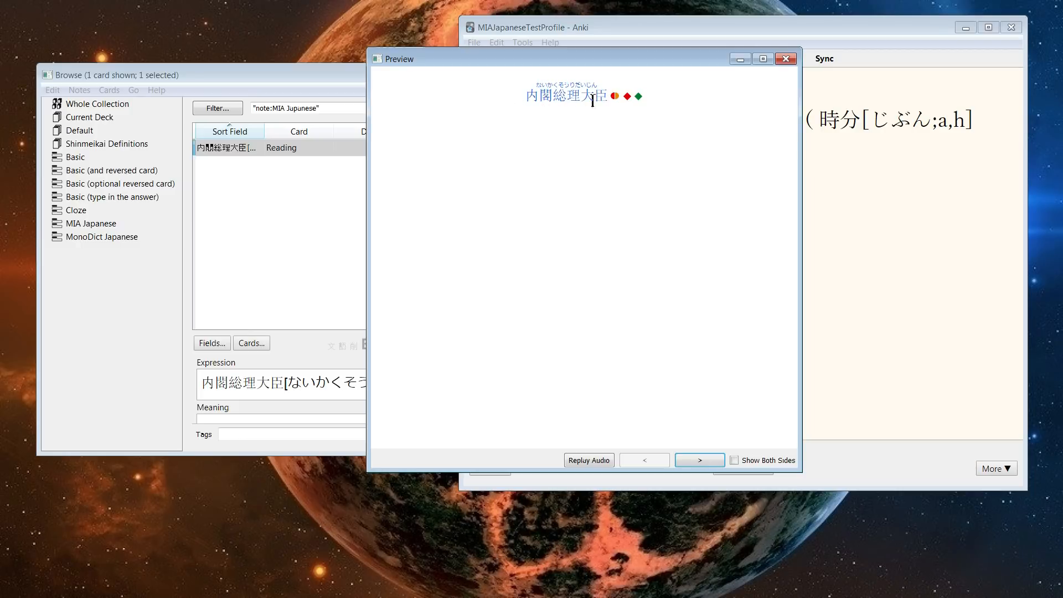
# Set the display type of the MIA Japanese front Expression entry in ActiveFields to reading and save the add-on's configuration.
pyautogui.click(855, 168)
pyautogui.click(497, 43)
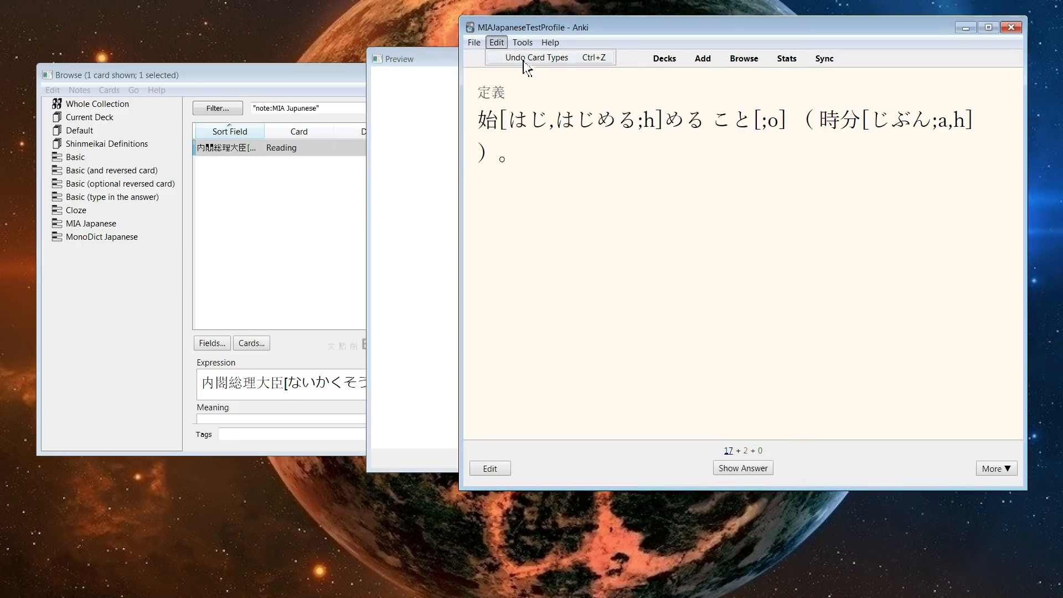
pyautogui.moveTo(523, 43)
pyautogui.click(544, 132)
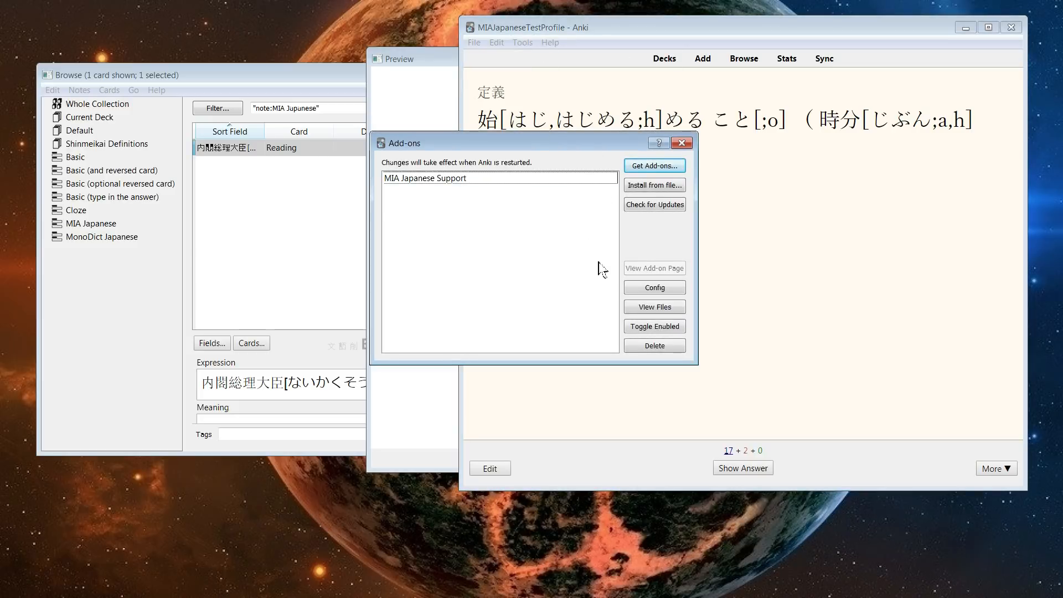
pyautogui.click(497, 178)
pyautogui.click(655, 288)
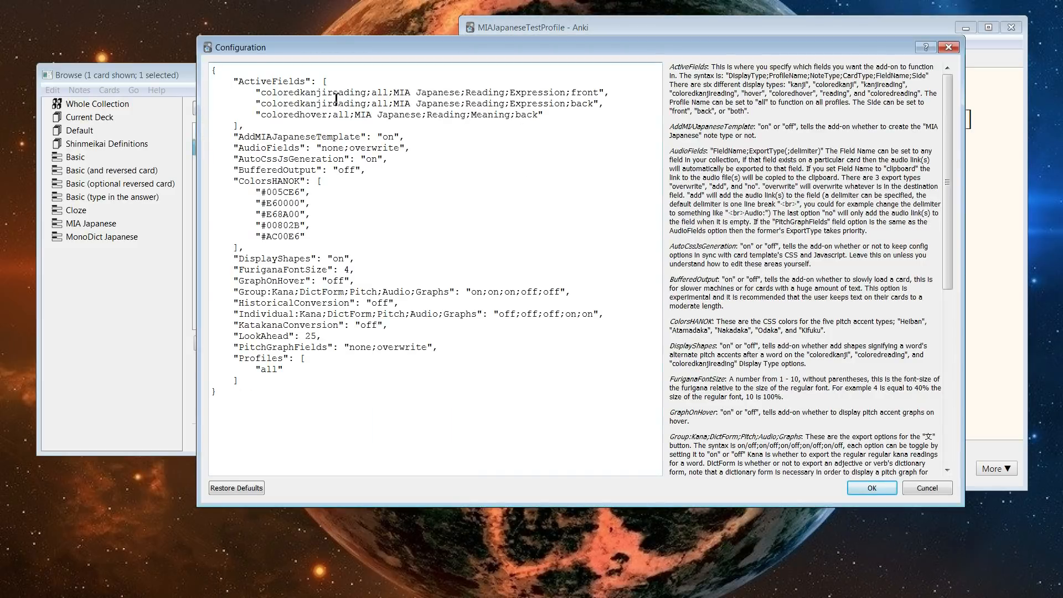
pyautogui.moveTo(330, 92); pyautogui.dragTo(261, 93)
pyautogui.press('BackSpace')
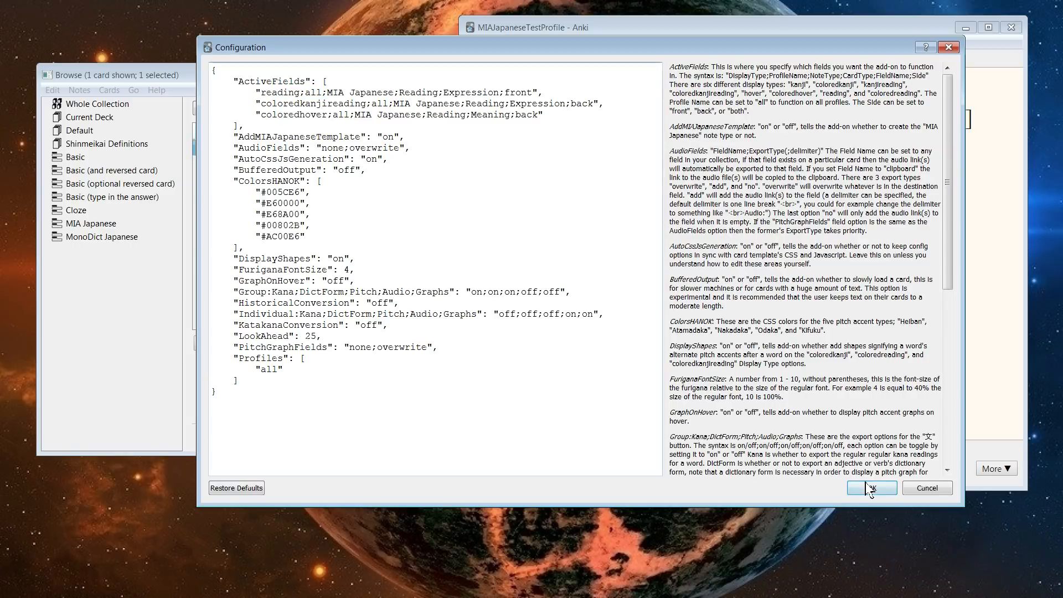
pyautogui.click(883, 488)
pyautogui.click(682, 141)
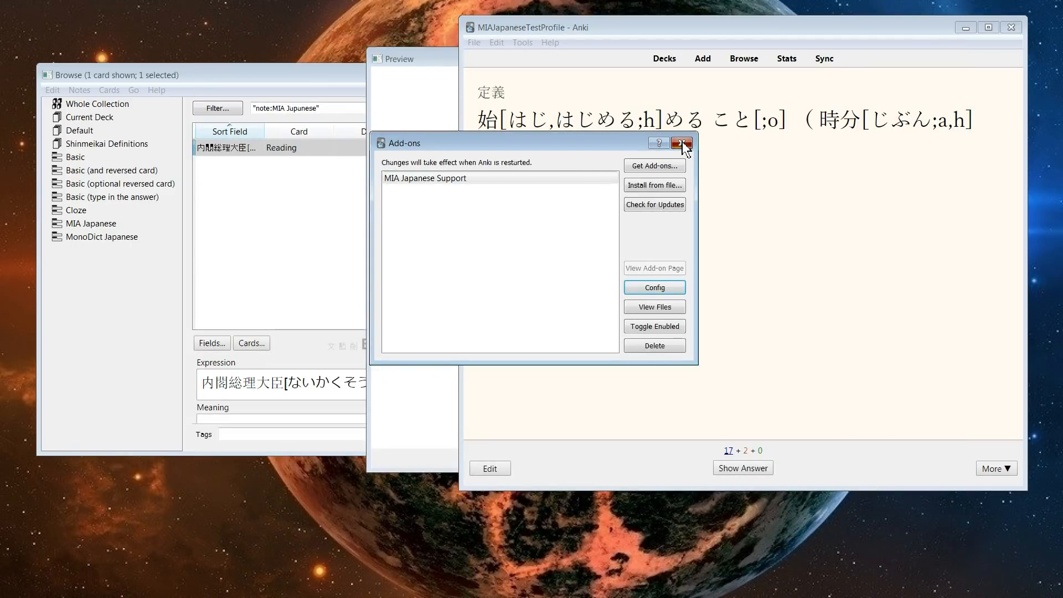
# Refresh the 内閣総理大臣 card's preview and highlight the front text to examine the reading display type.
pyautogui.click(304, 195)
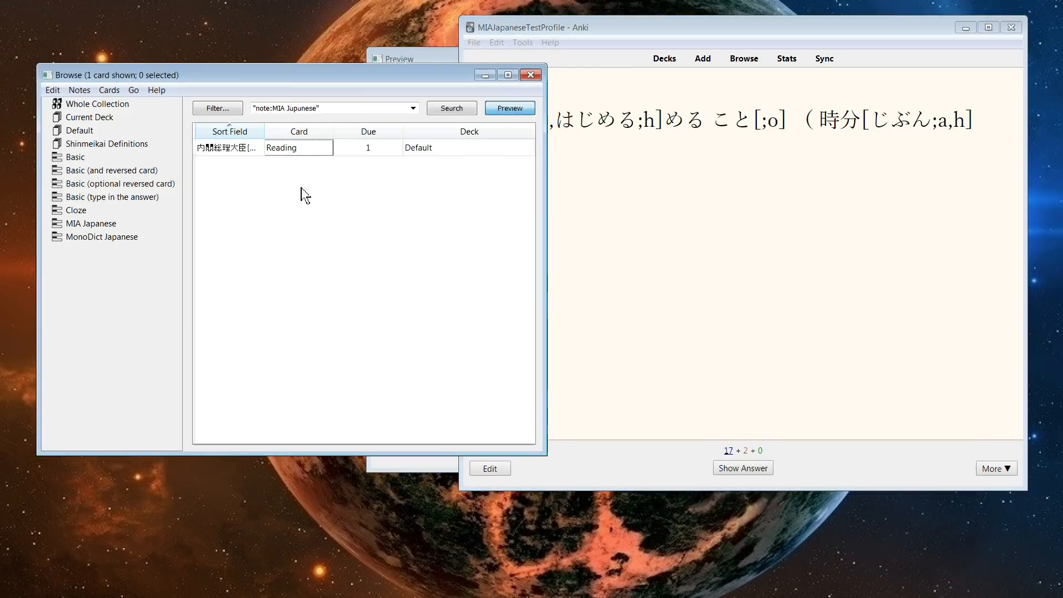
pyautogui.click(404, 61)
pyautogui.click(324, 147)
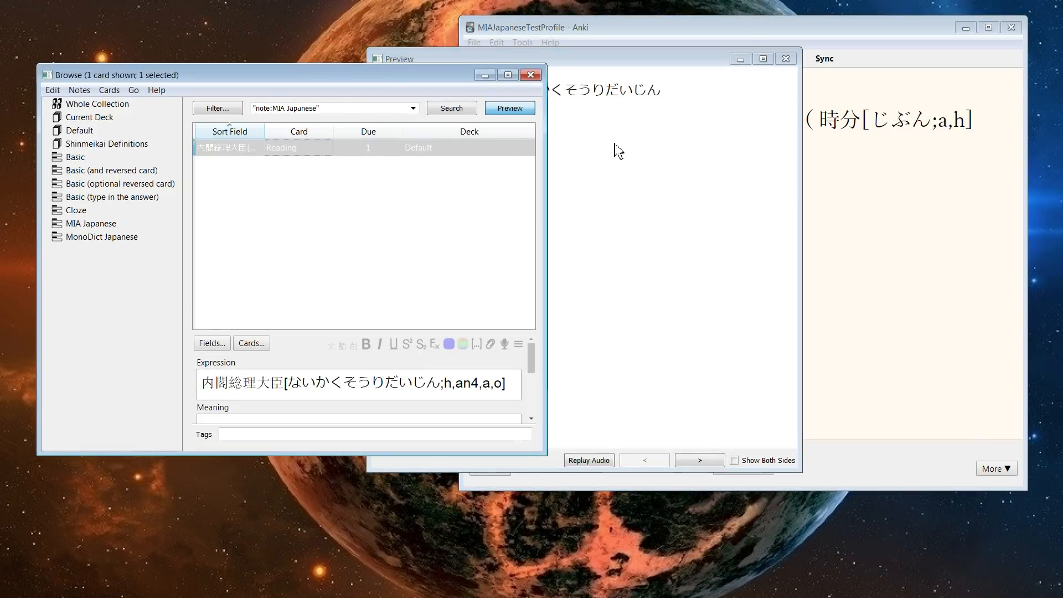
pyautogui.click(619, 141)
pyautogui.moveTo(659, 94); pyautogui.dragTo(462, 98)
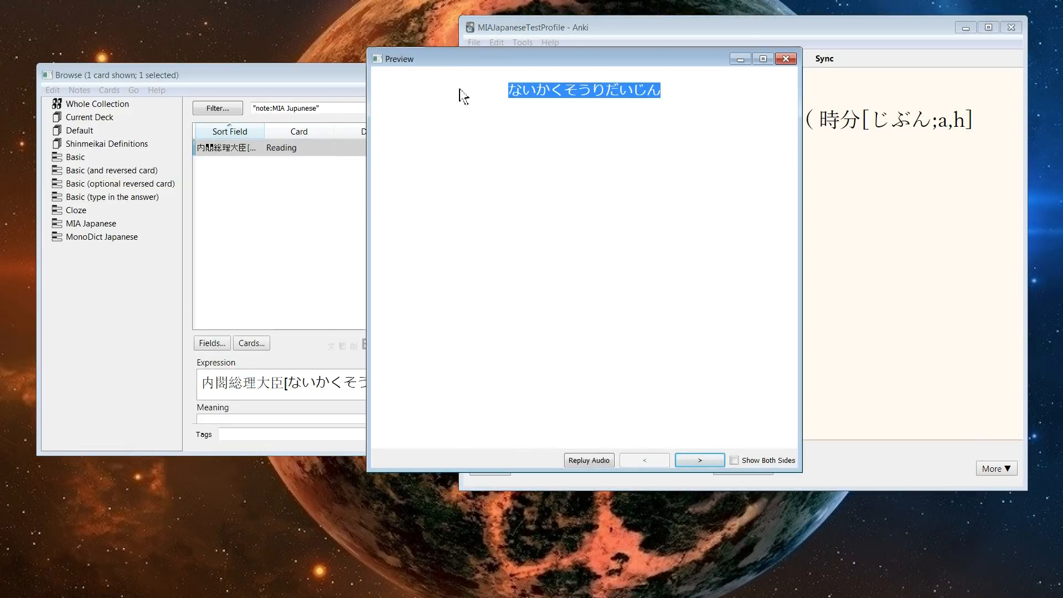
# Set the display type of the MIA Japanese front Expression entry in ActiveFields to coloredreading and save the add-on's configuration.
pyautogui.click(909, 173)
pyautogui.click(523, 42)
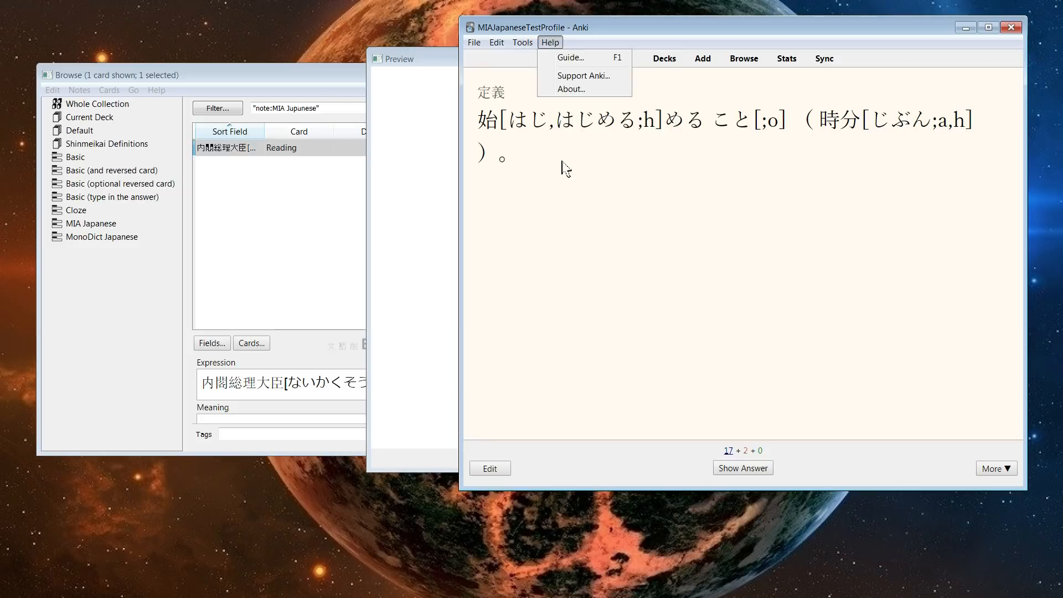
pyautogui.click(555, 134)
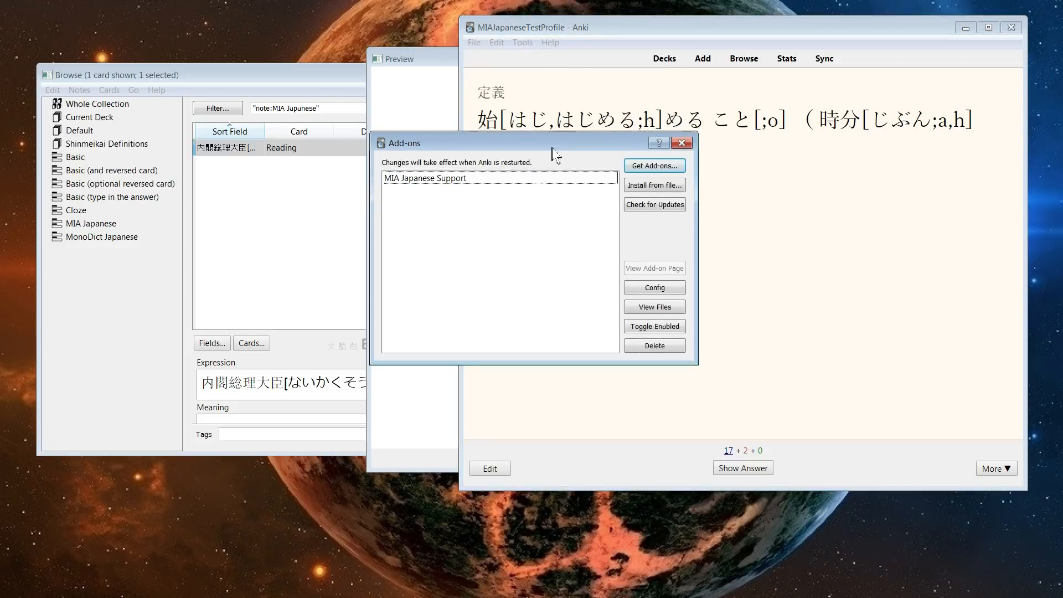
pyautogui.click(643, 288)
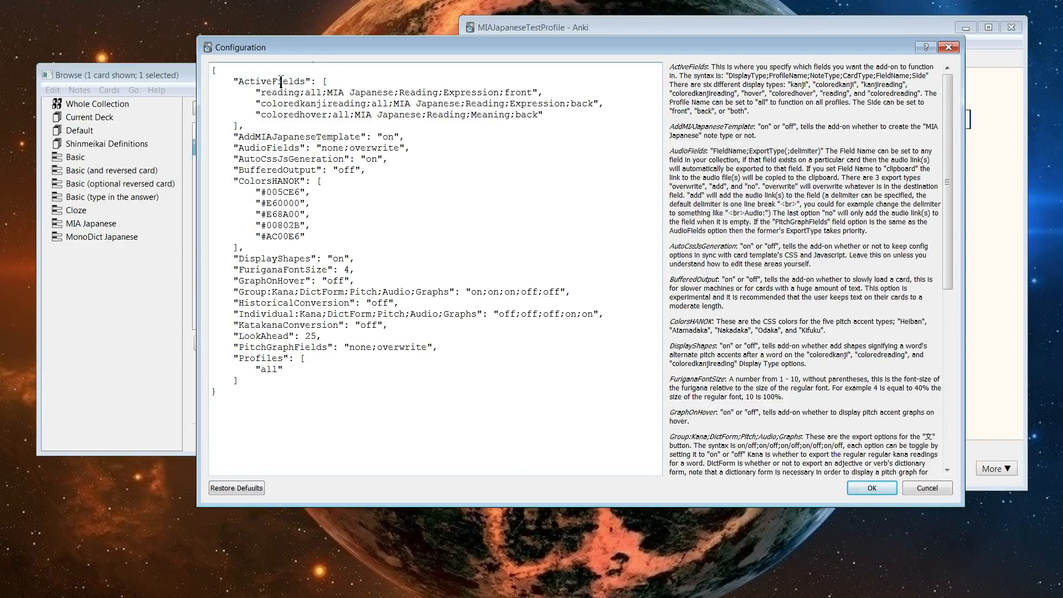
pyautogui.write('colored')
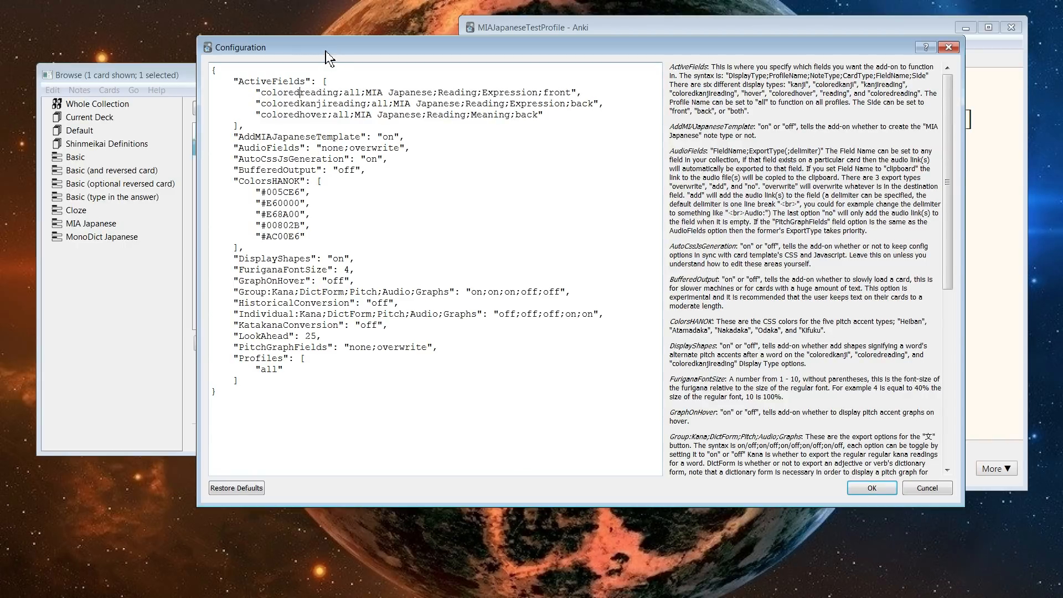
pyautogui.click(870, 489)
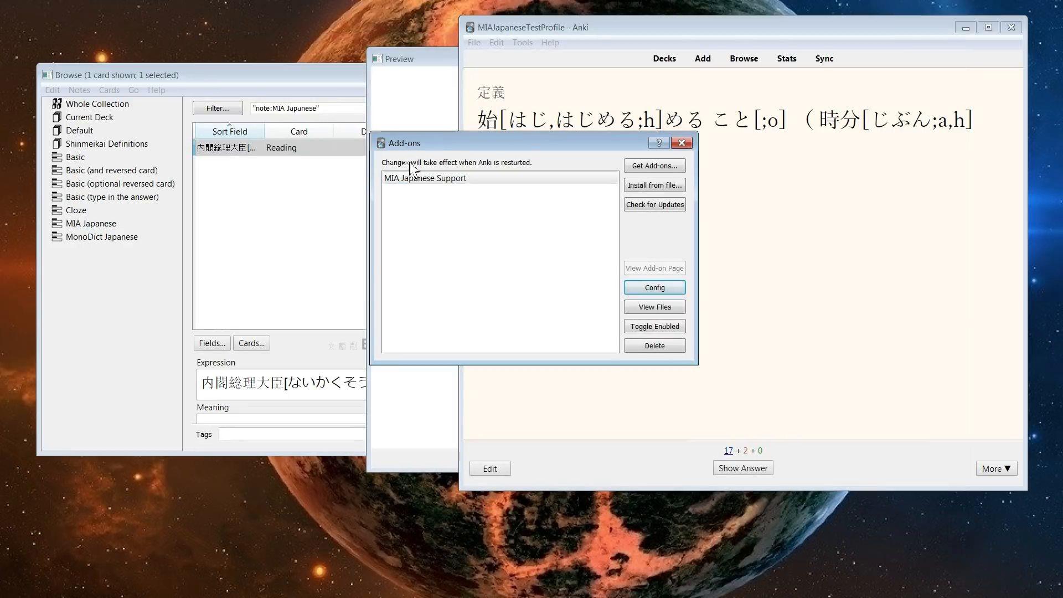
pyautogui.click(682, 143)
# Refresh the 内閣総理大臣 card's preview and check its coloredreading display on the front.
pyautogui.click(320, 223)
pyautogui.click(411, 61)
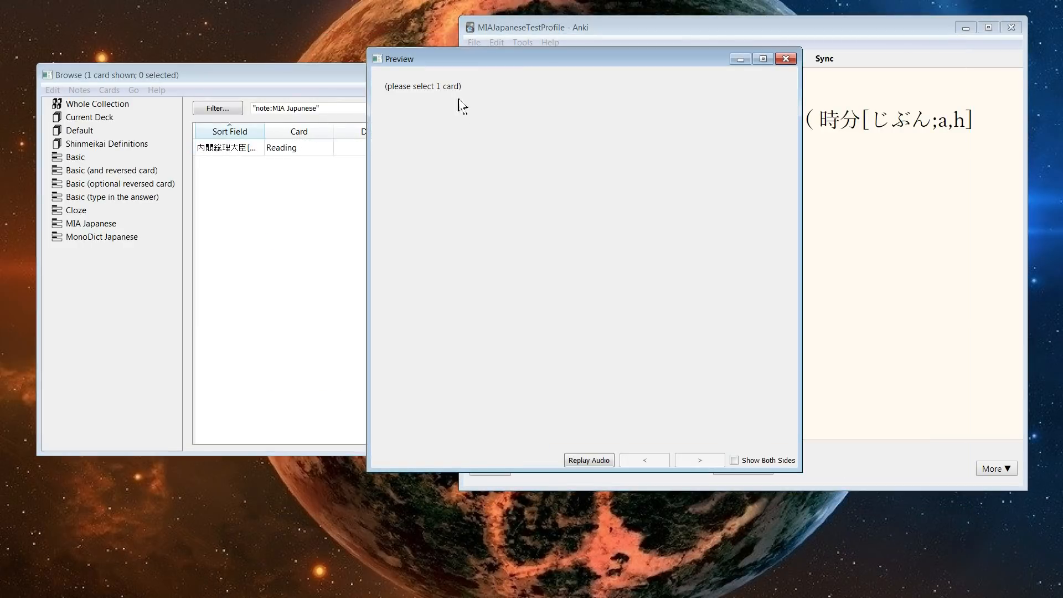
pyautogui.click(289, 148)
pyautogui.click(595, 243)
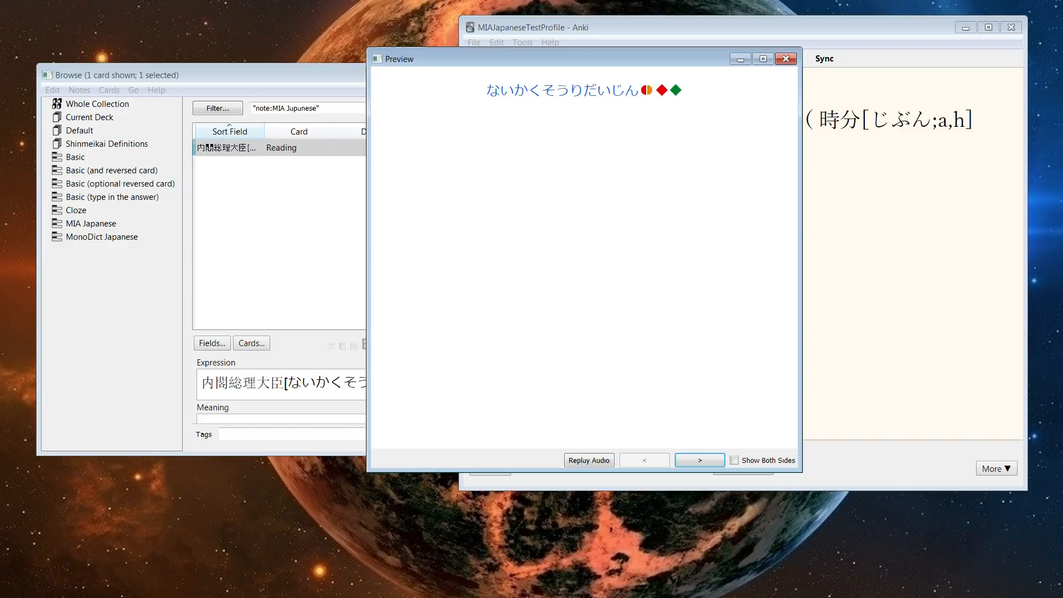
# Reopen the add-on's configuration and examine the profile name and note type parts of the front Expression entry in ActiveFields.
pyautogui.hotkey('alt', 'Tab')
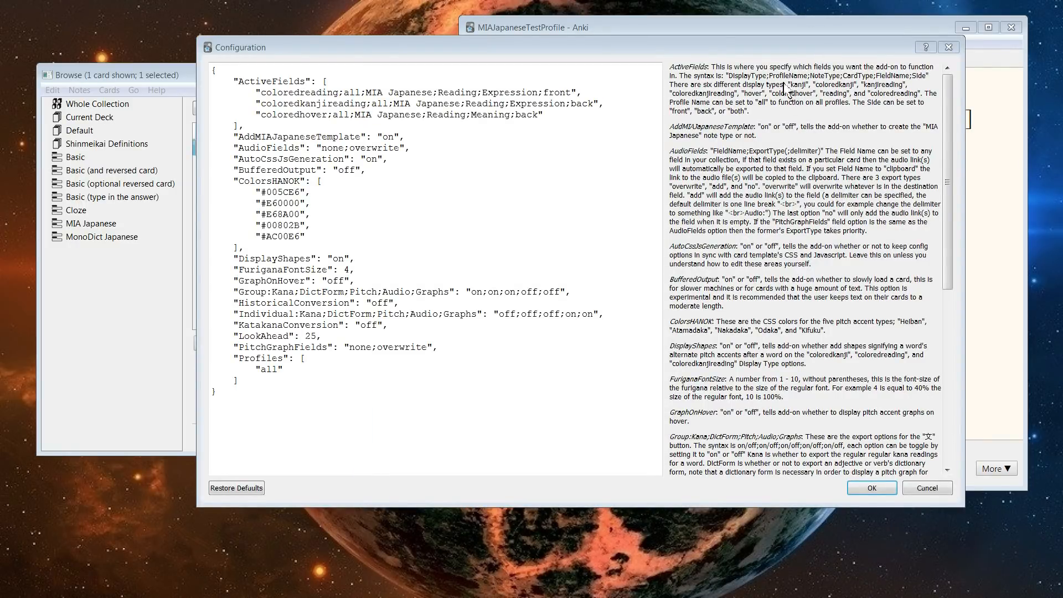
pyautogui.doubleClick(348, 93)
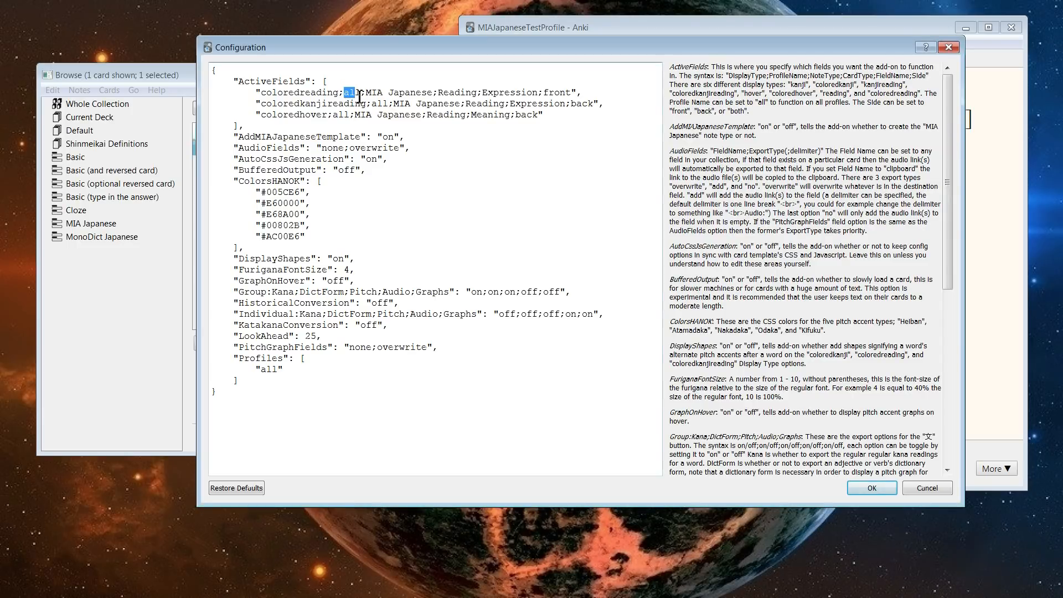
pyautogui.click(770, 82)
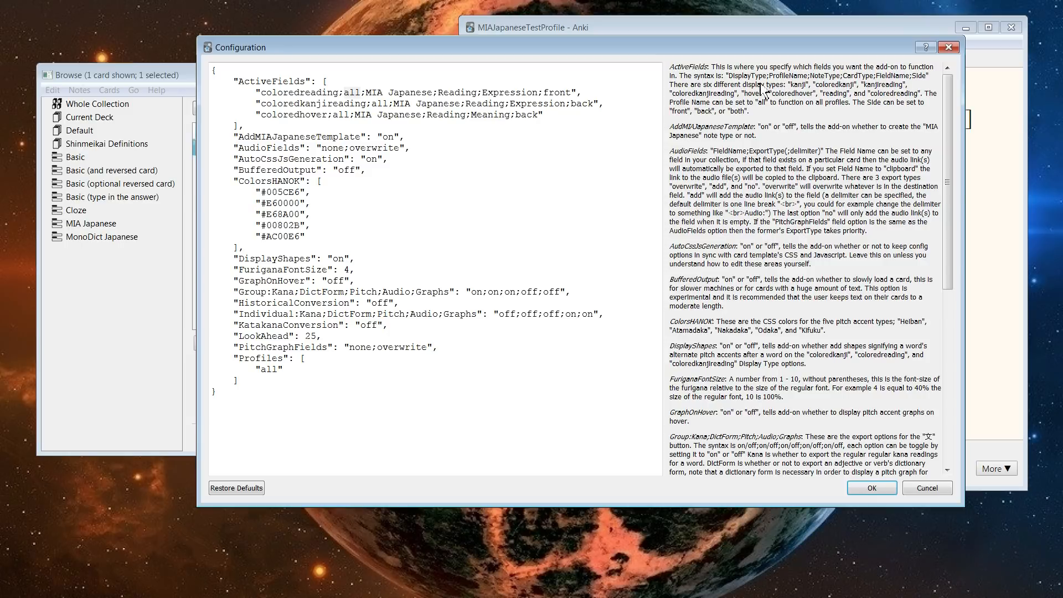
pyautogui.click(360, 93)
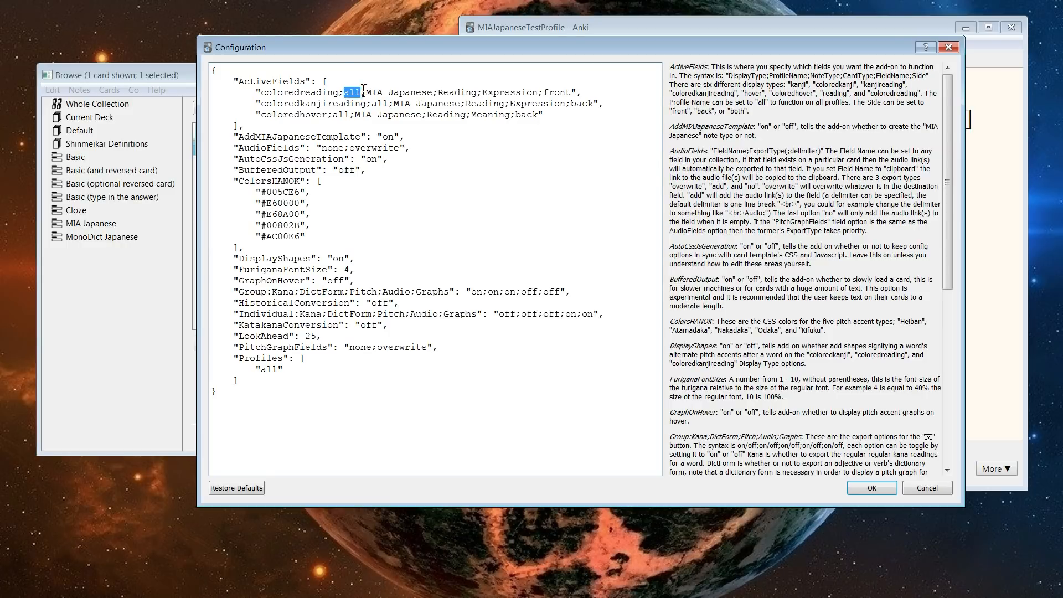
pyautogui.moveTo(371, 93); pyautogui.dragTo(435, 93)
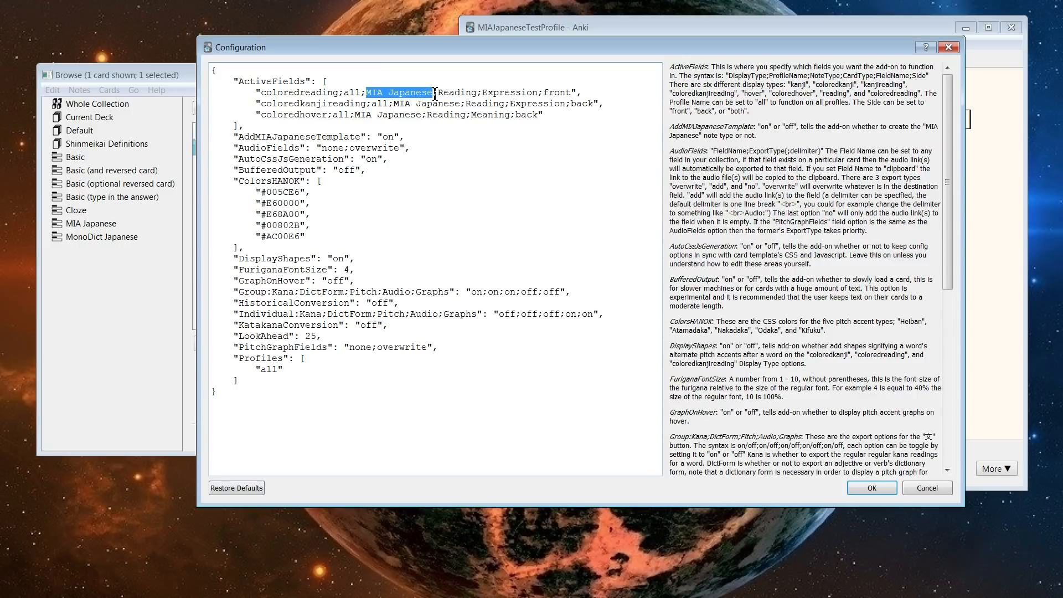
pyautogui.moveTo(362, 93); pyautogui.dragTo(338, 91)
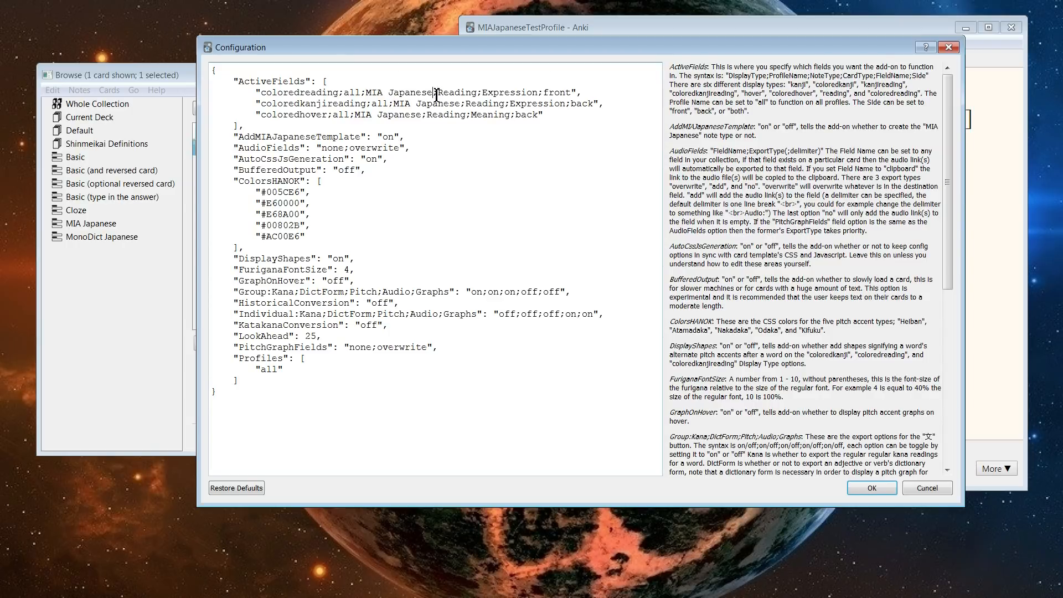
# Try to save the front Expression entry with the note type MIA Japanese2, and restore the note type to MIA Japanese.
pyautogui.click(871, 488)
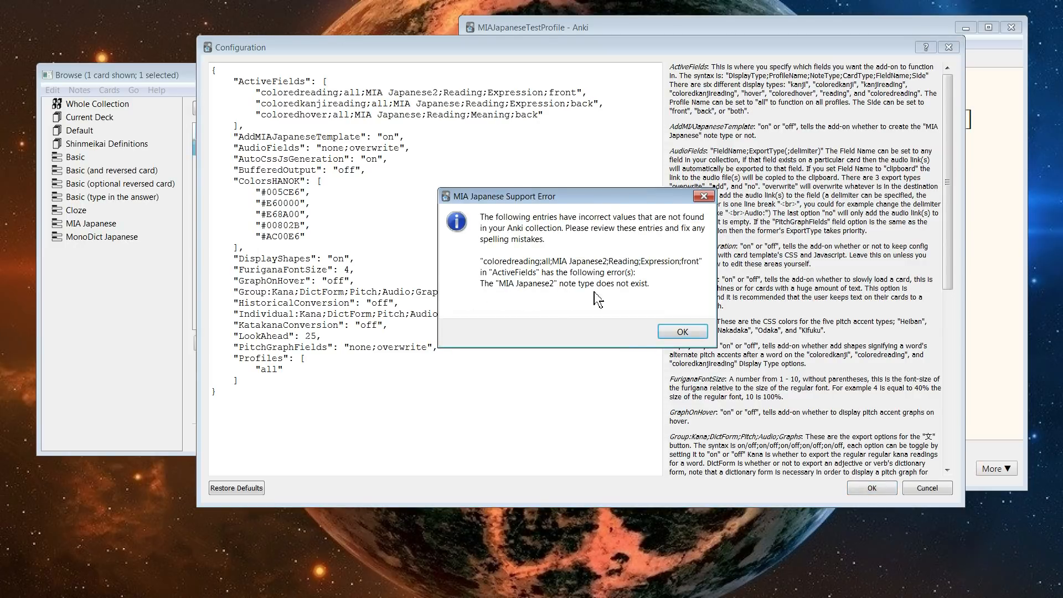
pyautogui.click(685, 335)
pyautogui.click(440, 94)
pyautogui.press('BackSpace')
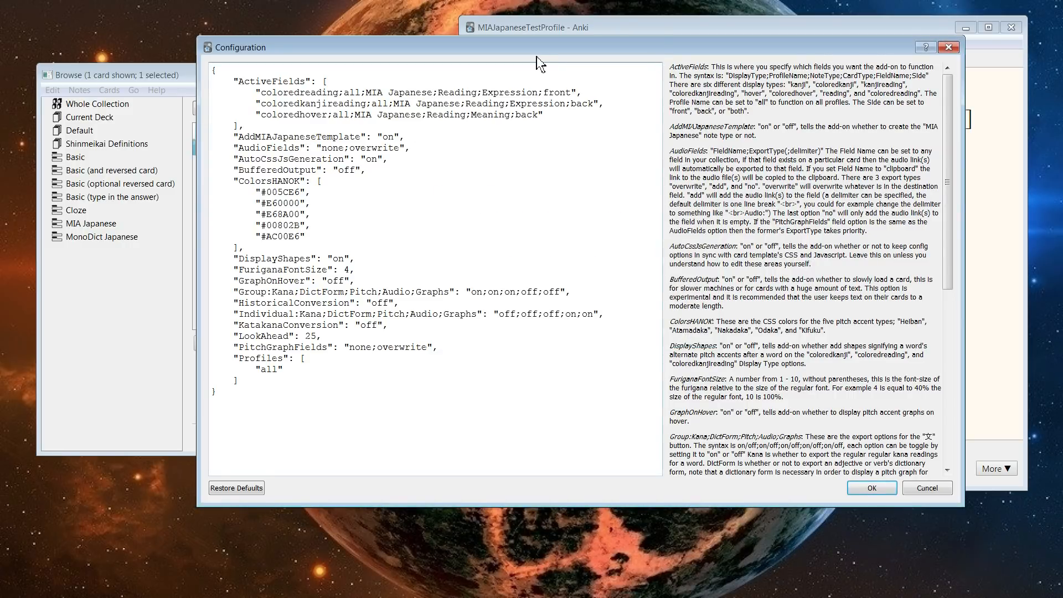
pyautogui.click(870, 490)
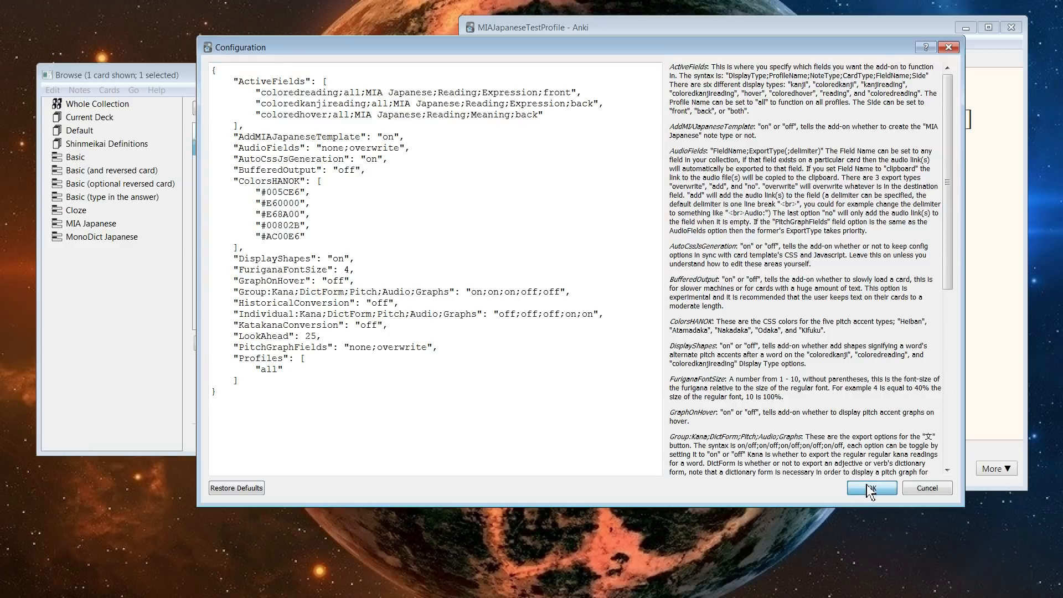
# Highlight the MIA Japanese note type and the all profile value in the front Expression entry to examine the two parts.
pyautogui.moveTo(371, 95); pyautogui.dragTo(454, 94)
pyautogui.click(406, 94)
pyautogui.moveTo(341, 98); pyautogui.dragTo(352, 98)
pyautogui.click(401, 94)
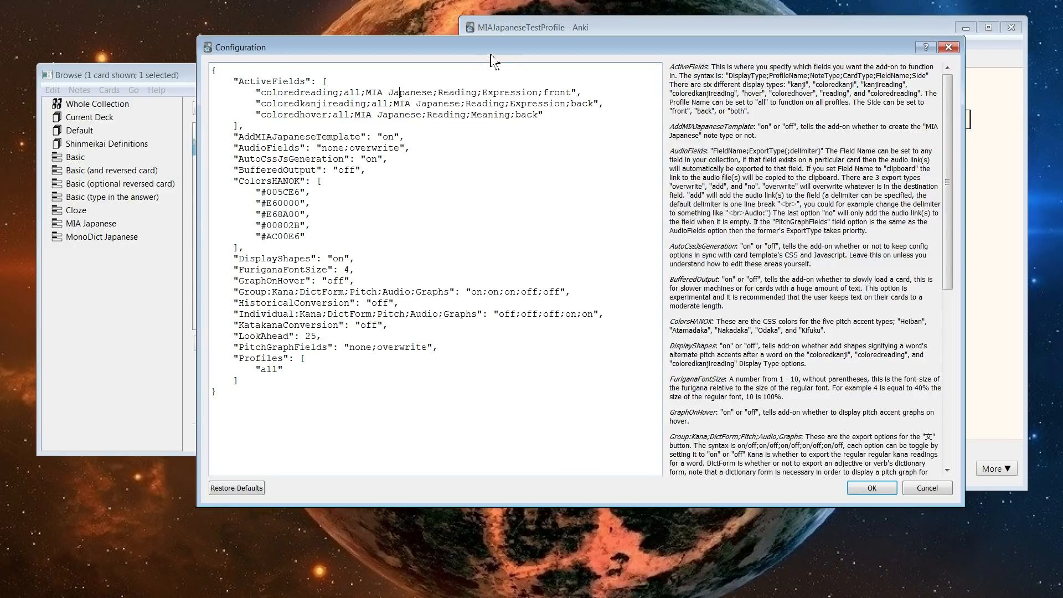
pyautogui.moveTo(366, 93); pyautogui.dragTo(436, 93)
pyautogui.click(363, 87)
pyautogui.moveTo(364, 90); pyautogui.dragTo(344, 93)
pyautogui.click(362, 86)
# Set the profile name of the front Expression entry in ActiveFields to MIAJapaneseTestProfile and save the add-on's configuration.
pyautogui.click(359, 95)
pyautogui.write('M')
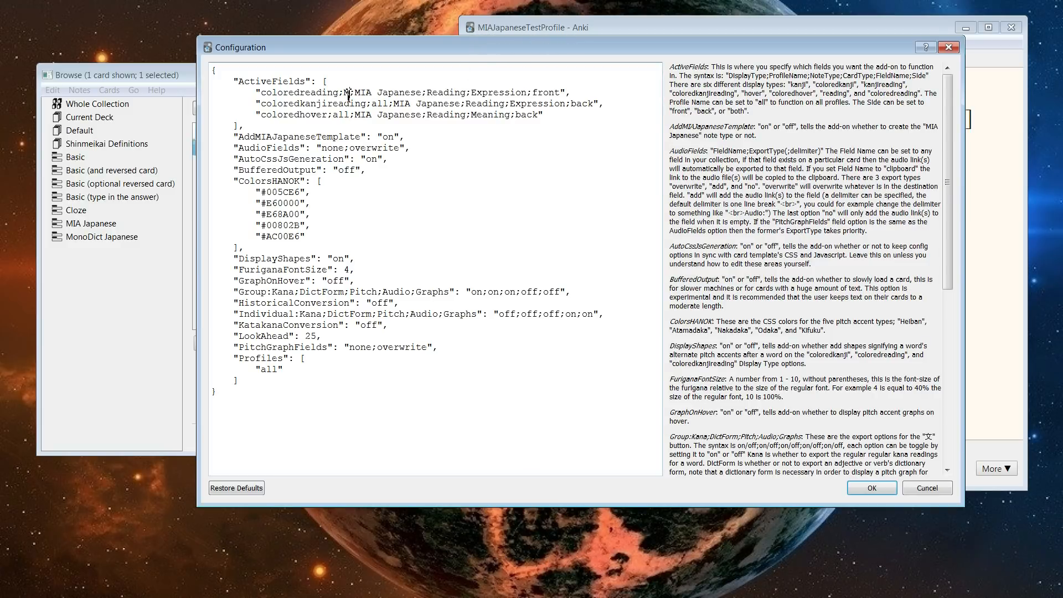
pyautogui.write('IAJa')
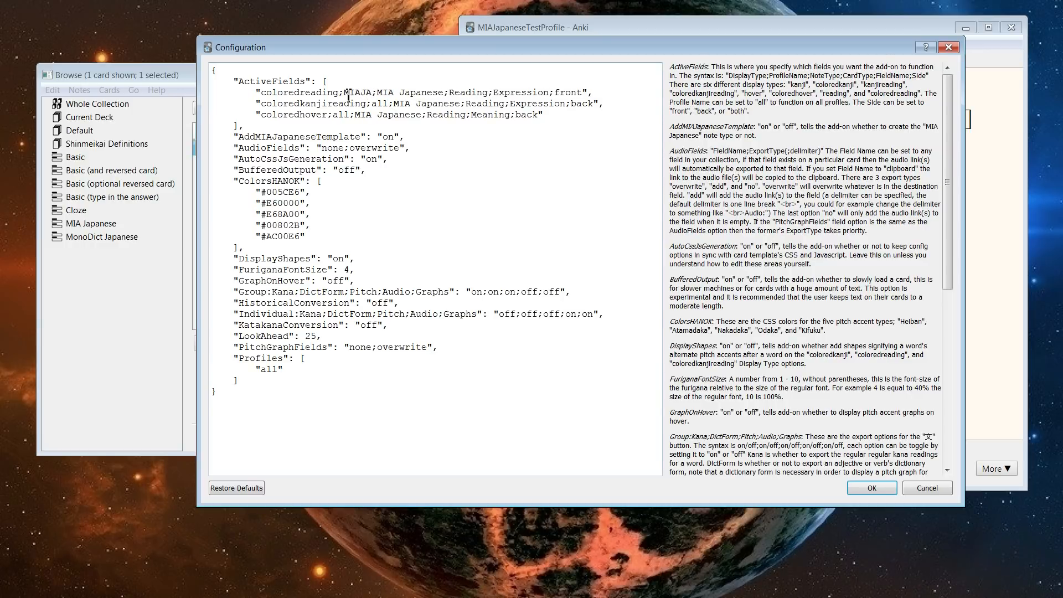
pyautogui.write('paneseTest')
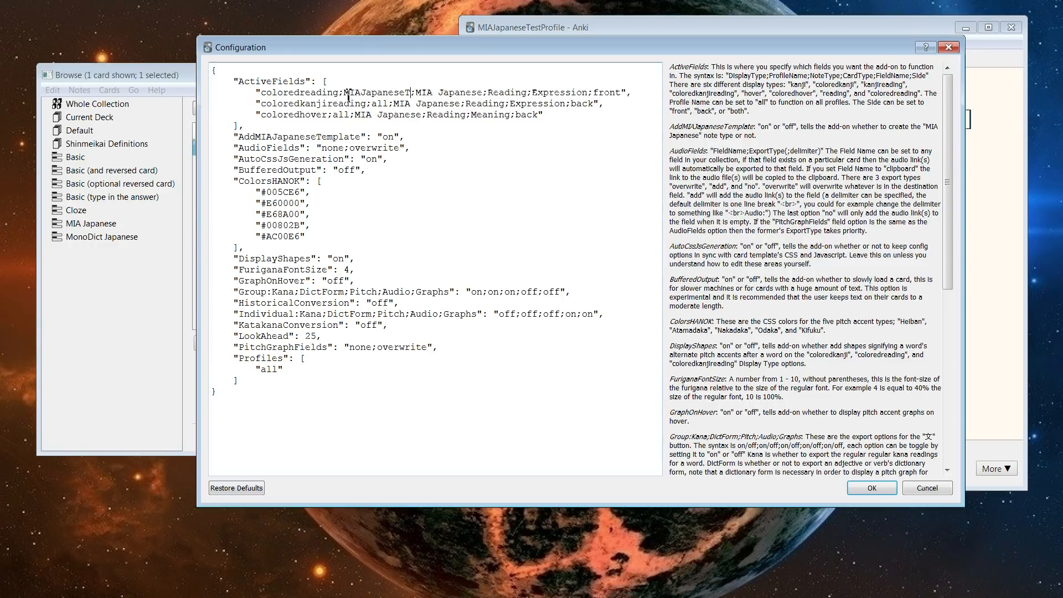
pyautogui.write('Profile')
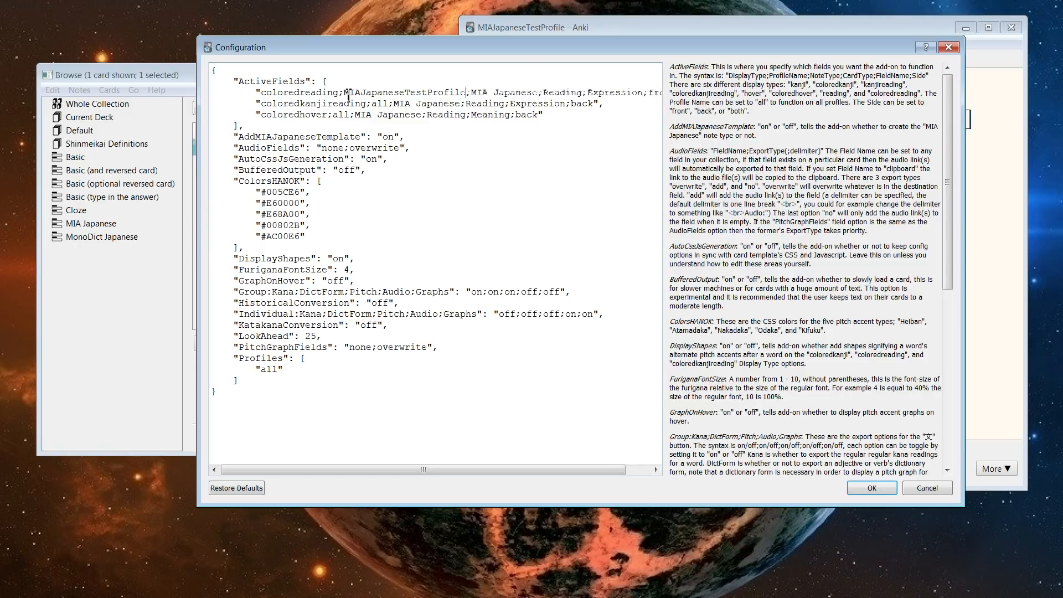
pyautogui.click(871, 484)
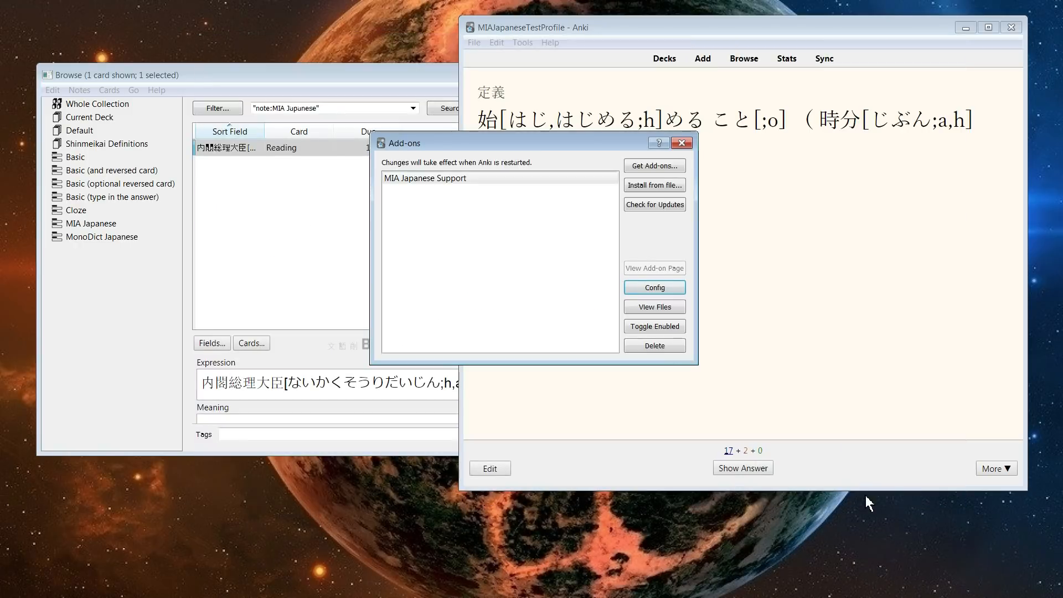
pyautogui.click(682, 143)
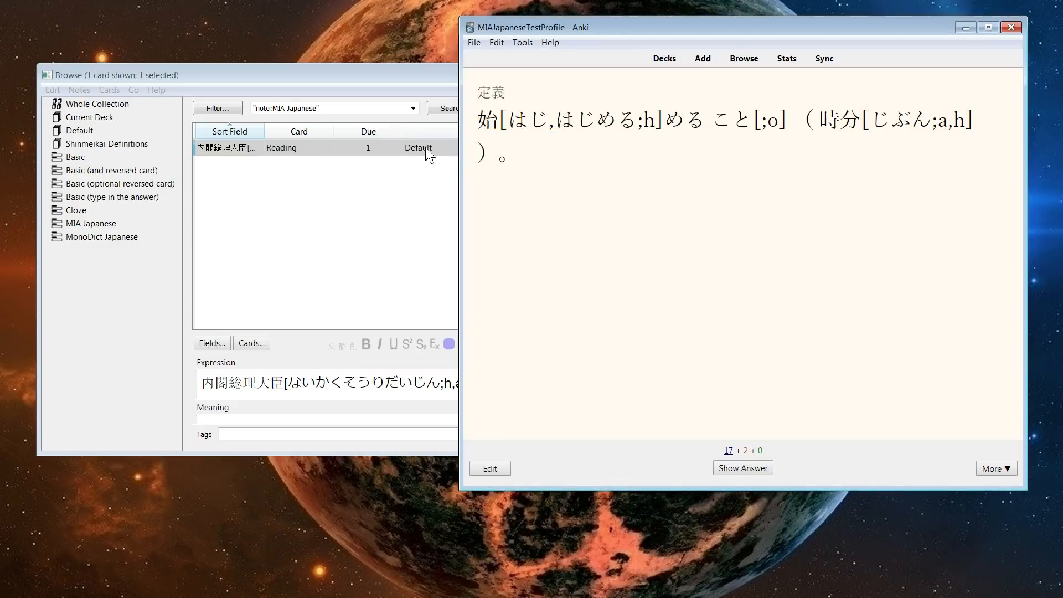
# Preview the 内閣総理大臣 card to check its front with the MIAJapaneseTestProfile setting, and close the preview.
pyautogui.click(449, 156)
pyautogui.click(510, 108)
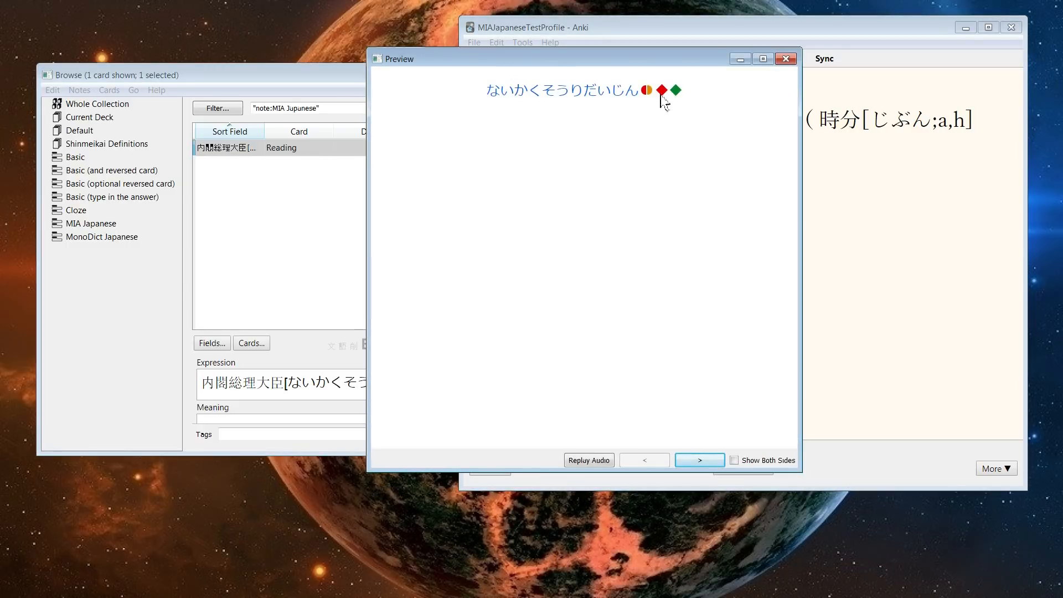
pyautogui.click(785, 58)
# Set the front Expression entry's profile name in ActiveFields to MIAJapaneseTestProfile2, review its profile and note type parts, and save the configuration.
pyautogui.click(522, 43)
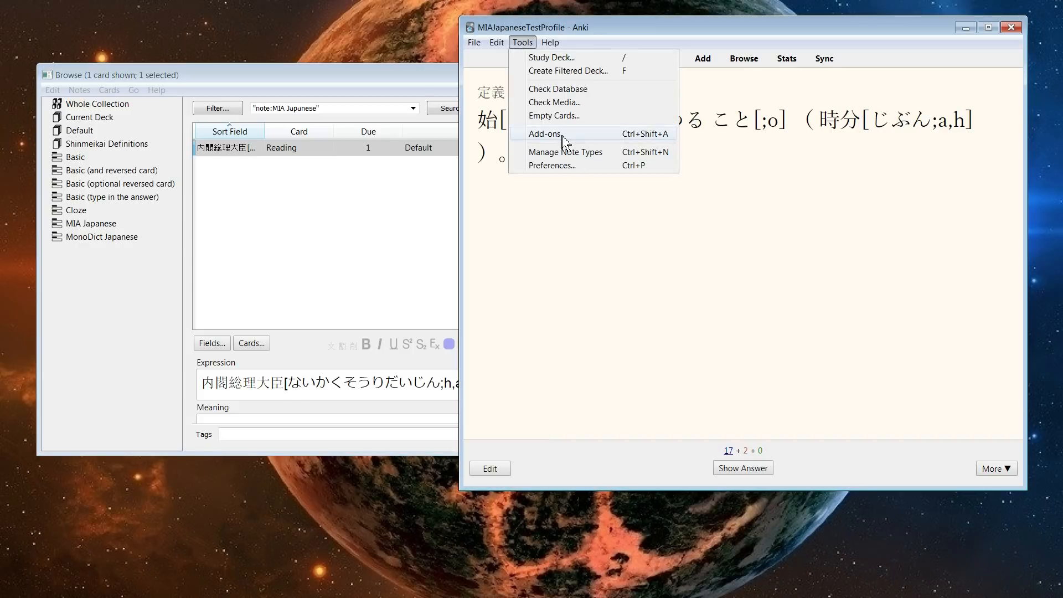
pyautogui.click(561, 135)
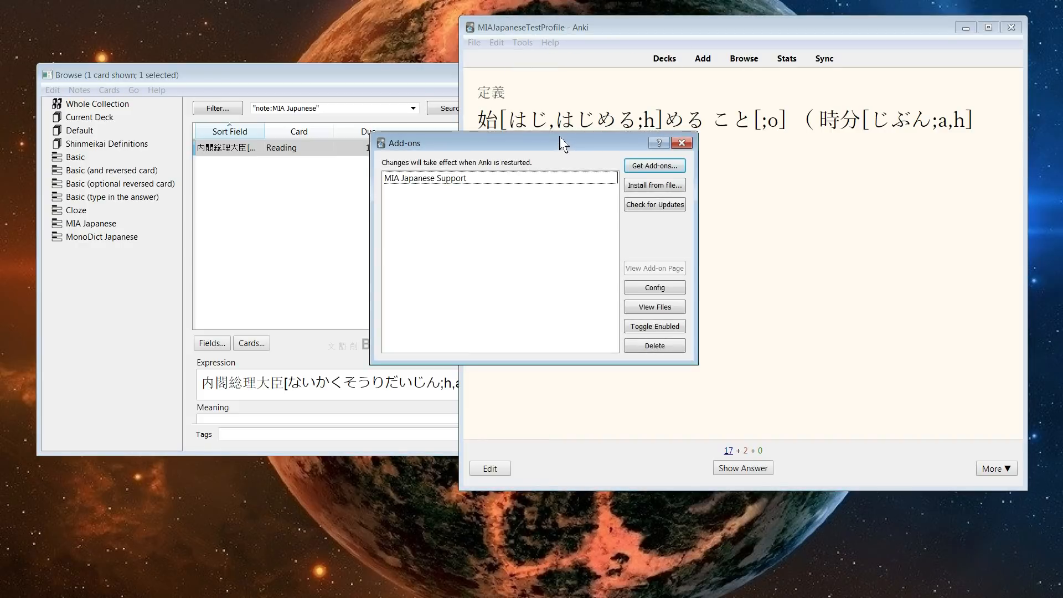
pyautogui.click(499, 181)
pyautogui.click(657, 289)
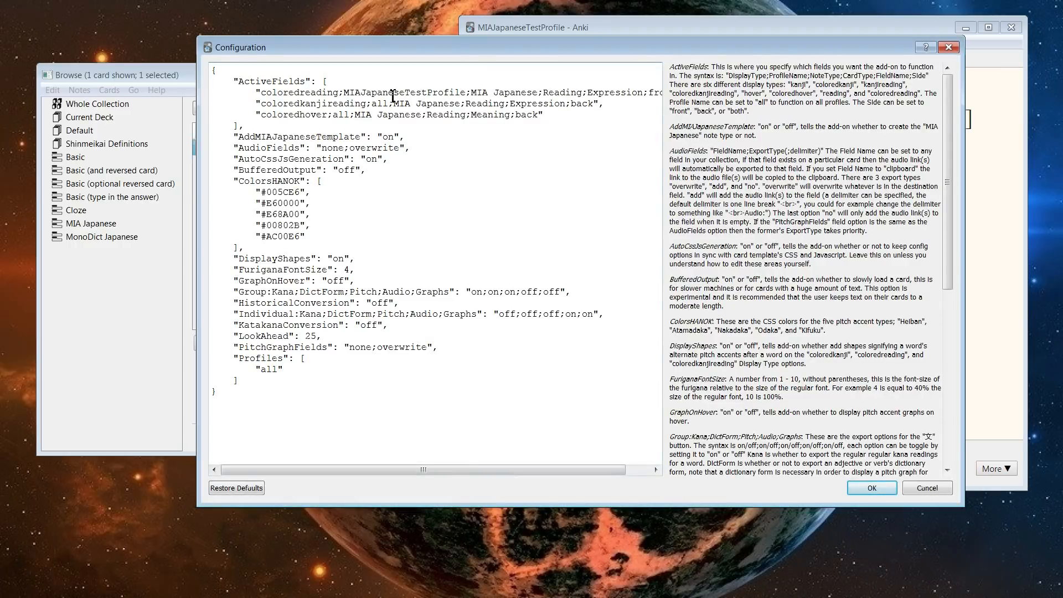
pyautogui.write('2')
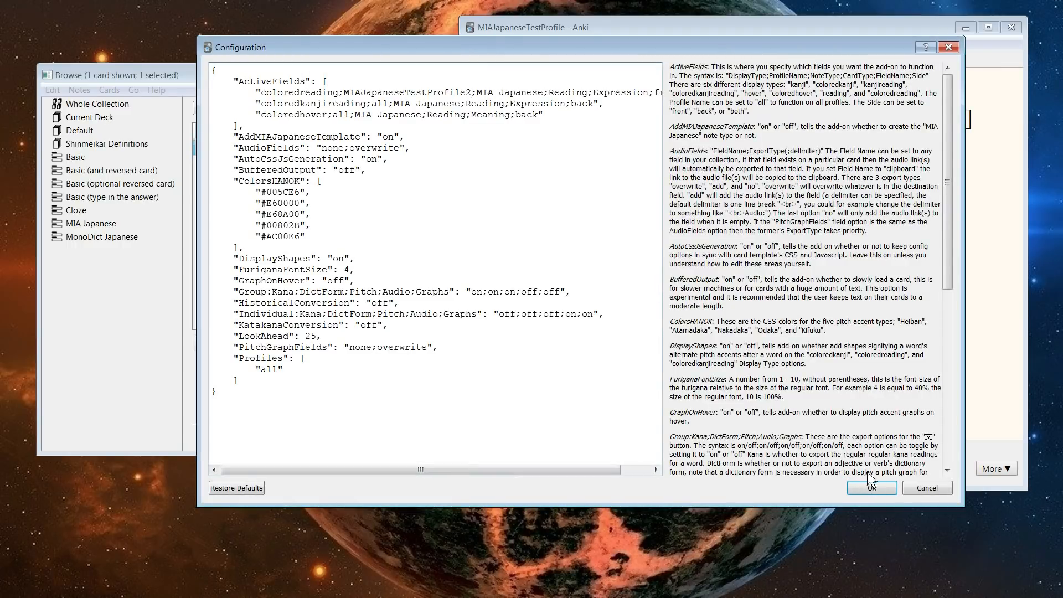
pyautogui.moveTo(475, 92); pyautogui.dragTo(346, 89)
pyautogui.moveTo(477, 93); pyautogui.dragTo(547, 92)
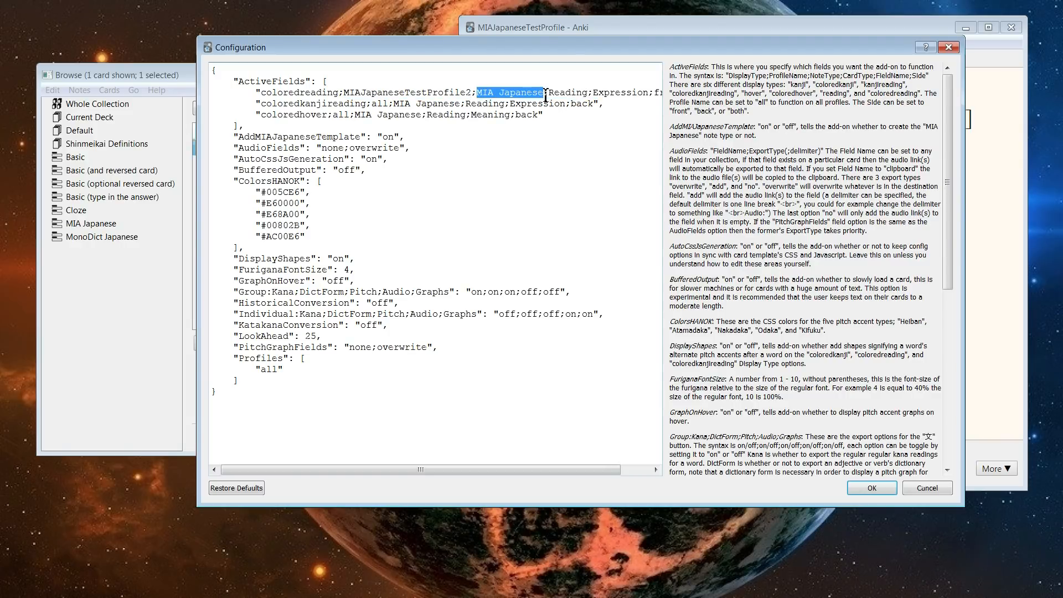
pyautogui.moveTo(473, 92); pyautogui.dragTo(347, 94)
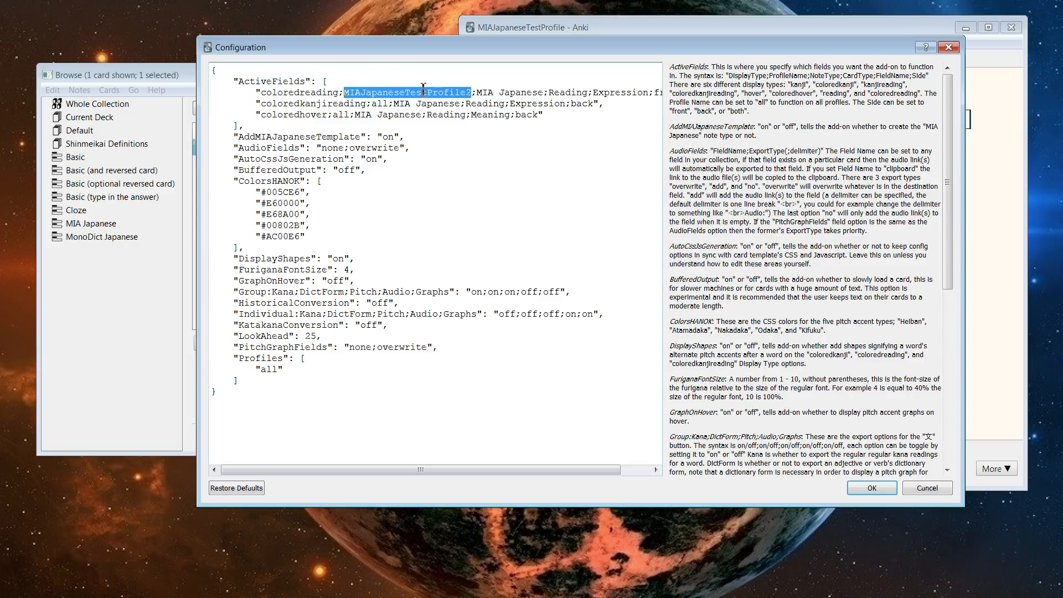
pyautogui.click(474, 84)
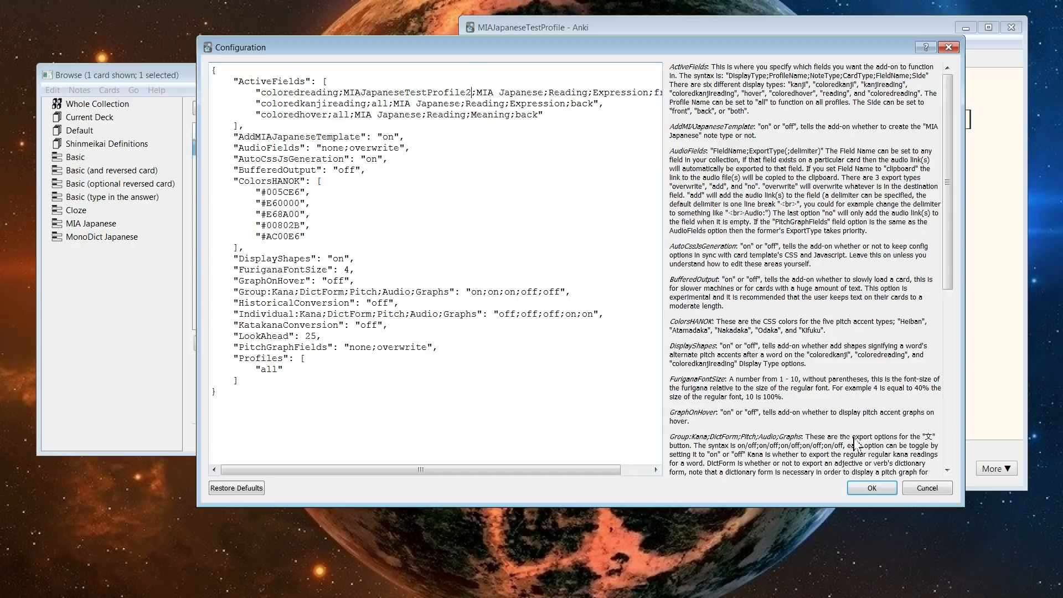
pyautogui.click(869, 487)
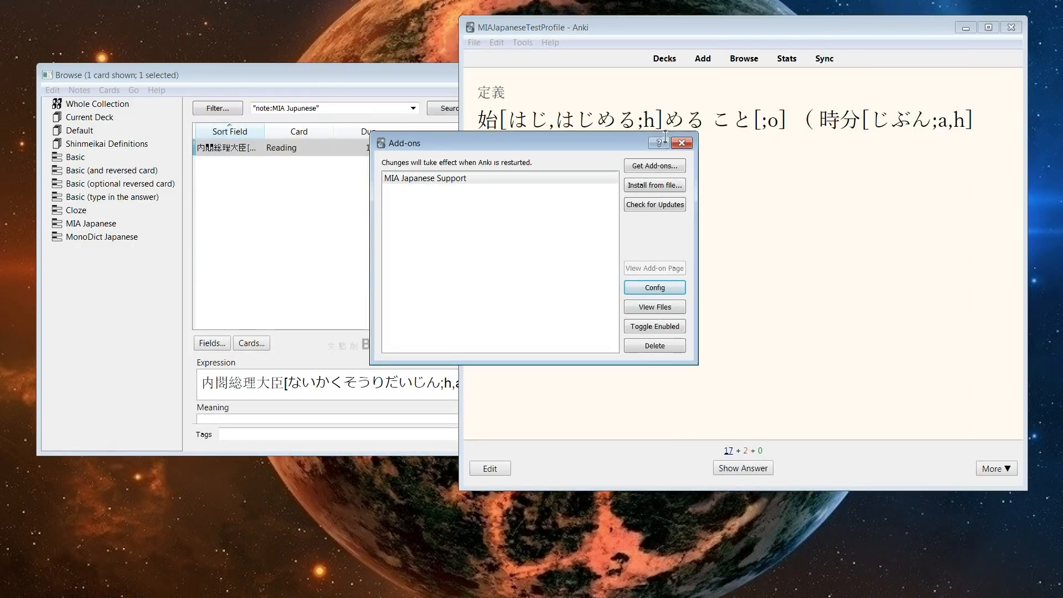
pyautogui.click(681, 142)
# Preview the 内閣総理大臣 card and highlight its front text to examine the effect of the MIAJapaneseTestProfile2 setting.
pyautogui.click(416, 161)
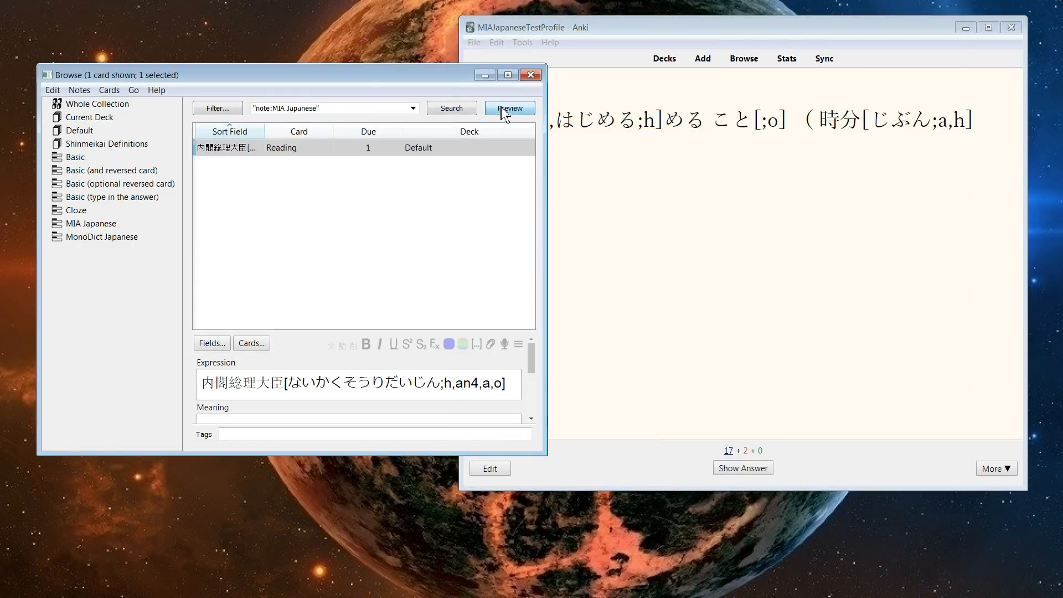
pyautogui.click(505, 109)
pyautogui.moveTo(446, 90); pyautogui.dragTo(749, 101)
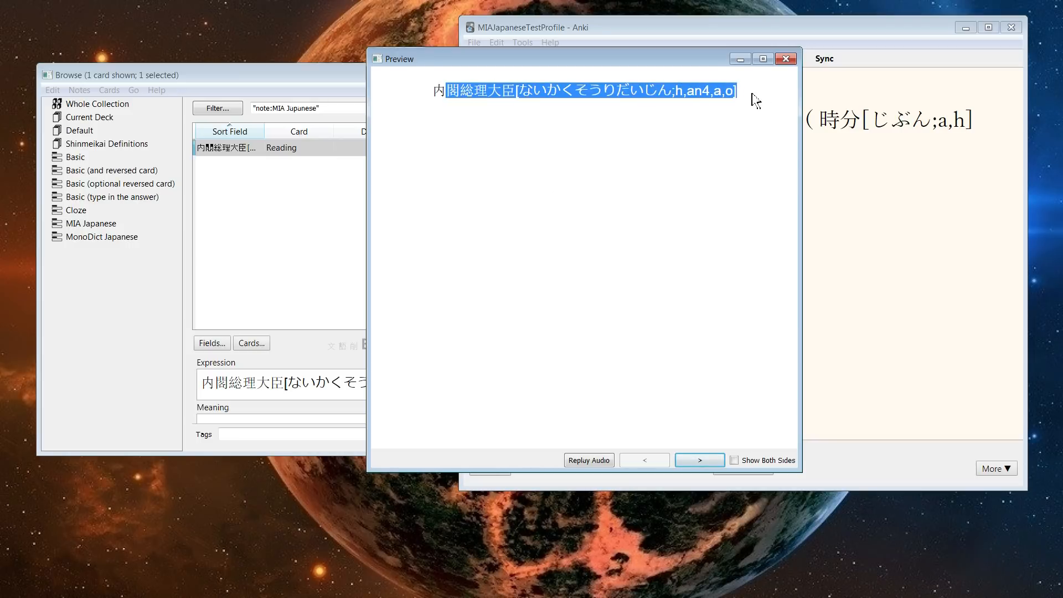
pyautogui.click(442, 93)
pyautogui.moveTo(442, 93); pyautogui.dragTo(754, 112)
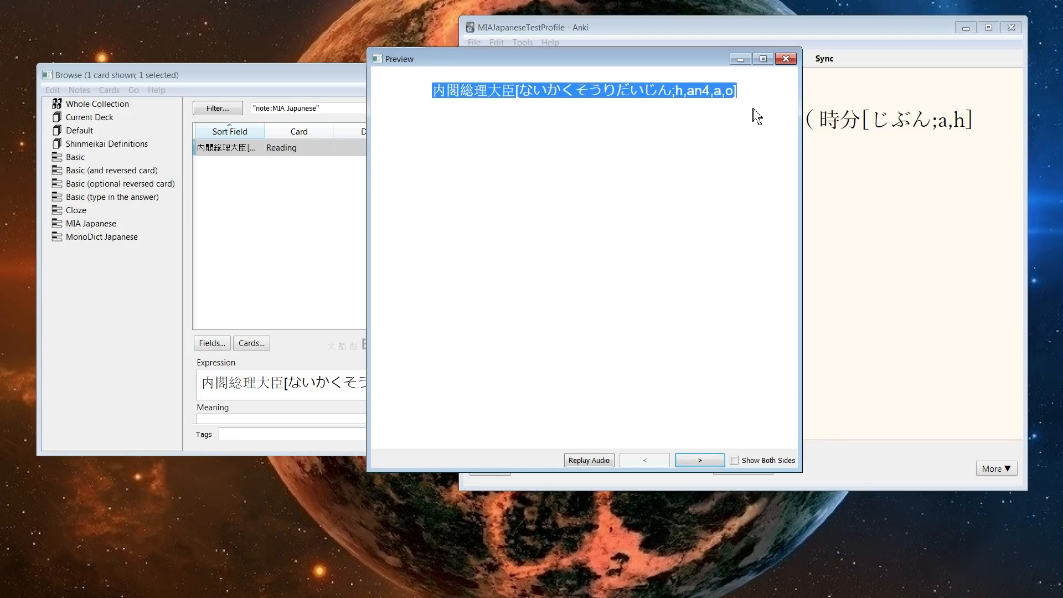
# Close the preview and set the profile name of the front Expression entry in MIA Japanese Support's ActiveFields to all.
pyautogui.click(786, 58)
pyautogui.click(524, 44)
pyautogui.click(571, 136)
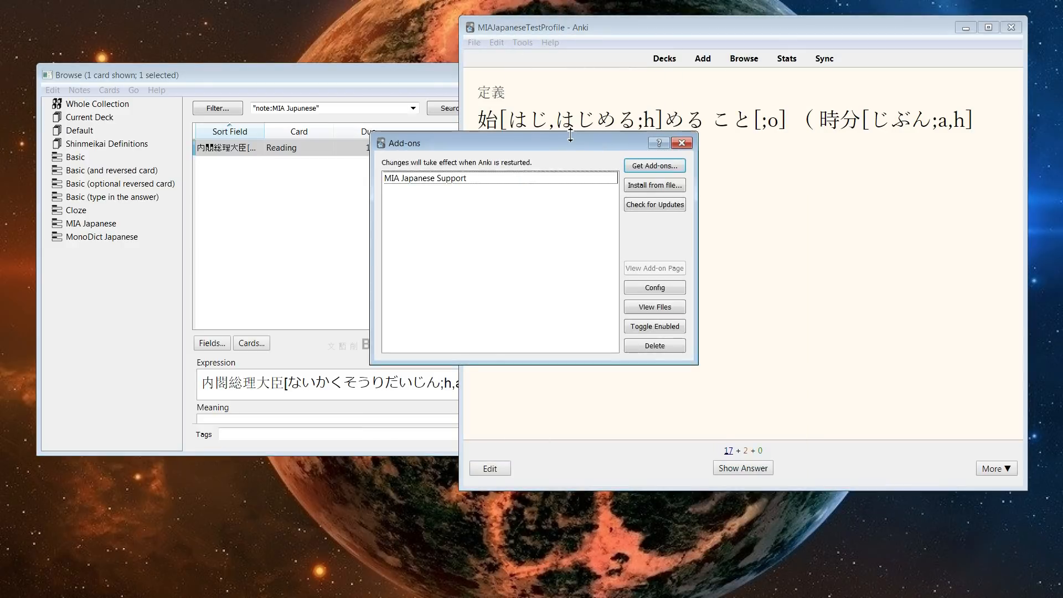
pyautogui.click(540, 180)
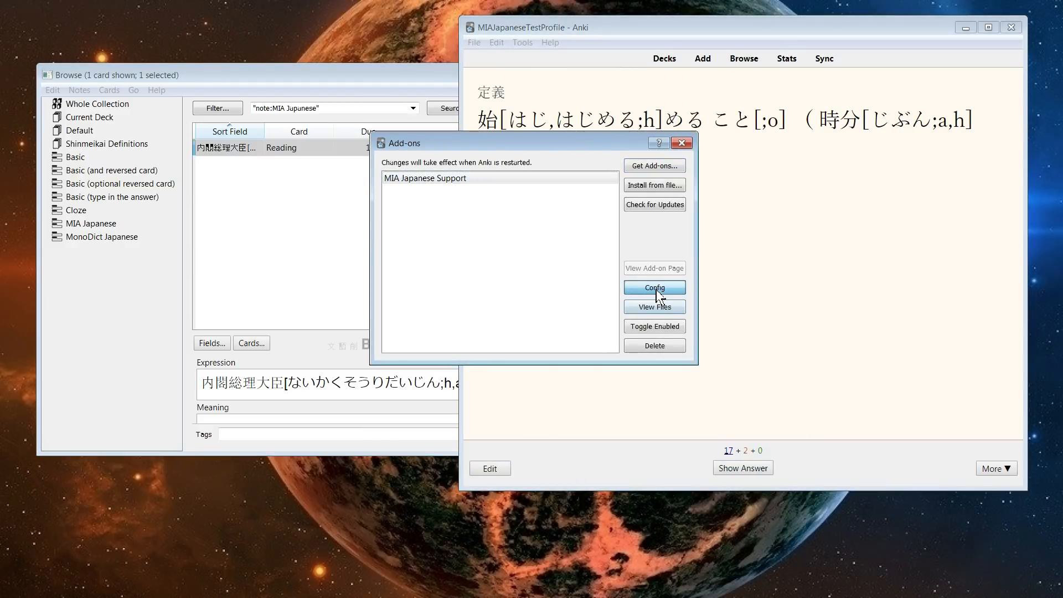
pyautogui.click(656, 289)
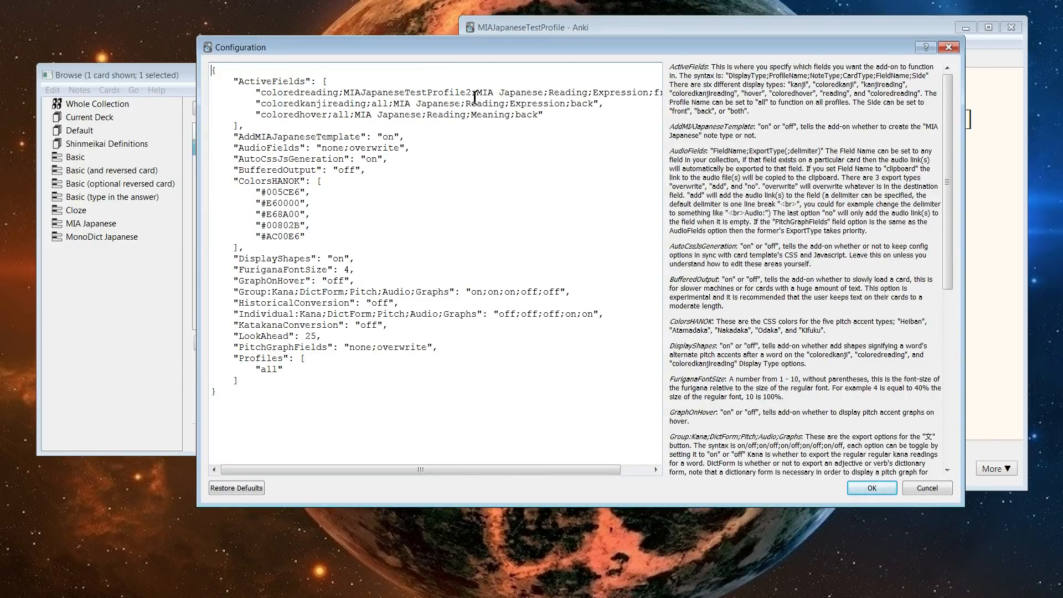
pyautogui.moveTo(463, 94); pyautogui.dragTo(355, 95)
pyautogui.write('all')
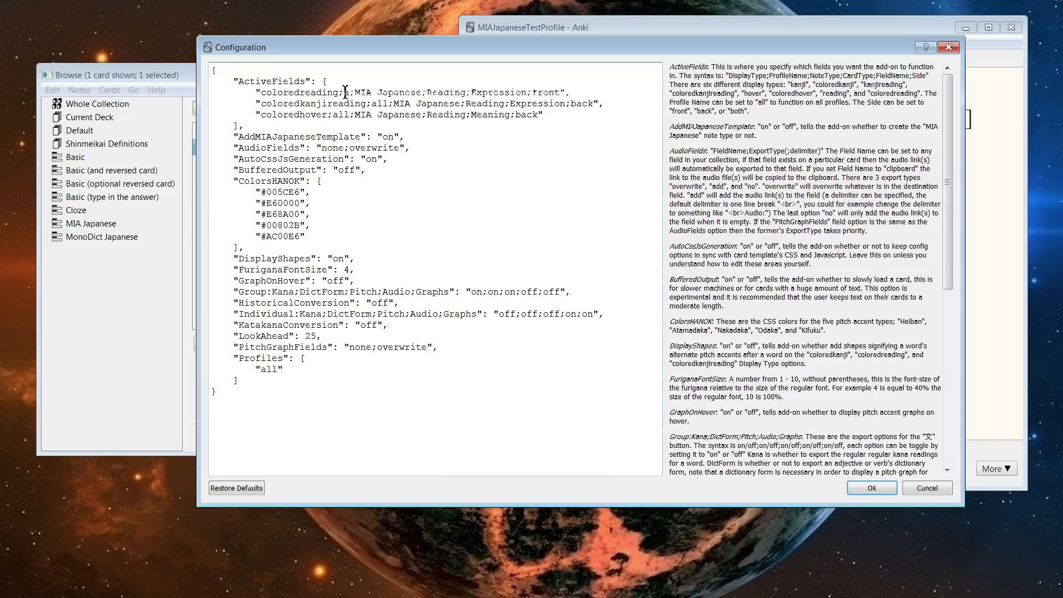
pyautogui.click(870, 488)
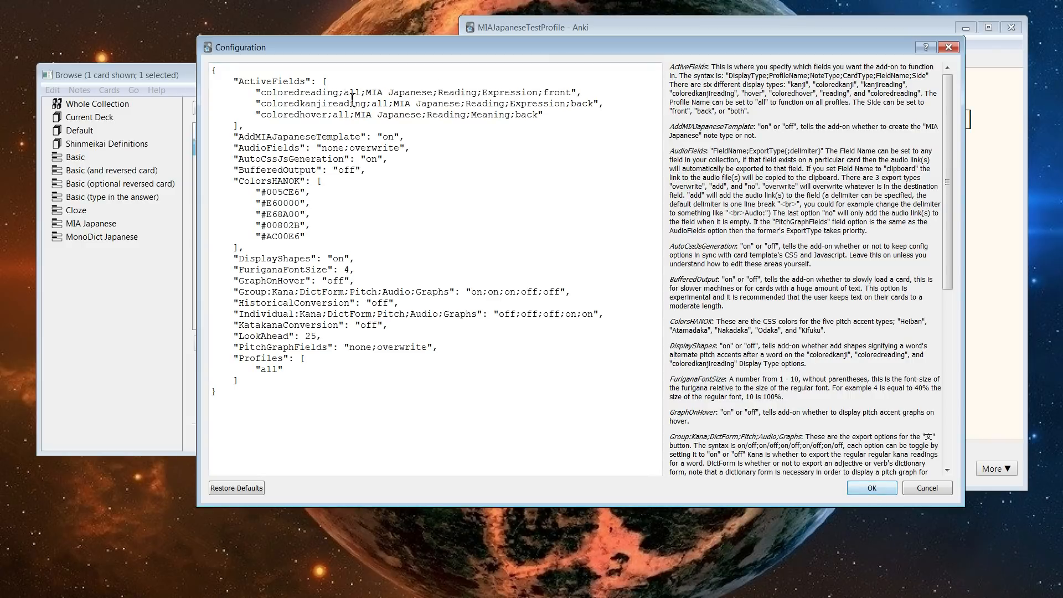
# Highlight the profile name and note type parts of the front Expression entry, and close the configuration and add-ons windows without saving.
pyautogui.moveTo(346, 91); pyautogui.dragTo(366, 95)
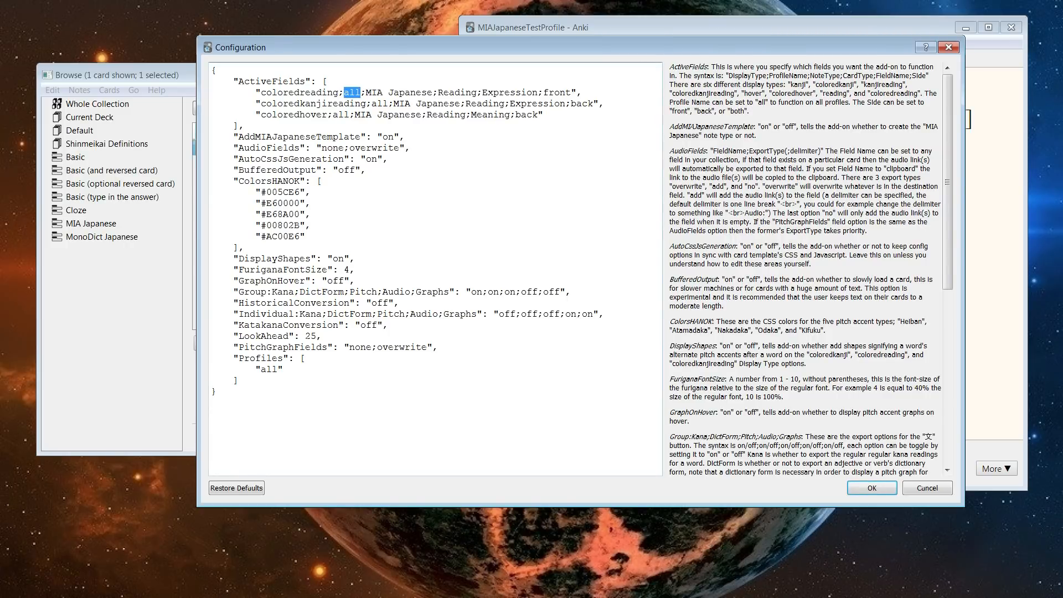
pyautogui.click(356, 126)
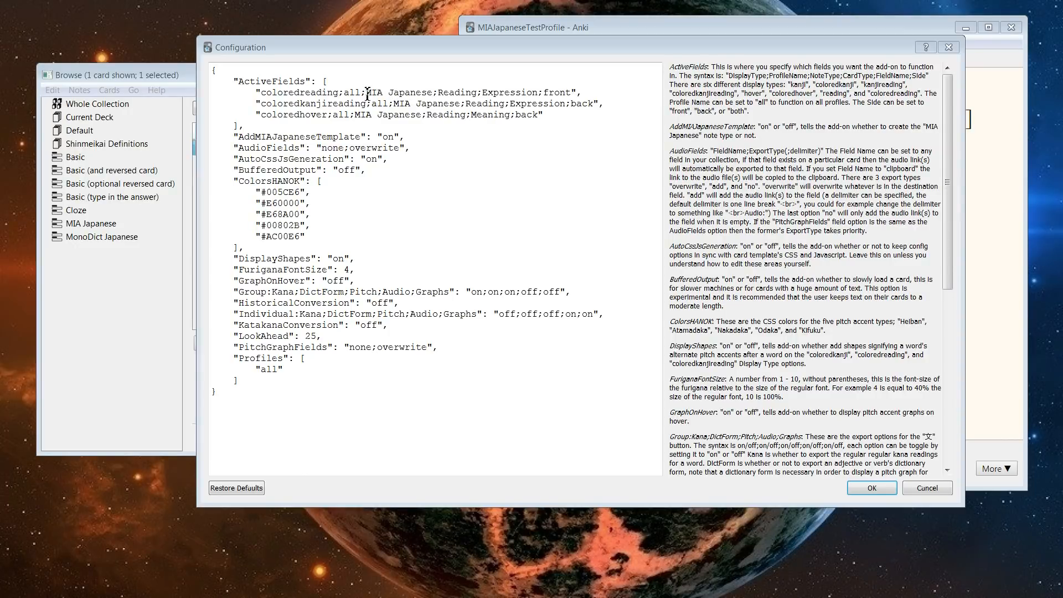
pyautogui.moveTo(367, 92); pyautogui.dragTo(422, 93)
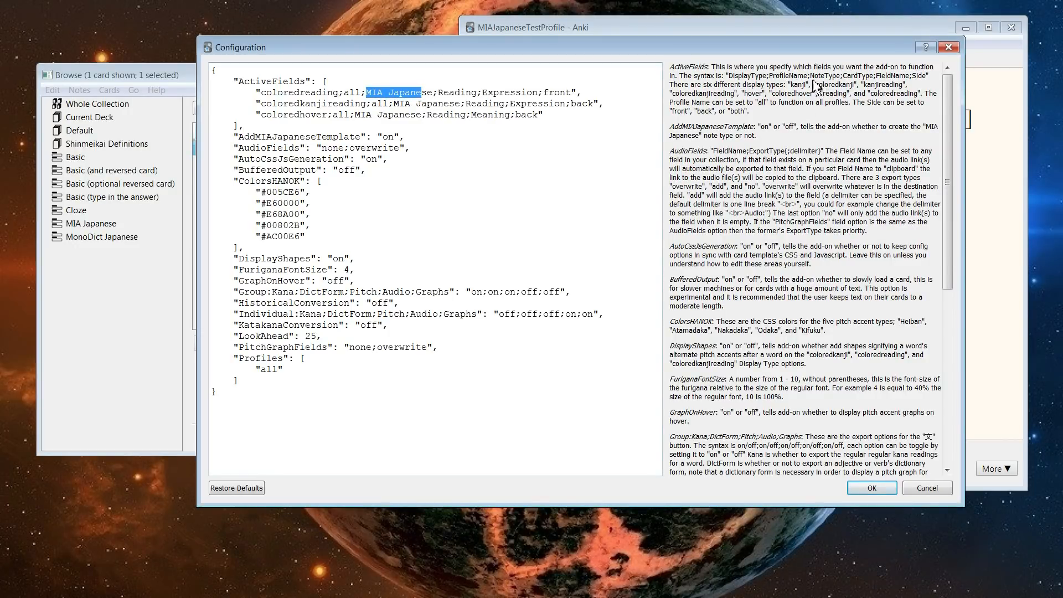
pyautogui.click(428, 85)
pyautogui.moveTo(433, 90); pyautogui.dragTo(369, 94)
pyautogui.moveTo(366, 93); pyautogui.dragTo(432, 91)
pyautogui.click(949, 48)
pyautogui.click(679, 144)
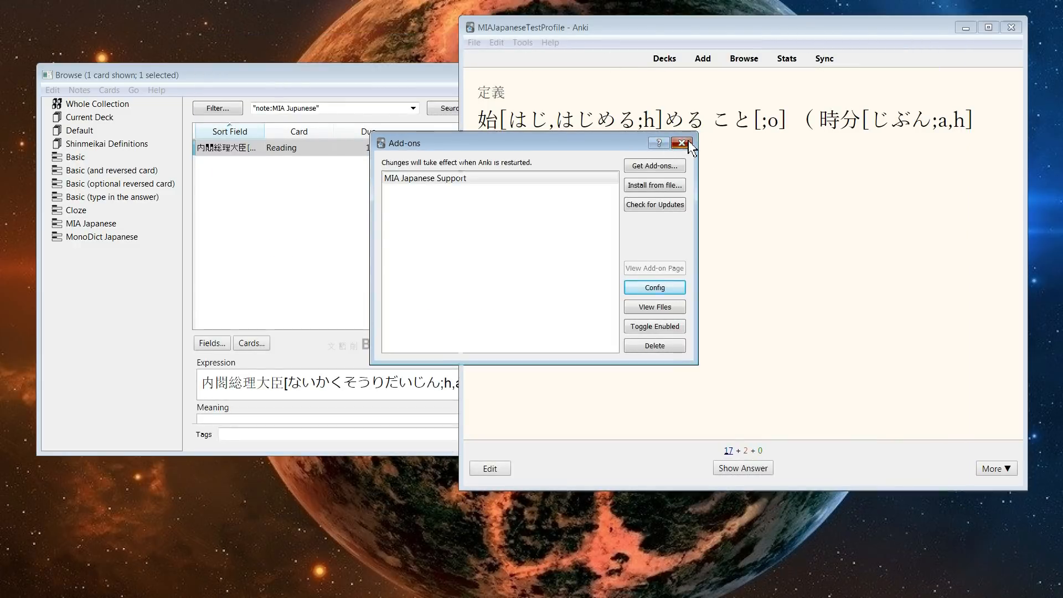
# Look through the collection's note types, including MIA Japanese and MonoDict Japanese, and close the list.
pyautogui.click(523, 47)
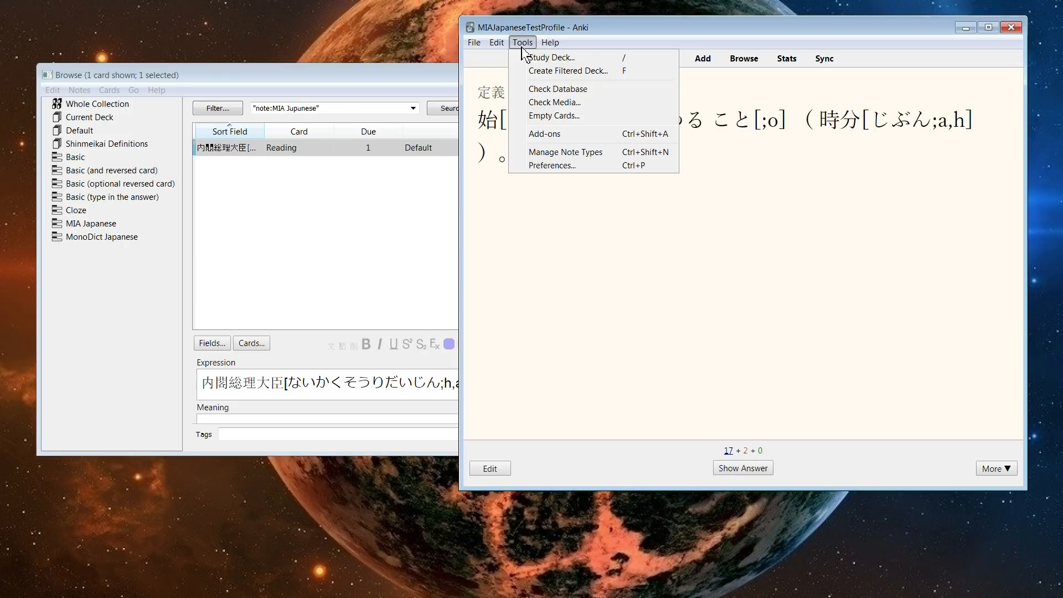
pyautogui.click(562, 152)
pyautogui.click(470, 259)
pyautogui.click(480, 247)
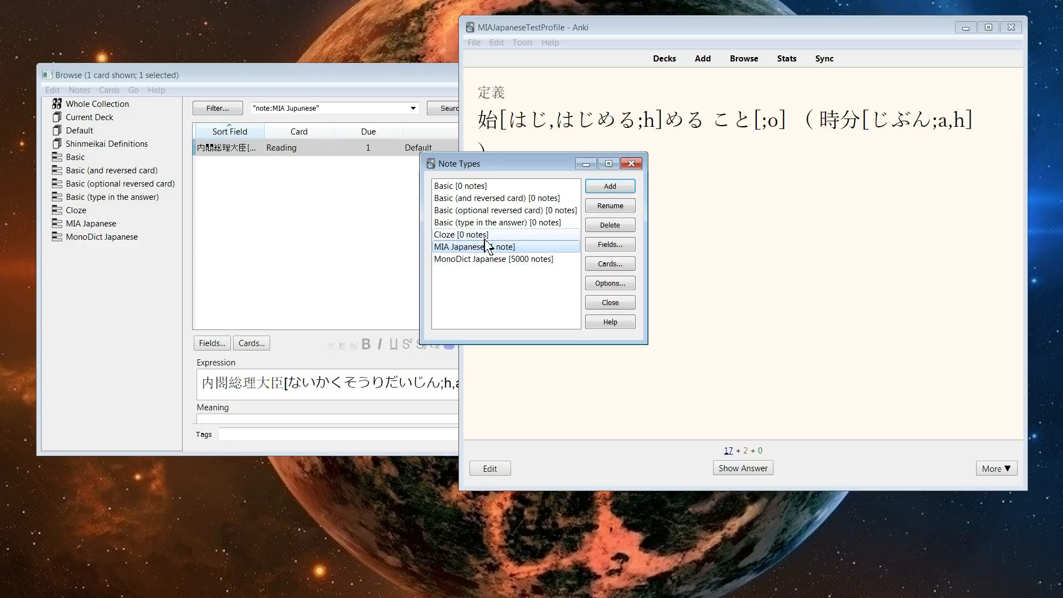
pyautogui.click(491, 261)
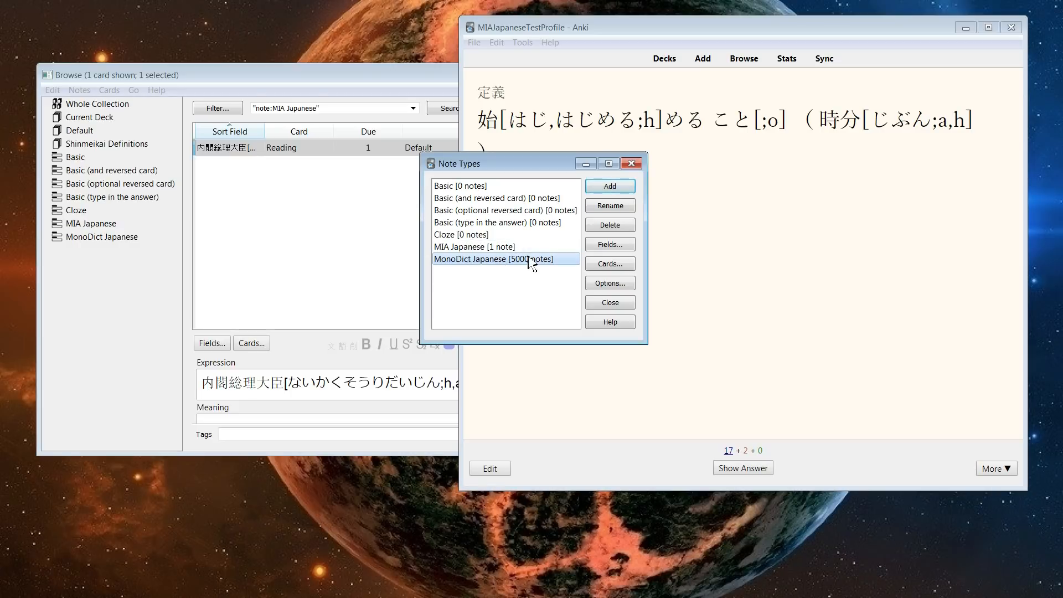
pyautogui.click(631, 163)
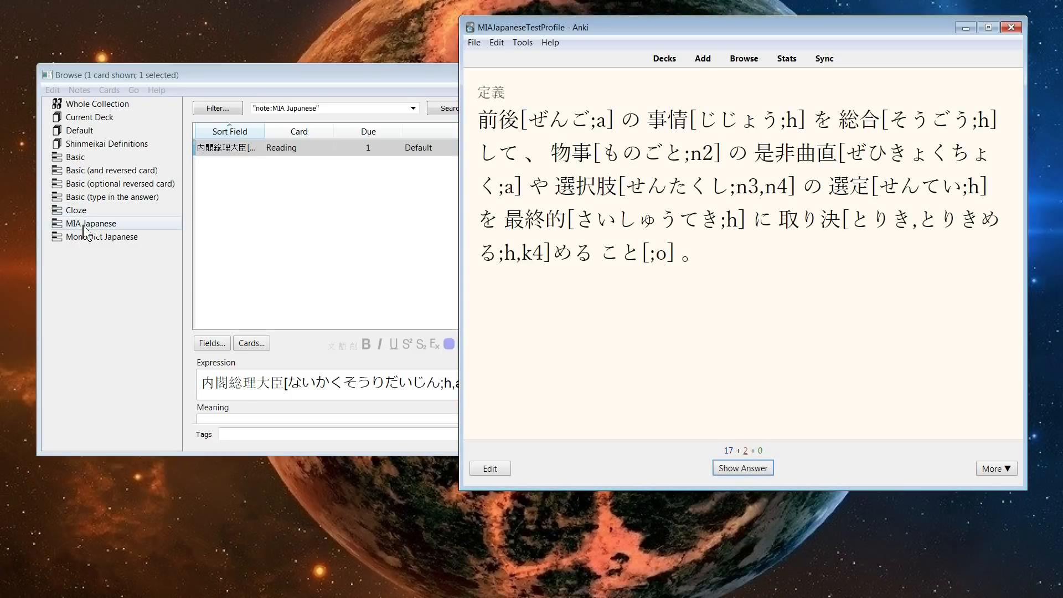
# Show the MonoDict Japanese notes in the browser and generate readings with pitch accents in the ああ note's Expression field.
pyautogui.click(100, 237)
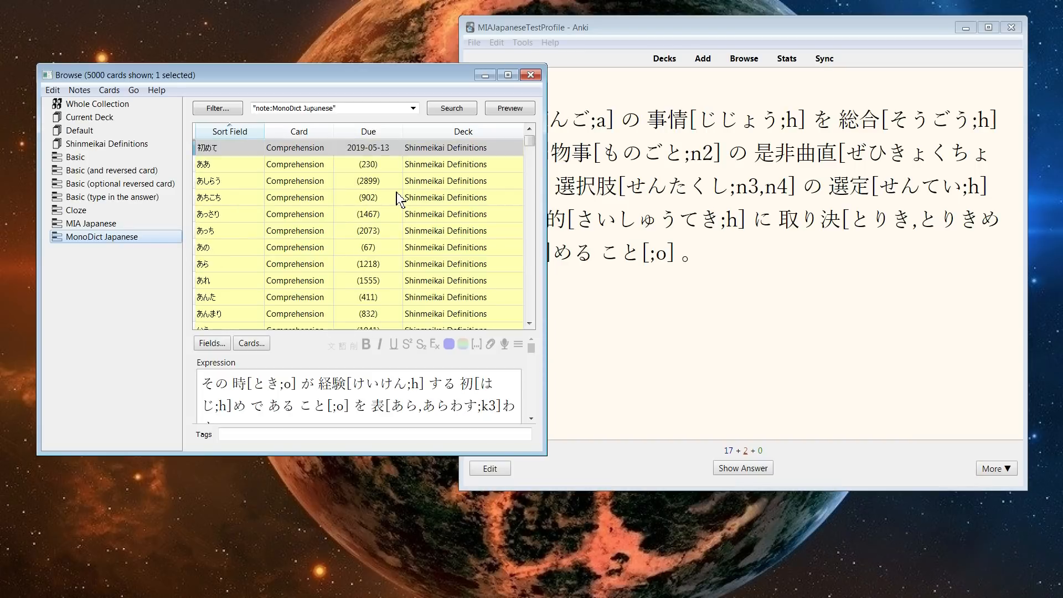
pyautogui.click(399, 181)
pyautogui.click(388, 150)
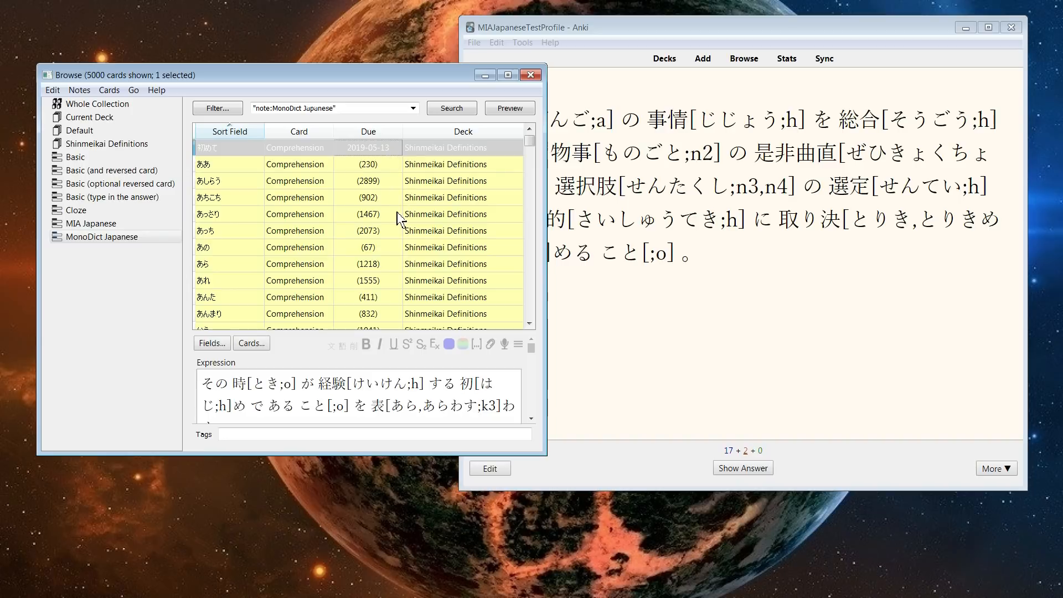
pyautogui.click(416, 167)
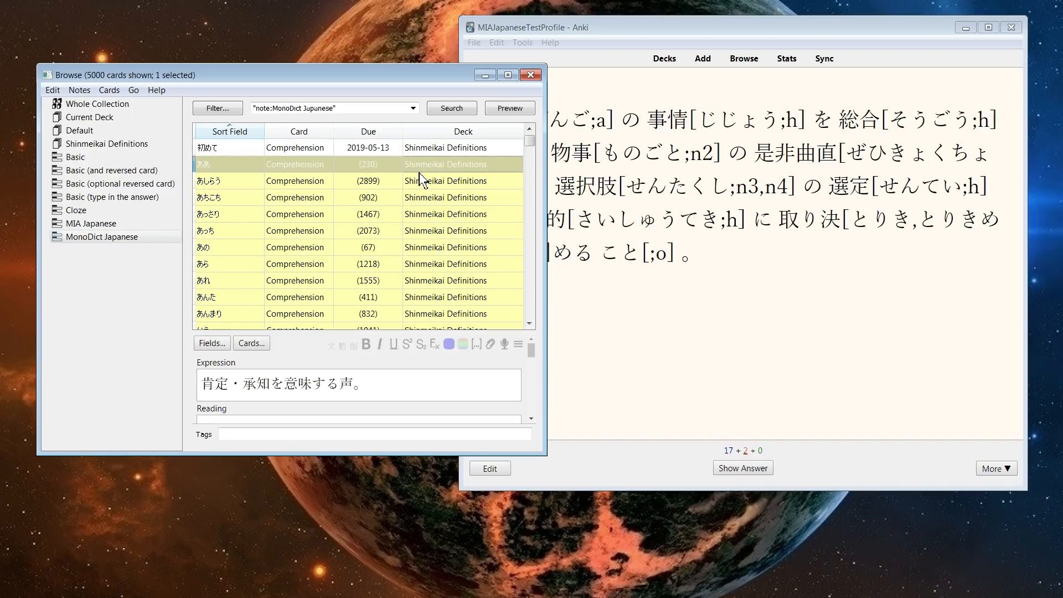
pyautogui.click(367, 386)
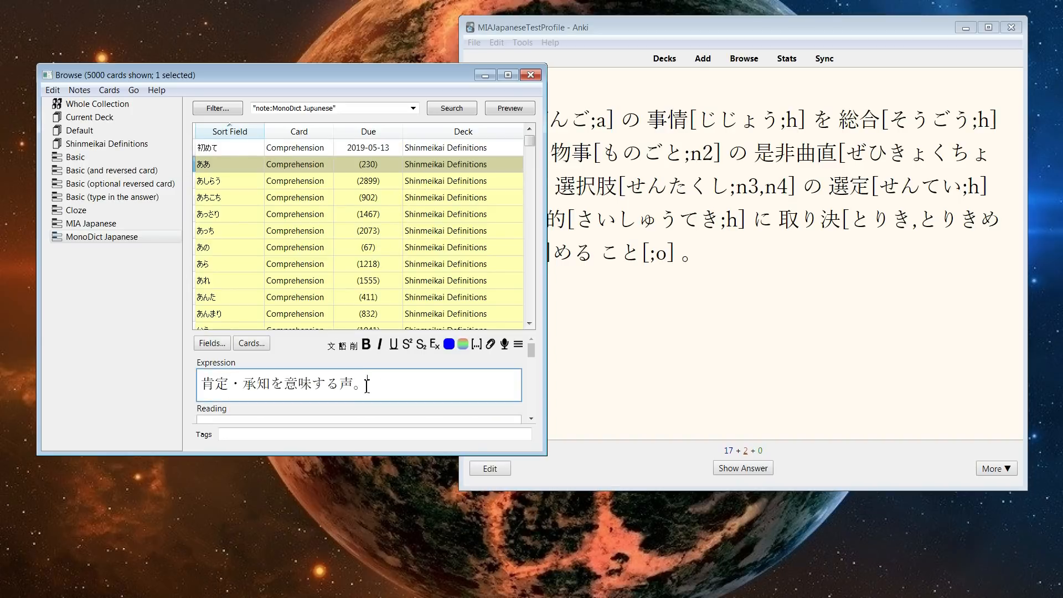
pyautogui.click(332, 346)
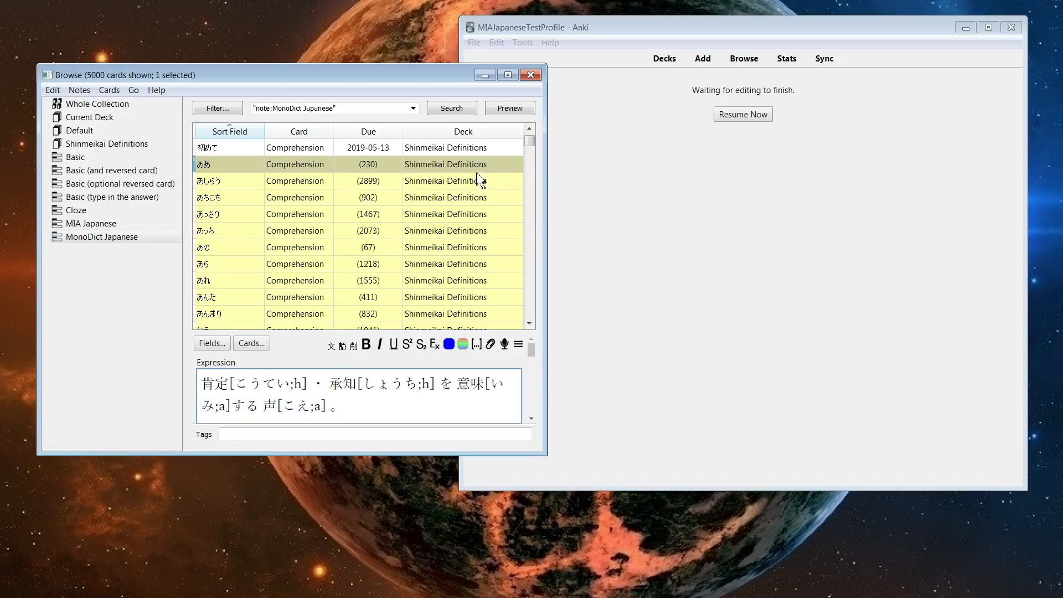
# Preview the ああ card, highlight its definition text to examine its formatting, and return to the MonoDict Japanese notes in the browser.
pyautogui.click(516, 107)
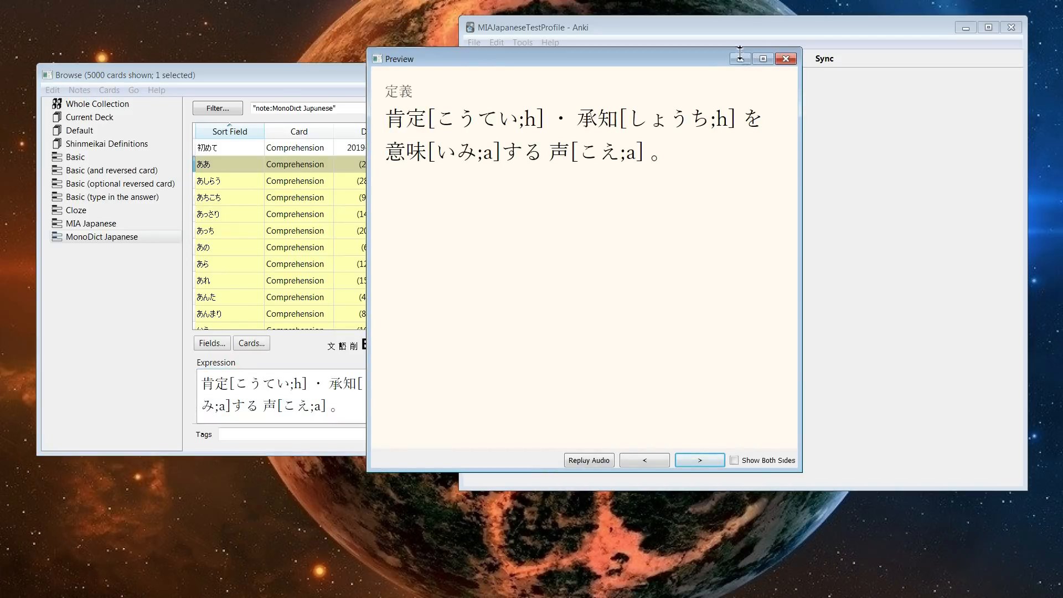
pyautogui.click(694, 35)
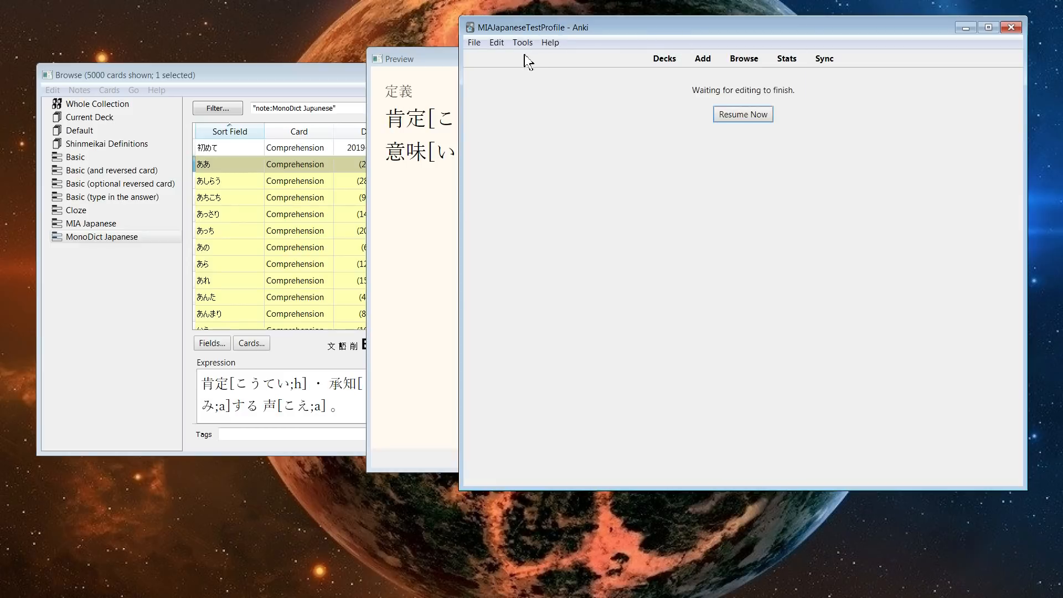
pyautogui.moveTo(432, 60); pyautogui.dragTo(95, 63)
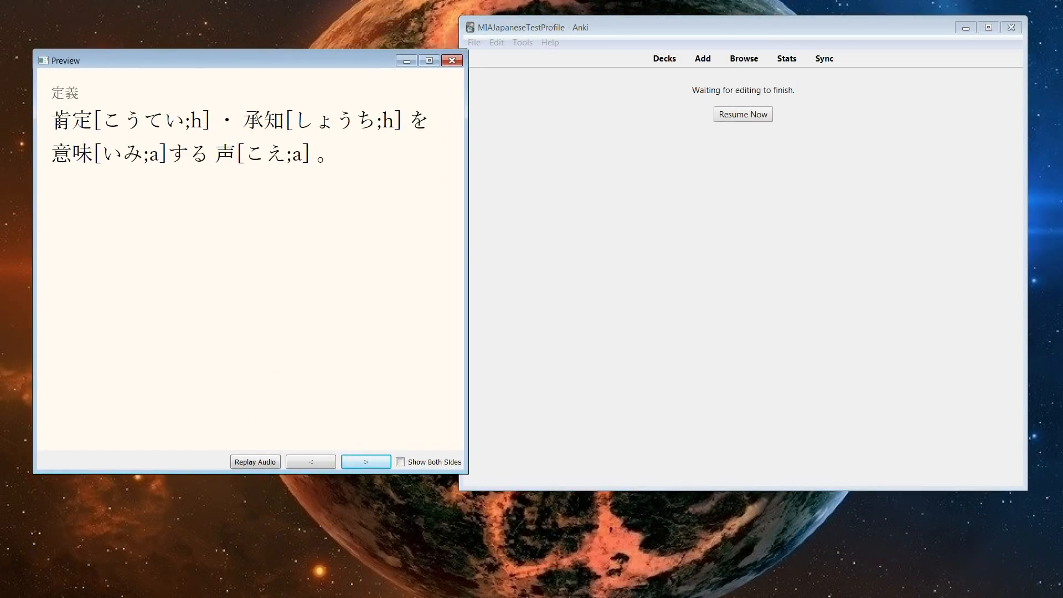
pyautogui.moveTo(59, 120); pyautogui.dragTo(410, 170)
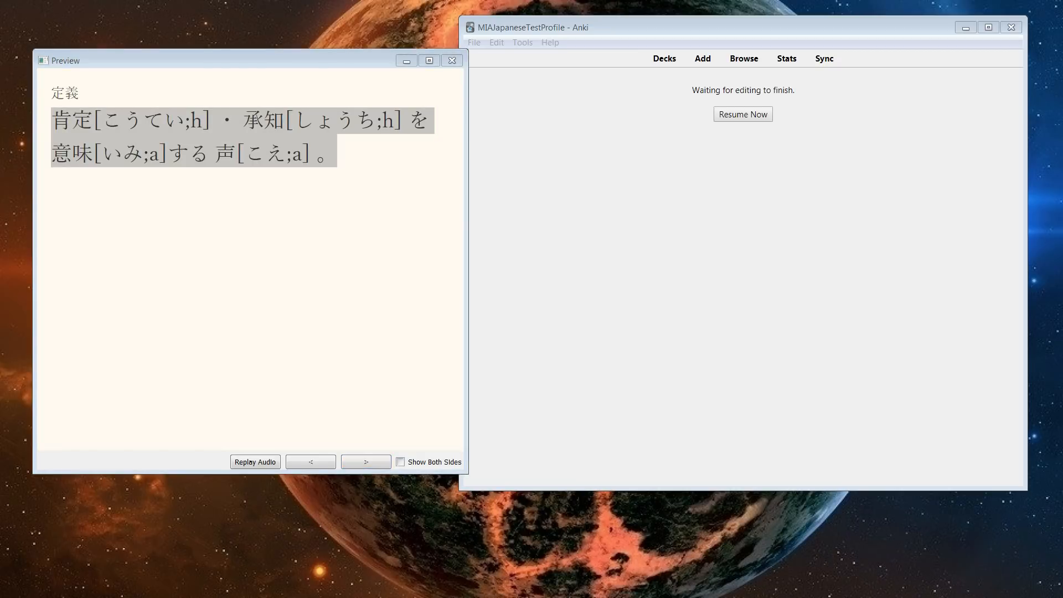
pyautogui.click(427, 93)
pyautogui.moveTo(392, 64); pyautogui.dragTo(535, 178)
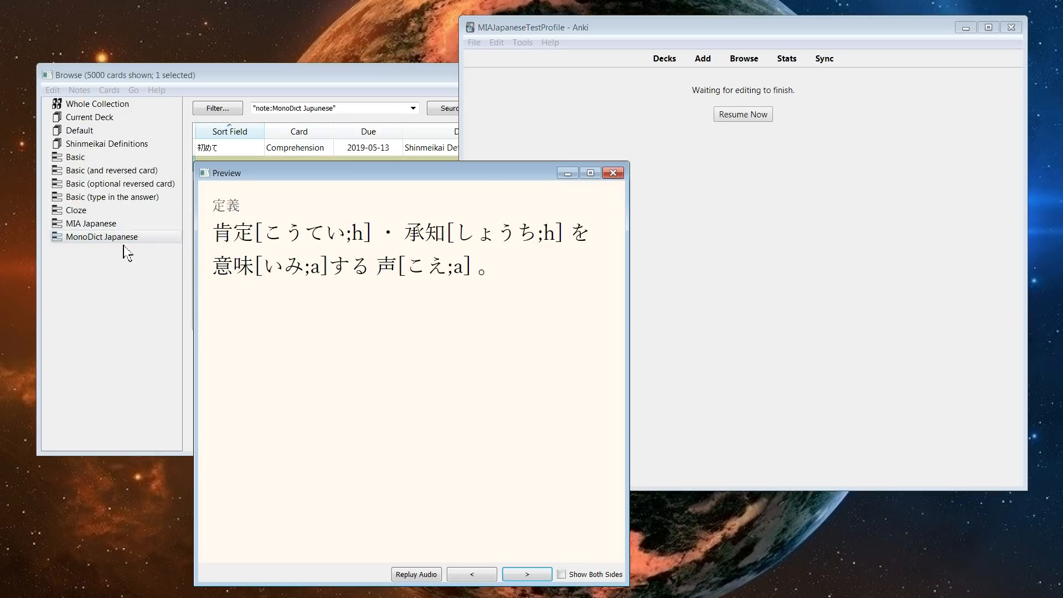
pyautogui.click(73, 242)
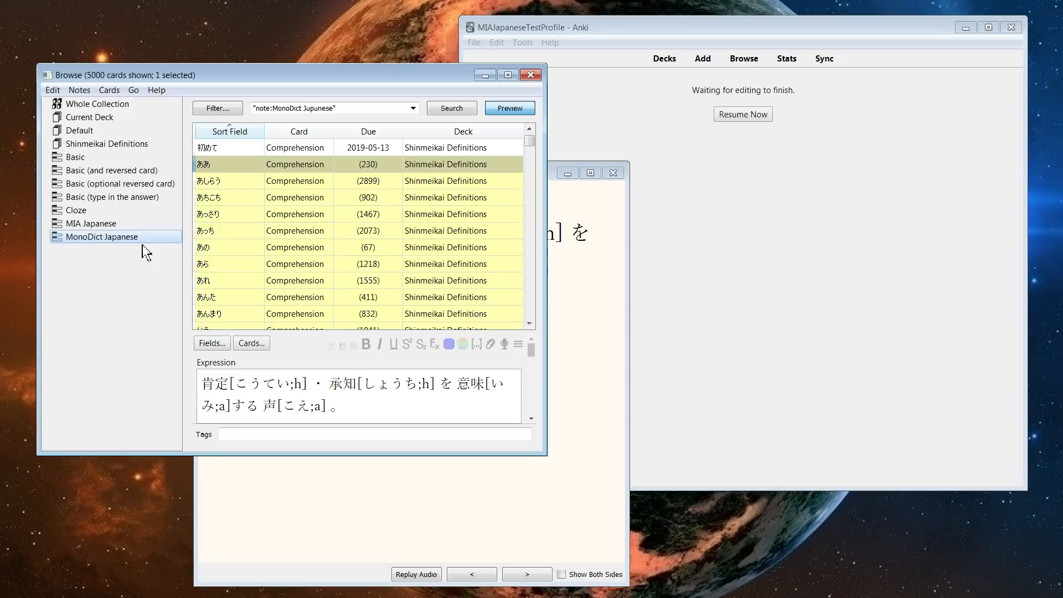
# Reopen MIA Japanese Support's configuration and set the profile name of the front Expression entry in ActiveFields to all.
pyautogui.click(521, 43)
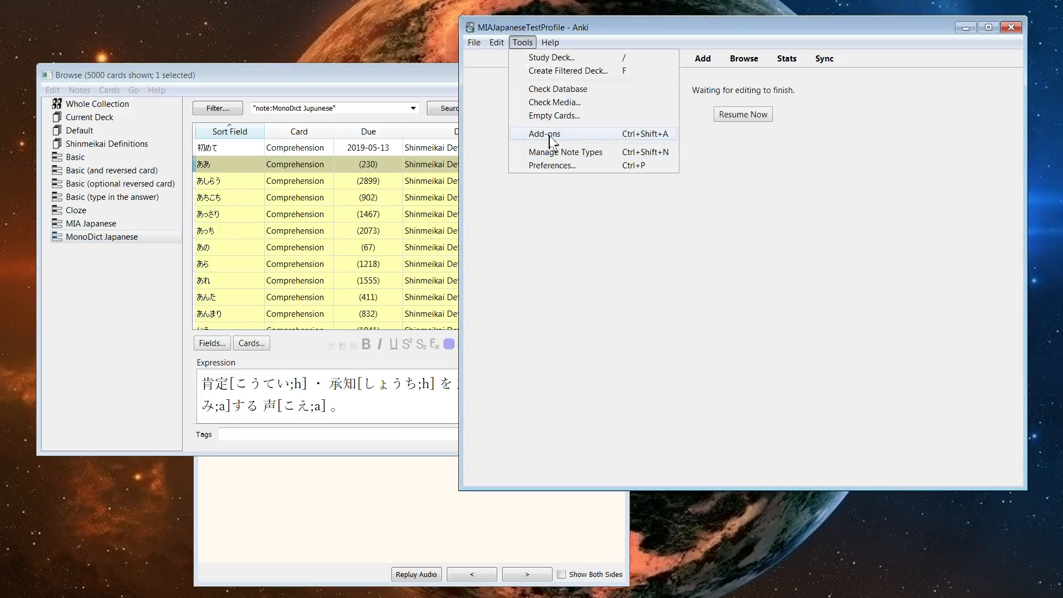
pyautogui.click(562, 135)
pyautogui.click(480, 179)
pyautogui.click(662, 288)
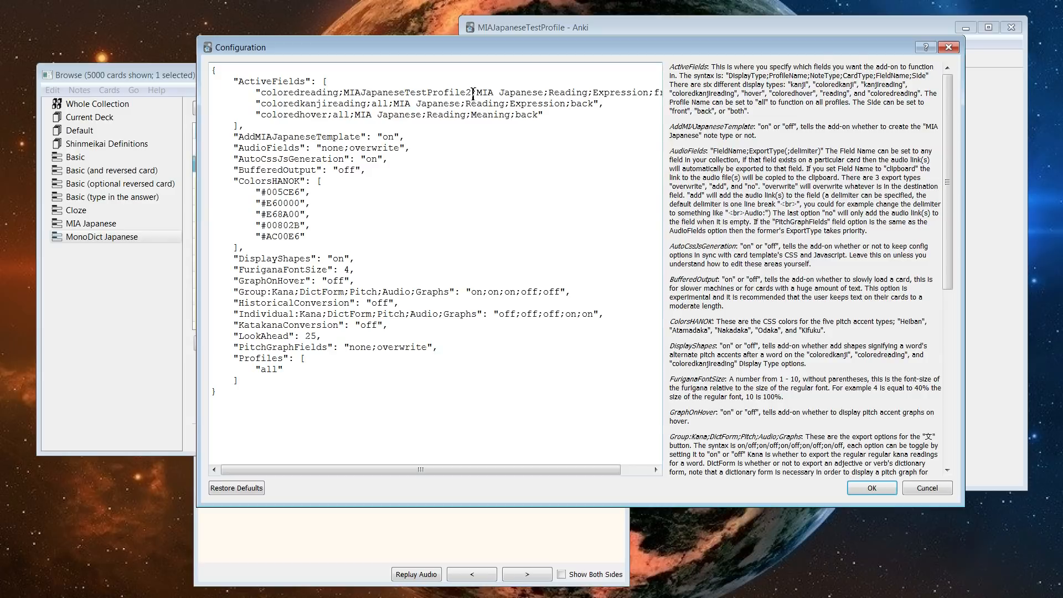
pyautogui.moveTo(473, 92); pyautogui.dragTo(350, 88)
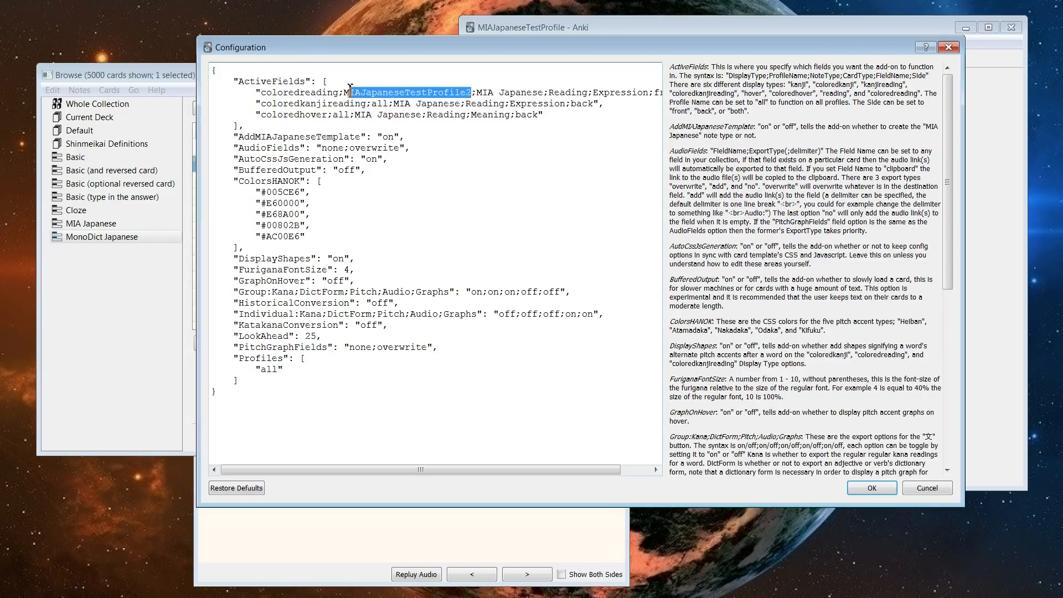
pyautogui.write('all')
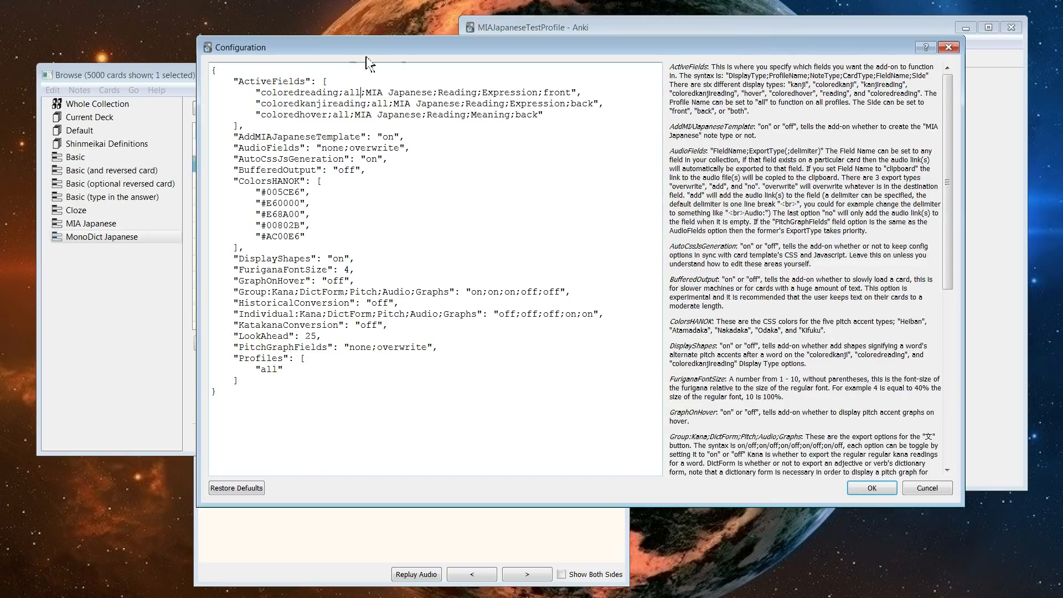
# Change the note type of the front Expression entry to MonoDict Japanese and try to save the configuration.
pyautogui.moveTo(372, 95); pyautogui.dragTo(435, 93)
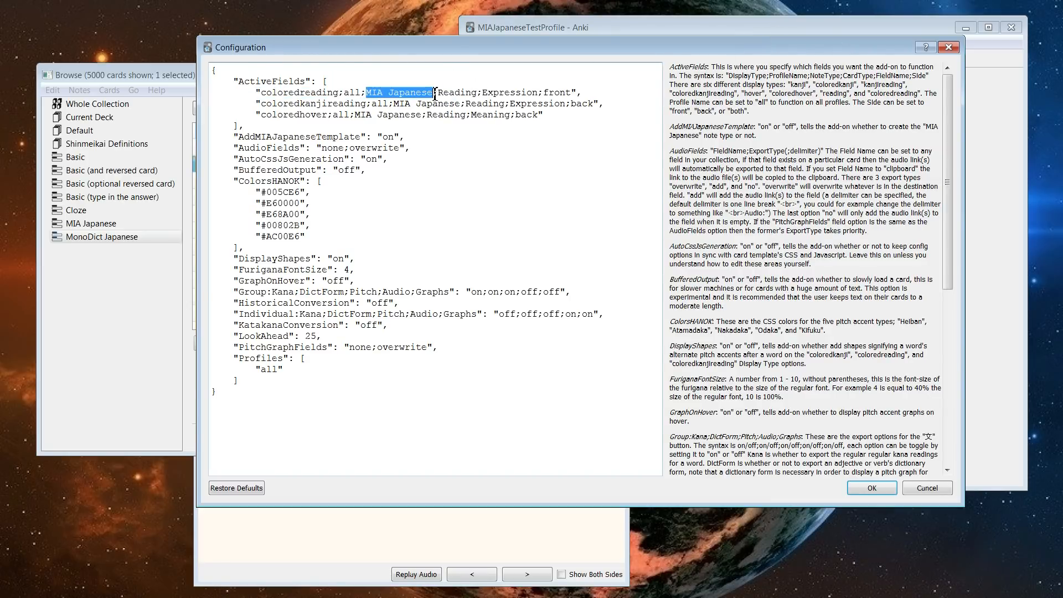
pyautogui.write('MonoD')
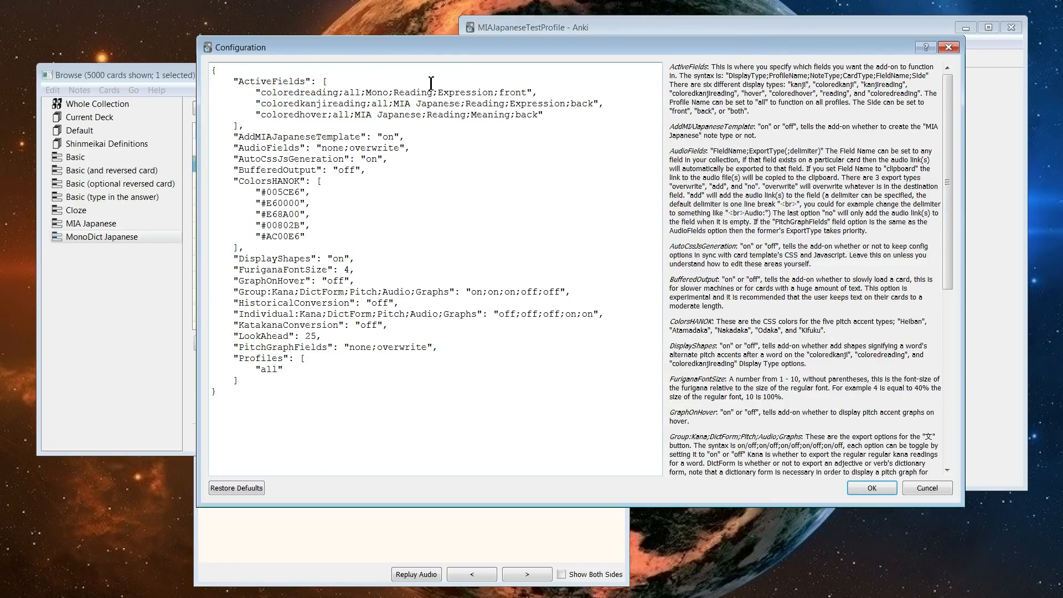
pyautogui.write('ict Japanese')
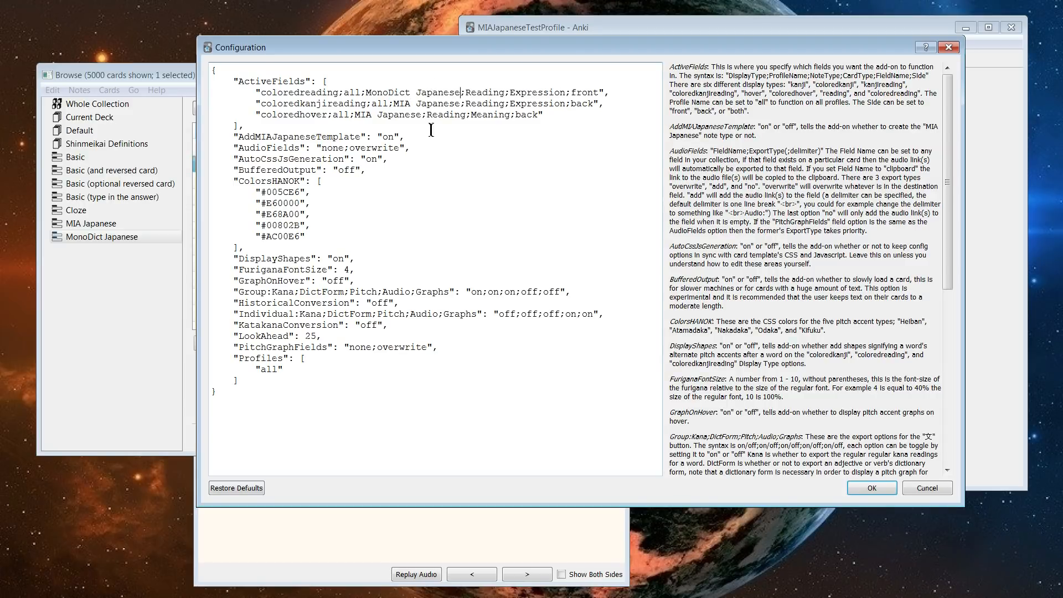
pyautogui.click(875, 488)
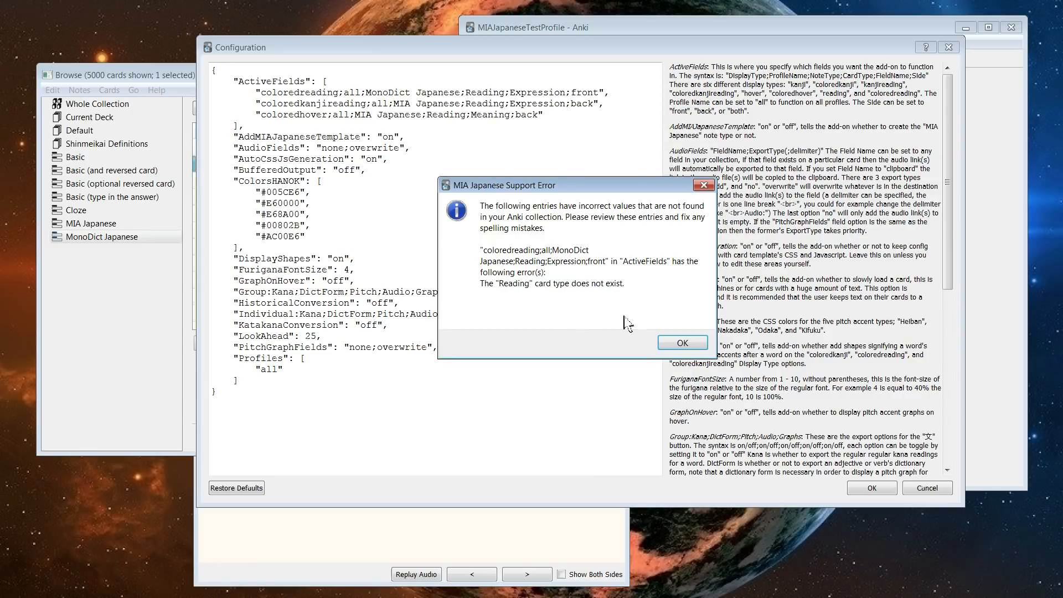
pyautogui.click(683, 343)
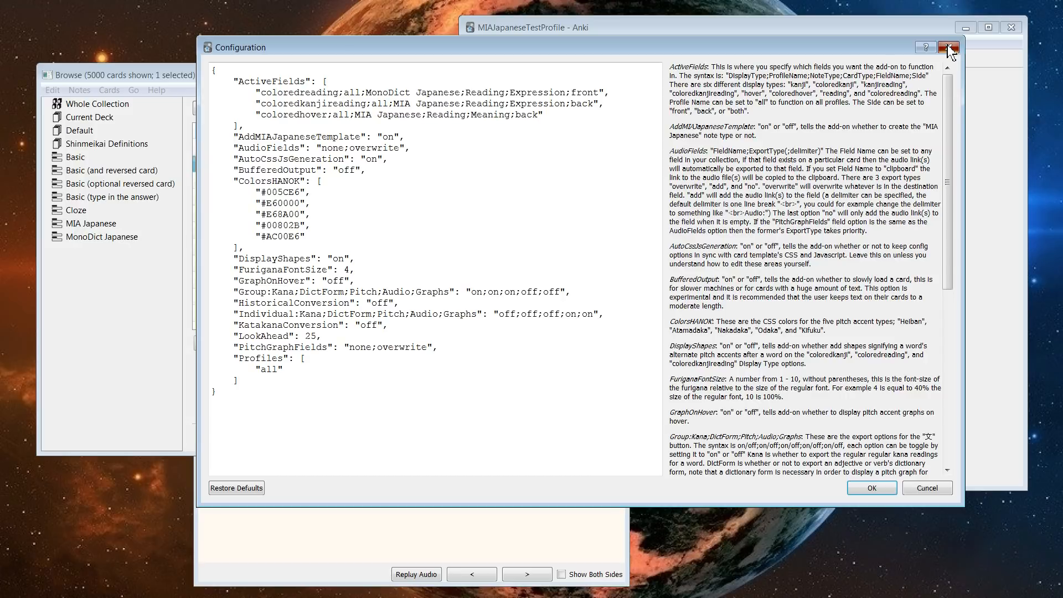
# Close the configuration and add-ons windows without saving and return to the MonoDict Japanese notes in the browser.
pyautogui.click(949, 49)
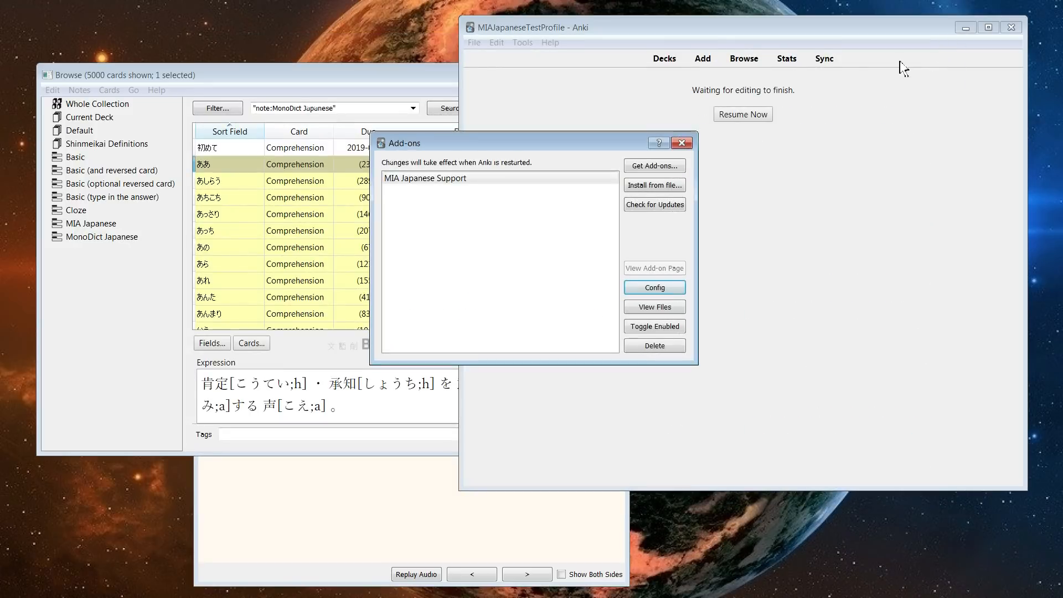
pyautogui.click(683, 145)
pyautogui.click(95, 237)
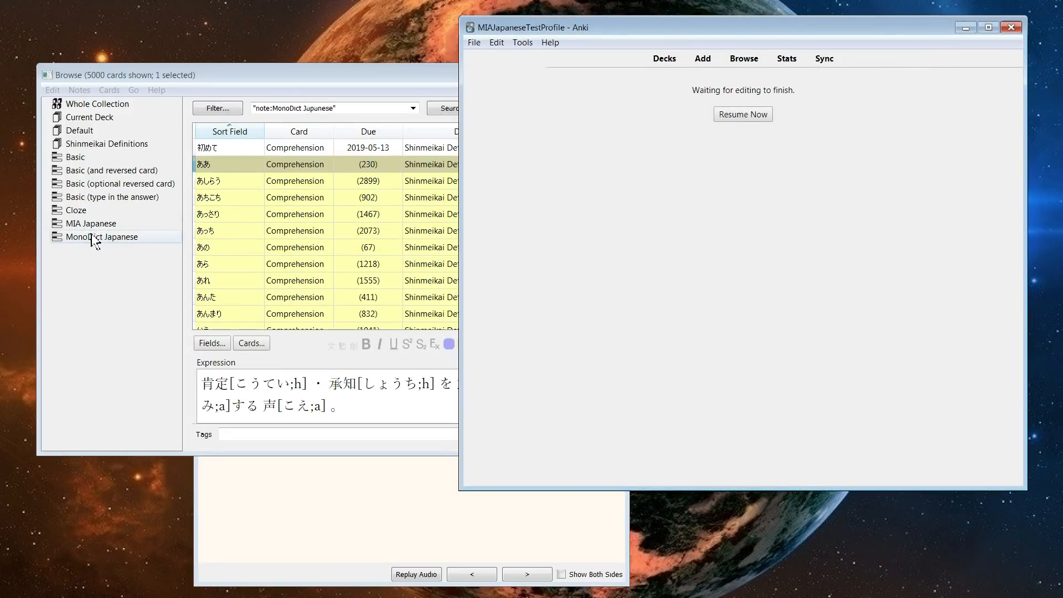
# Examine the card type name and card type options of the MonoDict Japanese note type.
pyautogui.click(252, 344)
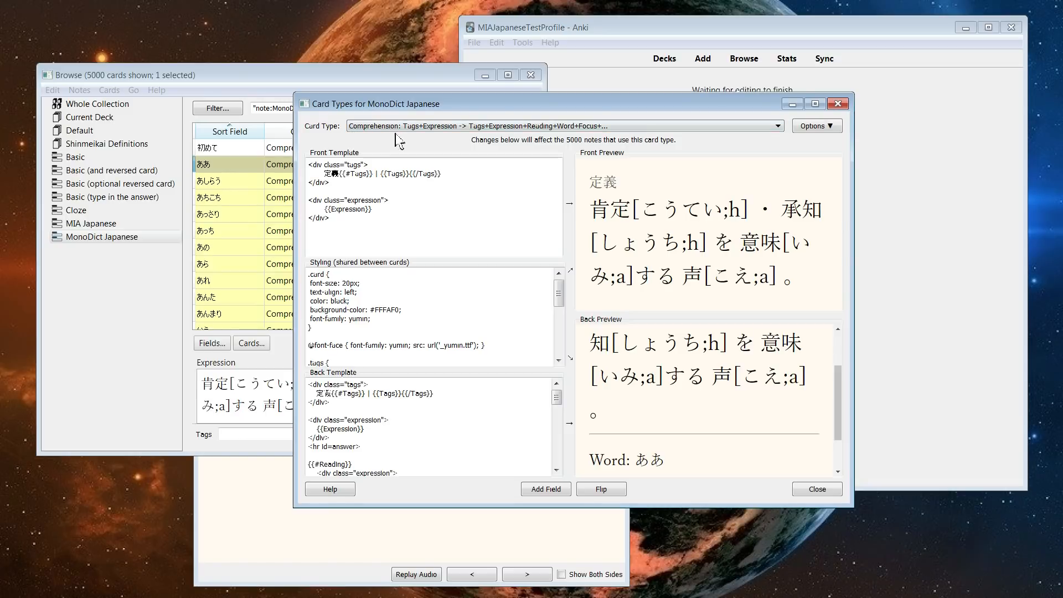
pyautogui.click(488, 128)
pyautogui.click(893, 130)
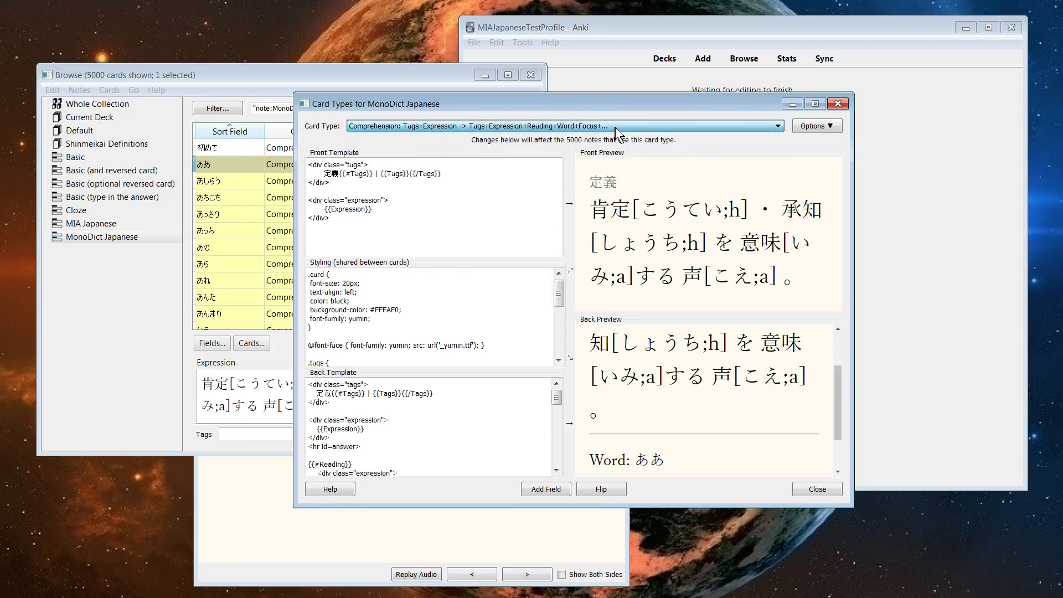
pyautogui.click(839, 127)
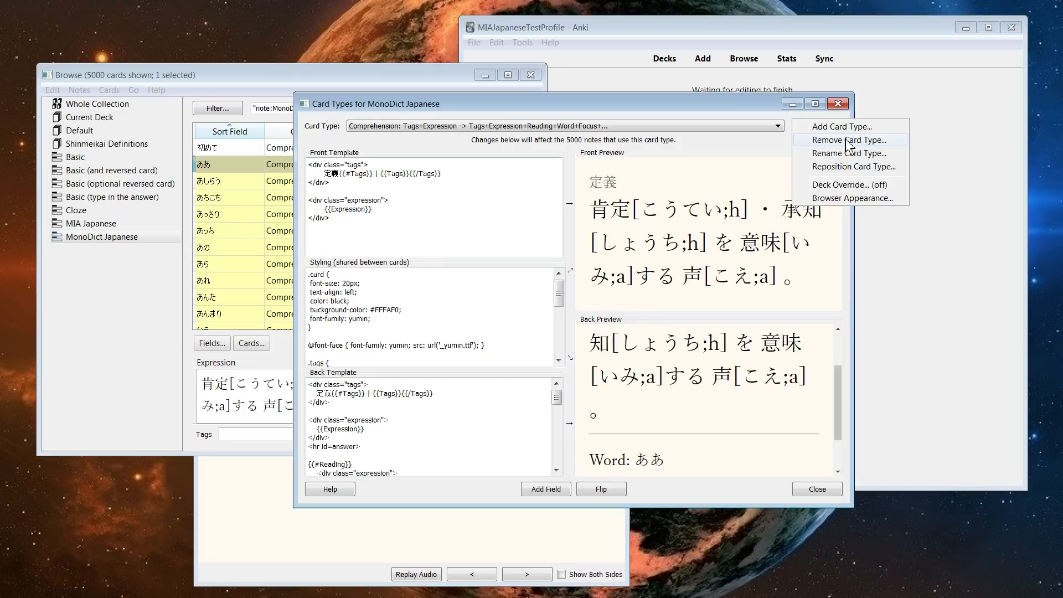
pyautogui.click(745, 144)
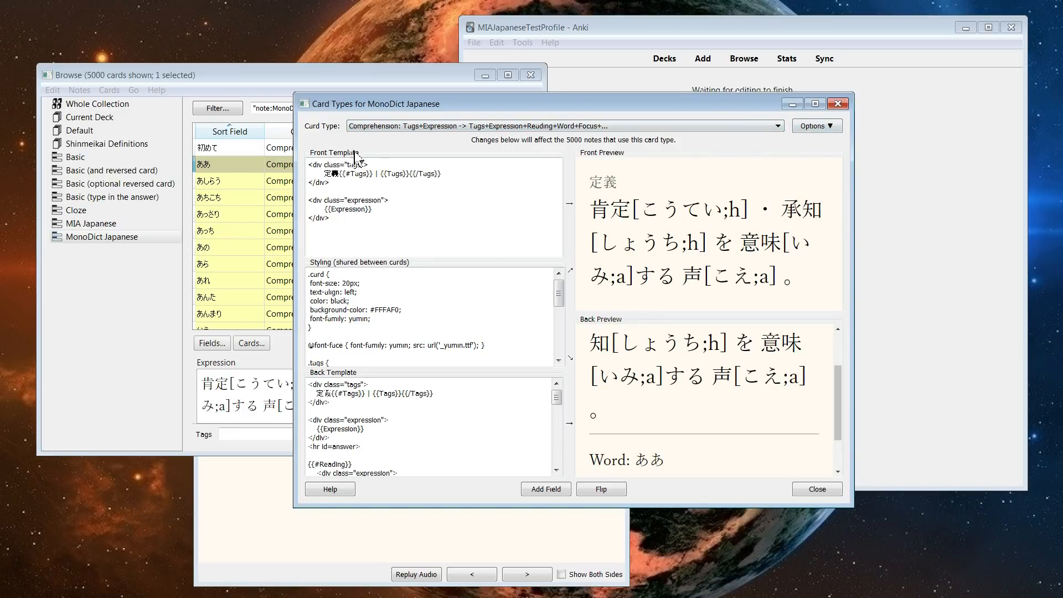
pyautogui.click(837, 105)
# Reopen MIA Japanese Support's configuration, set the card type of the front Expression entry in ActiveFields to Comprehension, and save.
pyautogui.click(531, 61)
pyautogui.click(496, 42)
pyautogui.moveTo(522, 42)
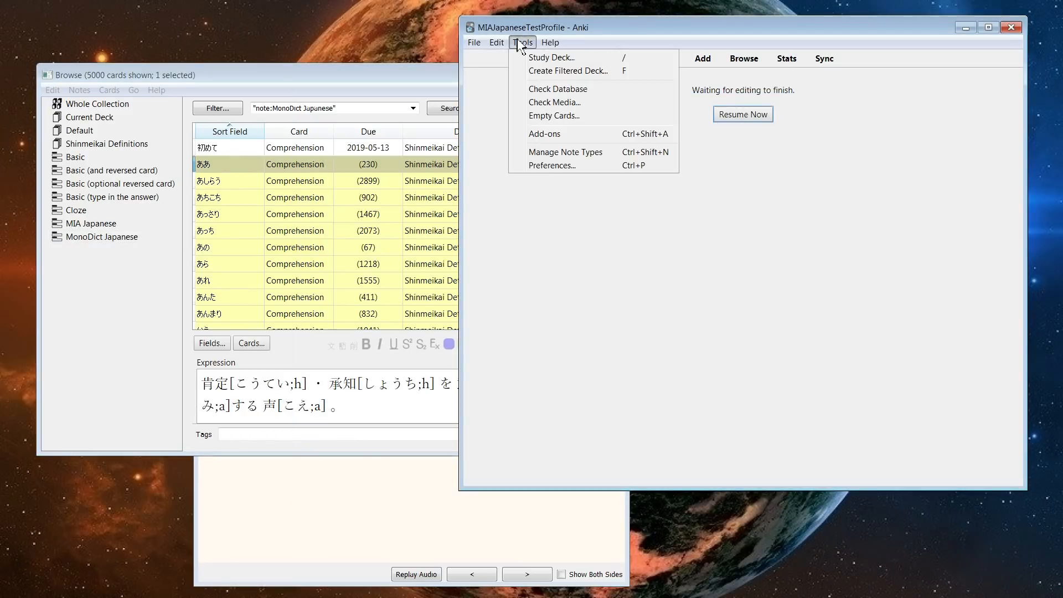
pyautogui.click(559, 135)
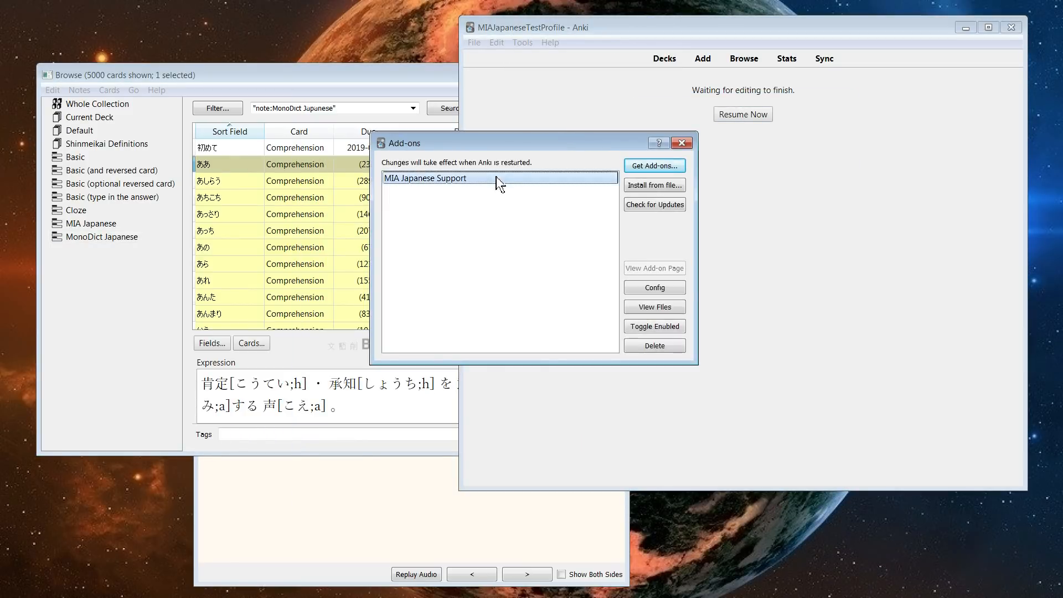
pyautogui.click(672, 289)
pyautogui.moveTo(468, 94); pyautogui.dragTo(506, 95)
pyautogui.write('C')
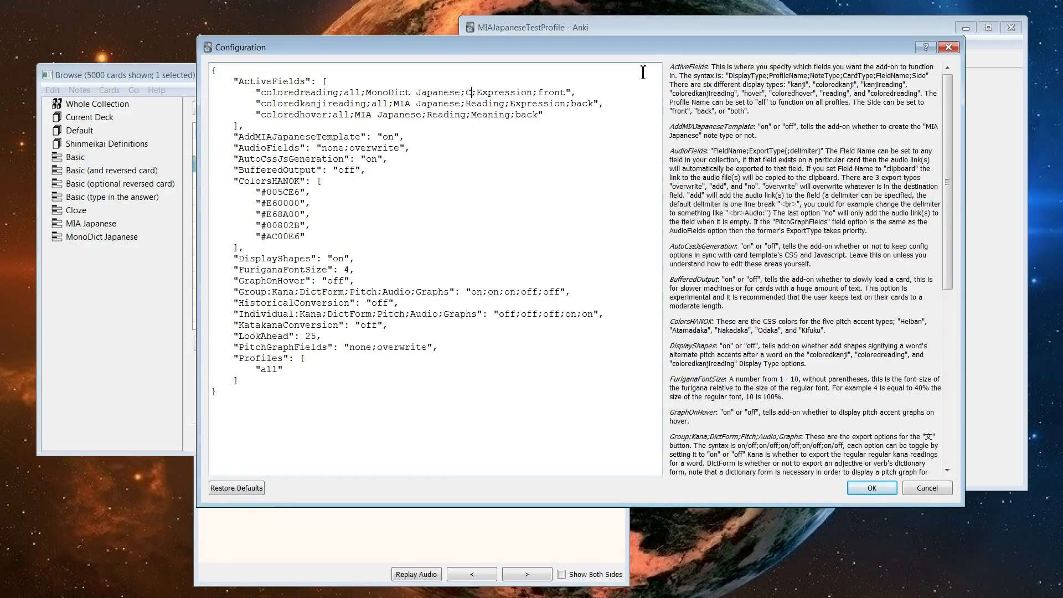
pyautogui.write('omp')
pyautogui.write('re')
pyautogui.write('hensio')
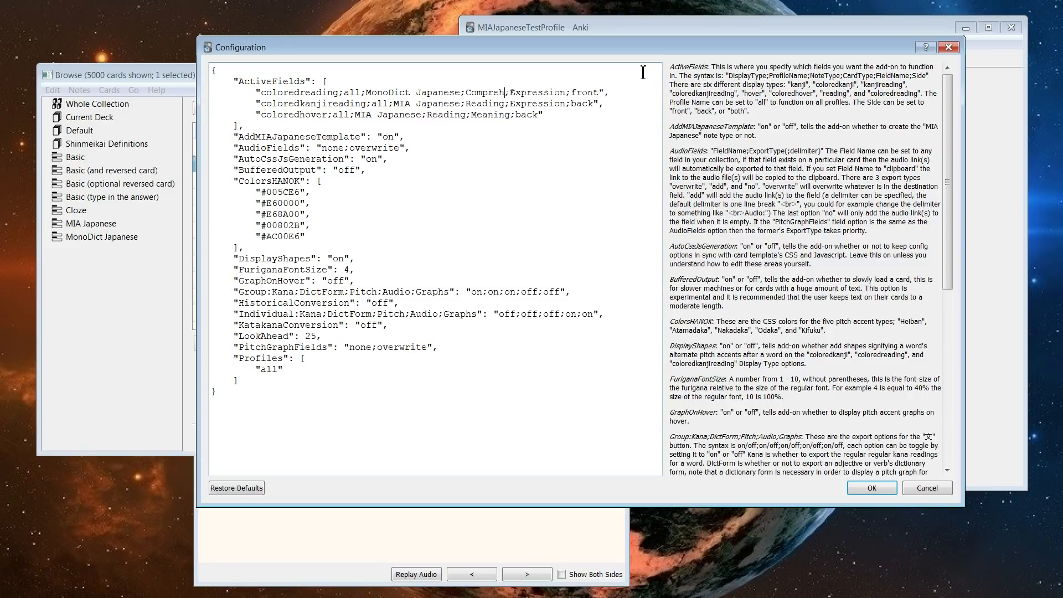
pyautogui.write('n')
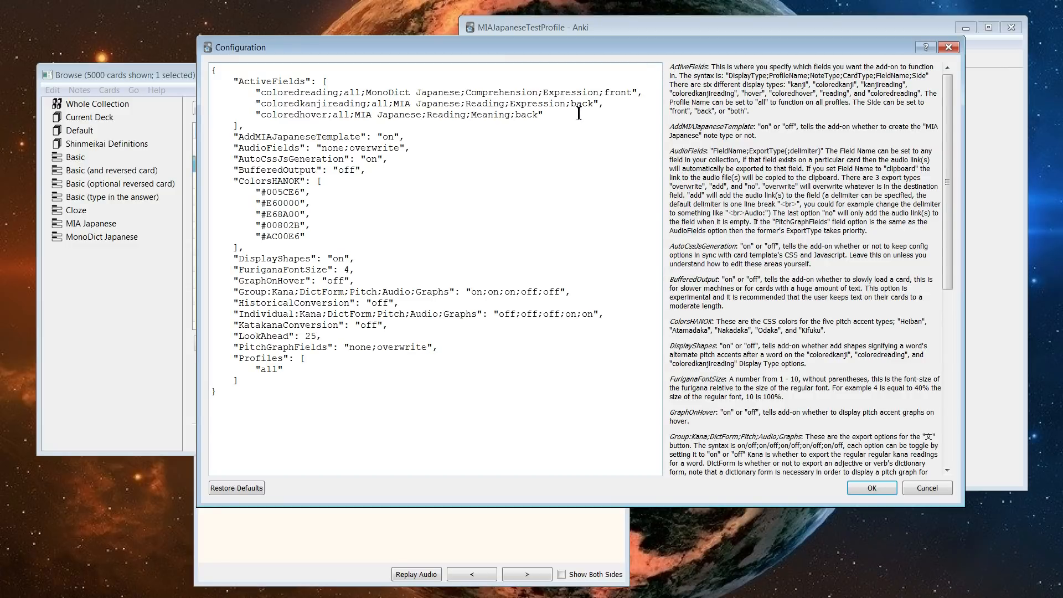
pyautogui.click(864, 492)
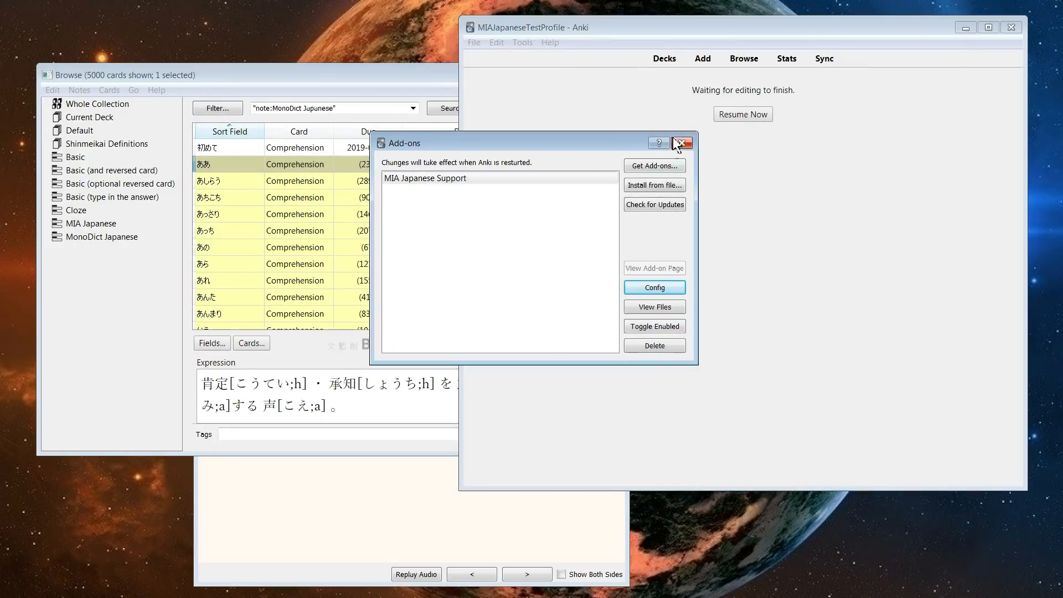
# Reopen the configuration, change the field name of the MonoDict Japanese entry to Expression2, and try to save.
pyautogui.click(655, 288)
pyautogui.moveTo(544, 93); pyautogui.dragTo(596, 92)
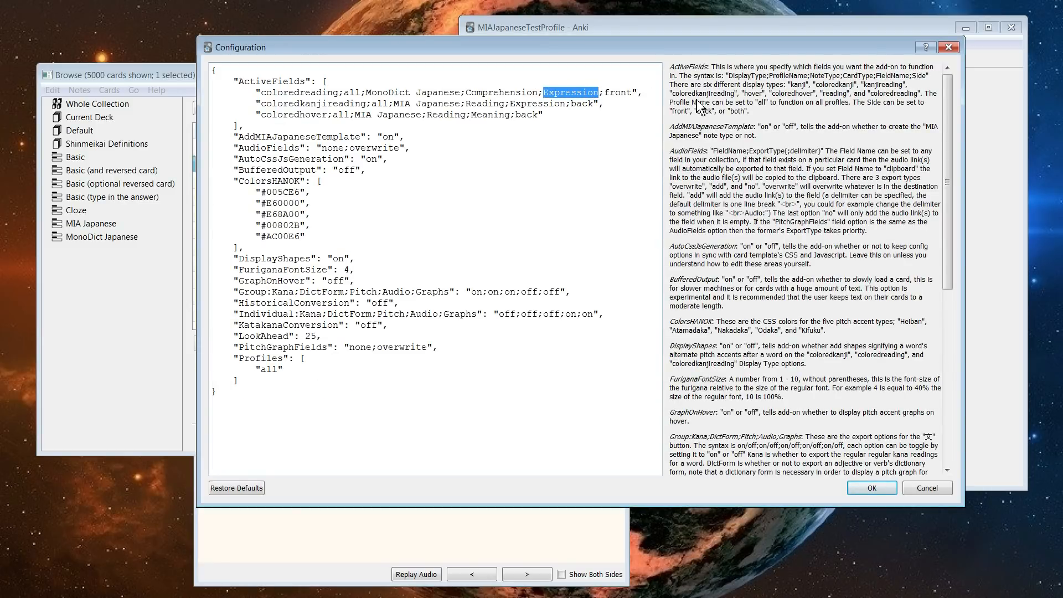
pyautogui.click(603, 97)
pyautogui.write('2')
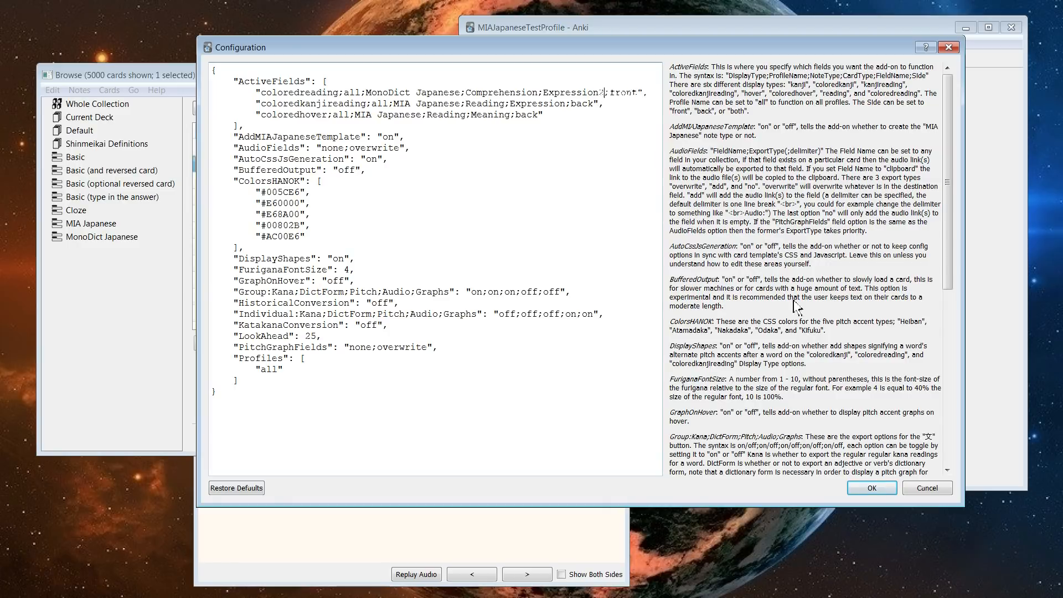
pyautogui.click(872, 488)
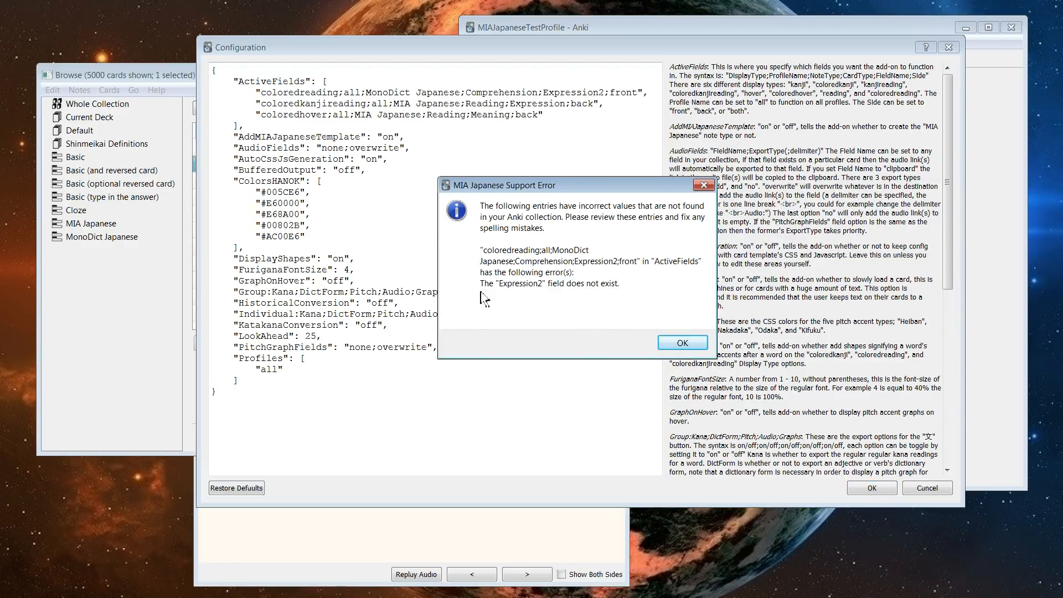
pyautogui.click(682, 344)
# Try to restore the MonoDict Japanese entry's field name to Expression and return to the ああ note in the browser.
pyautogui.click(606, 93)
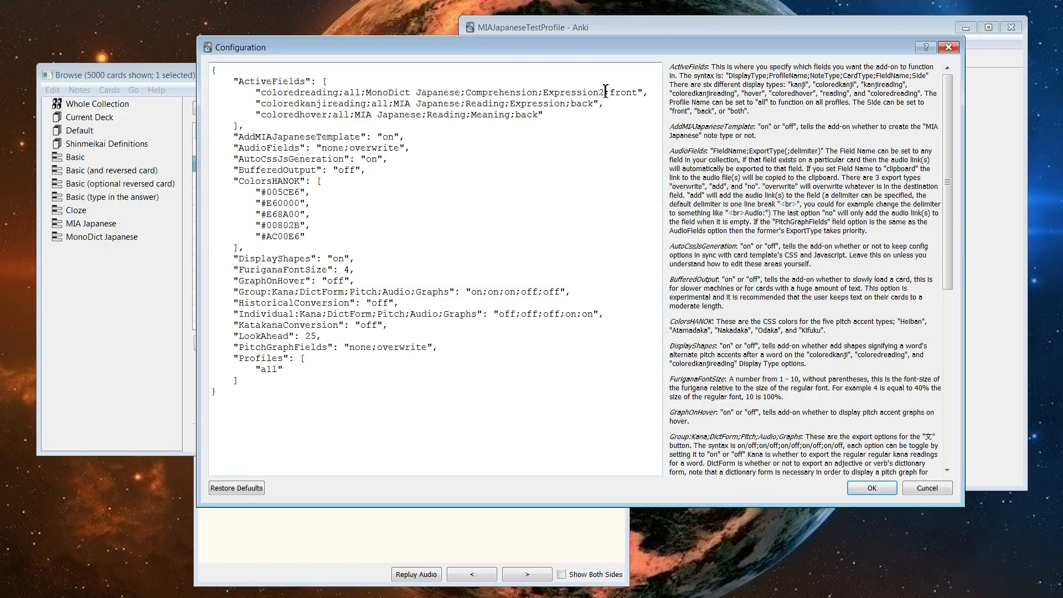
pyautogui.press('BackSpace')
pyautogui.click(875, 489)
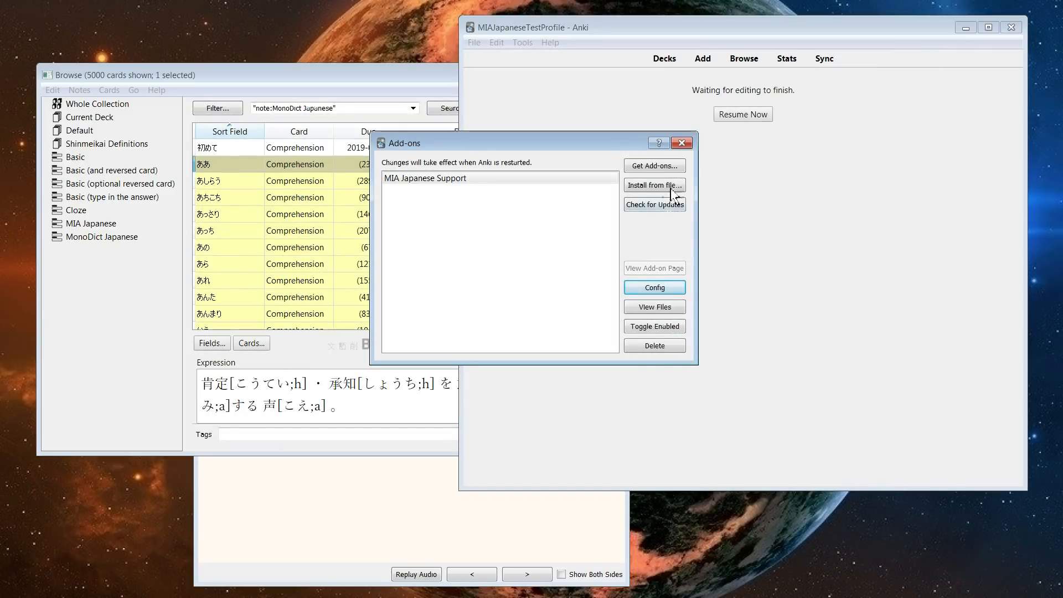
pyautogui.click(681, 144)
pyautogui.click(423, 398)
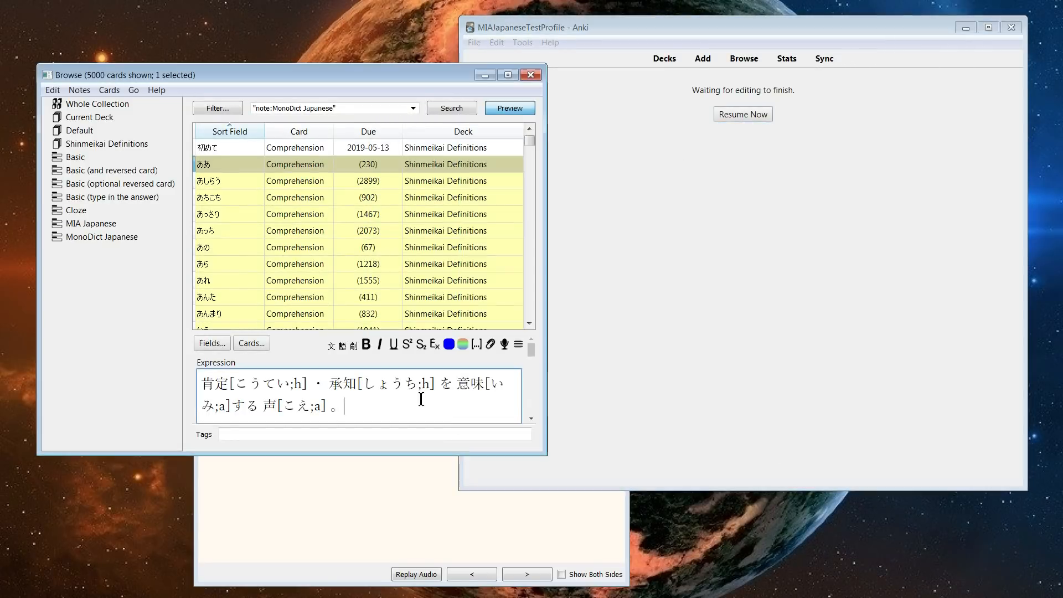
# Preview the ああ card beside the browser and check the card type templates of MonoDict Japanese.
pyautogui.click(510, 109)
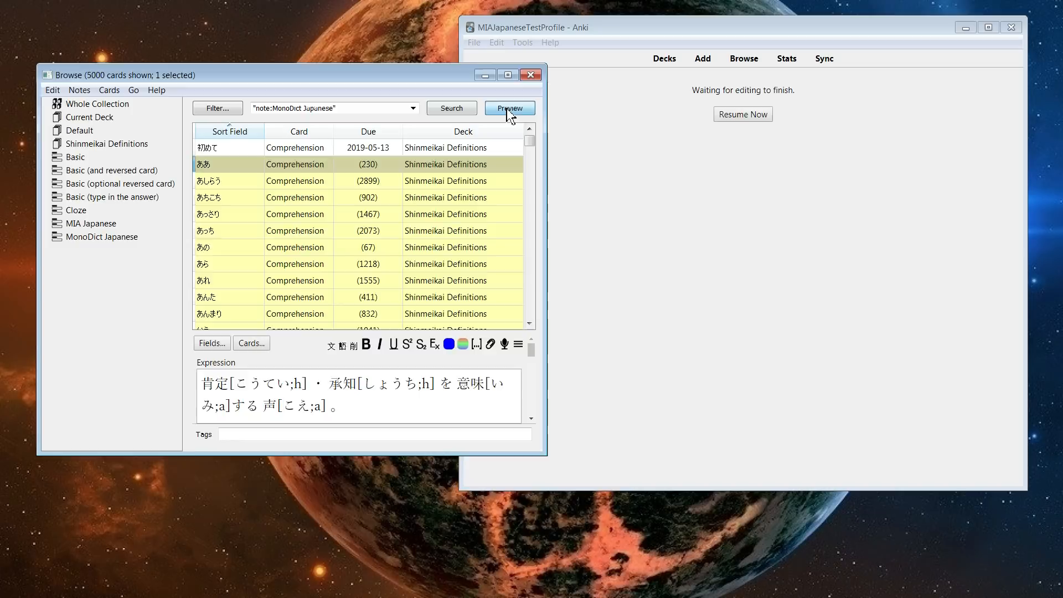
pyautogui.moveTo(506, 178); pyautogui.dragTo(776, 79)
pyautogui.moveTo(468, 58); pyautogui.dragTo(437, 67)
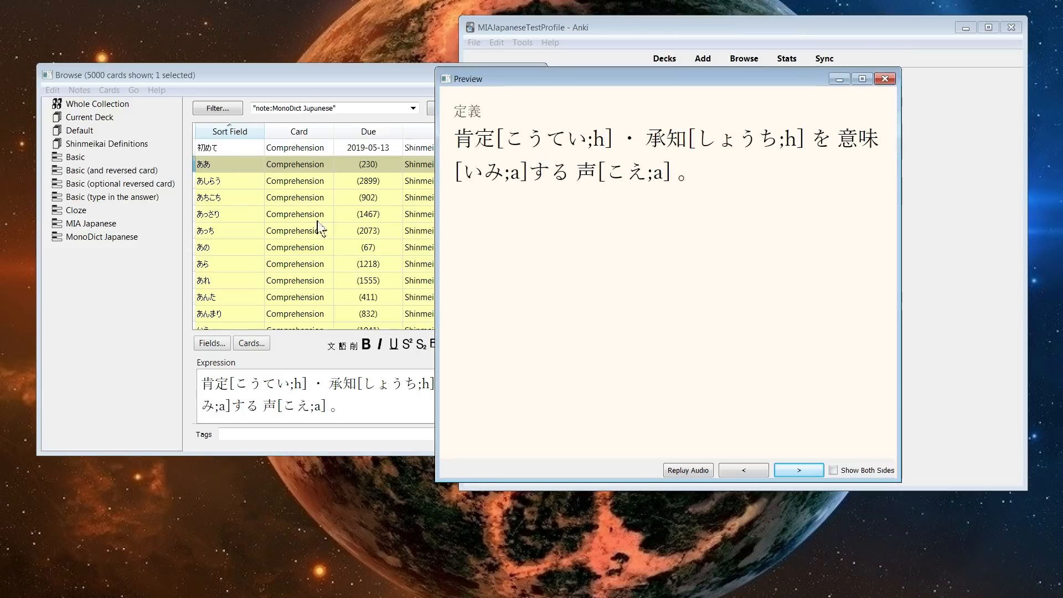
pyautogui.click(250, 344)
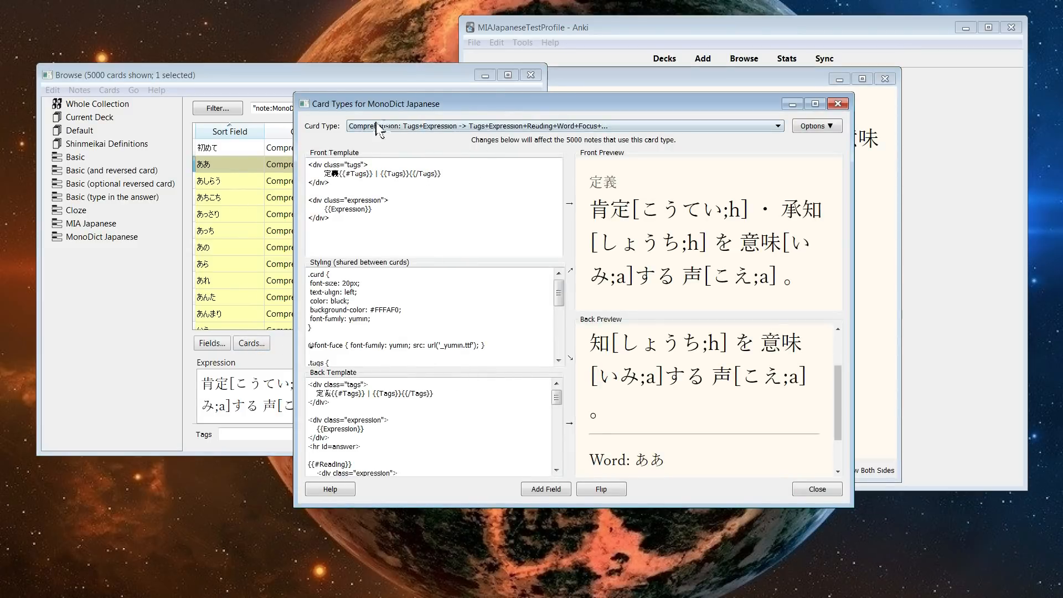
pyautogui.click(838, 103)
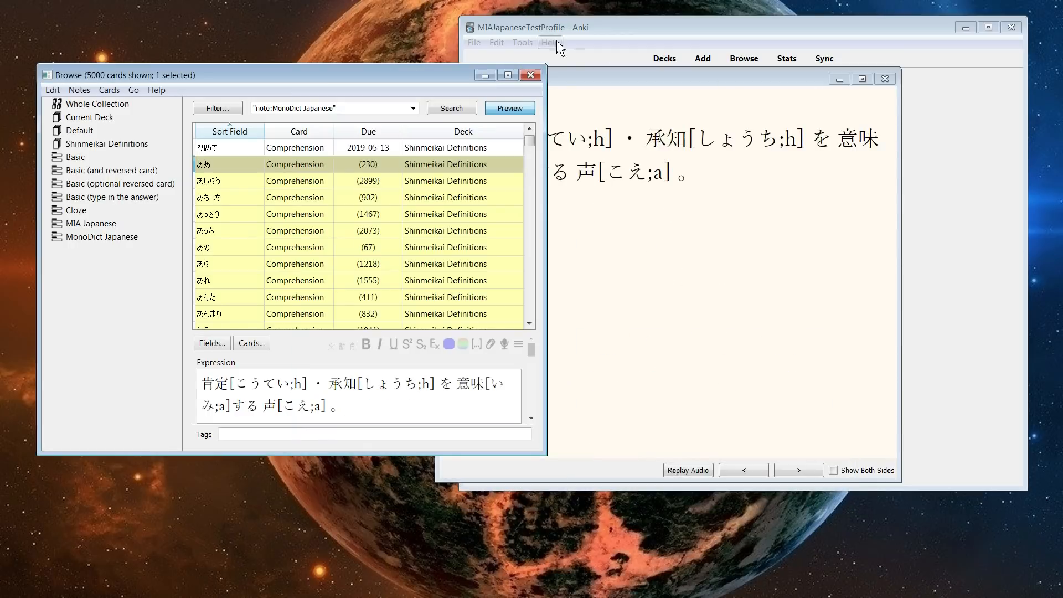
# Reopen MIA Japanese Support's configuration, correct the MonoDict Japanese entry's field name to Expression, and save.
pyautogui.click(523, 42)
pyautogui.click(560, 135)
pyautogui.click(446, 181)
pyautogui.click(672, 290)
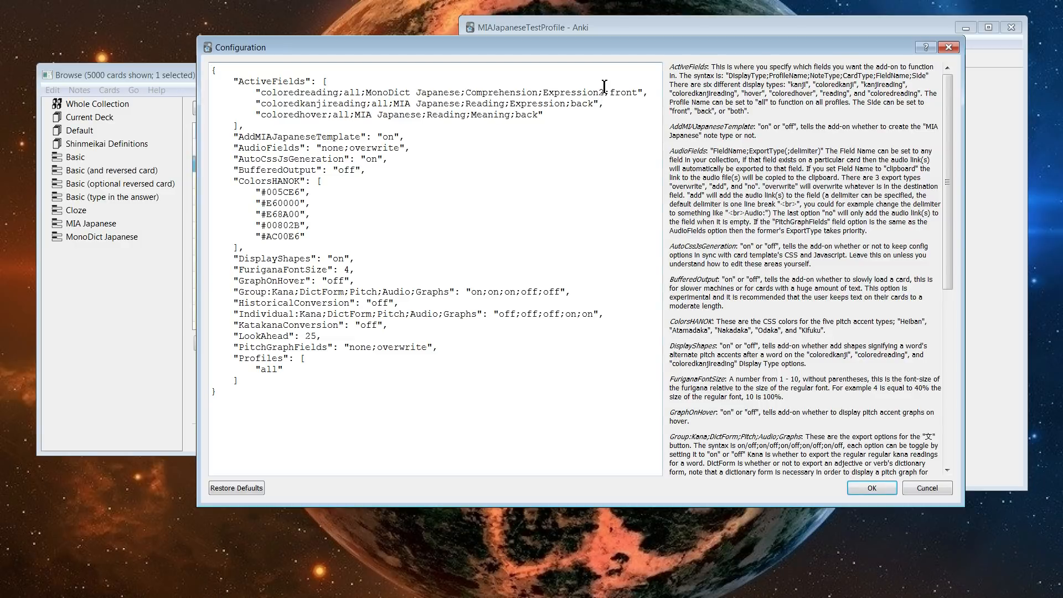
pyautogui.press('BackSpace')
pyautogui.click(876, 488)
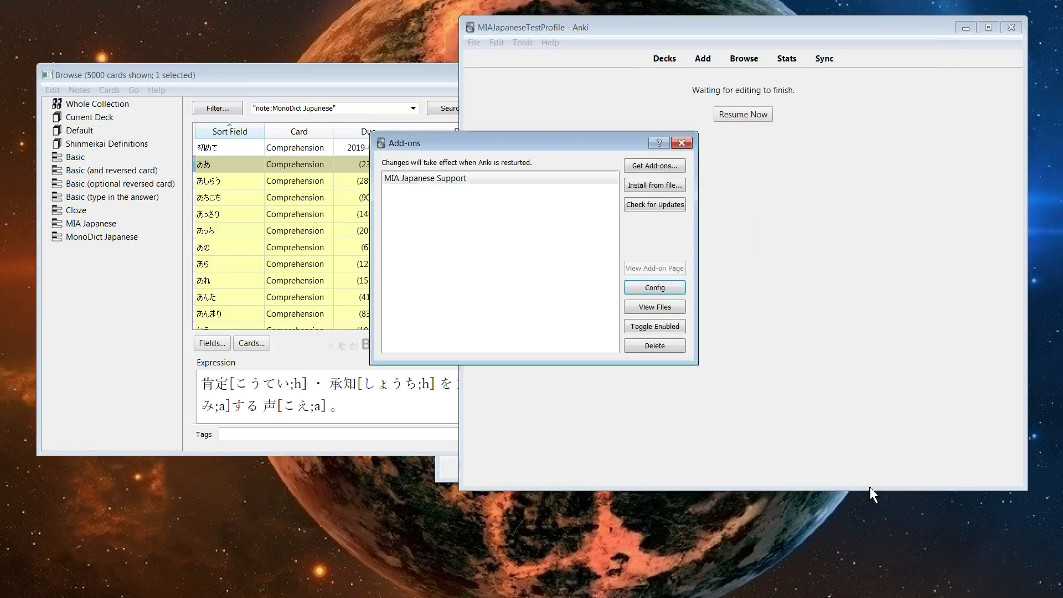
# Return to the browser and preview the ああ card to check its front formatting.
pyautogui.click(682, 142)
pyautogui.click(382, 391)
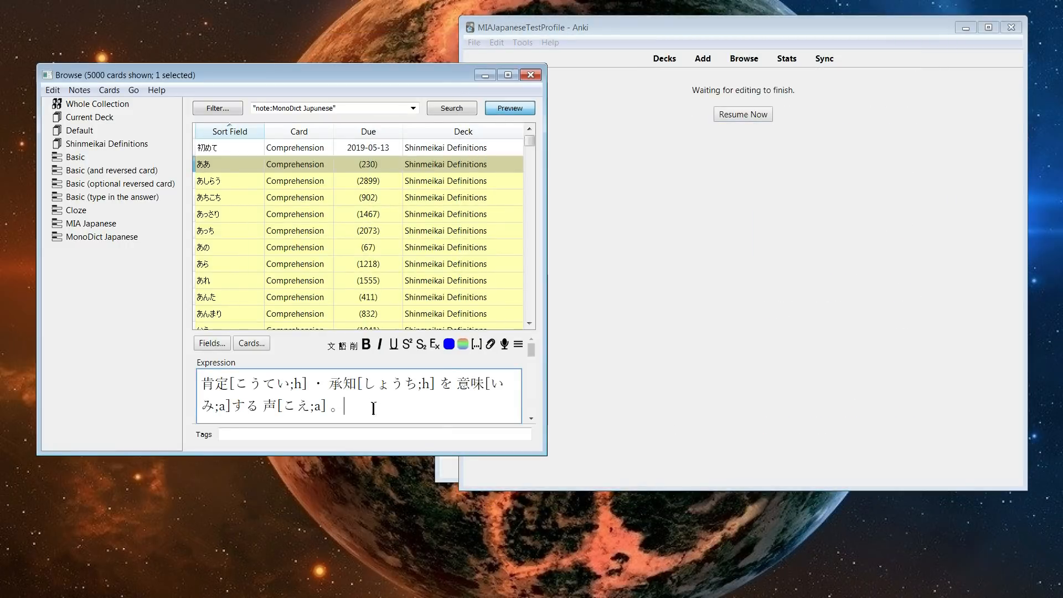
pyautogui.click(506, 108)
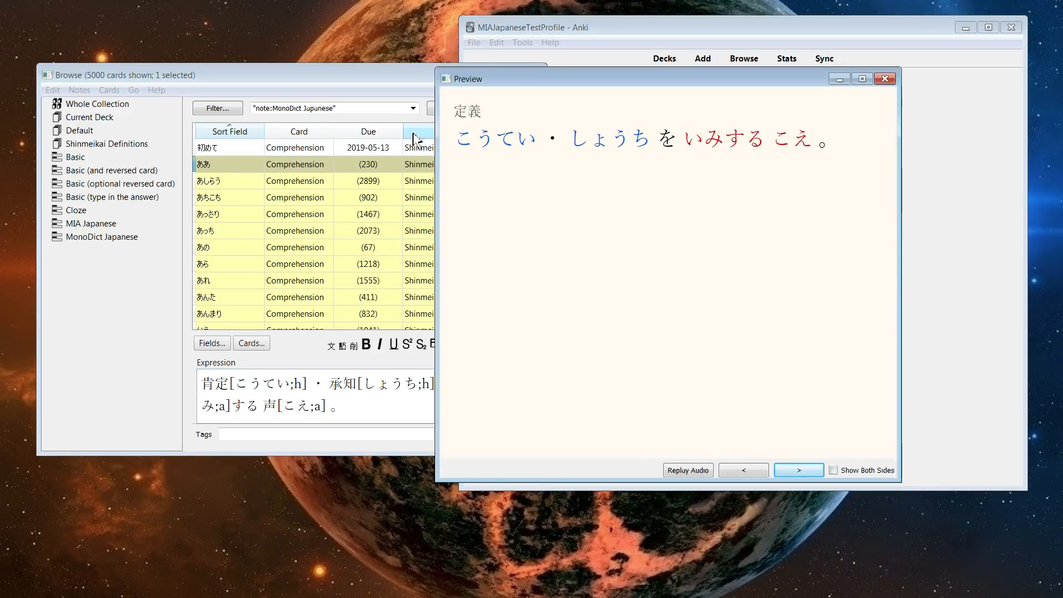
pyautogui.click(885, 79)
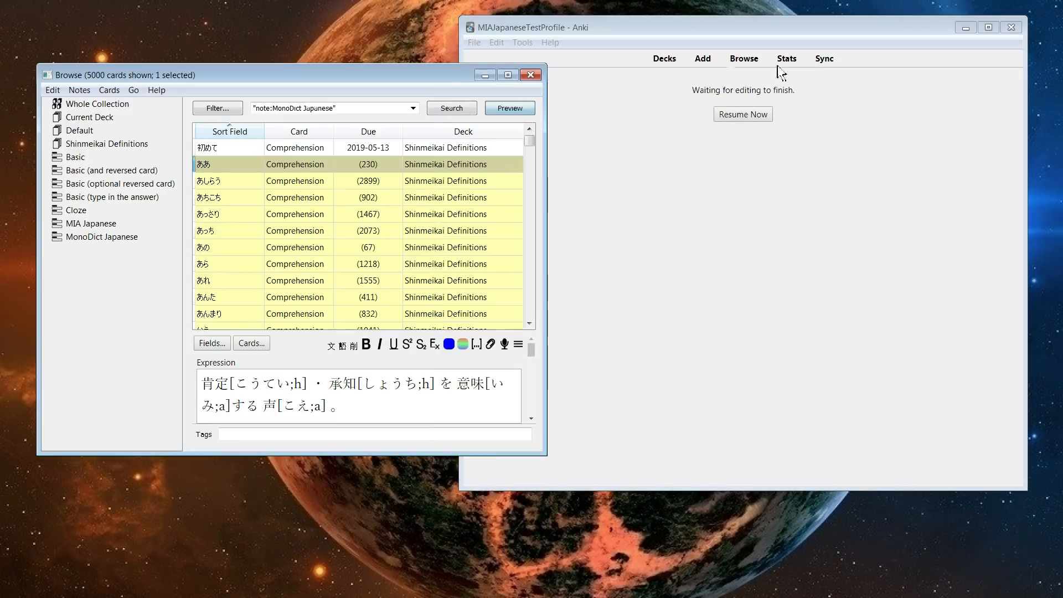
# Set the display type of the MonoDict Japanese entry in ActiveFields to coloredkanjireading and save the configuration.
pyautogui.click(522, 44)
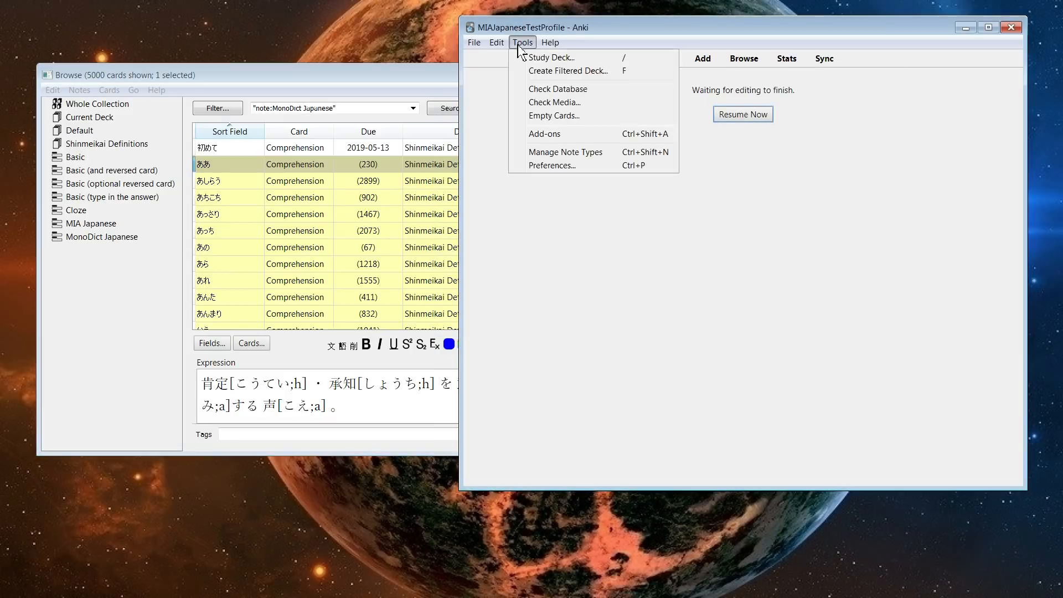
pyautogui.click(558, 135)
pyautogui.click(654, 288)
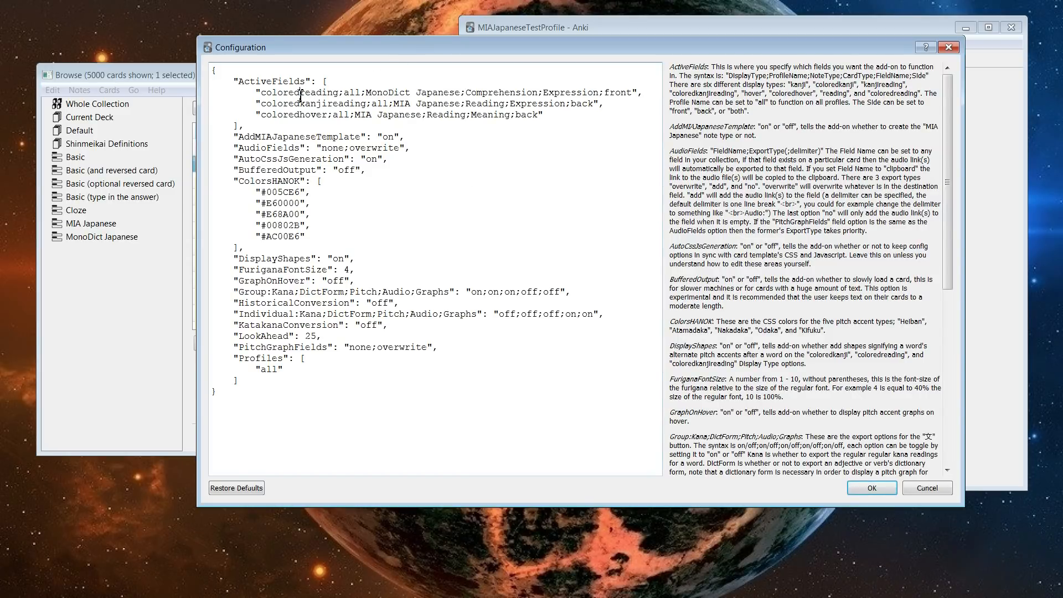
pyautogui.click(301, 94)
pyautogui.write('kanji')
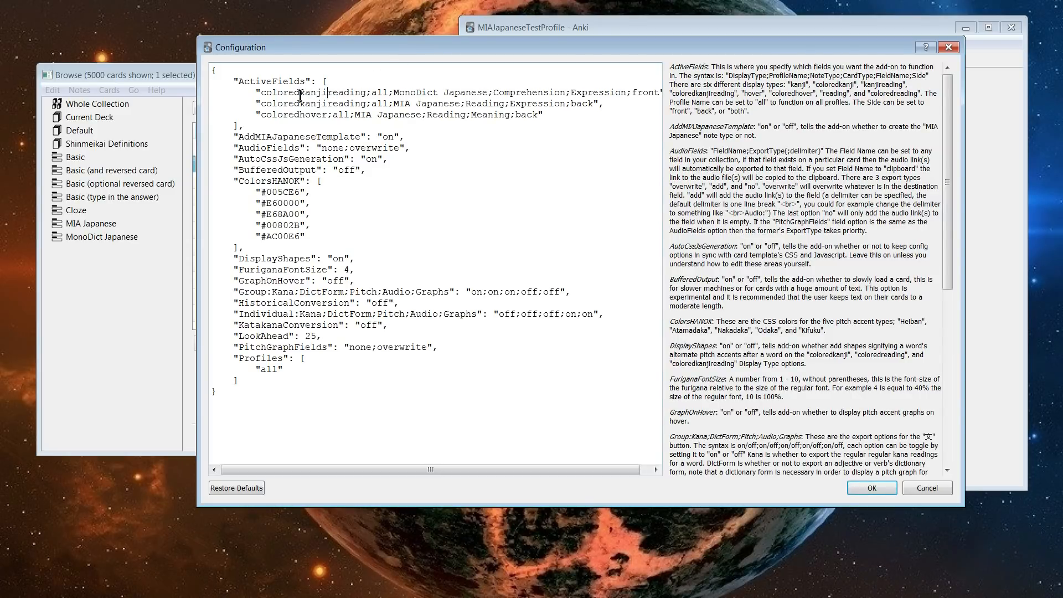
pyautogui.click(861, 490)
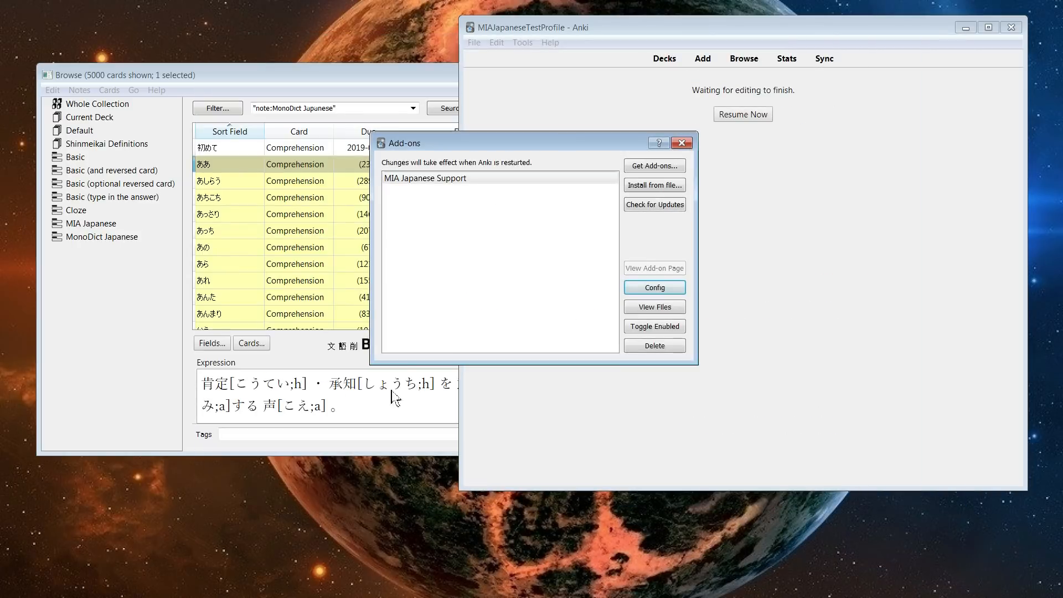
pyautogui.click(682, 143)
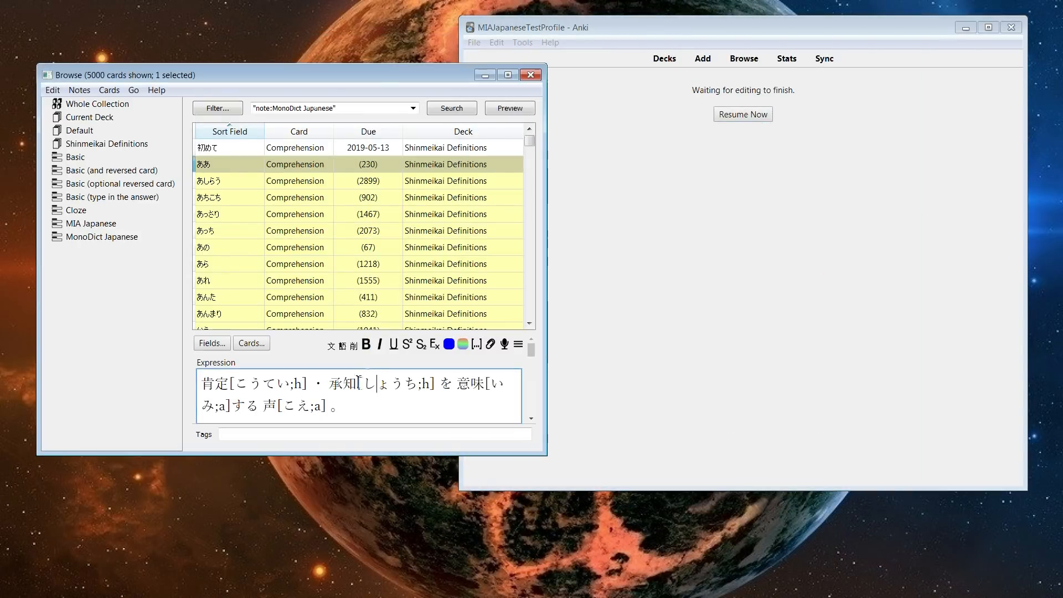
# Compare the expression's formatting in the front and back previews of the MonoDict Japanese Comprehension card type.
pyautogui.click(251, 343)
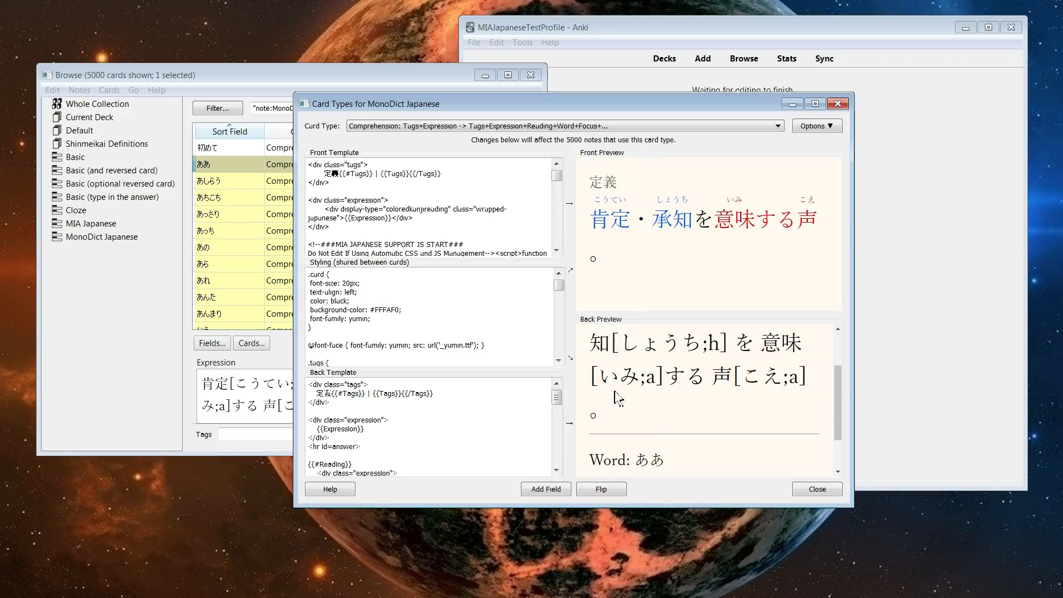
pyautogui.scroll(-2, 619, 398)
pyautogui.scroll(3, 680, 372)
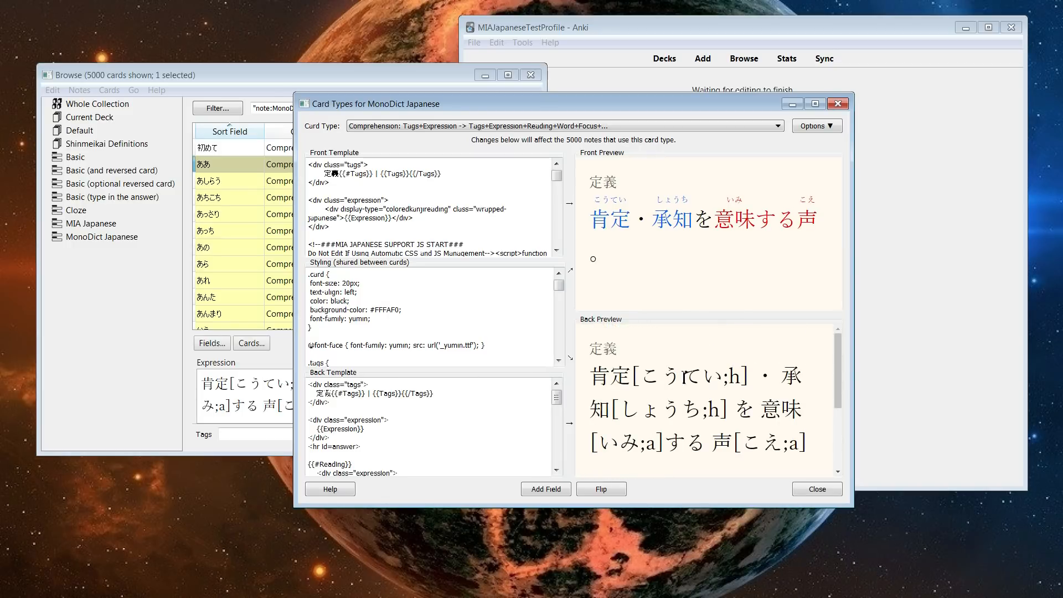
pyautogui.scroll(-2, 654, 378)
pyautogui.scroll(-1, 515, 357)
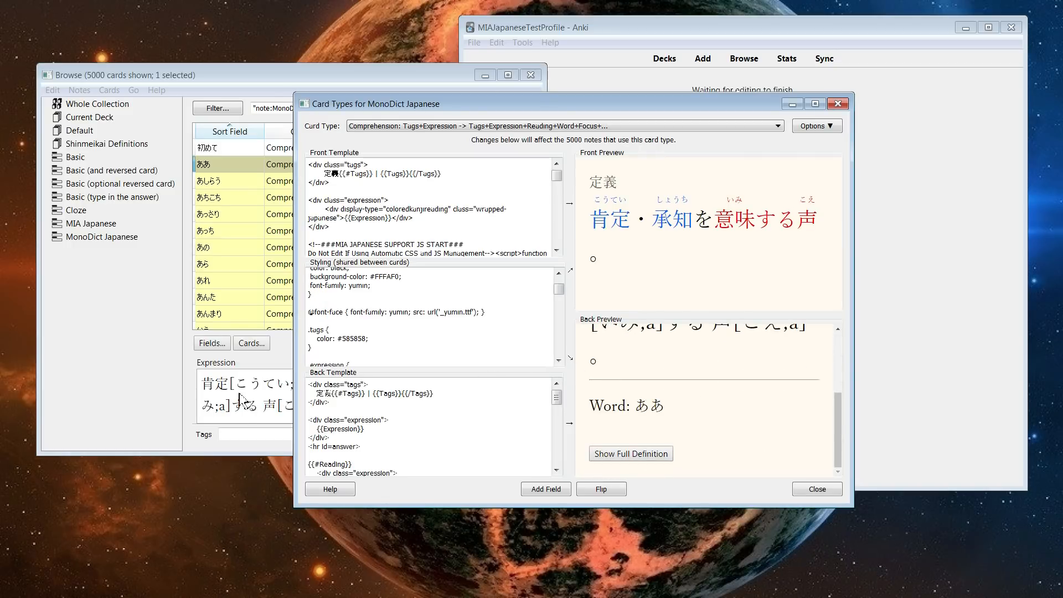
pyautogui.click(240, 394)
pyautogui.click(837, 104)
pyautogui.click(381, 404)
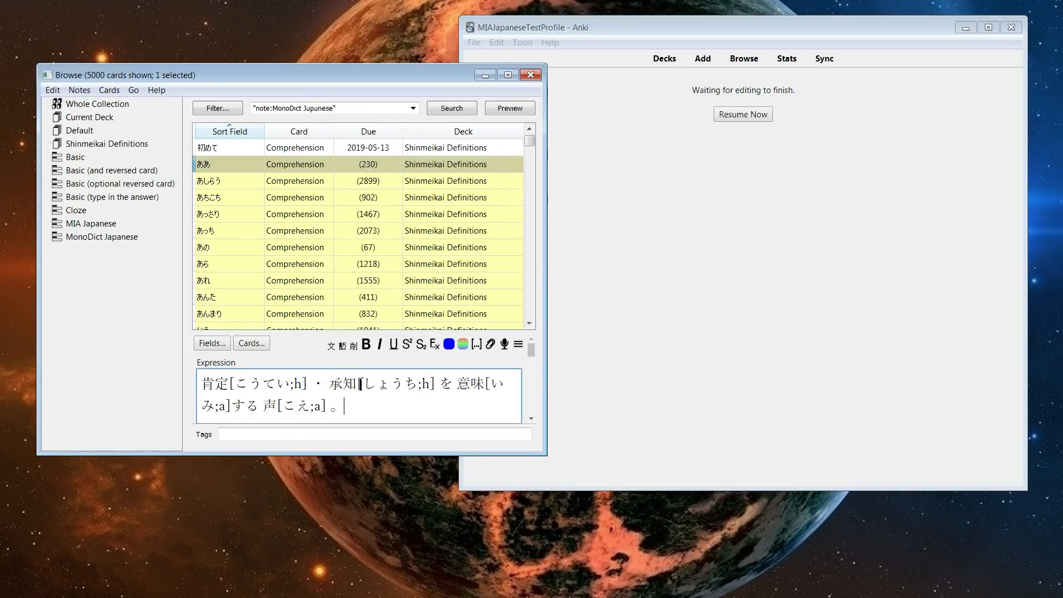
pyautogui.click(251, 343)
pyautogui.scroll(2, 677, 379)
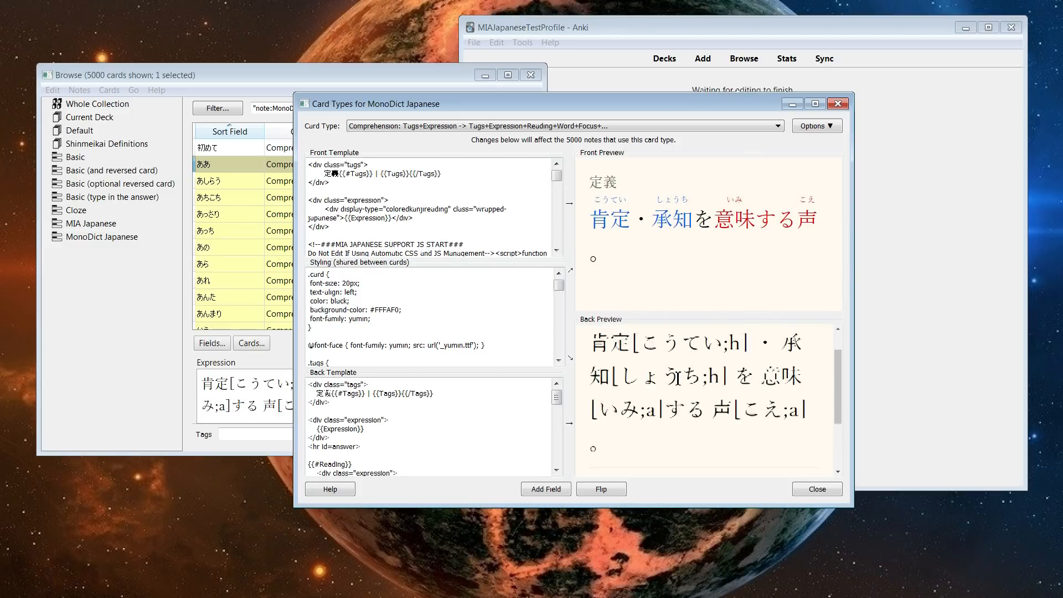
# Set the side of the MonoDict Japanese entry in ActiveFields to back and save MIA Japanese Support's configuration.
pyautogui.scroll(1, 677, 379)
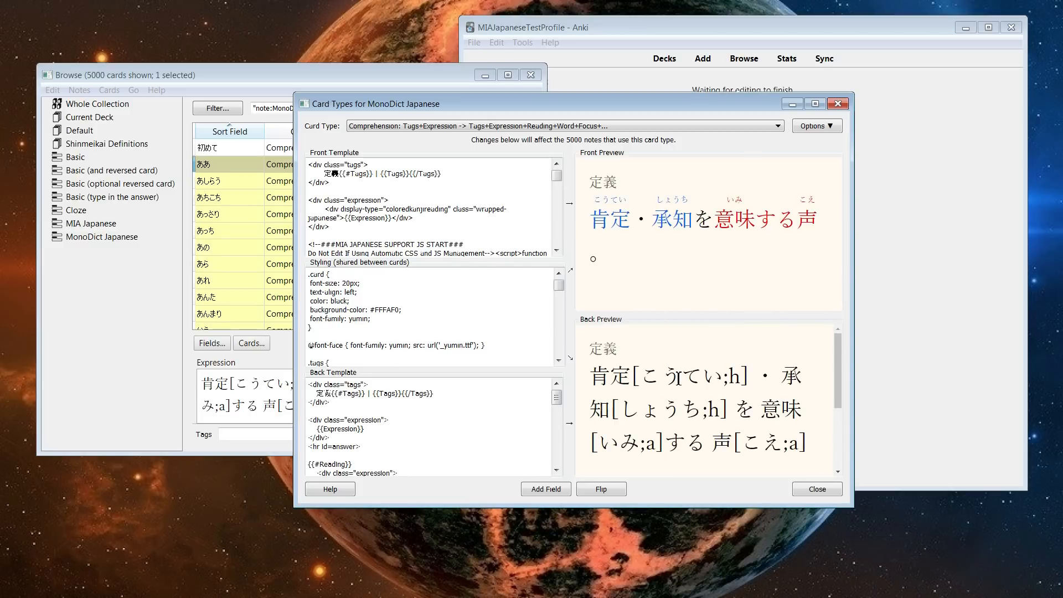
pyautogui.click(838, 105)
pyautogui.click(539, 48)
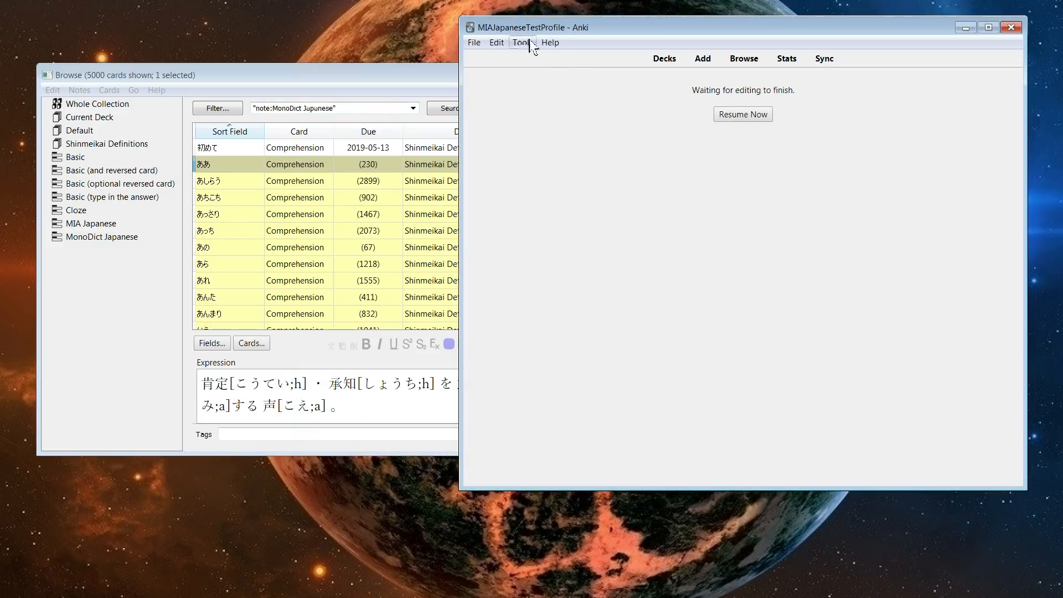
pyautogui.click(523, 44)
pyautogui.click(591, 133)
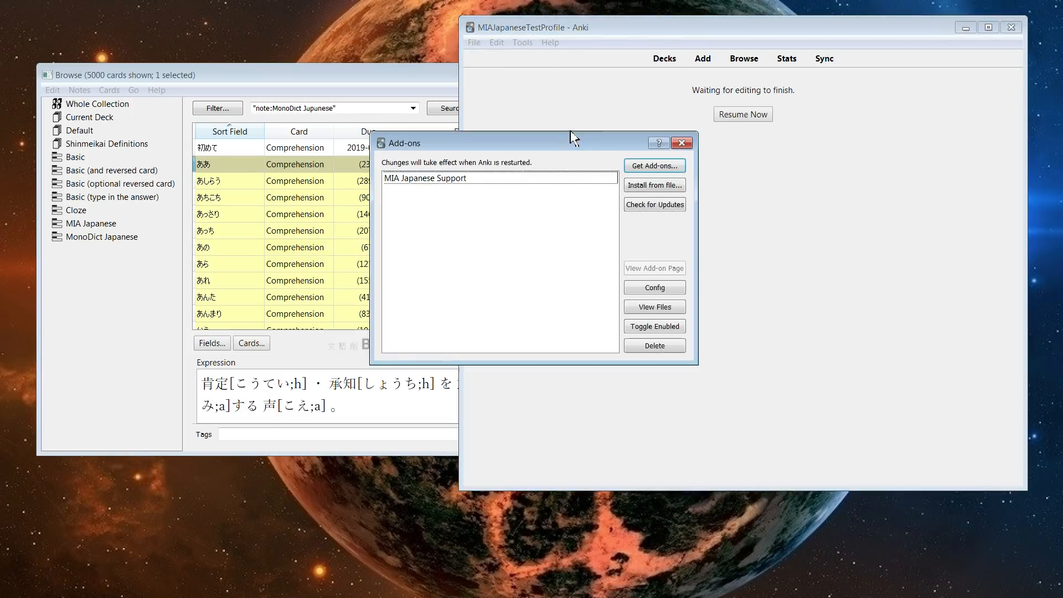
pyautogui.click(501, 178)
pyautogui.click(672, 289)
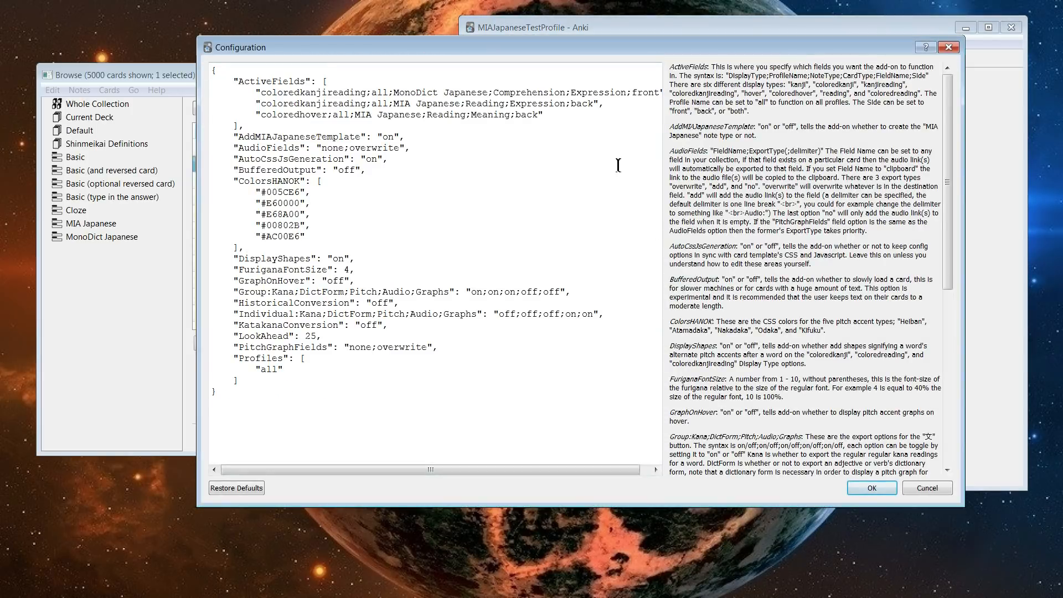
pyautogui.moveTo(632, 93); pyautogui.dragTo(644, 95)
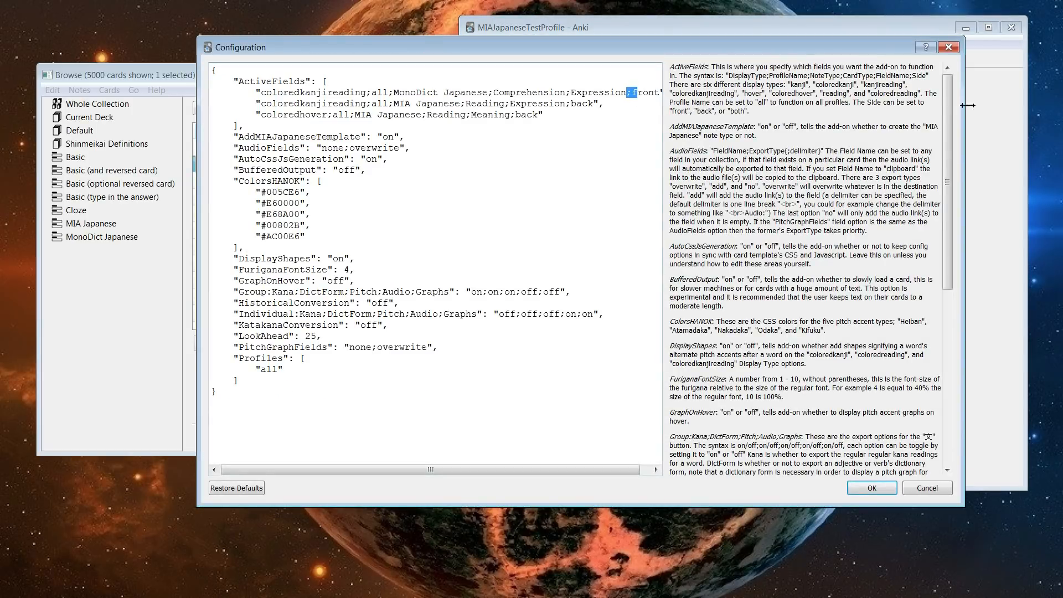
pyautogui.moveTo(964, 111); pyautogui.dragTo(1023, 112)
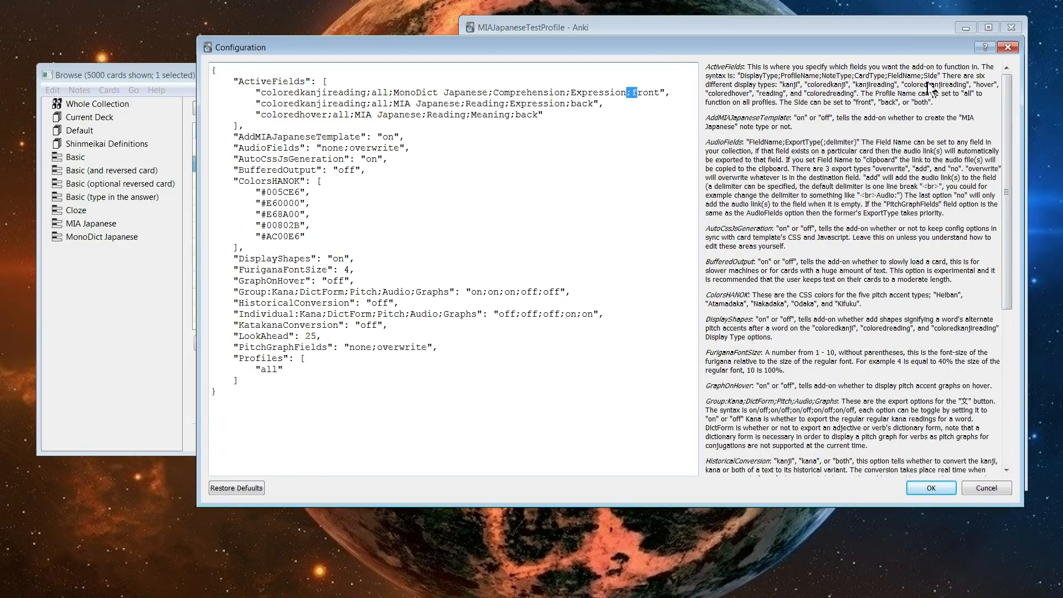
pyautogui.moveTo(633, 88); pyautogui.dragTo(662, 92)
pyautogui.write('ba')
pyautogui.click(944, 488)
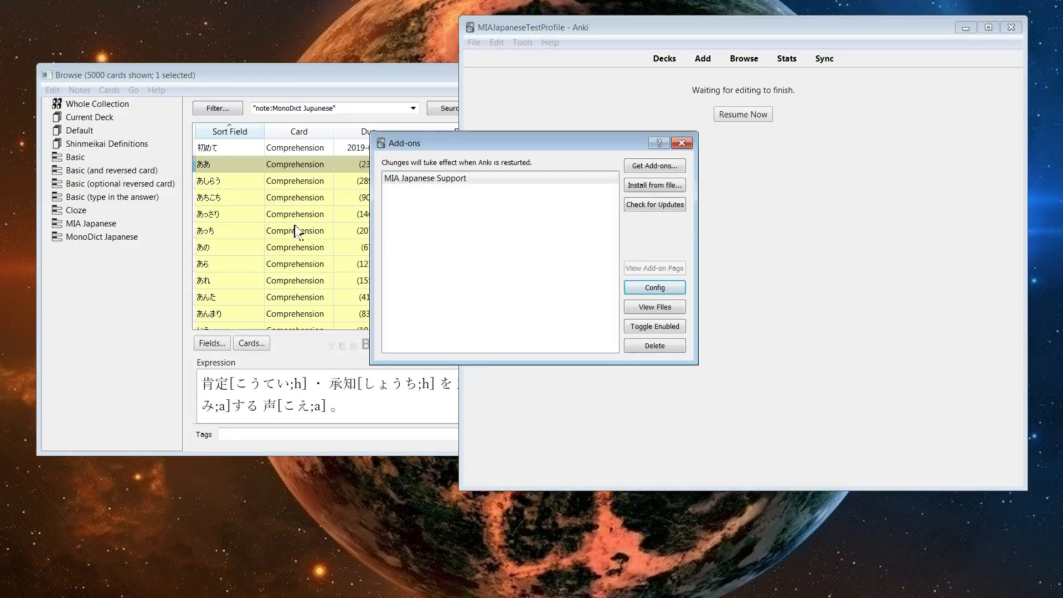
pyautogui.click(689, 144)
# Preview the ああ card and check the formatting of its front and back.
pyautogui.click(402, 418)
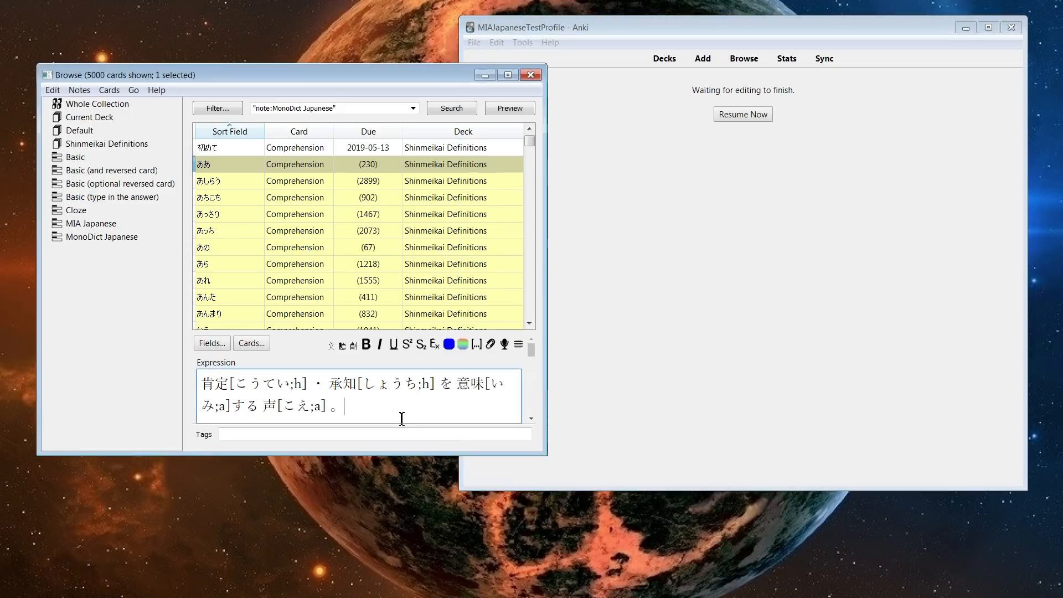
pyautogui.click(261, 349)
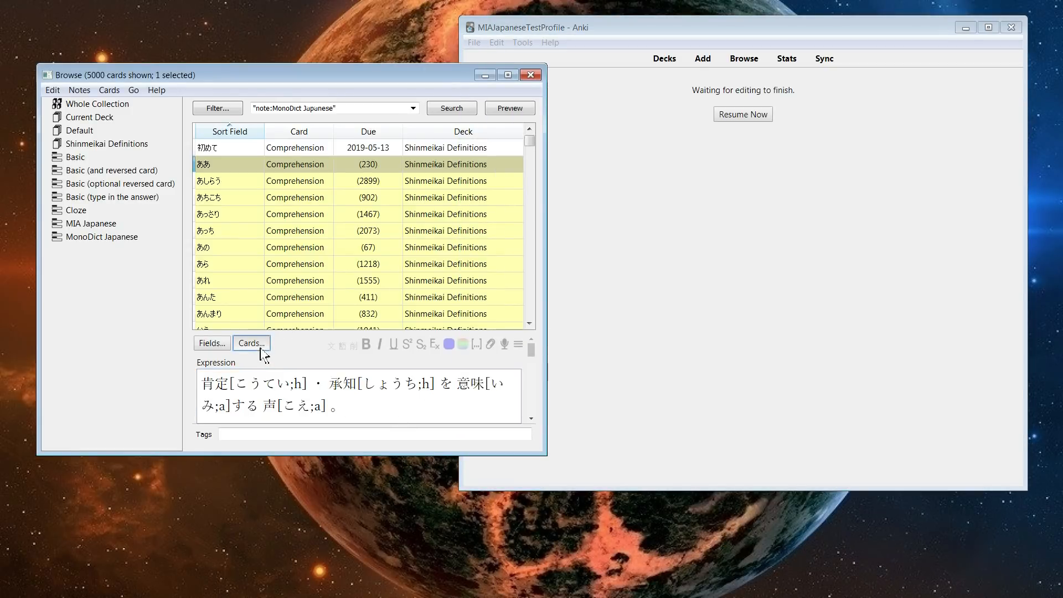
pyautogui.click(510, 108)
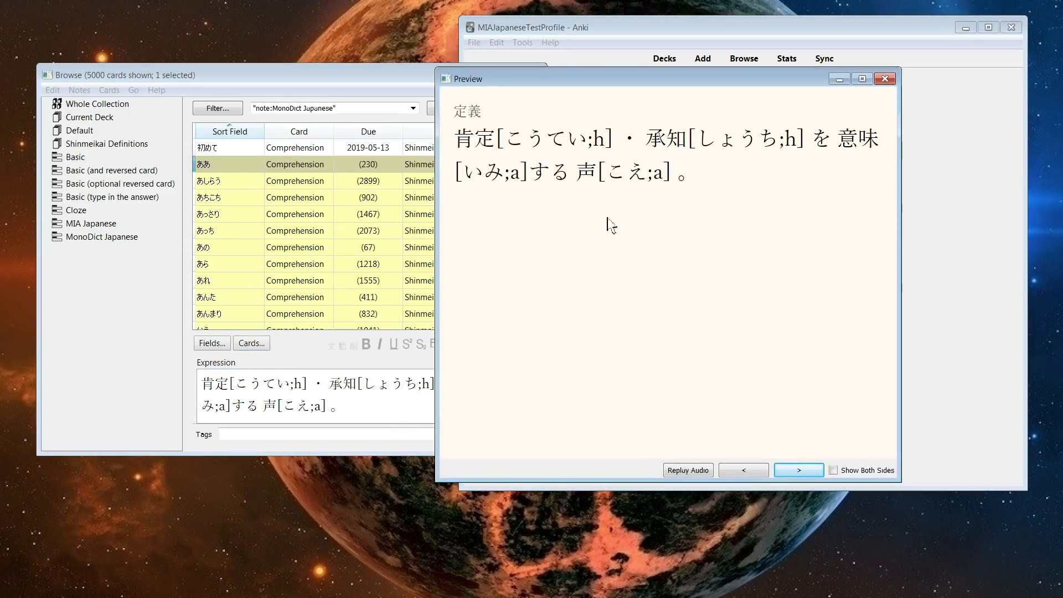
pyautogui.click(803, 471)
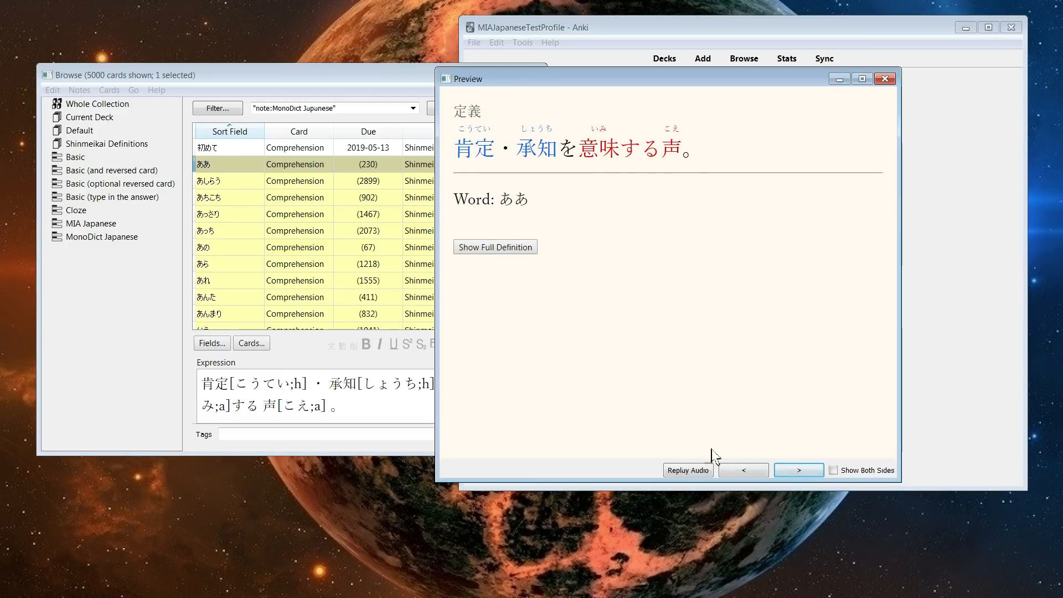
pyautogui.click(885, 79)
# Compare the front and back templates and previews of the MonoDict Japanese Comprehension card type.
pyautogui.click(523, 44)
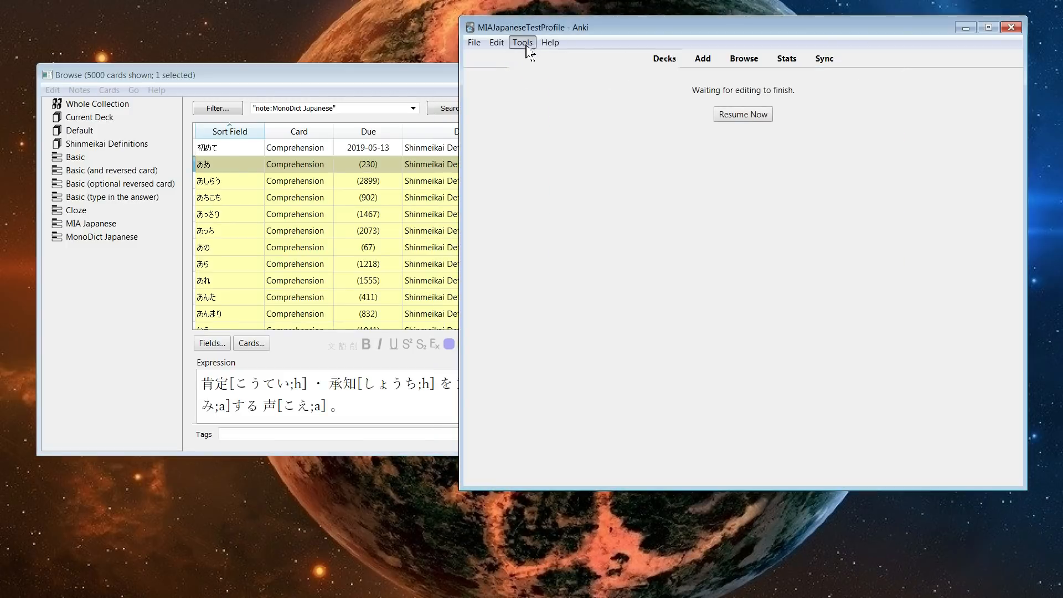
pyautogui.click(346, 423)
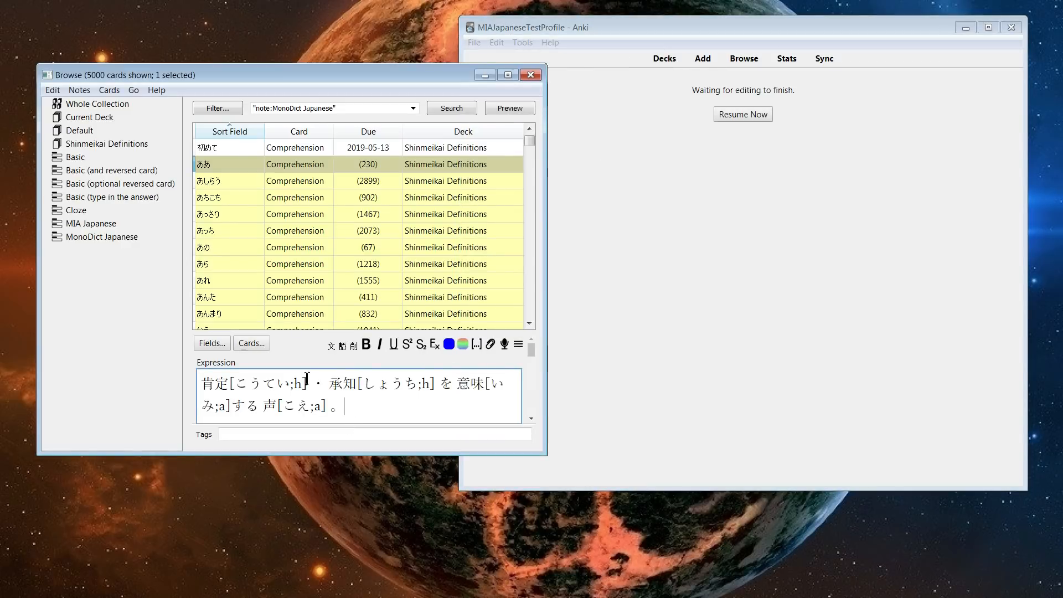
pyautogui.click(251, 343)
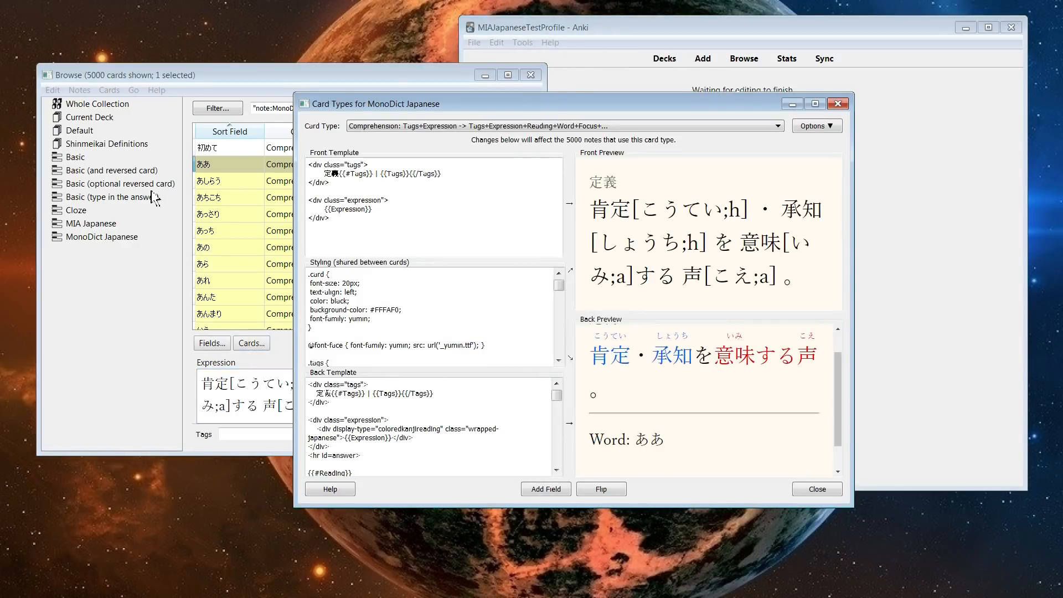
pyautogui.click(114, 227)
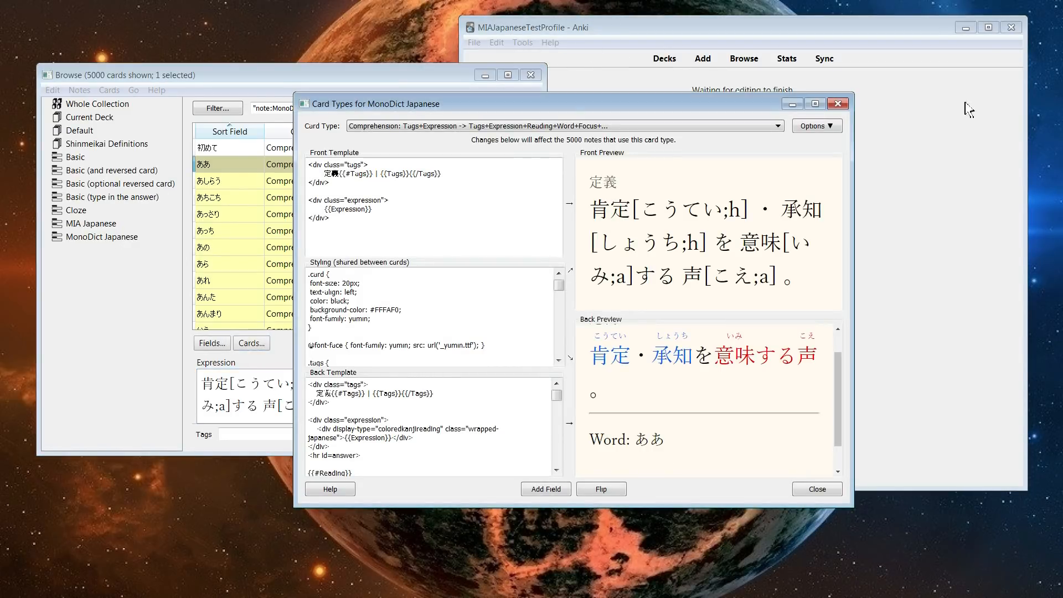
pyautogui.click(838, 104)
# Add a second card type to the MIA Japanese note type.
pyautogui.click(89, 225)
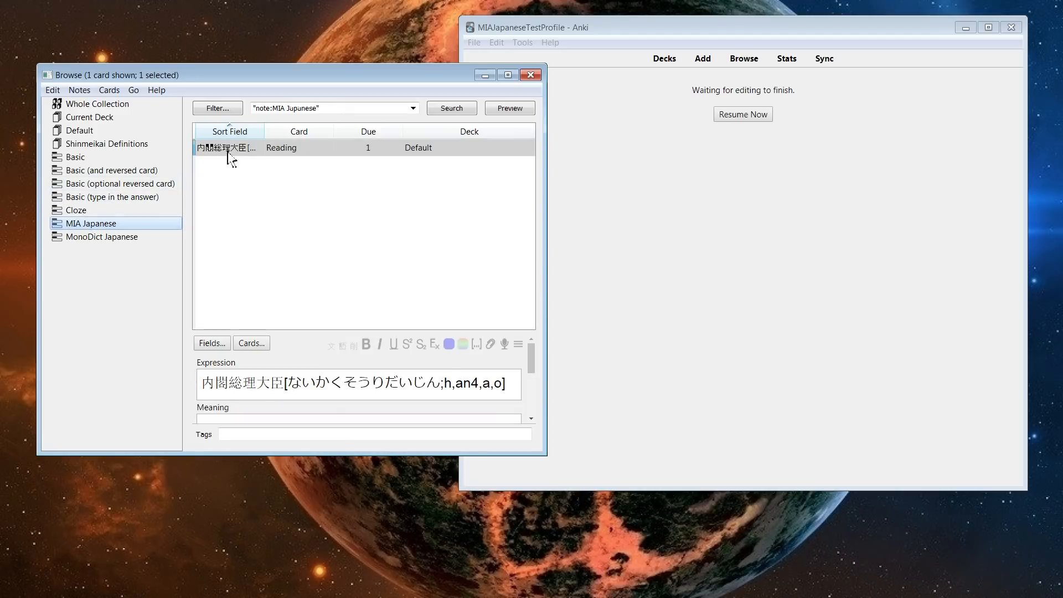
pyautogui.click(230, 150)
pyautogui.click(260, 344)
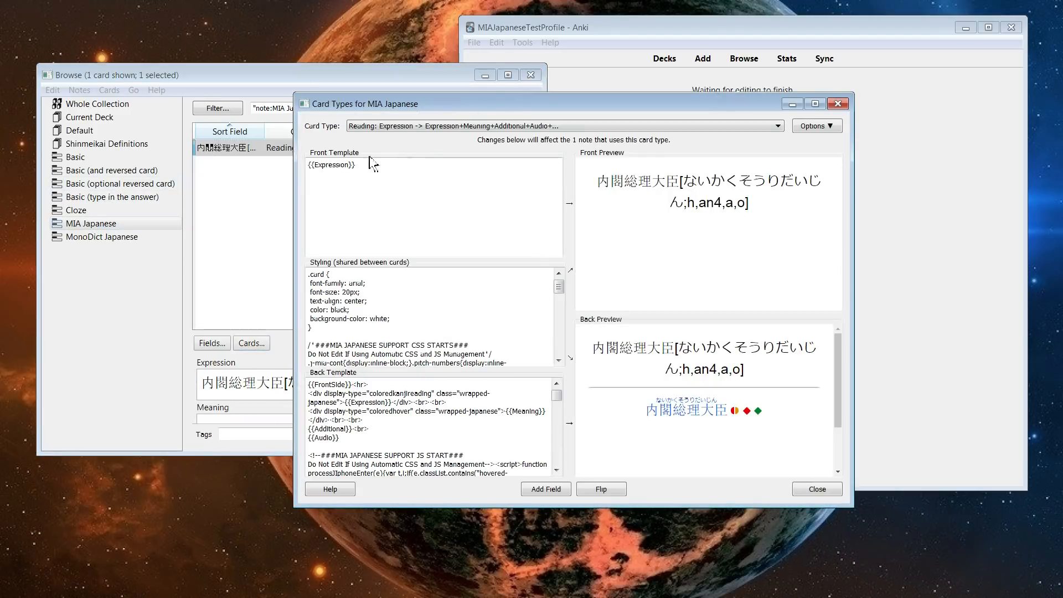
pyautogui.click(834, 127)
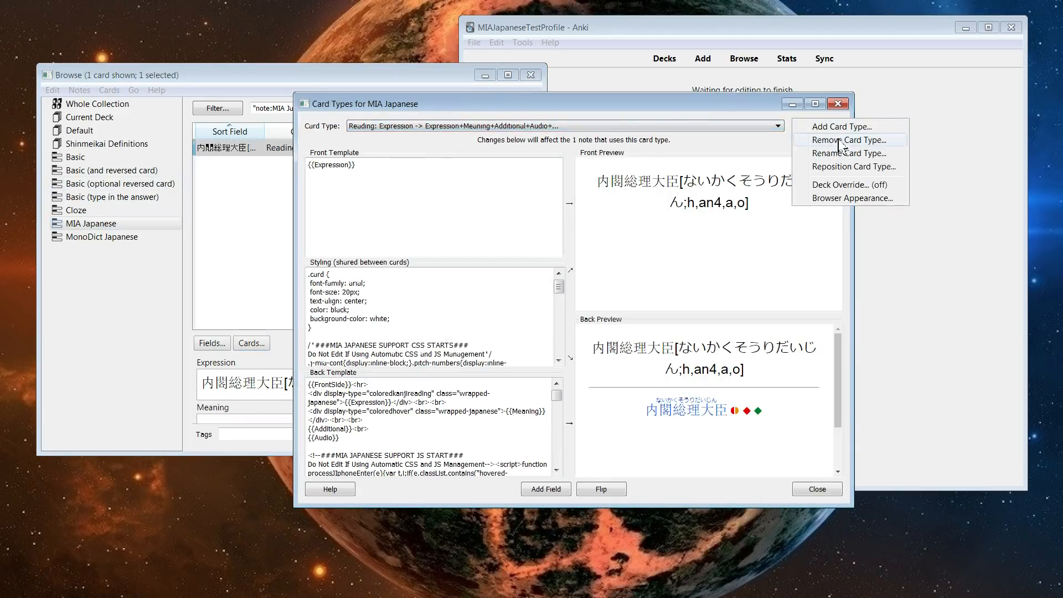
pyautogui.click(847, 131)
pyautogui.click(565, 320)
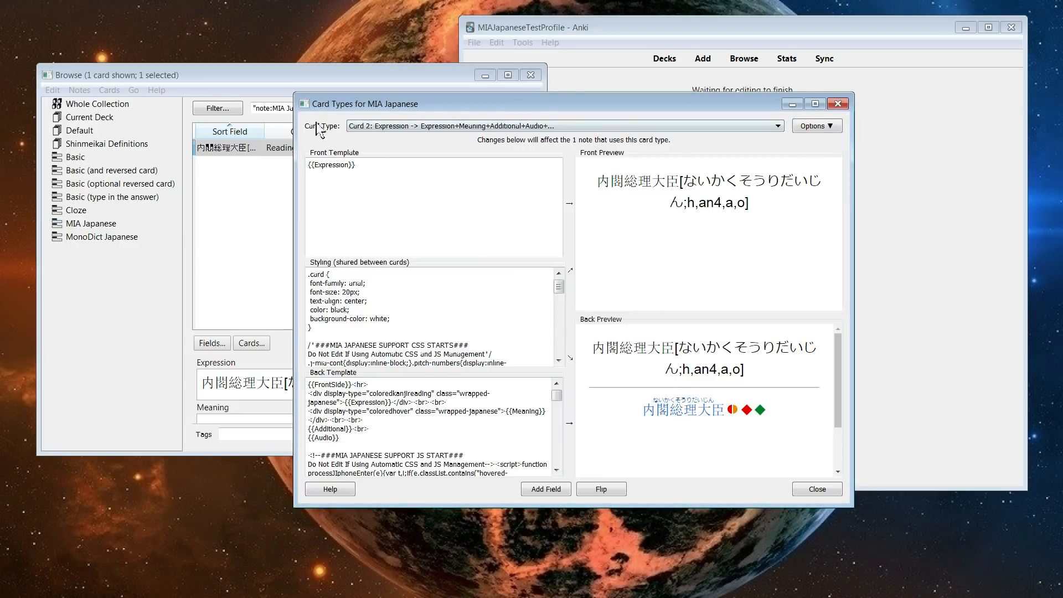
pyautogui.click(807, 131)
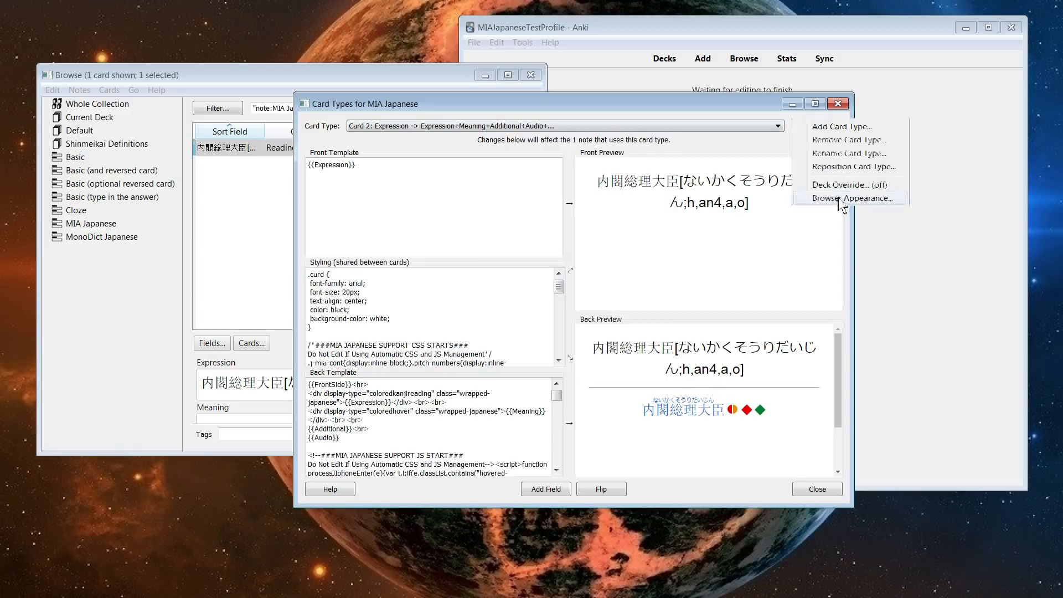
pyautogui.click(842, 144)
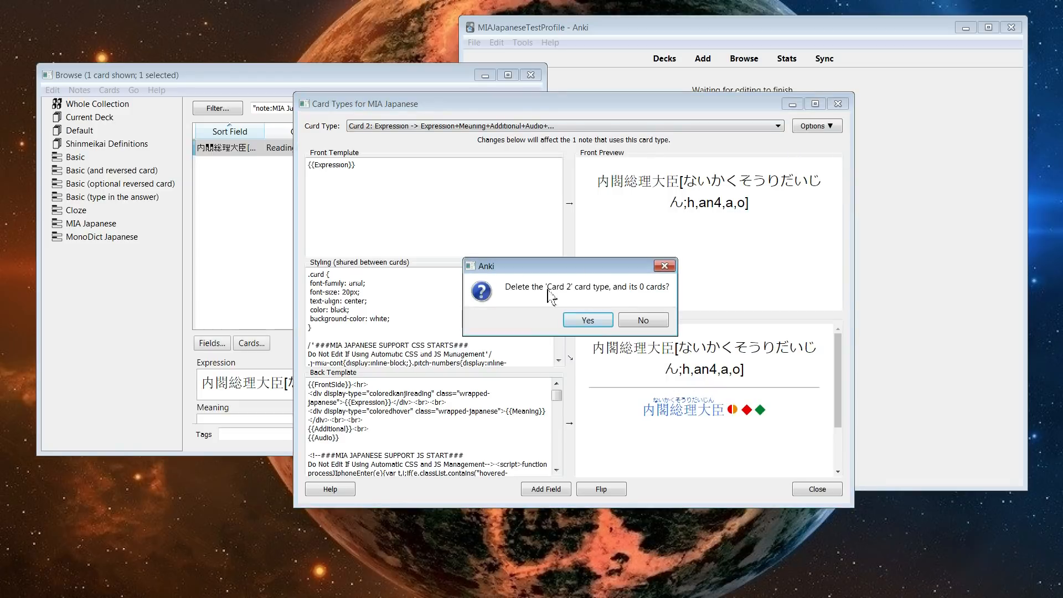
pyautogui.click(644, 321)
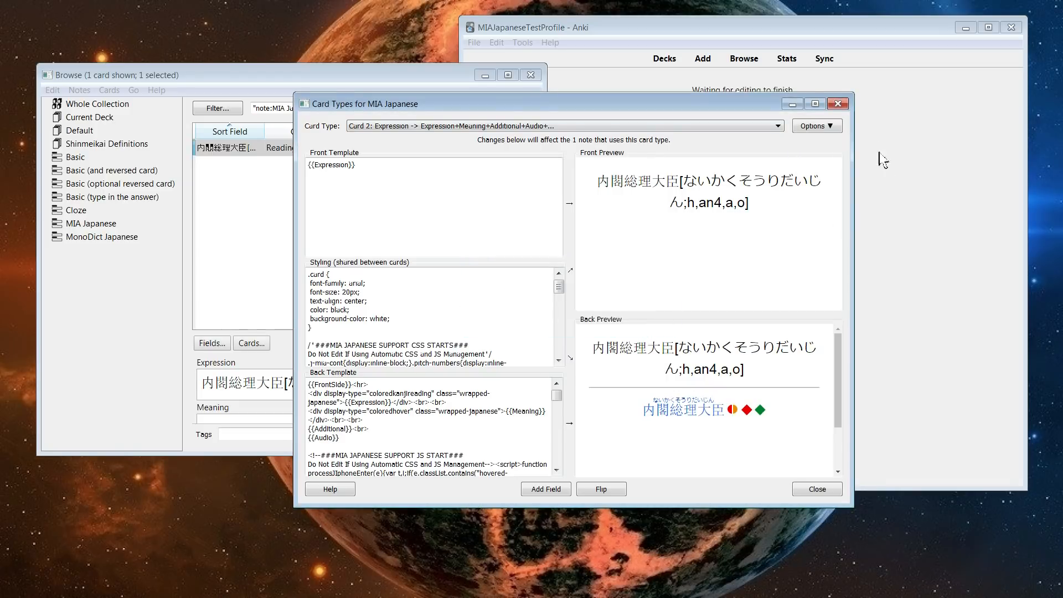
# Rename the Card 2 card type of MIA Japanese to TestCard.
pyautogui.click(831, 127)
pyautogui.click(835, 153)
pyautogui.click(532, 304)
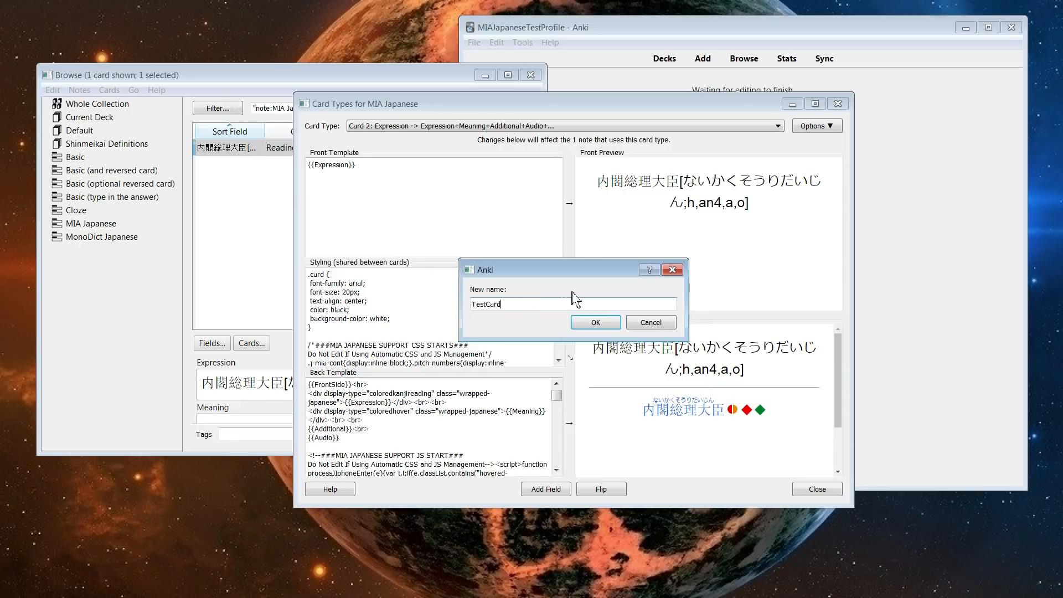
pyautogui.click(592, 323)
pyautogui.click(841, 109)
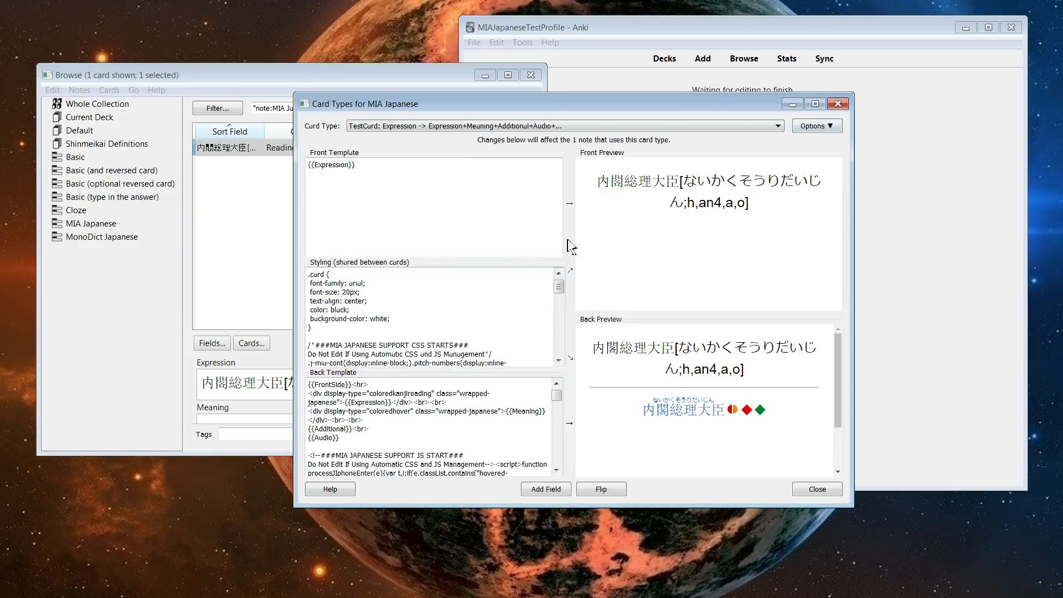
# Compare the styling and back template script of the TestCard and Reading card types in MIA Japanese.
pyautogui.scroll(-2, 549, 332)
pyautogui.moveTo(557, 395)
pyautogui.mouseDown()
pyautogui.moveTo(556, 464)
pyautogui.moveTo(558, 382)
pyautogui.mouseUp()
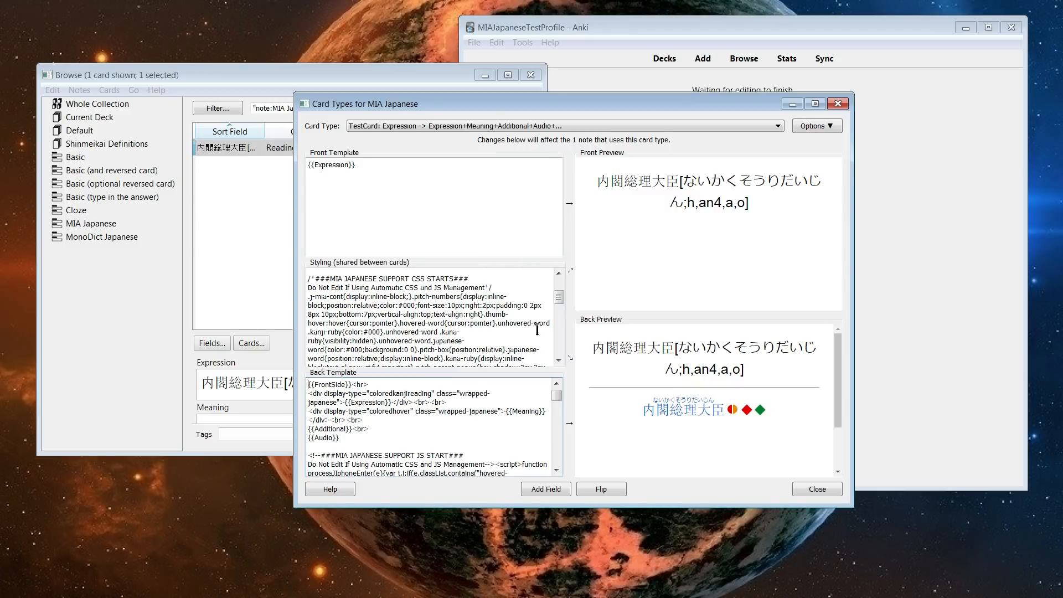
pyautogui.click(373, 126)
pyautogui.click(377, 138)
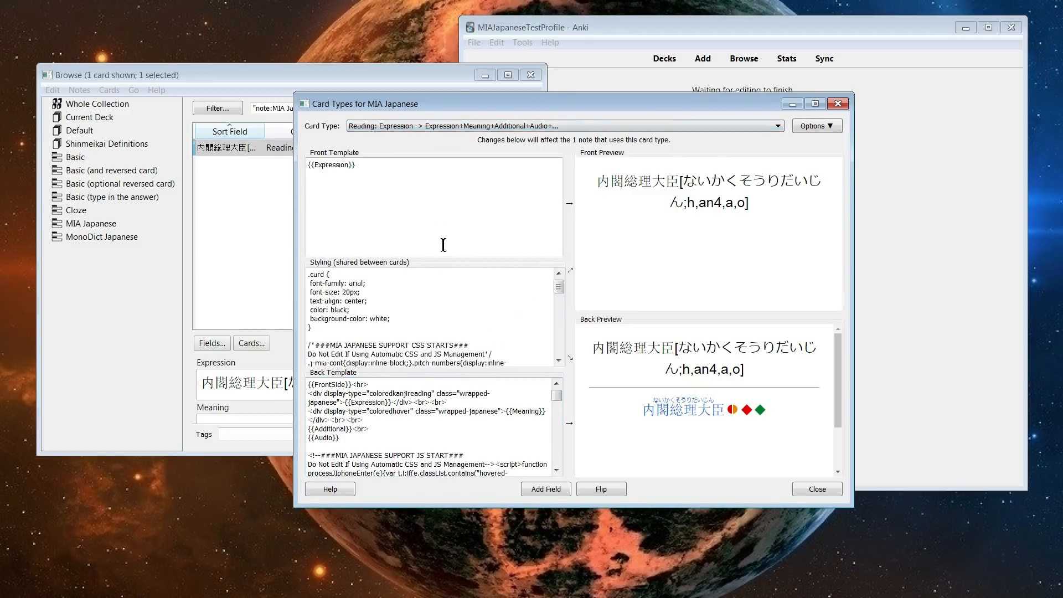
pyautogui.scroll(-4, 486, 424)
pyautogui.scroll(4, 496, 427)
pyautogui.moveTo(308, 431); pyautogui.dragTo(541, 584)
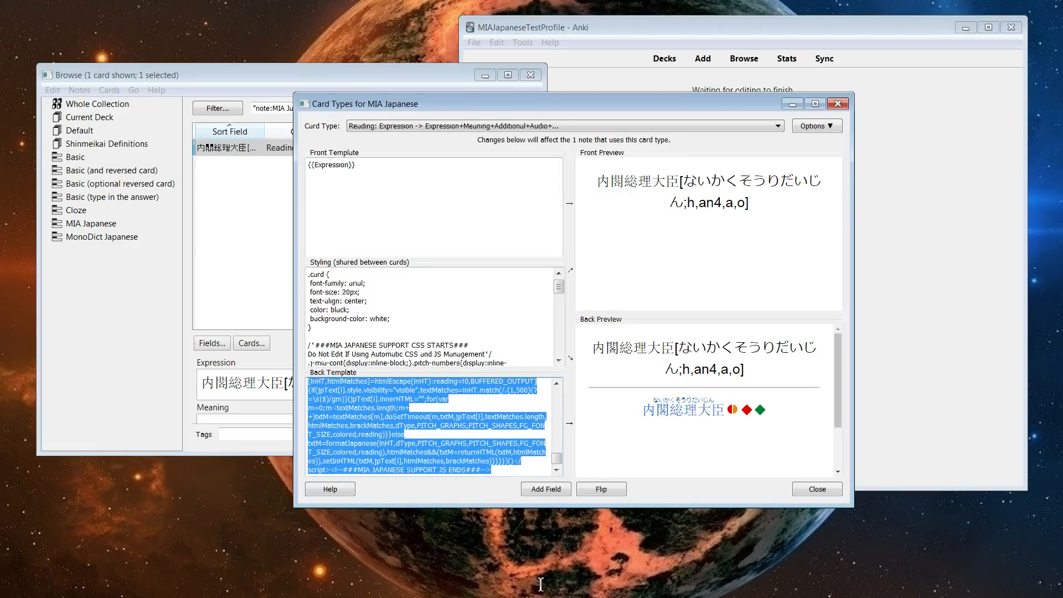
pyautogui.moveTo(556, 465); pyautogui.dragTo(557, 382)
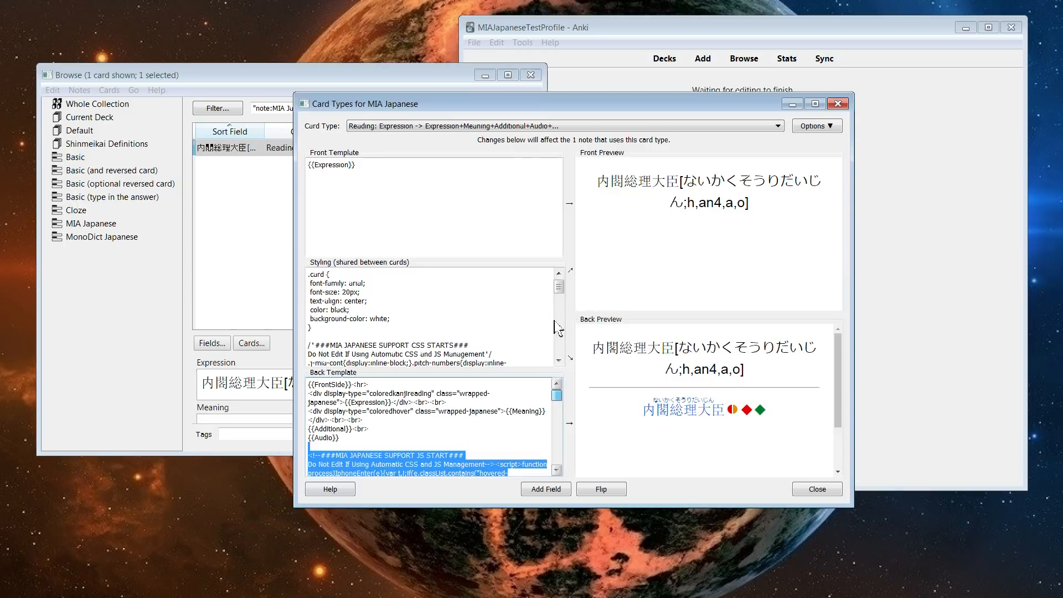
# Close the card type editor, set GraphOnHover to on in MIA Japanese Support's configuration, and save.
pyautogui.click(837, 104)
pyautogui.click(522, 43)
pyautogui.click(548, 133)
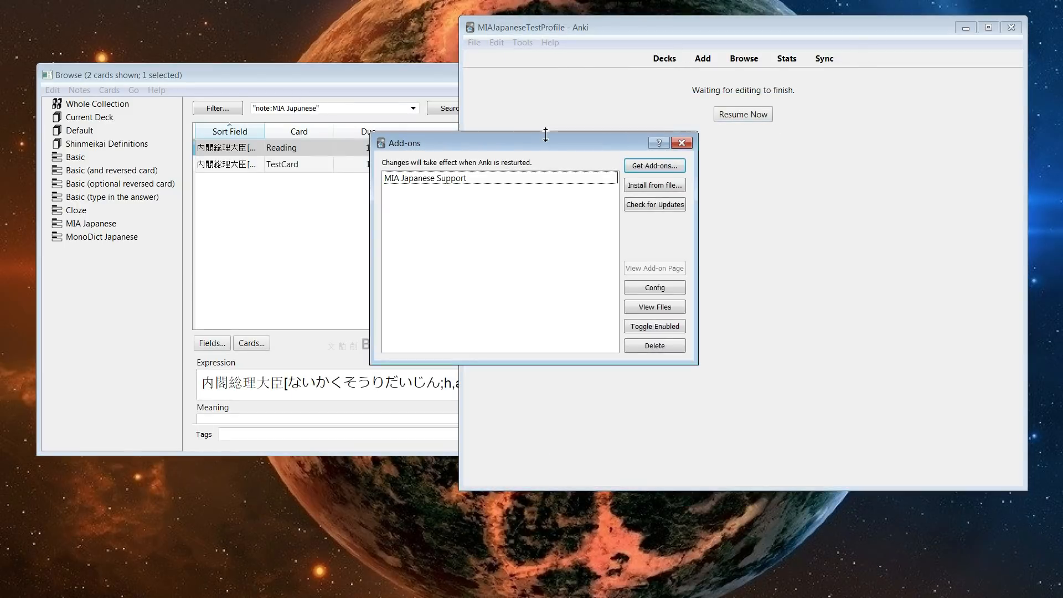
pyautogui.click(480, 179)
pyautogui.click(663, 290)
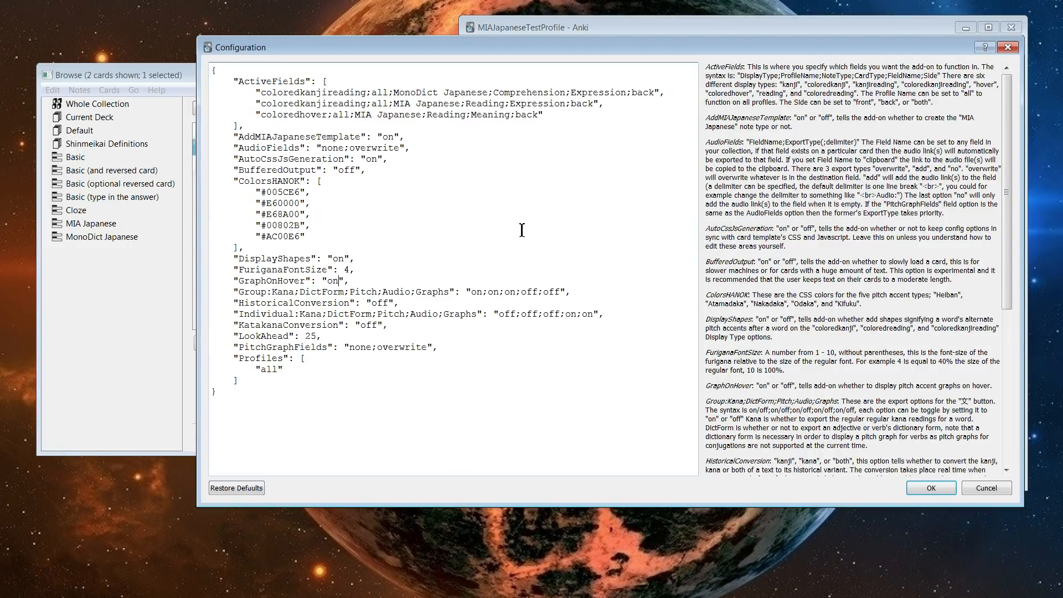
pyautogui.click(931, 488)
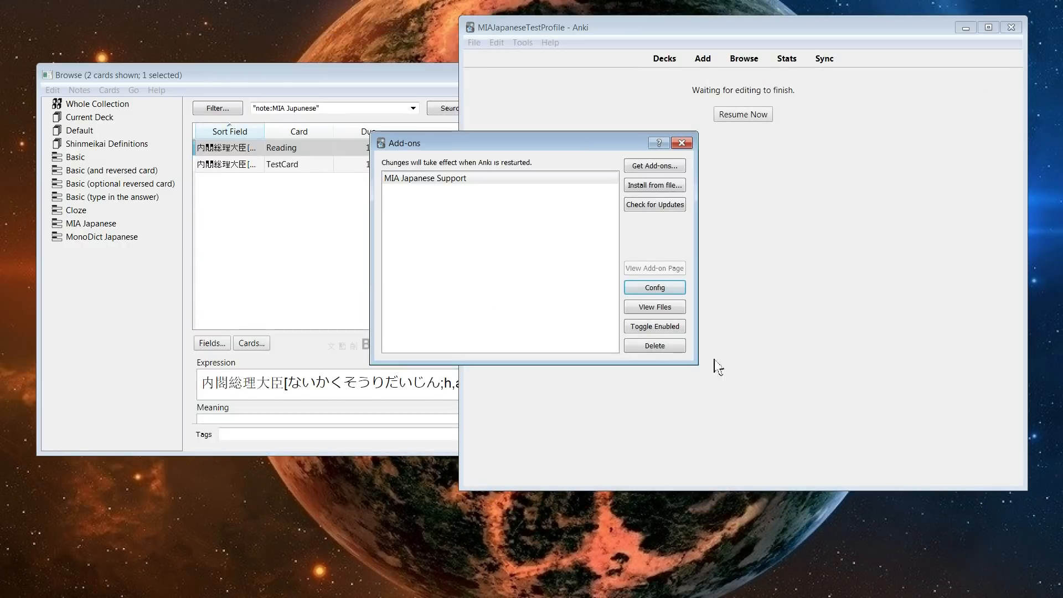
pyautogui.click(681, 143)
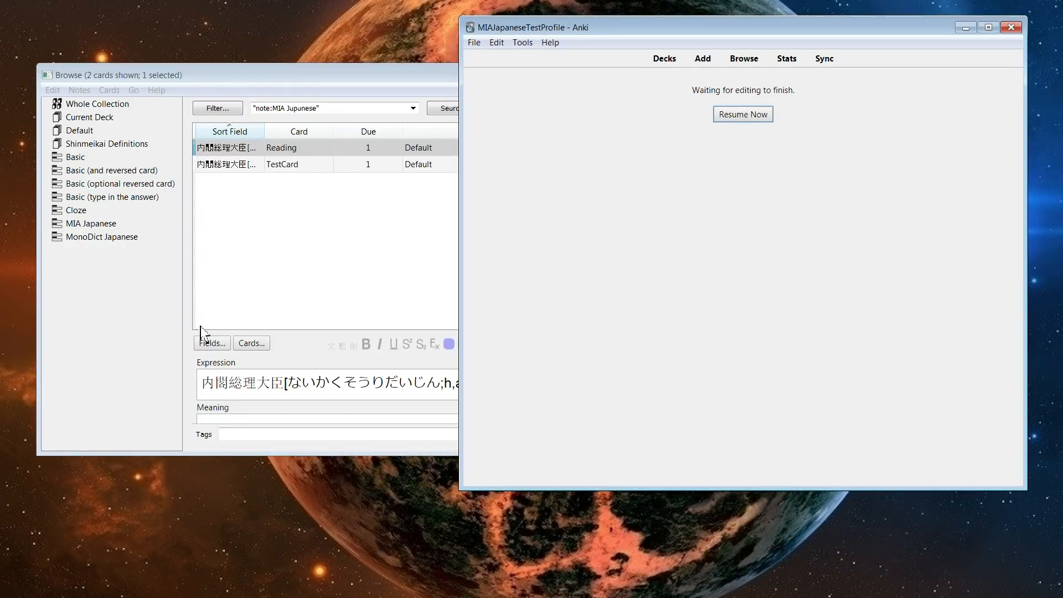
# Reopen the MIA Japanese card types, switch to TestCard, and inspect its whole back template.
pyautogui.click(254, 344)
pyautogui.click(402, 127)
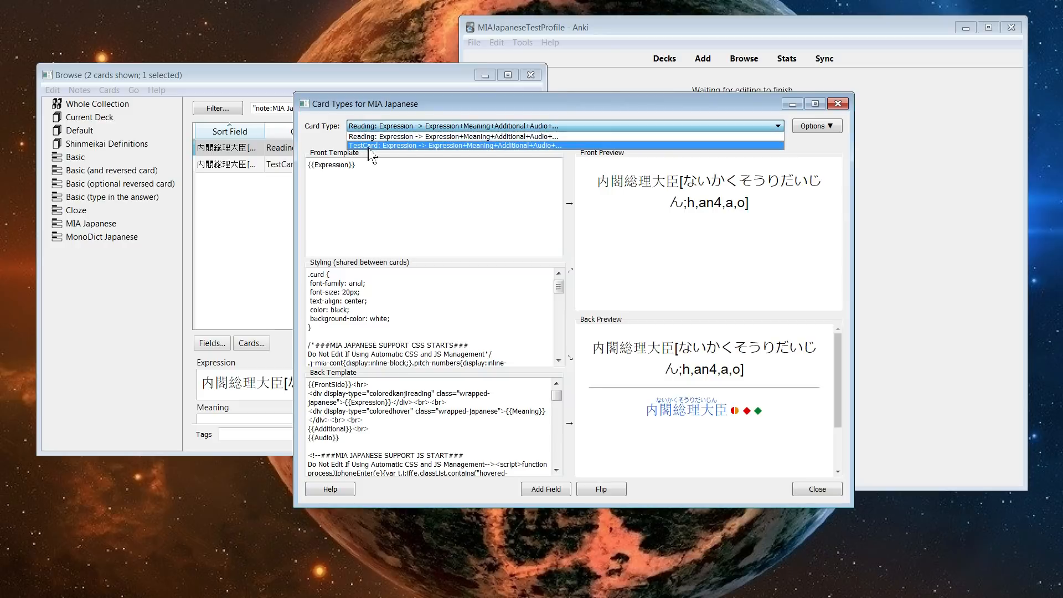
pyautogui.click(377, 145)
pyautogui.click(399, 412)
pyautogui.hotkey('ctrl', 'a')
# Check TestCard's front template and back template for any display-type wrappers or add-on script.
pyautogui.click(418, 186)
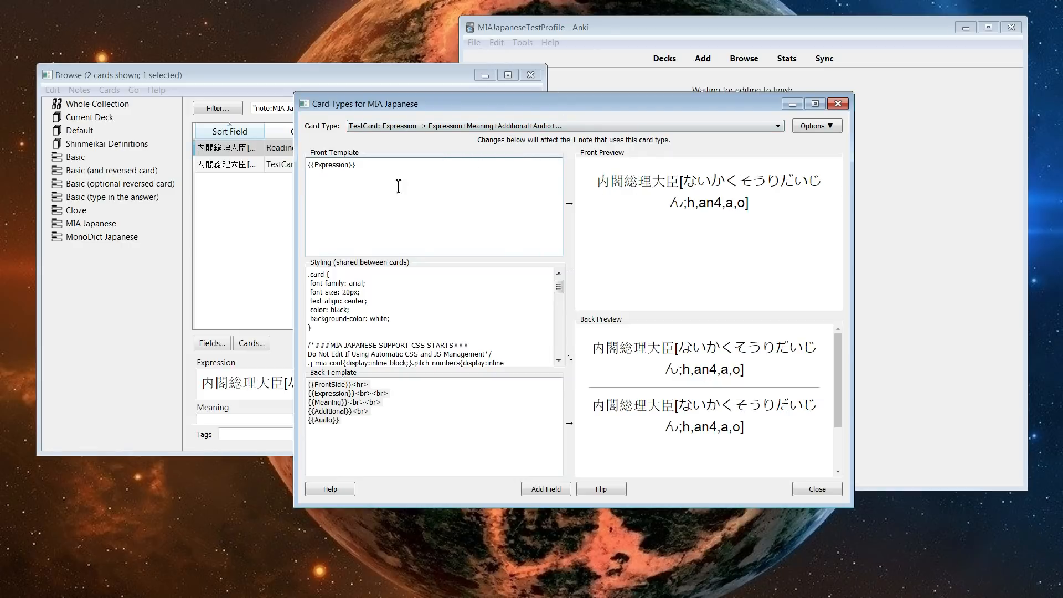
pyautogui.moveTo(396, 174); pyautogui.dragTo(151, 105)
pyautogui.click(472, 188)
pyautogui.moveTo(390, 171); pyautogui.dragTo(194, 150)
pyautogui.click(400, 180)
pyautogui.moveTo(391, 175); pyautogui.dragTo(24, 117)
pyautogui.click(376, 172)
pyautogui.click(414, 438)
pyautogui.hotkey('ctrl', 'a')
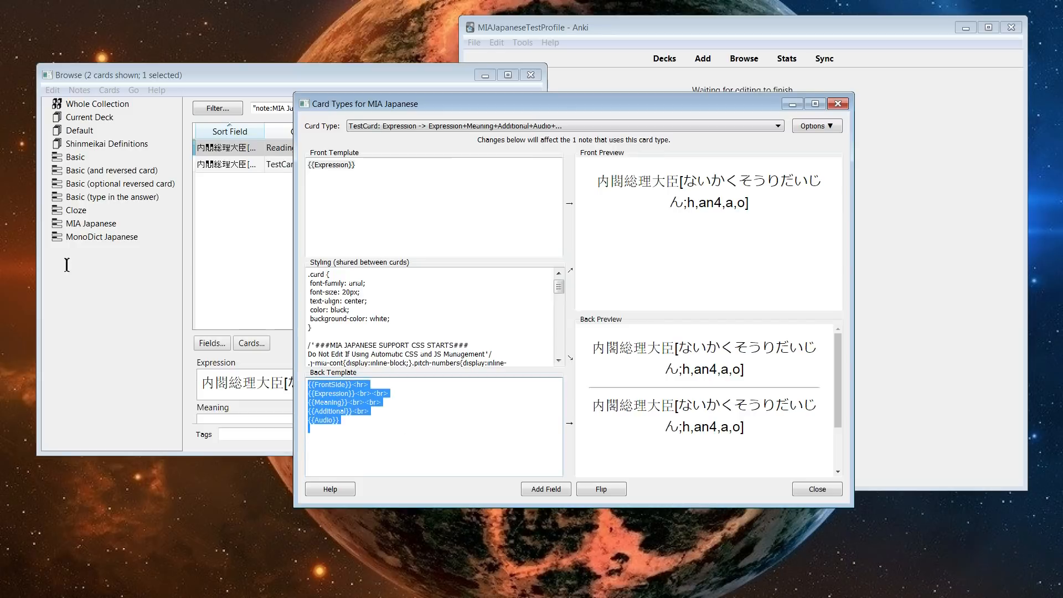
# Close the card type editor, open MIA Japanese Support's configuration, and examine the Profiles setting.
pyautogui.click(357, 203)
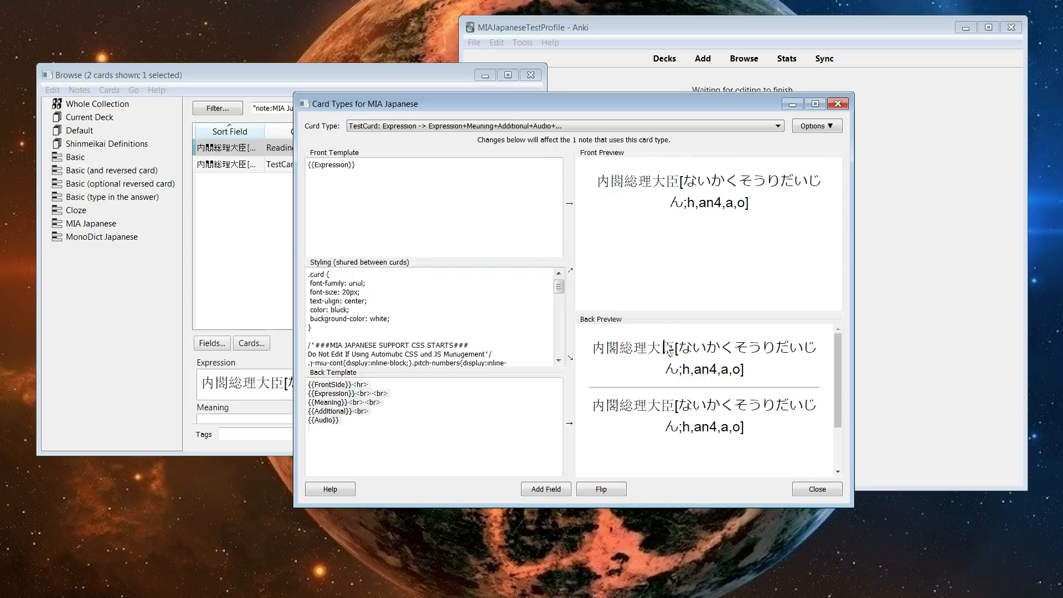
pyautogui.click(421, 436)
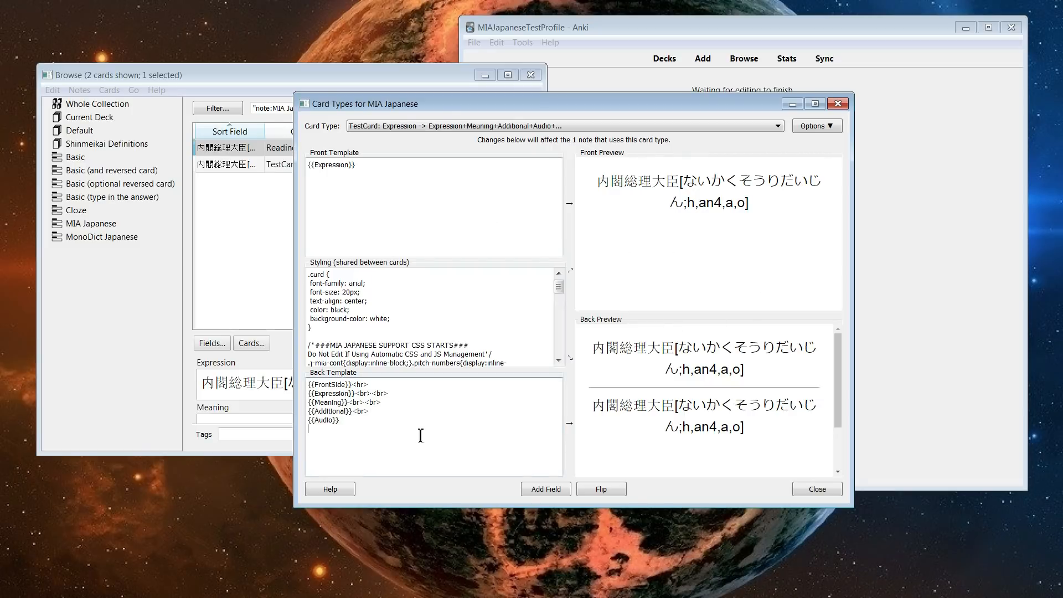
pyautogui.click(818, 489)
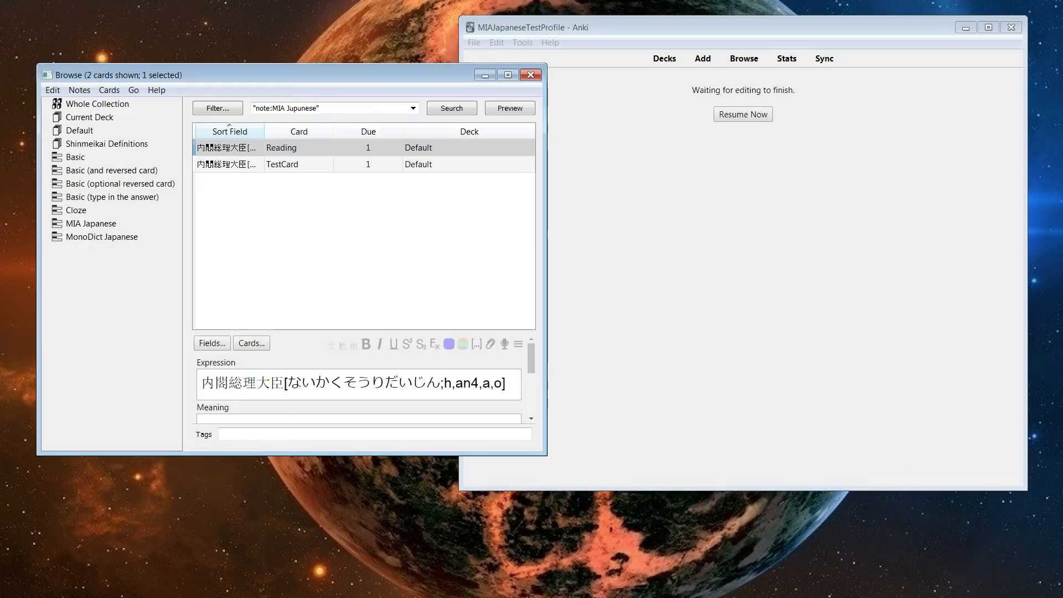
pyautogui.click(503, 44)
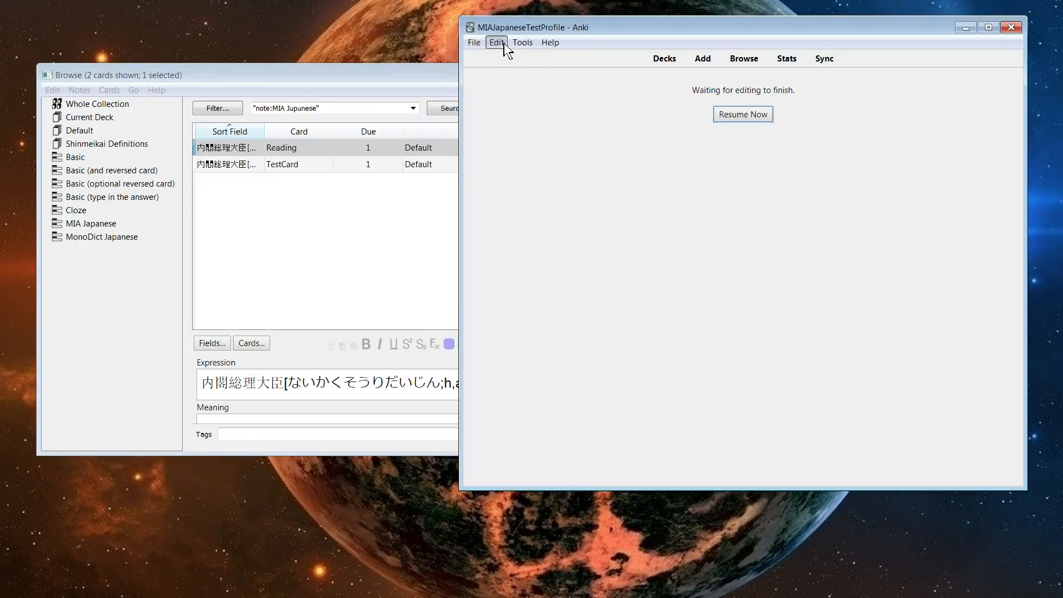
pyautogui.moveTo(523, 43)
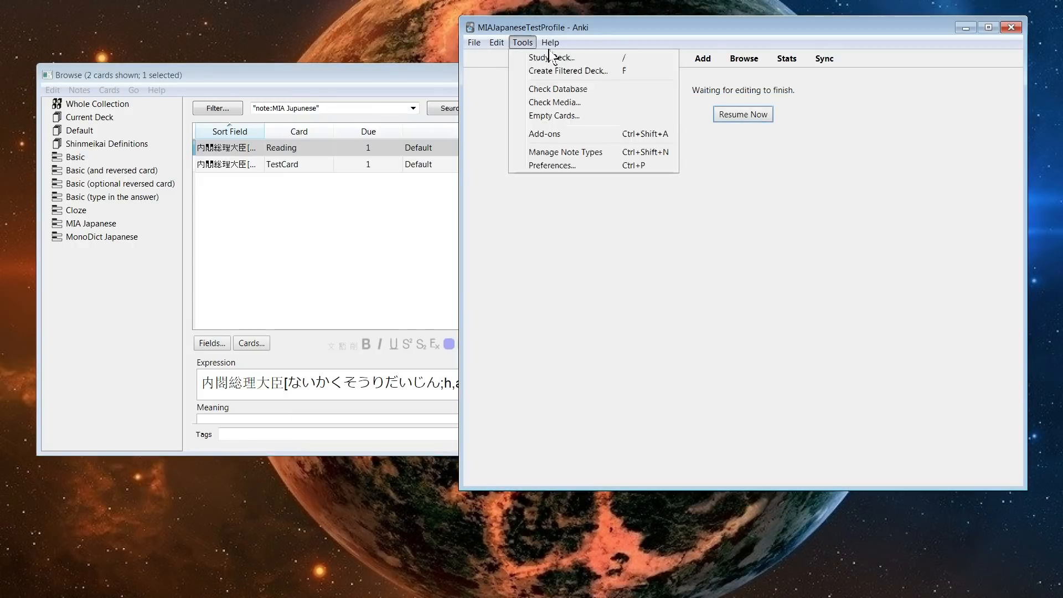
pyautogui.click(563, 136)
pyautogui.click(506, 180)
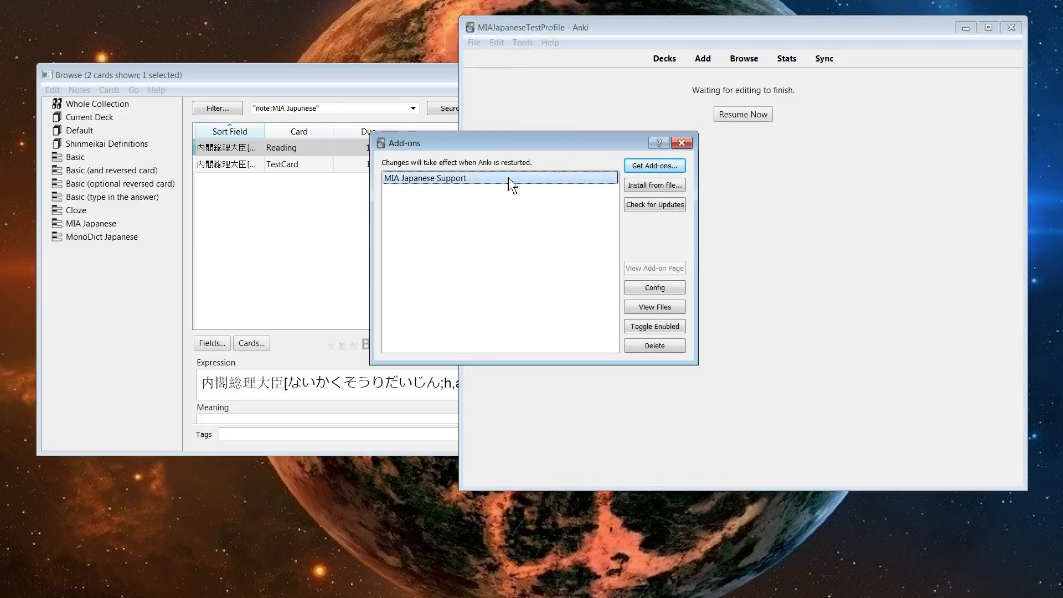
pyautogui.click(681, 289)
pyautogui.moveTo(262, 374); pyautogui.dragTo(278, 381)
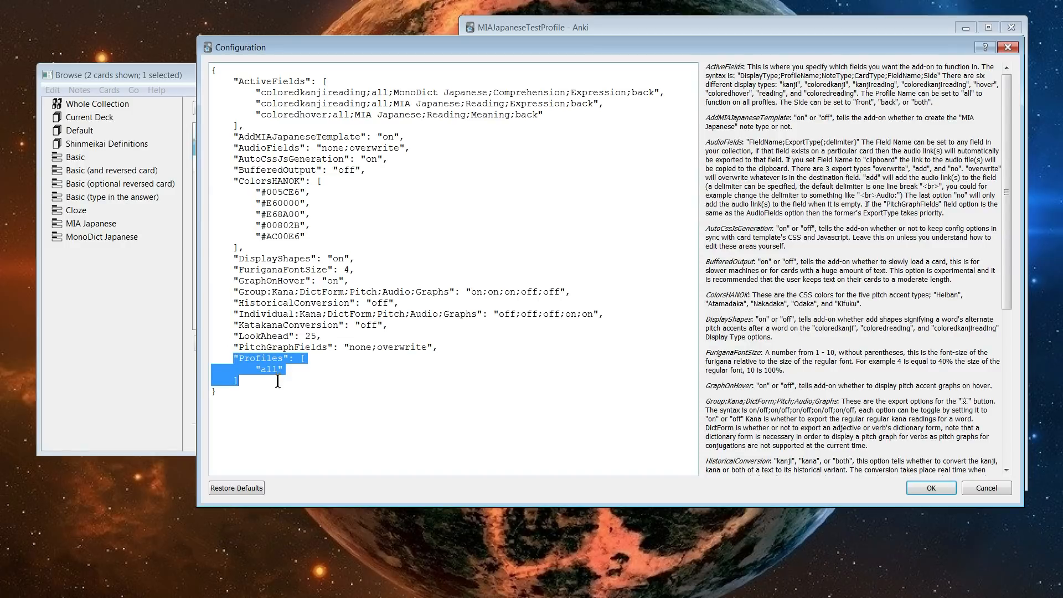
pyautogui.click(271, 358)
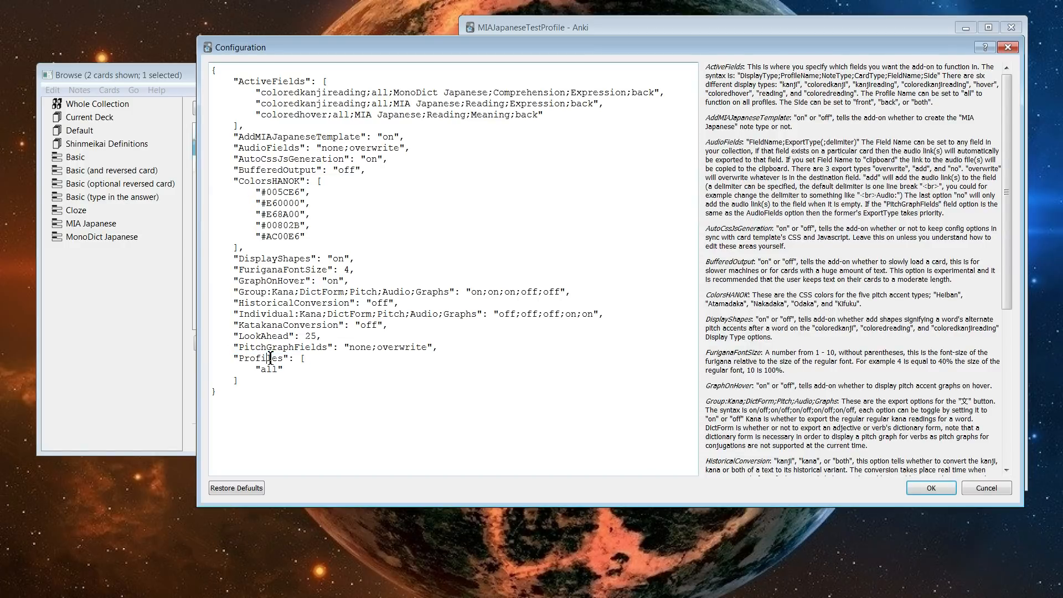
# Replace all with pro1 in the Profiles setting.
pyautogui.moveTo(261, 372); pyautogui.dragTo(281, 374)
pyautogui.write('pro1')
pyautogui.click(931, 488)
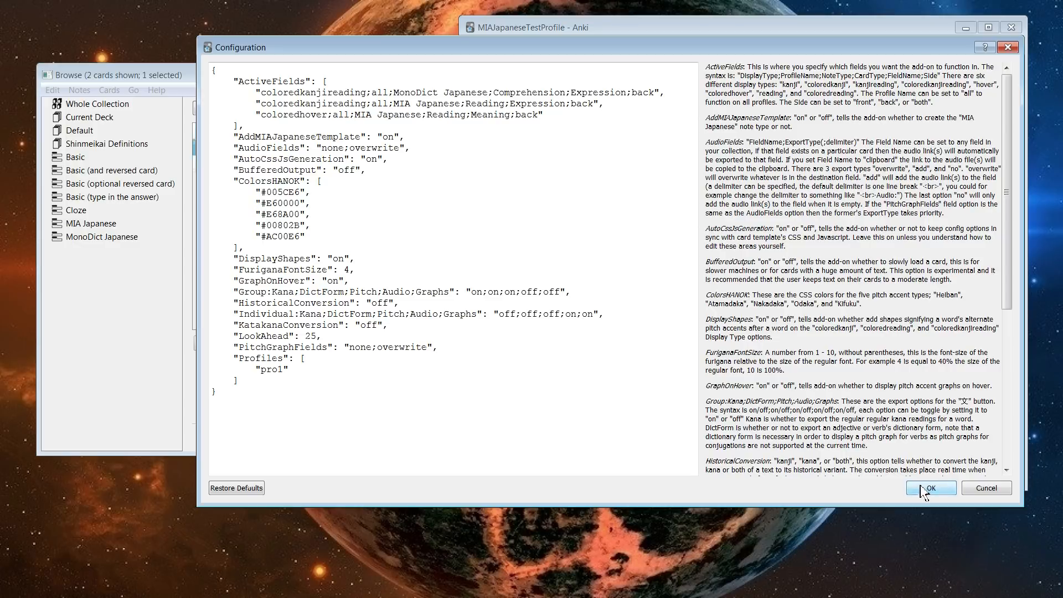
# Set the Profiles entry to MIAJapaneseTestProfile and save the configuration.
pyautogui.click(375, 371)
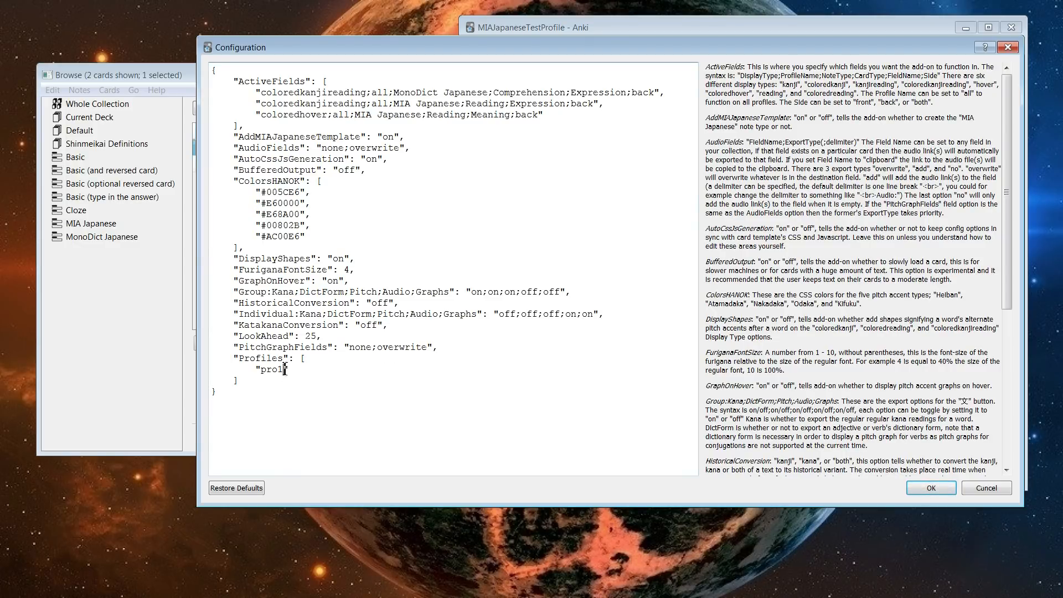
pyautogui.moveTo(285, 370); pyautogui.dragTo(256, 365)
pyautogui.write('MIAJapaneseTestProfile')
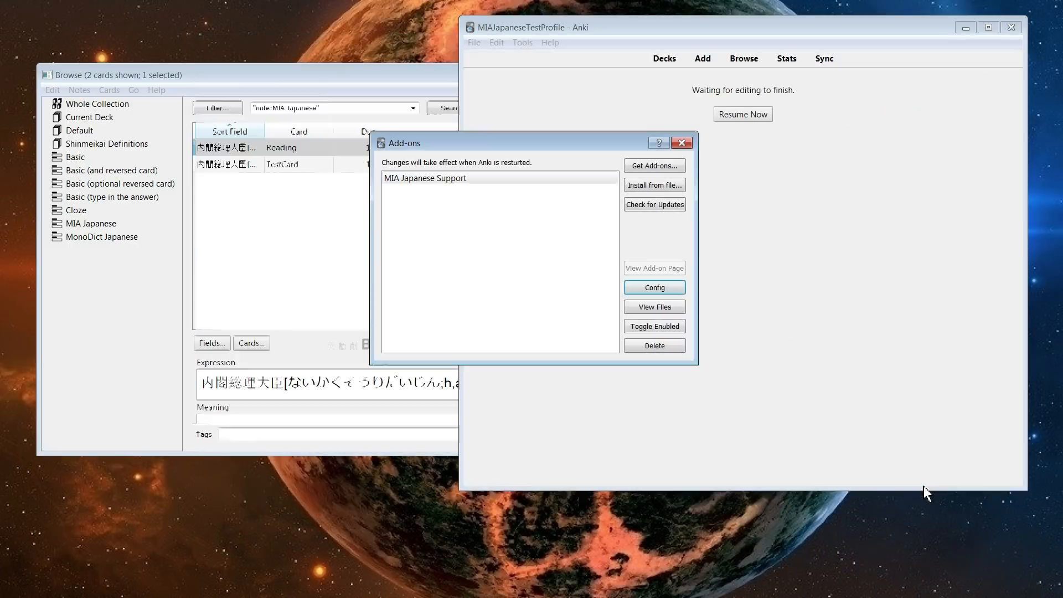
pyautogui.click(928, 489)
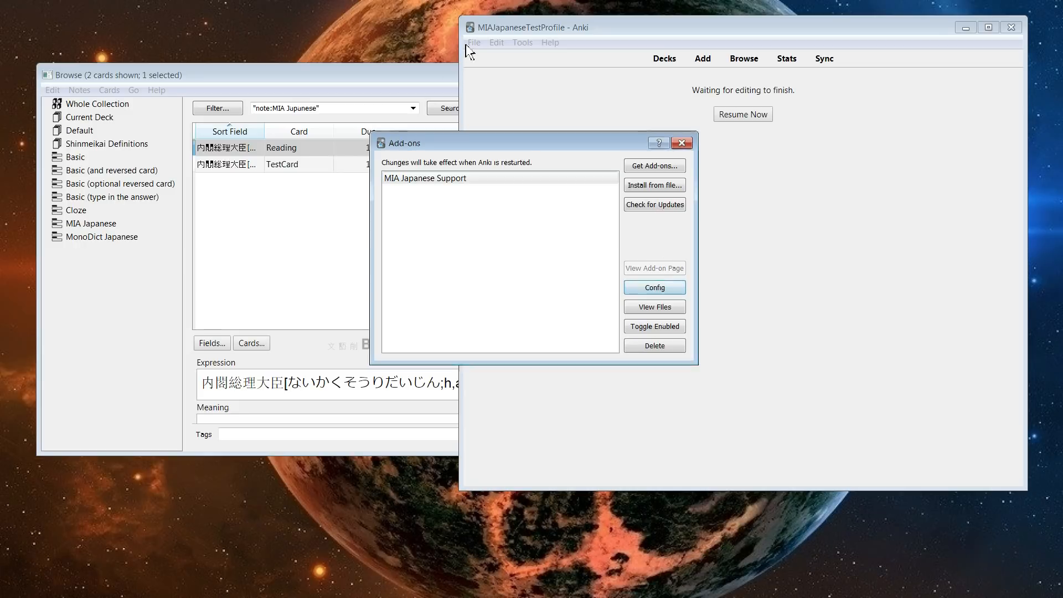
# Close the add-ons list, bring up the profile list, and reopen MIAJapaneseTestProfile.
pyautogui.click(679, 145)
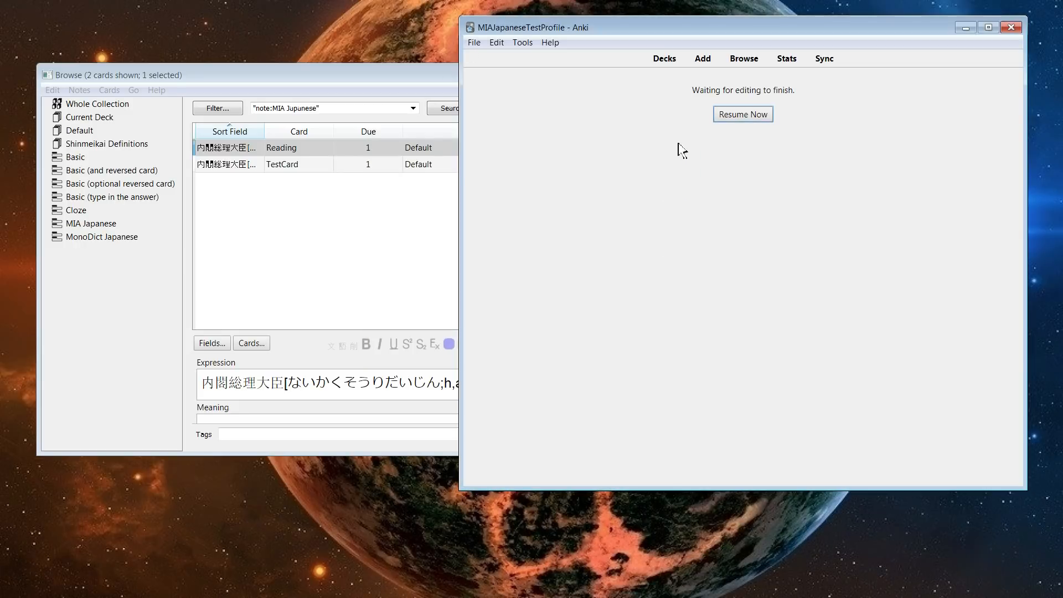
pyautogui.click(474, 45)
pyautogui.click(491, 60)
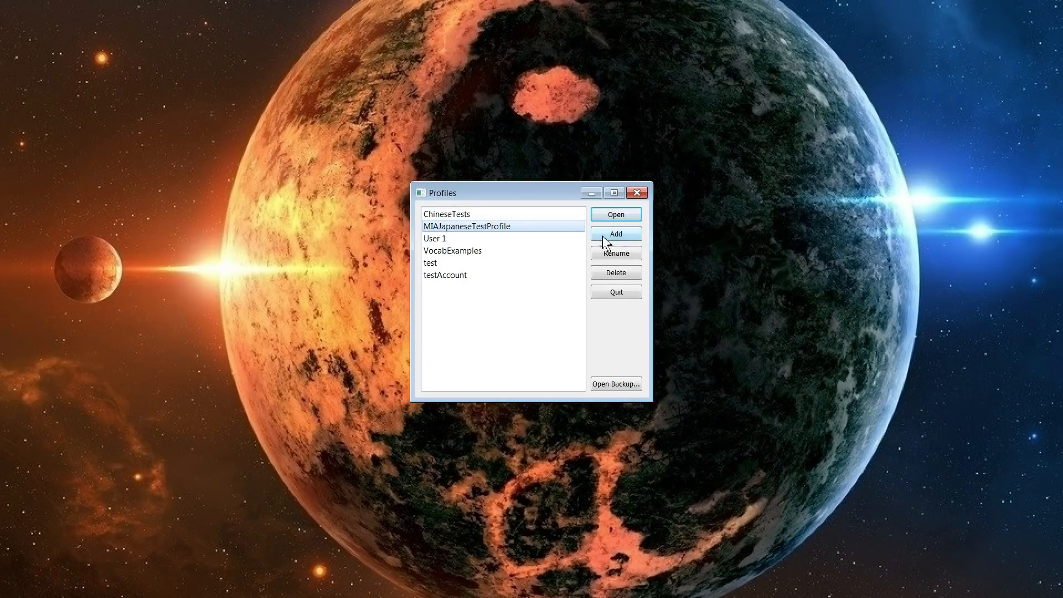
pyautogui.click(614, 216)
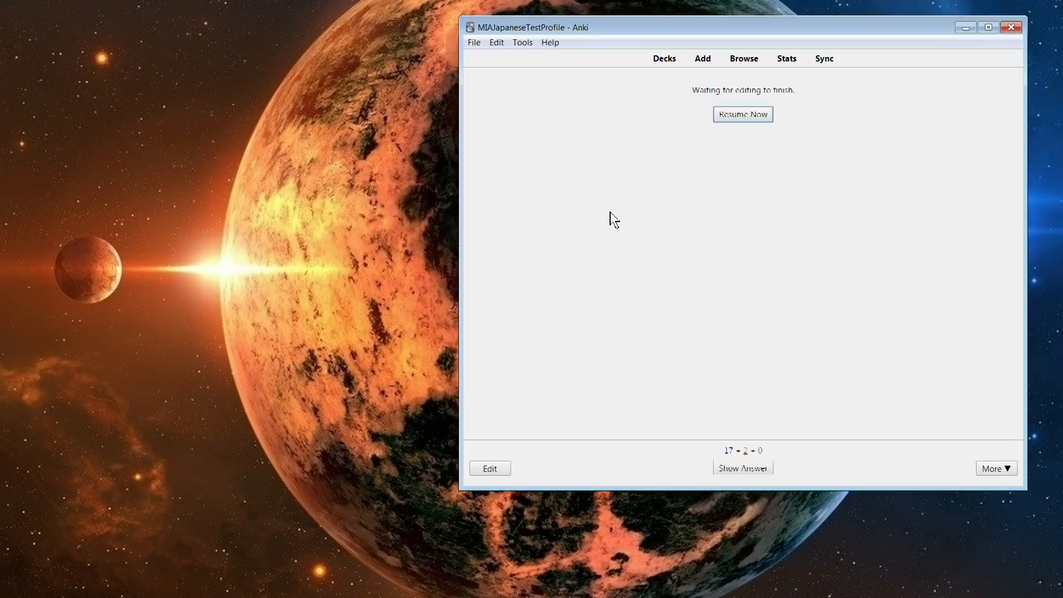
# Reopen MIA Japanese Support's configuration, set the Profiles entry to ChineseTests, and save.
pyautogui.click(474, 43)
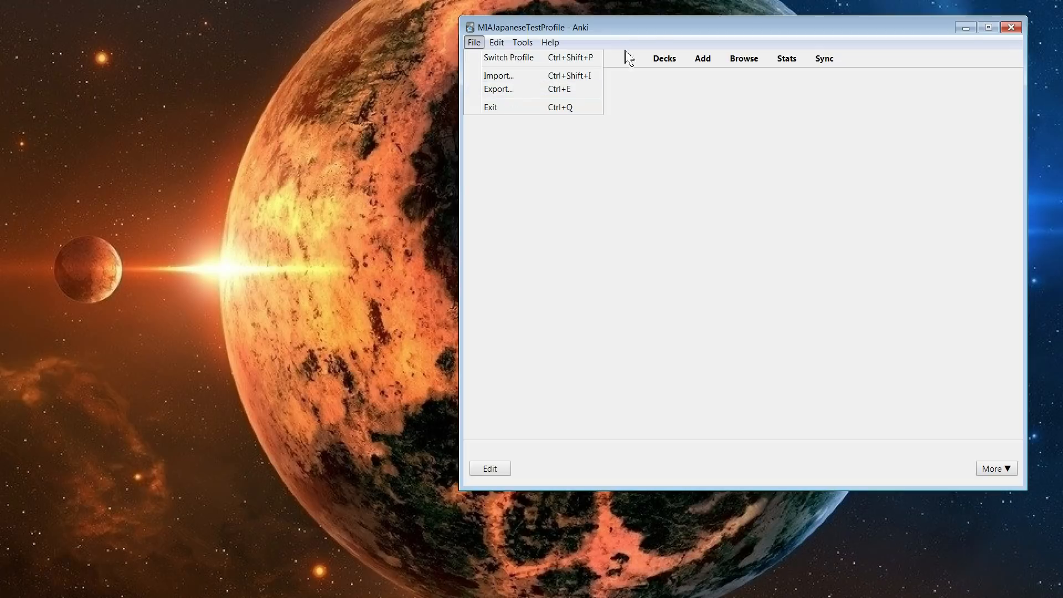
pyautogui.click(523, 43)
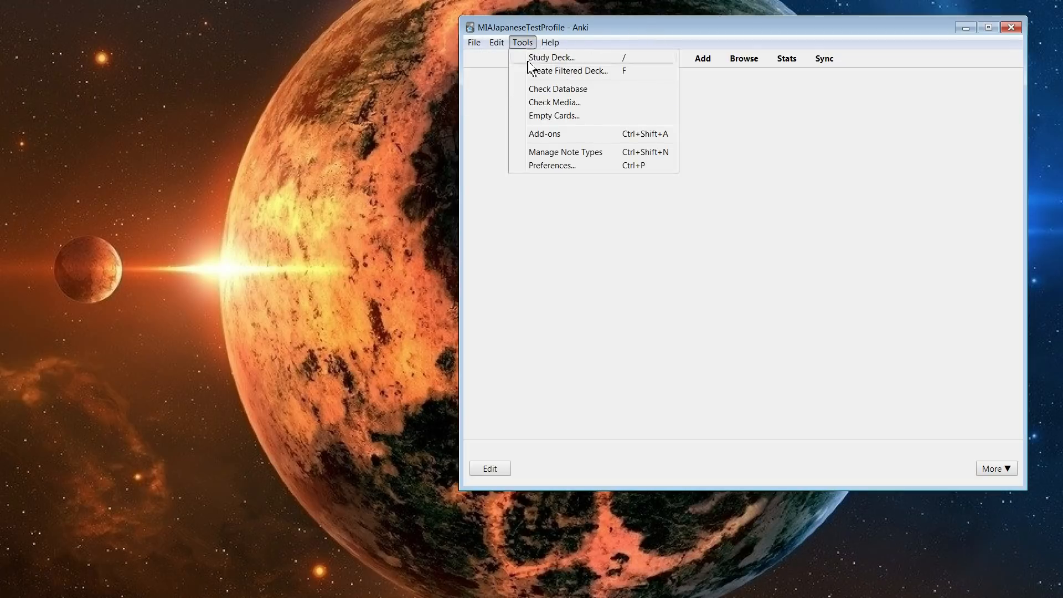
pyautogui.click(563, 136)
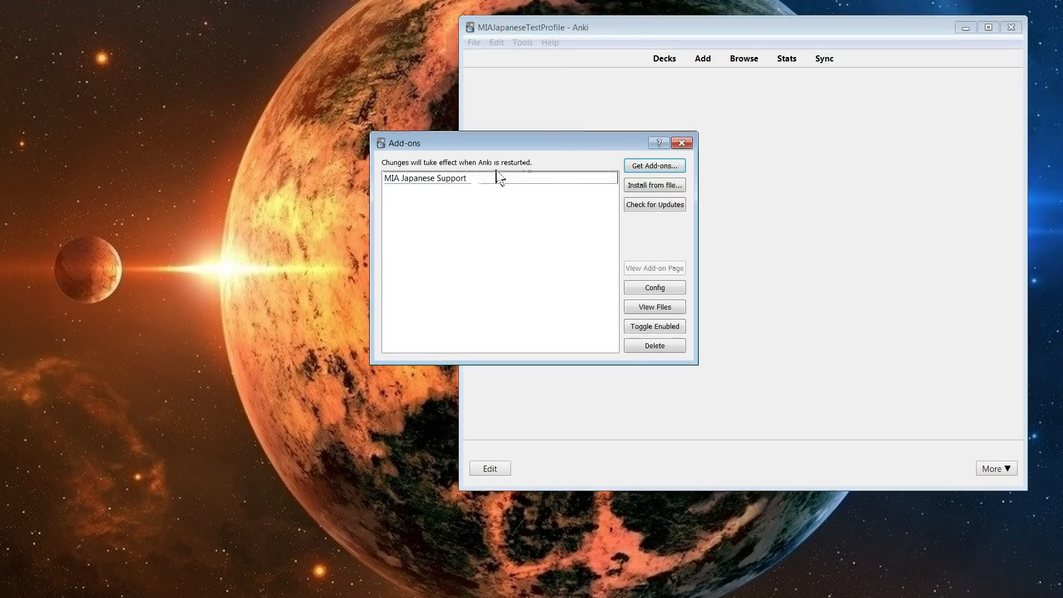
pyautogui.click(468, 177)
pyautogui.click(655, 287)
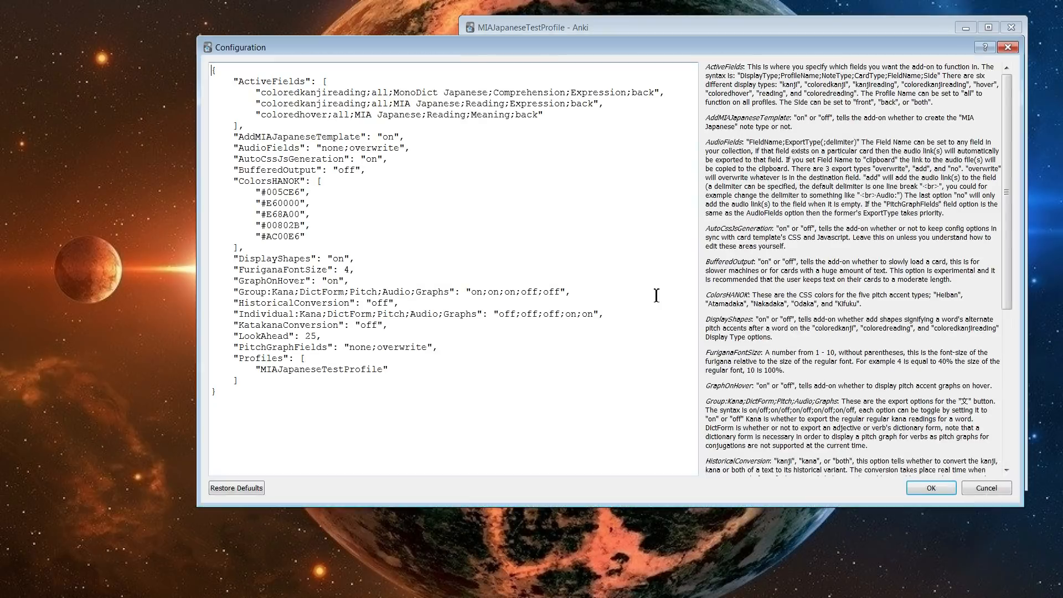
pyautogui.moveTo(262, 374); pyautogui.dragTo(386, 373)
pyautogui.write('ChineseTests')
pyautogui.click(931, 490)
# Close and reopen MIA Japanese Support's configuration to compare its Profiles entry with the profile currently open.
pyautogui.click(330, 371)
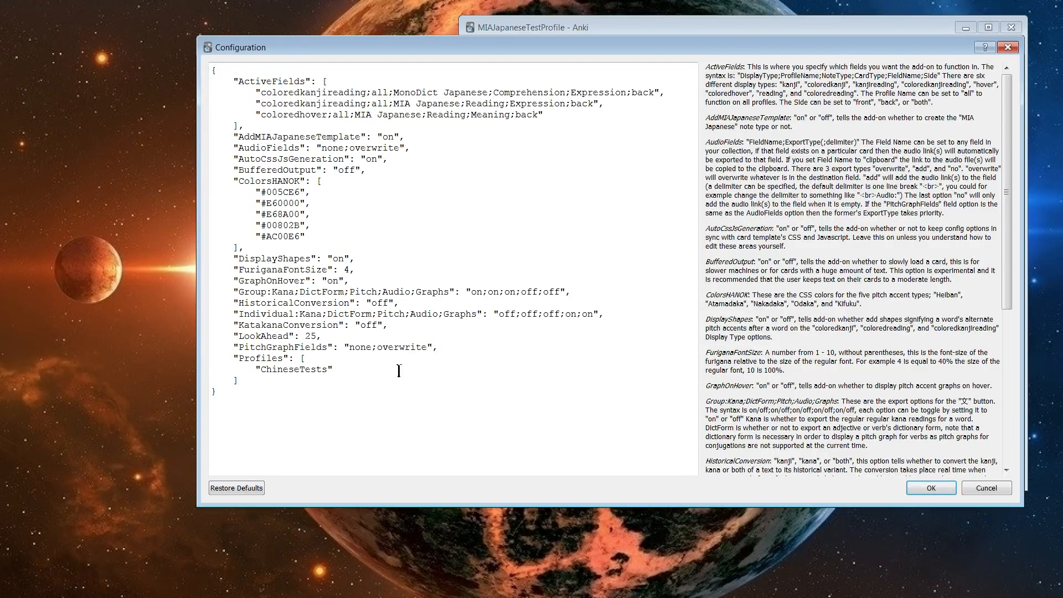
pyautogui.click(1007, 48)
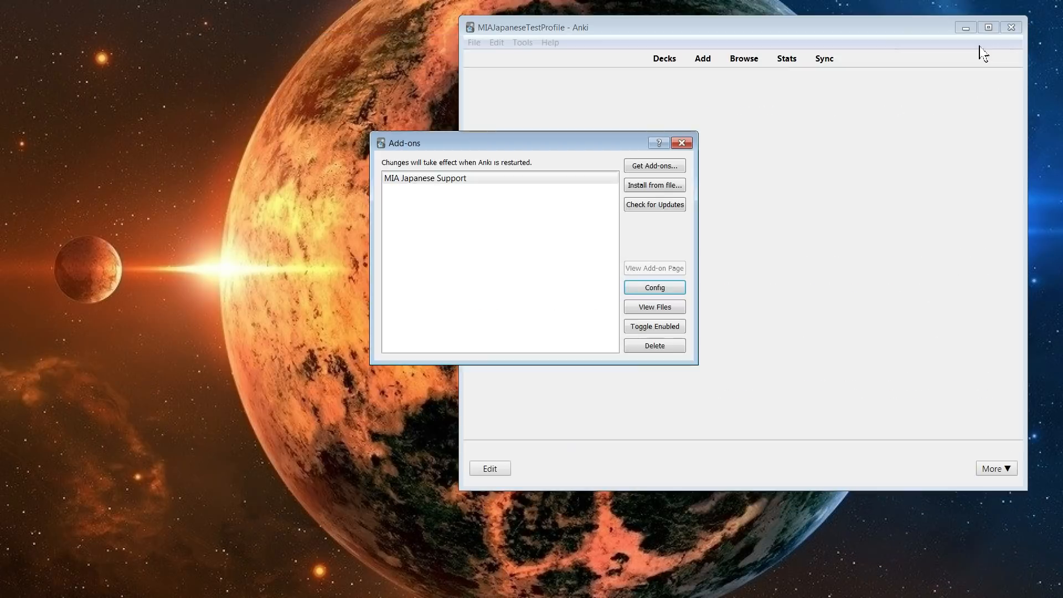
pyautogui.click(654, 288)
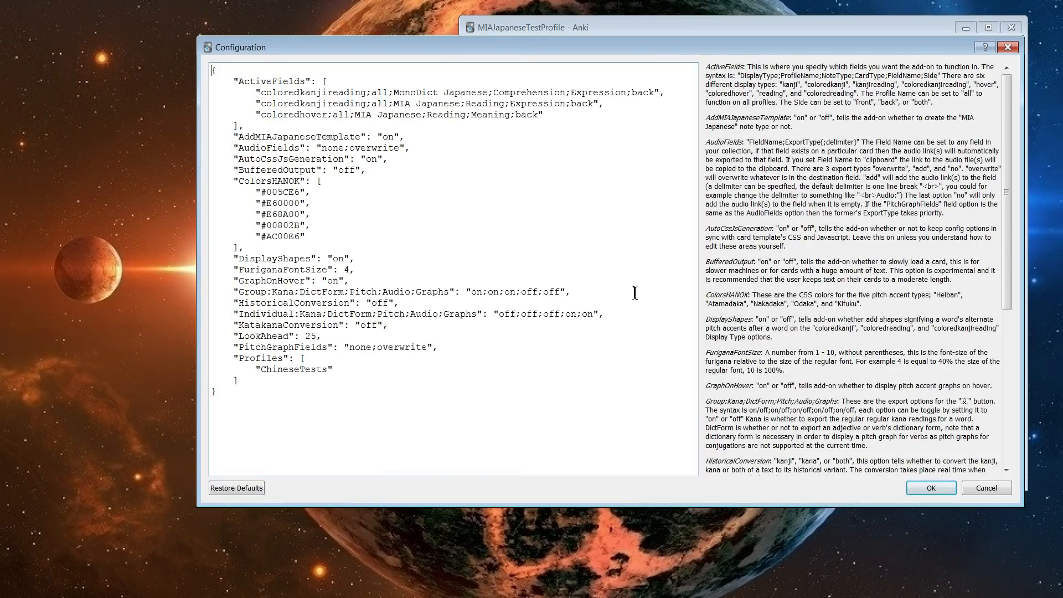
pyautogui.click(1007, 47)
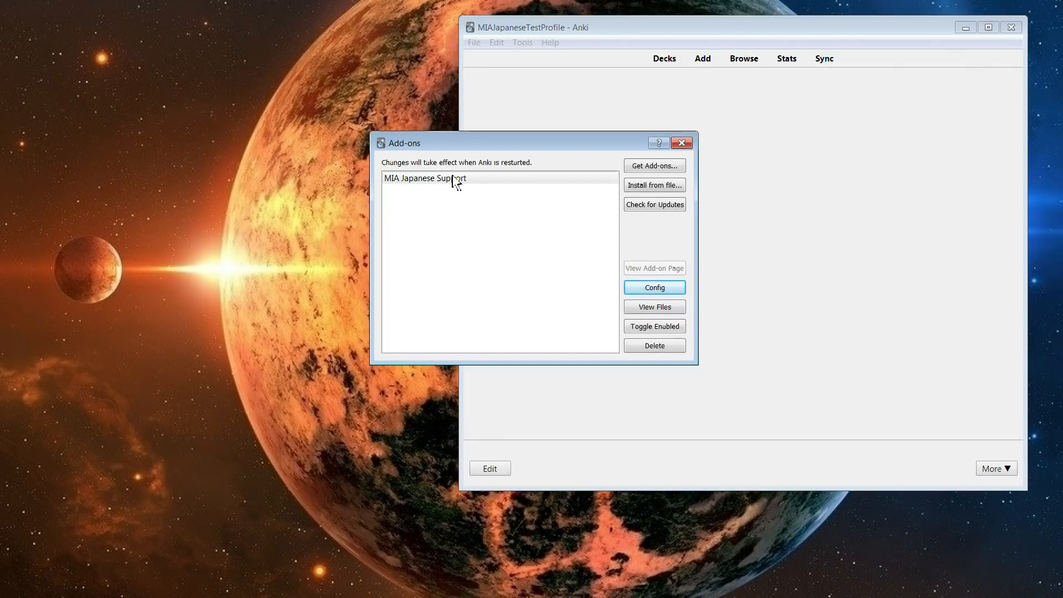
pyautogui.click(667, 288)
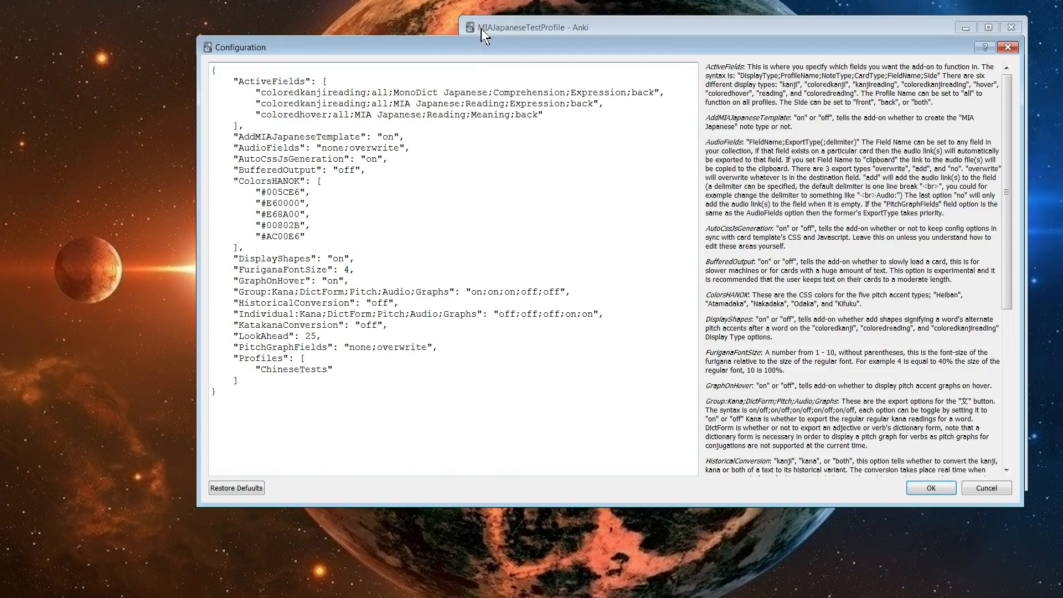
pyautogui.moveTo(264, 372); pyautogui.dragTo(331, 369)
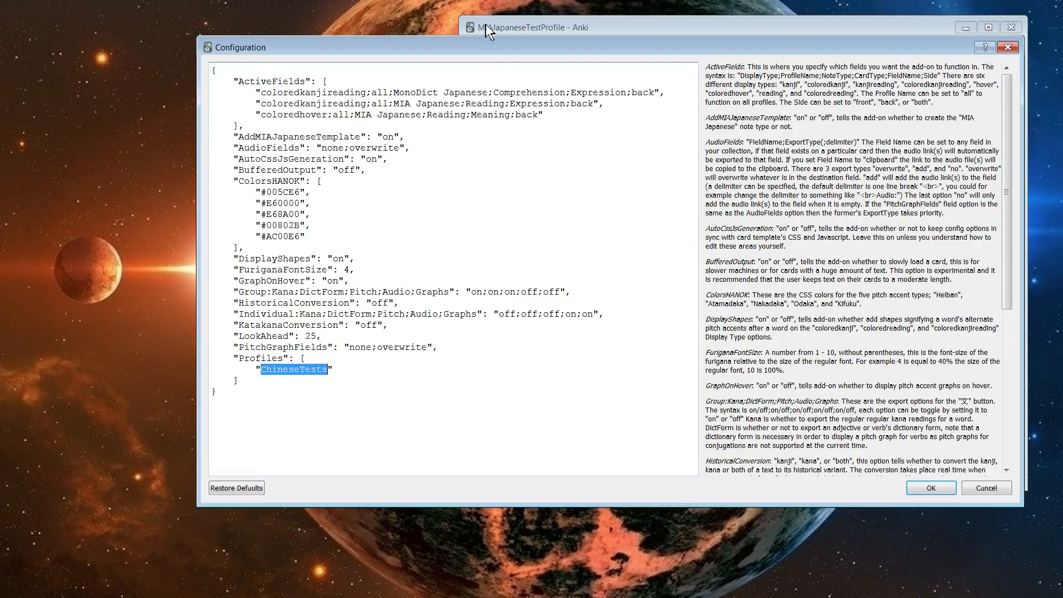
# Try adding further placeholder profile names after ChineseTests in Profiles, remove them, and close the configuration without saving.
pyautogui.click(361, 380)
pyautogui.write('klfsdjlfs')
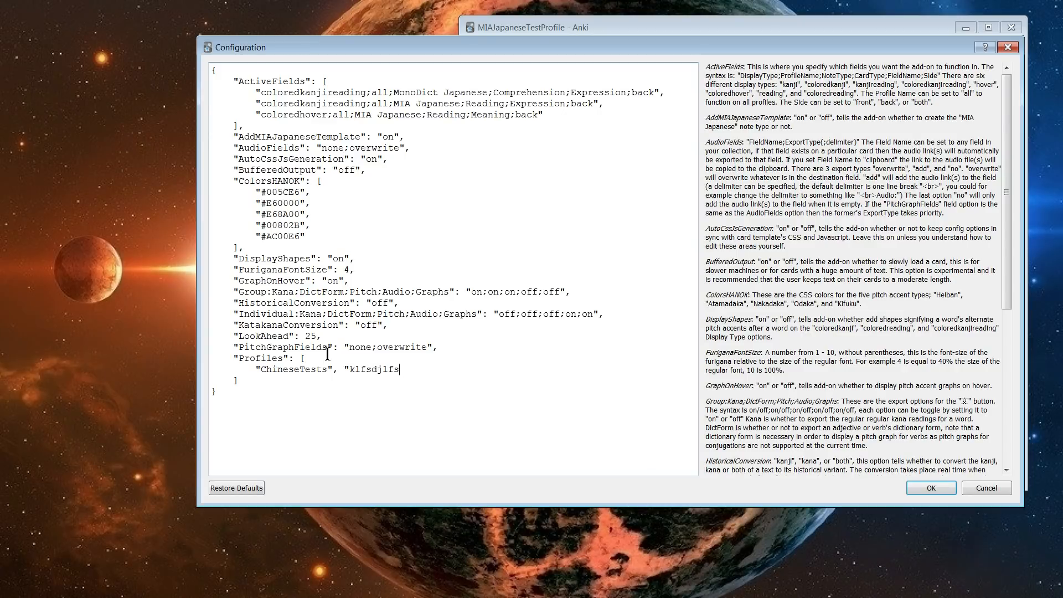
pyautogui.write('j",fdslkkjflsd')
pyautogui.press('BackSpace')
pyautogui.press('BackSpace')
pyautogui.press('BackSpace')
pyautogui.press('BackSpace')
pyautogui.press('BackSpace')
pyautogui.press('BackSpace')
pyautogui.press('BackSpace')
pyautogui.press('BackSpace')
pyautogui.press('BackSpace')
pyautogui.press('BackSpace')
pyautogui.press('BackSpace')
pyautogui.press('BackSpace')
pyautogui.press('BackSpace')
pyautogui.press('BackSpace')
pyautogui.press('BackSpace')
pyautogui.press('BackSpace')
pyautogui.press('BackSpace')
pyautogui.click(1007, 47)
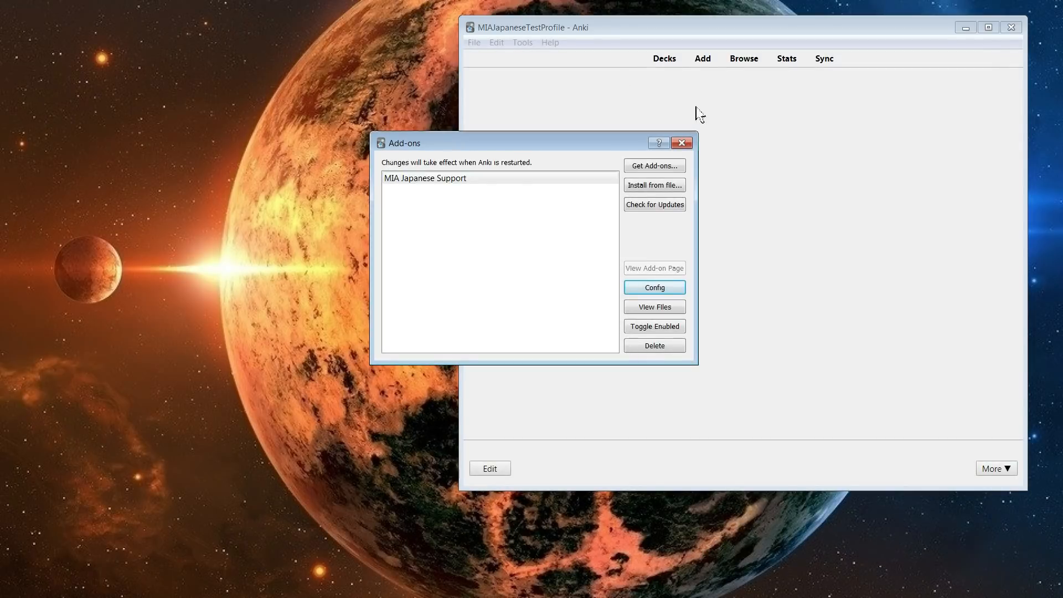
# Close the add-ons list, check the new-note editor's toolbar for the add-on's Japanese buttons, and close the editor.
pyautogui.click(682, 143)
pyautogui.click(703, 61)
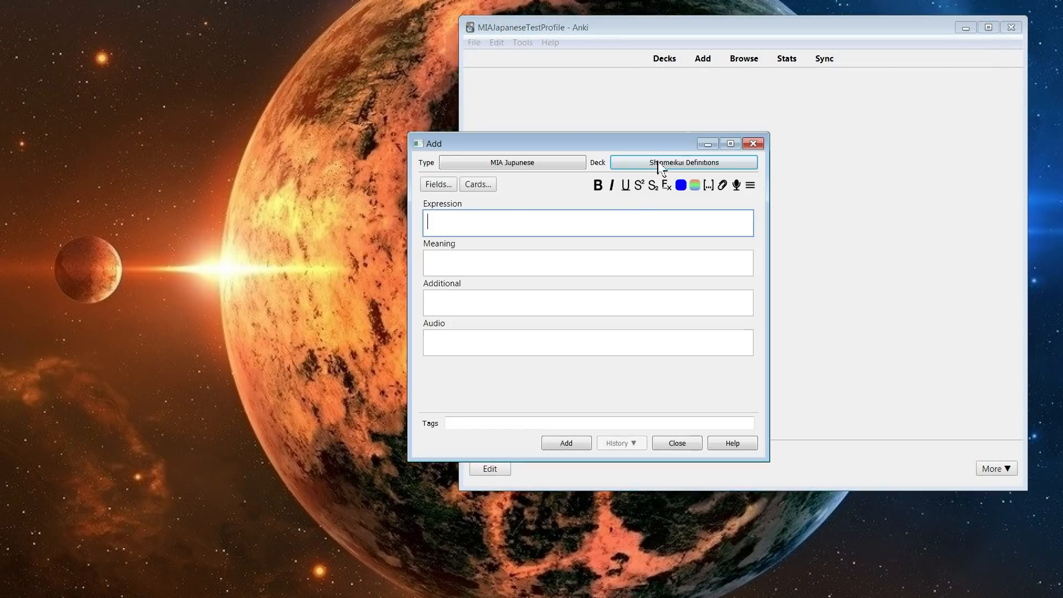
pyautogui.click(554, 189)
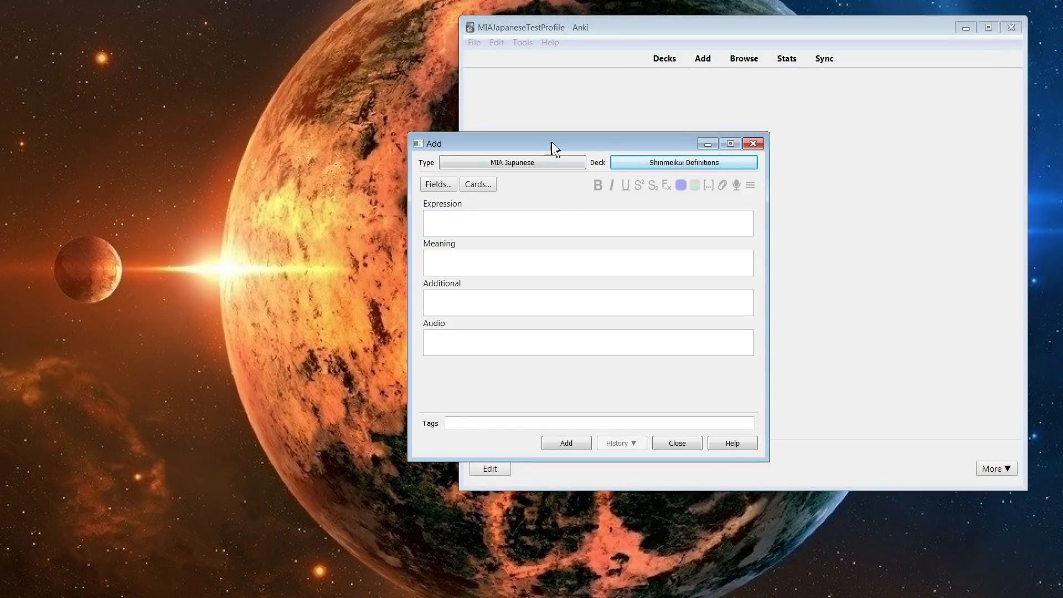
pyautogui.click(753, 143)
# Open the card browser, check its editing commands for add-on entries, and filter to the MIA Japanese note type.
pyautogui.click(744, 58)
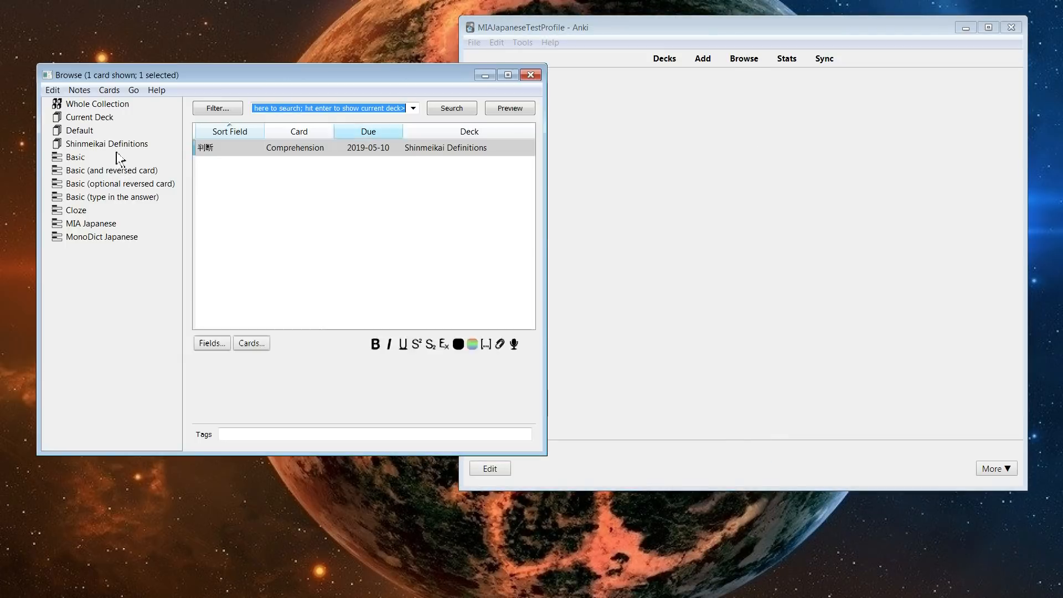
pyautogui.click(53, 90)
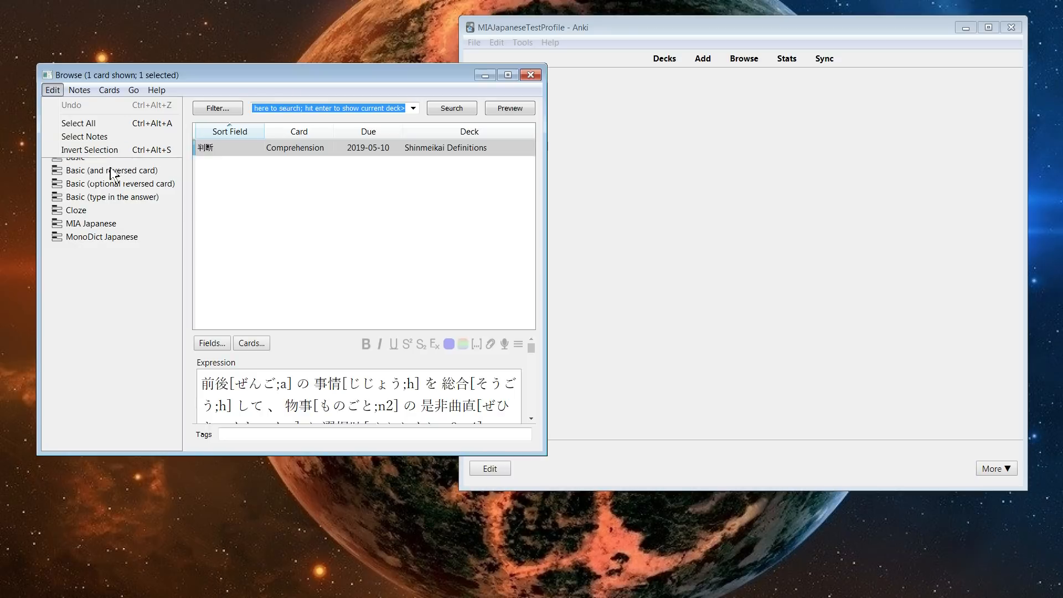
pyautogui.click(97, 237)
pyautogui.click(102, 223)
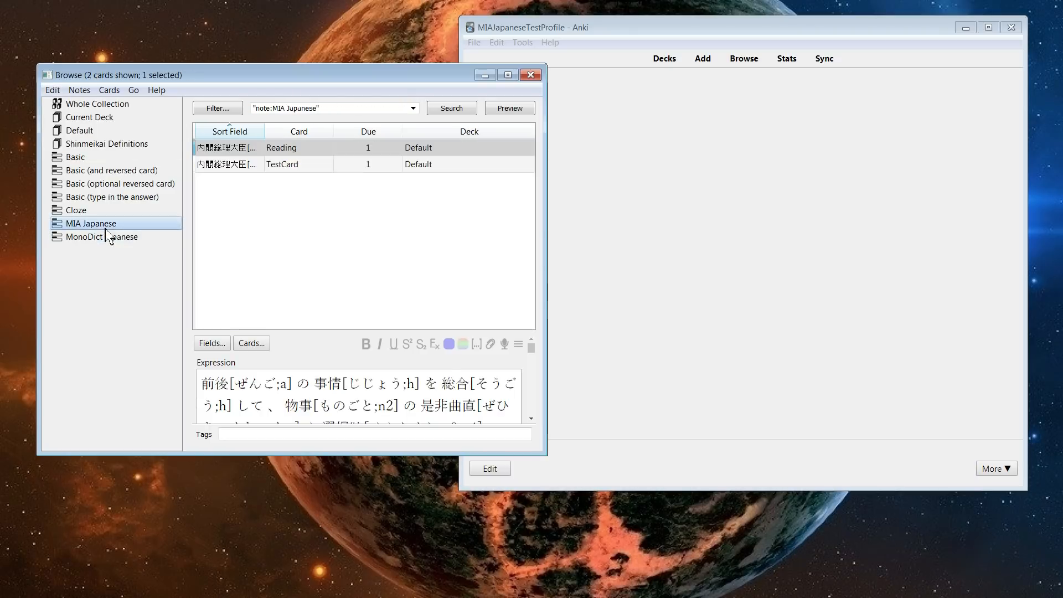
# Preview the Reading and TestCard cards, close the preview, and reselect the Reading card.
pyautogui.click(510, 109)
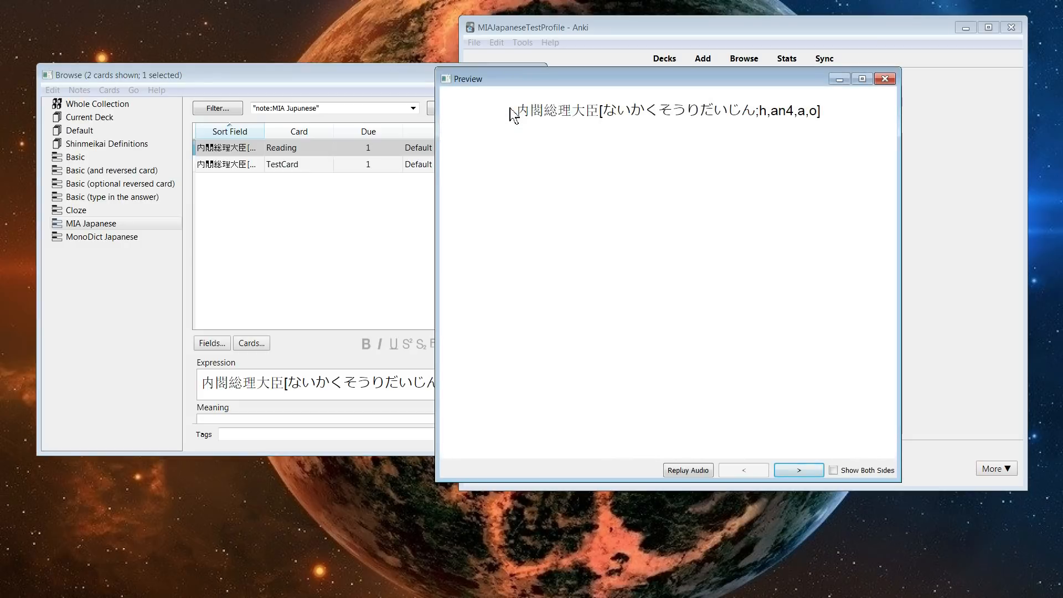
pyautogui.click(332, 165)
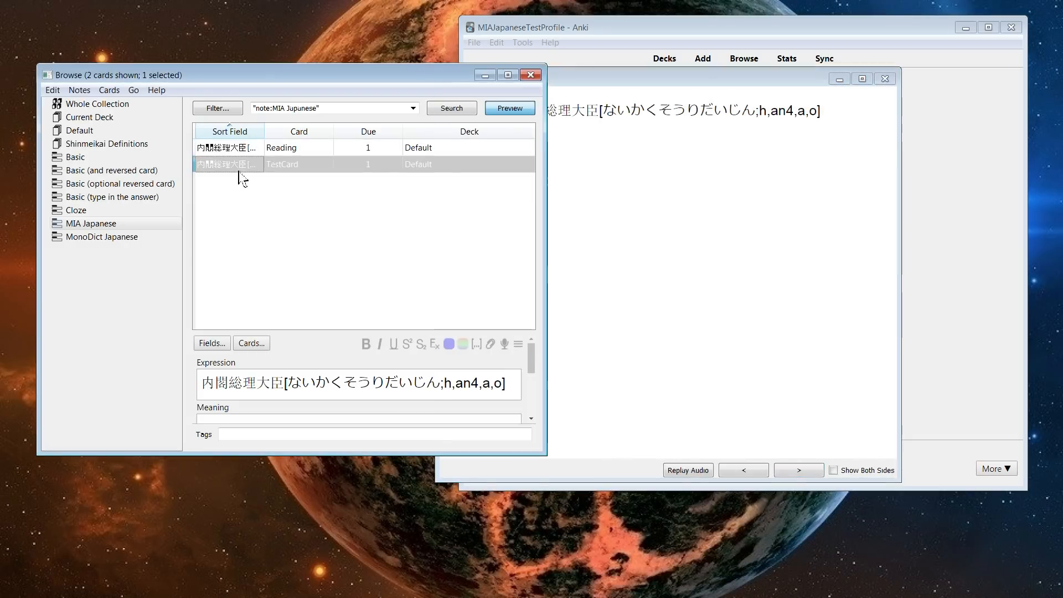
pyautogui.click(884, 79)
pyautogui.click(214, 147)
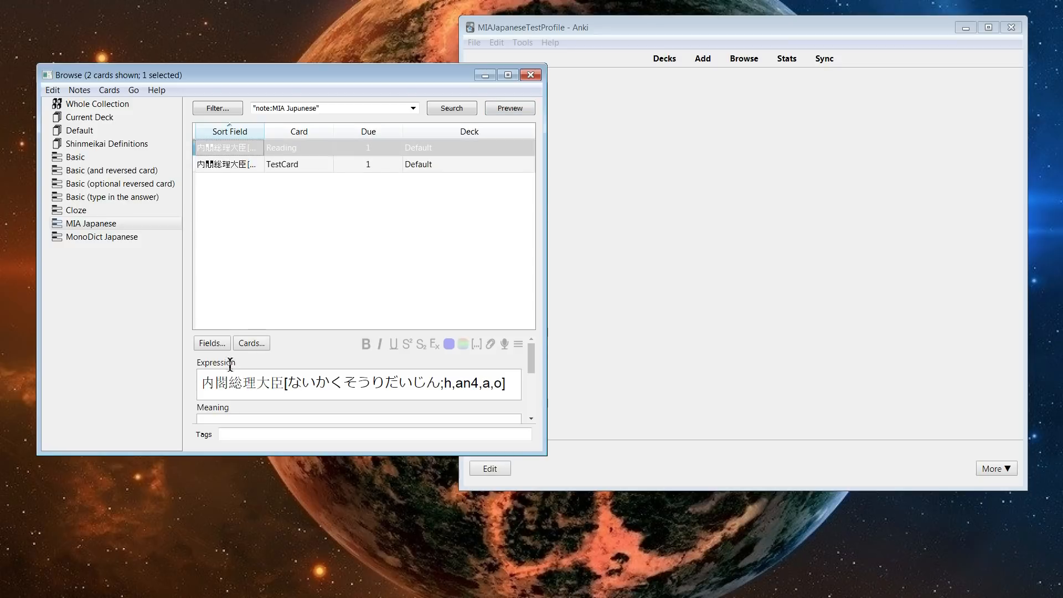
# Inspect the Reading card's templates for MIA Japanese, including the back template's add-on JavaScript, and close the template editor and card browser.
pyautogui.click(250, 343)
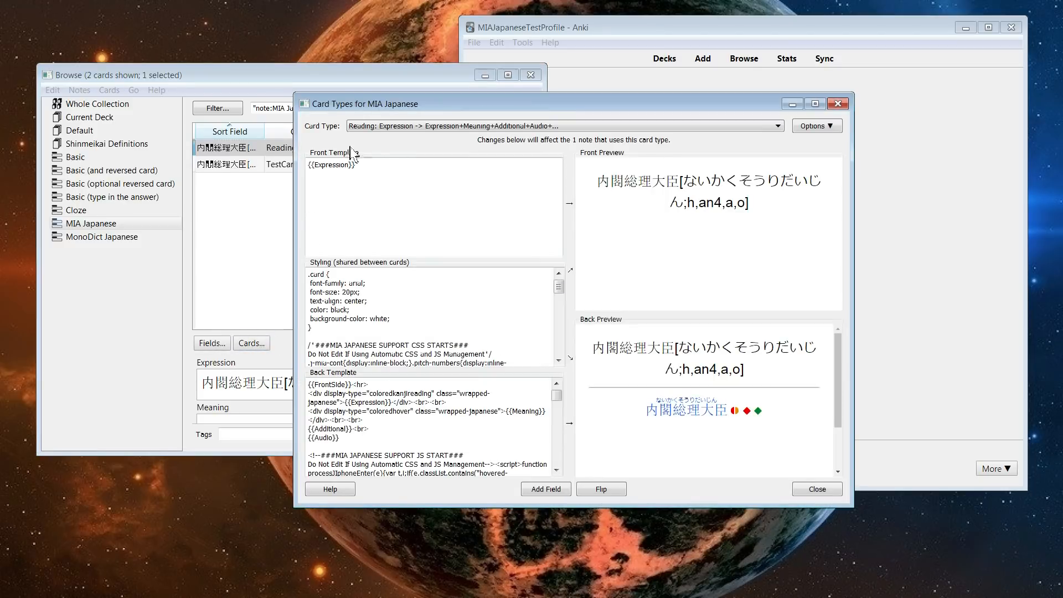
pyautogui.click(403, 127)
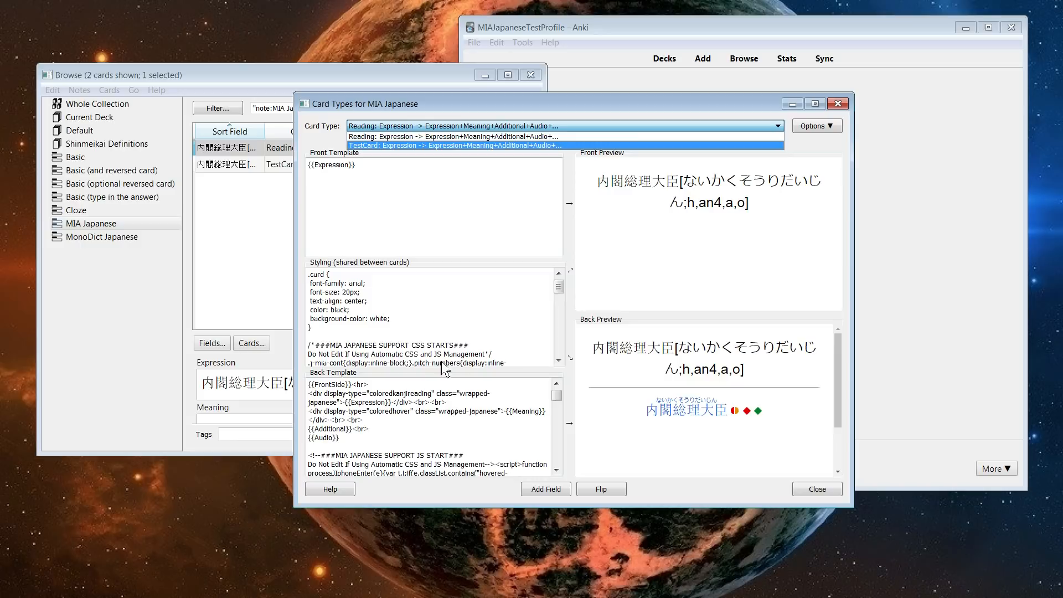
pyautogui.click(453, 407)
pyautogui.scroll(-5, 545, 409)
pyautogui.scroll(-10, 545, 410)
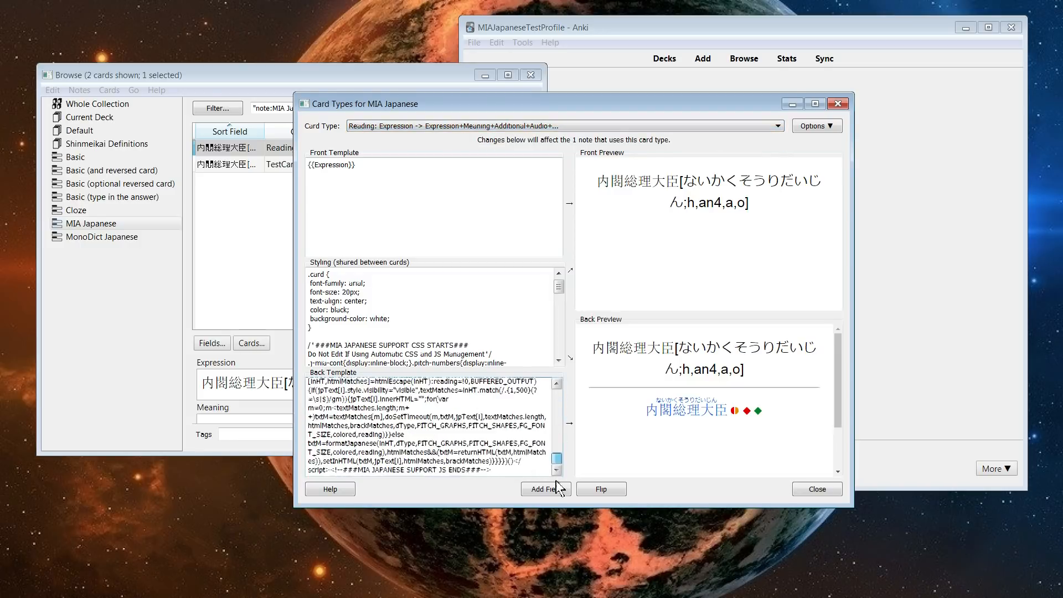
pyautogui.scroll(5, 526, 443)
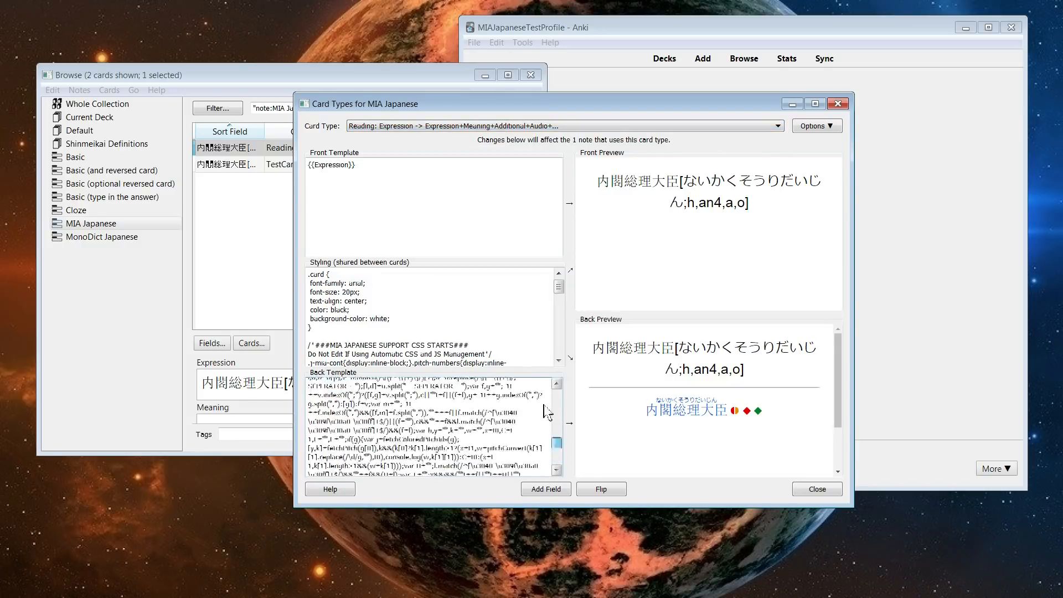
pyautogui.scroll(5, 526, 443)
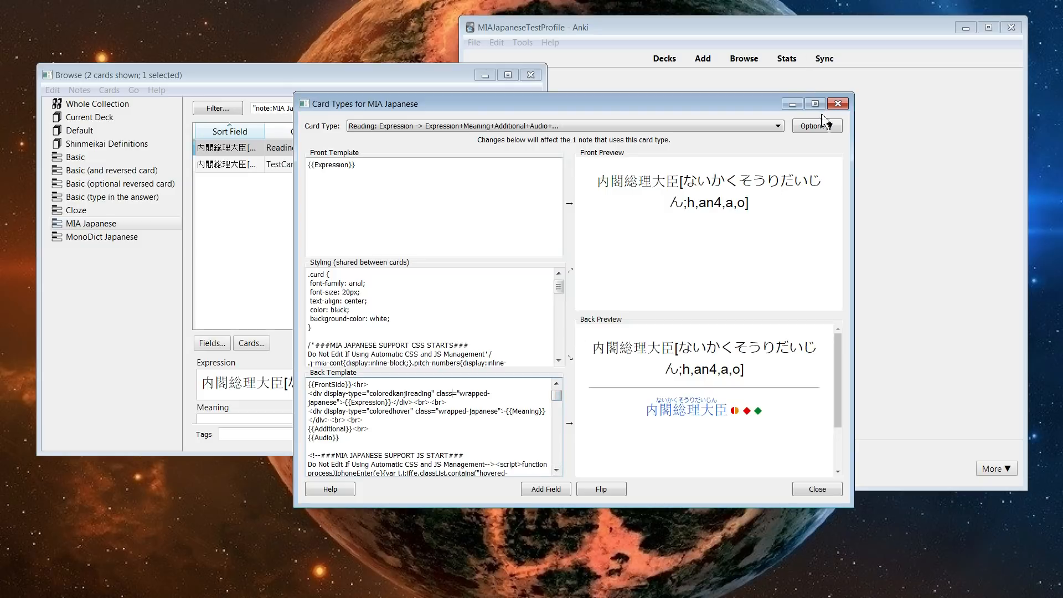
pyautogui.click(838, 104)
pyautogui.click(530, 75)
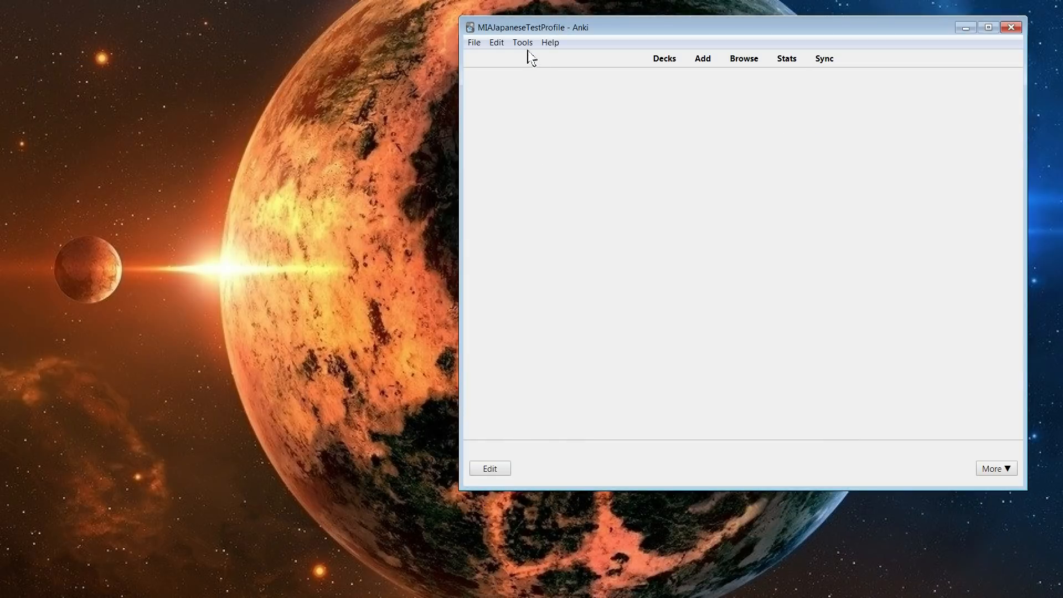
# Open MIA Japanese Support's configuration and review the three ActiveFields entries and the profile value "all" in the first entry.
pyautogui.click(522, 43)
pyautogui.click(565, 134)
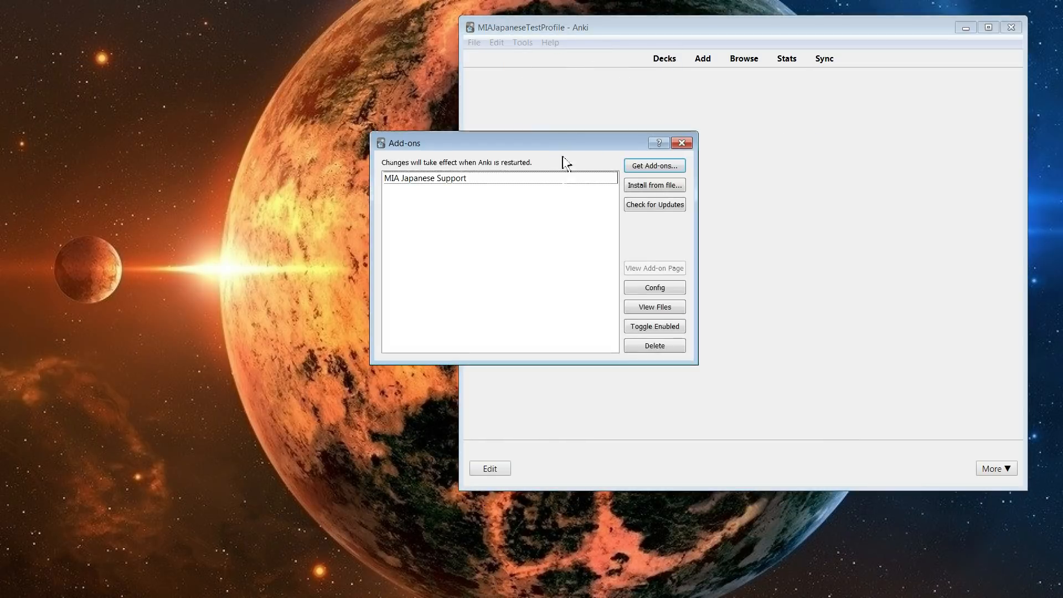
pyautogui.click(491, 182)
pyautogui.click(669, 285)
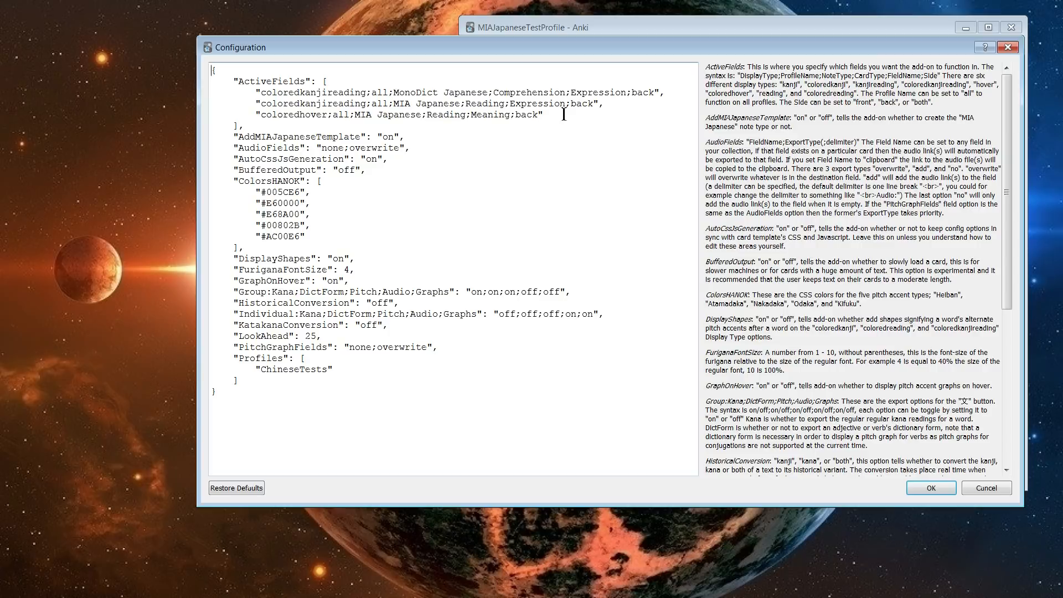
pyautogui.moveTo(543, 115); pyautogui.dragTo(571, 117)
pyautogui.click(271, 98)
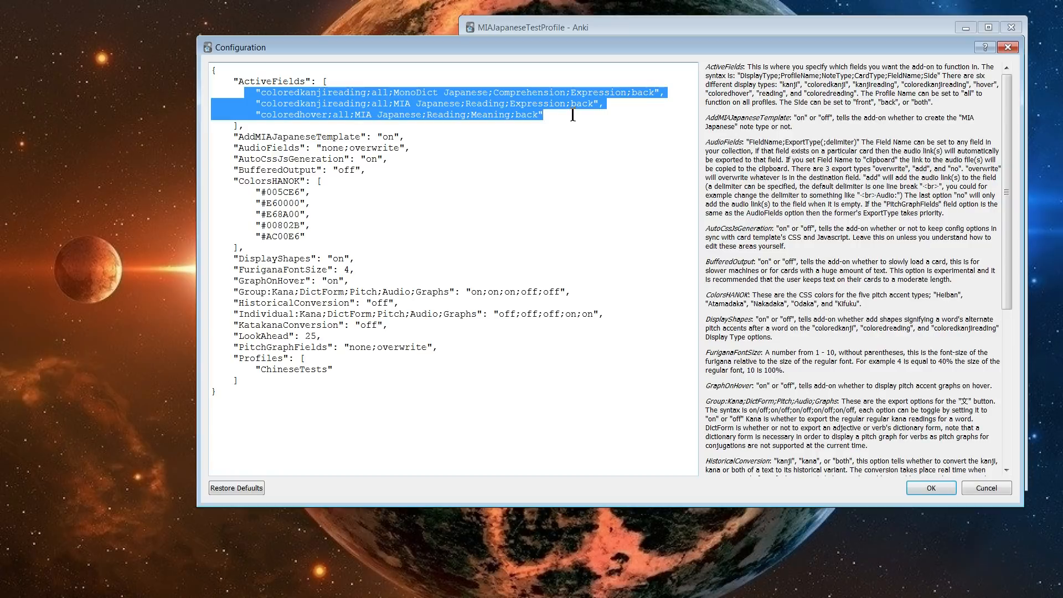
pyautogui.click(379, 94)
pyautogui.moveTo(371, 92); pyautogui.dragTo(388, 92)
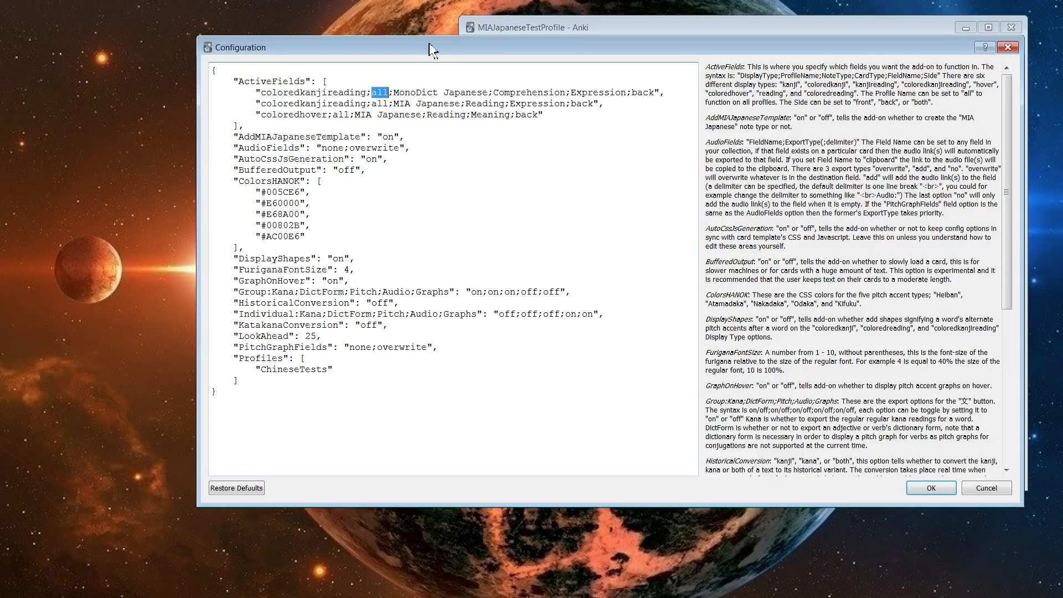
# Replace ChineseTests with "all" in Profiles, review the ActiveFields and Profiles entries, and save the configuration.
pyautogui.click(477, 169)
pyautogui.moveTo(330, 369); pyautogui.dragTo(261, 369)
pyautogui.write('all')
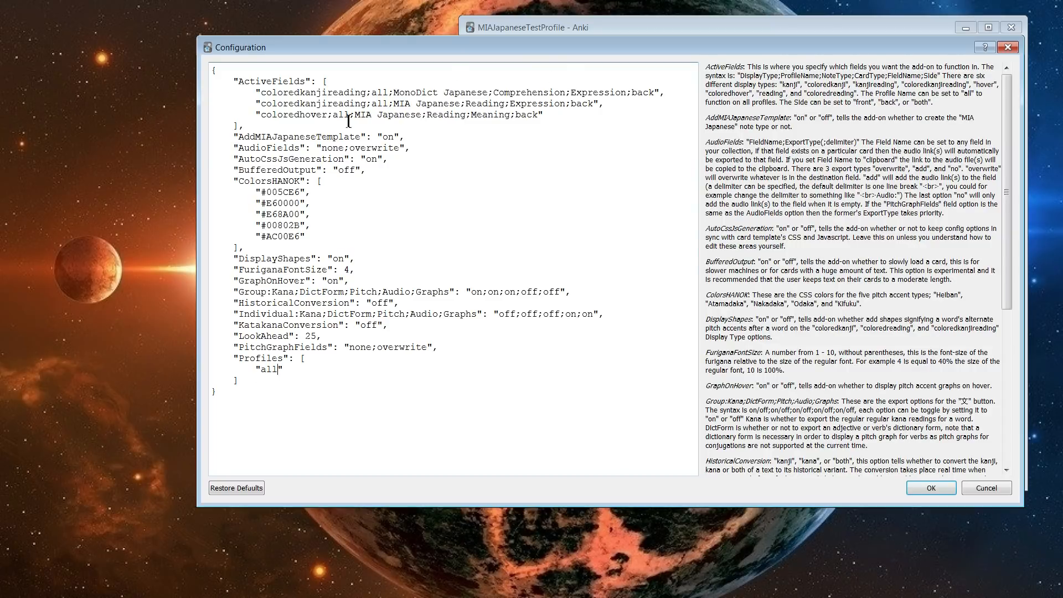
pyautogui.moveTo(276, 95); pyautogui.dragTo(527, 106)
pyautogui.click(527, 106)
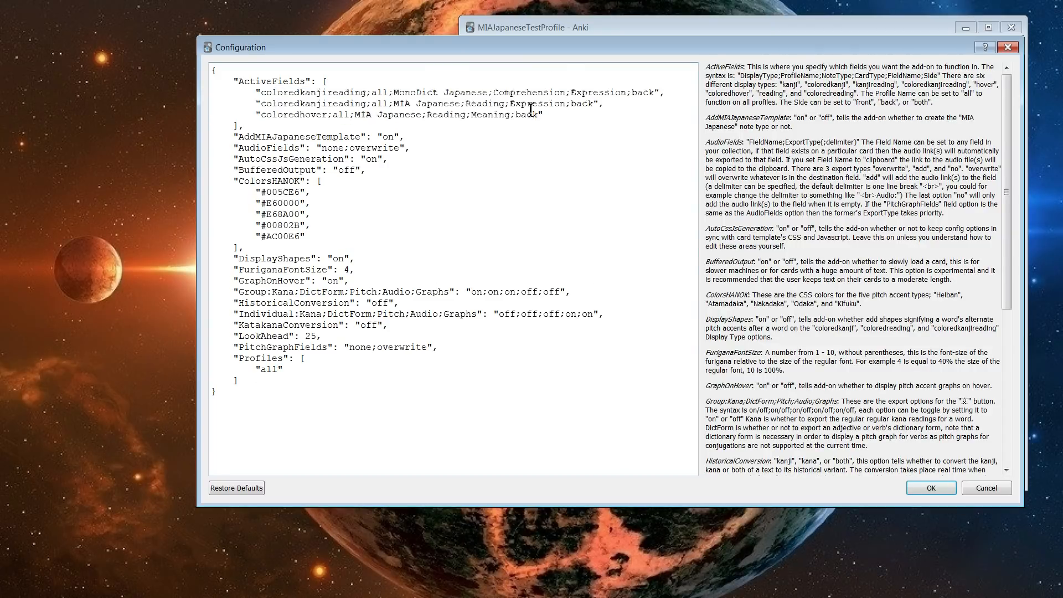
pyautogui.moveTo(255, 370); pyautogui.dragTo(294, 373)
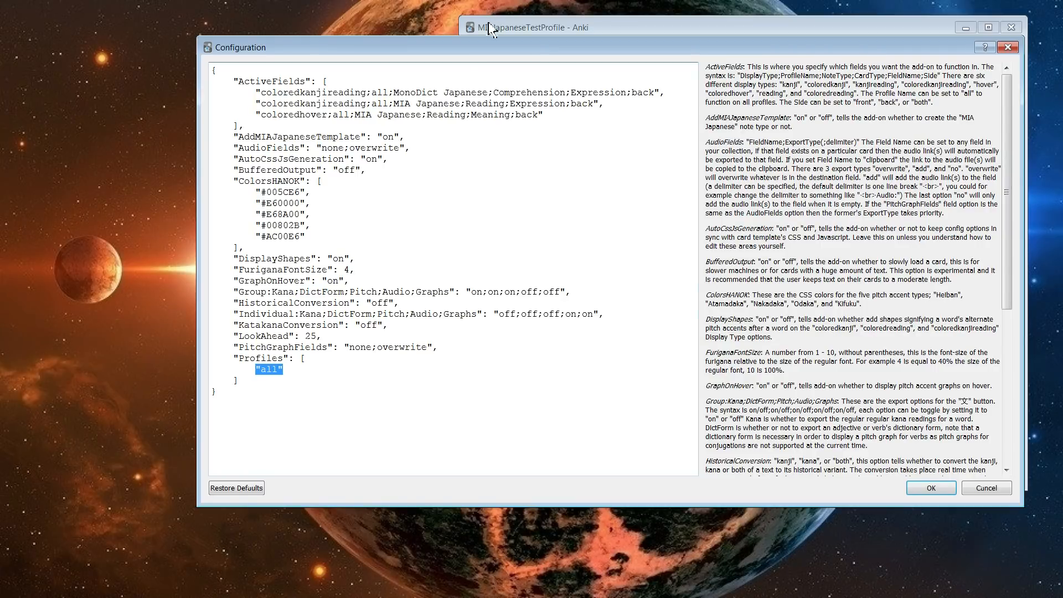
pyautogui.click(250, 345)
pyautogui.moveTo(224, 360); pyautogui.dragTo(269, 382)
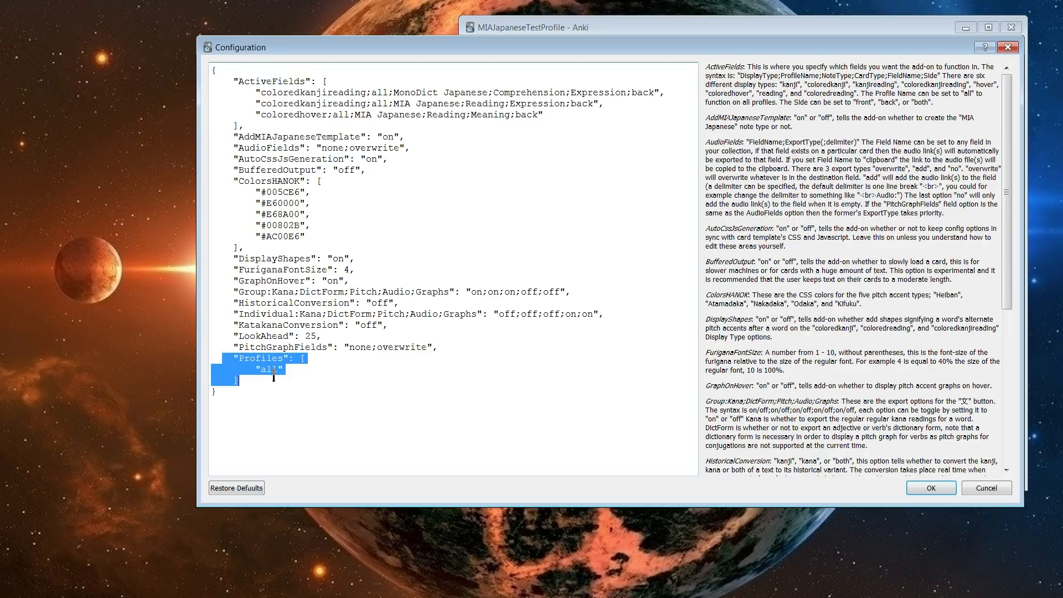
pyautogui.click(276, 366)
pyautogui.click(930, 489)
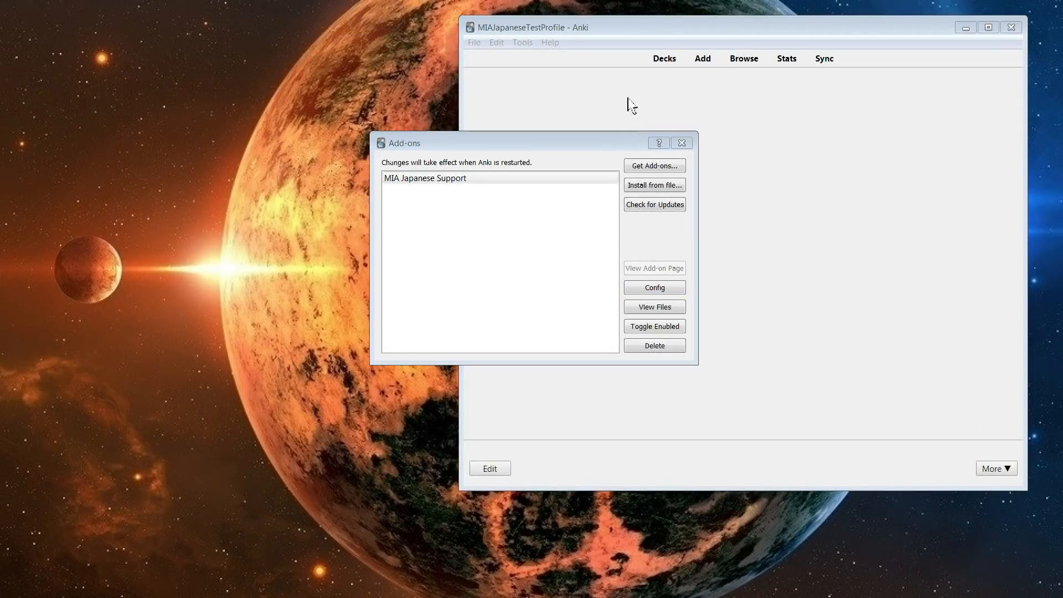
# Close the add-ons list, reopen MIA Japanese Support's configuration, and review the AutoCssJsGeneration setting.
pyautogui.click(681, 143)
pyautogui.click(523, 46)
pyautogui.click(540, 136)
pyautogui.click(449, 180)
pyautogui.click(653, 288)
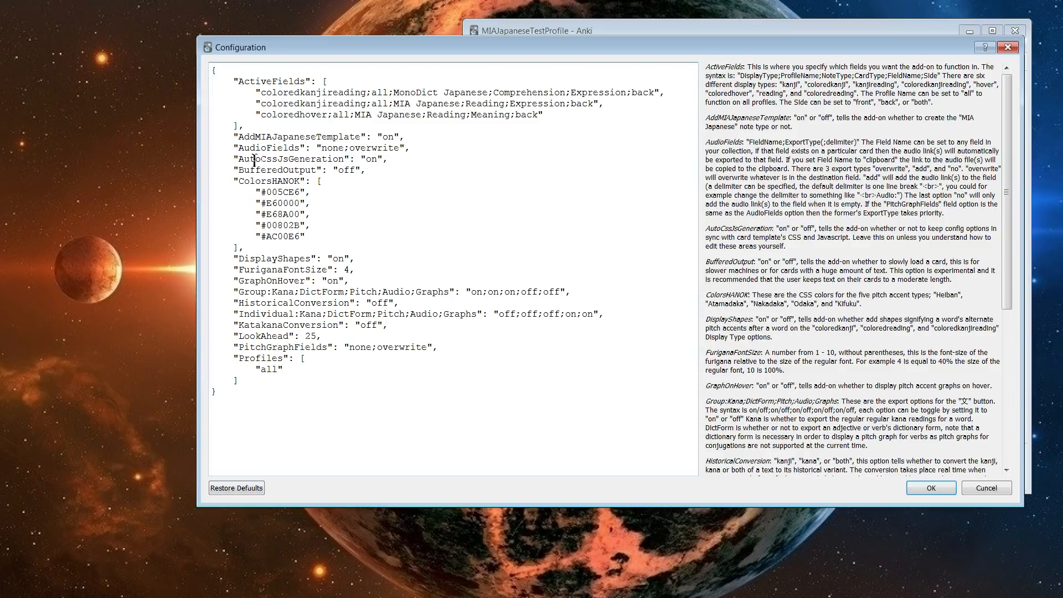
pyautogui.doubleClick(370, 161)
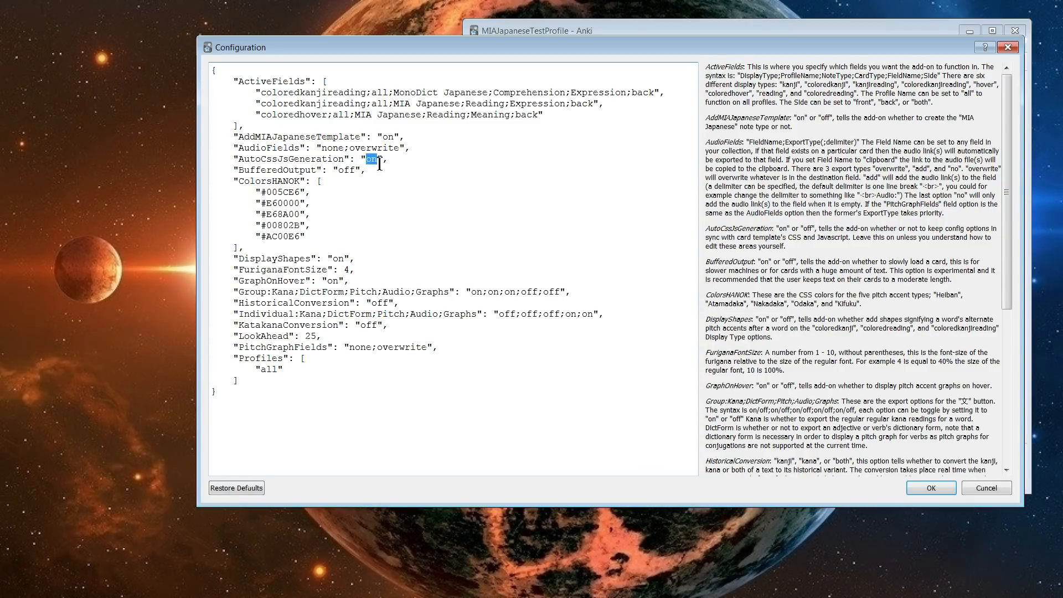
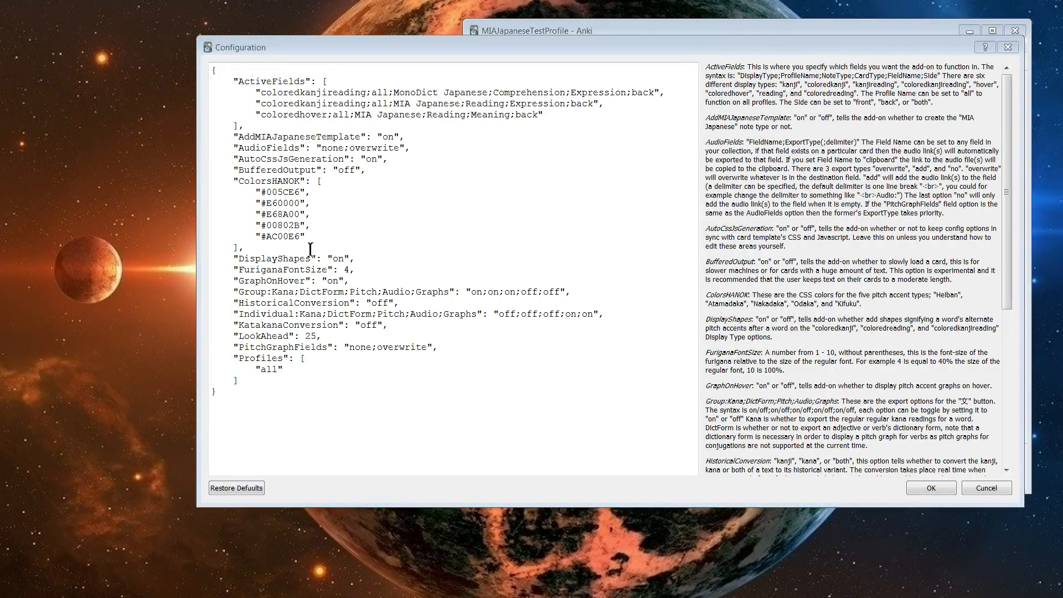
# Examine the Group:Kana;DictForm;Pitch;Audio;Graphs setting and read its explanation in the configuration's option descriptions.
pyautogui.click(245, 292)
pyautogui.moveTo(240, 298); pyautogui.dragTo(456, 292)
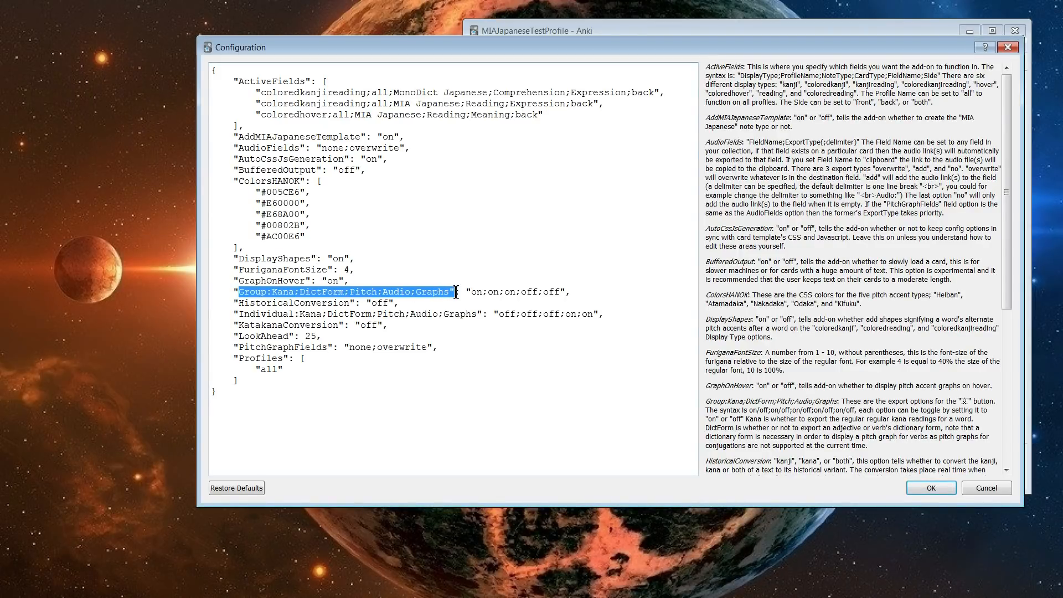
pyautogui.moveTo(433, 291); pyautogui.dragTo(338, 289)
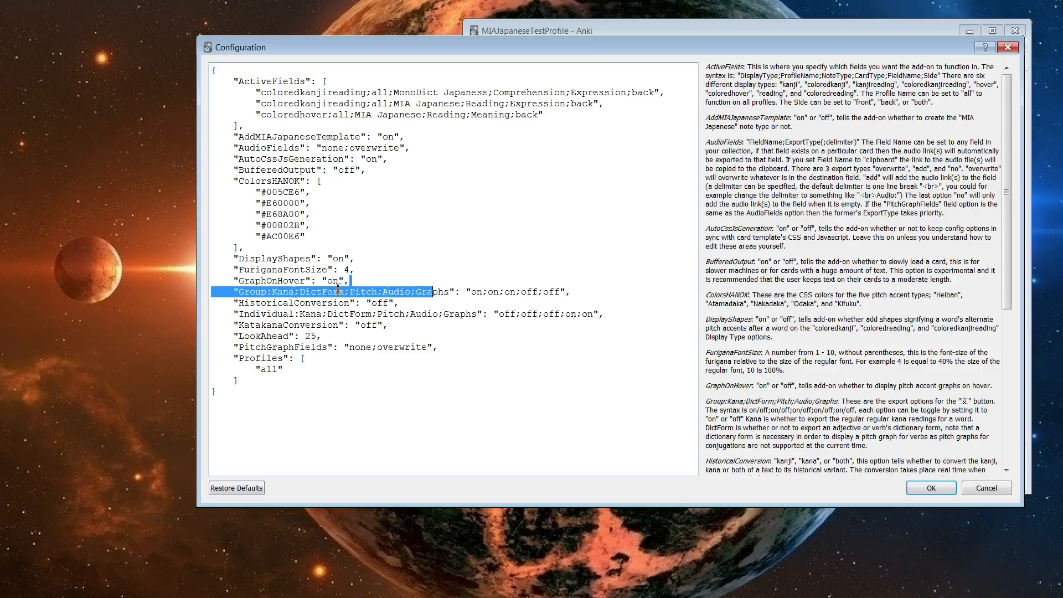
pyautogui.click(279, 295)
pyautogui.moveTo(267, 292); pyautogui.dragTo(240, 297)
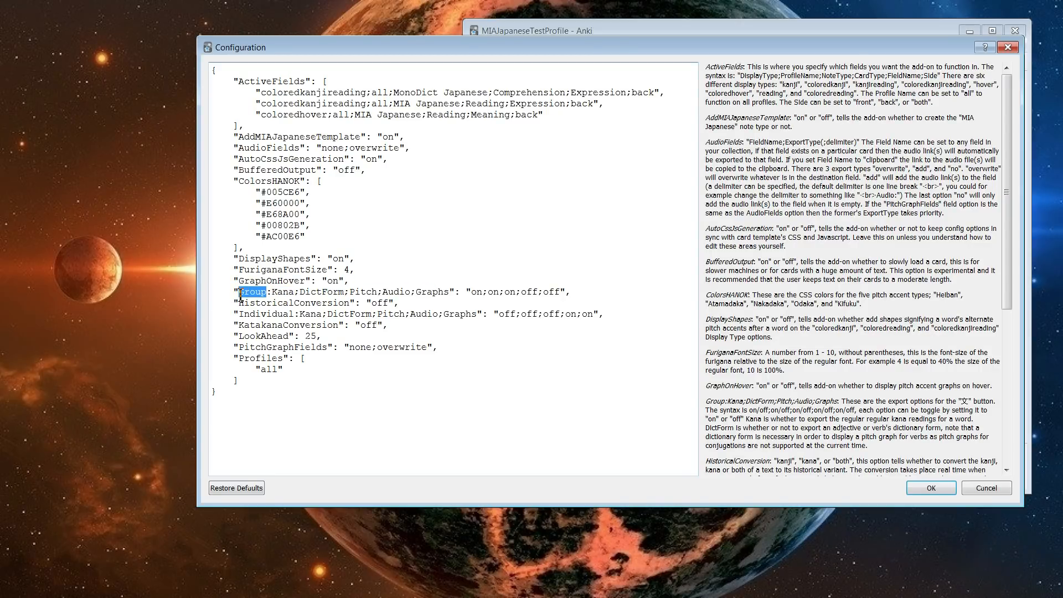
pyautogui.click(267, 292)
pyautogui.moveTo(268, 295); pyautogui.dragTo(239, 299)
pyautogui.scroll(-4, 775, 324)
pyautogui.scroll(-1, 782, 332)
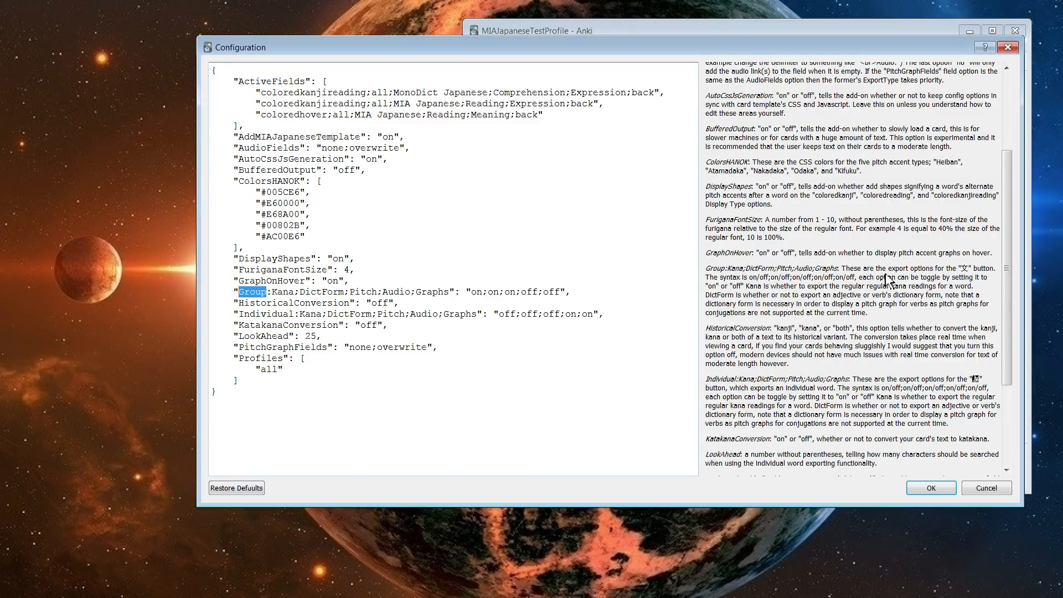
pyautogui.click(809, 276)
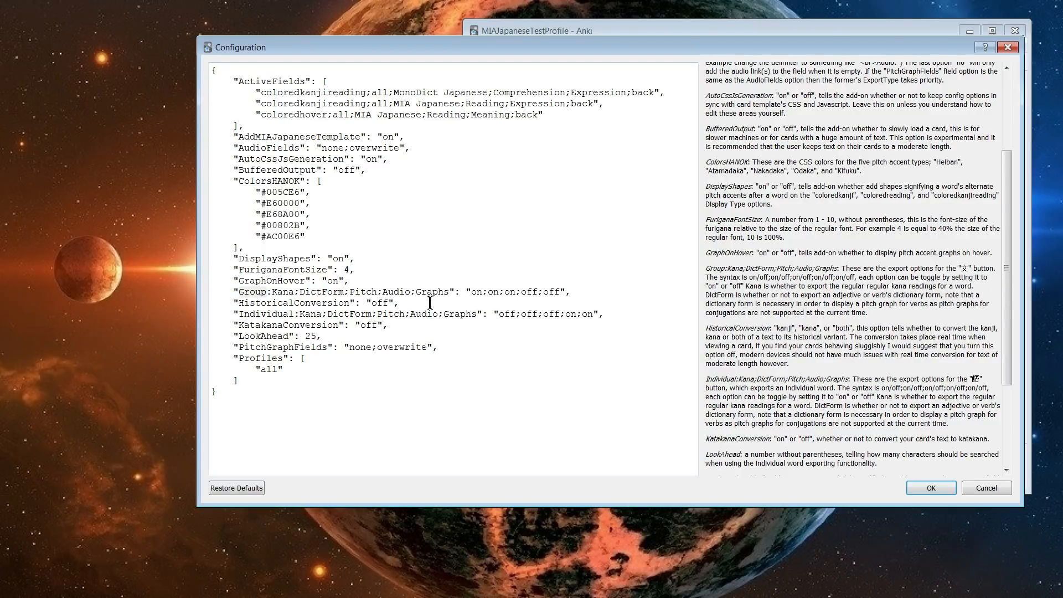
# Set DictForm and Pitch to off in the Group export options, save the configuration, and close the add-ons list.
pyautogui.click(480, 296)
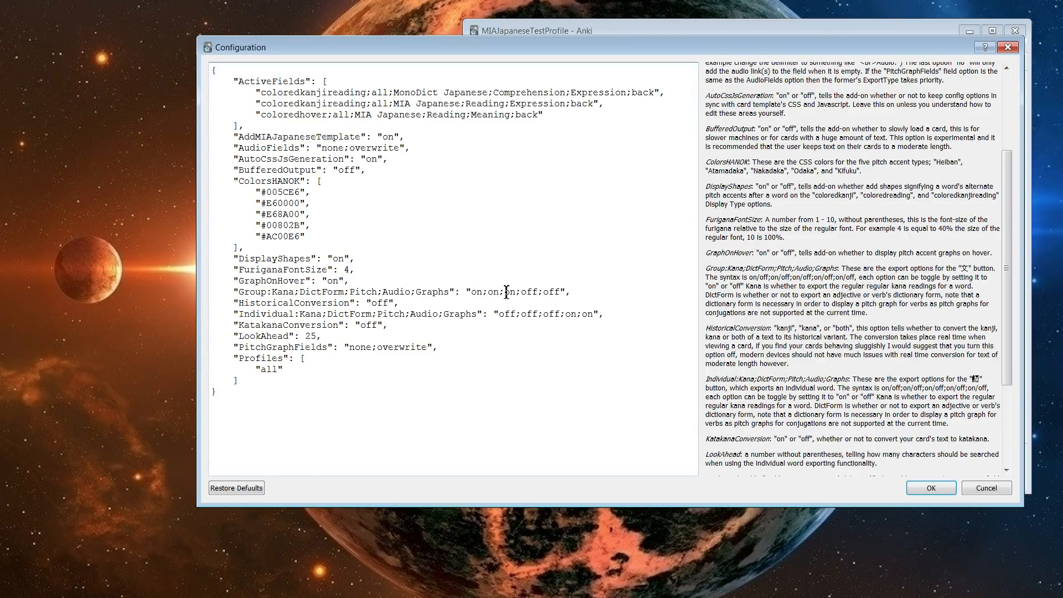
pyautogui.write('ff')
pyautogui.doubleClick(522, 296)
pyautogui.write('off')
pyautogui.click(918, 494)
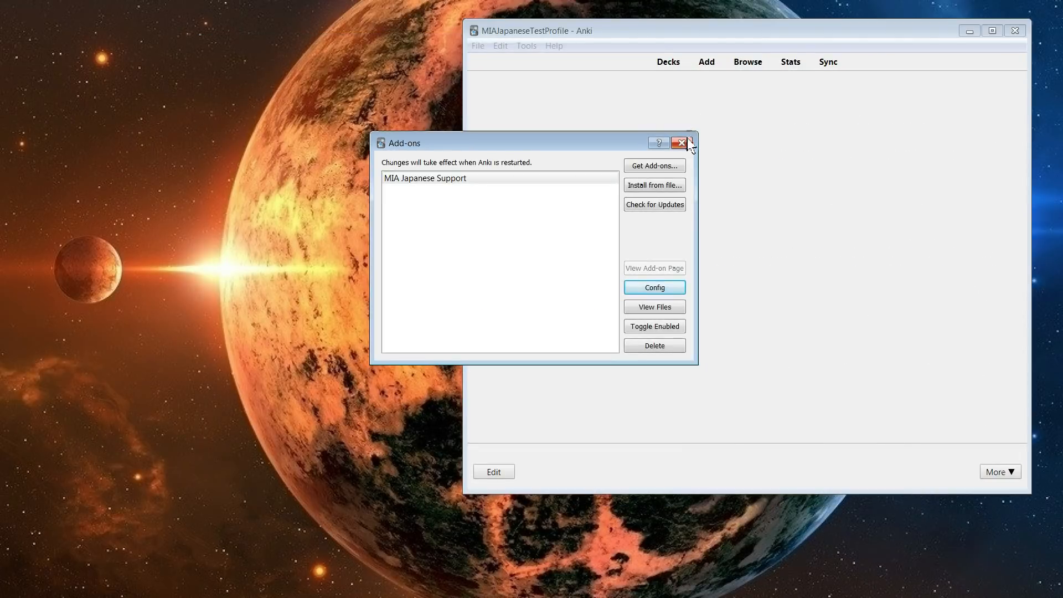
pyautogui.click(682, 143)
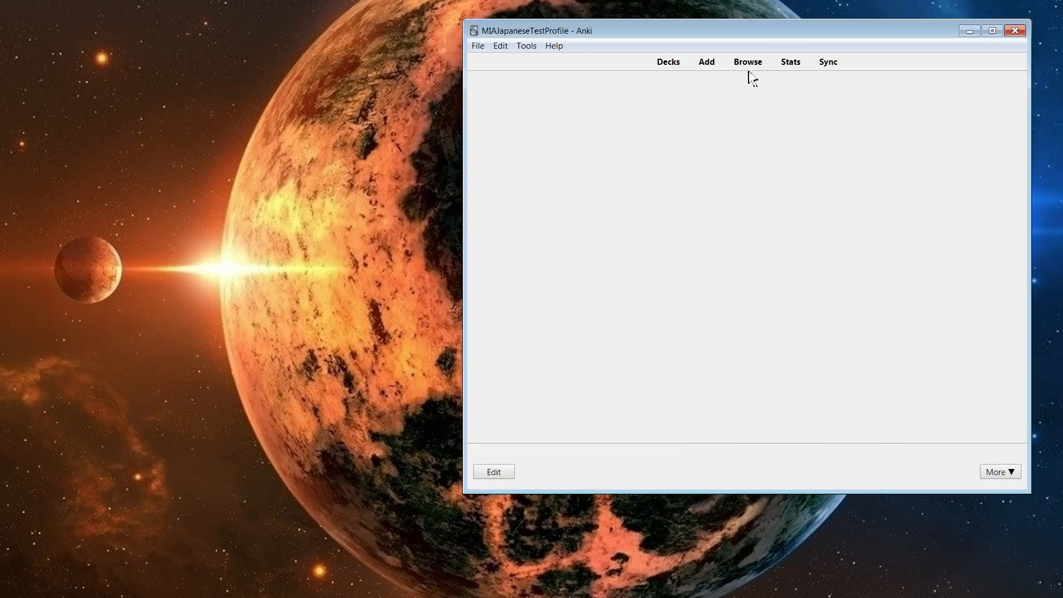
# Filter the card browser to the MonoDict Japanese note type, select the 何だか card, and enlarge the window and its field editor.
pyautogui.click(751, 67)
pyautogui.click(105, 237)
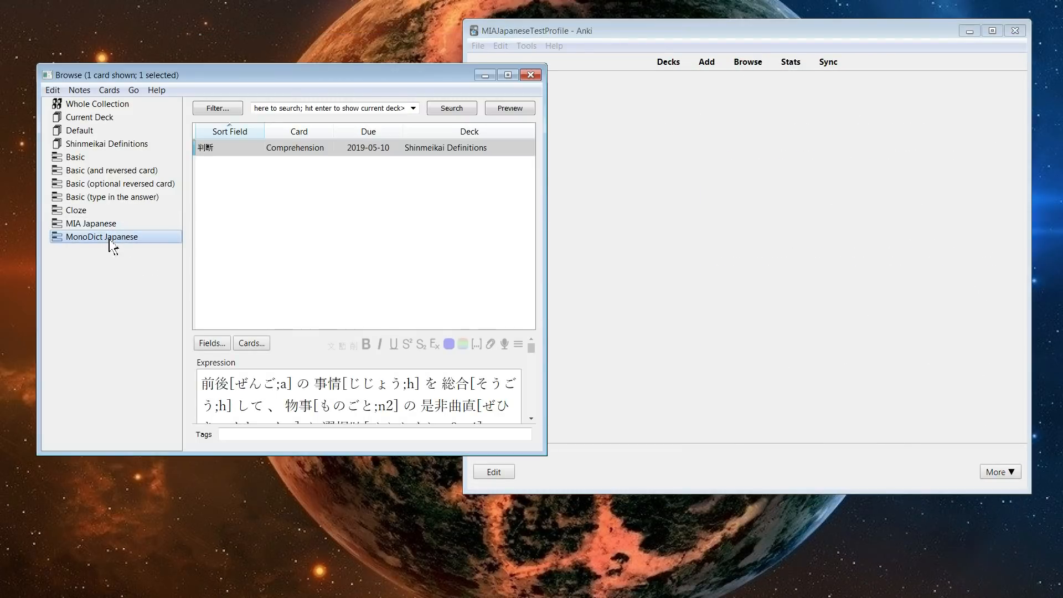
pyautogui.click(304, 263)
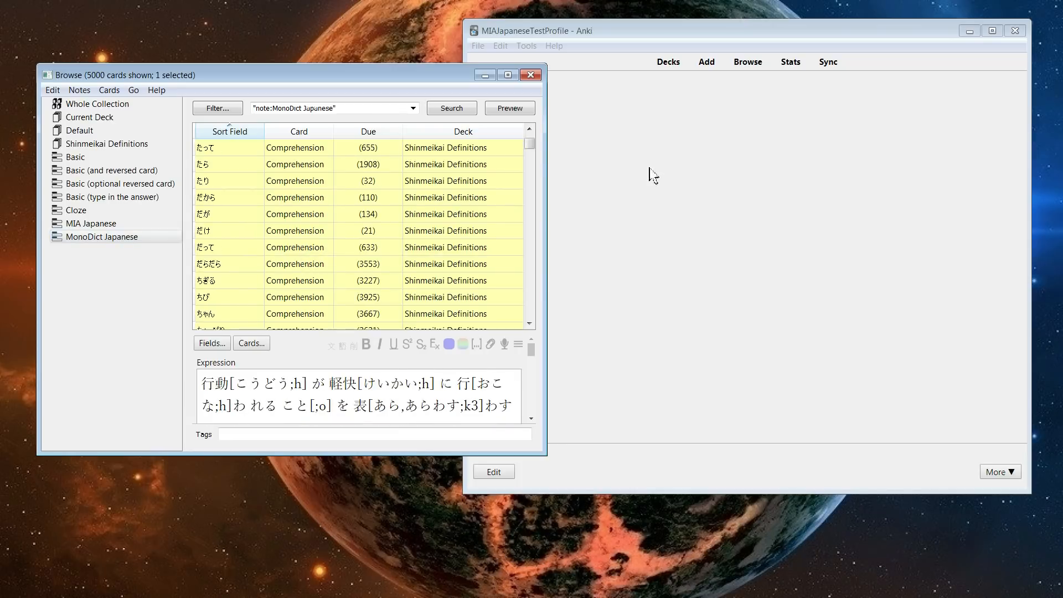
pyautogui.moveTo(530, 144); pyautogui.dragTo(530, 170)
pyautogui.click(372, 251)
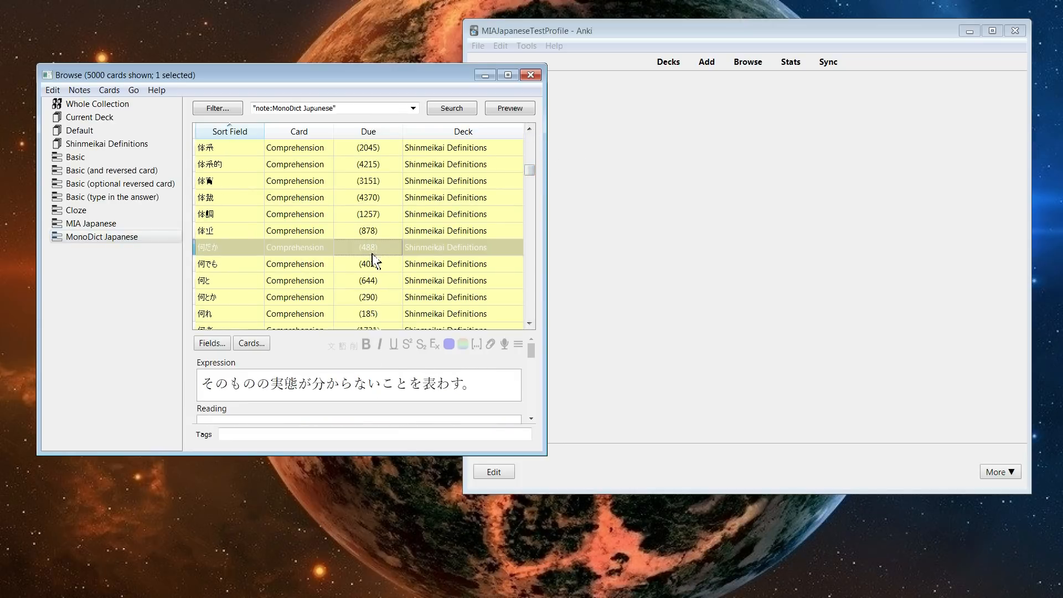
pyautogui.moveTo(441, 75); pyautogui.dragTo(434, 12)
pyautogui.moveTo(542, 388); pyautogui.dragTo(782, 517)
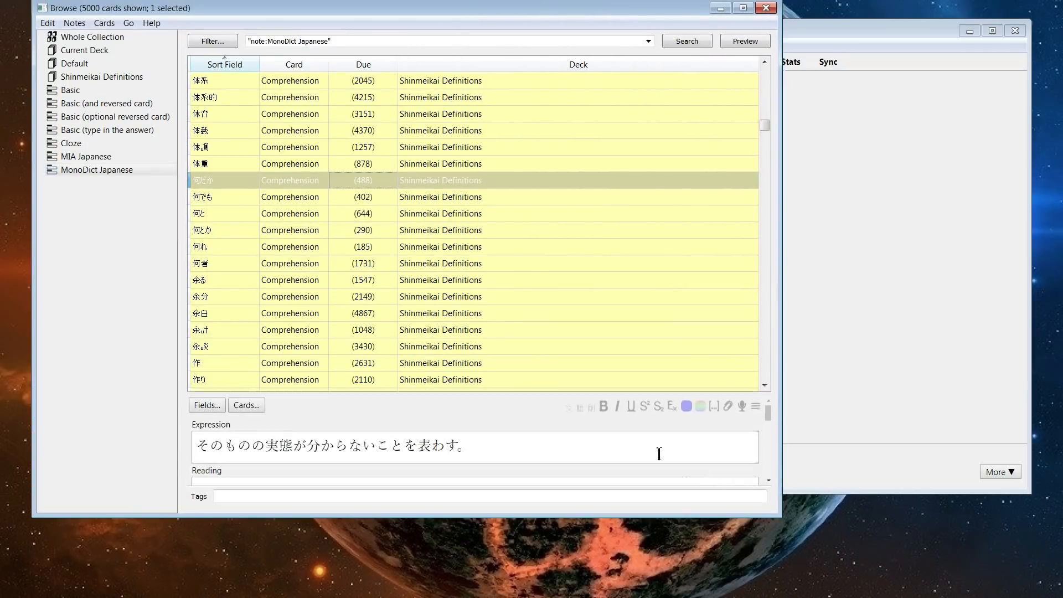
pyautogui.moveTo(566, 396); pyautogui.dragTo(583, 236)
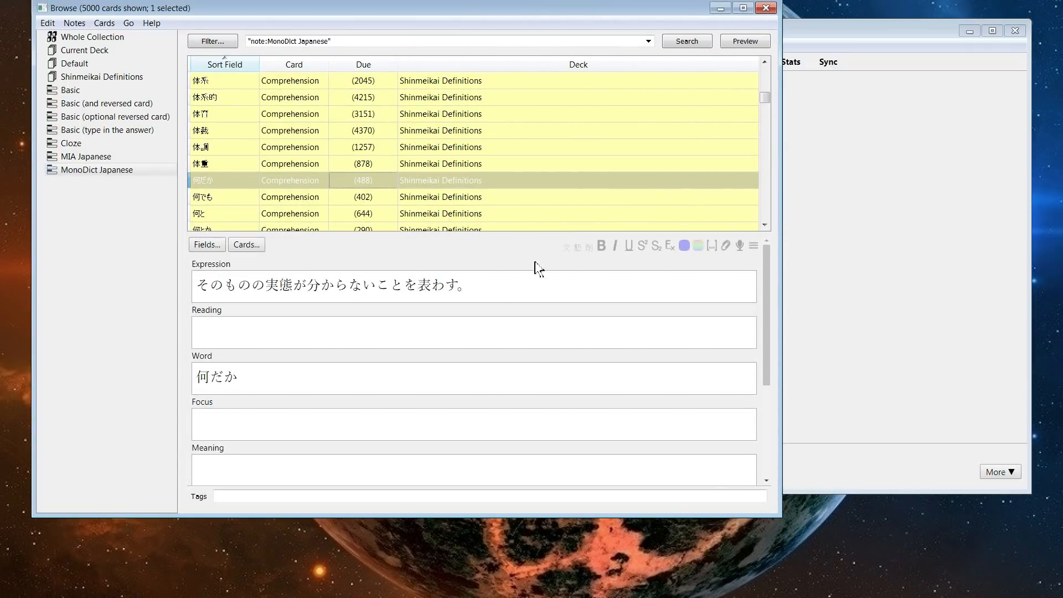
# Generate group readings for the 何だか card's Expression sentence, review the bracketed kana, and close the card browser.
pyautogui.click(515, 294)
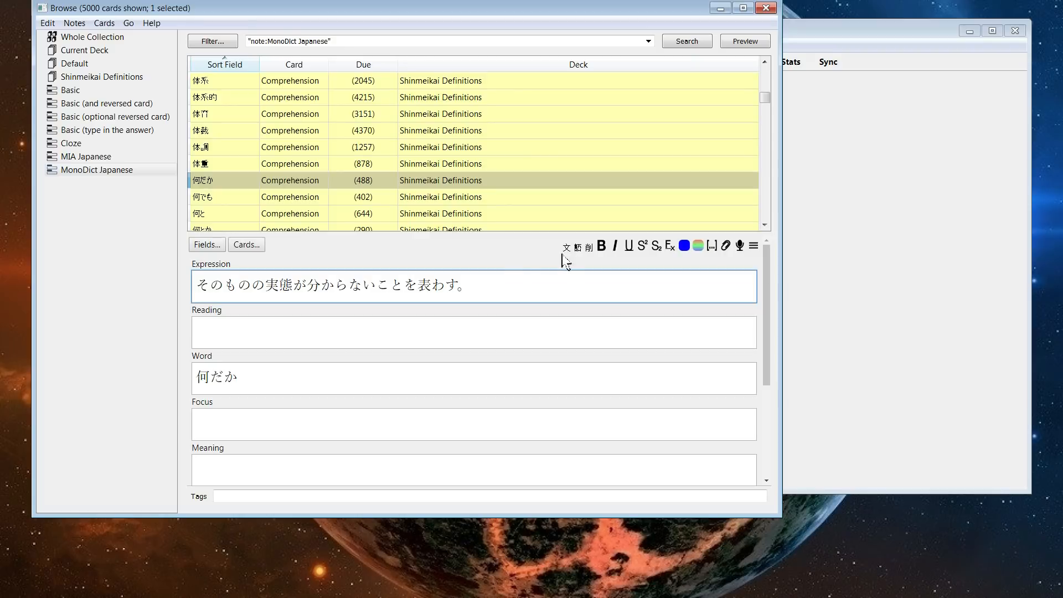
pyautogui.press('F2')
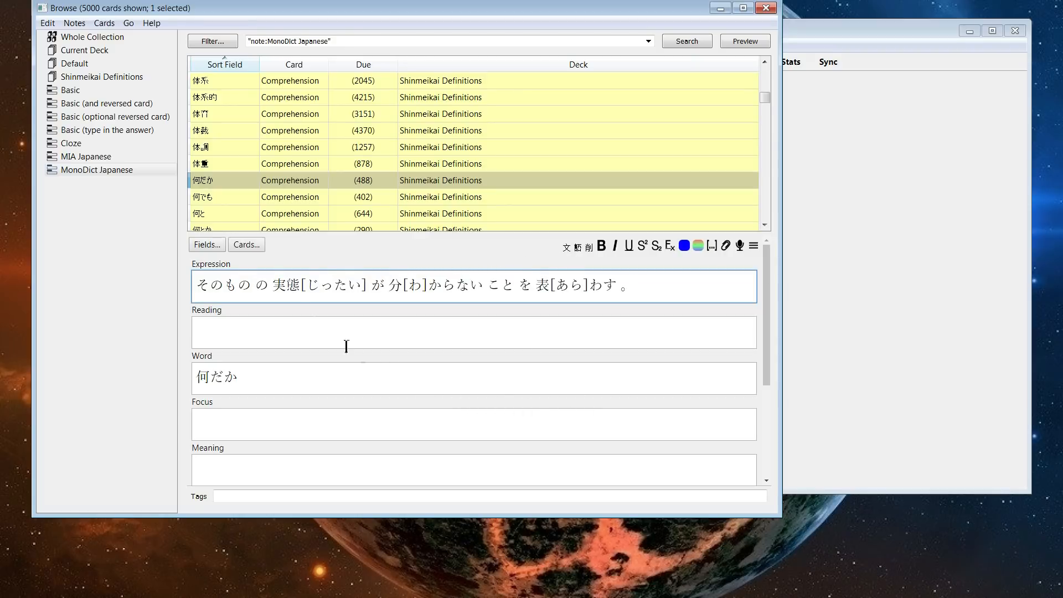
pyautogui.moveTo(417, 287); pyautogui.dragTo(570, 285)
pyautogui.click(592, 284)
pyautogui.moveTo(681, 14); pyautogui.dragTo(684, 32)
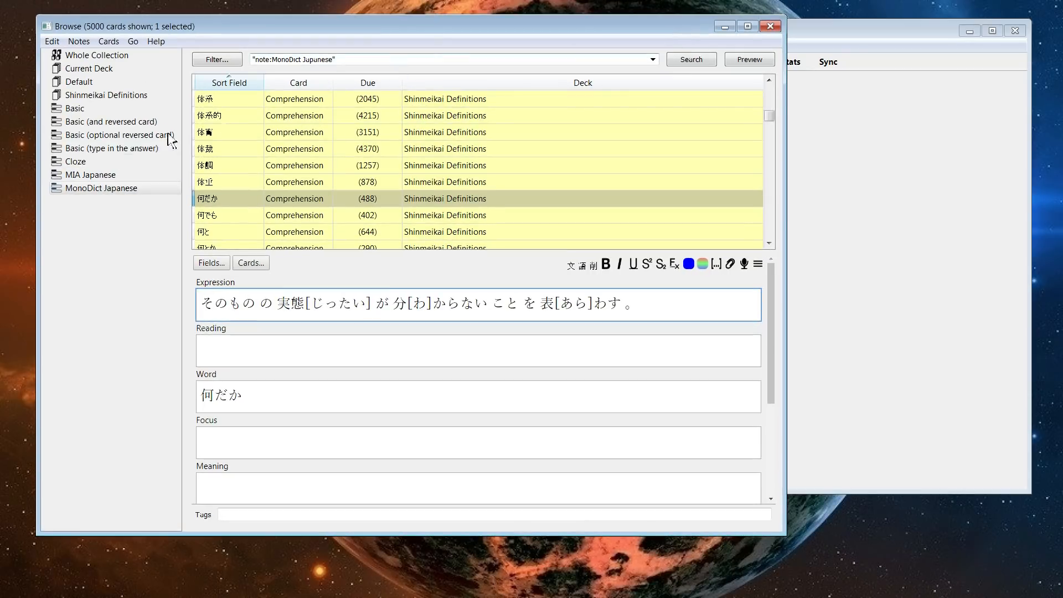
pyautogui.click(770, 26)
# Set the MonoDict Japanese Expression entry's side to both in MIA Japanese Support's ActiveFields, save the configuration, and close the add-ons list.
pyautogui.click(526, 46)
pyautogui.moveTo(501, 45)
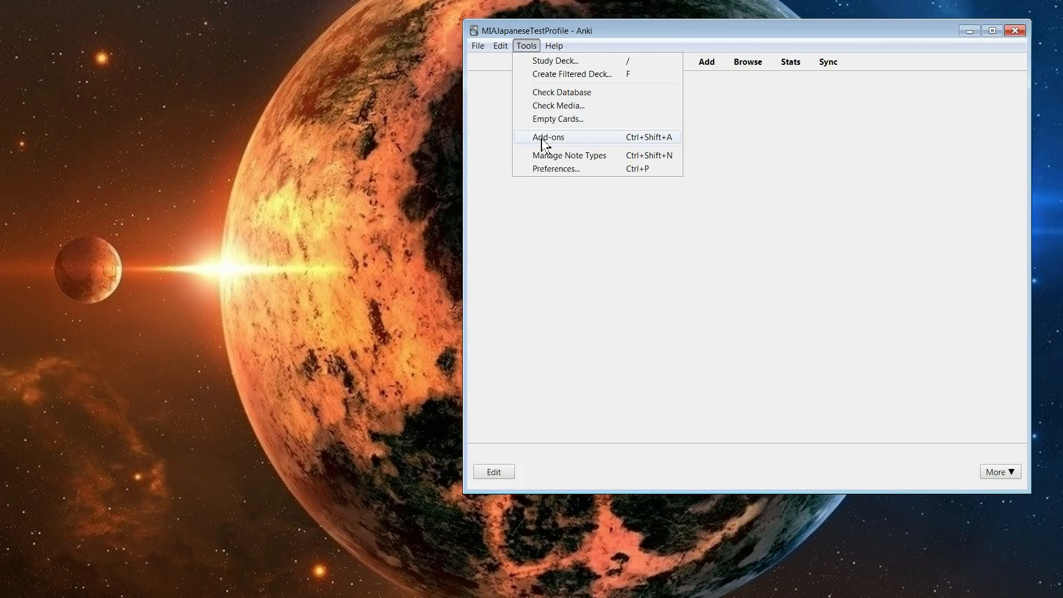
pyautogui.click(545, 139)
pyautogui.click(517, 179)
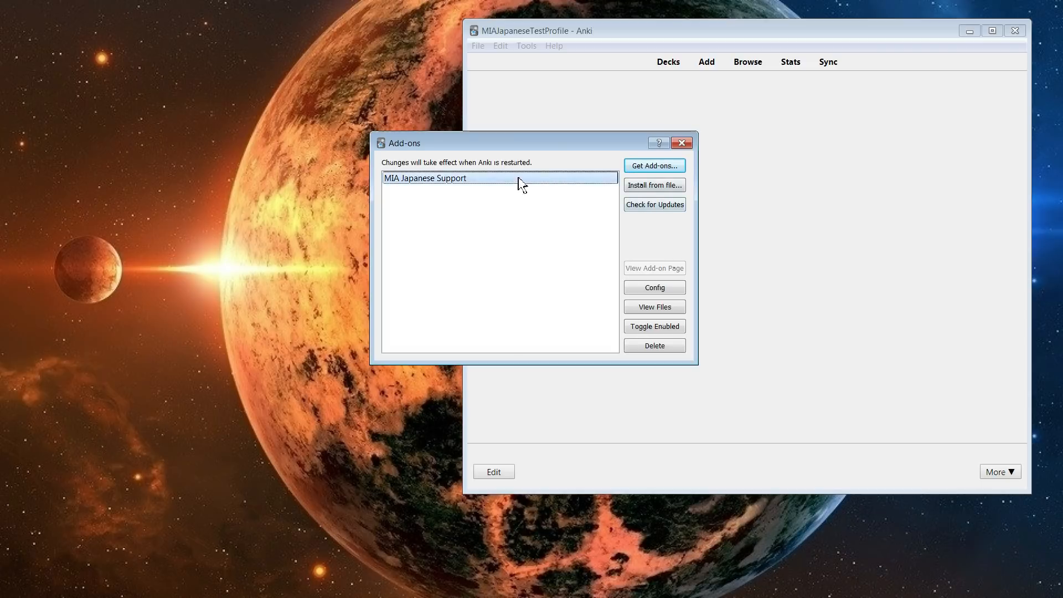
pyautogui.click(659, 289)
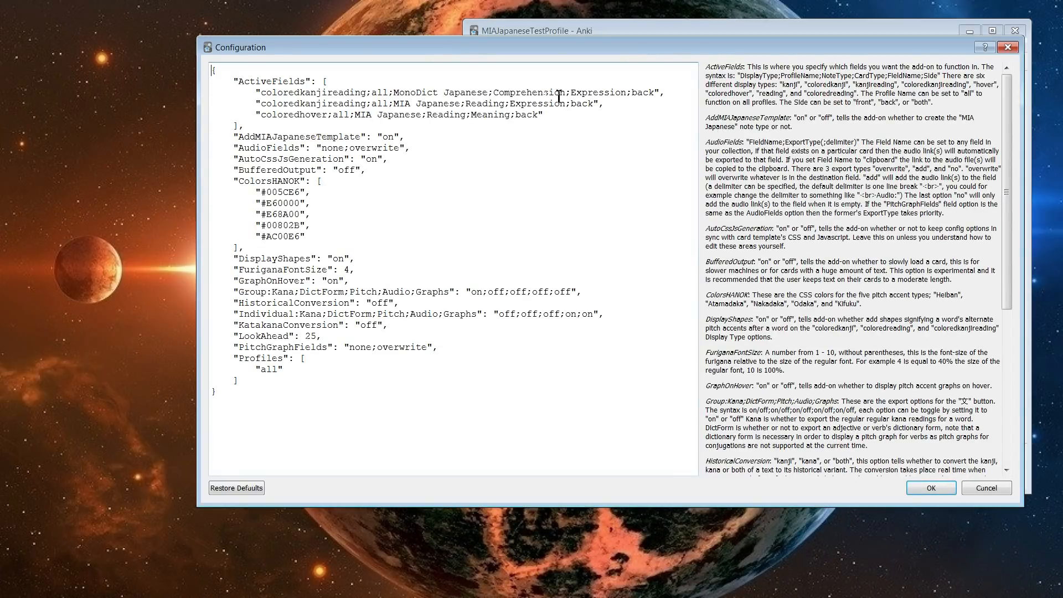
pyautogui.moveTo(634, 97); pyautogui.dragTo(658, 96)
pyautogui.write('oth')
pyautogui.click(924, 486)
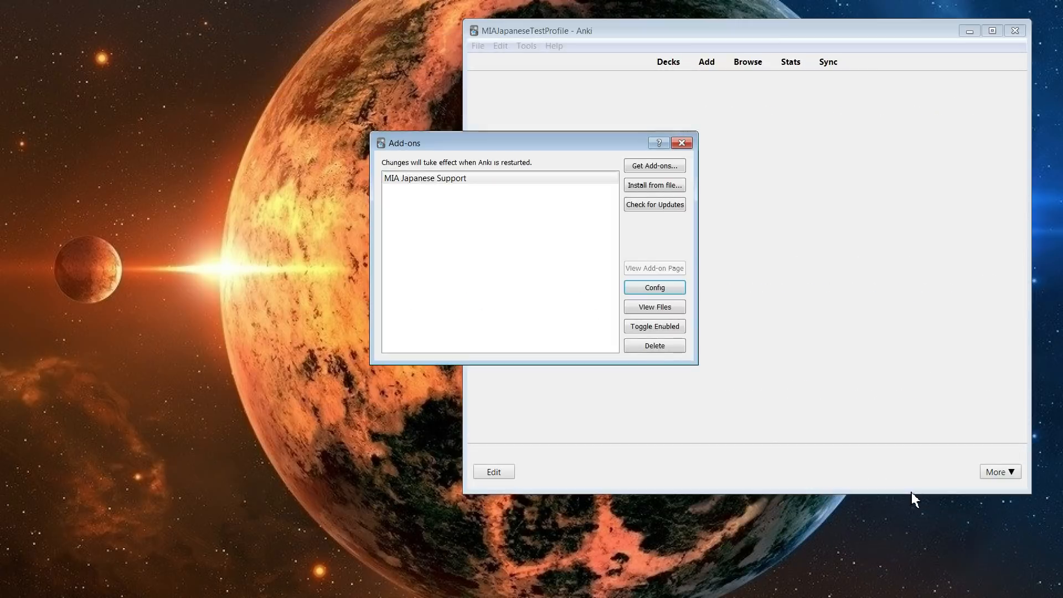
pyautogui.click(682, 143)
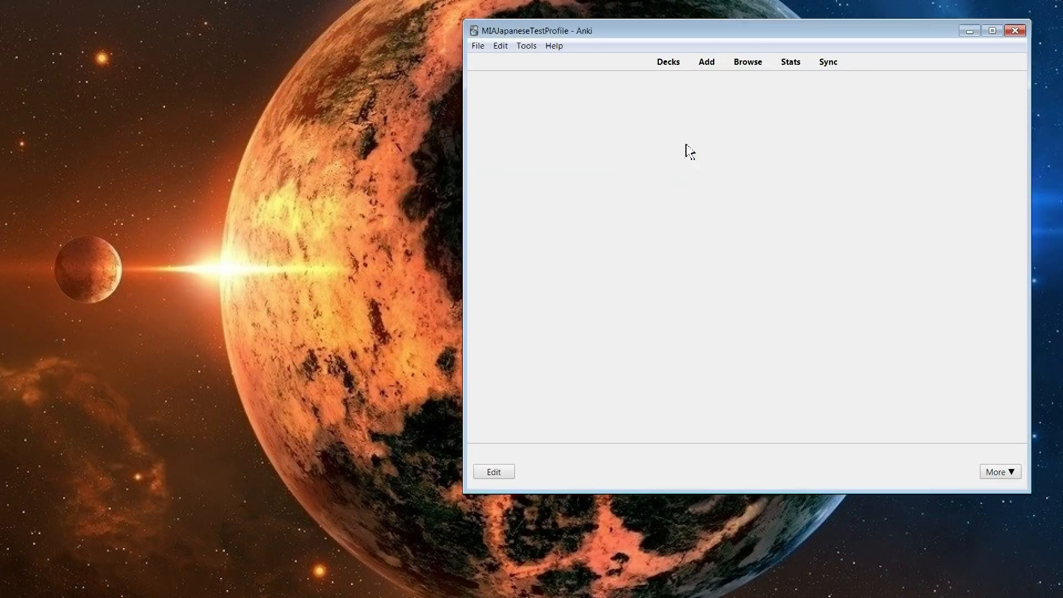
# Reopen the card browser, filter it to the MonoDict Japanese note type, and reverse the Sort Field order.
pyautogui.click(748, 62)
pyautogui.click(133, 189)
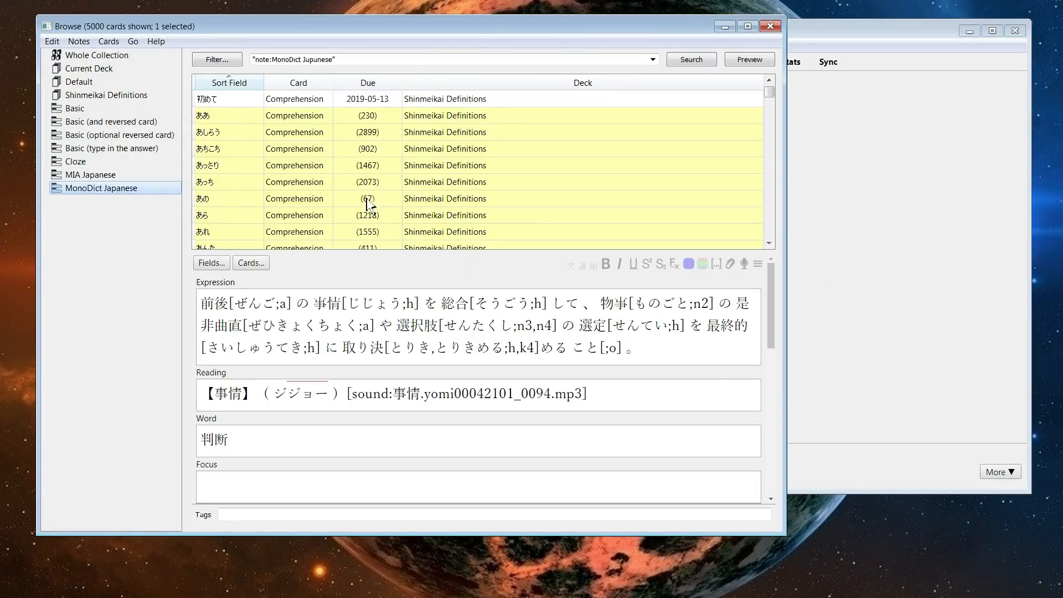
pyautogui.moveTo(761, 95); pyautogui.dragTo(775, 191)
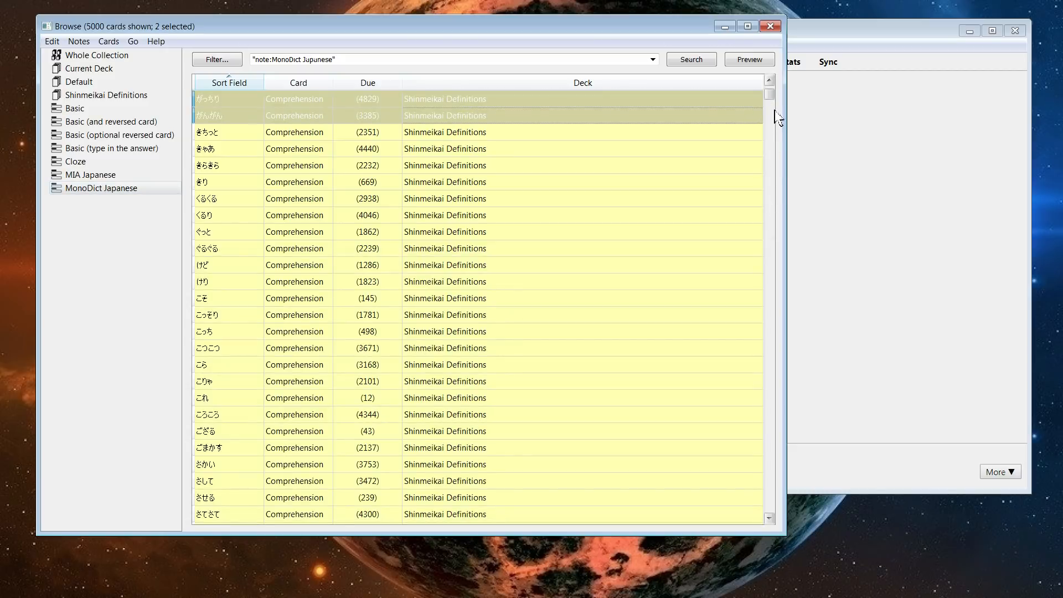
pyautogui.scroll(8, 624, 102)
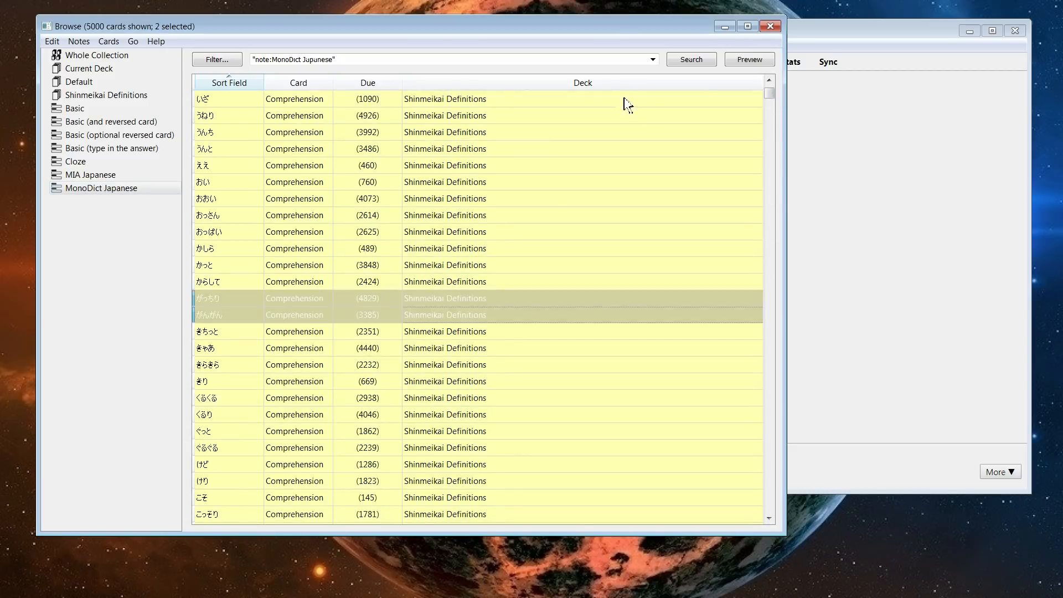
pyautogui.click(231, 85)
pyautogui.click(232, 133)
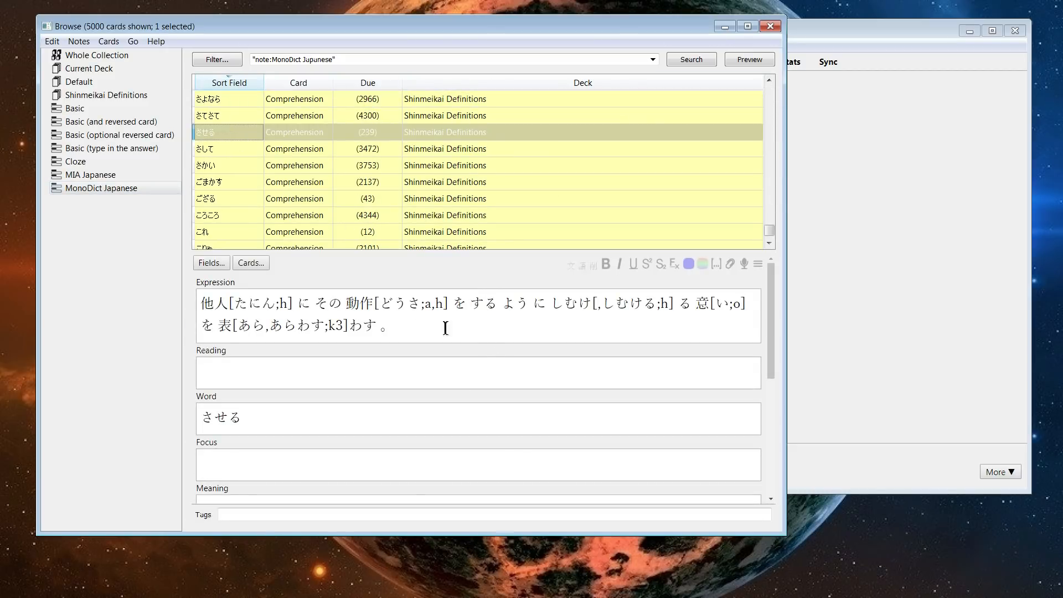
# Look through the reversed card list for a card whose Expression has no readings, and select the 鰹節 card.
pyautogui.click(197, 165)
pyautogui.scroll(-5, 224, 206)
pyautogui.click(218, 195)
pyautogui.scroll(-15, 218, 202)
pyautogui.click(224, 200)
pyautogui.scroll(-1, 222, 206)
pyautogui.scroll(20, 308, 185)
pyautogui.moveTo(770, 231); pyautogui.dragTo(771, 91)
pyautogui.click(235, 118)
pyautogui.scroll(-3, 252, 191)
pyautogui.click(247, 166)
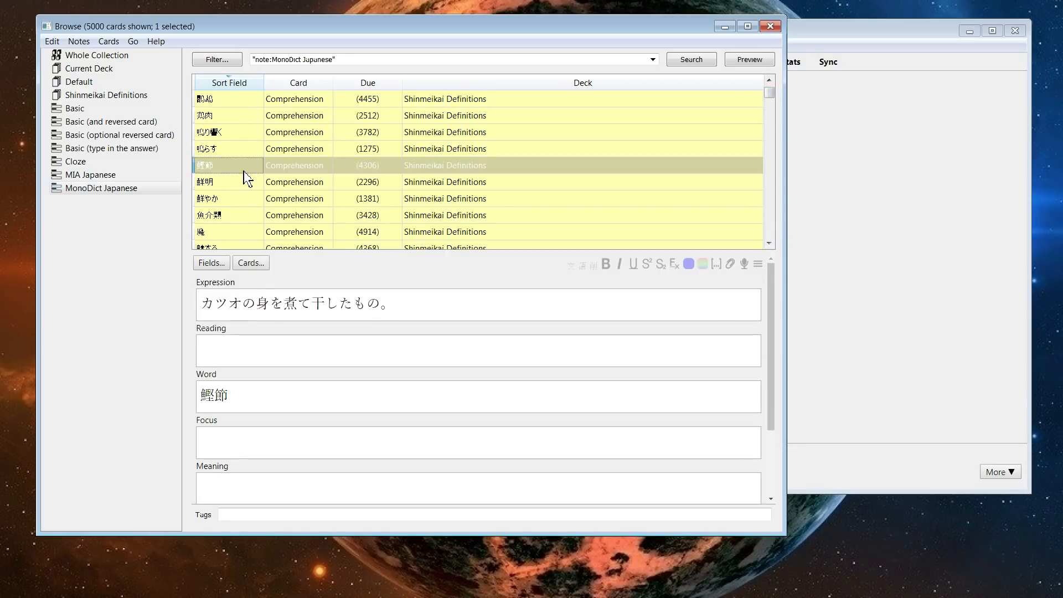
# Generate group readings for the 鰹節 card's Expression sentence and preview the card beside the field editor.
pyautogui.click(510, 299)
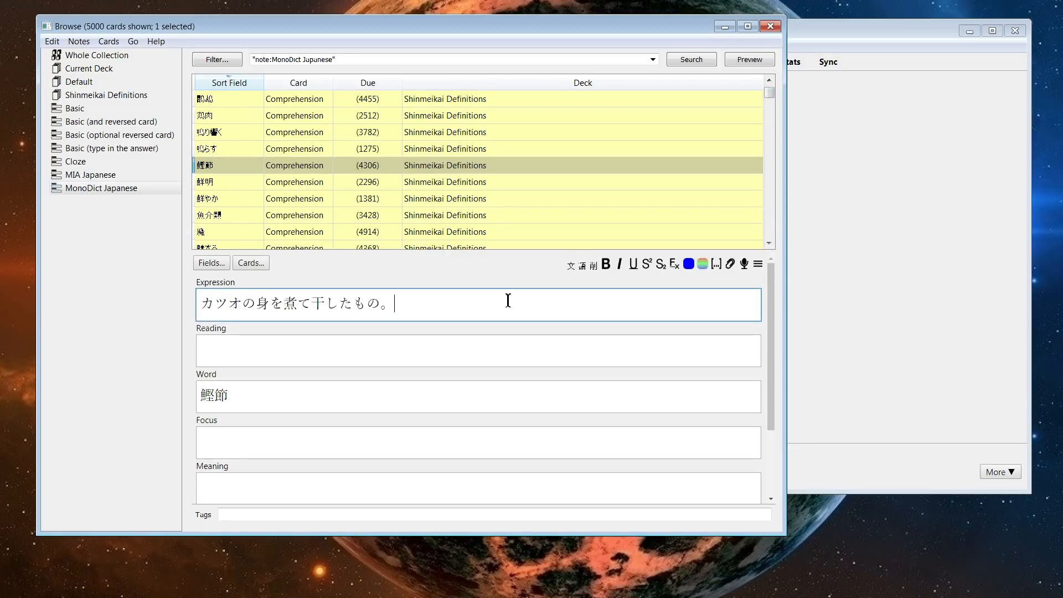
pyautogui.click(571, 266)
pyautogui.click(742, 63)
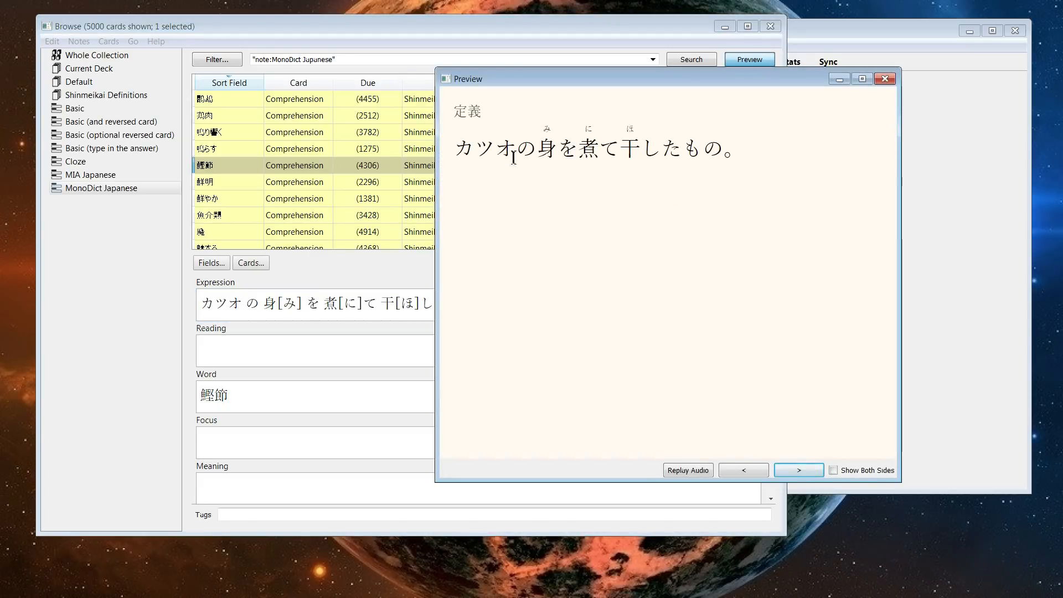
pyautogui.moveTo(779, 79); pyautogui.dragTo(887, 82)
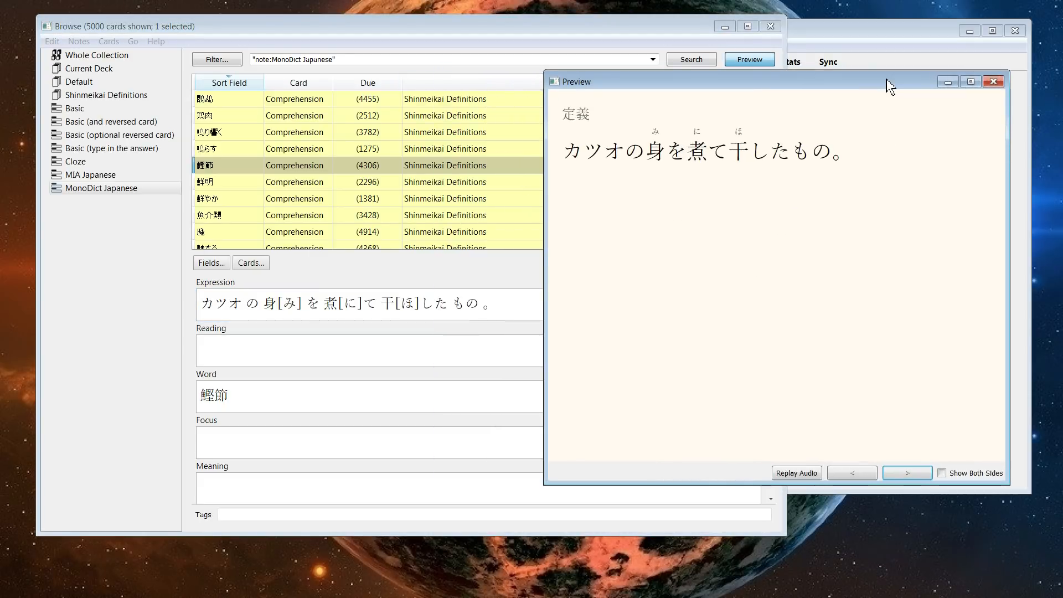
# Check the display type in the MonoDict Japanese card templates, and examine the kana readings on the 鰹節 card's preview.
pyautogui.click(517, 310)
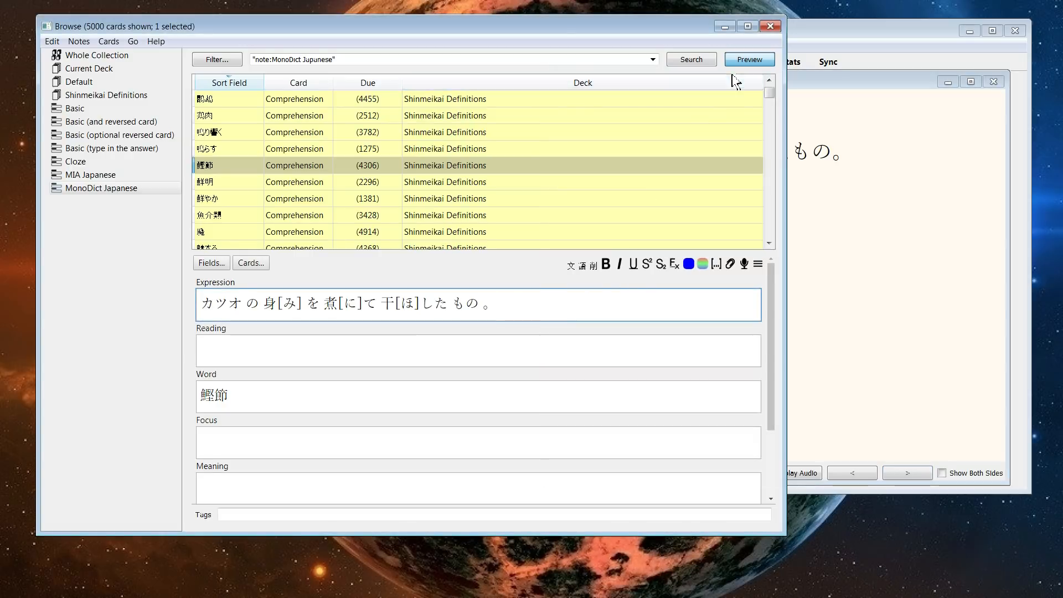
pyautogui.click(251, 263)
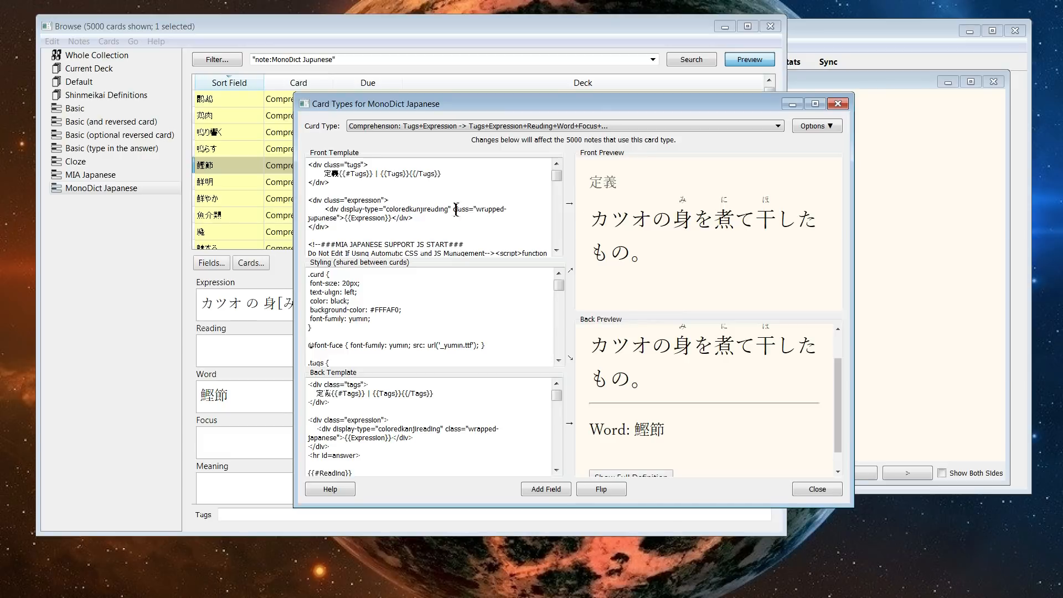
pyautogui.click(838, 103)
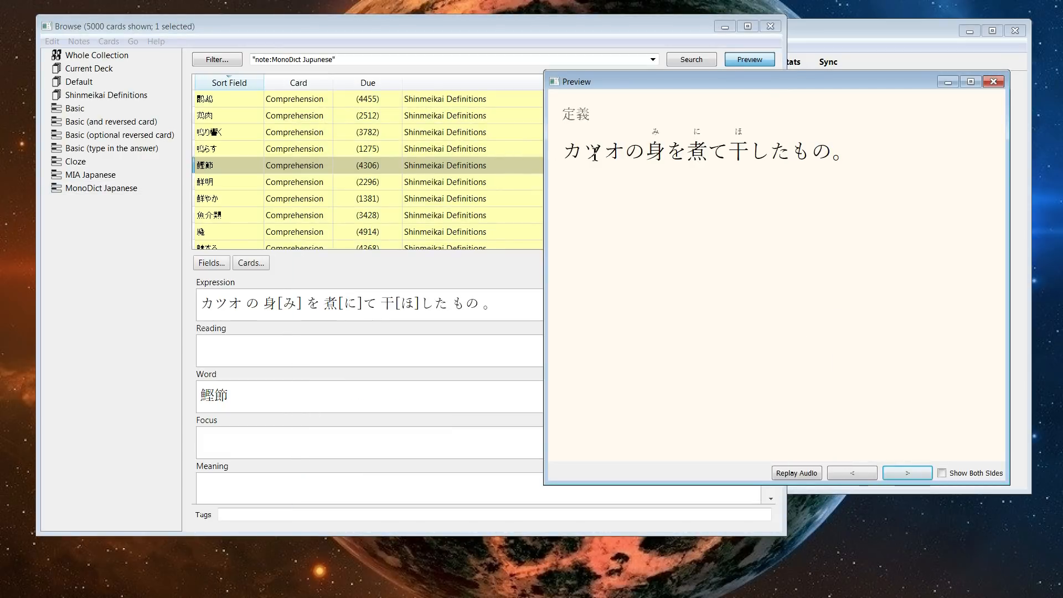
pyautogui.moveTo(650, 158); pyautogui.dragTo(880, 169)
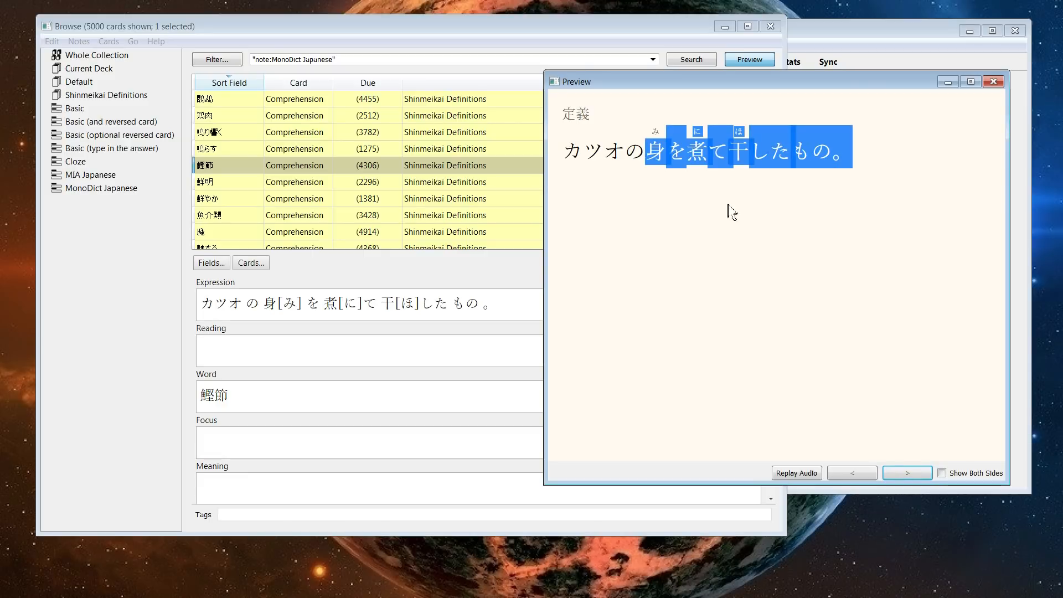
pyautogui.click(303, 347)
pyautogui.click(823, 178)
pyautogui.click(764, 143)
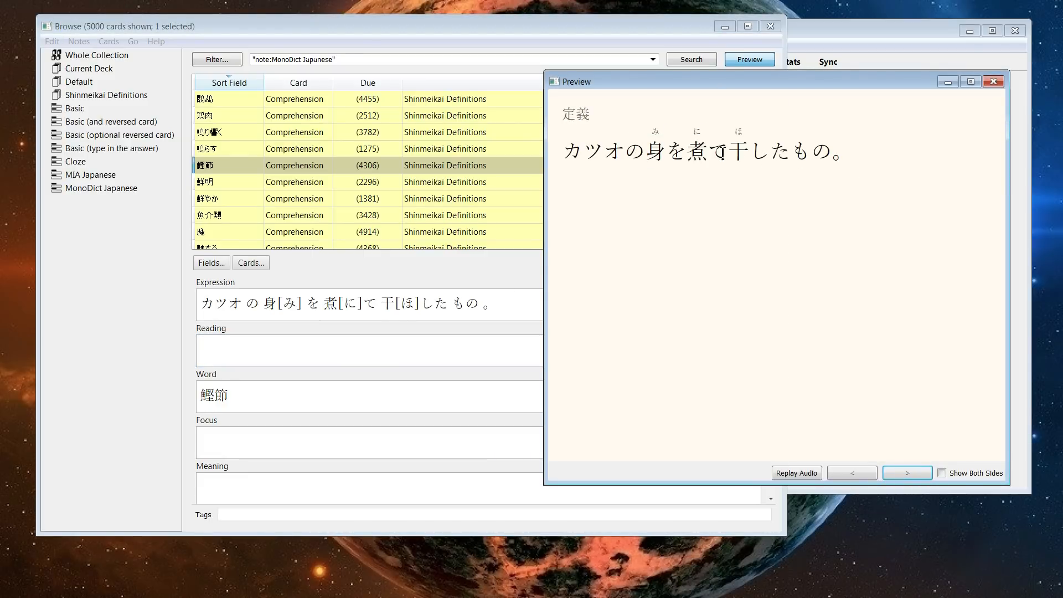
# Set DictForm to on in MIA Japanese Support's Group export options, save the configuration, and close the add-ons list.
pyautogui.click(825, 38)
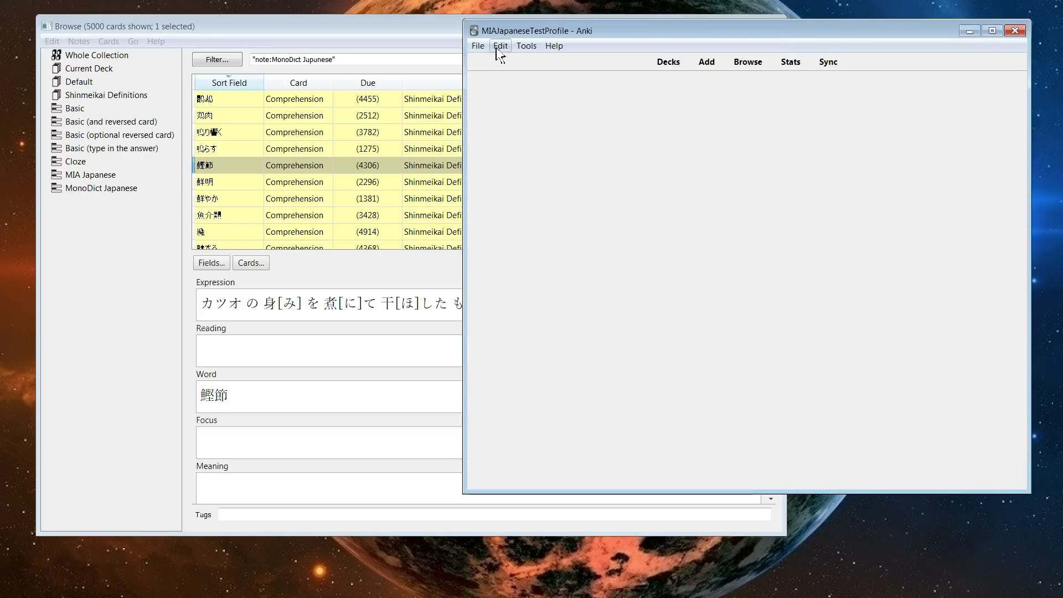
pyautogui.click(526, 46)
pyautogui.click(563, 137)
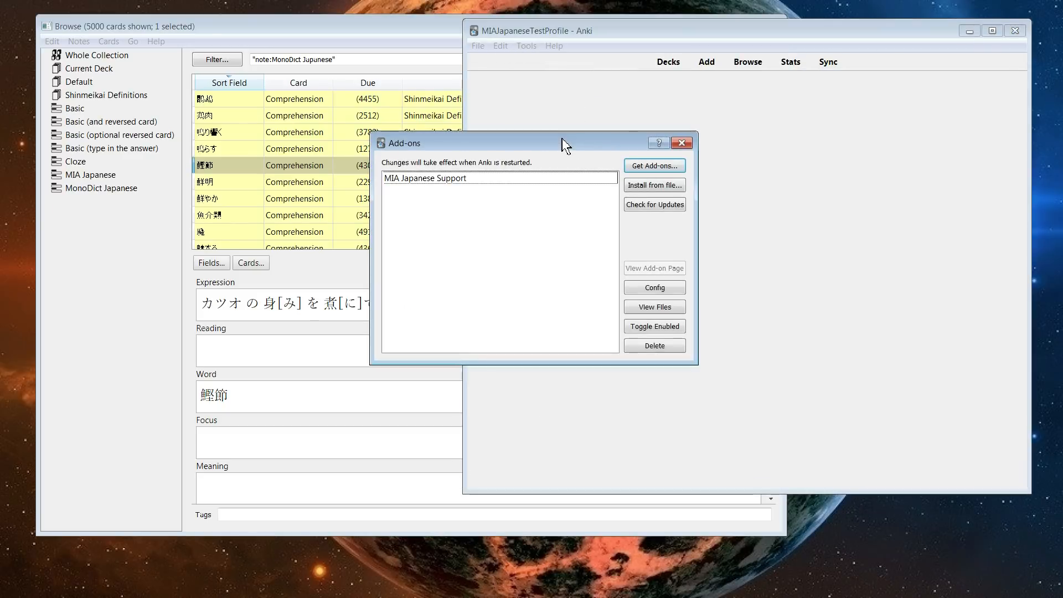
pyautogui.click(476, 178)
pyautogui.click(668, 289)
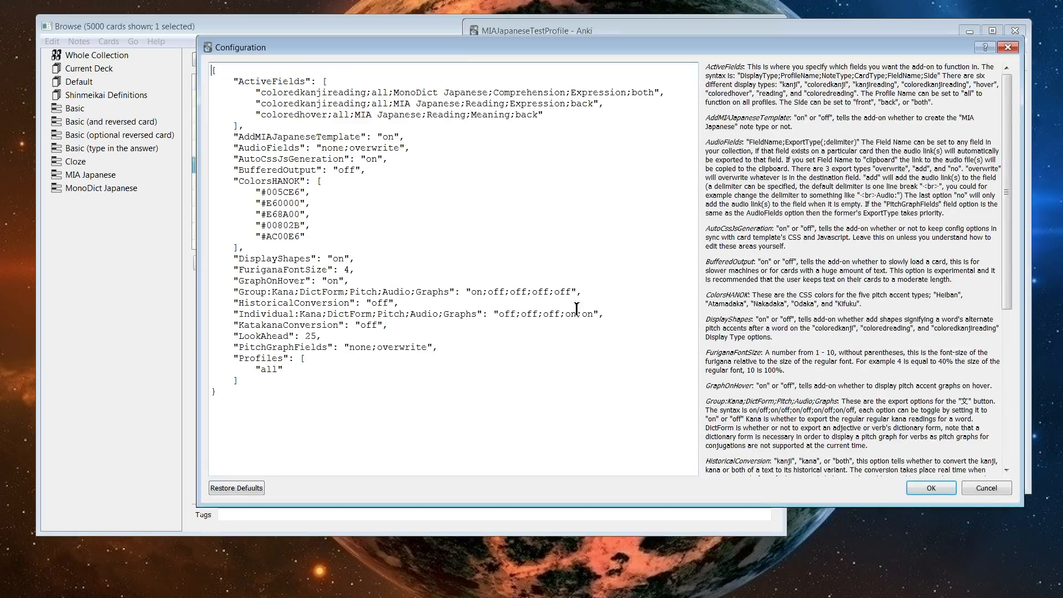
pyautogui.moveTo(488, 295); pyautogui.dragTo(507, 296)
pyautogui.moveTo(299, 293); pyautogui.dragTo(338, 295)
pyautogui.moveTo(504, 296); pyautogui.dragTo(500, 293)
pyautogui.write('on')
pyautogui.click(931, 488)
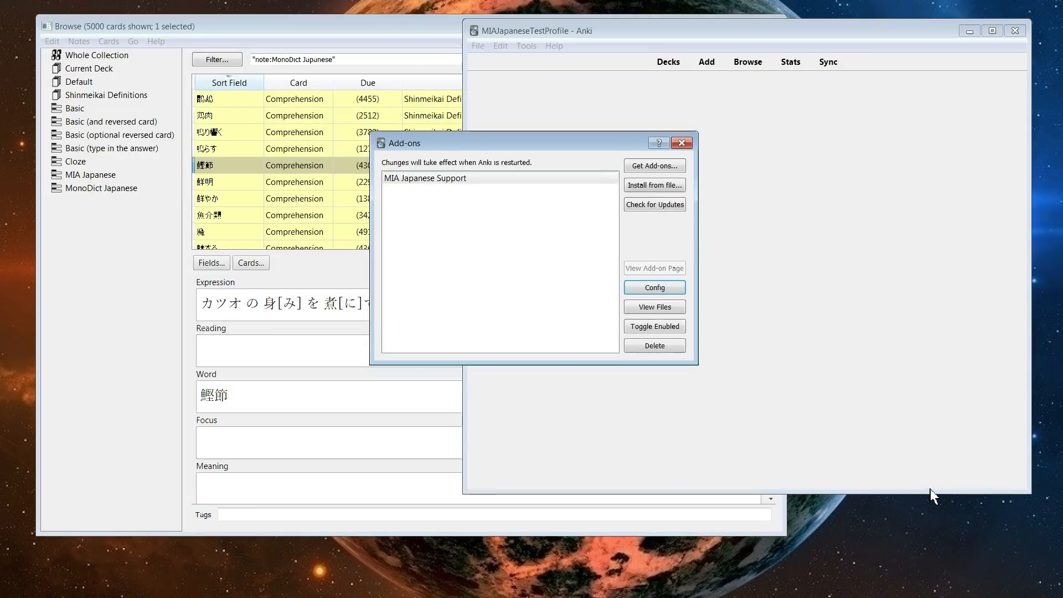
pyautogui.click(682, 144)
pyautogui.click(365, 303)
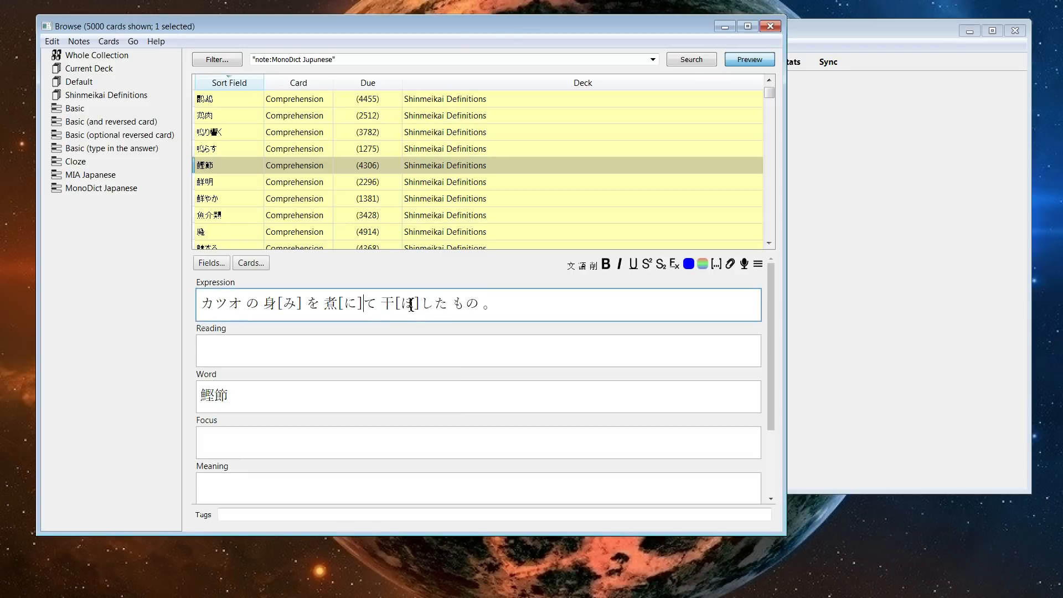
pyautogui.click(861, 100)
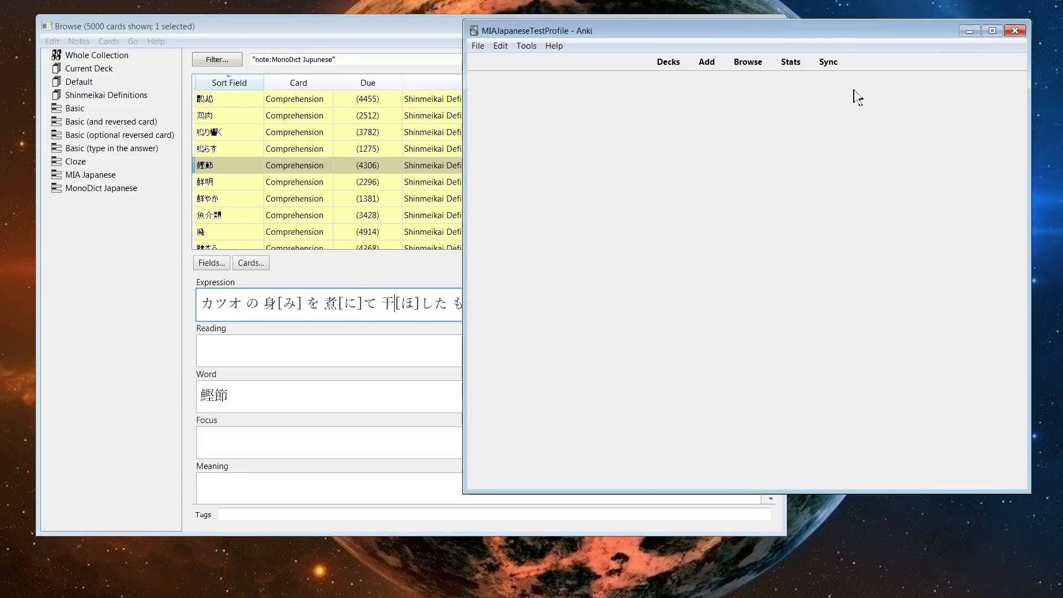
pyautogui.click(707, 66)
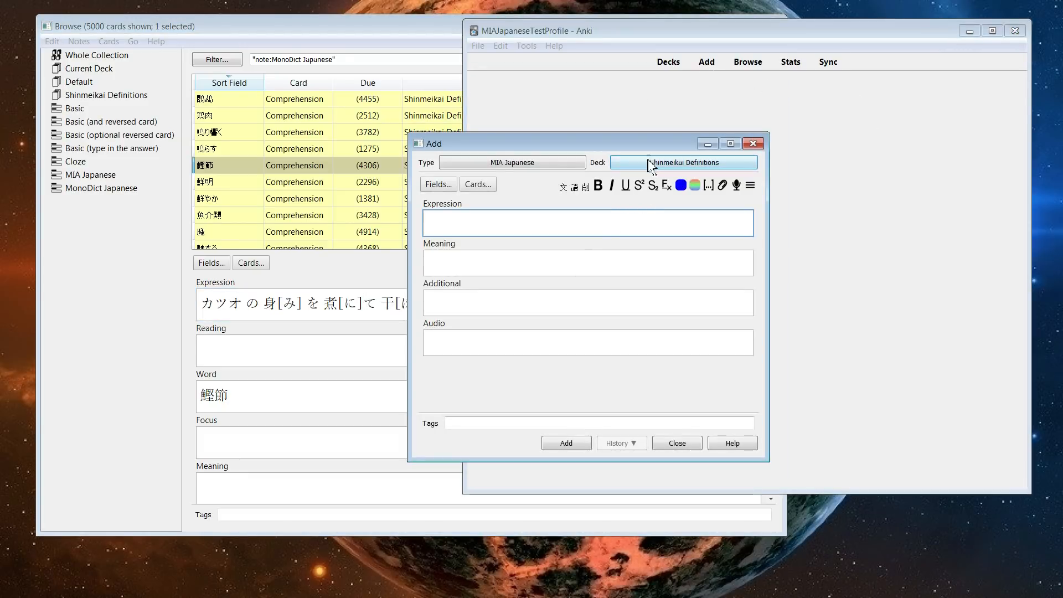
pyautogui.click(754, 143)
pyautogui.click(451, 348)
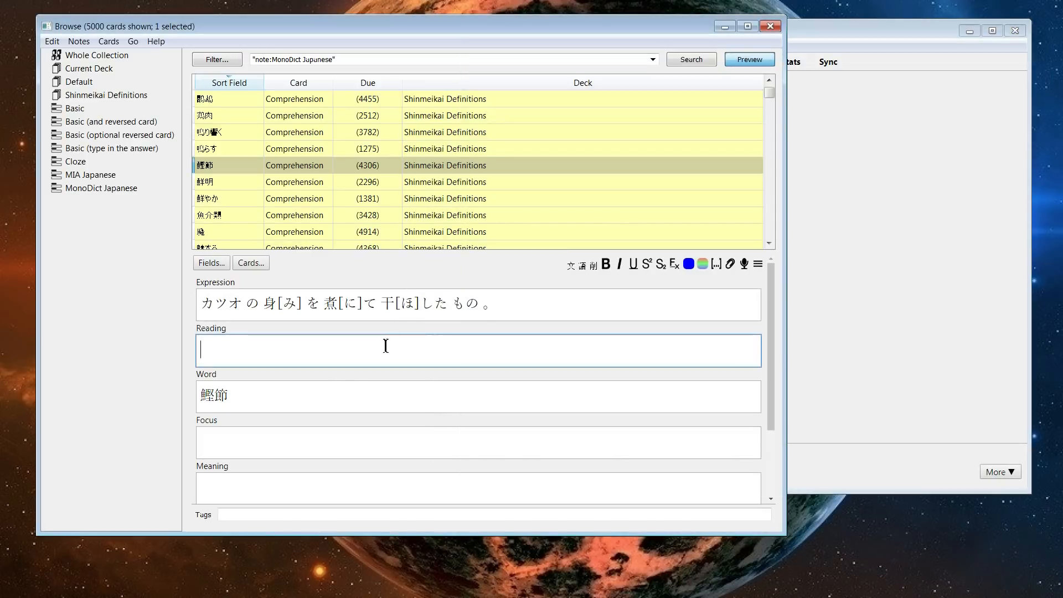
# Remove the readings from the 鰹節 card's Expression sentence and highlight the verb 干した.
pyautogui.click(485, 308)
pyautogui.write('。')
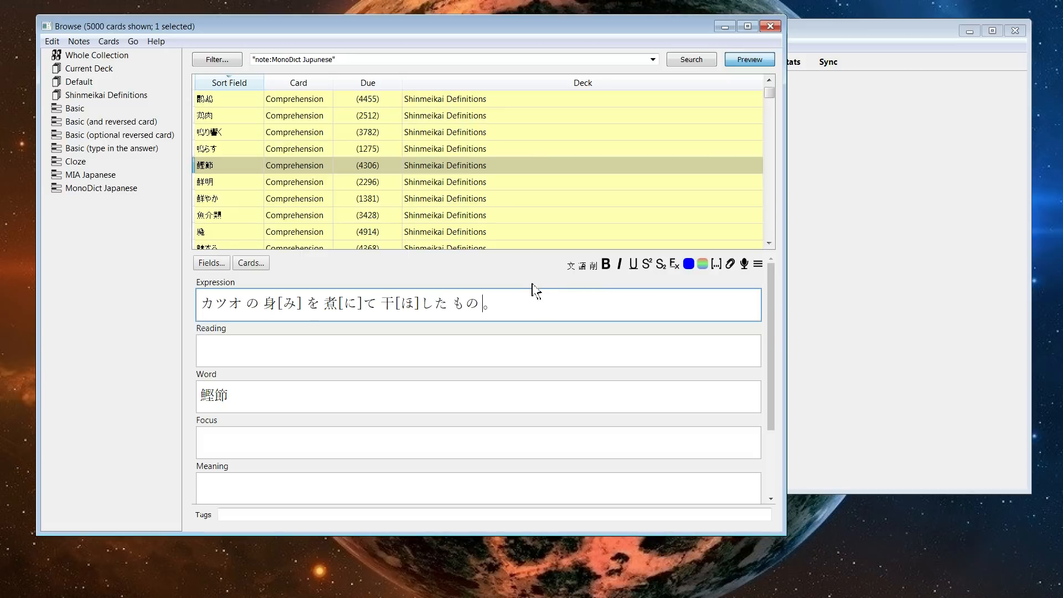
pyautogui.click(593, 266)
pyautogui.moveTo(312, 308); pyautogui.dragTo(353, 304)
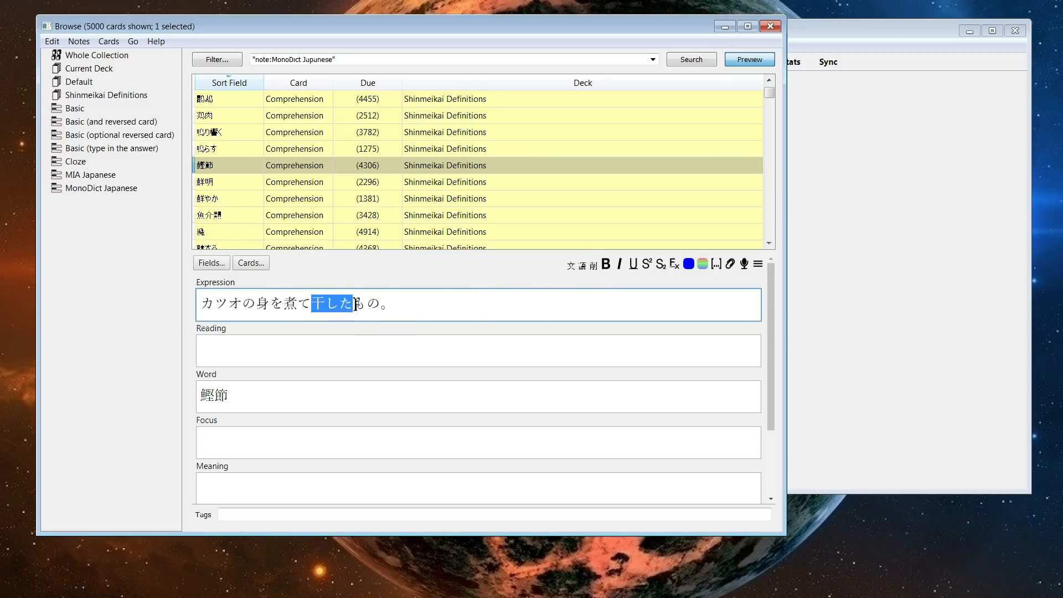
pyautogui.click(356, 308)
# Regenerate the group readings for the 鰹節 card's Expression with the dictionary form included, and preview the card again.
pyautogui.click(570, 266)
pyautogui.click(752, 63)
pyautogui.click(750, 60)
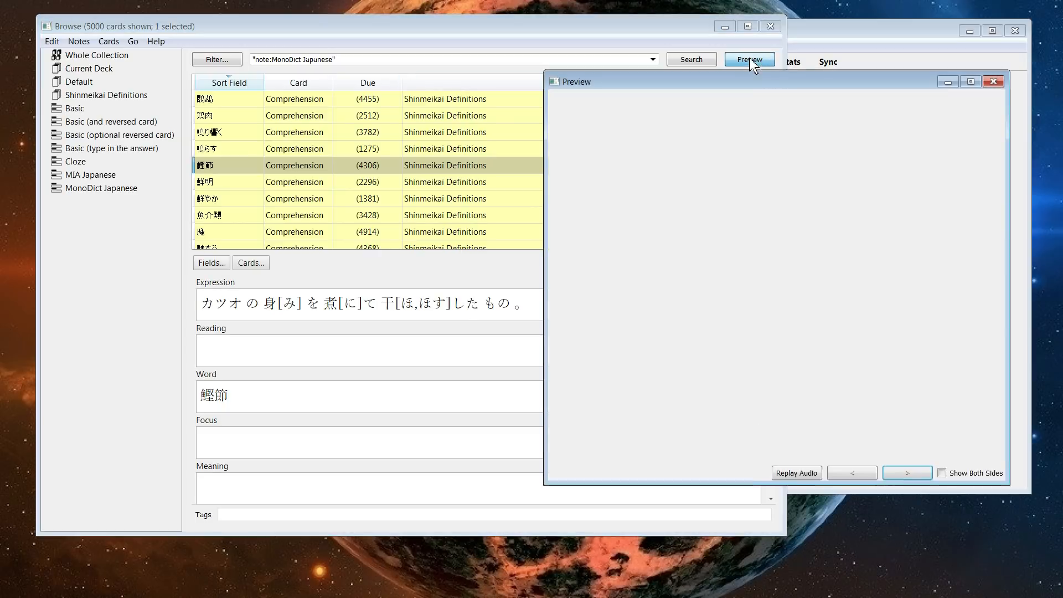
pyautogui.moveTo(727, 145); pyautogui.dragTo(800, 145)
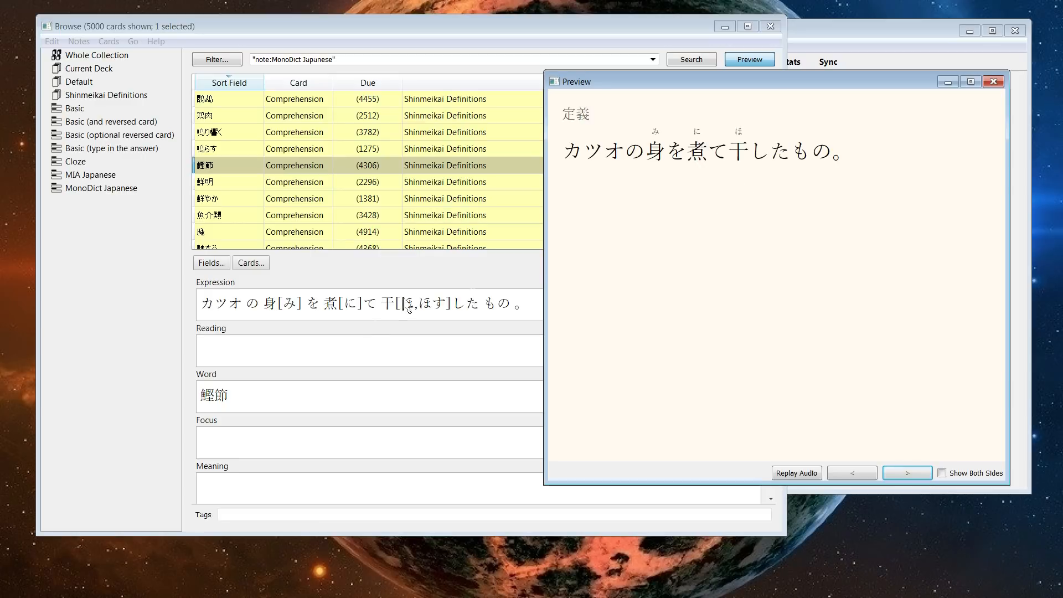
# Compare the dictionary form ほす in the Expression's brackets with the previewed sentence, and close the preview.
pyautogui.moveTo(419, 303); pyautogui.dragTo(444, 303)
pyautogui.click(382, 303)
pyautogui.moveTo(445, 303); pyautogui.dragTo(419, 304)
pyautogui.click(615, 314)
pyautogui.click(795, 155)
pyautogui.moveTo(419, 303); pyautogui.dragTo(446, 303)
pyautogui.click(910, 166)
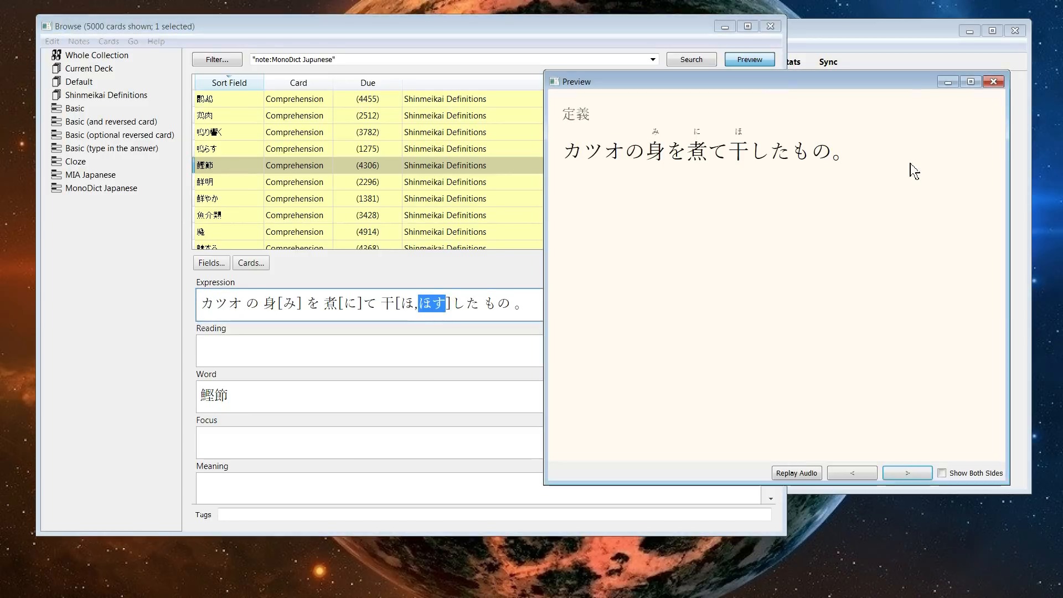
pyautogui.click(994, 82)
pyautogui.click(883, 131)
pyautogui.click(526, 46)
pyautogui.click(542, 133)
pyautogui.click(528, 47)
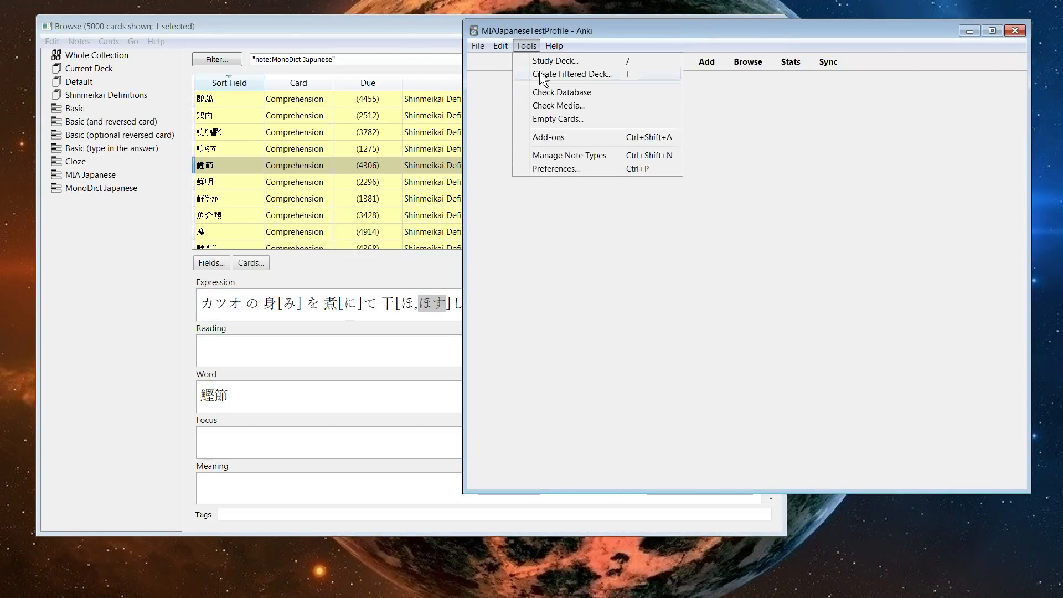
pyautogui.click(555, 139)
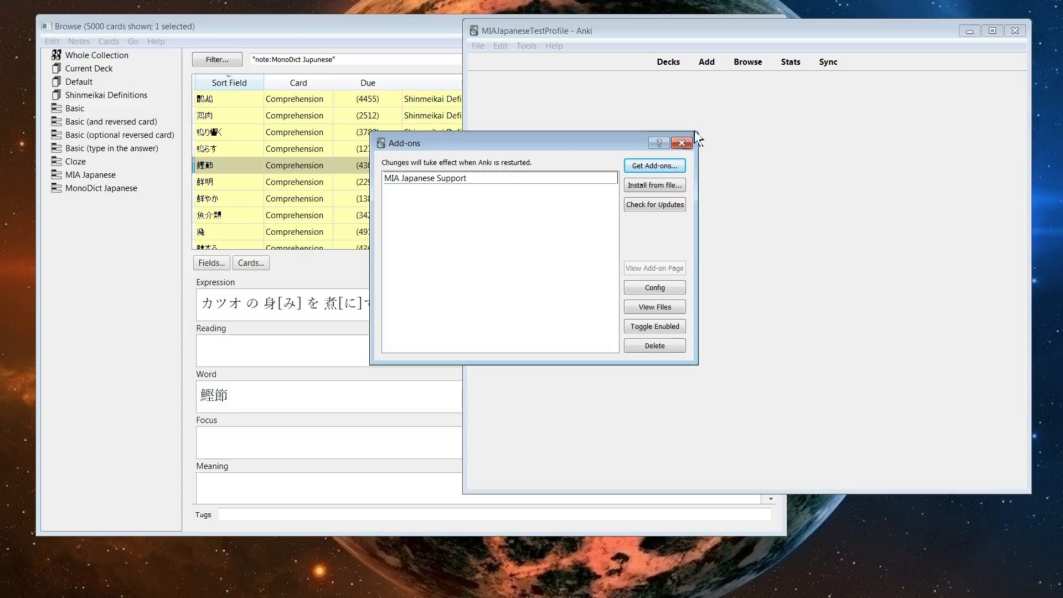
pyautogui.press('Escape')
pyautogui.click(437, 305)
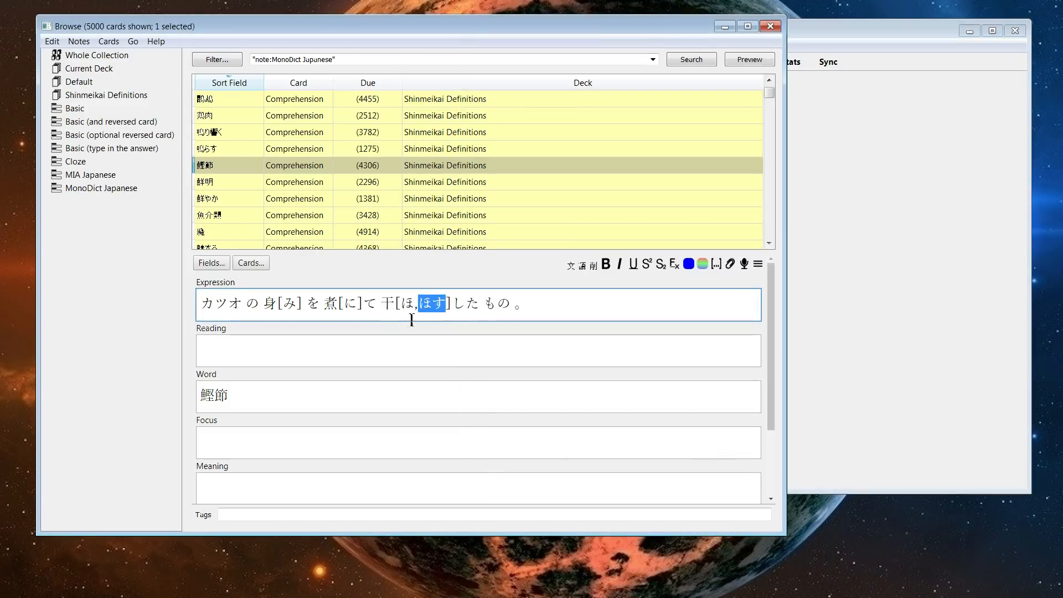
# Examine the reading and dictionary form bracketed after 干 in the Expression field.
pyautogui.click(413, 311)
pyautogui.moveTo(403, 303); pyautogui.dragTo(476, 303)
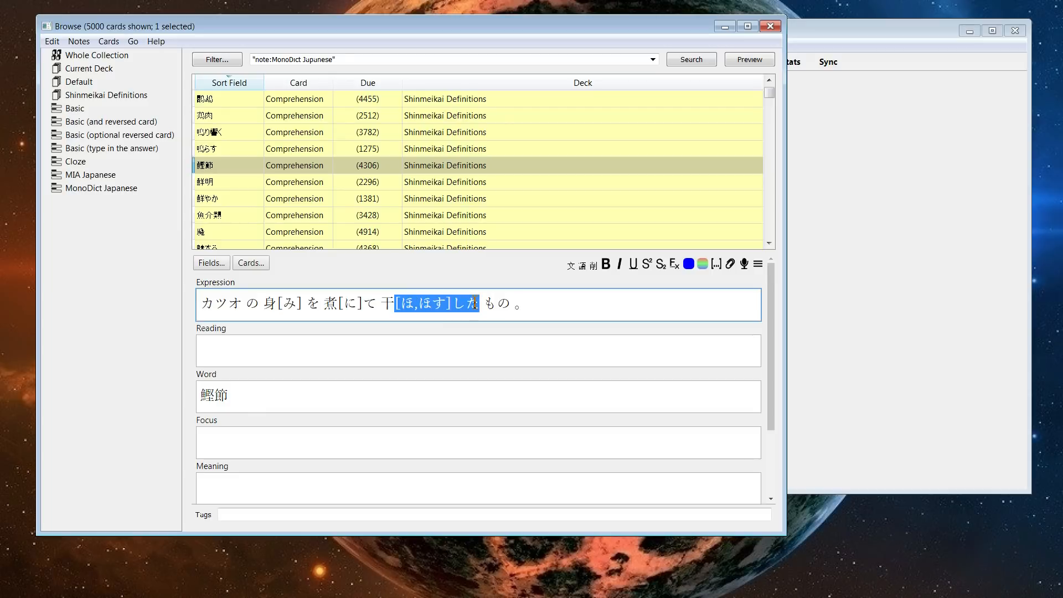
pyautogui.click(409, 304)
pyautogui.moveTo(404, 304); pyautogui.dragTo(416, 306)
pyautogui.click(419, 309)
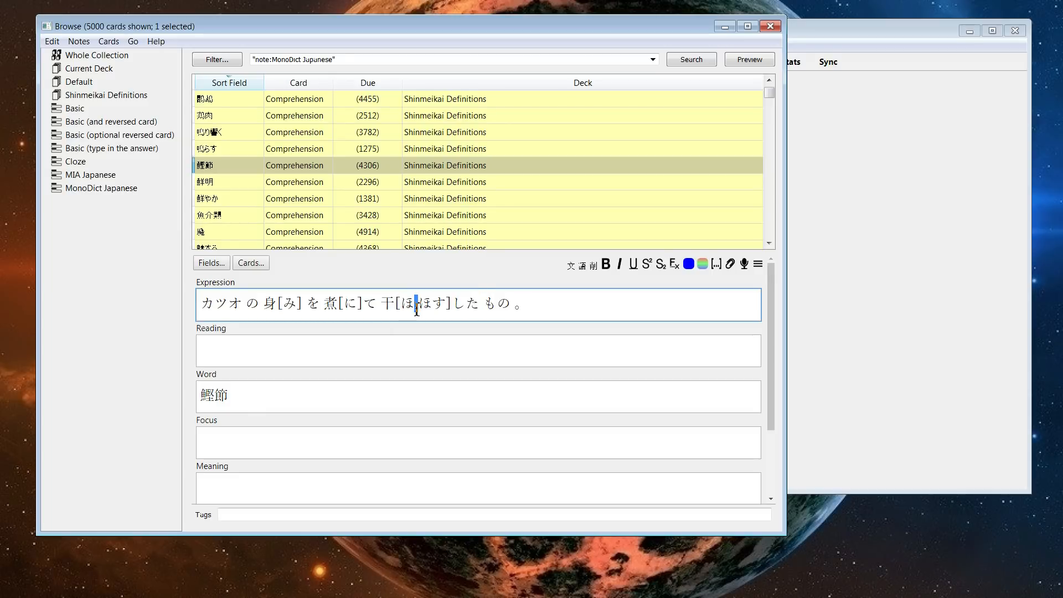
pyautogui.click(423, 305)
pyautogui.moveTo(423, 305); pyautogui.dragTo(445, 306)
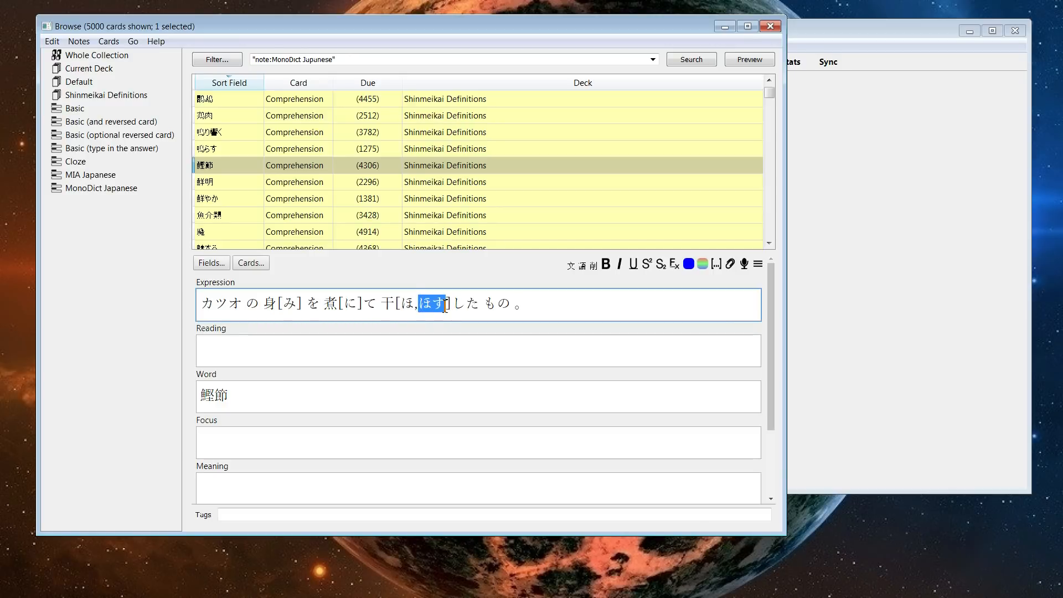
# Append the word 暑くて to the end of the sentence in the Expression field.
pyautogui.click(450, 305)
pyautogui.write('e')
pyautogui.press('space')
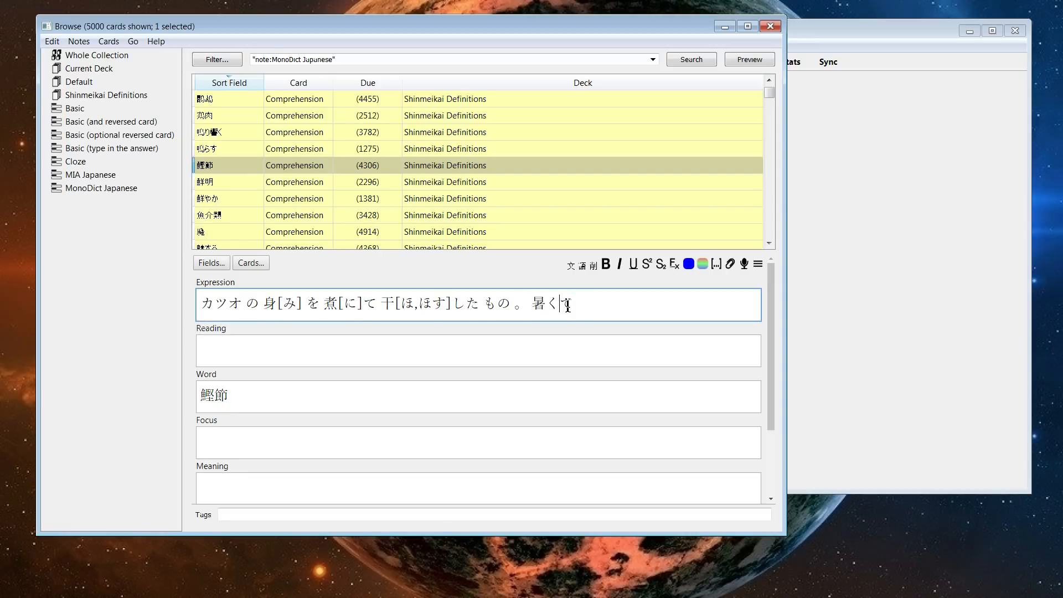
# Insert the bracketed reading and dictionary form [あつ,あつい] directly after 暑 in the Expression field.
pyautogui.write('[')
pyautogui.write('a')
pyautogui.press('BackSpace')
pyautogui.write('aty')
pyautogui.press('BackSpace')
pyautogui.write(',')
pyautogui.press('BackSpace')
pyautogui.write('m')
pyautogui.press('BackSpace')
pyautogui.write(',')
pyautogui.write(']')
pyautogui.press('BackSpace')
pyautogui.write('¥')
pyautogui.press('BackSpace')
pyautogui.write(']at')
pyautogui.press('BackSpace')
pyautogui.press('BackSpace')
pyautogui.write('あｔsui')
# Preview the card to check the furigana over 暑くて, and close the preview.
pyautogui.click(751, 60)
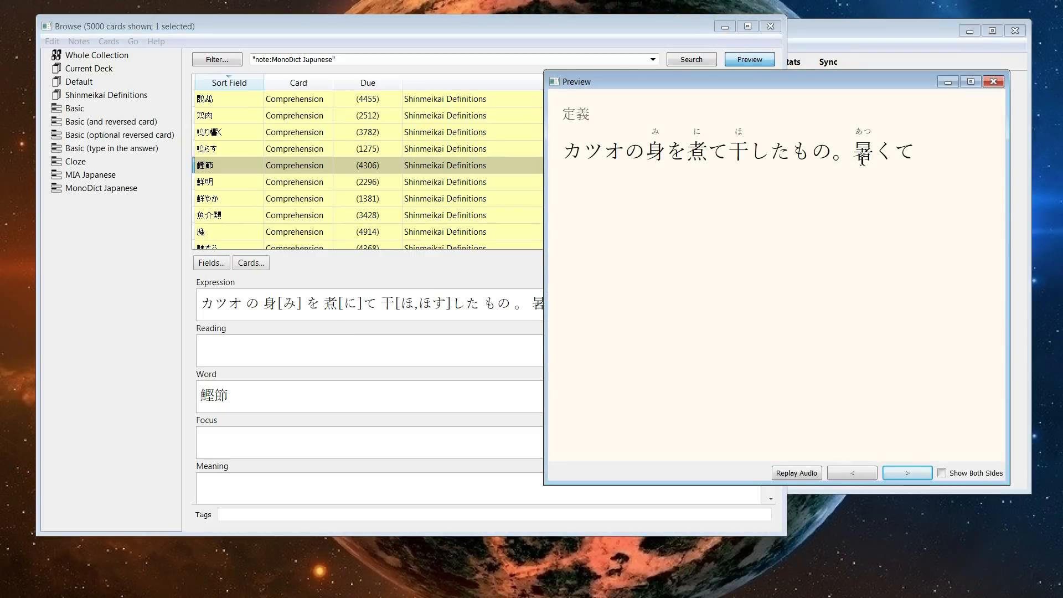
pyautogui.moveTo(855, 153); pyautogui.dragTo(935, 152)
pyautogui.click(967, 111)
pyautogui.click(994, 83)
# Open the configuration of the MIA Japanese Support add-on.
pyautogui.click(967, 133)
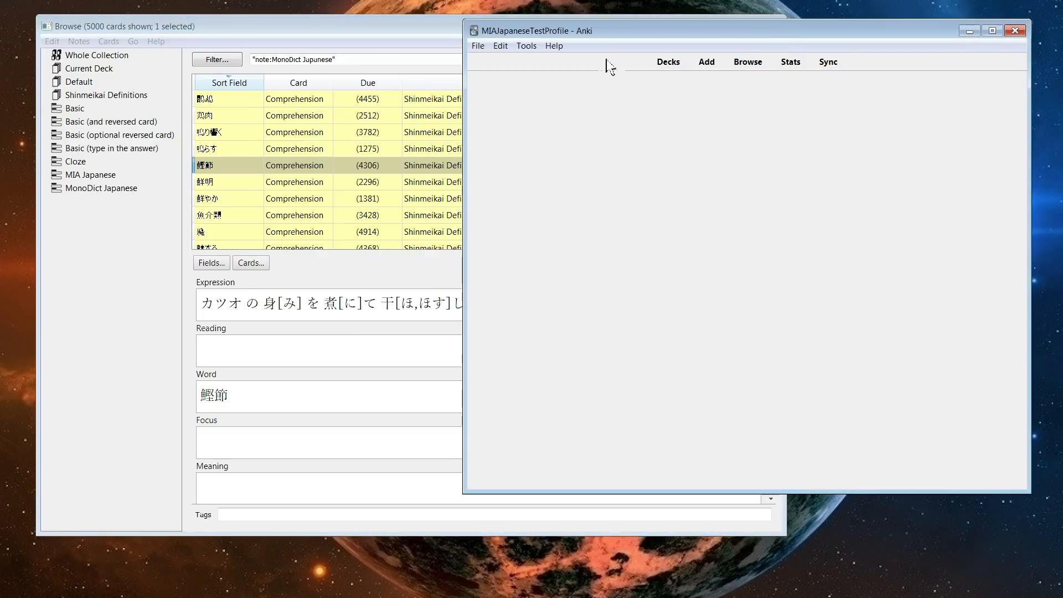
pyautogui.click(501, 47)
pyautogui.moveTo(527, 47)
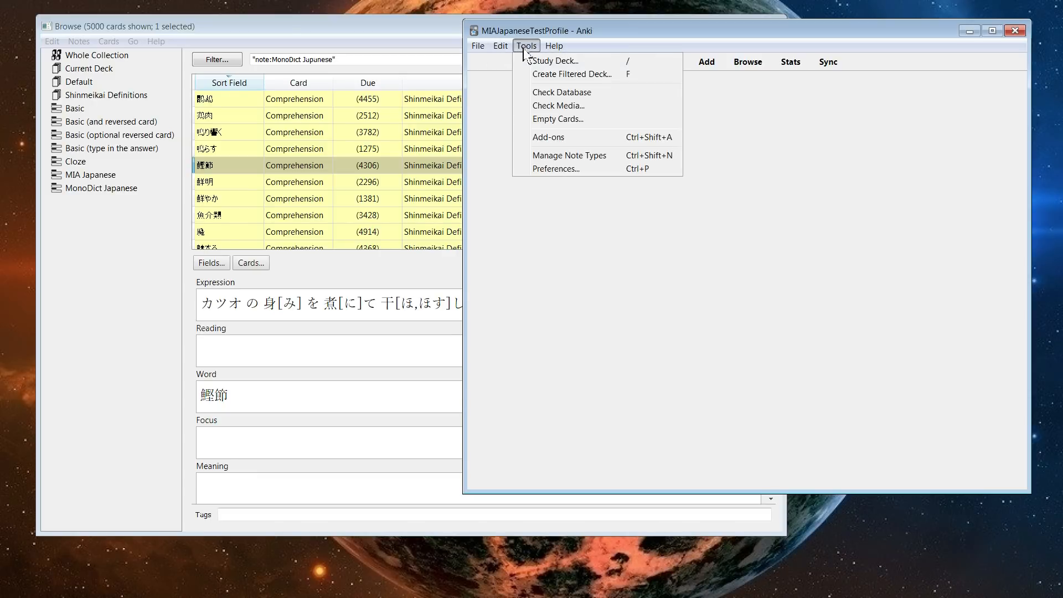
pyautogui.click(551, 142)
pyautogui.click(458, 178)
pyautogui.click(673, 290)
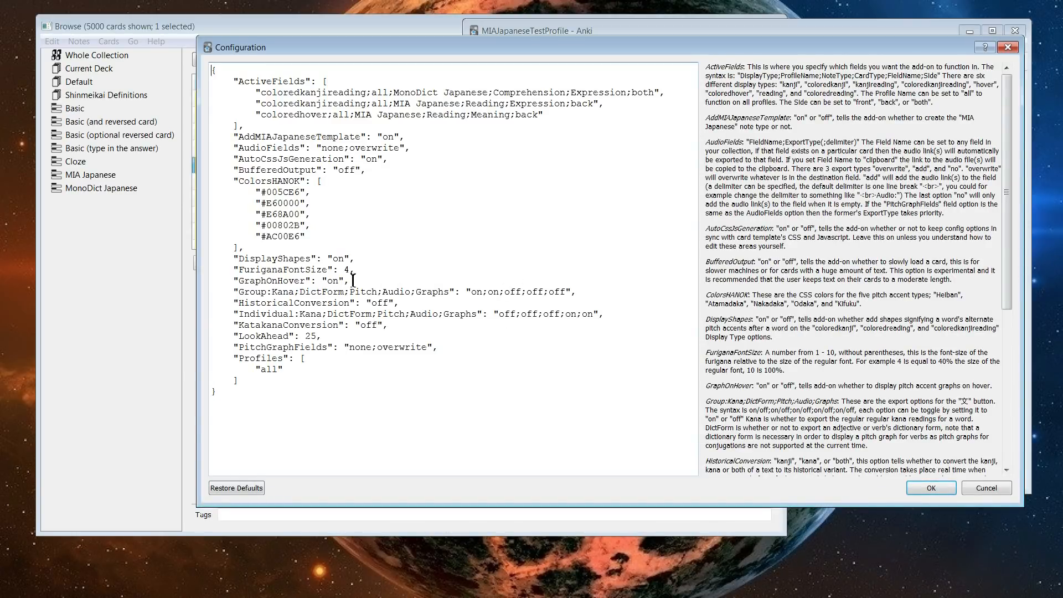
# Turn on Pitch in the Group export options, making them "on;on;on;off;off", and save the configuration.
pyautogui.moveTo(506, 292); pyautogui.dragTo(520, 294)
pyautogui.press('BackSpace')
pyautogui.write('on')
pyautogui.doubleClick(355, 292)
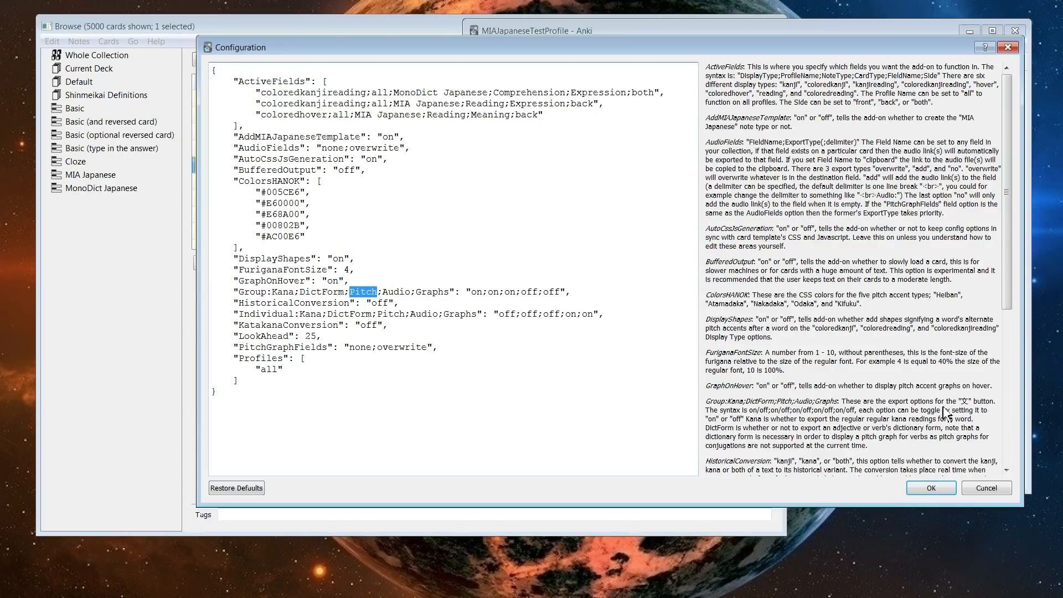
pyautogui.click(943, 488)
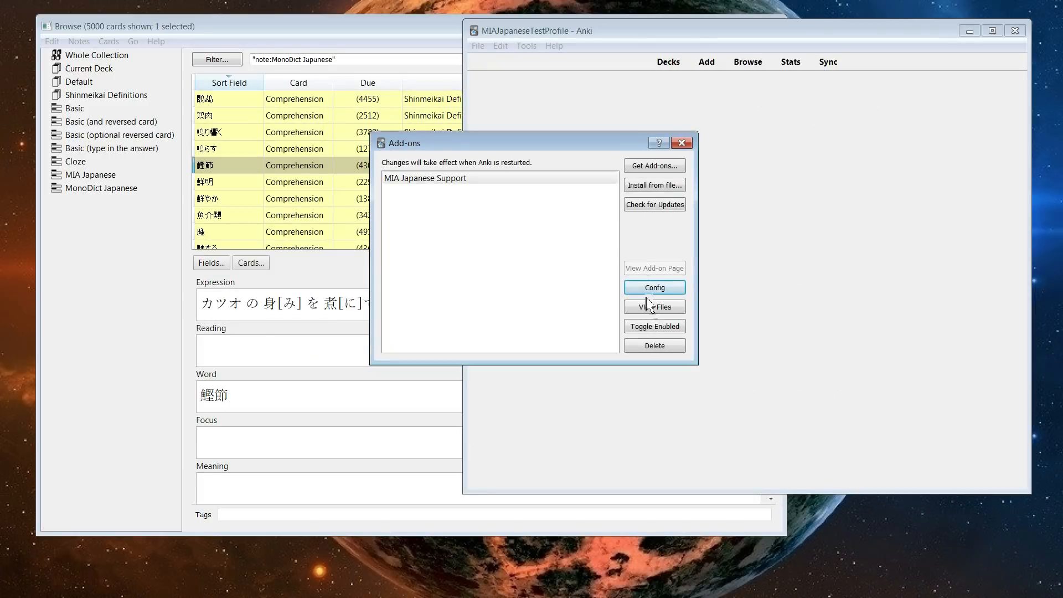
pyautogui.click(687, 145)
# Generate the add-on's group annotations, including pitch accents, for the sentence in the Expression field.
pyautogui.click(417, 332)
pyautogui.click(546, 304)
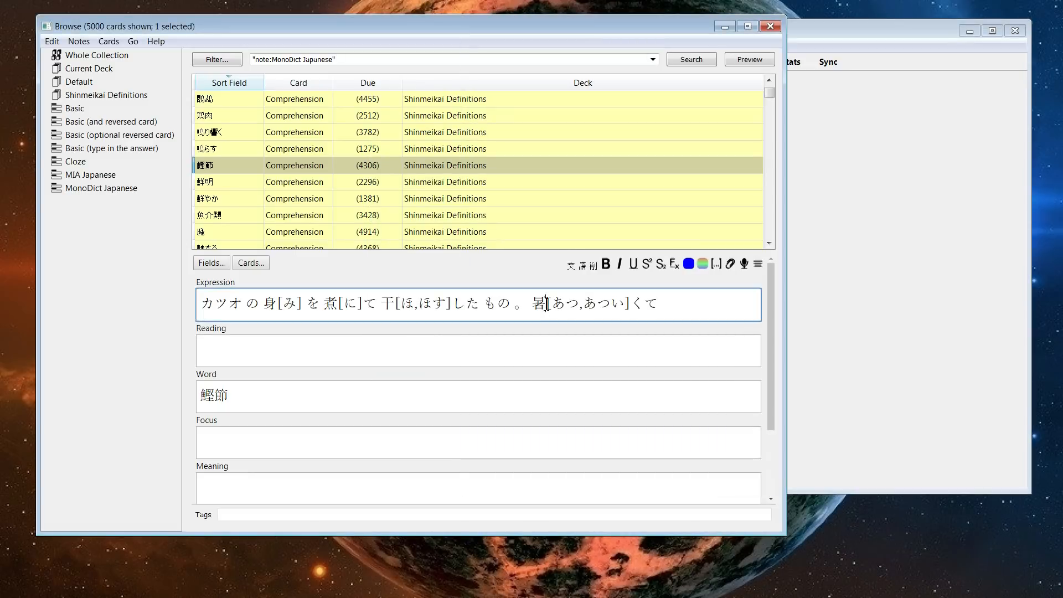
pyautogui.click(573, 264)
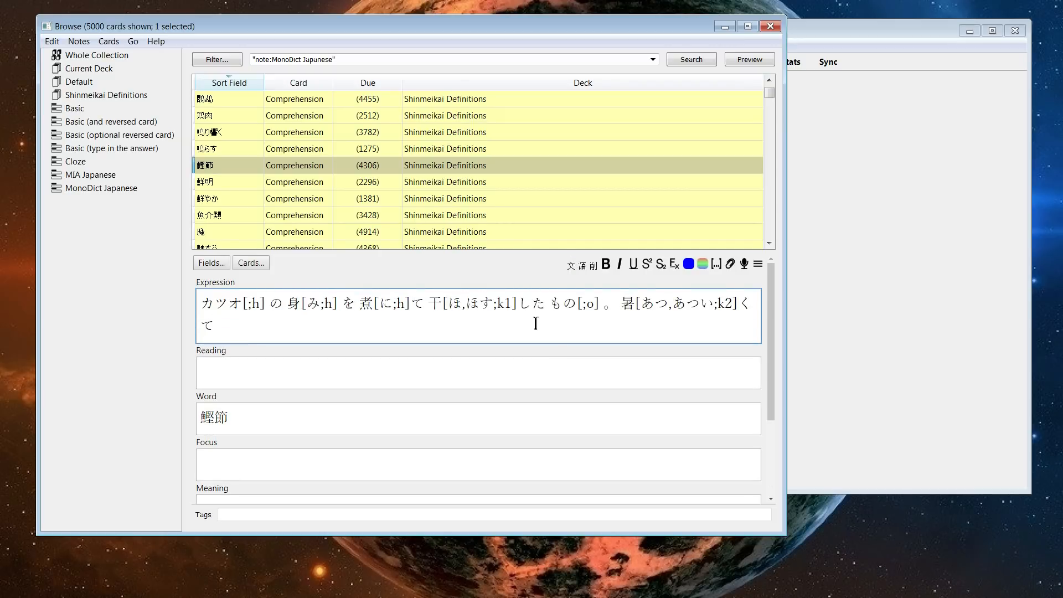
# Preview the card and view the pitch accent graphs for 干した and 暑くて.
pyautogui.moveTo(493, 304); pyautogui.dragTo(514, 308)
pyautogui.click(754, 61)
pyautogui.moveTo(738, 155)
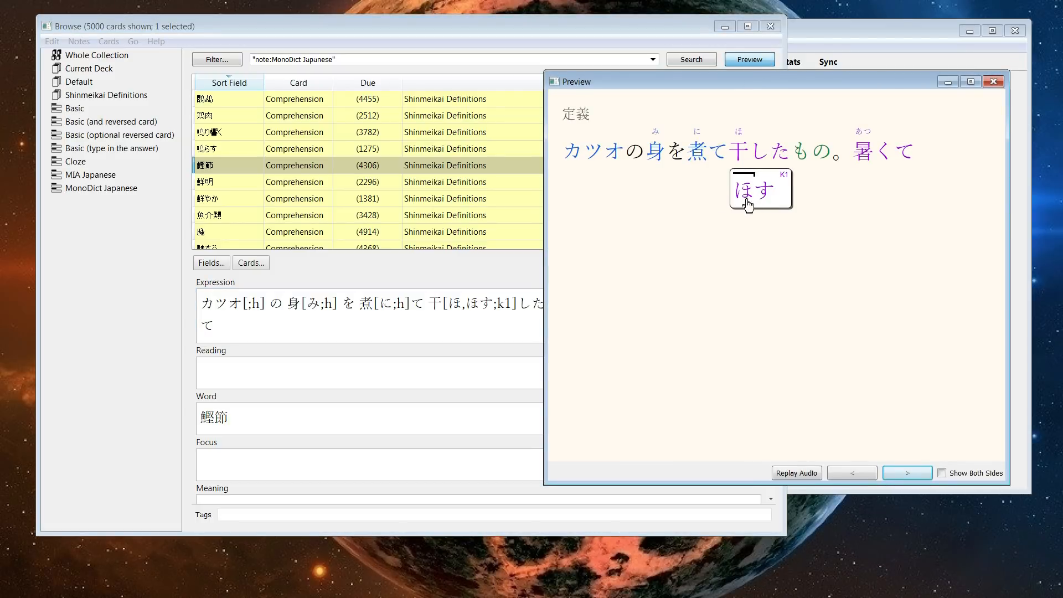
pyautogui.moveTo(884, 155)
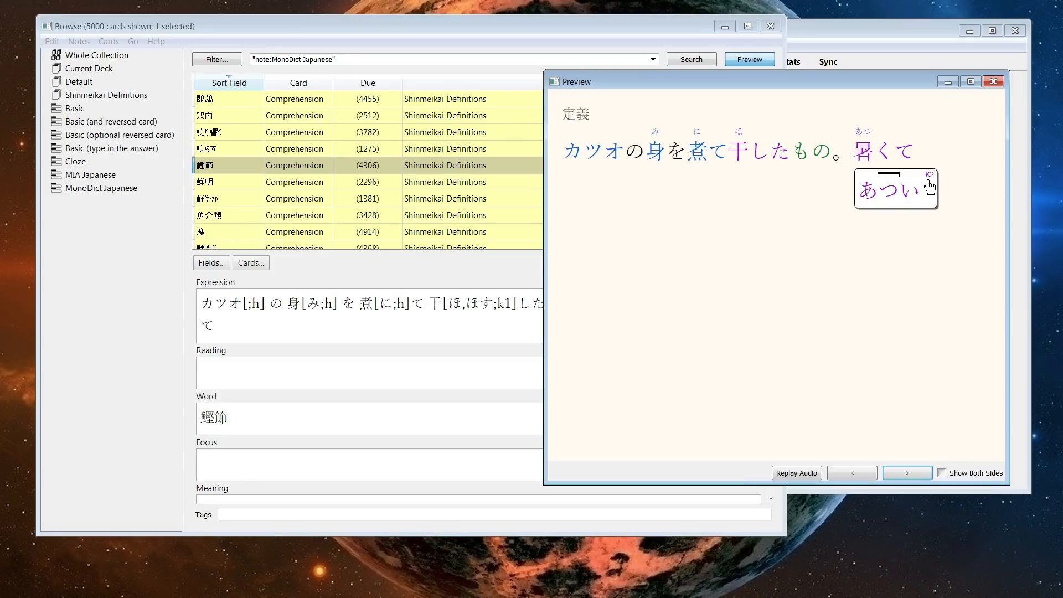
# Enter 起伏 in the note's Reading field.
pyautogui.click(332, 364)
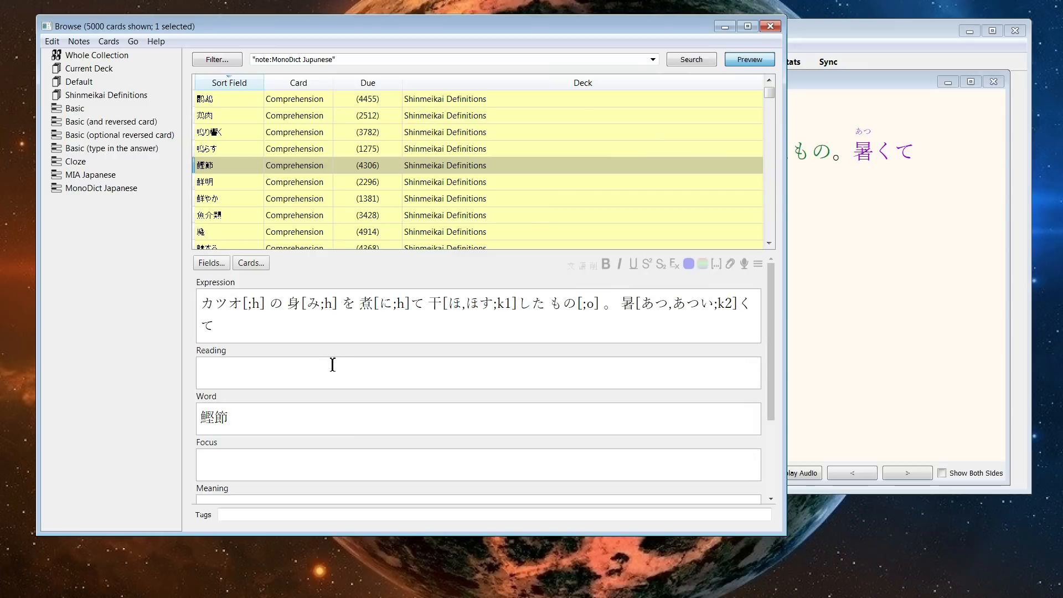
pyautogui.write('kifuku')
pyautogui.press('space')
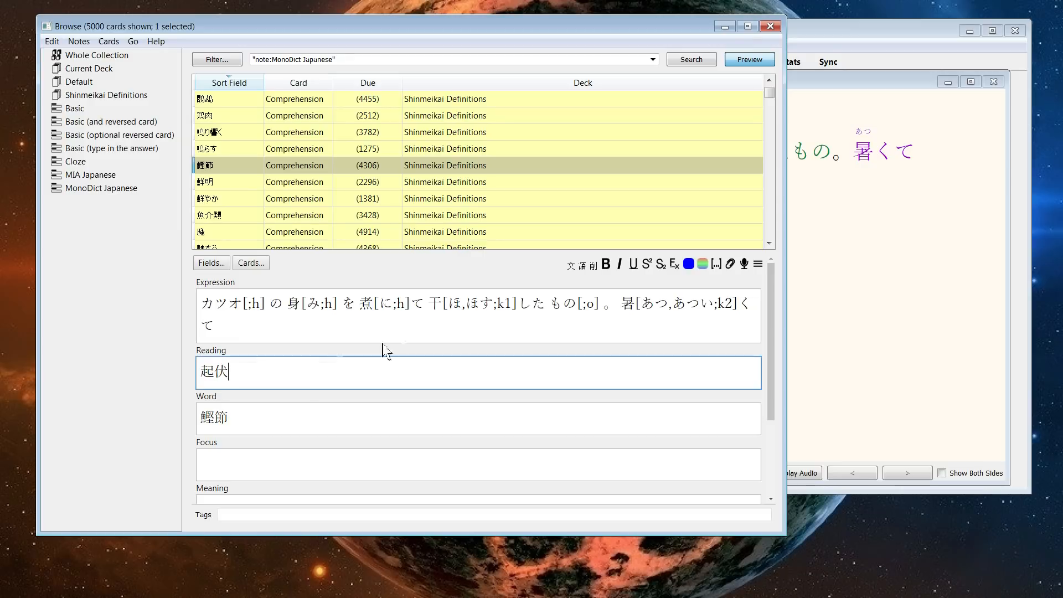
# Return to the card preview and compare the pitch graphs of 干した and 暑くて.
pyautogui.click(830, 231)
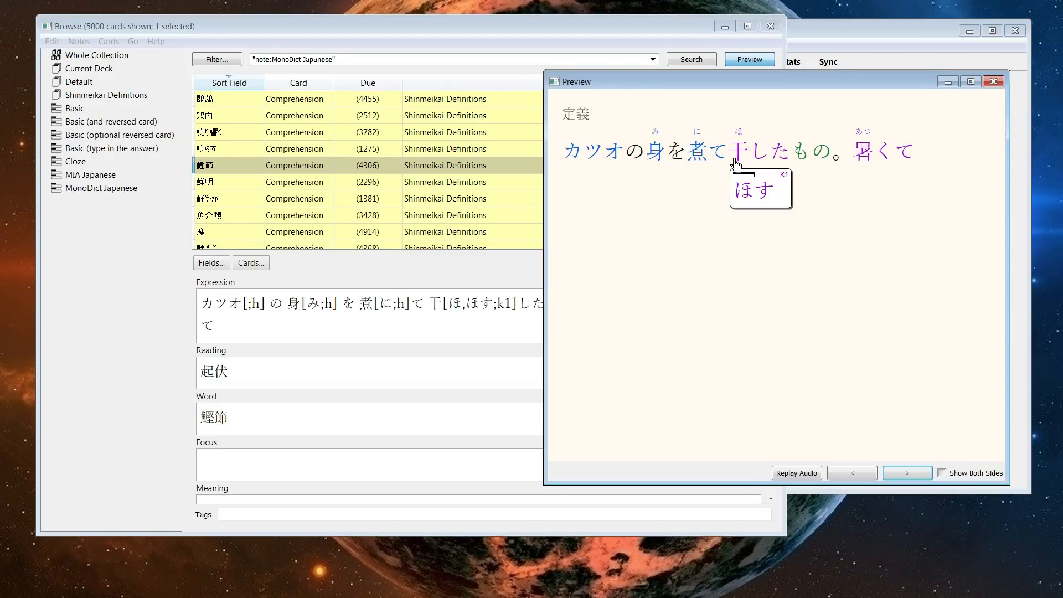
pyautogui.moveTo(867, 159)
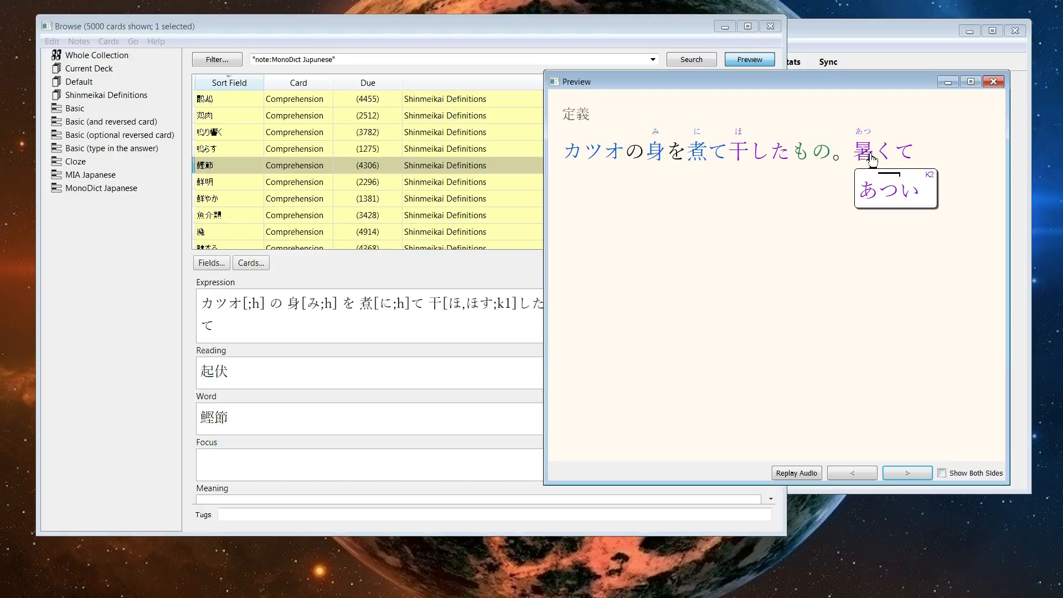
pyautogui.moveTo(739, 159)
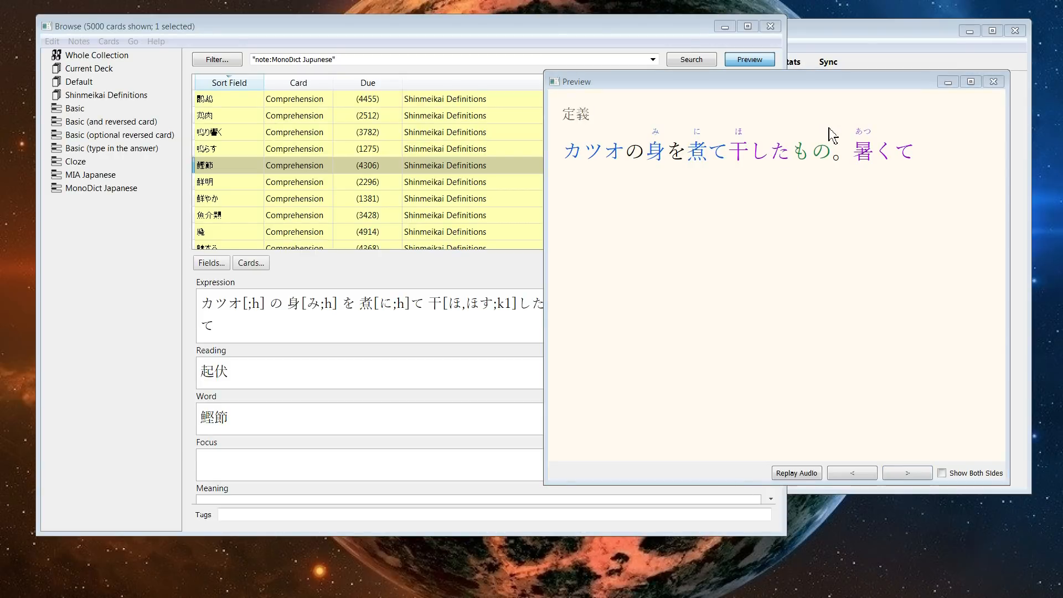
# Reopen the MIA Japanese Support add-on's configuration from the main window.
pyautogui.click(814, 50)
pyautogui.click(501, 45)
pyautogui.moveTo(527, 46)
pyautogui.click(551, 137)
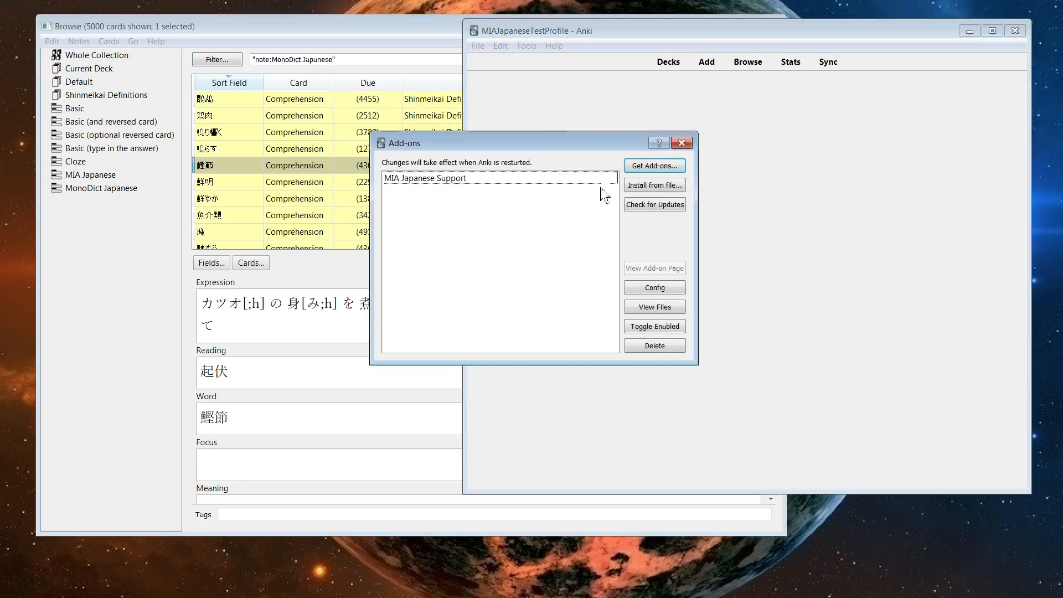
pyautogui.click(664, 290)
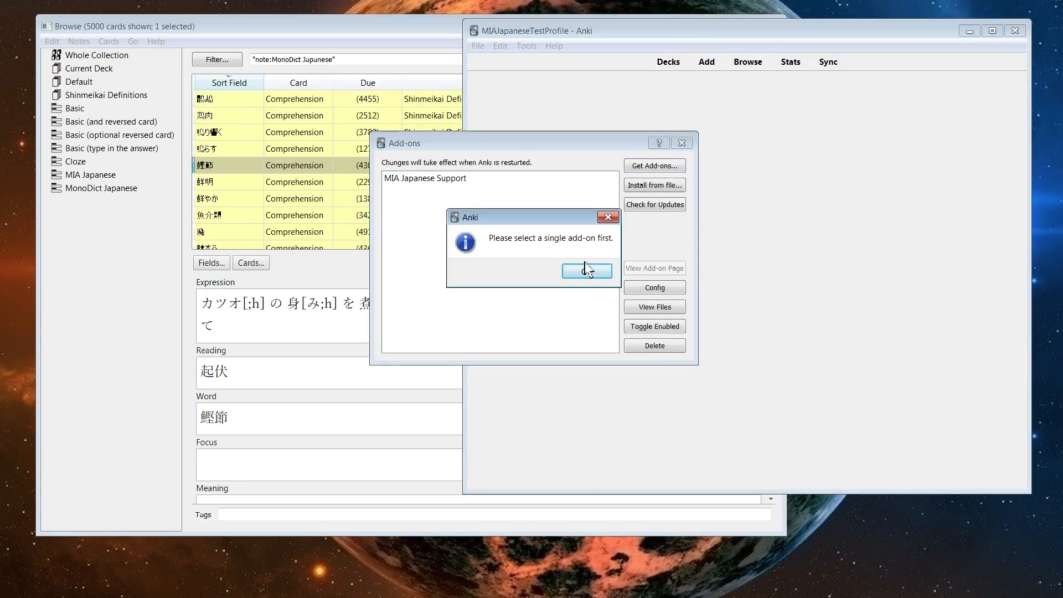
pyautogui.click(581, 269)
pyautogui.click(487, 181)
pyautogui.click(654, 288)
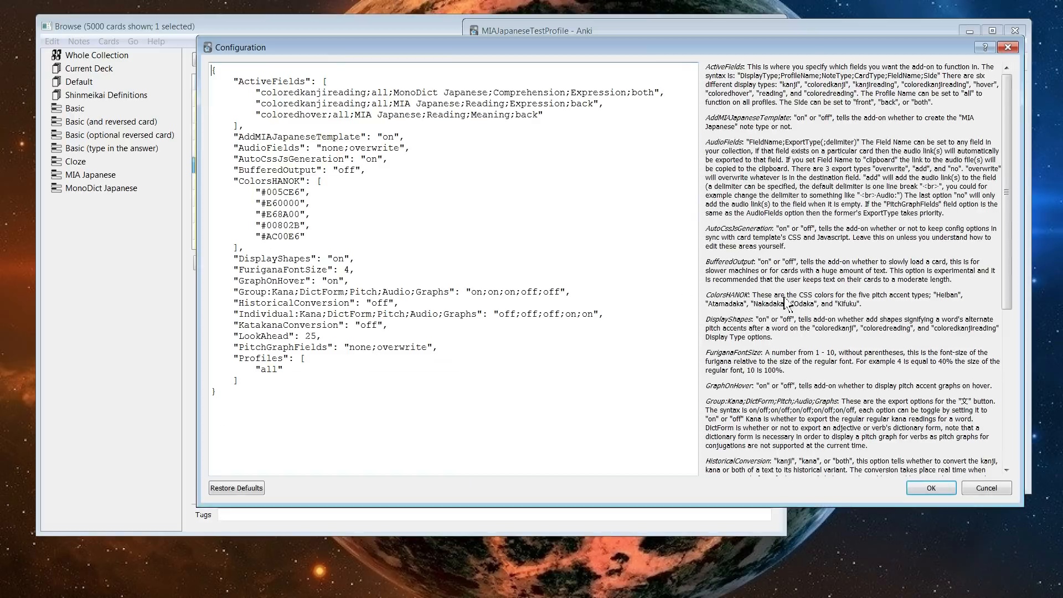
# Set the Group export options to "off;off;on;on;off", leaving only Pitch and Audio on, and save the configuration.
pyautogui.moveTo(522, 291); pyautogui.dragTo(536, 291)
pyautogui.write('on')
pyautogui.press('BackSpace')
pyautogui.write('gg')
pyautogui.press('BackSpace')
pyautogui.press('BackSpace')
pyautogui.write('ff')
pyautogui.click(508, 292)
pyautogui.press('BackSpace')
pyautogui.write('ff')
pyautogui.click(931, 488)
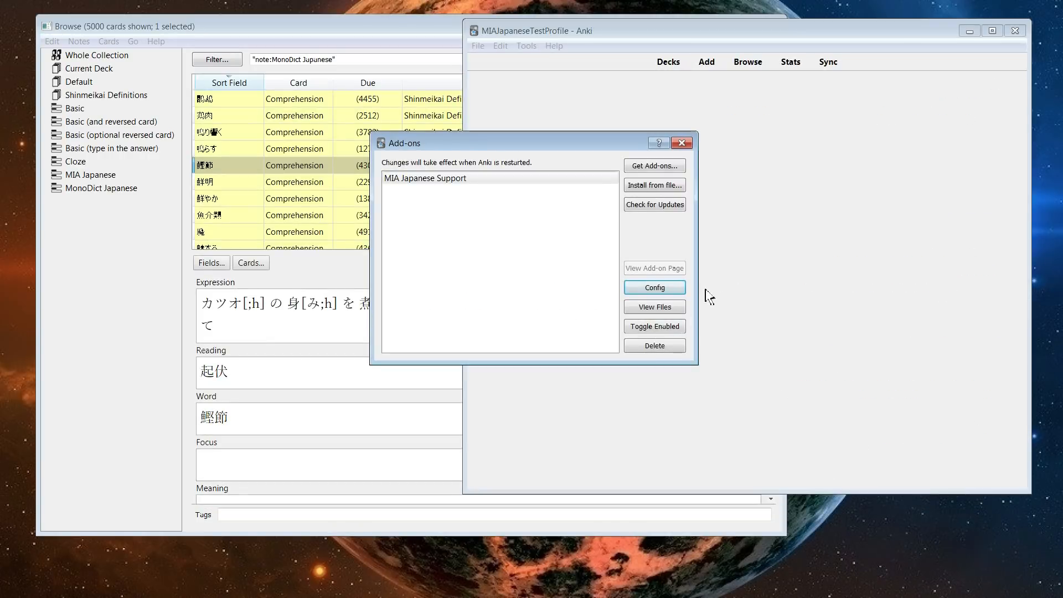
pyautogui.click(682, 143)
# Preview the card with the existing Expression annotations, and close the preview.
pyautogui.click(447, 259)
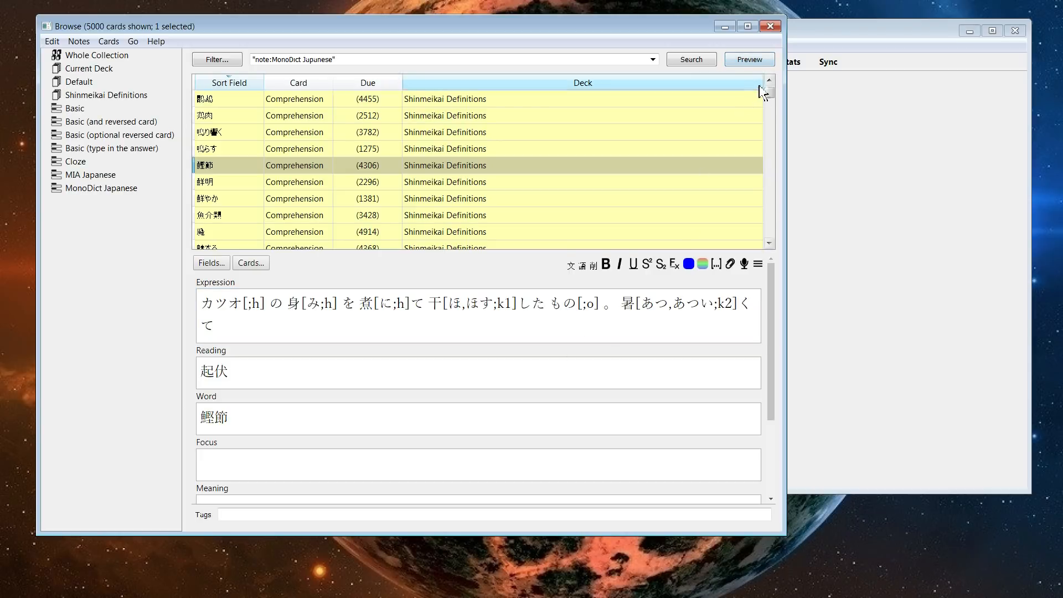
pyautogui.click(751, 61)
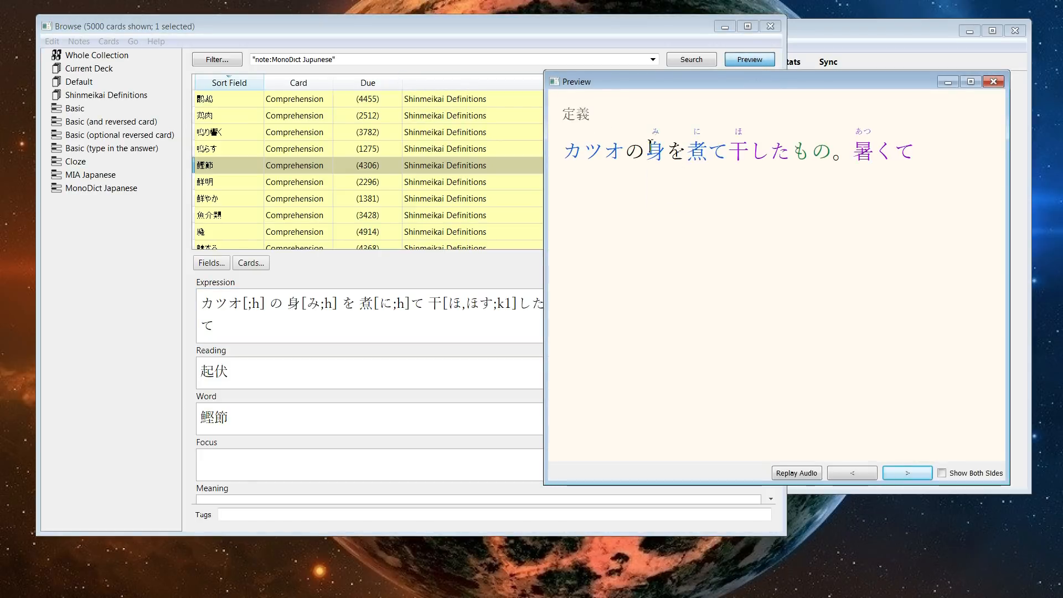
pyautogui.click(993, 82)
# Strip the existing annotations from the Expression field and regenerate them with the current Group export options.
pyautogui.click(515, 303)
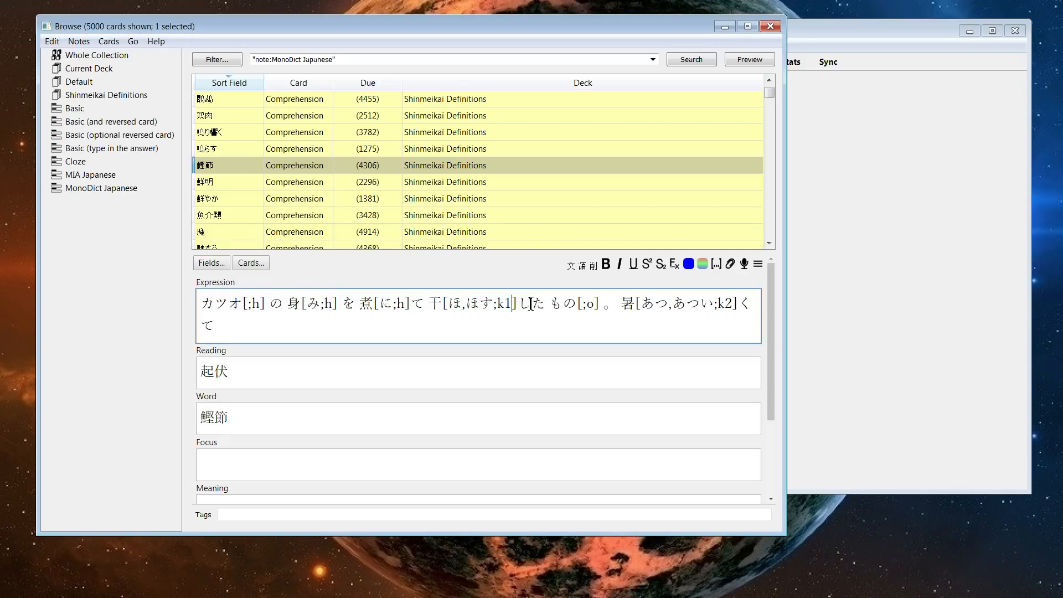
pyautogui.click(592, 266)
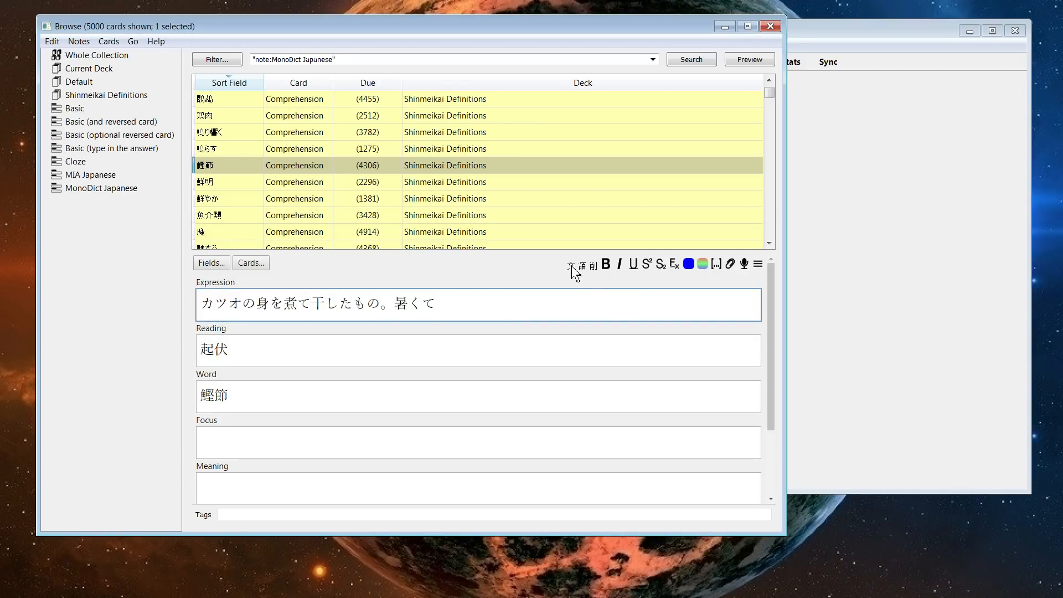
pyautogui.press('F2')
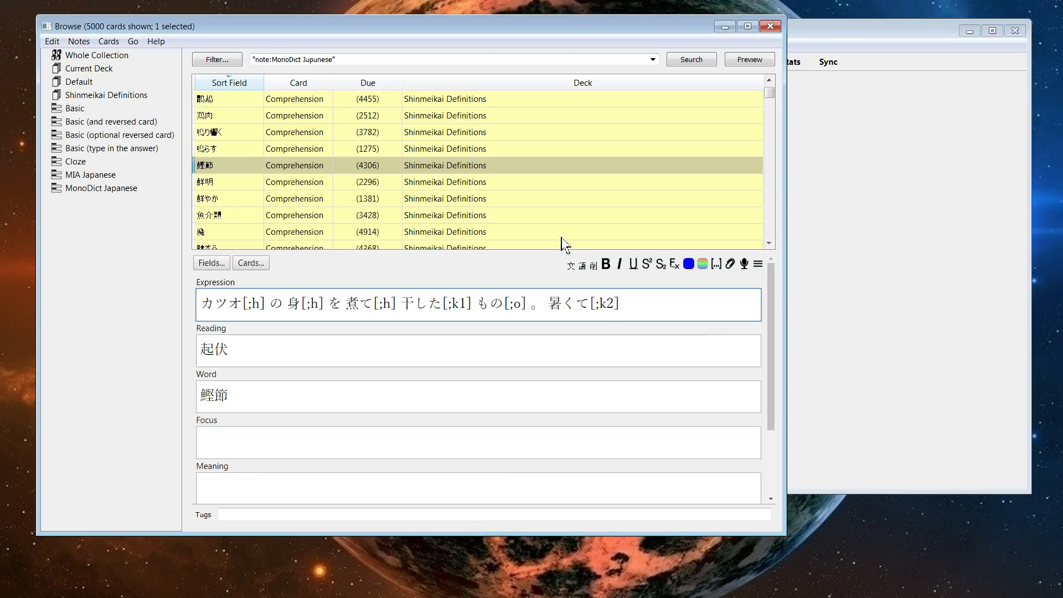
pyautogui.click(475, 350)
pyautogui.scroll(-1, 475, 351)
pyautogui.scroll(-1, 474, 349)
pyautogui.scroll(3, 474, 348)
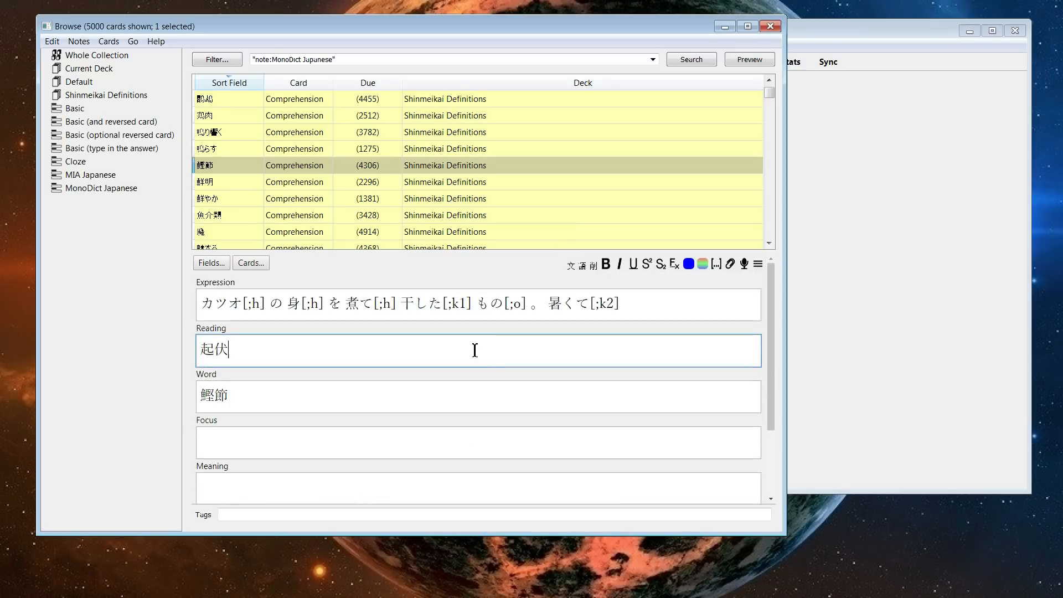
# Open the MIA Japanese Support configuration again to edit its export field settings.
pyautogui.click(874, 163)
pyautogui.click(530, 48)
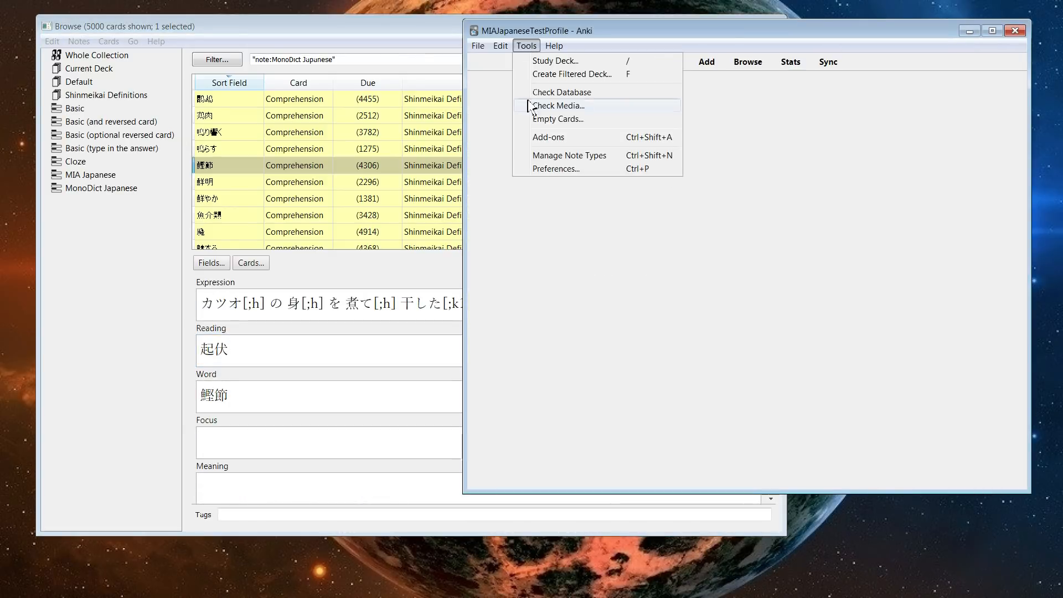
pyautogui.click(550, 138)
pyautogui.click(655, 287)
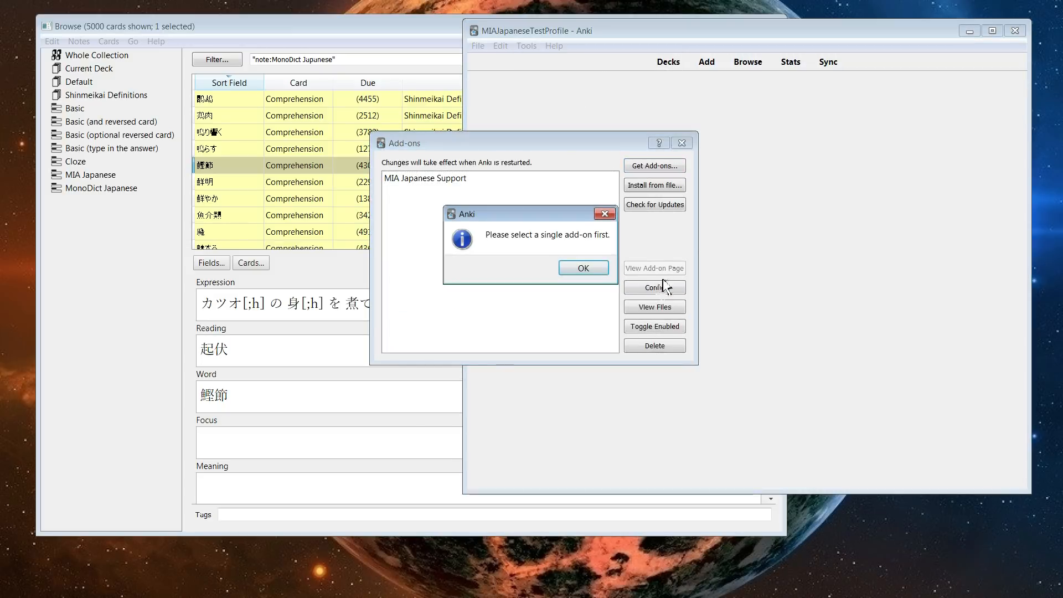
pyautogui.click(581, 266)
pyautogui.click(429, 180)
pyautogui.click(654, 287)
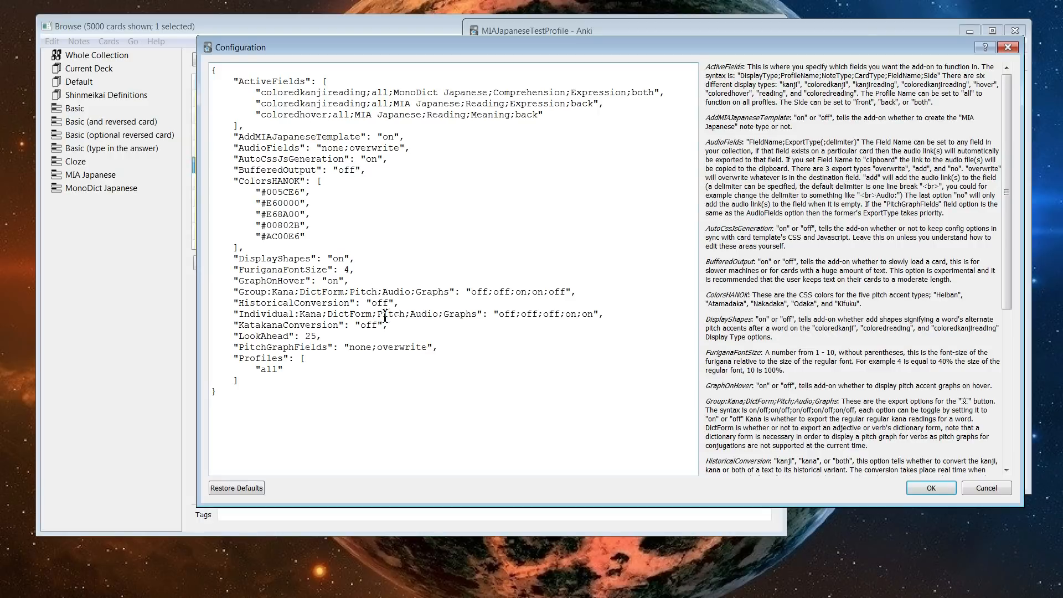
# Set AudioFields to export to the Reading field with the overwrite option, and save the add-on configuration.
pyautogui.moveTo(355, 347); pyautogui.dragTo(372, 347)
pyautogui.click(349, 159)
pyautogui.moveTo(323, 149); pyautogui.dragTo(344, 148)
pyautogui.write('Reading')
pyautogui.click(931, 489)
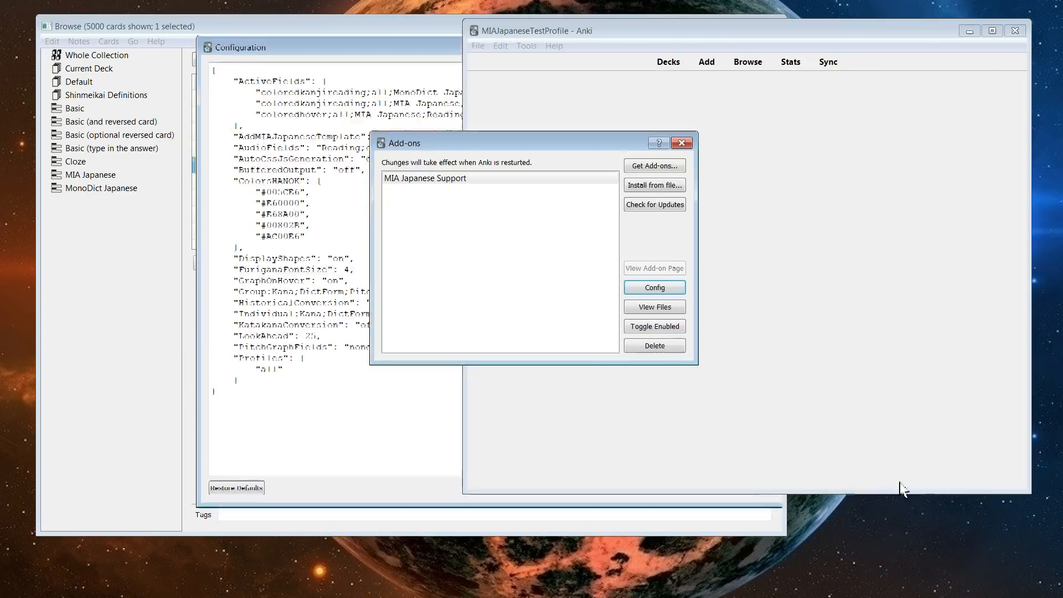
pyautogui.click(682, 143)
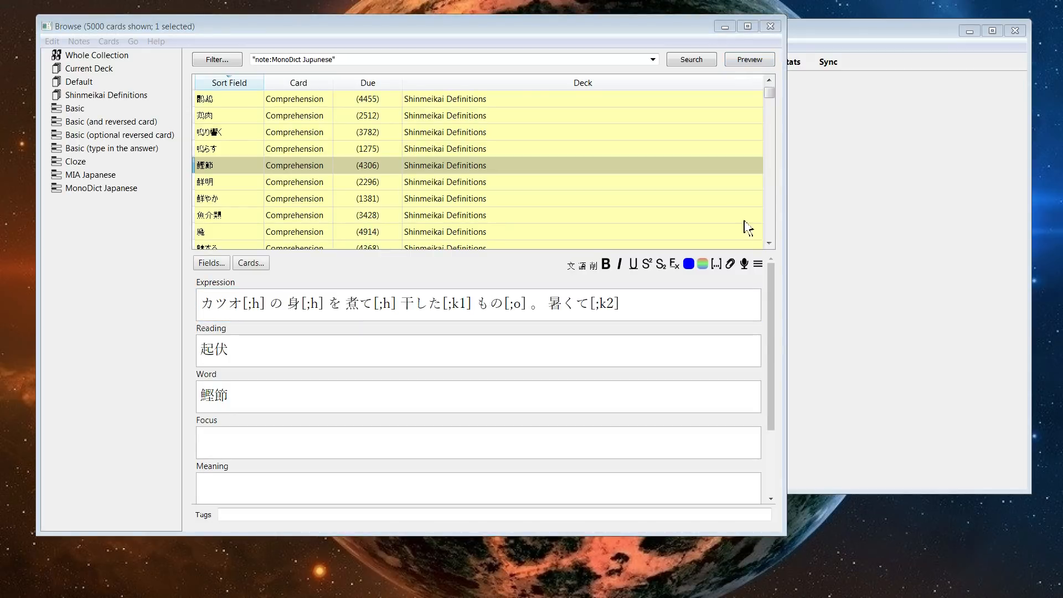
# Preview the card with its pitch-only Expression annotations.
pyautogui.click(744, 62)
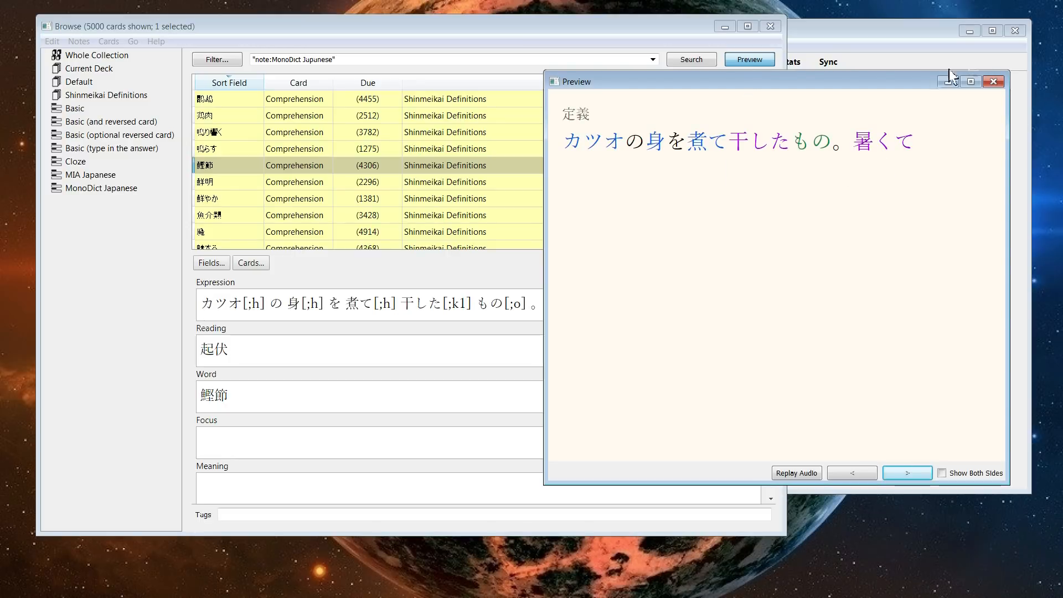
# Close the preview, export the Expression's audio links to the Reading field and remove the blank line above them.
pyautogui.click(994, 81)
pyautogui.click(638, 304)
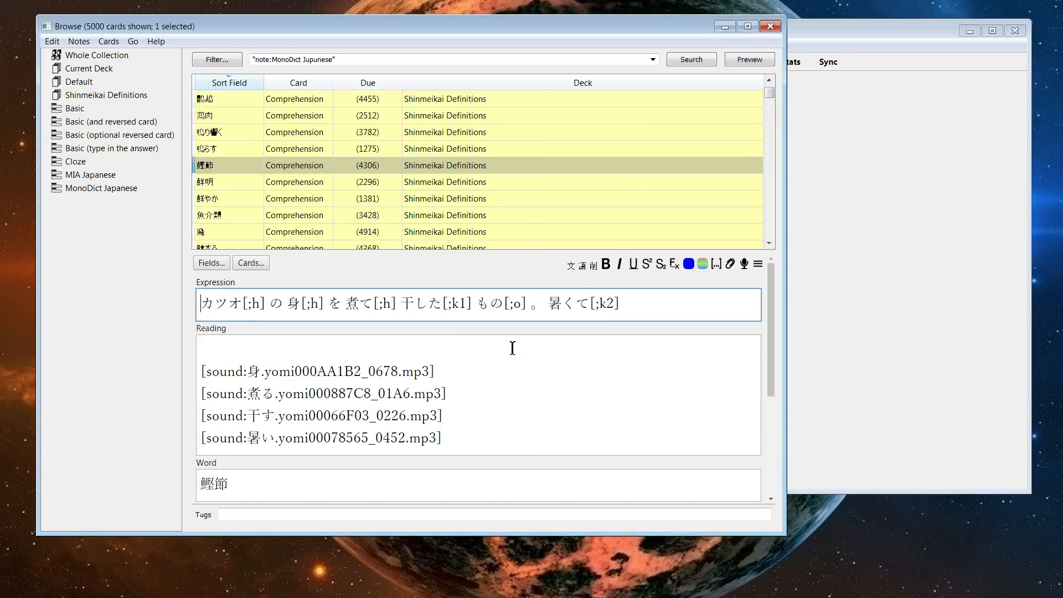
pyautogui.click(212, 368)
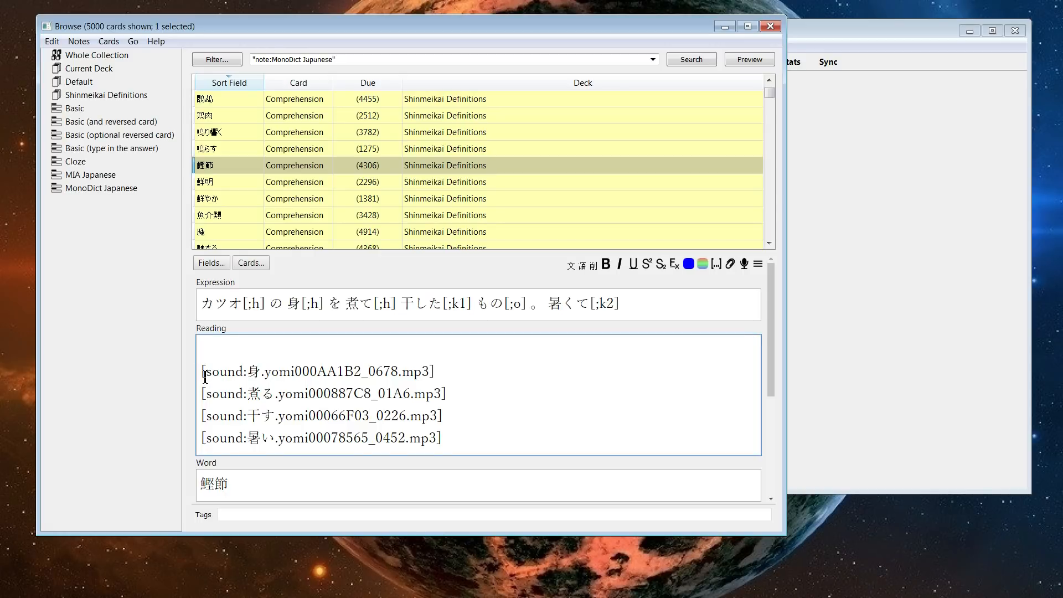
pyautogui.click(205, 374)
pyautogui.press('BackSpace')
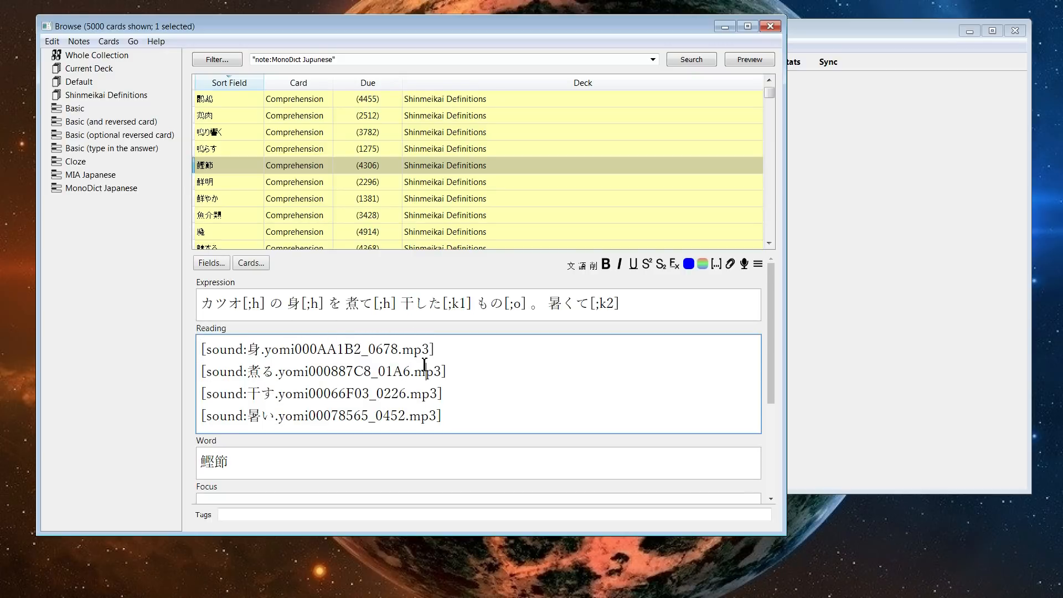
pyautogui.hotkey('ctrl', 'a')
pyautogui.click(565, 372)
# Preview the card again and check the hover readings on カツオ and 身.
pyautogui.click(765, 62)
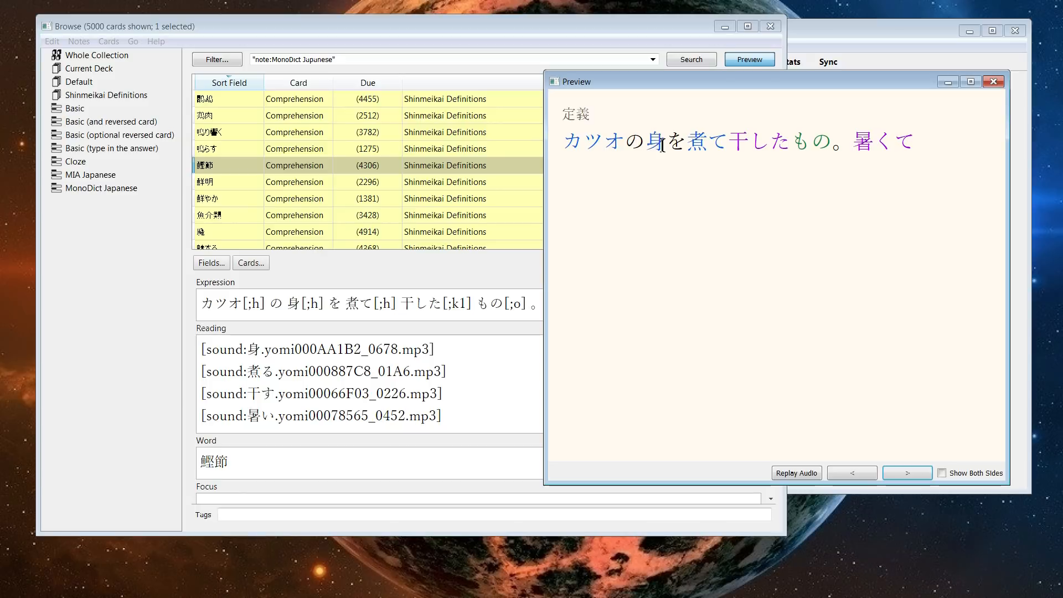
pyautogui.doubleClick(644, 142)
pyautogui.moveTo(598, 145)
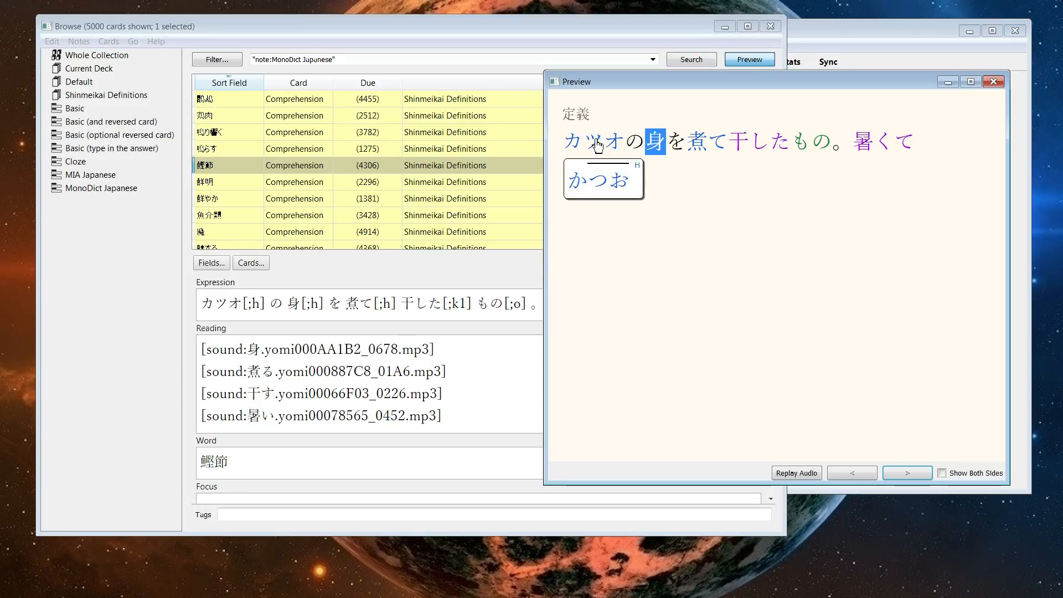
pyautogui.moveTo(564, 142); pyautogui.dragTo(626, 148)
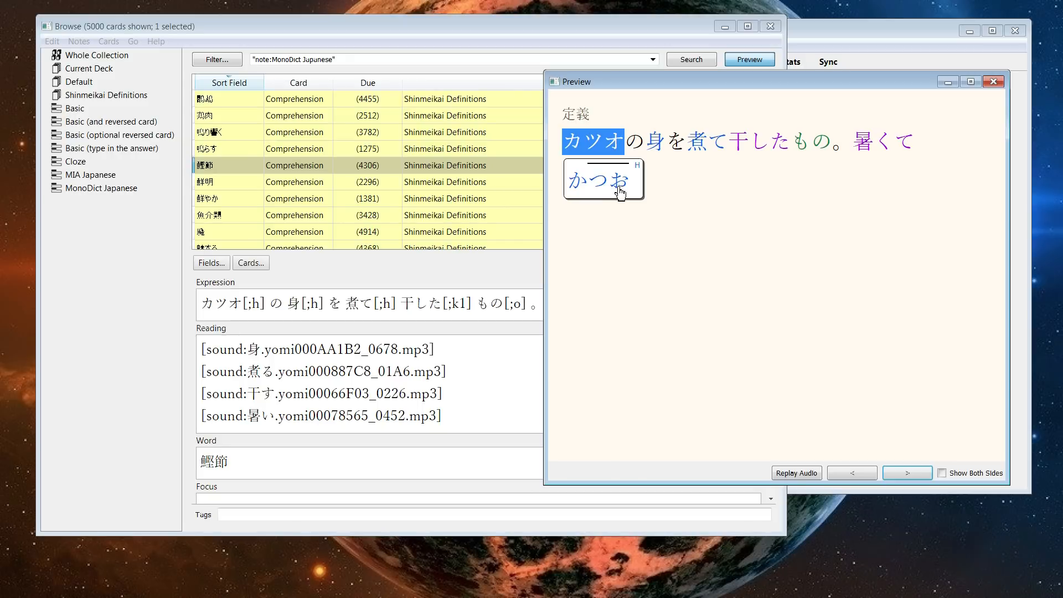
pyautogui.click(655, 141)
pyautogui.moveTo(642, 136); pyautogui.dragTo(674, 146)
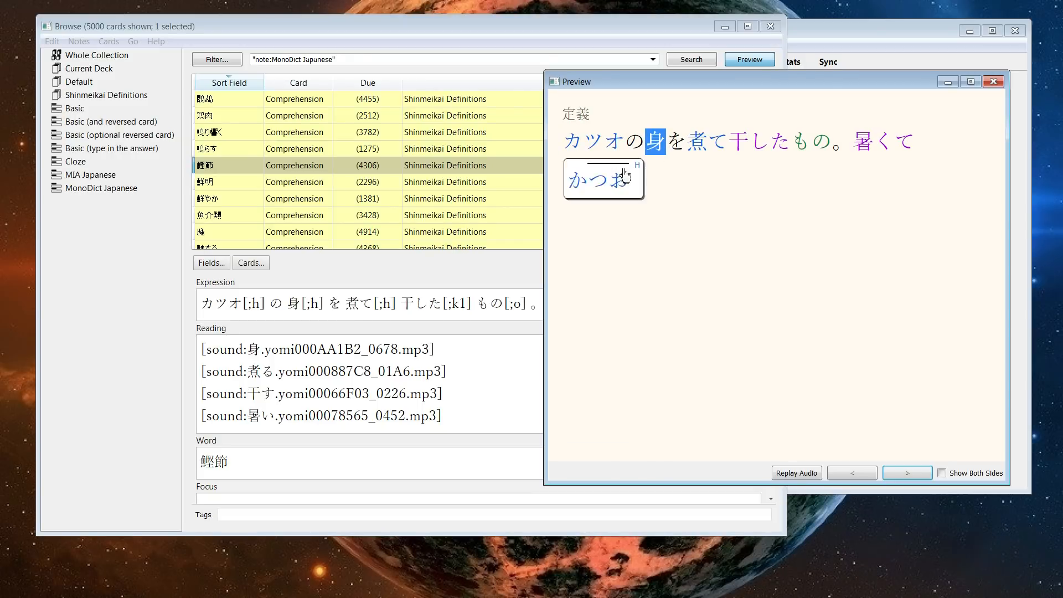
# Compare the pitch annotation after 身 in the Expression field with how the word appears in the card preview.
pyautogui.click(284, 304)
pyautogui.moveTo(283, 303)
pyautogui.mouseDown()
pyautogui.moveTo(322, 307)
pyautogui.moveTo(270, 305)
pyautogui.mouseUp()
pyautogui.click(324, 306)
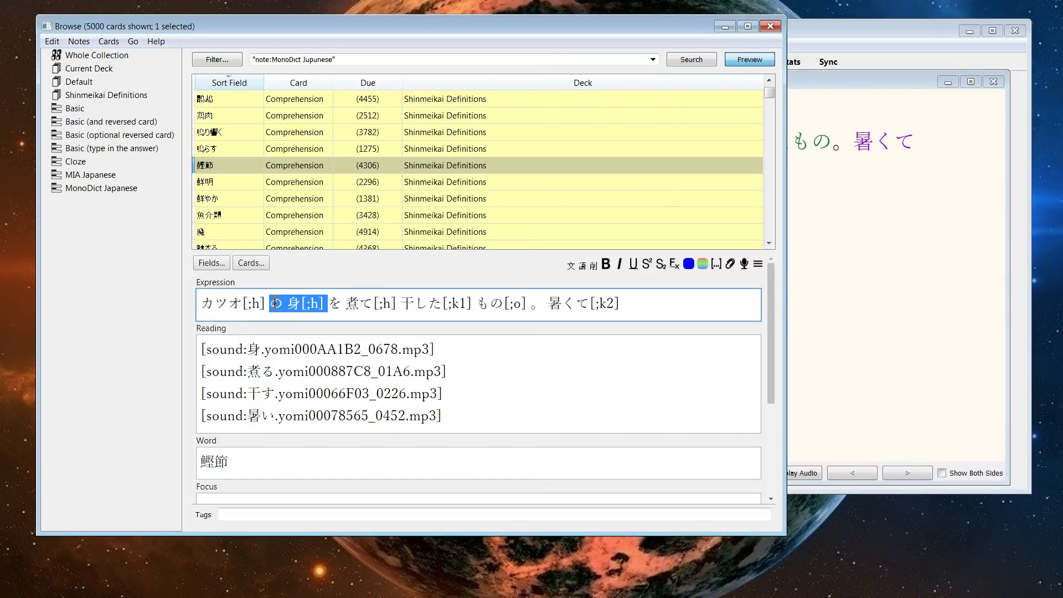
pyautogui.click(830, 225)
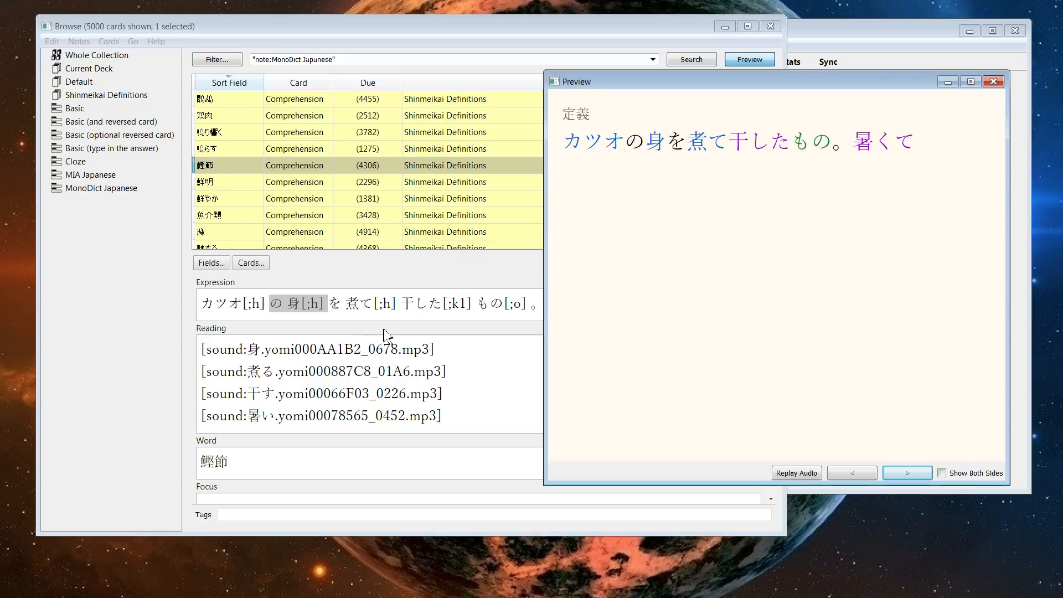
pyautogui.click(343, 304)
pyautogui.moveTo(309, 306); pyautogui.dragTo(315, 304)
pyautogui.click(312, 309)
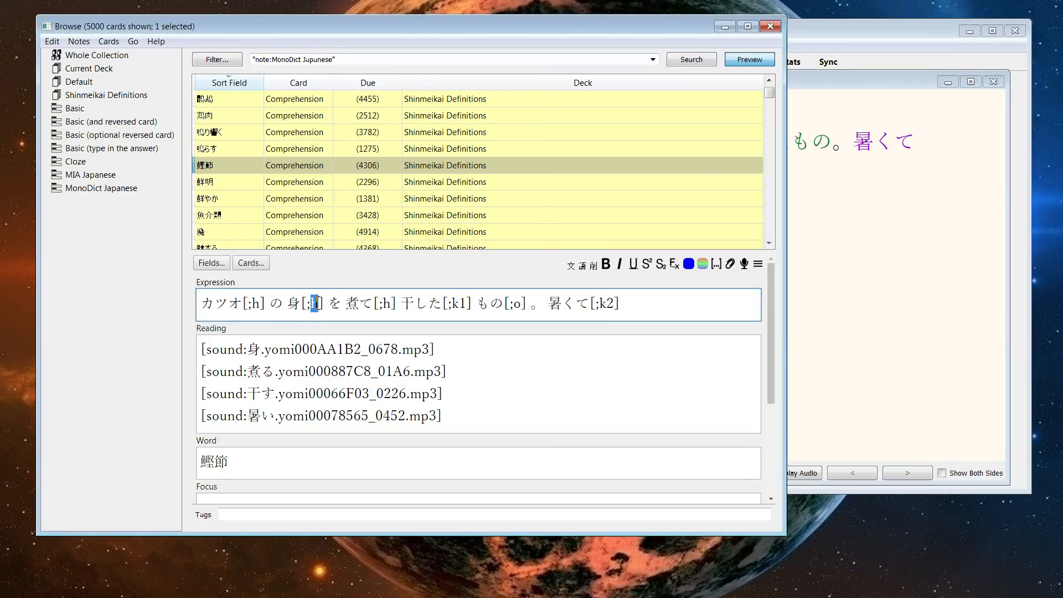
pyautogui.click(835, 201)
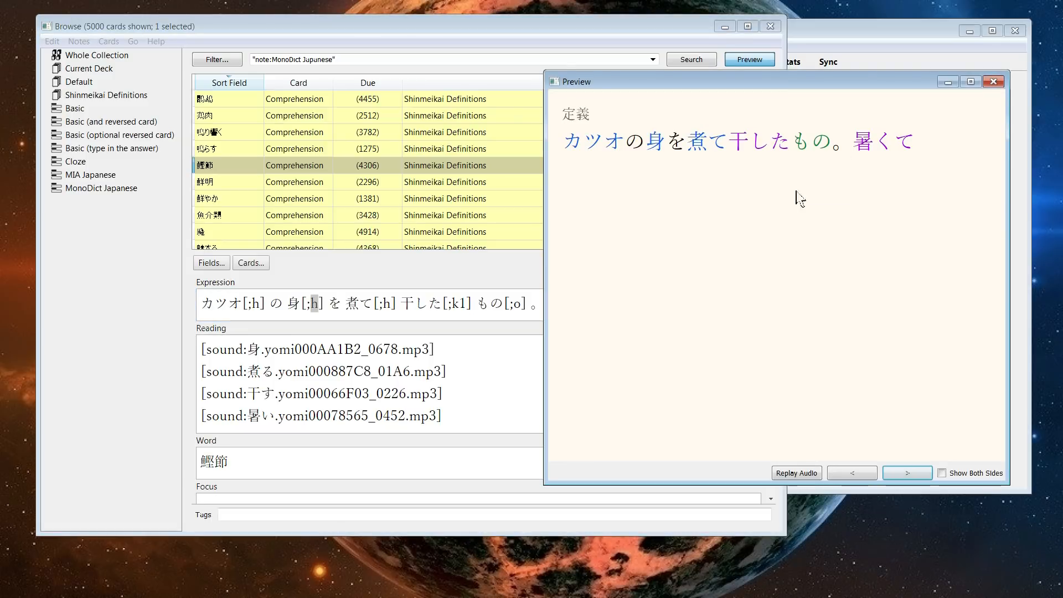
pyautogui.moveTo(649, 142)
pyautogui.mouseDown()
pyautogui.moveTo(689, 142)
pyautogui.moveTo(661, 142)
pyautogui.mouseUp()
pyautogui.click(655, 142)
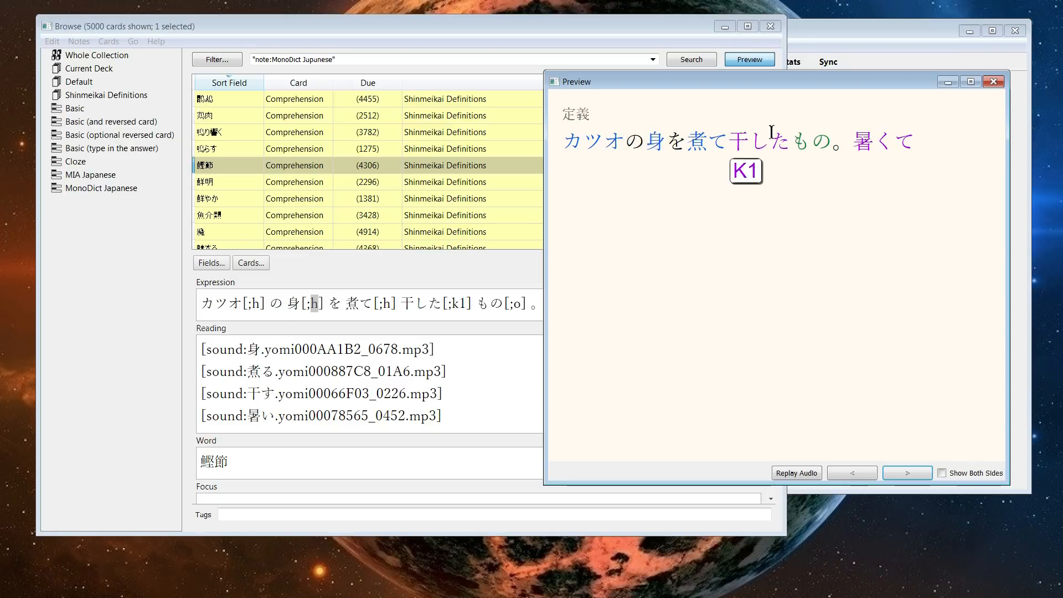
# Examine the pitch accent label that the preview shows for 干した.
pyautogui.moveTo(741, 143)
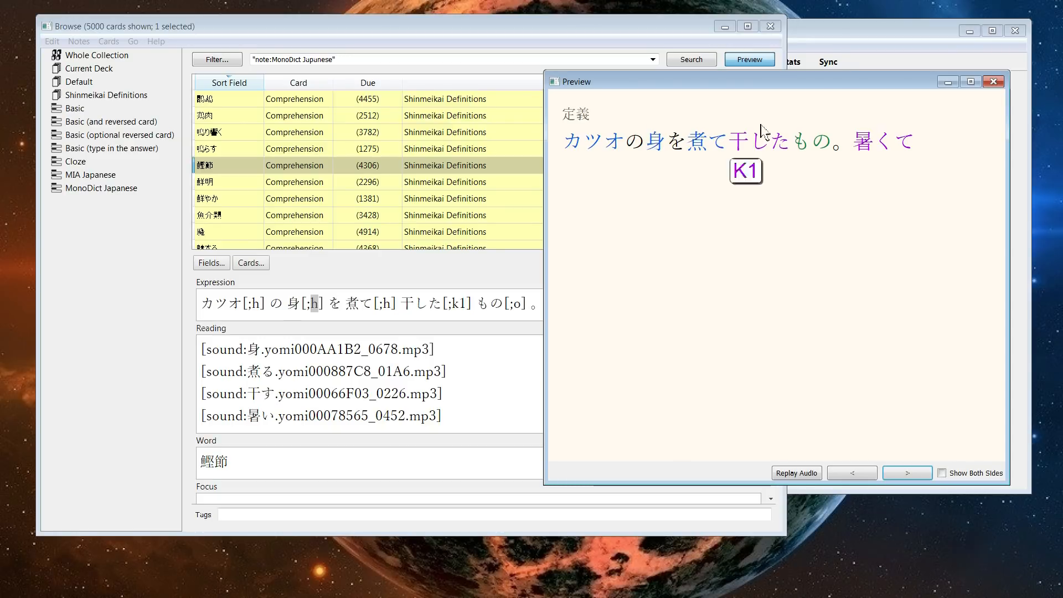
pyautogui.doubleClick(735, 146)
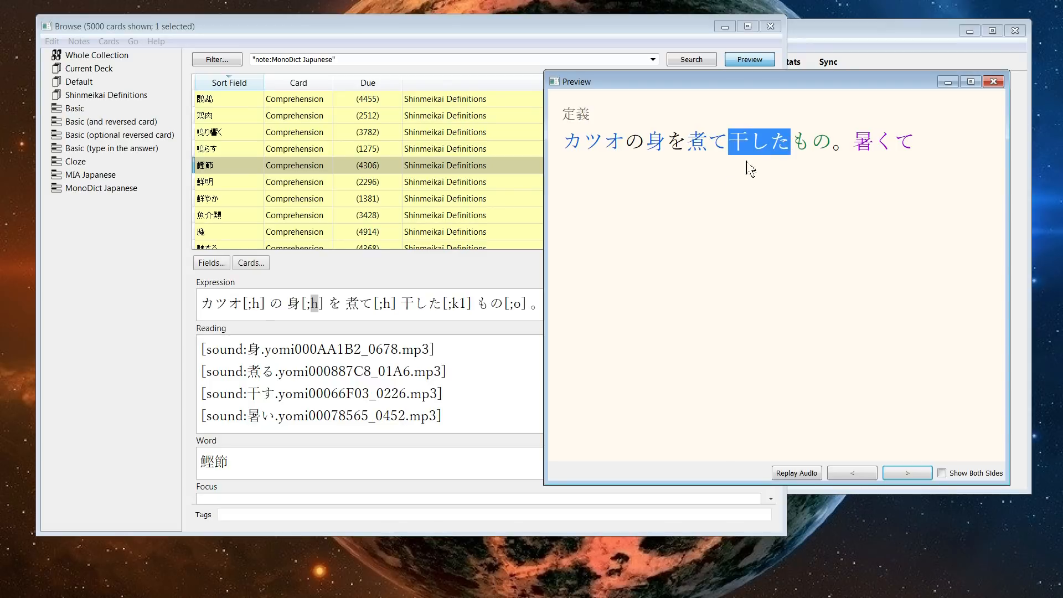
pyautogui.moveTo(735, 149)
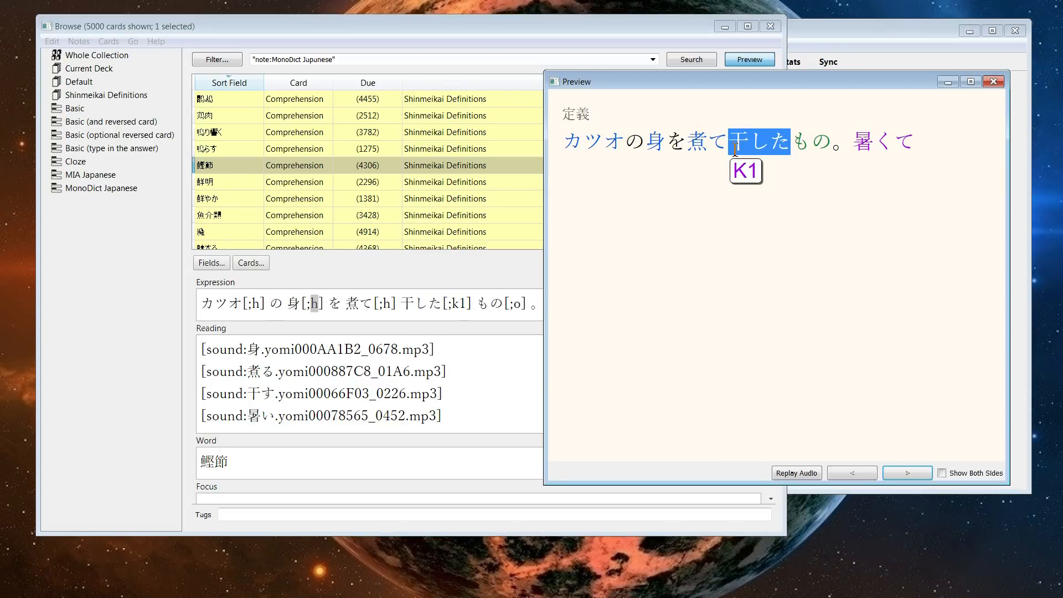
pyautogui.click(755, 176)
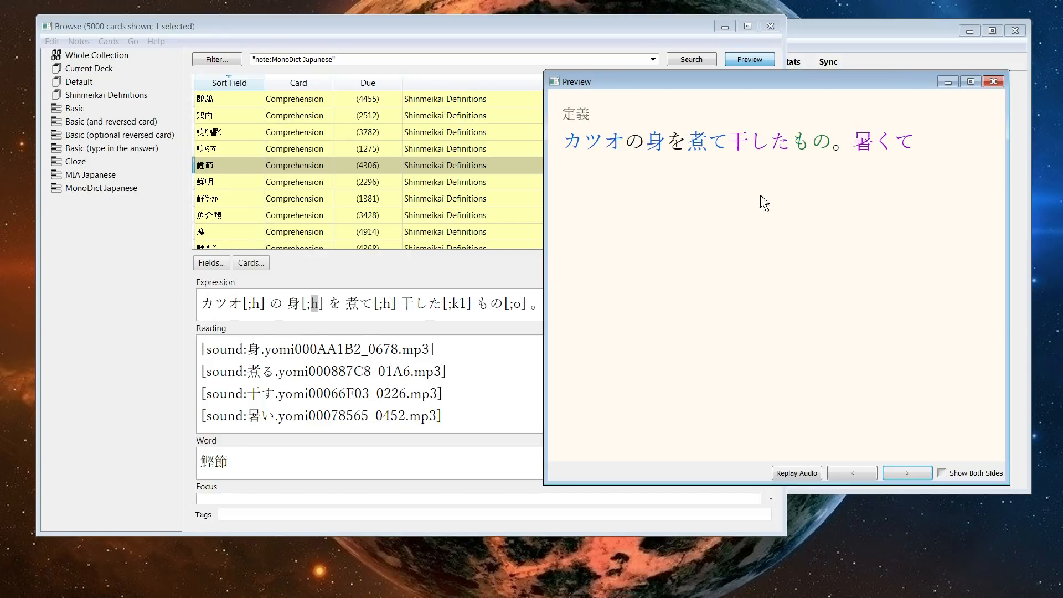
pyautogui.moveTo(751, 176); pyautogui.dragTo(760, 164)
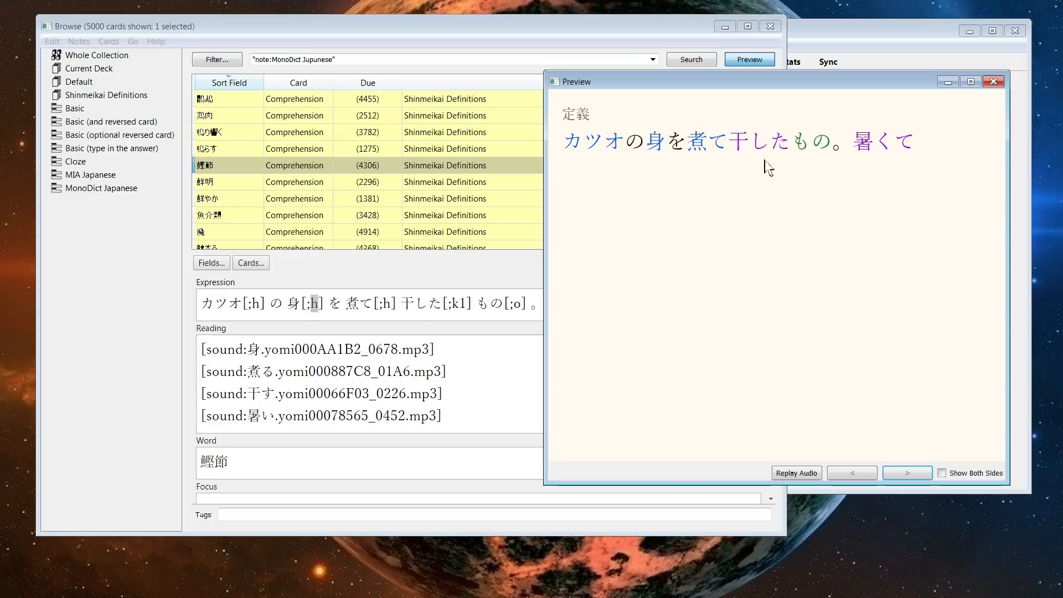
# Compare the pitch accent labels of 暑くて and 干した in the card preview.
pyautogui.moveTo(901, 150)
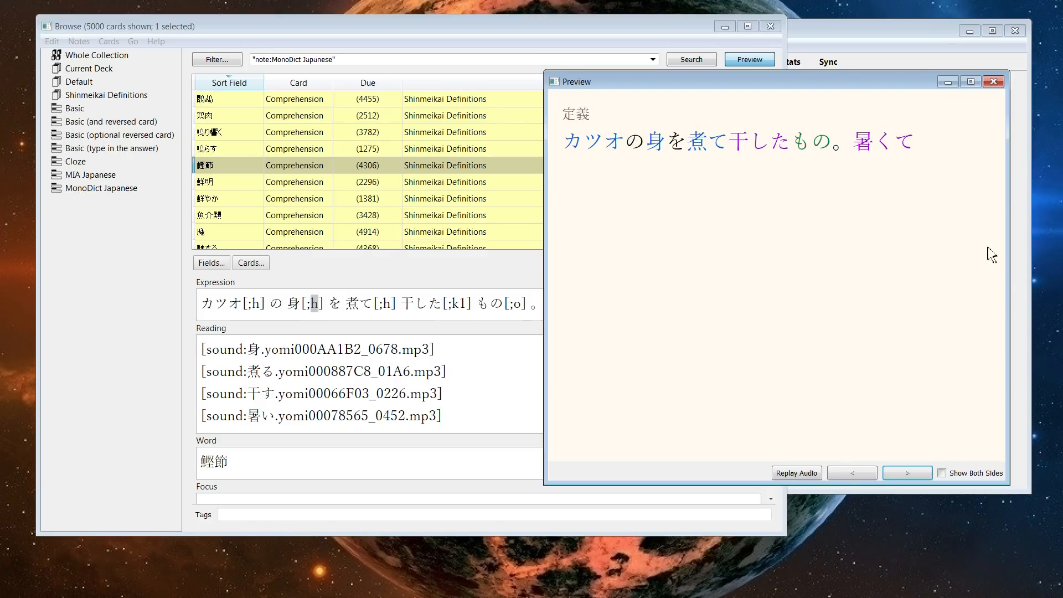
pyautogui.moveTo(862, 143)
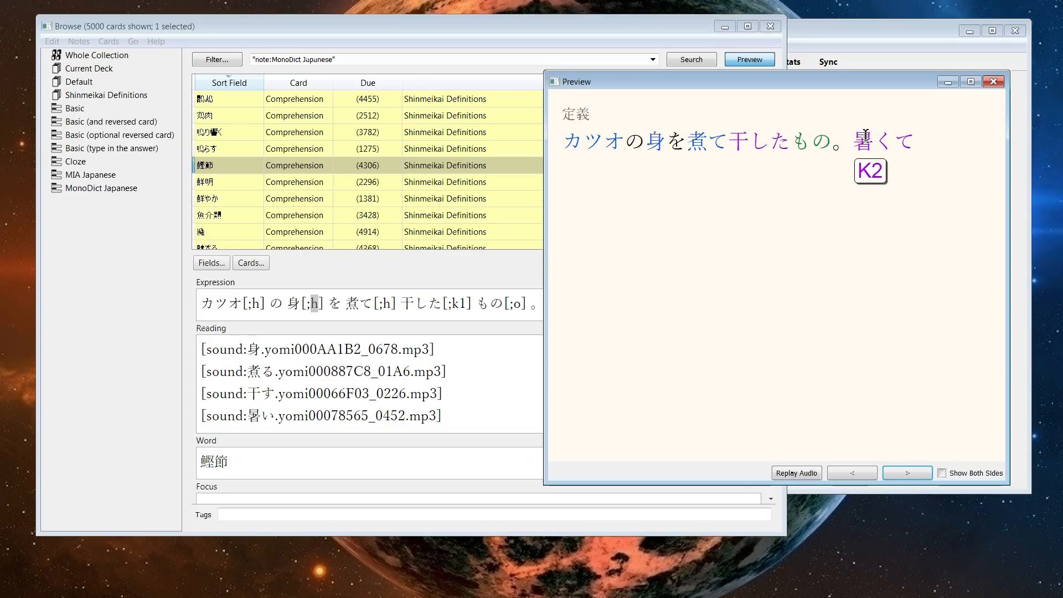
pyautogui.moveTo(872, 170); pyautogui.dragTo(883, 171)
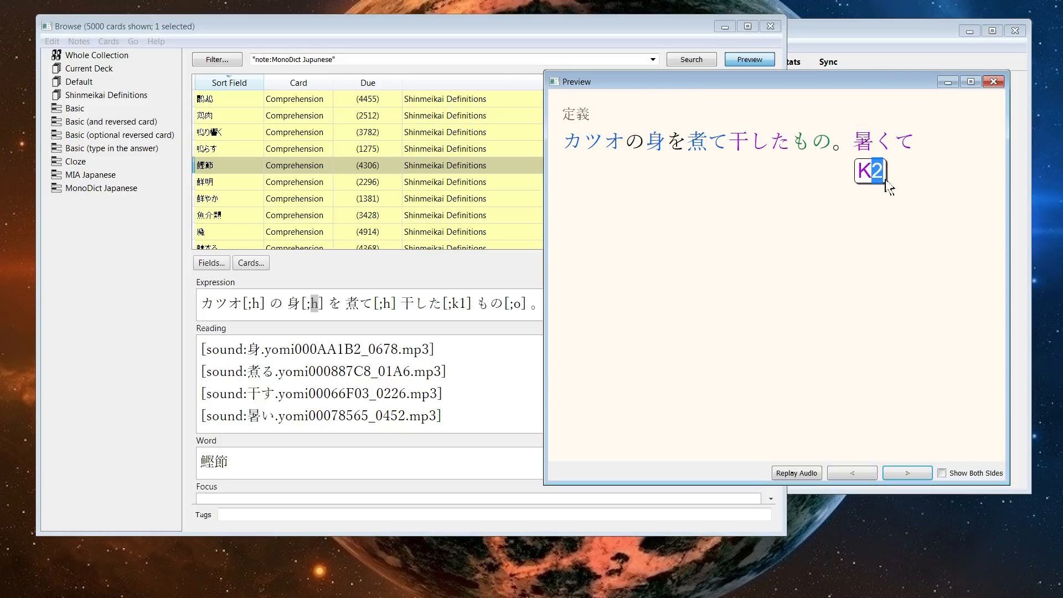
pyautogui.moveTo(865, 139)
pyautogui.moveTo(743, 145)
pyautogui.moveTo(759, 175); pyautogui.dragTo(734, 173)
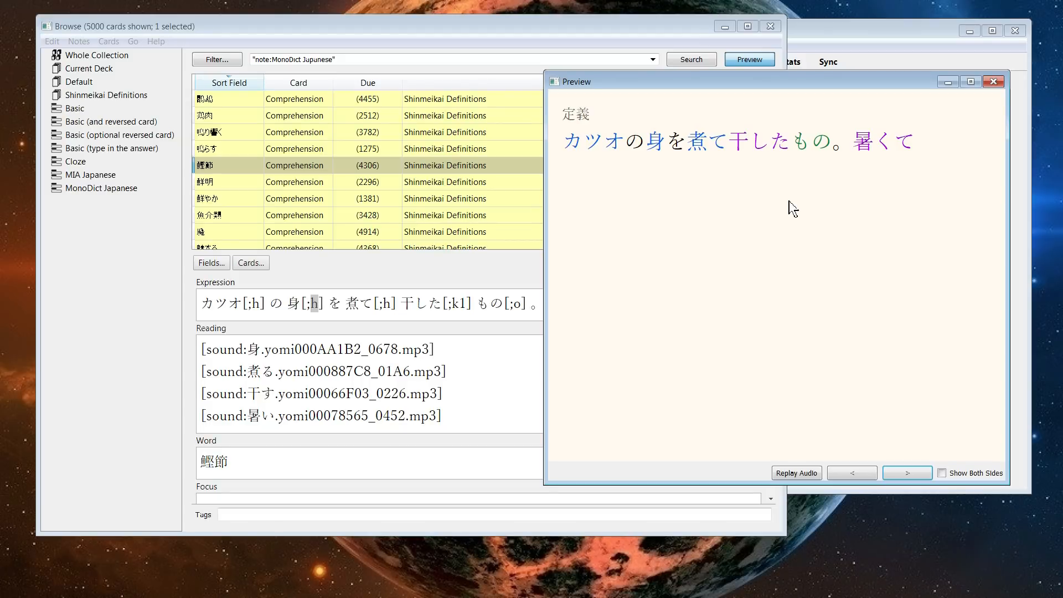
pyautogui.doubleClick(744, 141)
pyautogui.moveTo(800, 147); pyautogui.dragTo(789, 145)
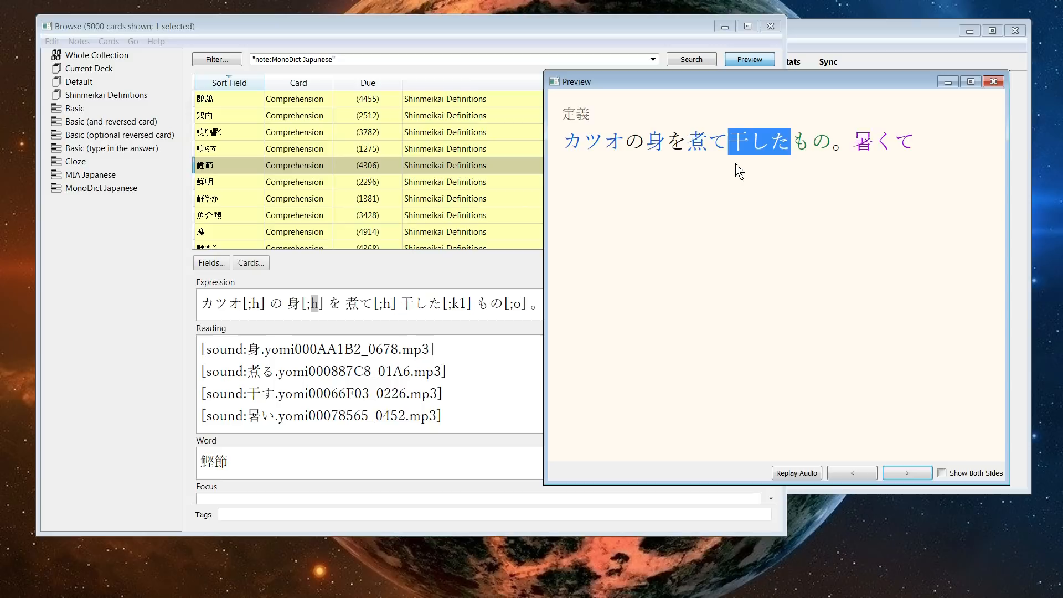
pyautogui.moveTo(747, 174); pyautogui.dragTo(762, 176)
pyautogui.click(760, 173)
pyautogui.moveTo(867, 137)
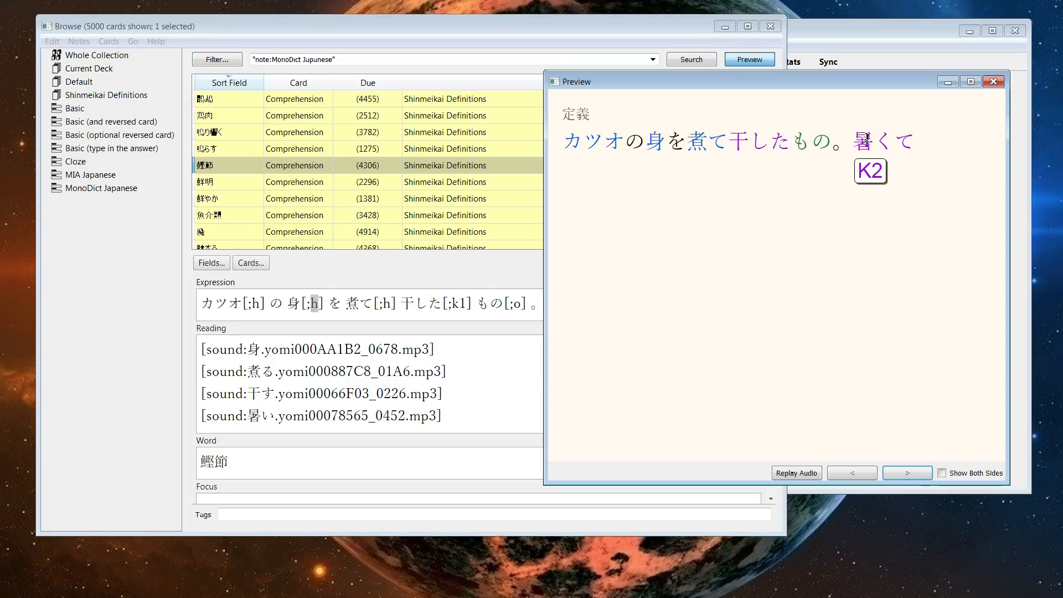
pyautogui.moveTo(885, 174)
pyautogui.mouseDown()
pyautogui.moveTo(856, 173)
pyautogui.moveTo(870, 175)
pyautogui.mouseUp()
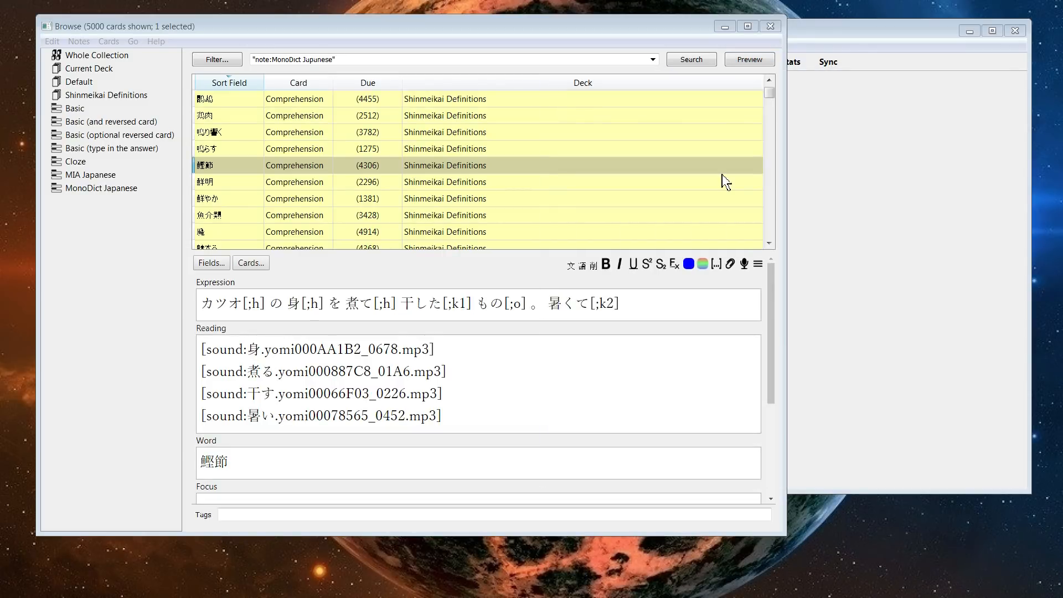
# In the MIA Japanese Support configuration, set the Group export options to off;off;off;on;on.
pyautogui.click(844, 117)
pyautogui.click(526, 46)
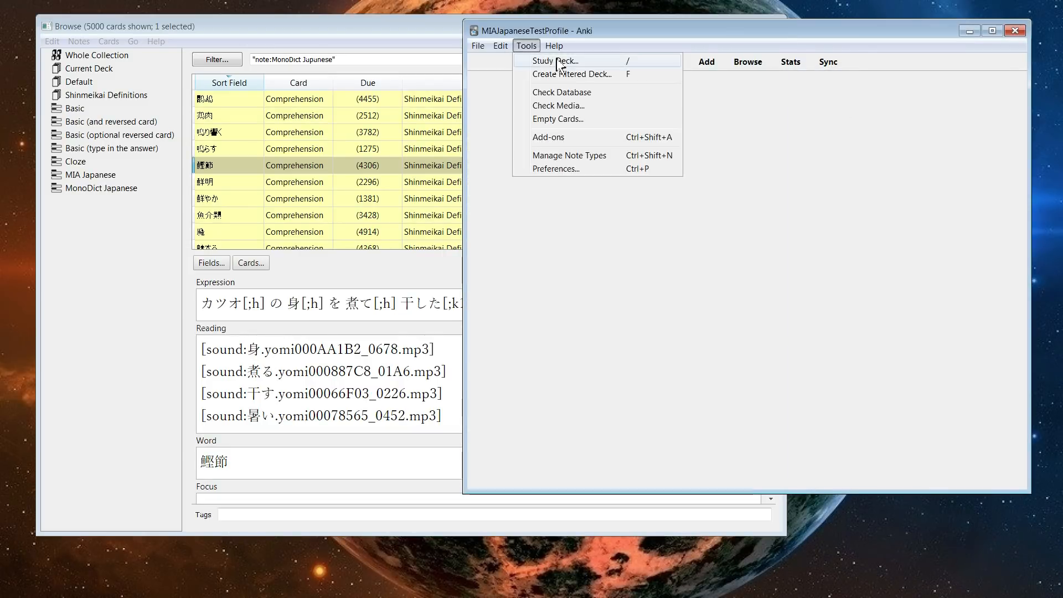
pyautogui.click(546, 137)
pyautogui.click(472, 177)
pyautogui.click(637, 288)
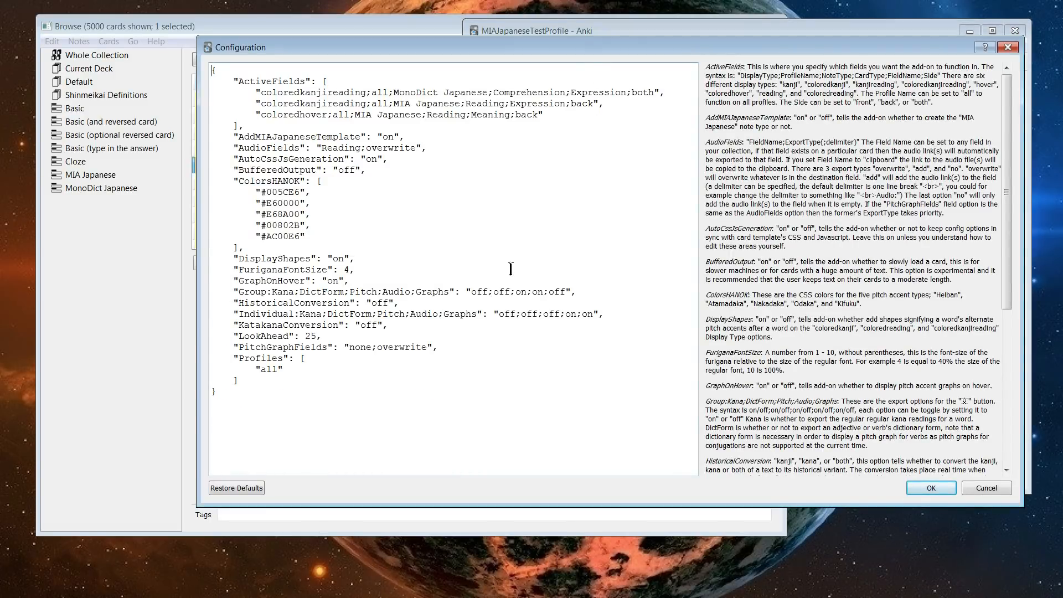
pyautogui.moveTo(555, 292)
pyautogui.mouseDown()
pyautogui.moveTo(574, 293)
pyautogui.moveTo(552, 293)
pyautogui.mouseUp()
pyautogui.click(565, 281)
pyautogui.write('on')
pyautogui.moveTo(527, 300); pyautogui.dragTo(526, 296)
pyautogui.click(524, 294)
pyautogui.doubleClick(525, 292)
pyautogui.write('off')
# Set PitchGraphFields to Reading;overwrite, save the add-on configuration and close the add-on list.
pyautogui.moveTo(350, 353); pyautogui.dragTo(354, 353)
pyautogui.doubleClick(353, 348)
pyautogui.click(377, 331)
pyautogui.moveTo(375, 349); pyautogui.dragTo(349, 348)
pyautogui.write('Reading')
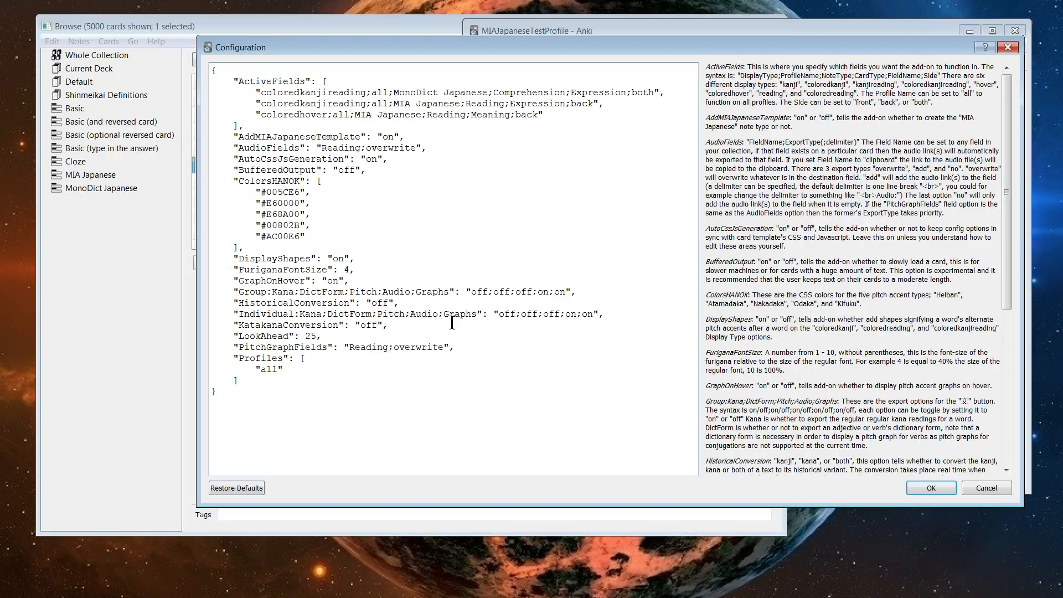
pyautogui.click(936, 489)
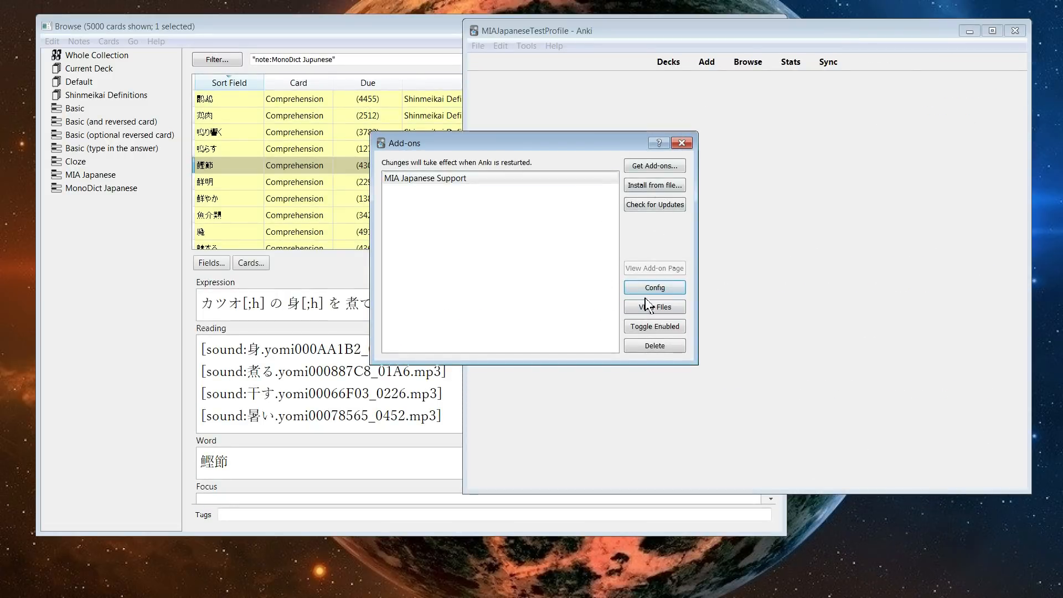
pyautogui.click(682, 143)
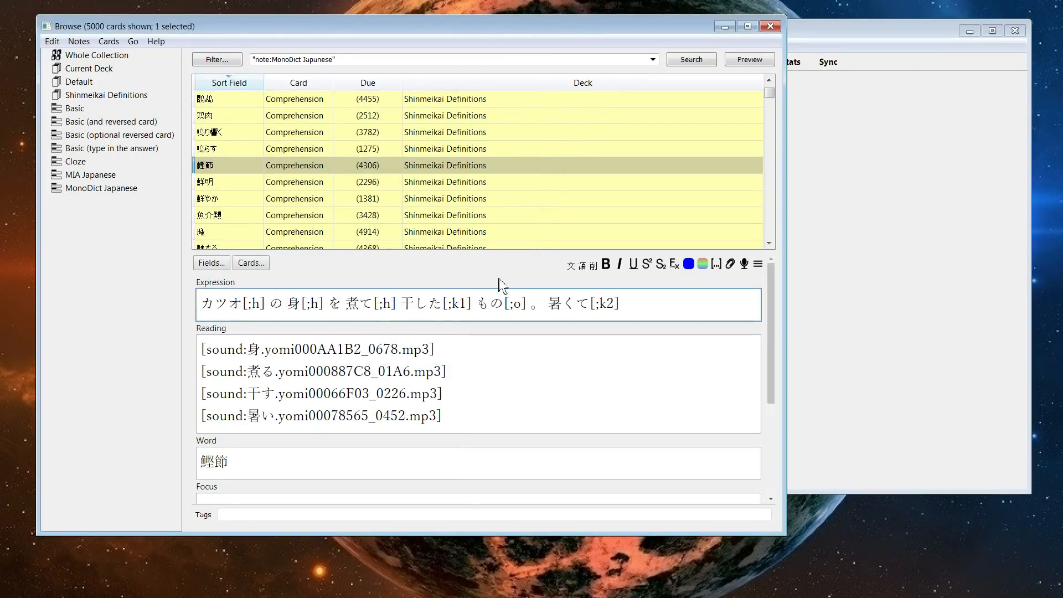
# Select the 鮮明 card and generate the pitch graphs and audio of its Expression into the Reading field.
pyautogui.click(244, 183)
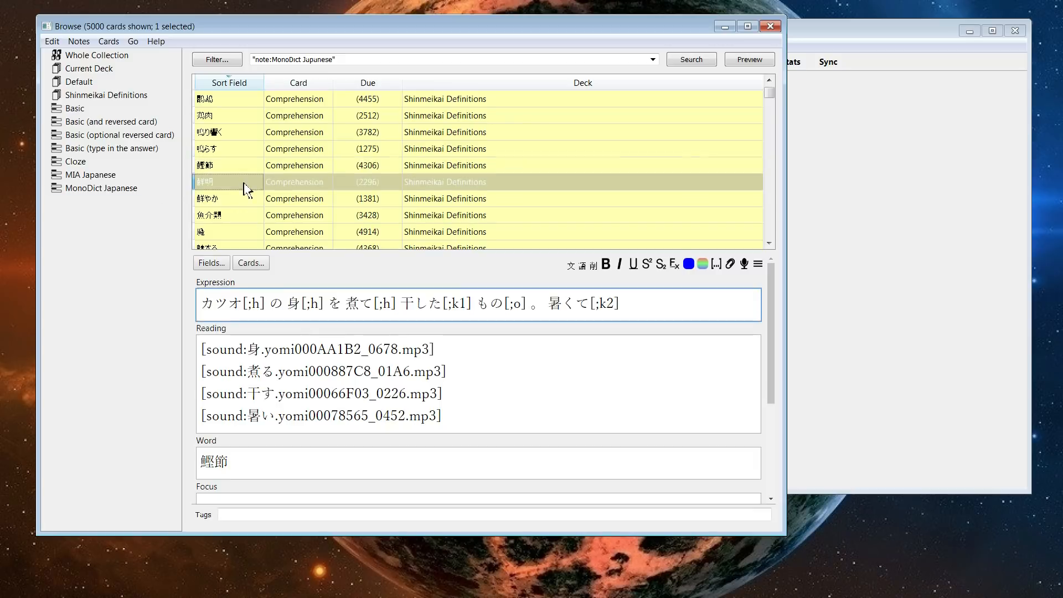
pyautogui.click(571, 266)
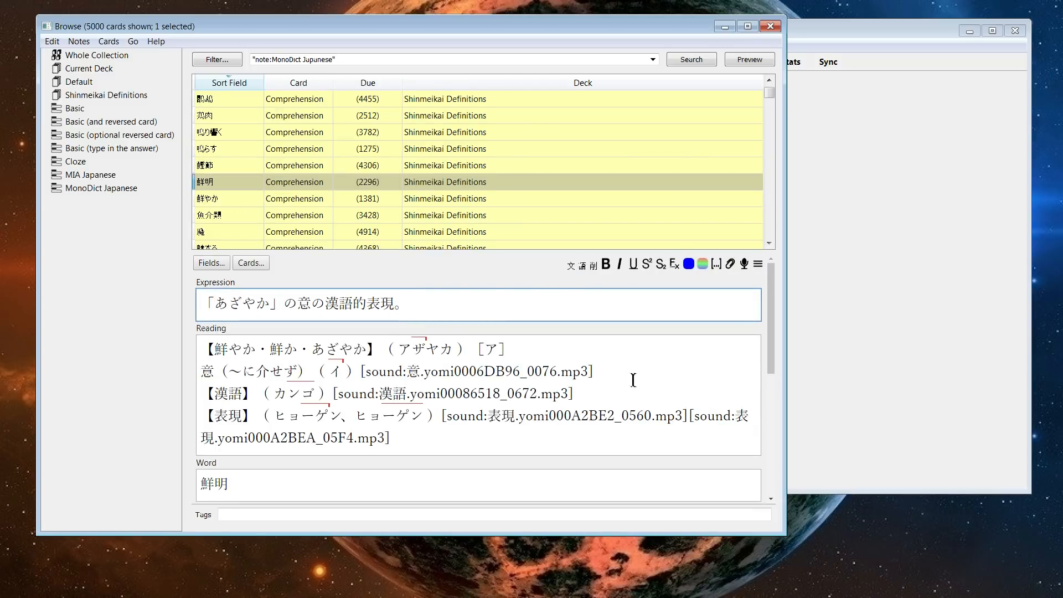
pyautogui.click(564, 380)
# Examine the first generated entry in the Reading field, including the アザヤカ pitch graph and its ［ア］ mark.
pyautogui.moveTo(213, 350); pyautogui.dragTo(520, 352)
pyautogui.click(476, 348)
pyautogui.click(467, 347)
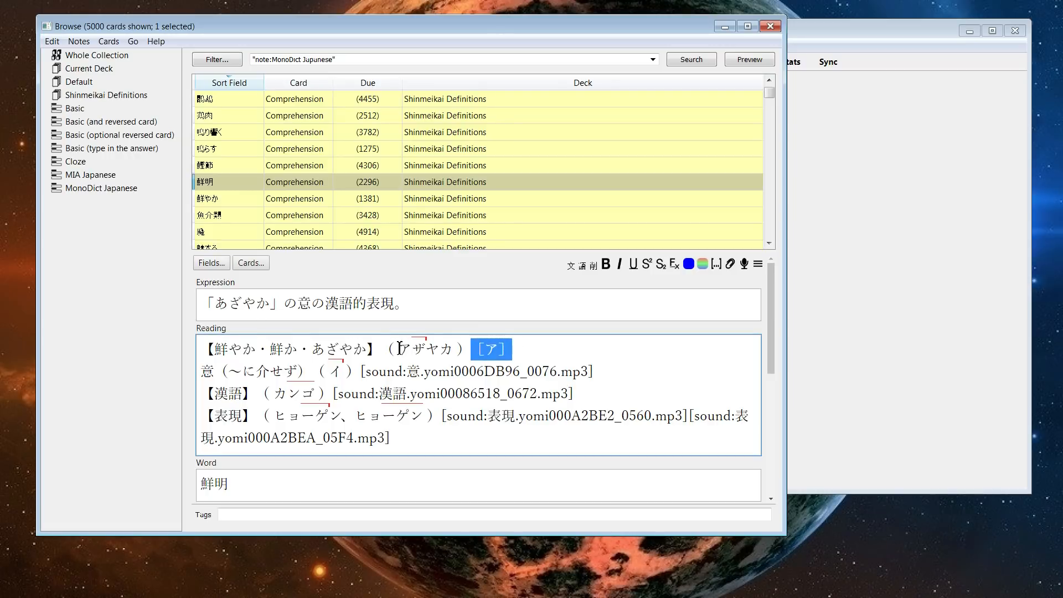
pyautogui.click(452, 349)
pyautogui.moveTo(452, 349); pyautogui.dragTo(403, 350)
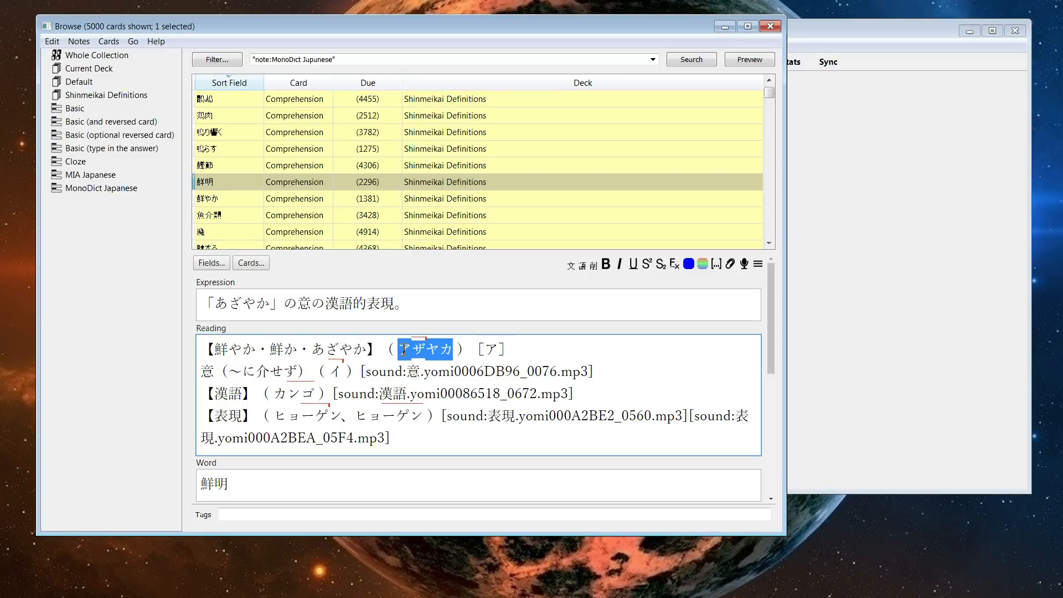
pyautogui.moveTo(399, 350); pyautogui.dragTo(452, 350)
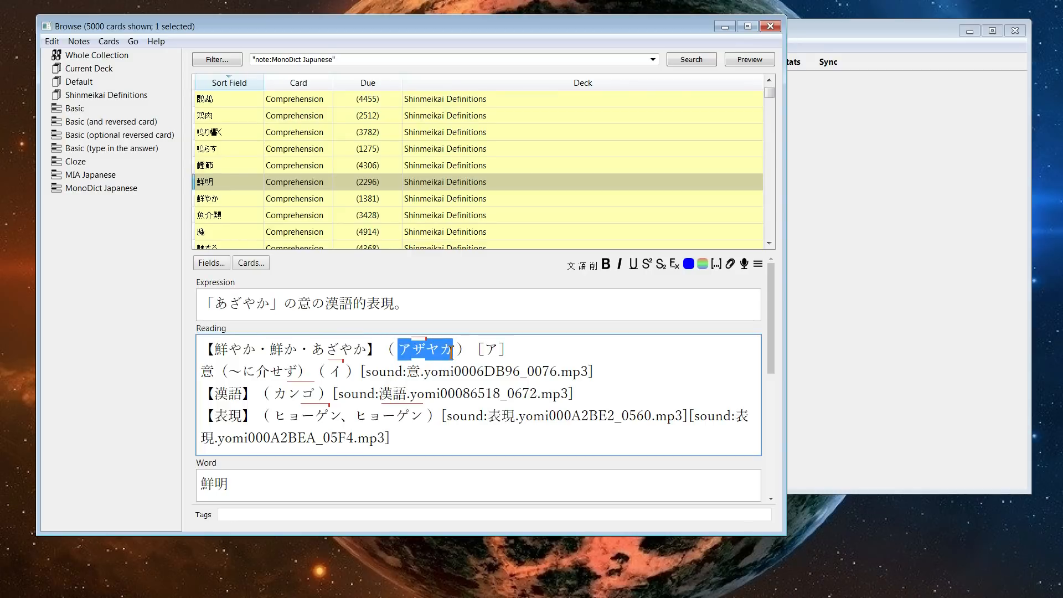
pyautogui.click(419, 332)
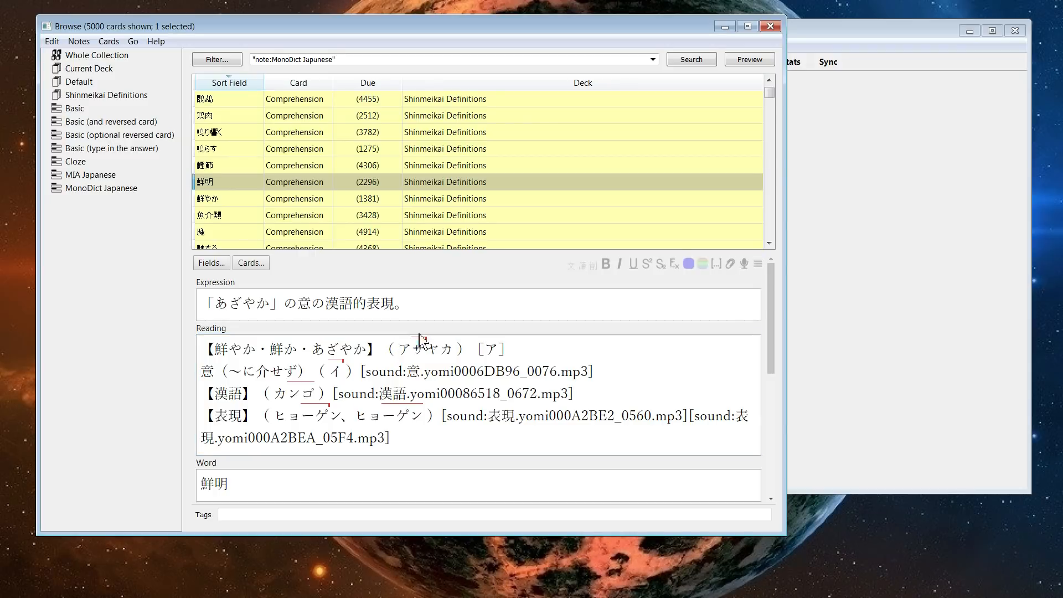
# Examine the pitch graphs and sound tags generated in the Reading field, including the アザヤカ, イ and カンゴ entries.
pyautogui.moveTo(458, 351); pyautogui.dragTo(399, 350)
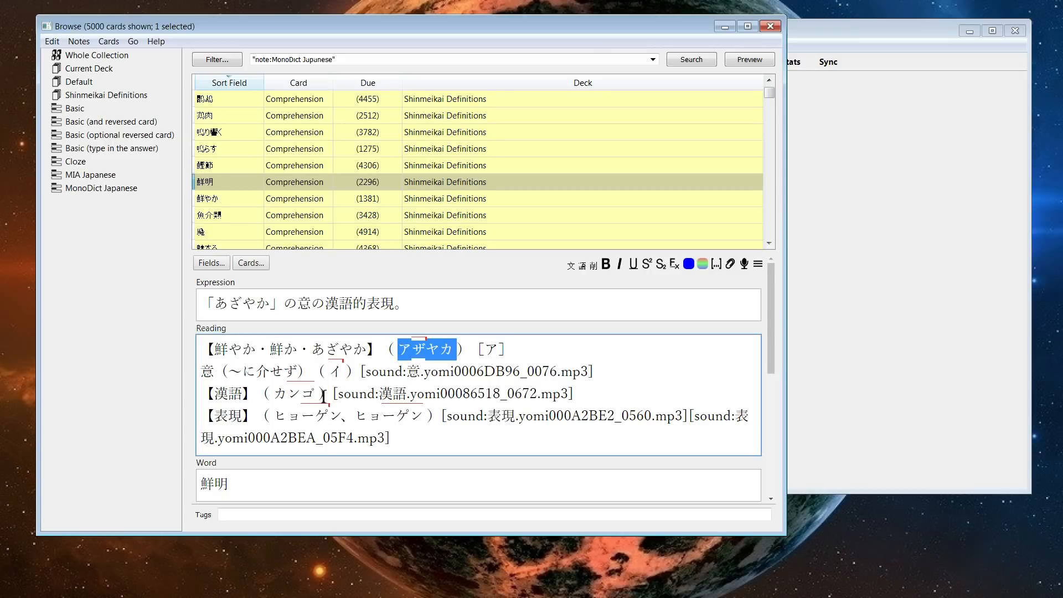
pyautogui.moveTo(316, 394); pyautogui.dragTo(271, 394)
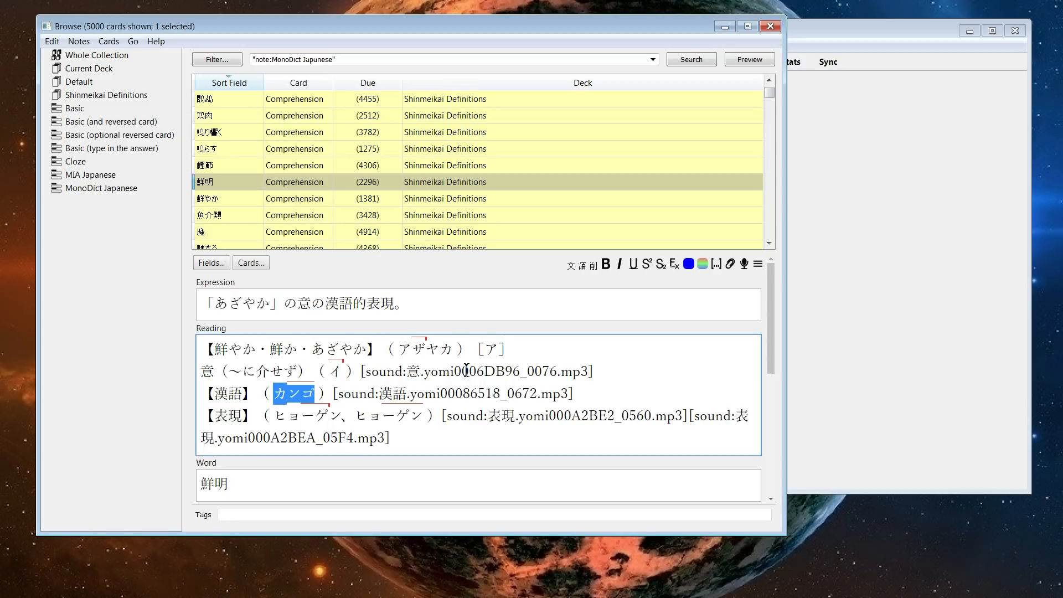
pyautogui.click(560, 394)
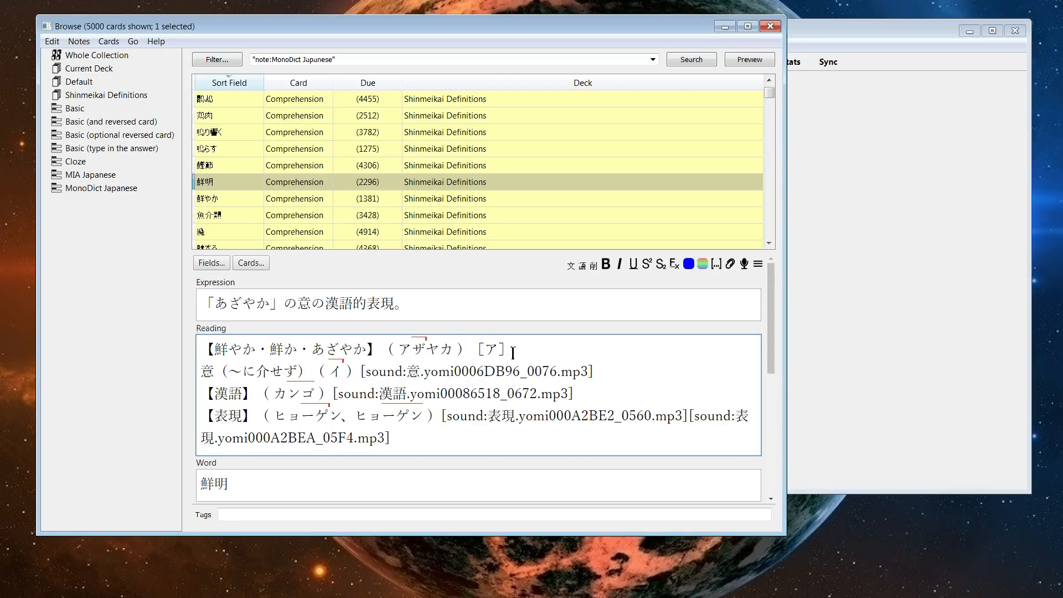
pyautogui.moveTo(367, 379); pyautogui.dragTo(541, 378)
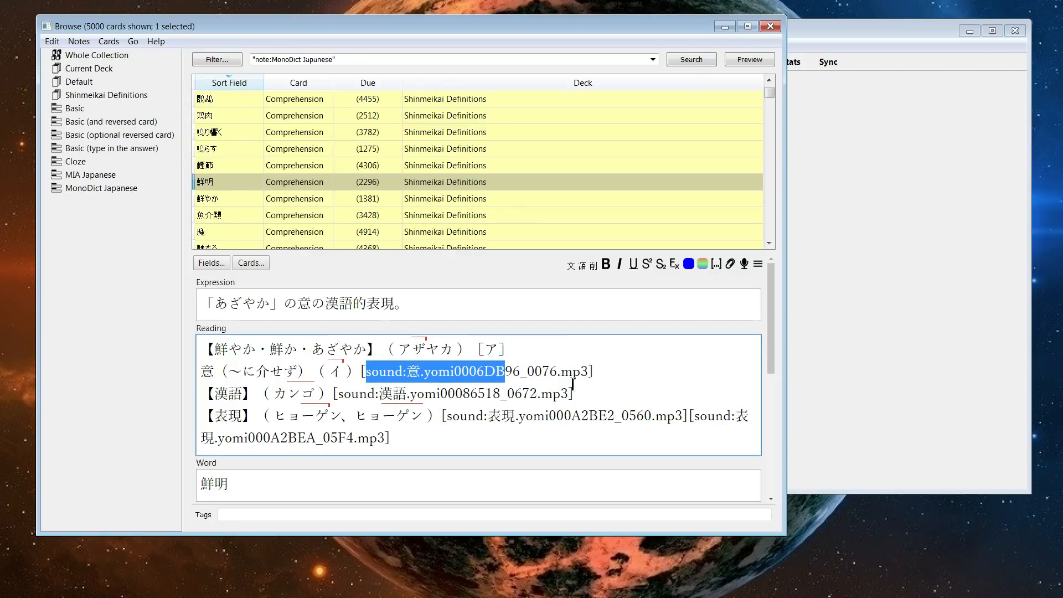
pyautogui.click(596, 371)
pyautogui.moveTo(362, 375); pyautogui.dragTo(642, 373)
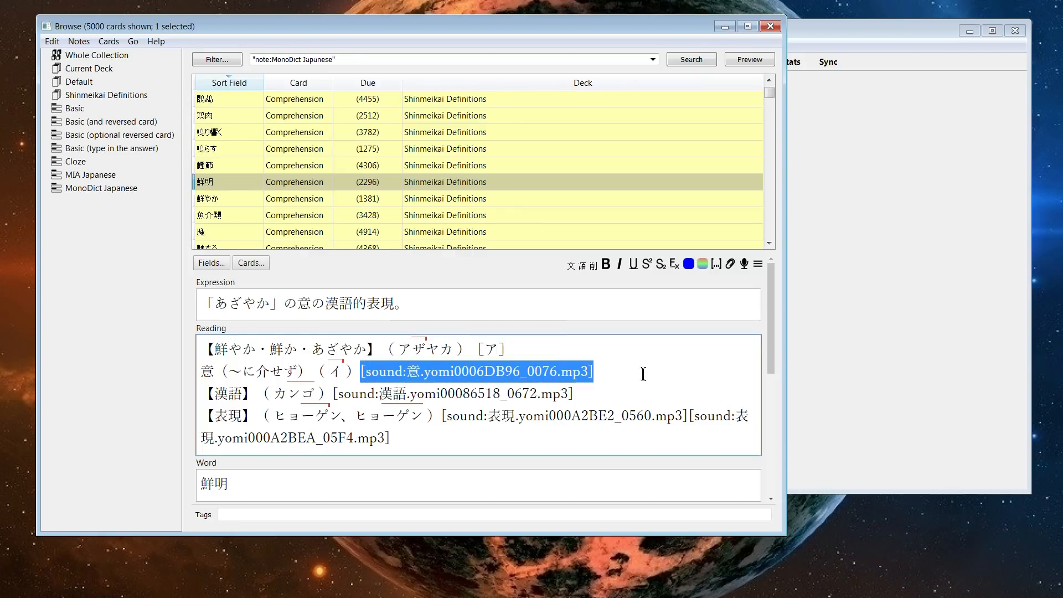
pyautogui.click(553, 394)
# Preview the answer side of the 鮮明 card, close the preview and leave that card selected in the list.
pyautogui.click(749, 65)
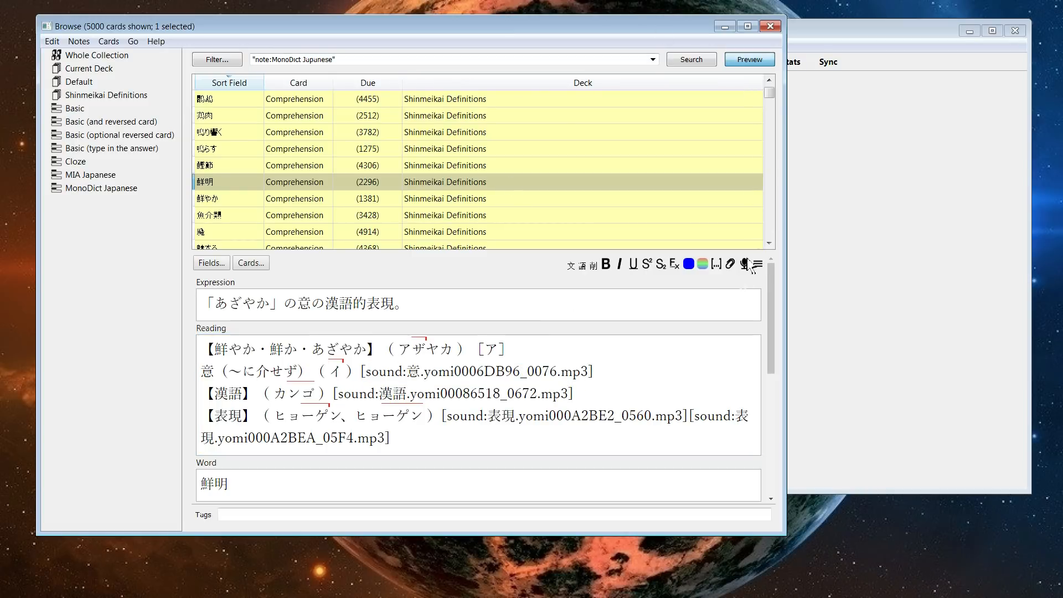
pyautogui.click(919, 477)
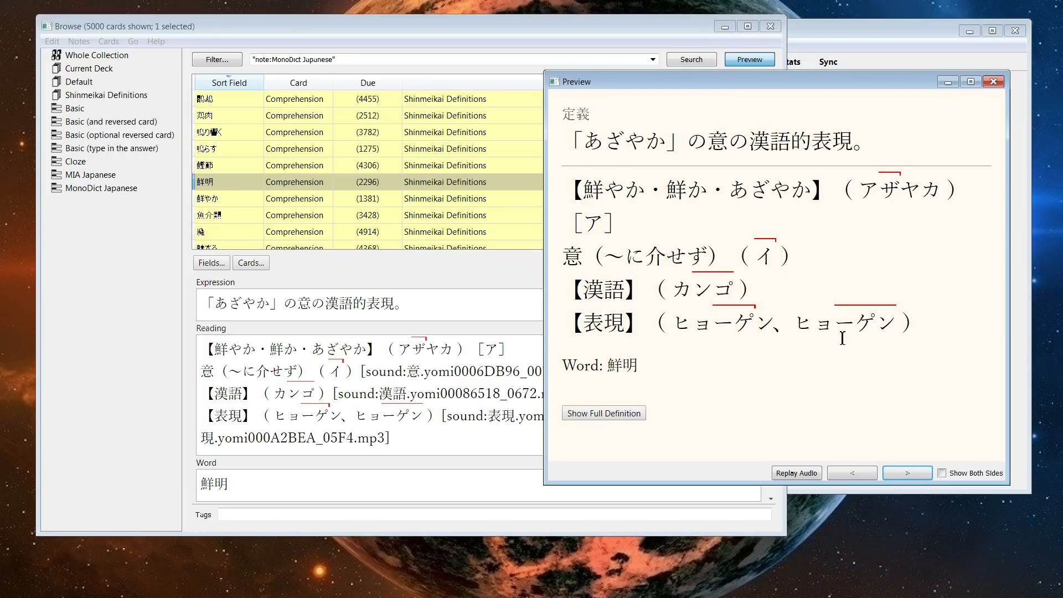
pyautogui.click(995, 86)
pyautogui.click(211, 233)
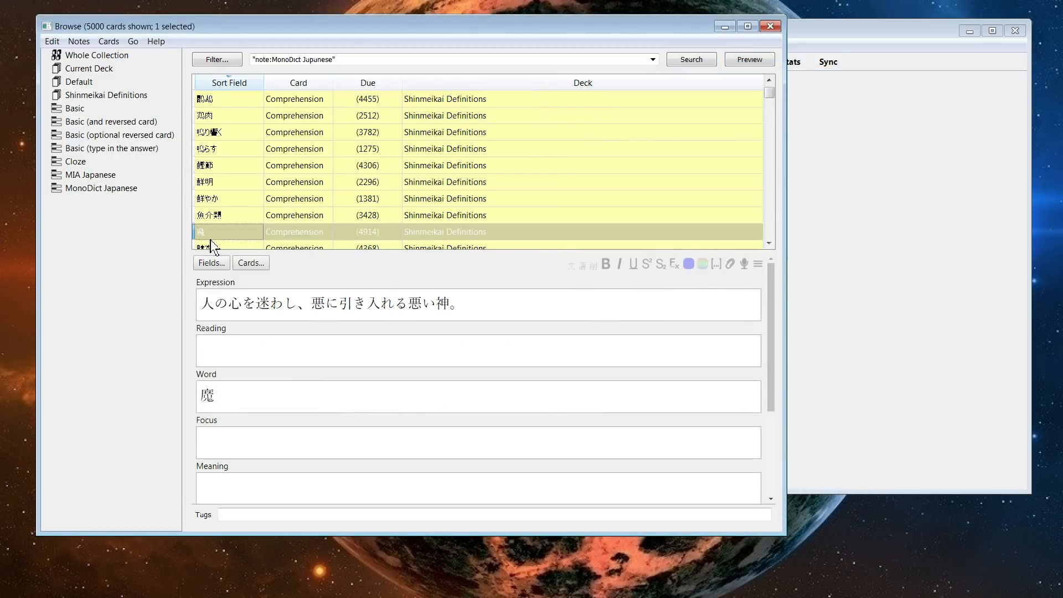
pyautogui.click(303, 200)
pyautogui.click(287, 181)
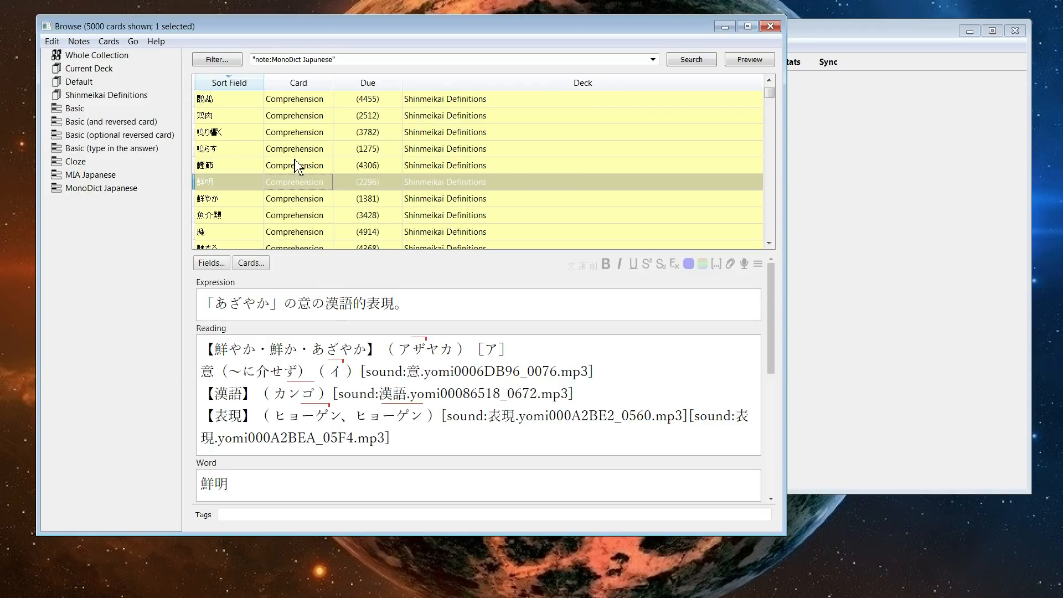
# Open the configuration of the MIA Japanese Support add-on from the main Anki window.
pyautogui.click(855, 146)
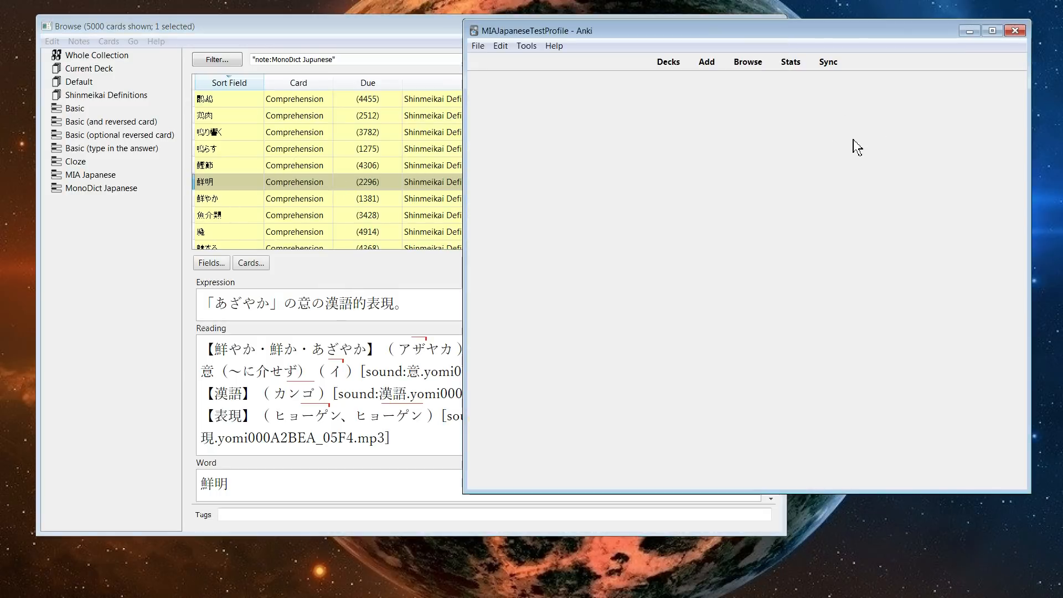
pyautogui.click(524, 49)
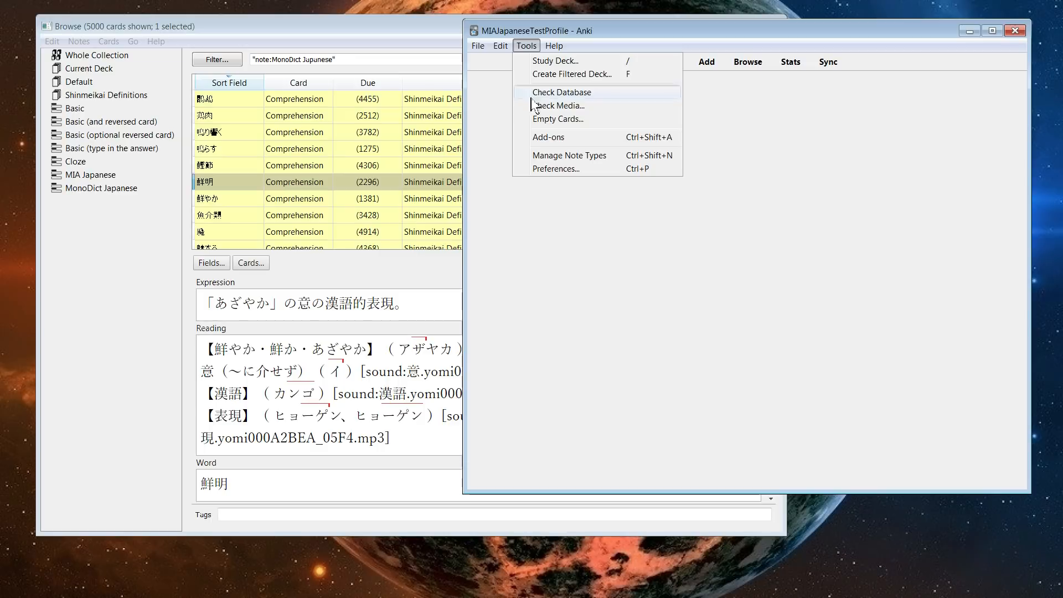
pyautogui.click(540, 135)
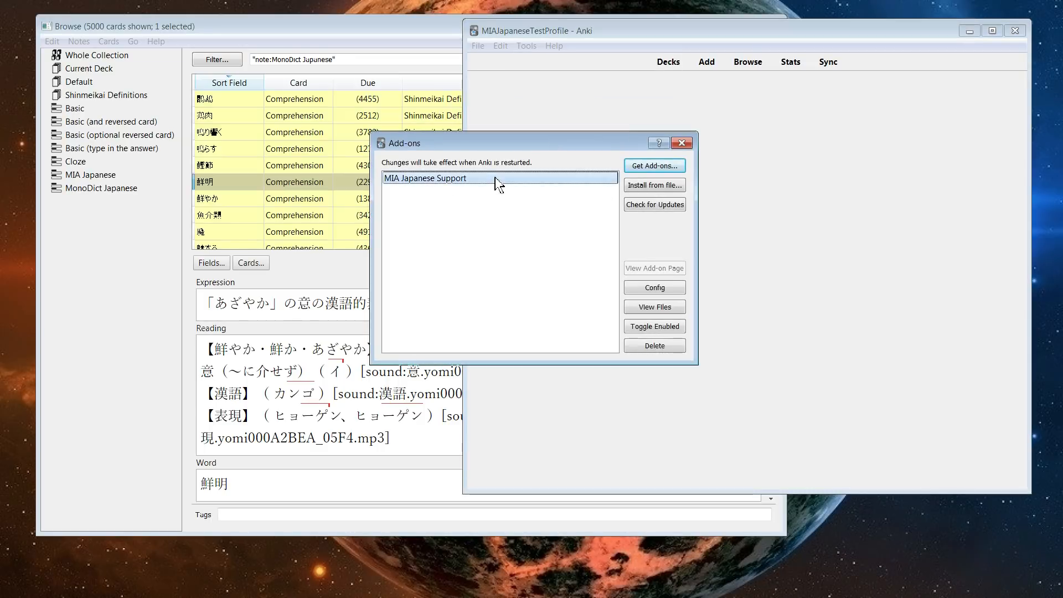
pyautogui.click(668, 288)
# Set the Group export options to on;on;on;off;off.
pyautogui.moveTo(476, 296)
pyautogui.mouseDown()
pyautogui.moveTo(559, 293)
pyautogui.moveTo(489, 298)
pyautogui.mouseUp()
pyautogui.click(483, 285)
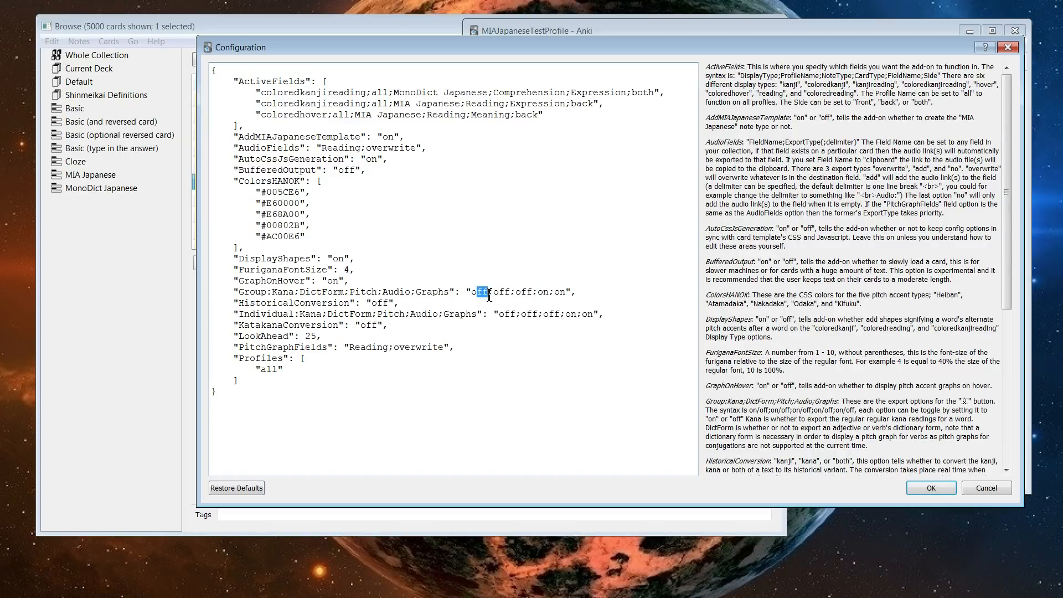
pyautogui.write('n')
pyautogui.moveTo(495, 293); pyautogui.dragTo(522, 293)
pyautogui.write('n;on')
pyautogui.moveTo(531, 294); pyautogui.dragTo(535, 295)
pyautogui.write('off')
pyautogui.moveTo(545, 293); pyautogui.dragTo(557, 292)
pyautogui.write('o')
# Examine the Individual export options line in the configuration.
pyautogui.moveTo(568, 317); pyautogui.dragTo(597, 316)
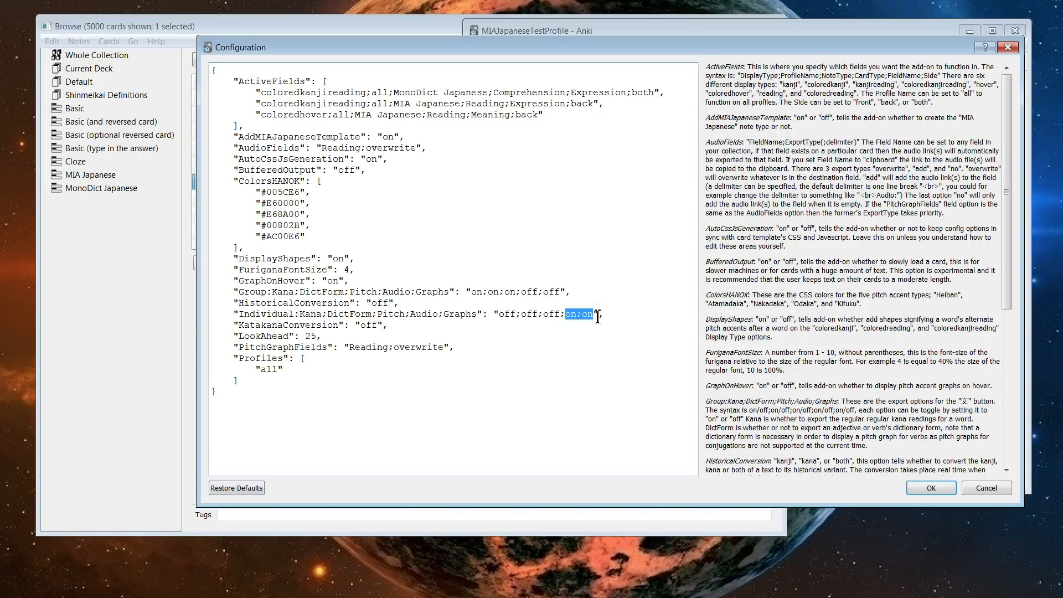
pyautogui.moveTo(239, 316); pyautogui.dragTo(641, 312)
pyautogui.click(595, 314)
pyautogui.moveTo(515, 314)
pyautogui.mouseDown()
pyautogui.moveTo(500, 315)
pyautogui.moveTo(510, 317)
pyautogui.mouseUp()
pyautogui.click(573, 309)
# Turn every Group export option off, giving off;off;off;off;off.
pyautogui.moveTo(521, 294); pyautogui.dragTo(484, 293)
pyautogui.hotkey('ctrl', 'c')
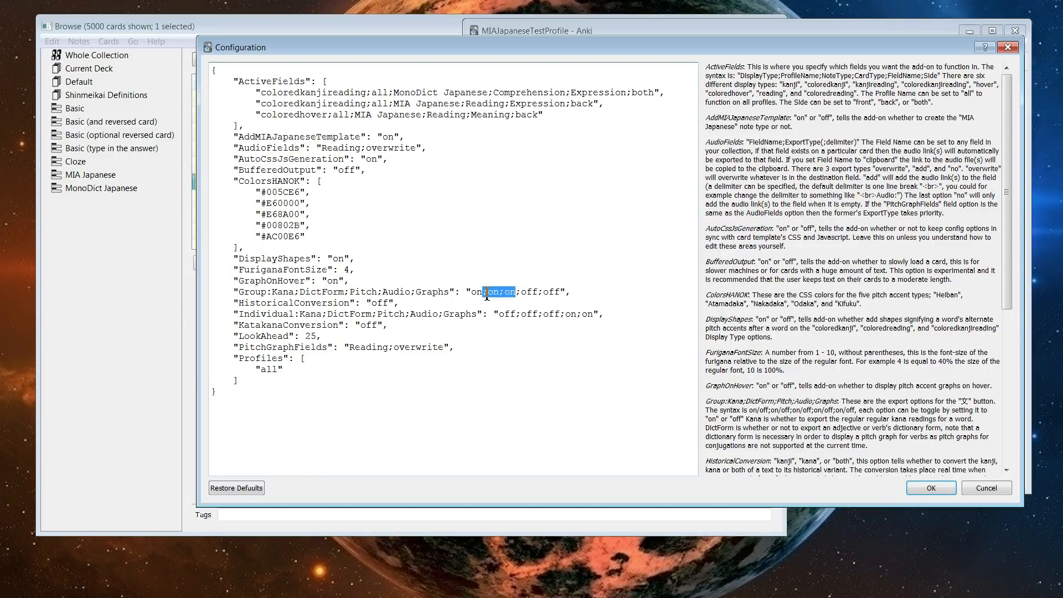
pyautogui.write('off;off')
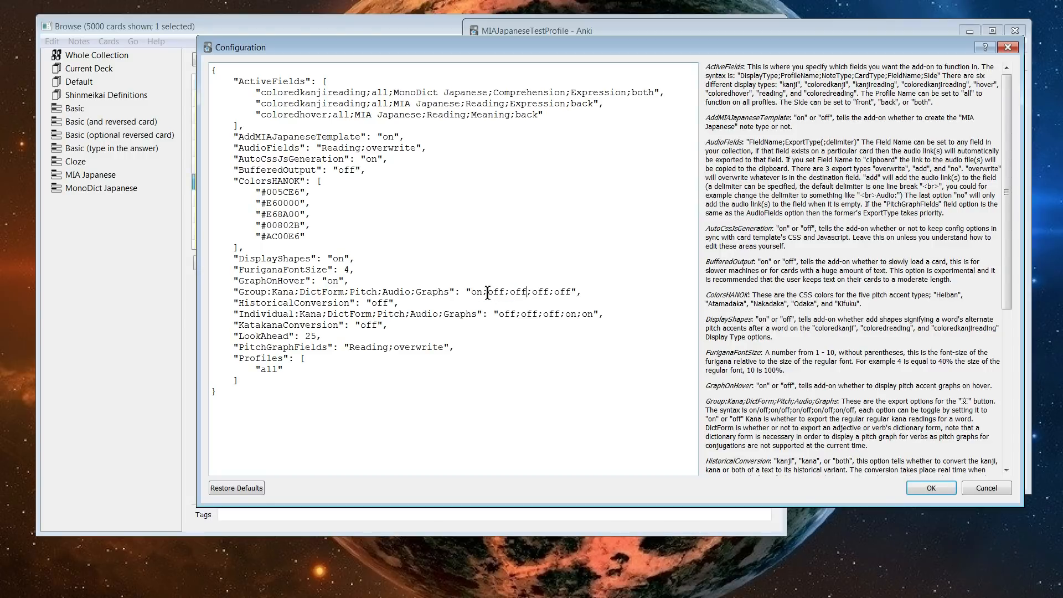
pyautogui.moveTo(506, 294); pyautogui.dragTo(519, 316)
pyautogui.write('off;off')
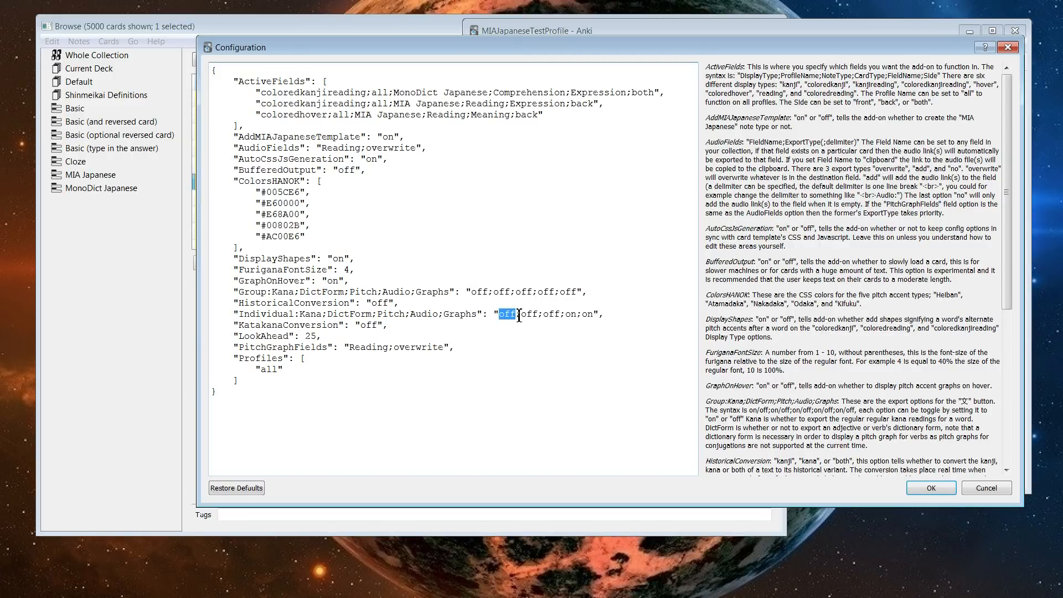
# Set the Individual export options to on;on;on;on;on, save the configuration and close the add-on list.
pyautogui.moveTo(566, 314); pyautogui.dragTo(501, 314)
pyautogui.write('on;on')
pyautogui.hotkey('ctrl', 'v')
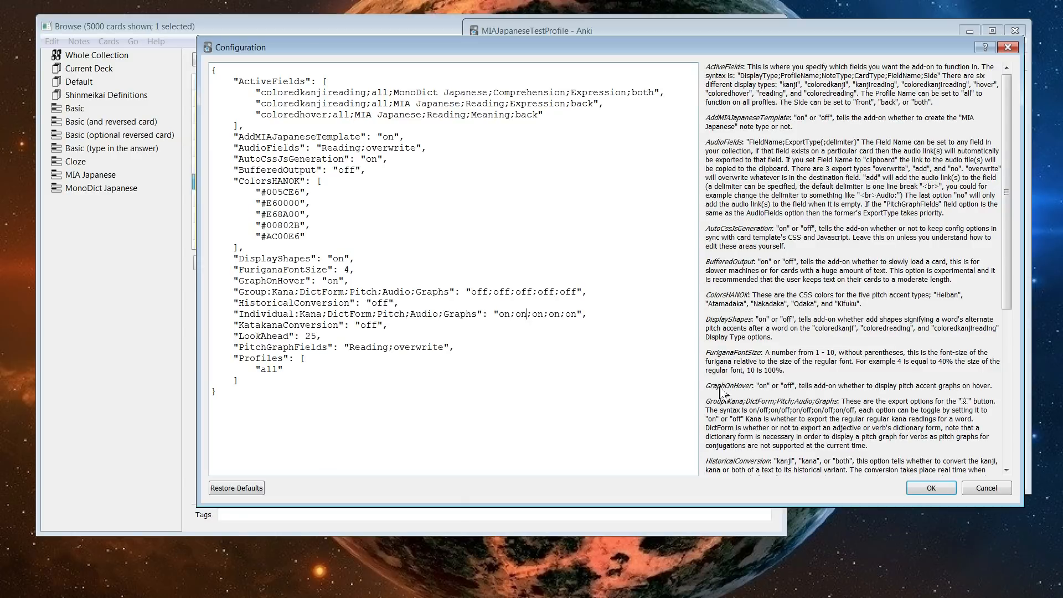
pyautogui.click(931, 487)
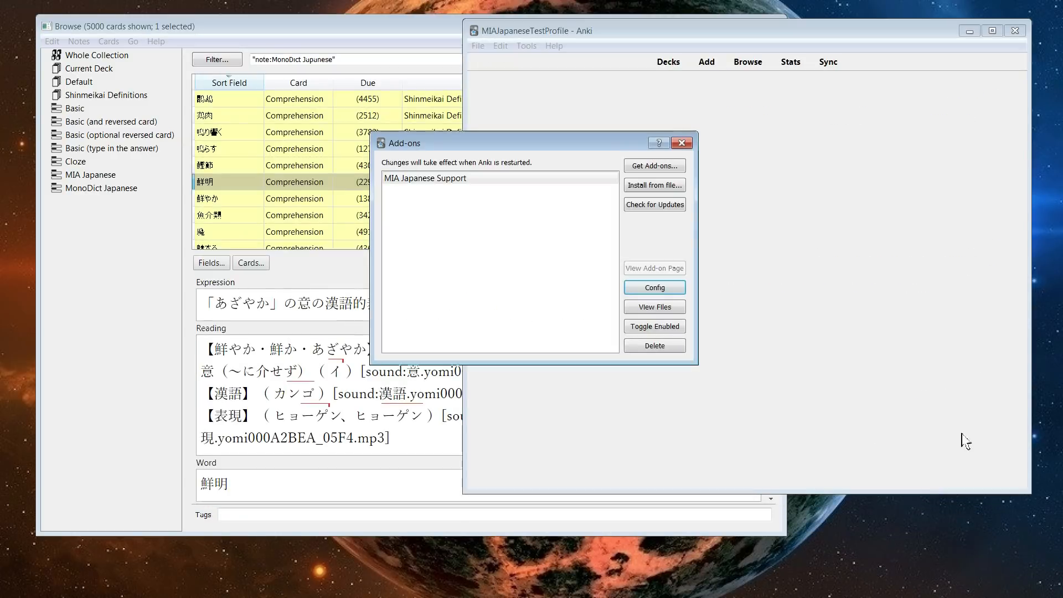
pyautogui.click(682, 143)
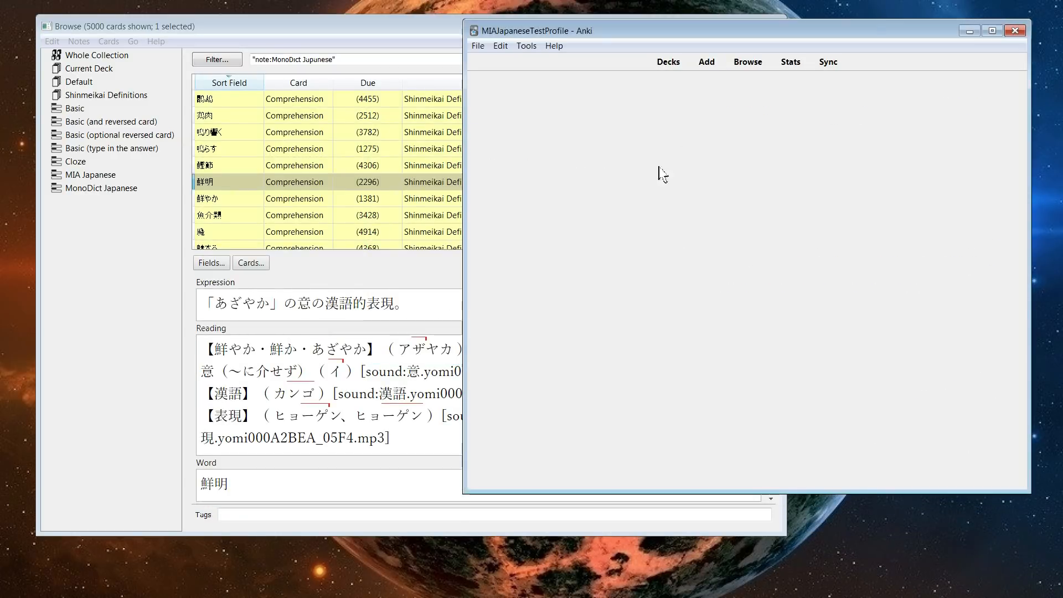
# Generate the individual reading, pitch graph and audio for only 漢語 in the Expression and check the resulting entries.
pyautogui.click(287, 332)
pyautogui.click(328, 305)
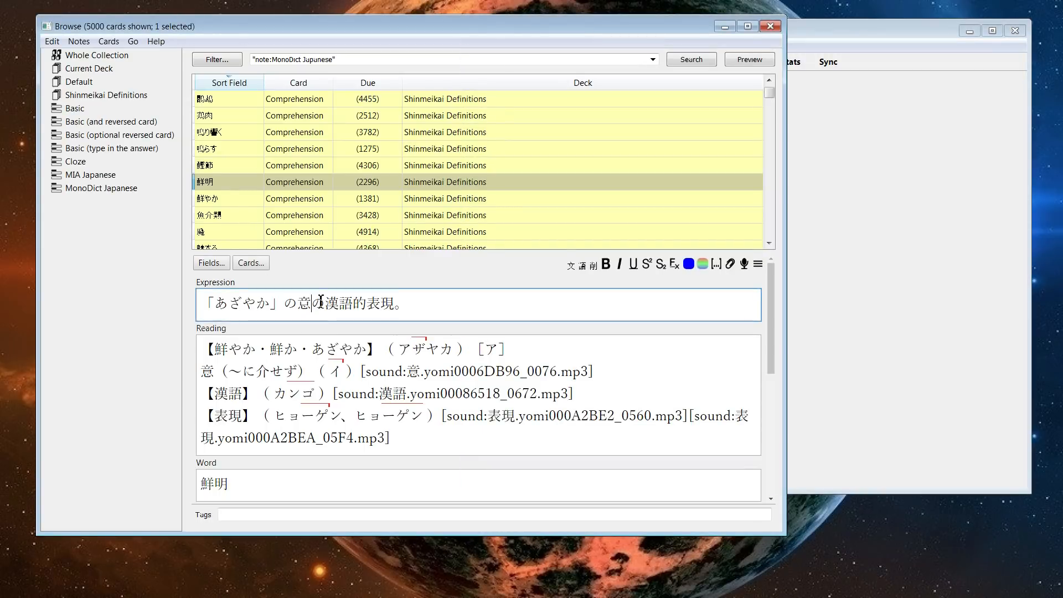
pyautogui.click(583, 268)
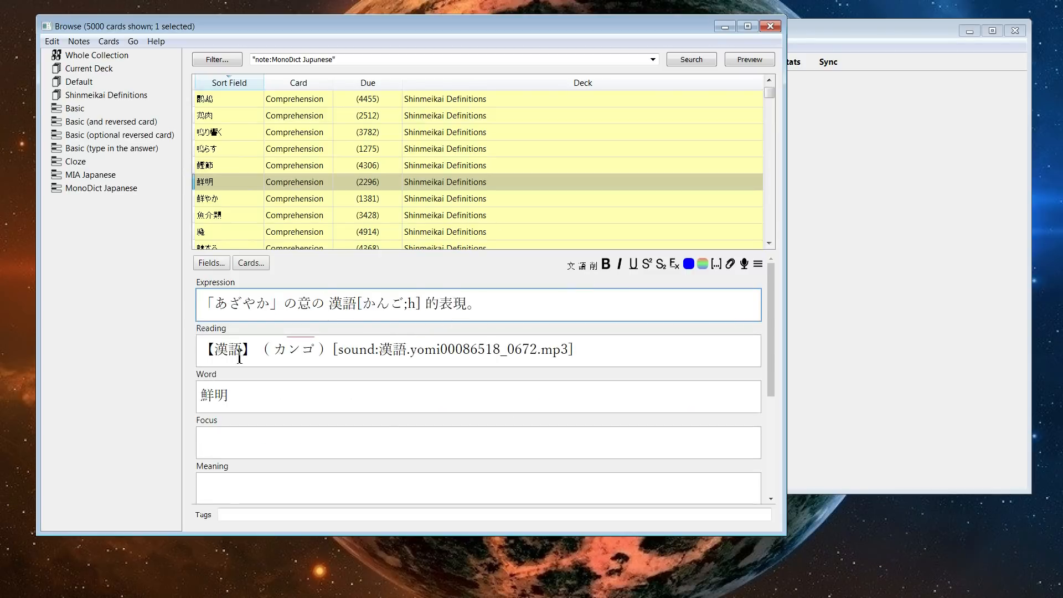
pyautogui.moveTo(641, 351); pyautogui.dragTo(106, 347)
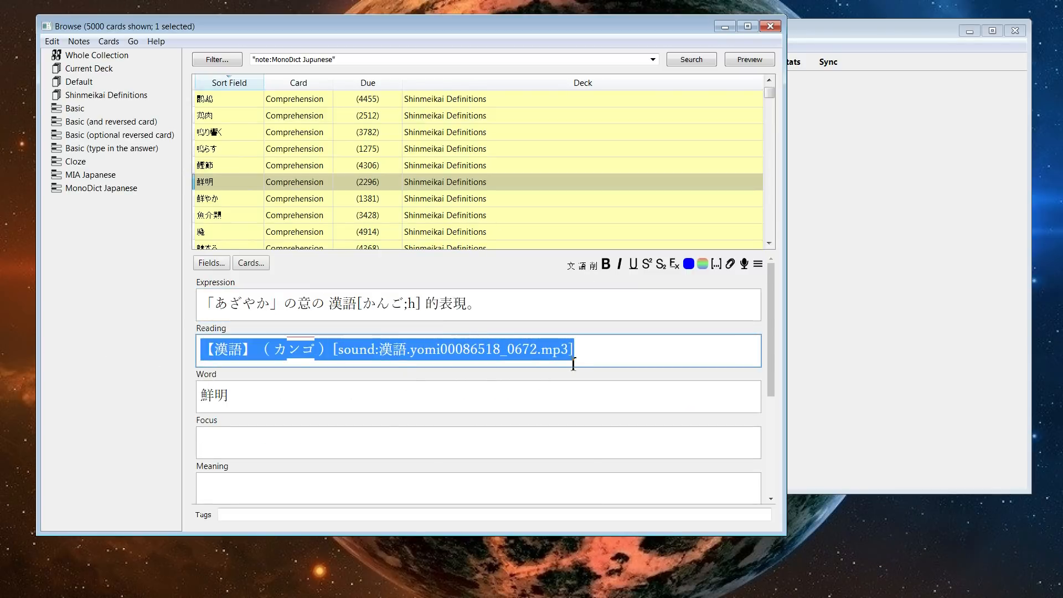
pyautogui.click(442, 325)
pyautogui.click(432, 313)
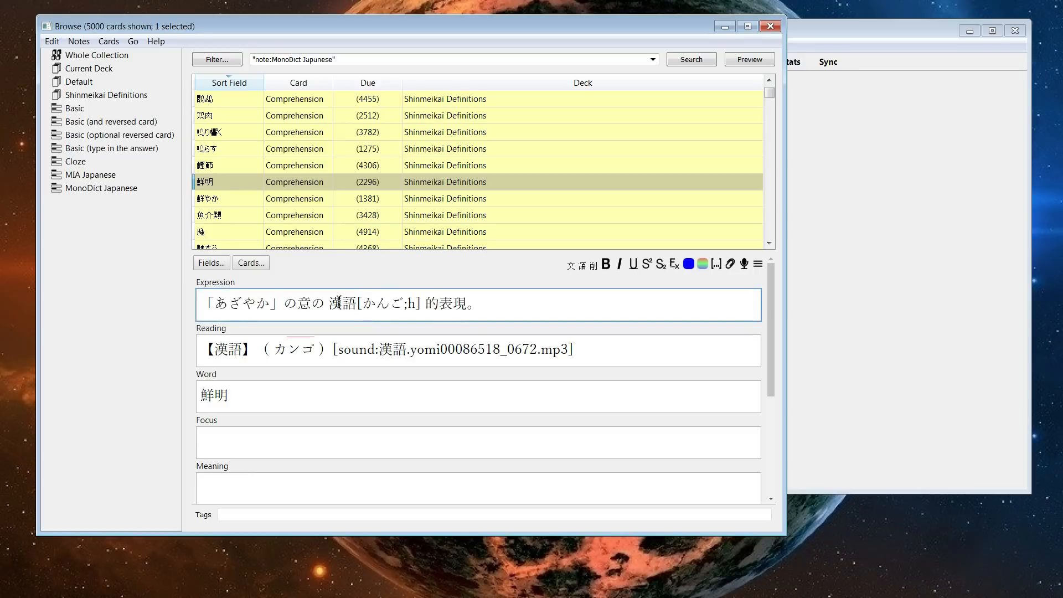
pyautogui.moveTo(331, 304); pyautogui.dragTo(418, 307)
# Generate the individual reading, pitch graphs and audio for 表現 in the Expression and examine its entry in the Reading field.
pyautogui.click(451, 299)
pyautogui.click(582, 265)
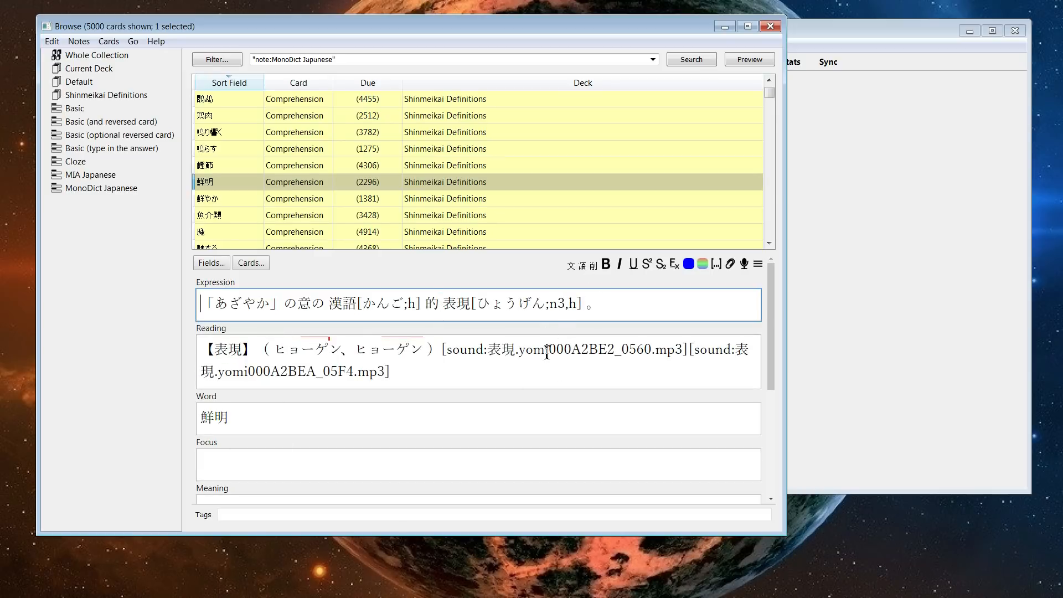
pyautogui.moveTo(231, 346); pyautogui.dragTo(521, 366)
pyautogui.click(520, 364)
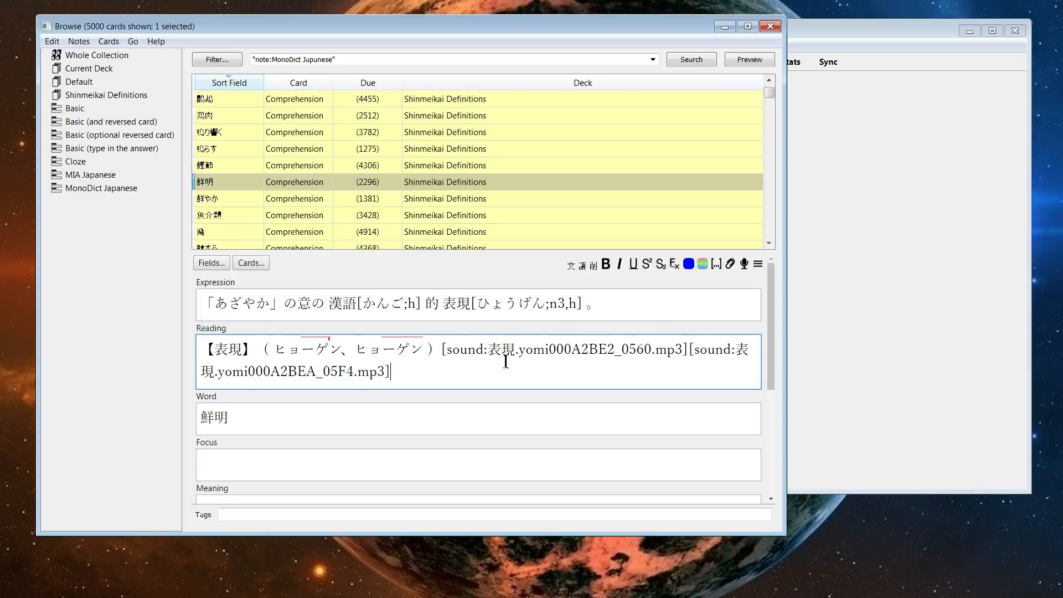
pyautogui.moveTo(400, 380); pyautogui.dragTo(204, 335)
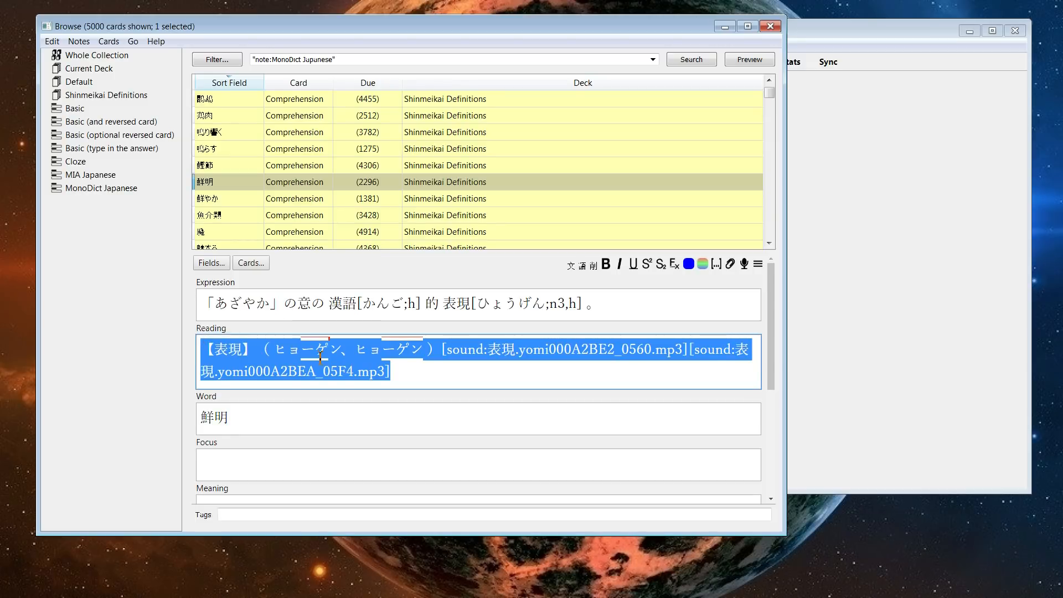
pyautogui.click(486, 381)
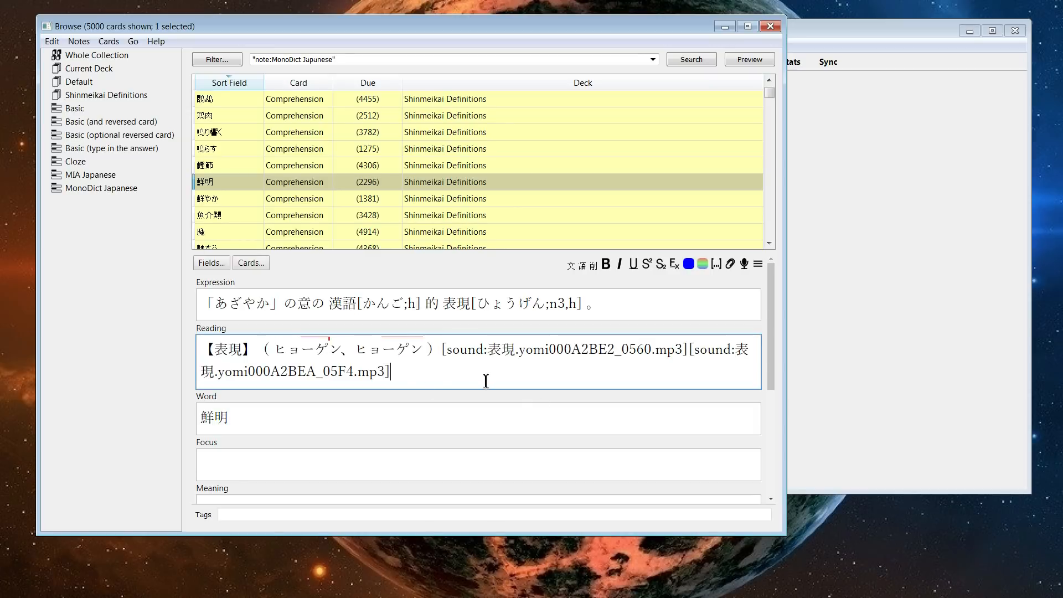
pyautogui.moveTo(414, 380); pyautogui.dragTo(133, 331)
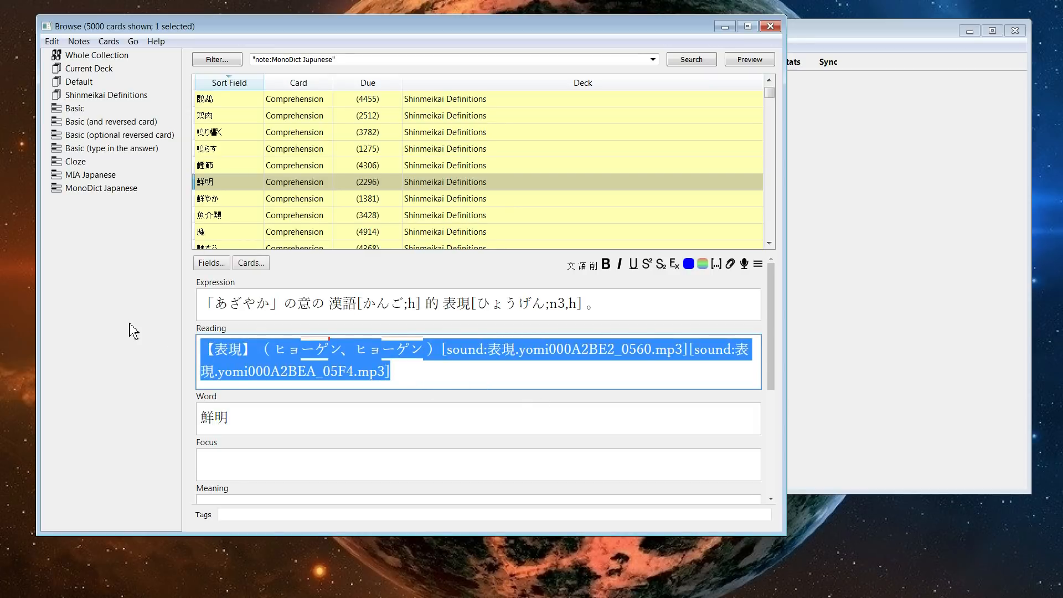
pyautogui.click(434, 367)
pyautogui.moveTo(434, 366); pyautogui.dragTo(195, 342)
# Set AudioFields to clipboard;overwrite in the MIA Japanese Support configuration, save it and close the add-on list.
pyautogui.hotkey('alt', 'Tab')
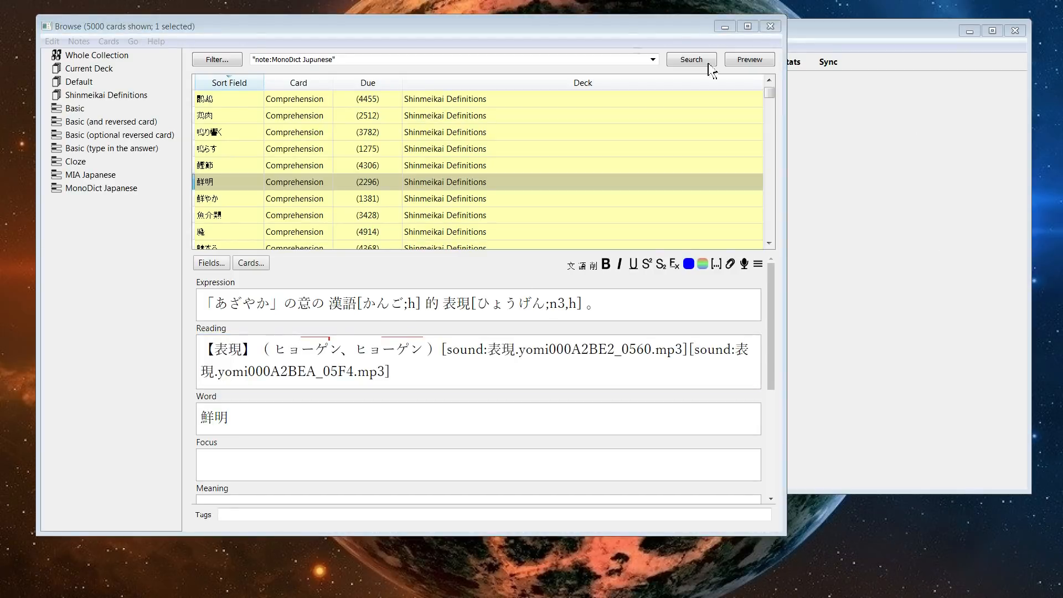
pyautogui.click(897, 100)
pyautogui.moveTo(526, 46)
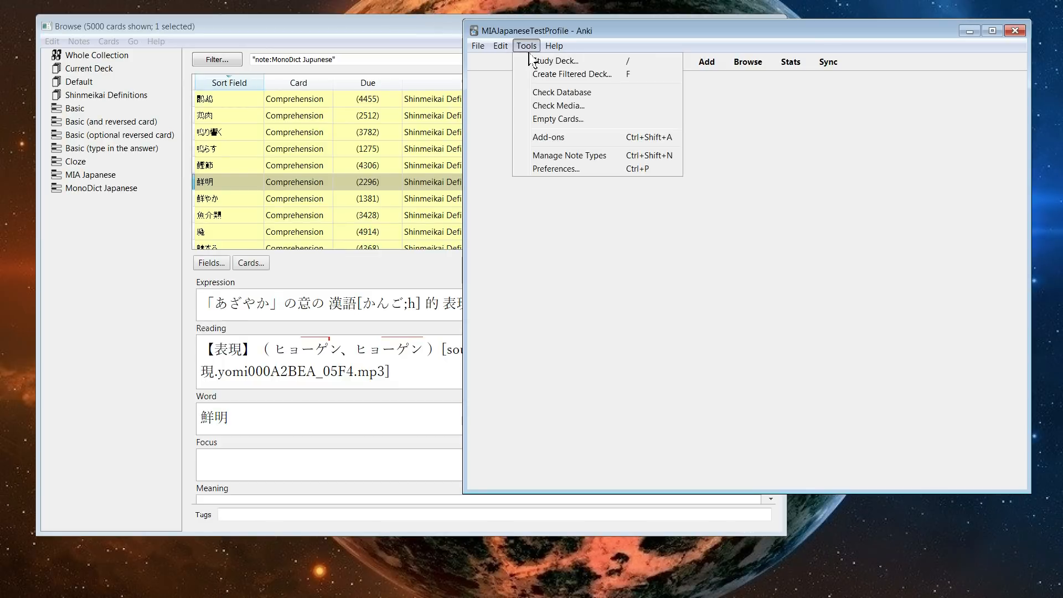
pyautogui.click(561, 136)
pyautogui.click(643, 289)
pyautogui.click(492, 182)
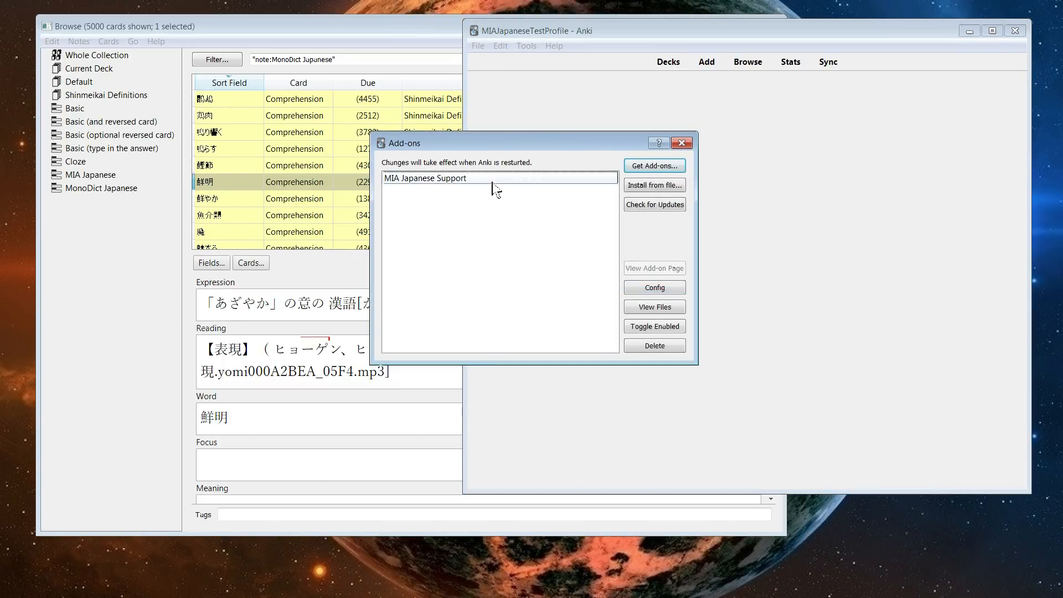
pyautogui.click(651, 289)
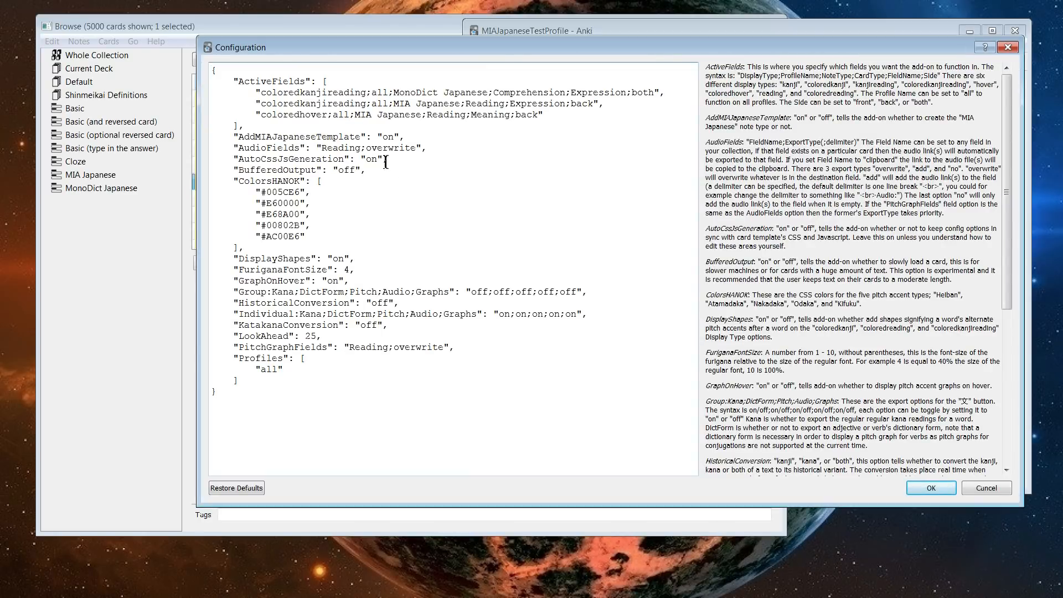
pyautogui.moveTo(323, 147); pyautogui.dragTo(368, 147)
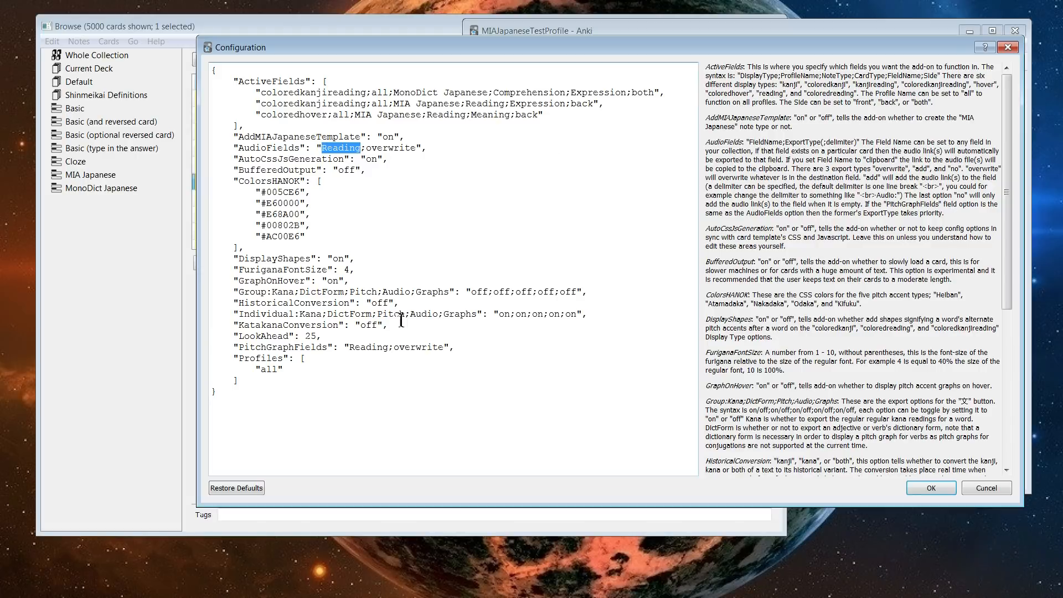
pyautogui.write('clipbo')
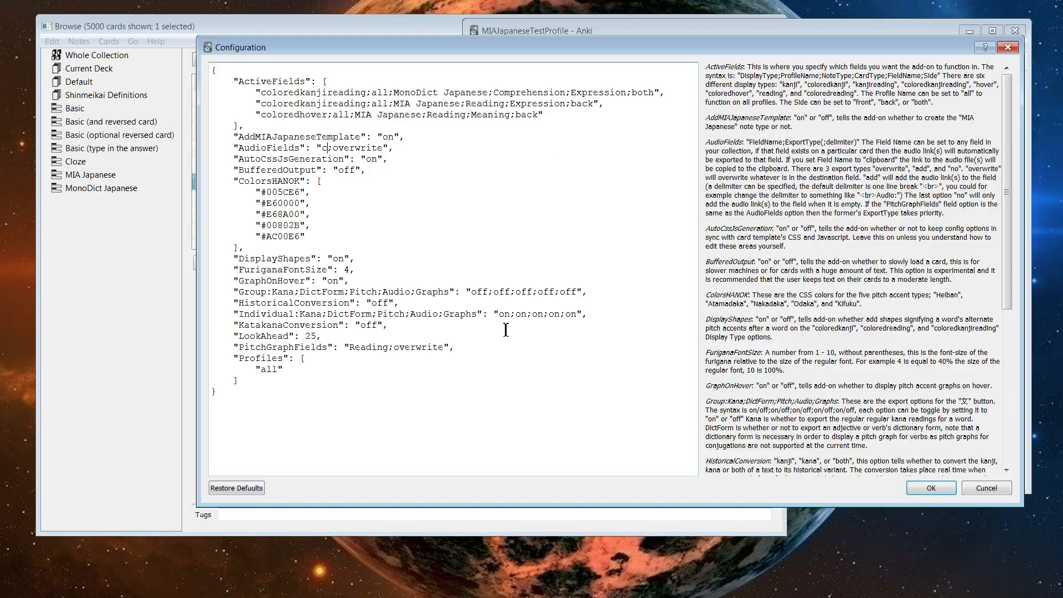
pyautogui.write('ard')
pyautogui.click(930, 489)
pyautogui.click(681, 143)
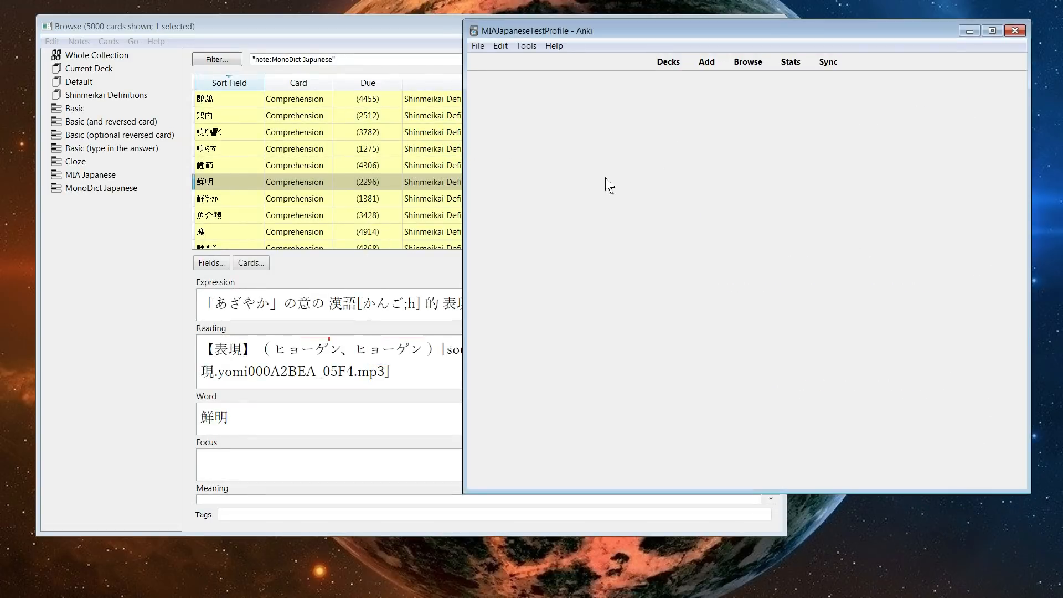
# Generate the individual reading, pitch graph and audio for 意 in the Expression and check its entry in the Reading field.
pyautogui.click(337, 311)
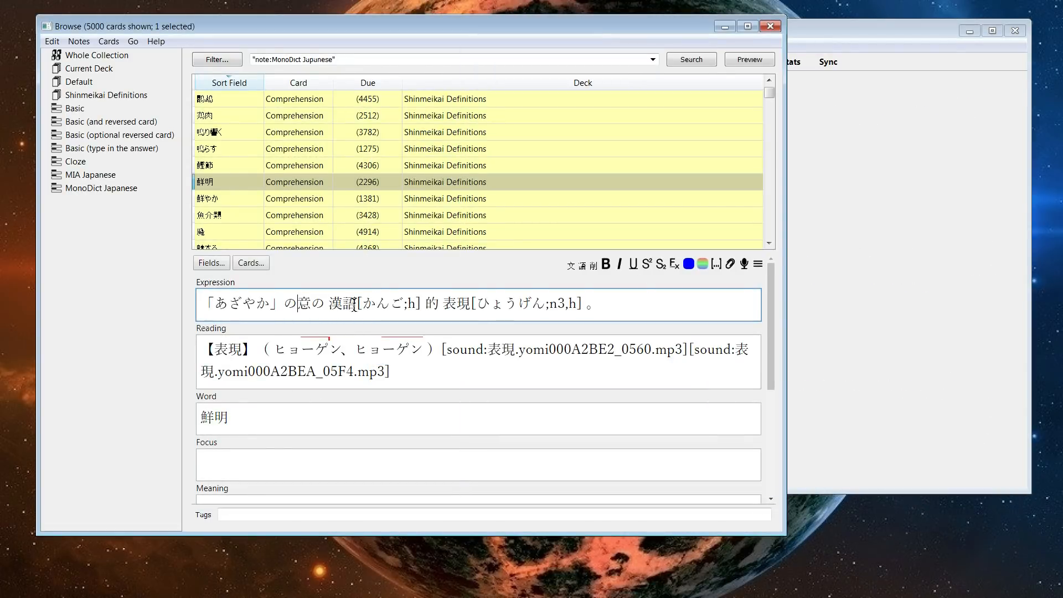
pyautogui.click(583, 267)
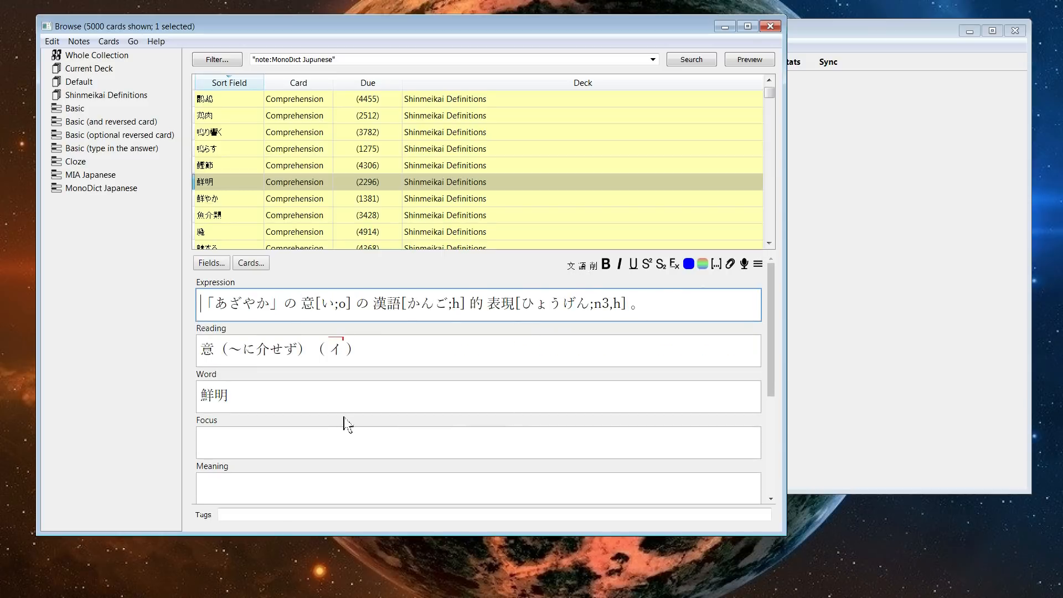
pyautogui.moveTo(410, 351); pyautogui.dragTo(138, 348)
pyautogui.moveTo(357, 354); pyautogui.dragTo(149, 356)
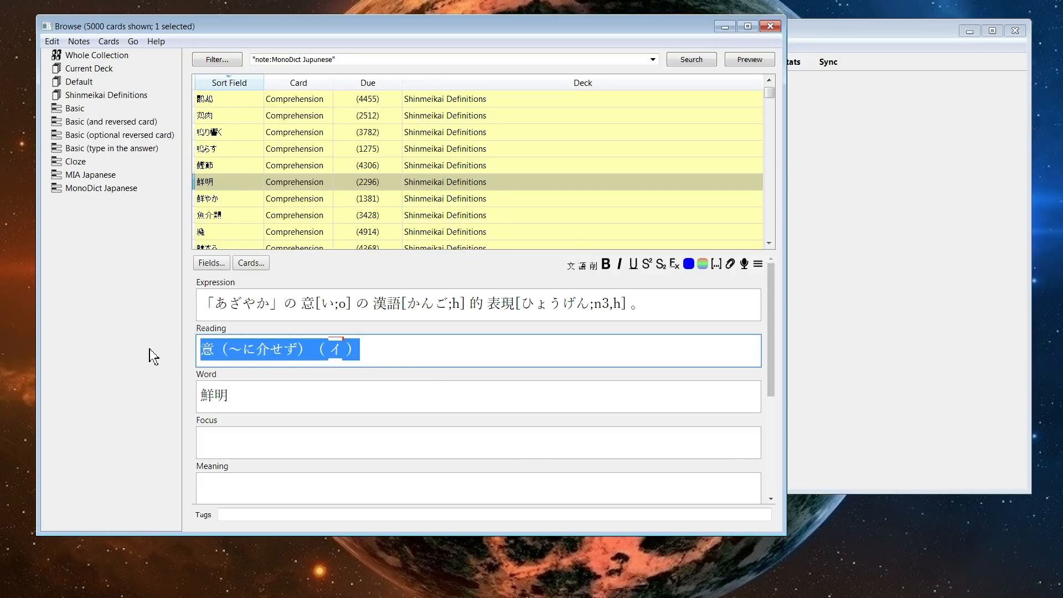
# Paste the copied audio link for 意 into the Focus field and at the end of the Expression.
pyautogui.click(397, 399)
pyautogui.click(362, 452)
pyautogui.write('[sound:意.yomi0006DB96_0076.mp3]')
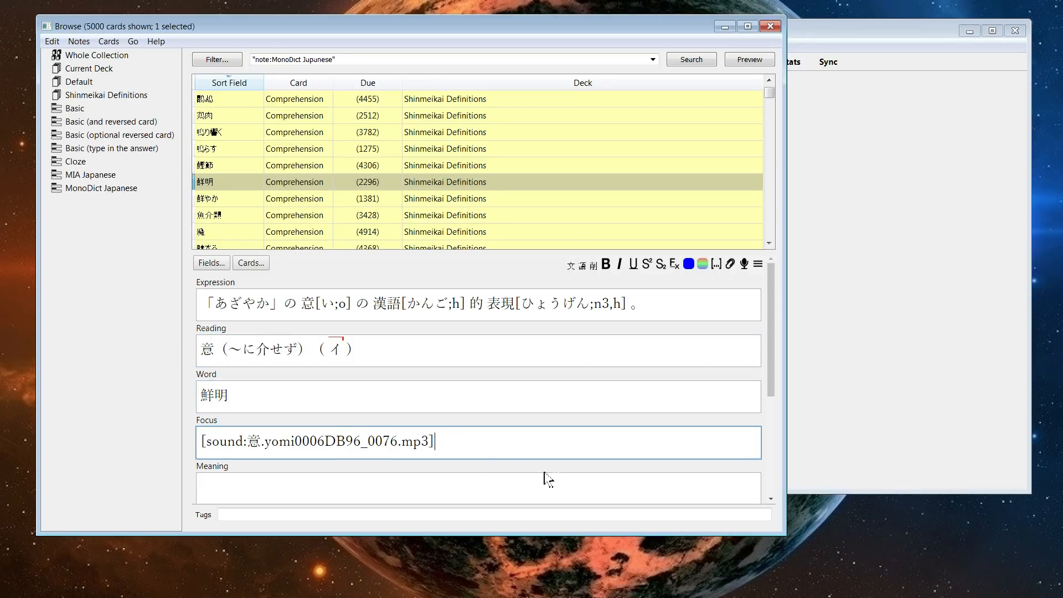
pyautogui.click(617, 309)
pyautogui.write('[sound:意.yomi0006DB96_0076.mp3]')
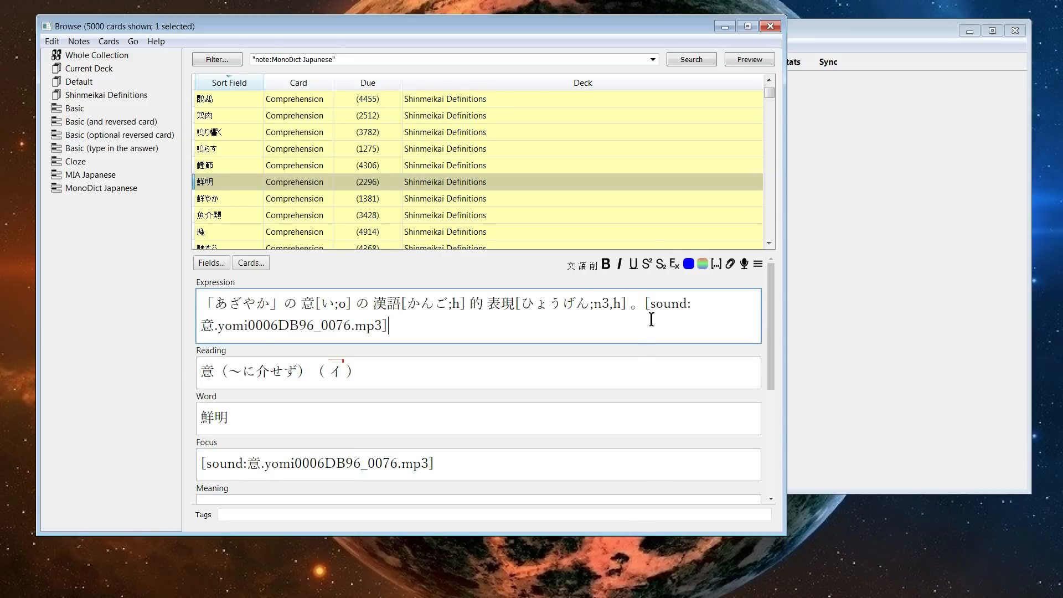
# Delete the pasted audio links from the Expression and Focus fields.
pyautogui.moveTo(644, 303); pyautogui.dragTo(388, 326)
pyautogui.press('BackSpace')
pyautogui.moveTo(460, 446); pyautogui.dragTo(201, 443)
pyautogui.press('BackSpace')
pyautogui.click(469, 336)
# Set PitchGraphFields to clipboard;overwrite in the MIA Japanese Support configuration, save it and close the add-on list.
pyautogui.click(820, 180)
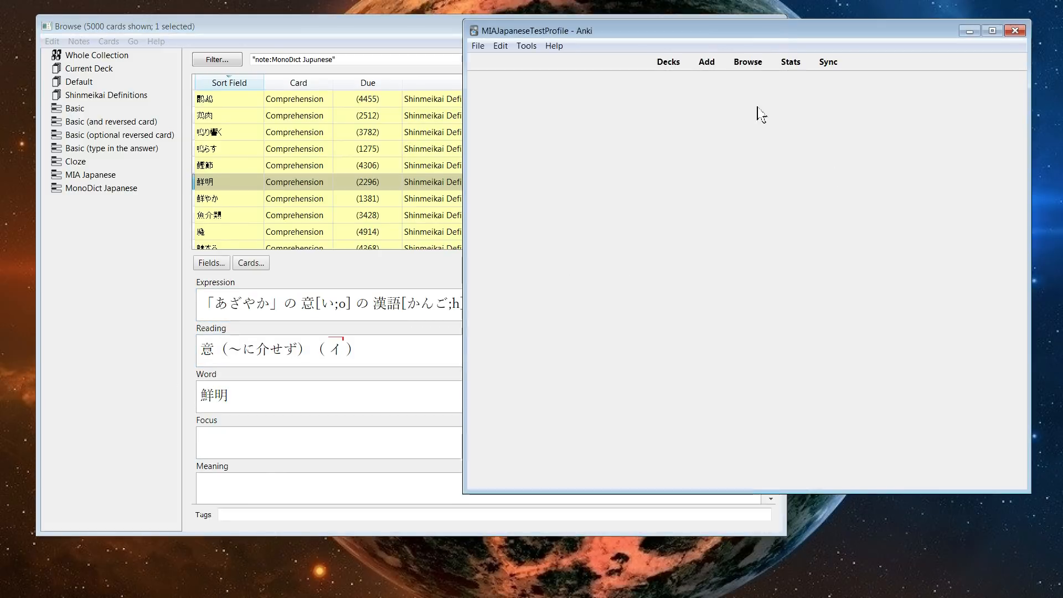
pyautogui.click(526, 47)
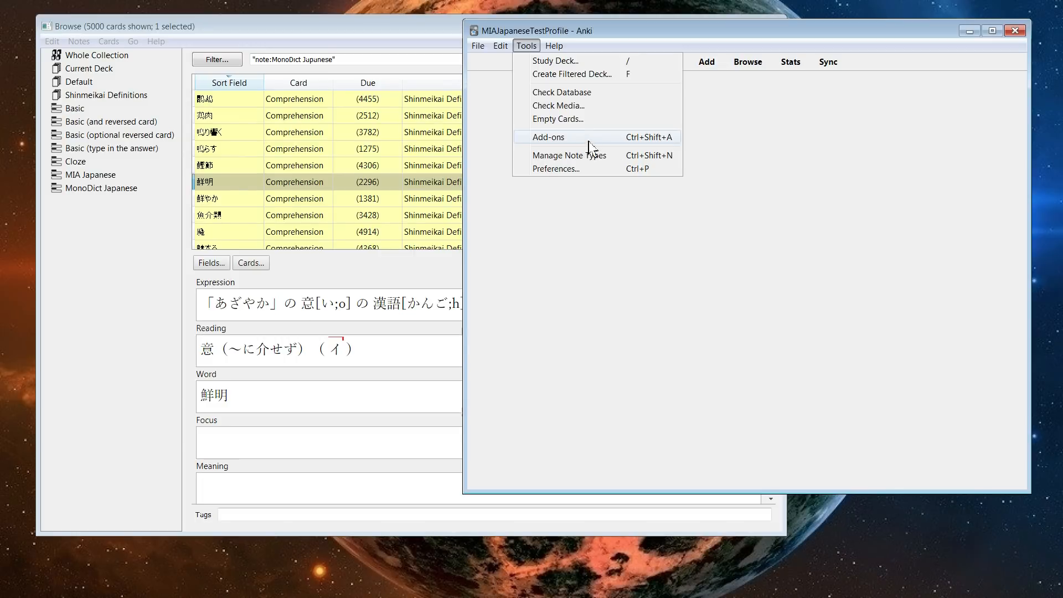
pyautogui.click(548, 137)
pyautogui.click(526, 46)
pyautogui.click(574, 139)
pyautogui.click(651, 287)
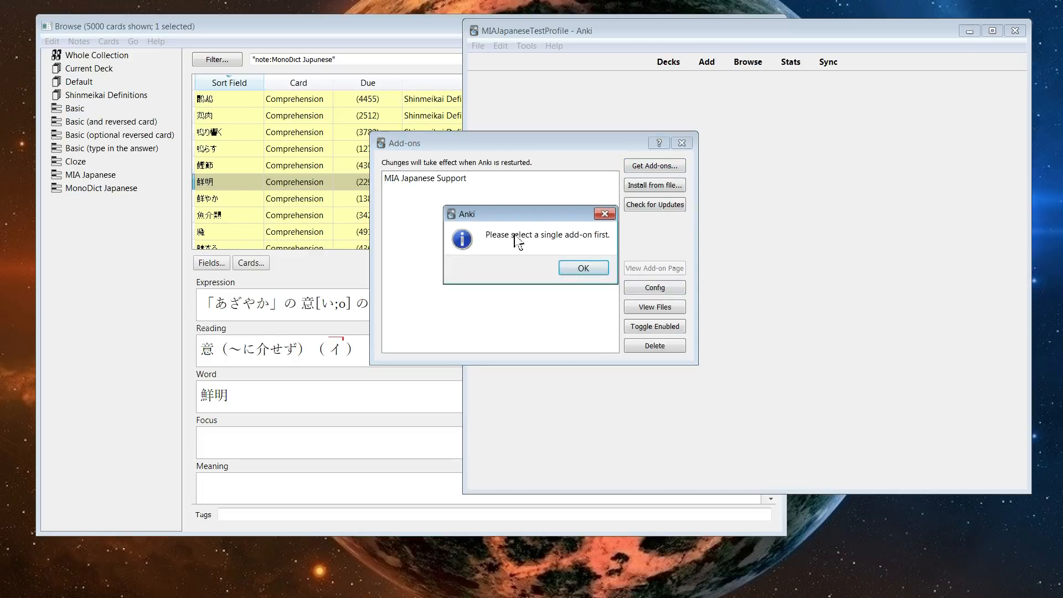
pyautogui.click(582, 269)
pyautogui.click(512, 178)
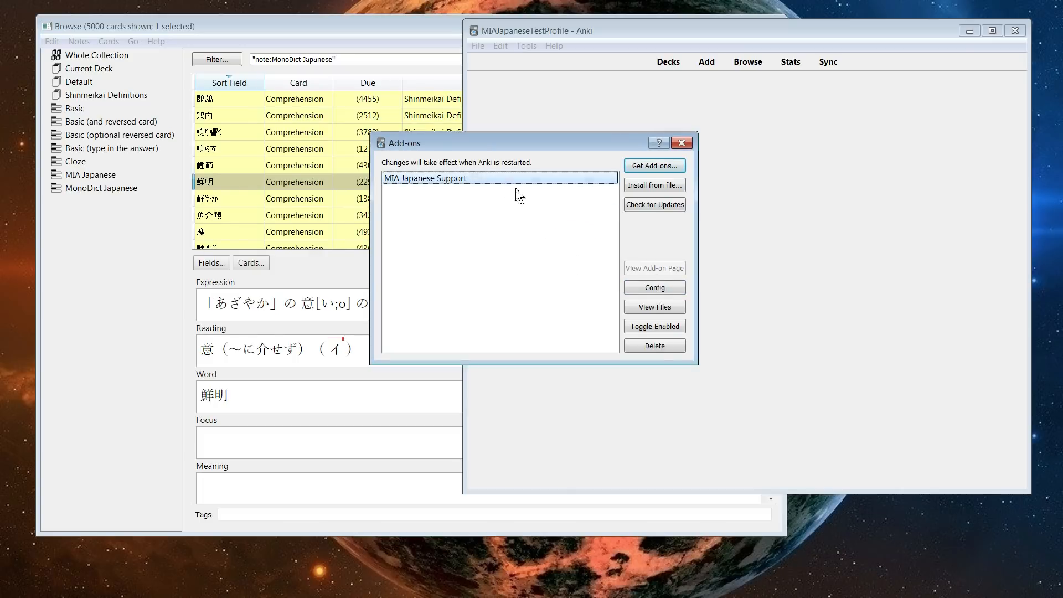
pyautogui.click(664, 288)
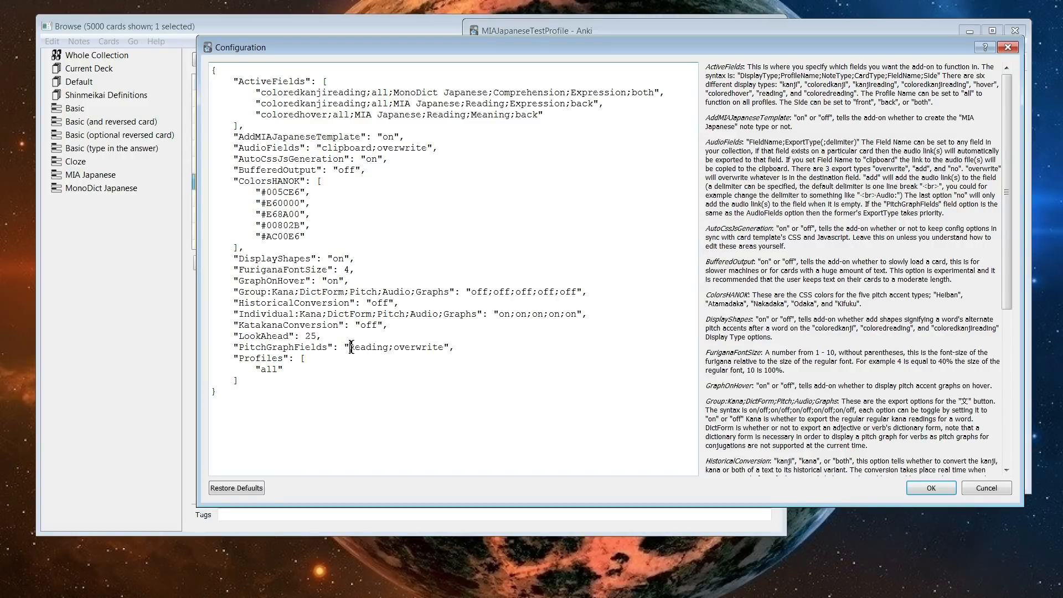
pyautogui.moveTo(350, 347); pyautogui.dragTo(394, 348)
pyautogui.write('clipboardrd')
pyautogui.click(933, 490)
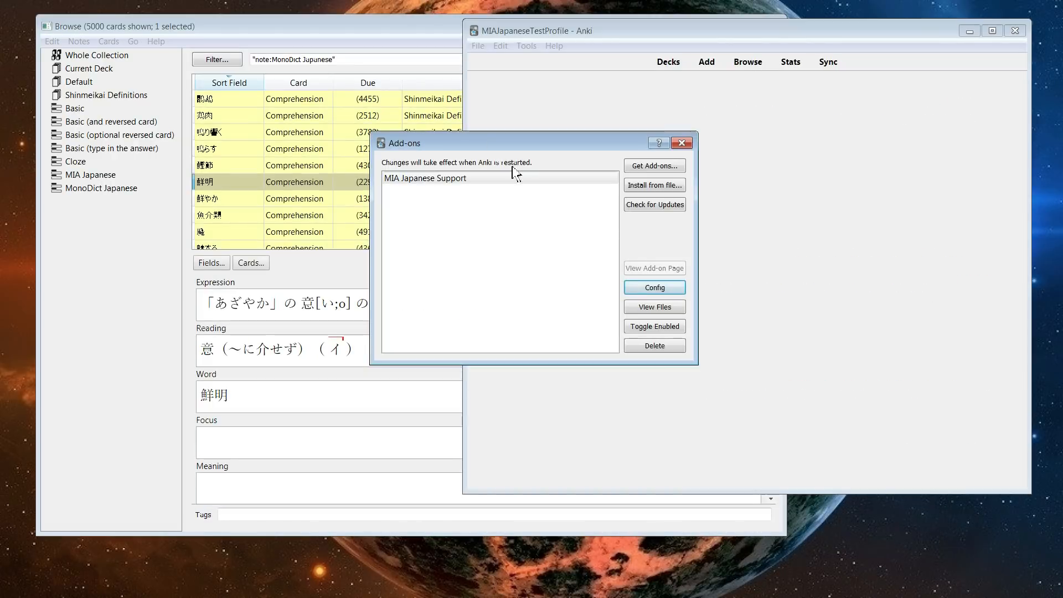
pyautogui.click(682, 143)
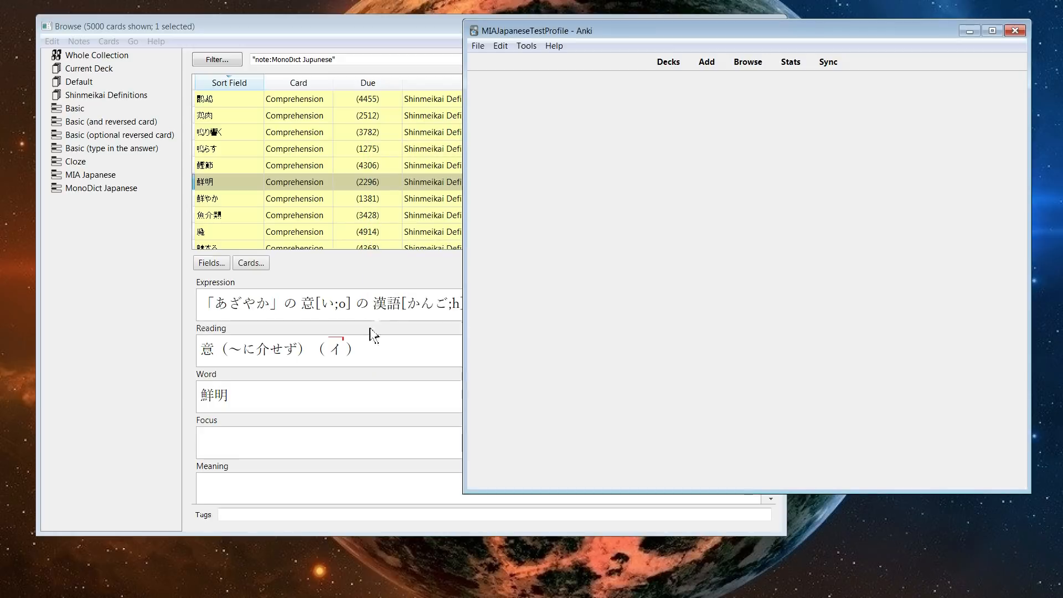
# Generate the individual reading, pitch graph and audio for 強い in the Expression of the 鮮やか card.
pyautogui.click(302, 199)
pyautogui.click(312, 302)
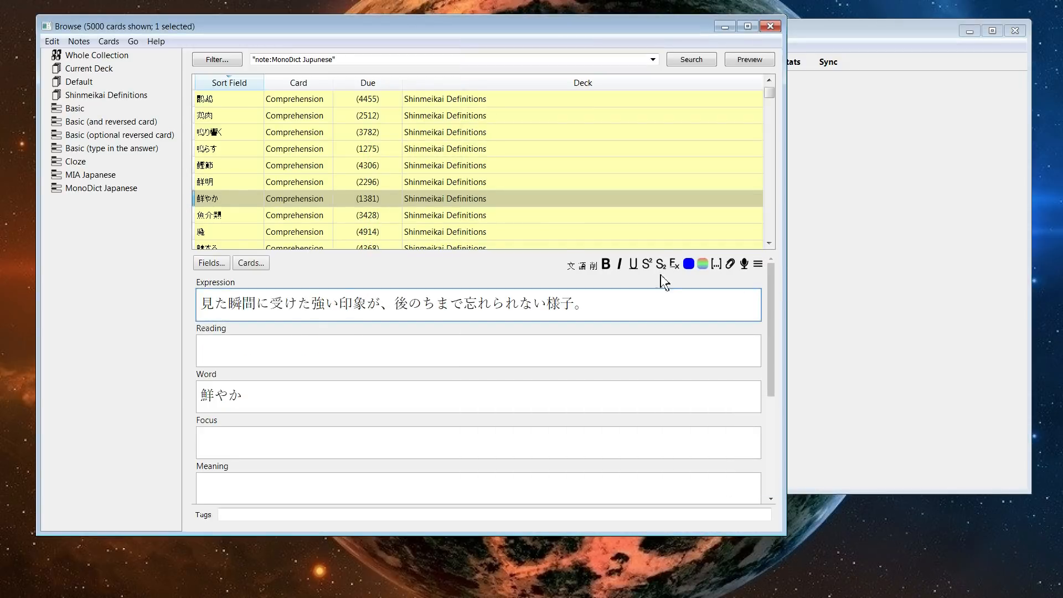
pyautogui.click(583, 269)
# Try pasting the copied 強い entry directly into the Reading field, inspect its markup and clear the field.
pyautogui.click(301, 338)
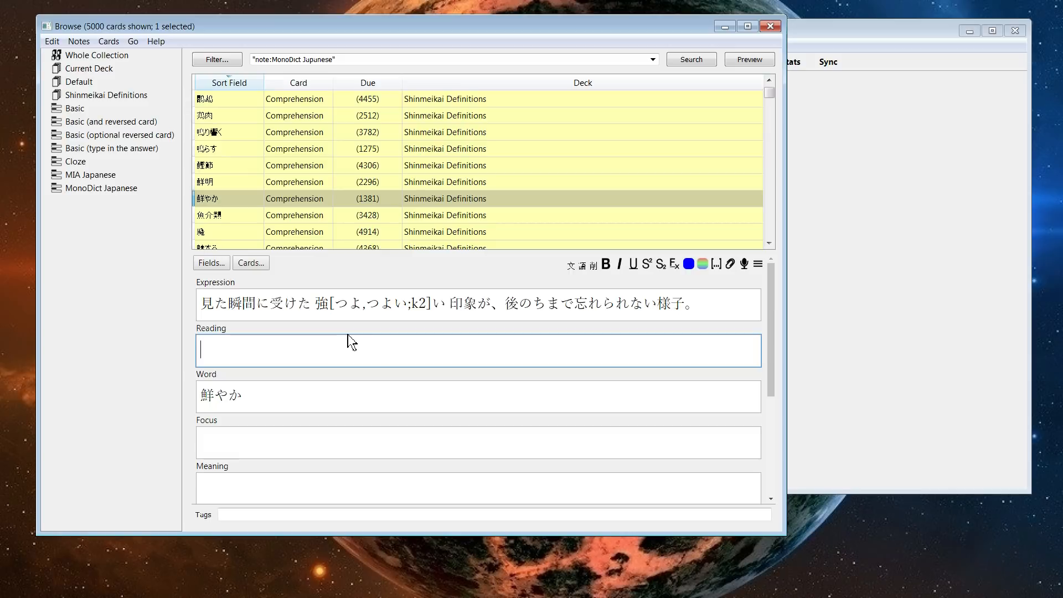
pyautogui.write('【強い】（ツ<div class="pitch-box"><div class="pitch-overbar"></div><span class="high-pitch">ヨ</span><div class="pitch-drop"></div></div>イ）[sound:強い.yomi000697B8_02E2.mp3]')
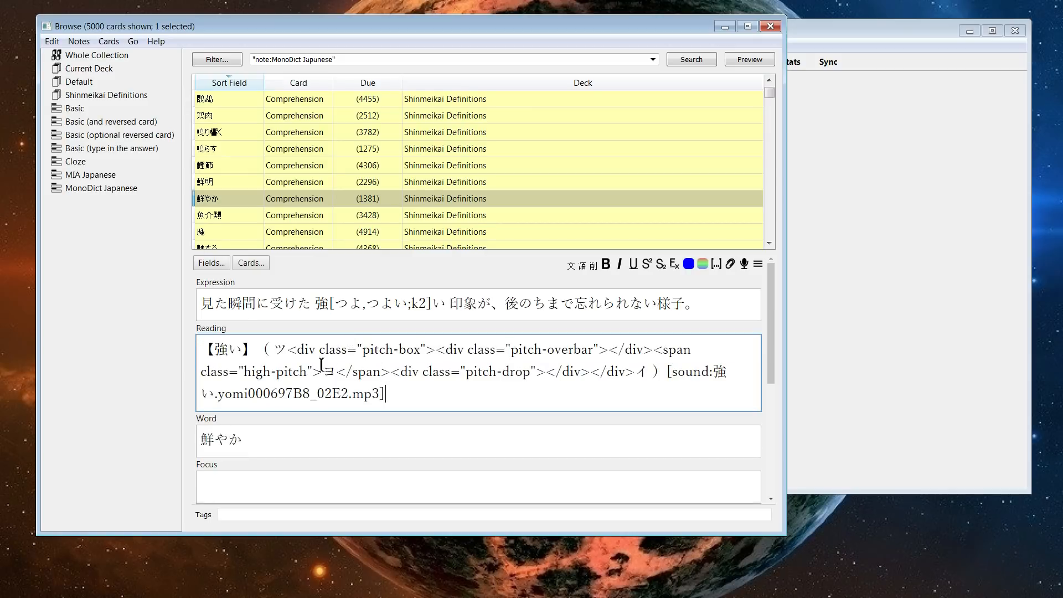
pyautogui.moveTo(297, 349); pyautogui.dragTo(506, 386)
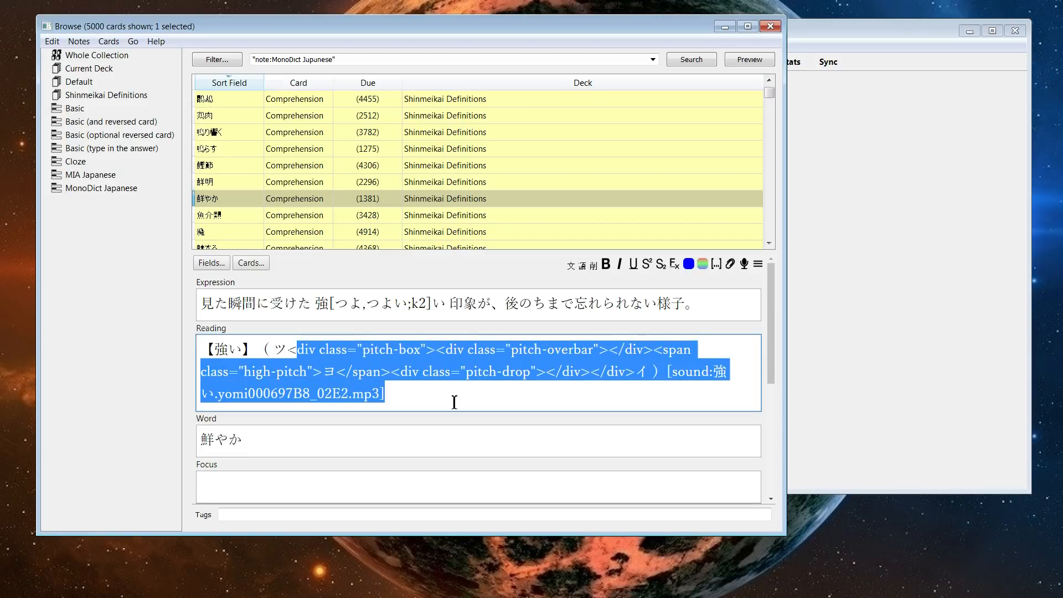
pyautogui.click(452, 309)
pyautogui.tripleClick(415, 395)
pyautogui.press('Delete')
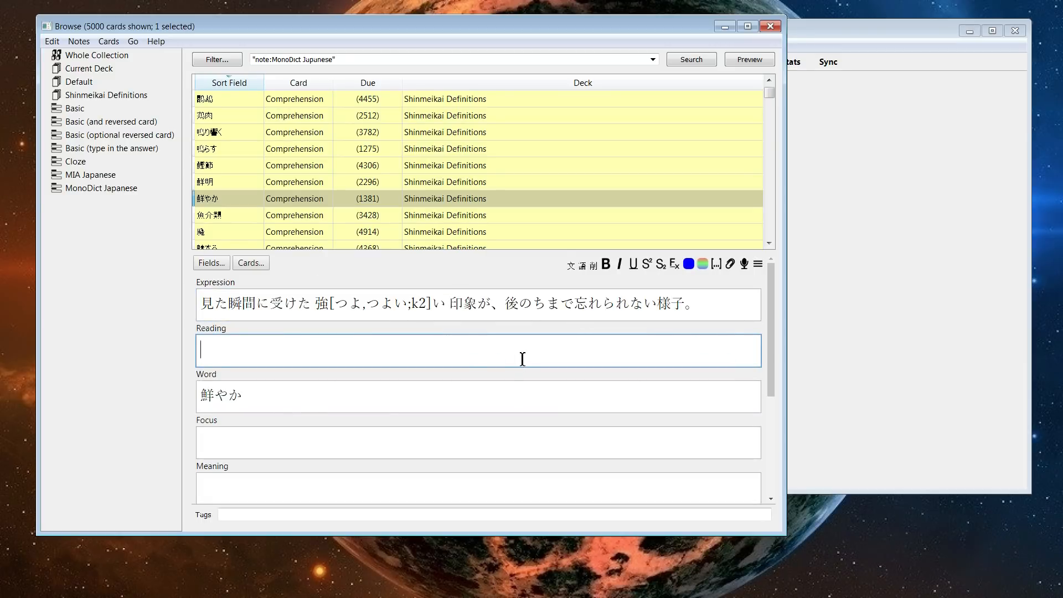
# Paste the copied 強い entry as HTML source into the Reading field using the HTML Editor.
pyautogui.hotkey('ctrl', 'shift', 'x')
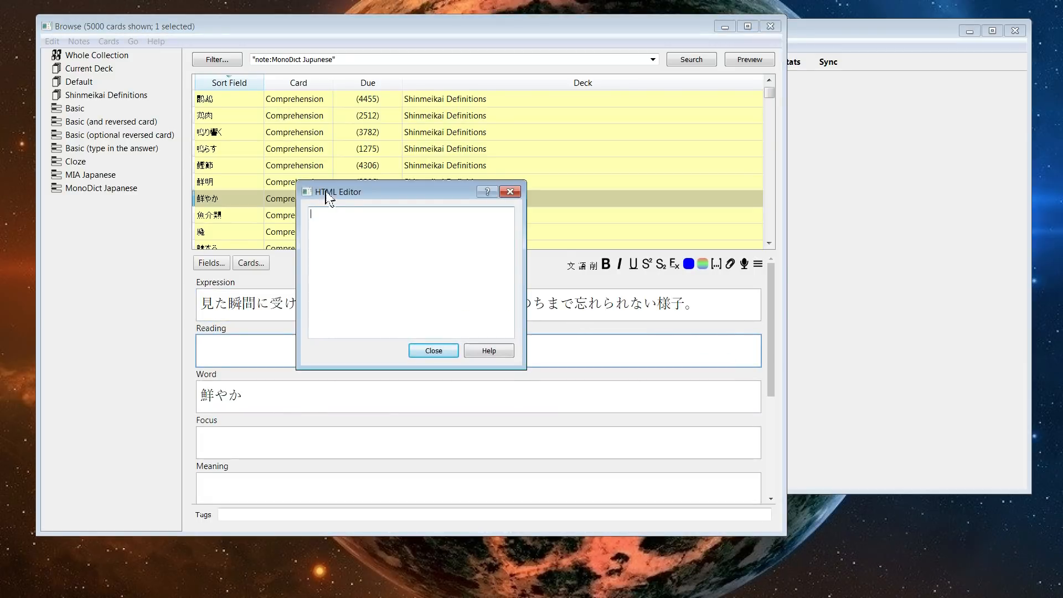
pyautogui.moveTo(328, 194); pyautogui.dragTo(330, 192)
pyautogui.write('【強い】(ツ<div class="pitch-box"><div class="pitch-overbar"></div><span class="high-pitch">ヨ</span><div class="pitch-drop"></div></div>イ)[sound:強い.yomi000697B8_02E2.mp3]')
pyautogui.click(435, 348)
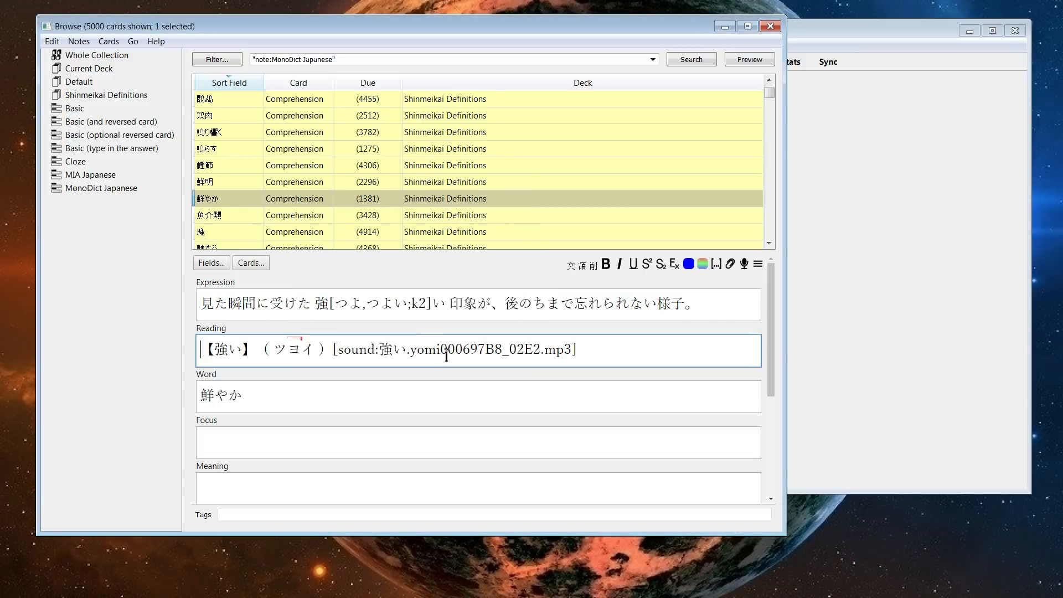
# Examine the pitch graph and audio link of the 強い entry in the Reading field.
pyautogui.moveTo(209, 349); pyautogui.dragTo(637, 341)
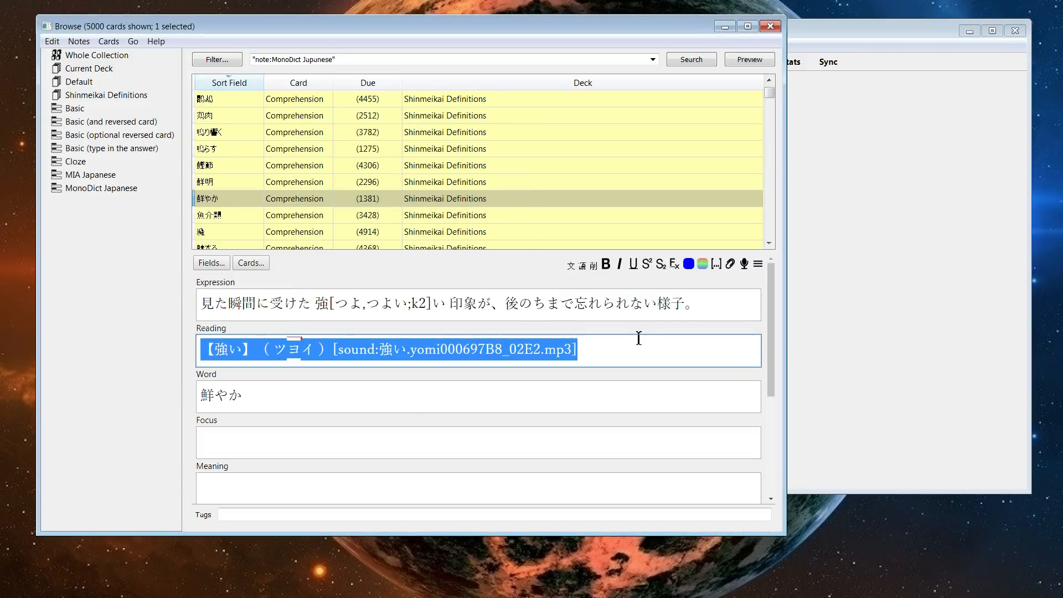
pyautogui.click(622, 350)
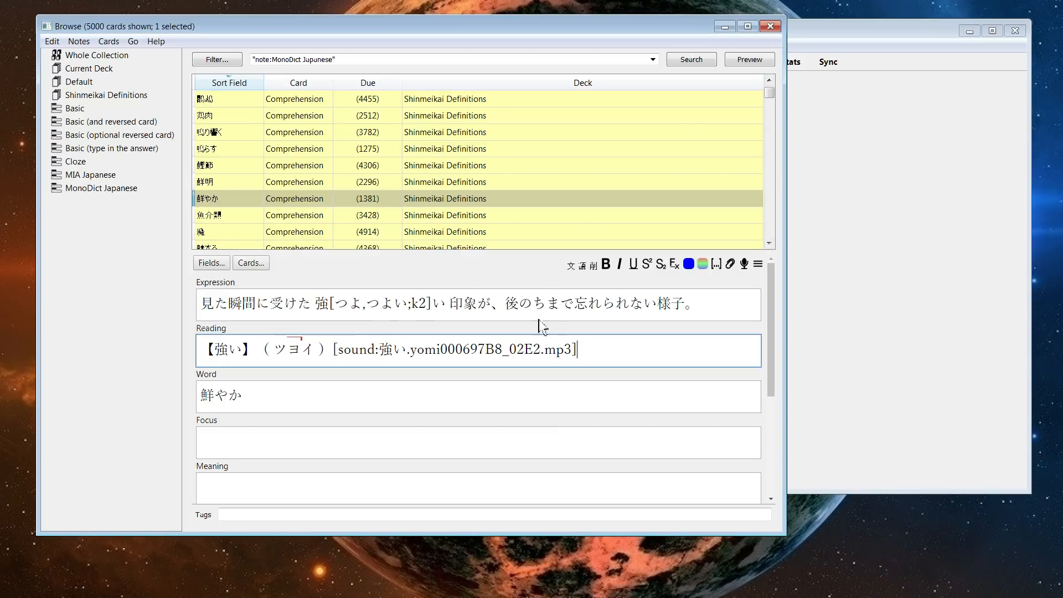
pyautogui.moveTo(332, 349); pyautogui.dragTo(62, 342)
pyautogui.click(318, 364)
pyautogui.moveTo(641, 342); pyautogui.dragTo(1, 321)
pyautogui.moveTo(619, 344); pyautogui.dragTo(65, 359)
pyautogui.click(301, 351)
# Open the MIA Japanese Support configuration and set PitchGraphFields to Reading;overwrite.
pyautogui.click(839, 150)
pyautogui.click(527, 47)
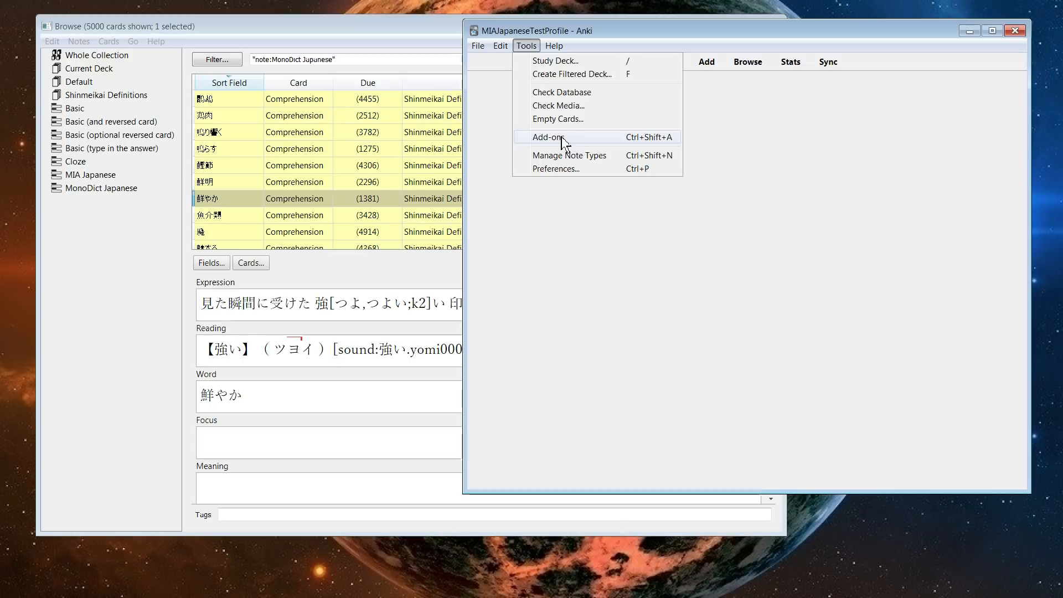
pyautogui.click(563, 139)
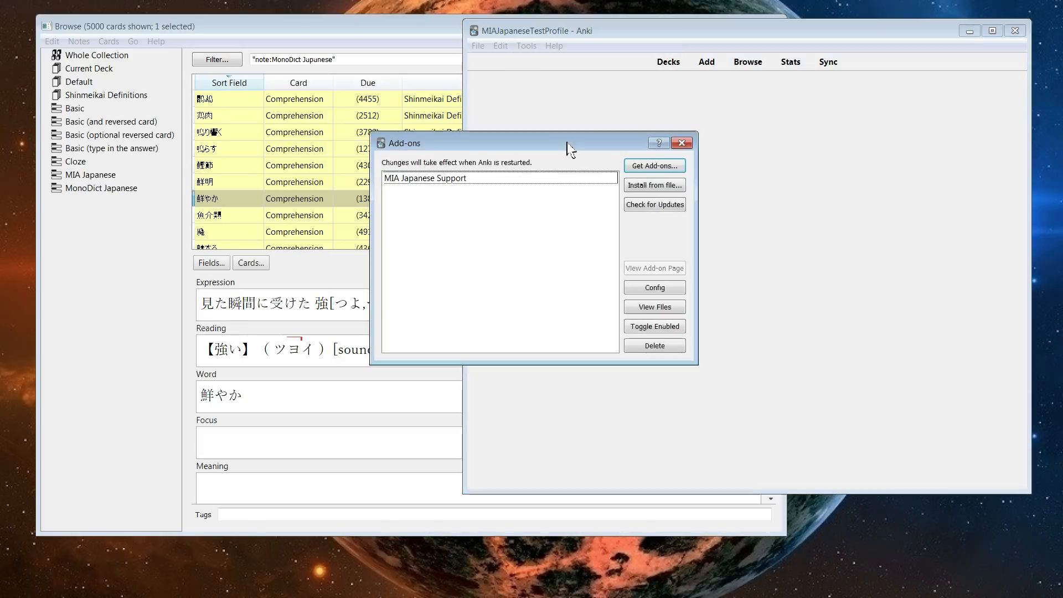
pyautogui.click(499, 179)
pyautogui.click(635, 290)
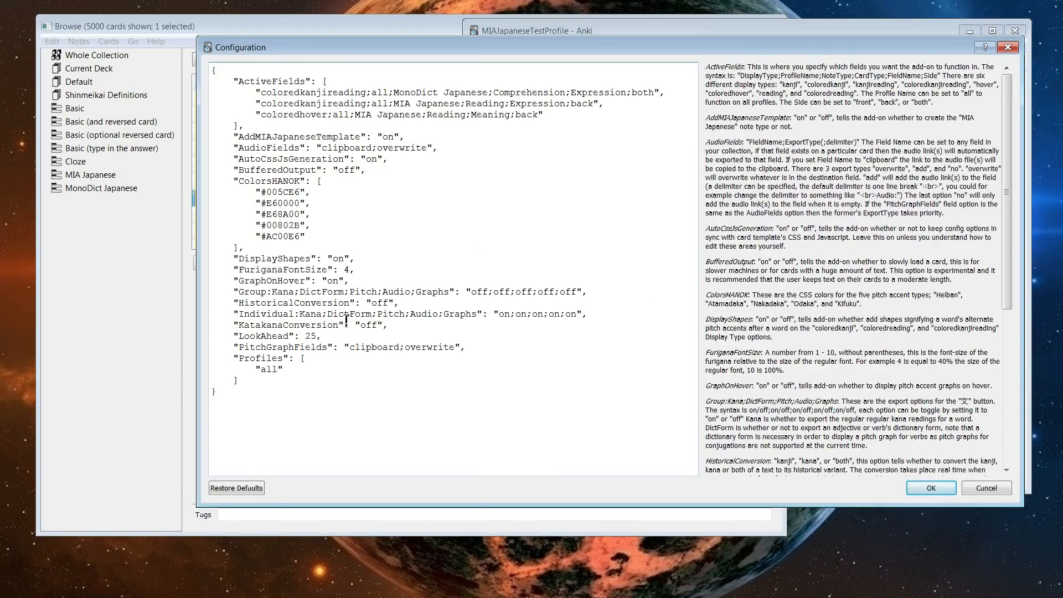
pyautogui.moveTo(360, 349); pyautogui.dragTo(398, 350)
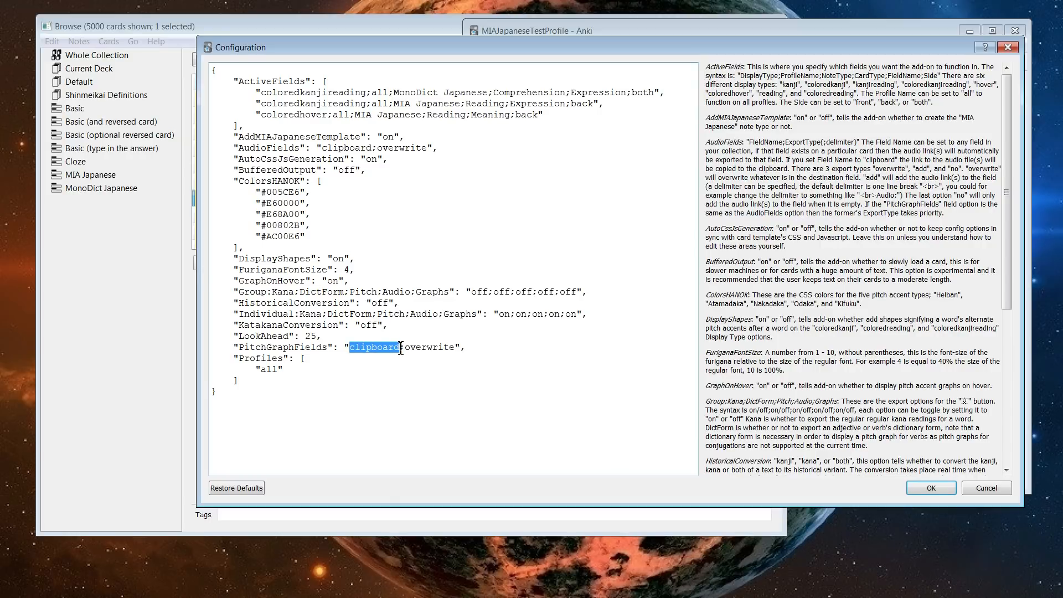
pyautogui.write('Reading')
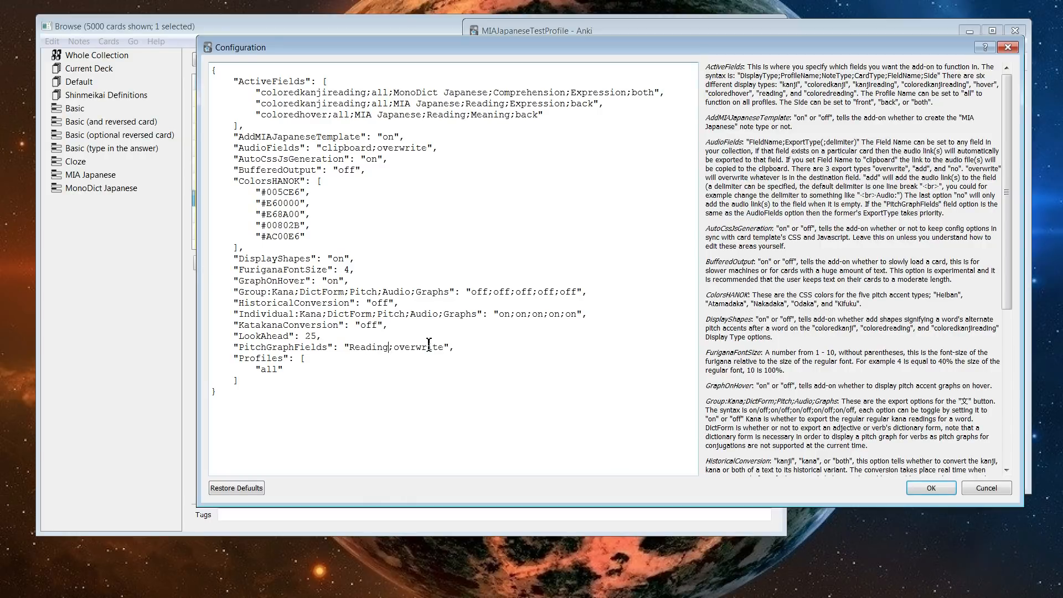
# Set AudioFields to Focus;overwrite, save the configuration and close the add-ons window.
pyautogui.moveTo(619, 49)
pyautogui.mouseDown()
pyautogui.moveTo(986, 2)
pyautogui.moveTo(607, 53)
pyautogui.mouseUp()
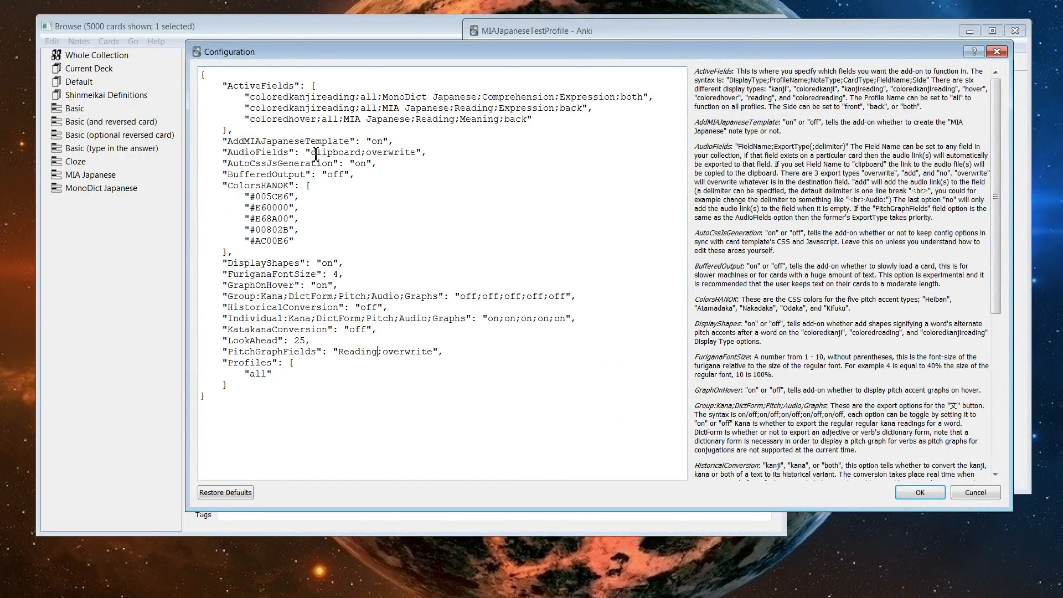
pyautogui.moveTo(313, 154); pyautogui.dragTo(363, 155)
pyautogui.write('F')
pyautogui.write('ocus')
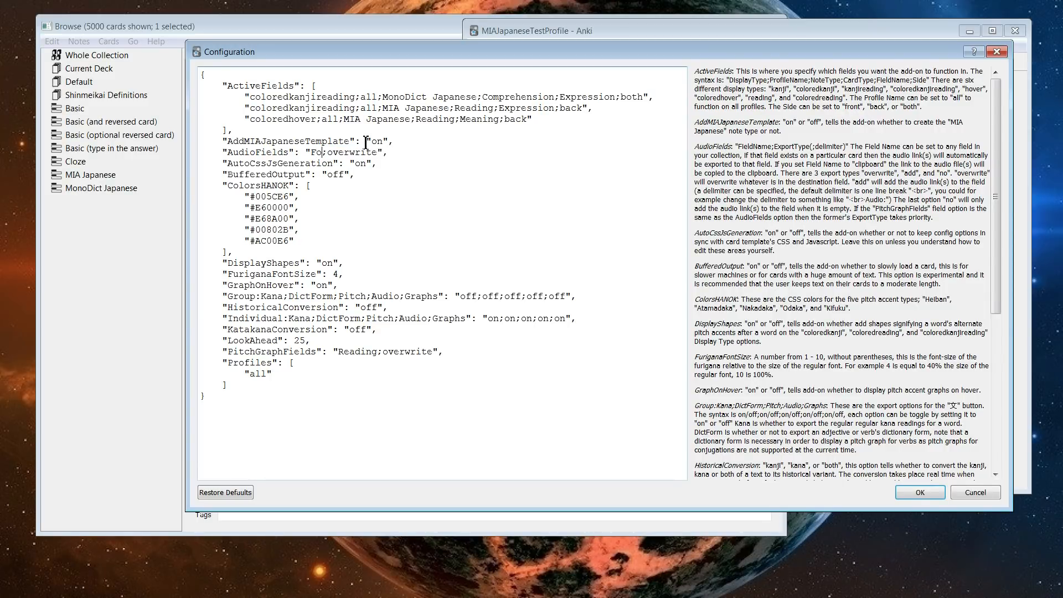
pyautogui.click(900, 494)
pyautogui.click(681, 142)
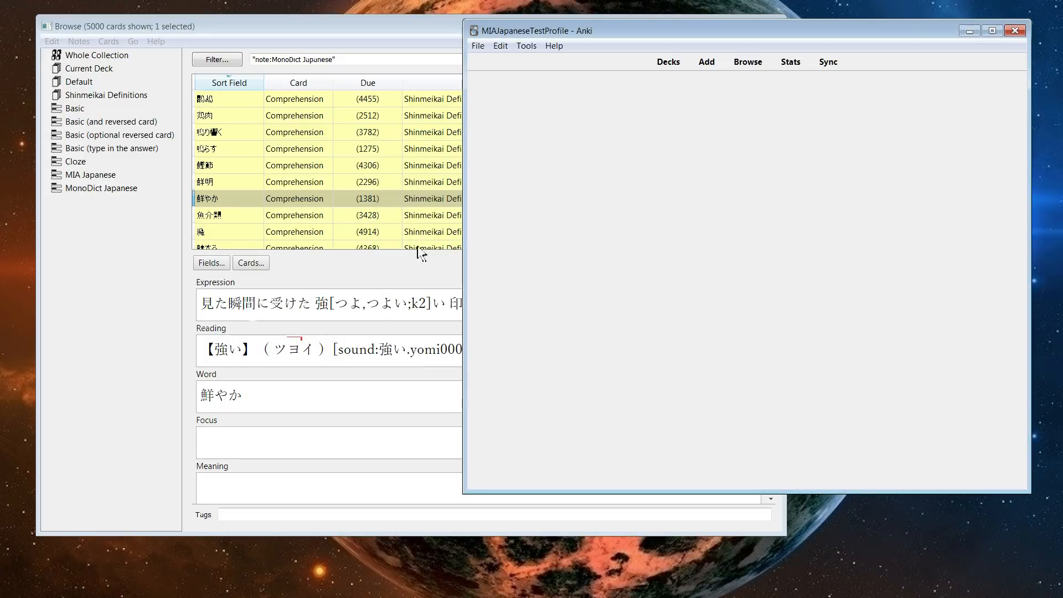
# Generate the individual reading for 受けた in the Expression field and check the pitch graph in Reading and the audio link in Focus.
pyautogui.click(280, 320)
pyautogui.click(300, 309)
pyautogui.click(273, 309)
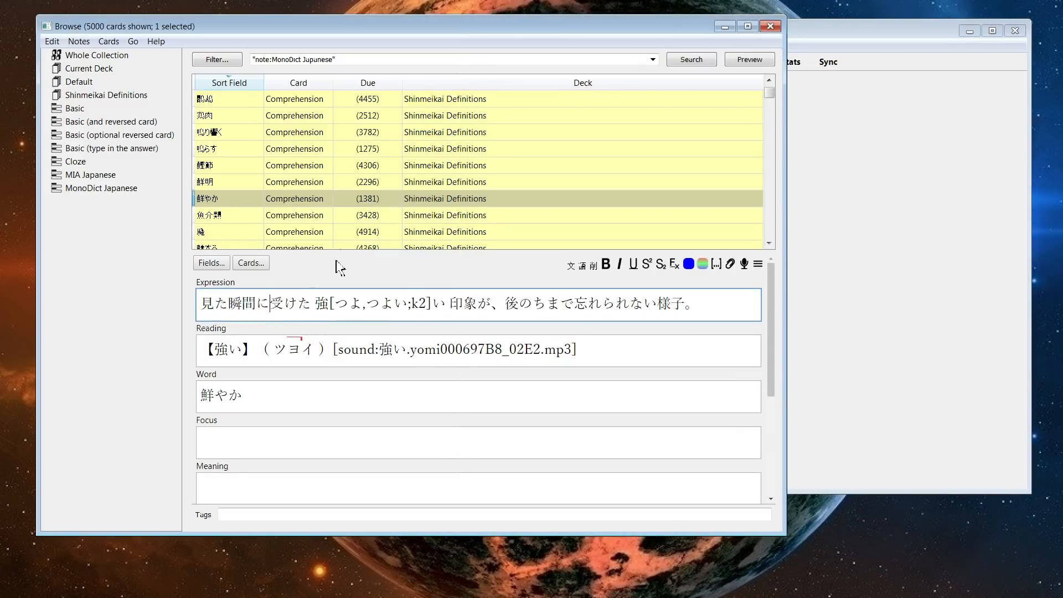
pyautogui.click(583, 267)
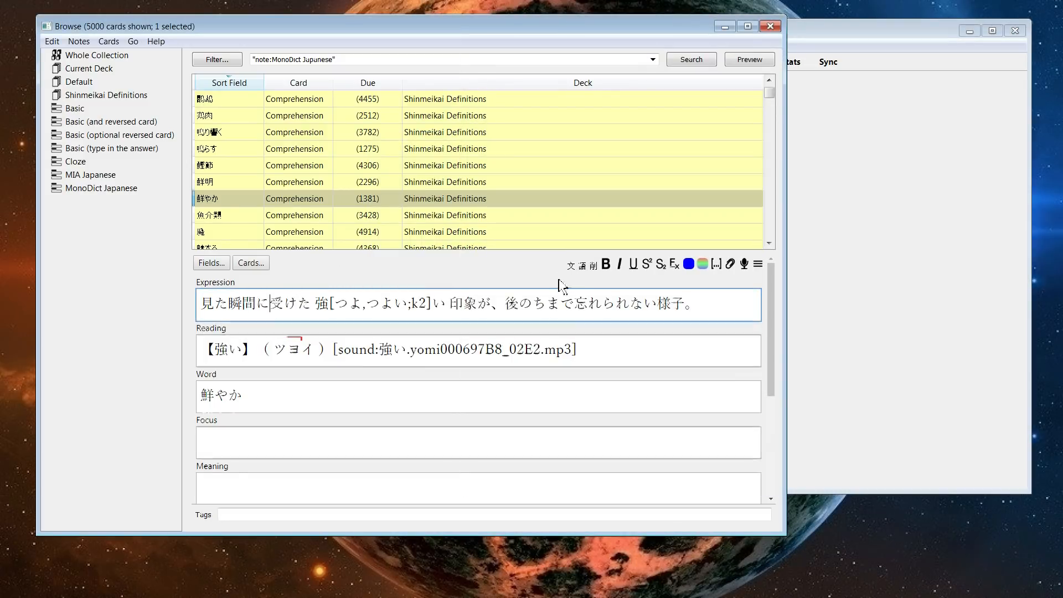
pyautogui.moveTo(352, 370); pyautogui.dragTo(105, 371)
pyautogui.click(535, 480)
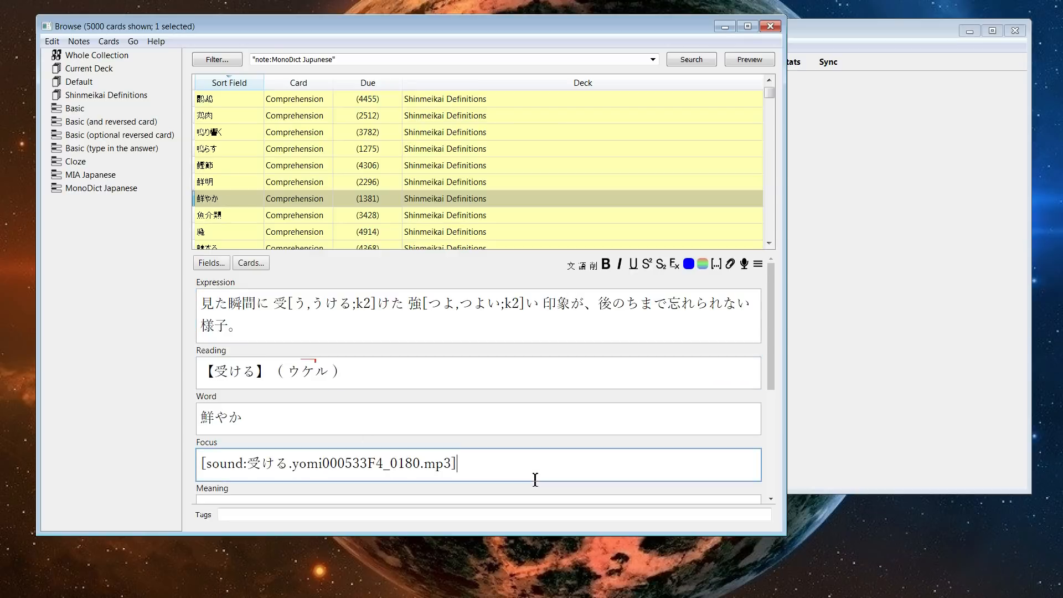
pyautogui.moveTo(390, 370); pyautogui.dragTo(39, 346)
pyautogui.click(416, 377)
pyautogui.moveTo(503, 471); pyautogui.dragTo(33, 392)
pyautogui.click(534, 366)
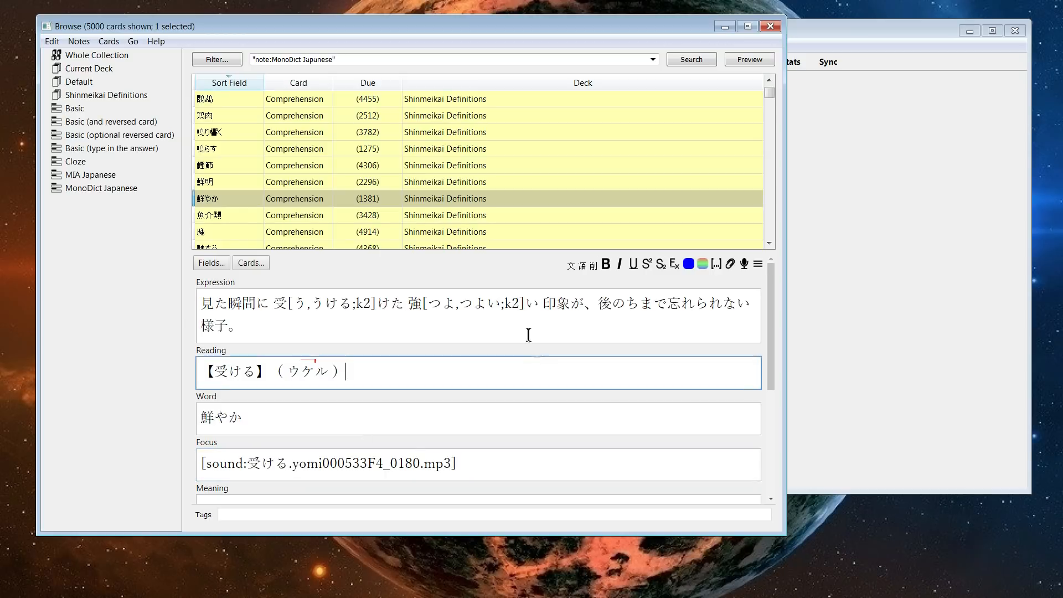
# Set AudioFields to Focus;add and PitchGraphFields to Reading;add in the MIA Japanese Support configuration and save it.
pyautogui.click(819, 114)
pyautogui.click(527, 46)
pyautogui.click(564, 140)
pyautogui.click(434, 179)
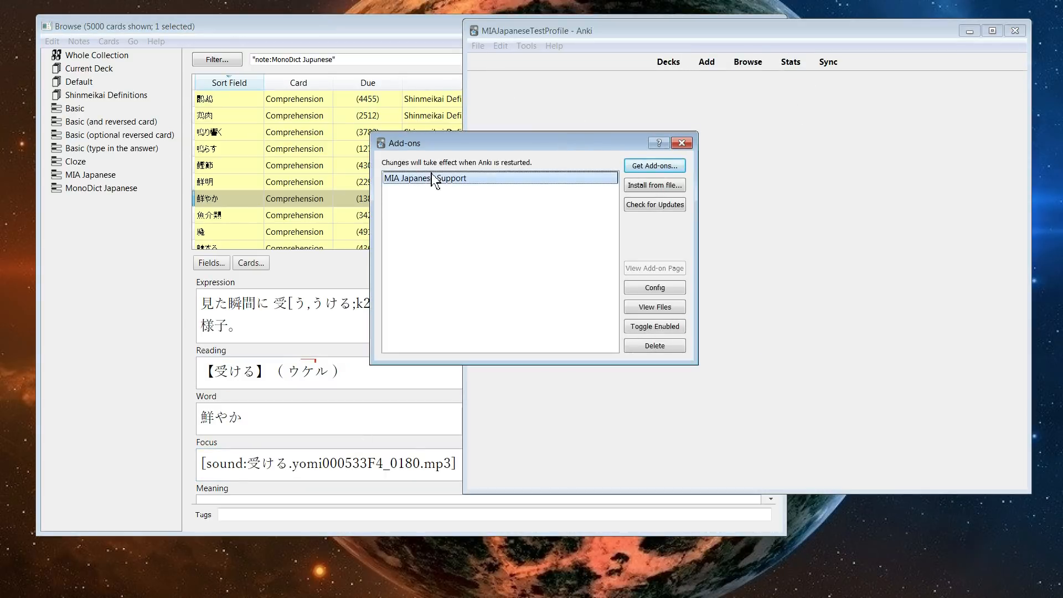
pyautogui.click(675, 288)
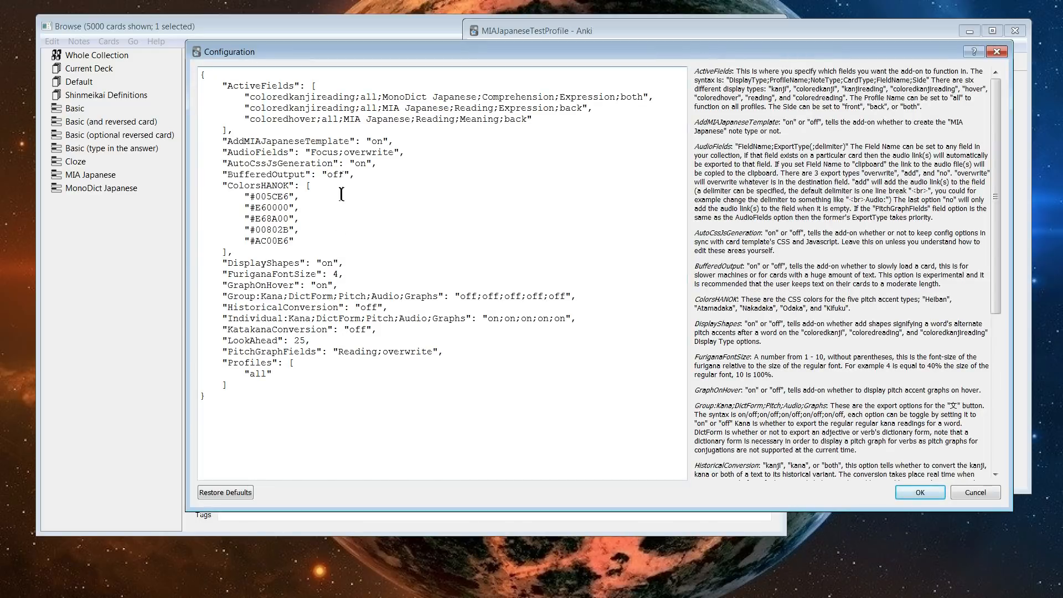
pyautogui.moveTo(350, 154); pyautogui.dragTo(389, 153)
pyautogui.write('add')
pyautogui.moveTo(384, 353); pyautogui.dragTo(434, 353)
pyautogui.write('add')
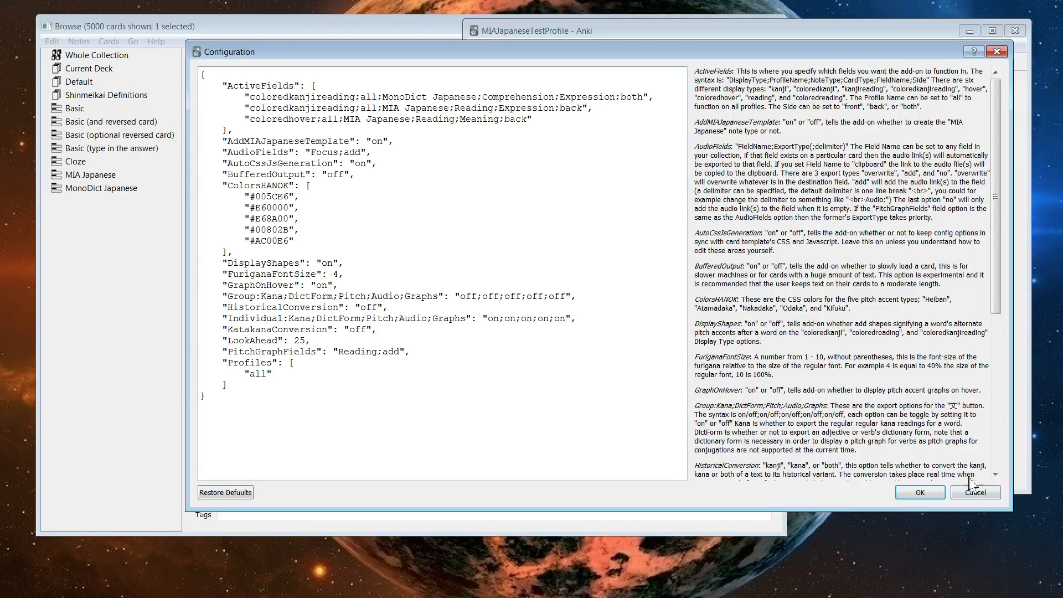
pyautogui.click(936, 493)
pyautogui.click(681, 143)
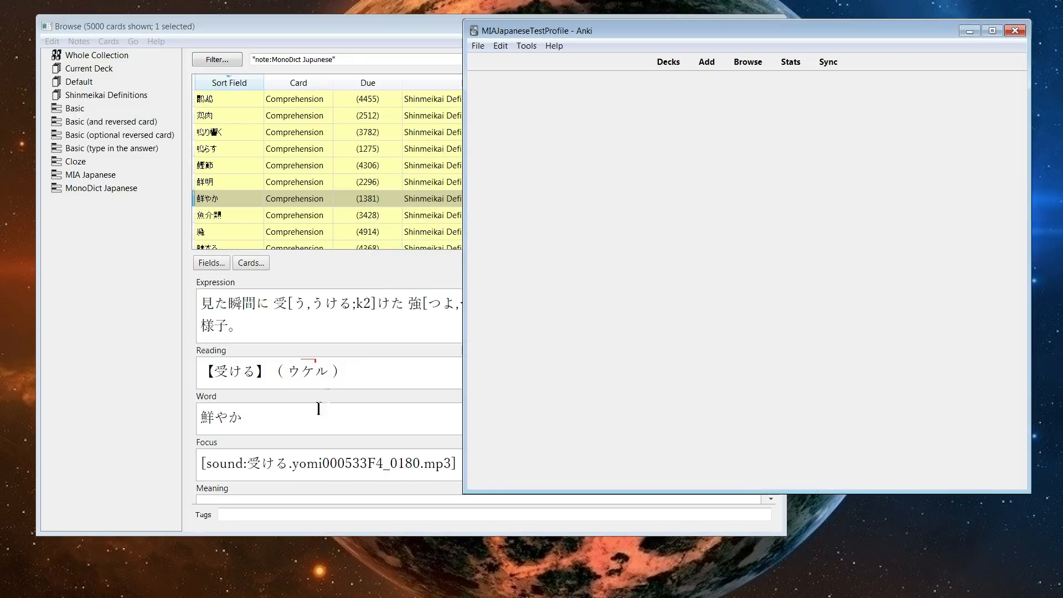
# Generate the individual reading for 瞬間 in the Expression field and check the entries added to Reading and Focus.
pyautogui.click(380, 327)
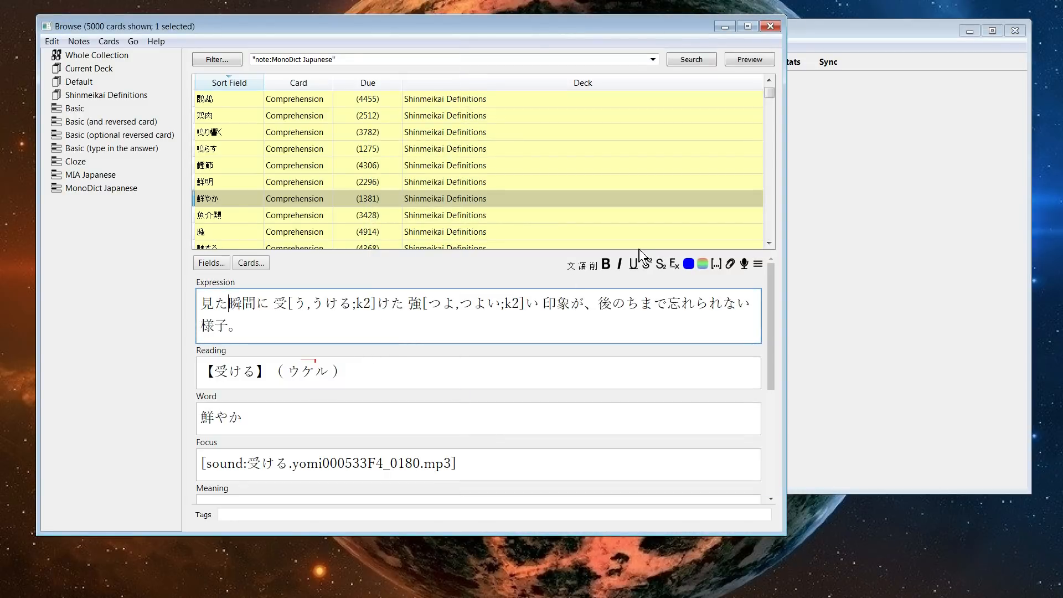
pyautogui.click(584, 267)
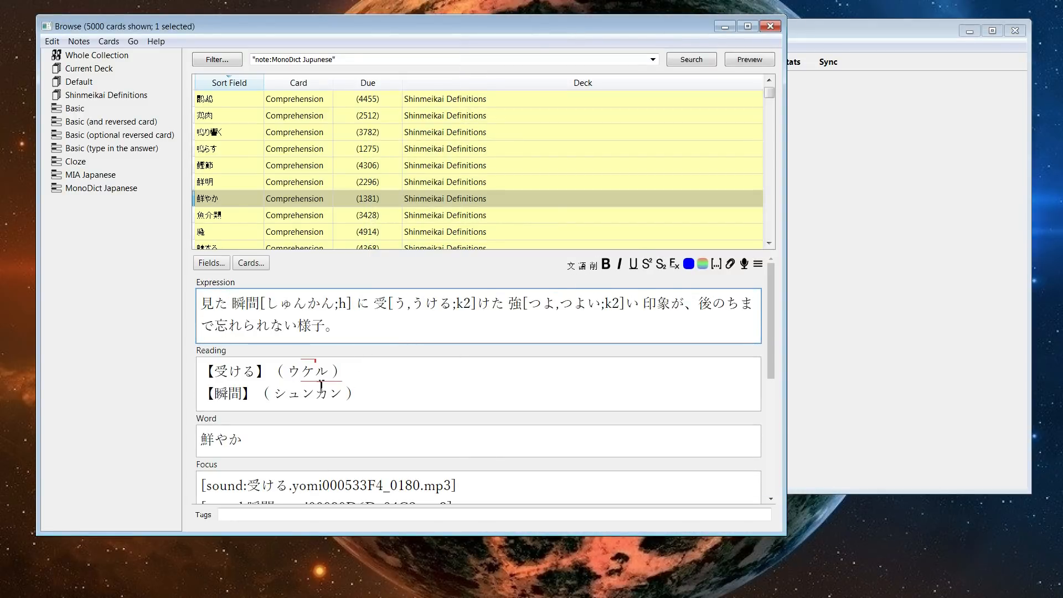
pyautogui.scroll(-2, 321, 384)
pyautogui.moveTo(198, 309); pyautogui.dragTo(10, 314)
pyautogui.click(427, 356)
pyautogui.moveTo(370, 323); pyautogui.dragTo(151, 334)
pyautogui.click(549, 454)
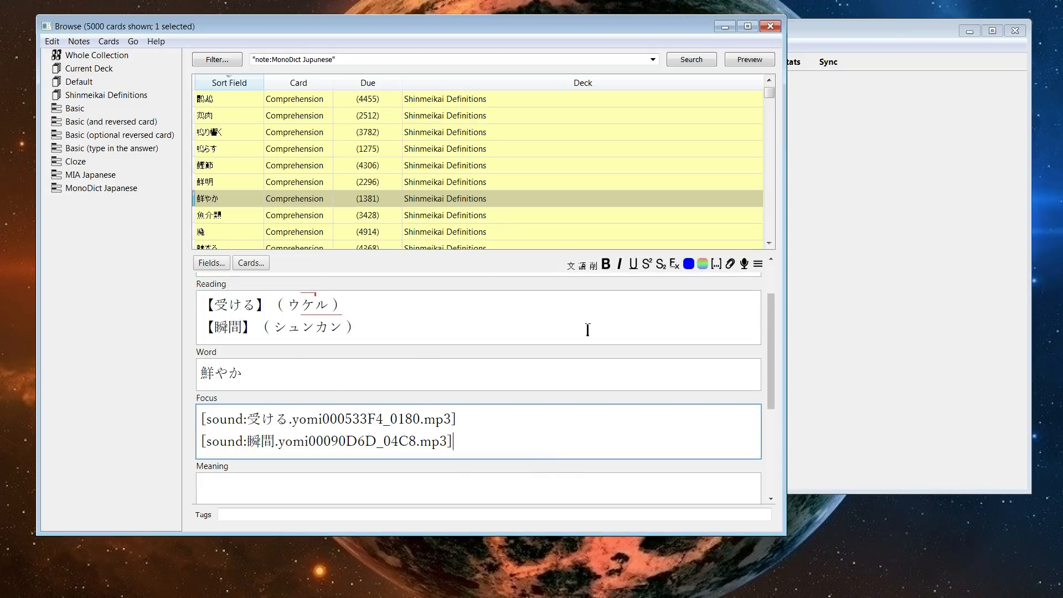
# Generate the individual reading for 印象 in the Expression field and check the added pitch graph and audio link.
pyautogui.scroll(2, 551, 406)
pyautogui.click(700, 300)
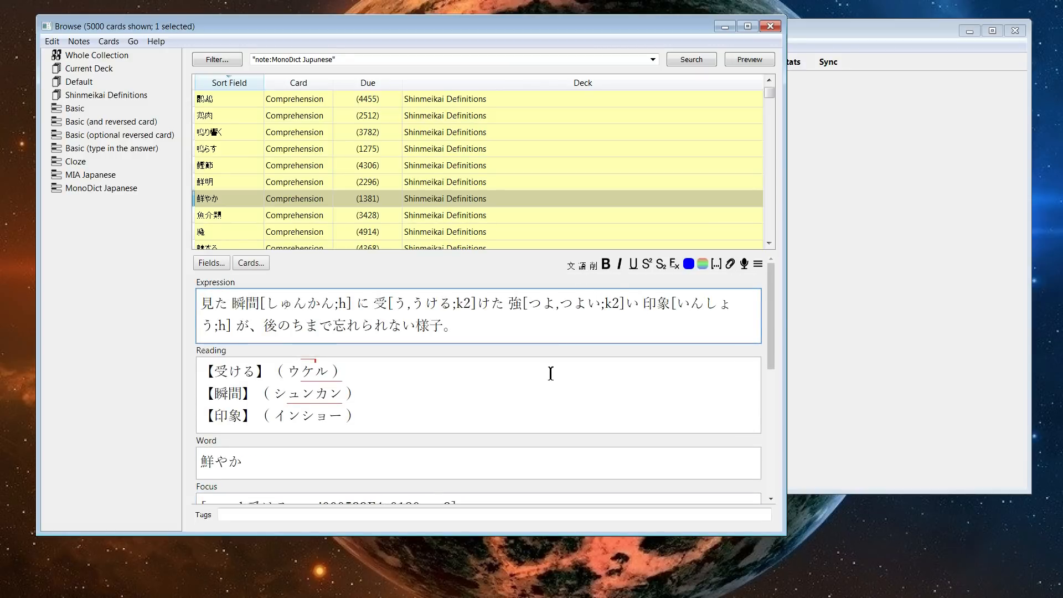
pyautogui.scroll(-1, 354, 388)
pyautogui.scroll(-5, 357, 394)
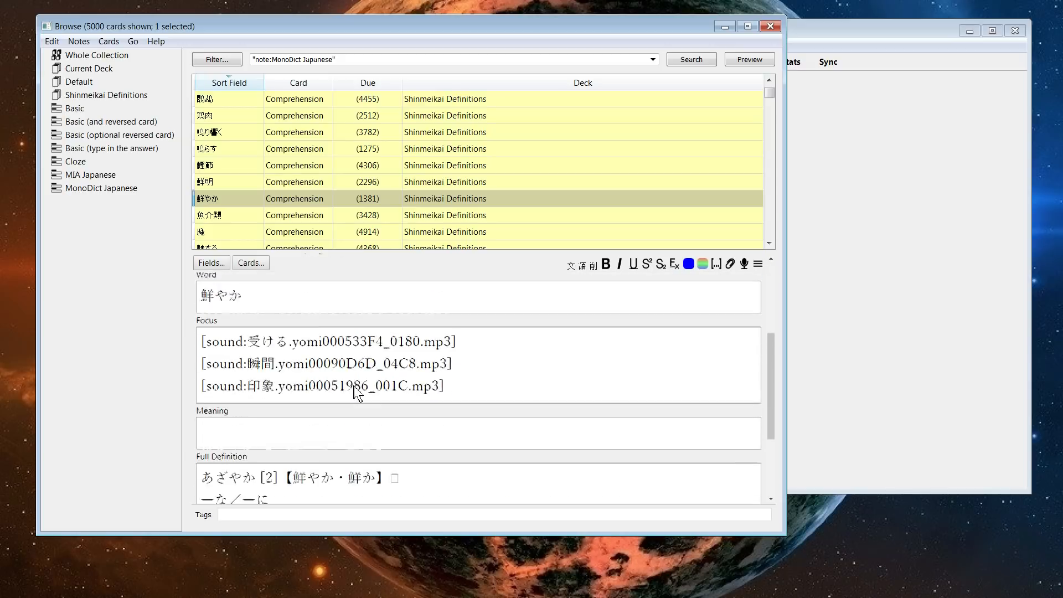
pyautogui.scroll(5, 365, 395)
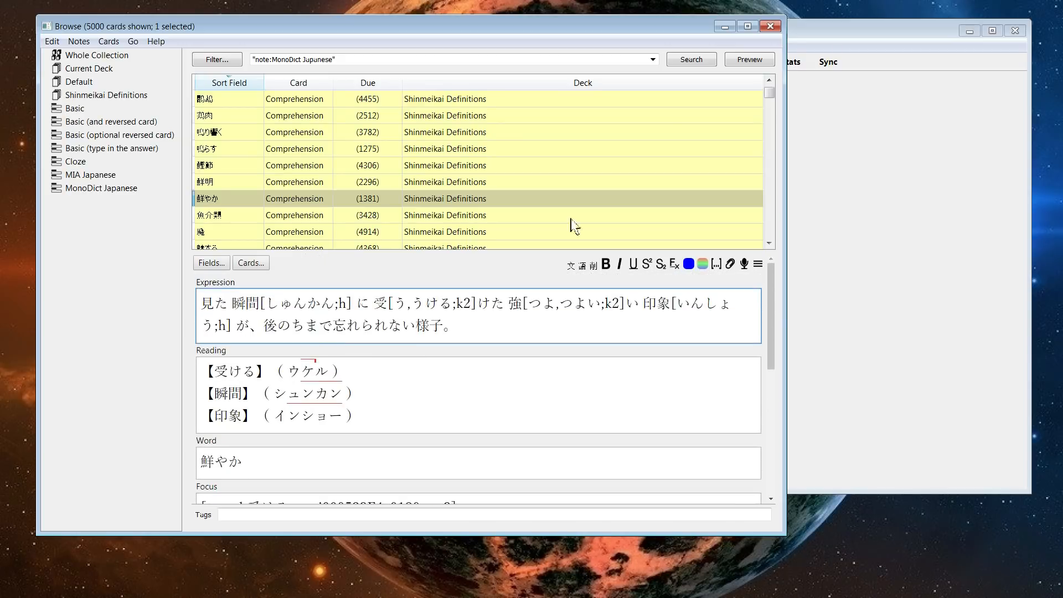
# Set AudioFields to Focus;add;<br><br>Audio: and PitchGraphFields to Reading;add;<br>Graph: in the MIA Japanese Support configuration and save it.
pyautogui.click(811, 110)
pyautogui.click(526, 47)
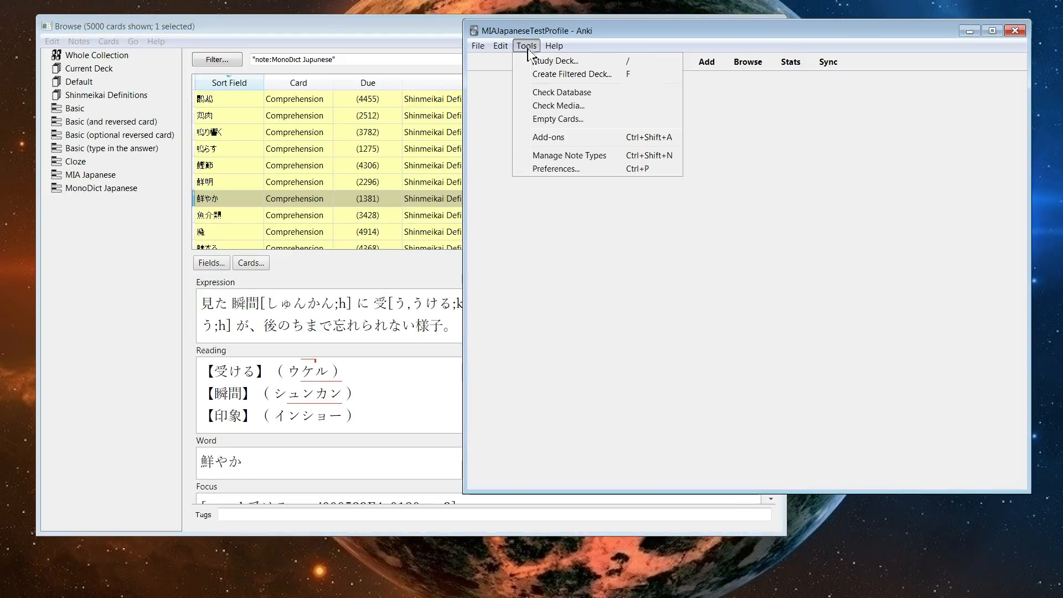
pyautogui.click(570, 137)
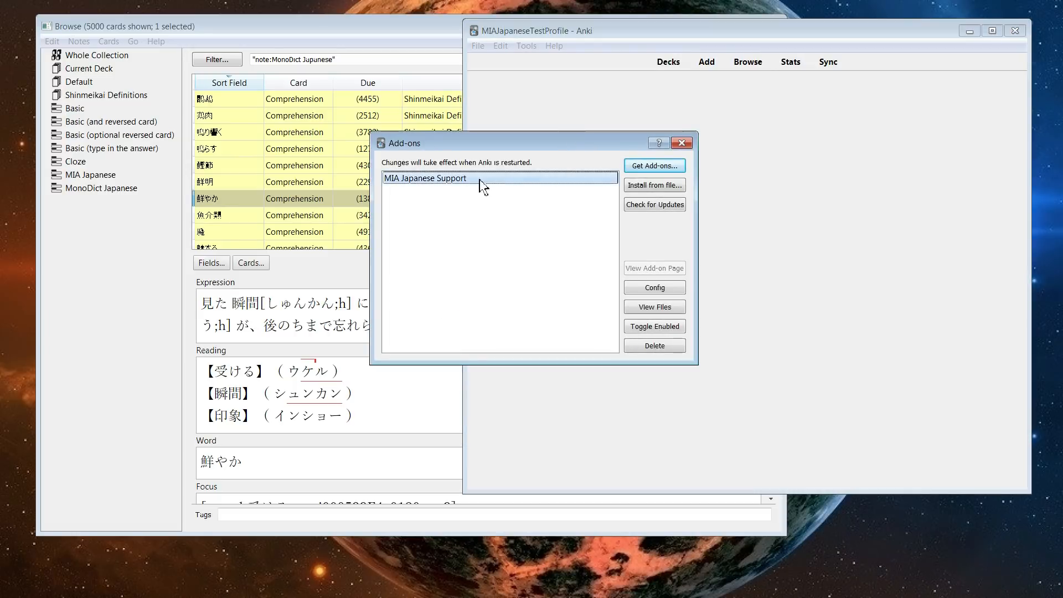
pyautogui.click(674, 288)
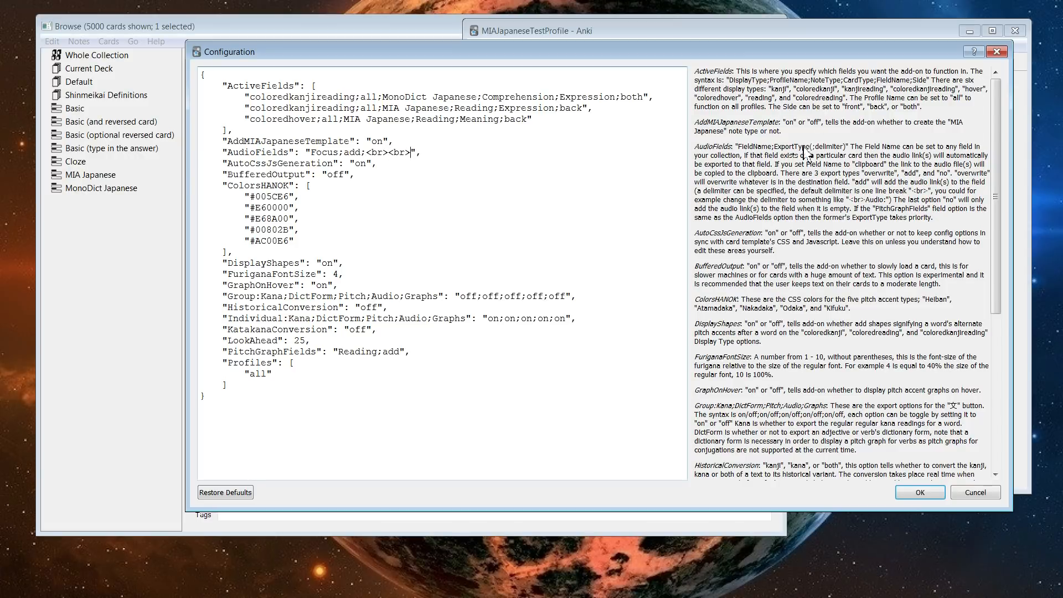
pyautogui.moveTo(389, 151); pyautogui.dragTo(366, 157)
pyautogui.click(391, 152)
pyautogui.moveTo(414, 152); pyautogui.dragTo(365, 152)
pyautogui.click(364, 153)
pyautogui.write('dio:')
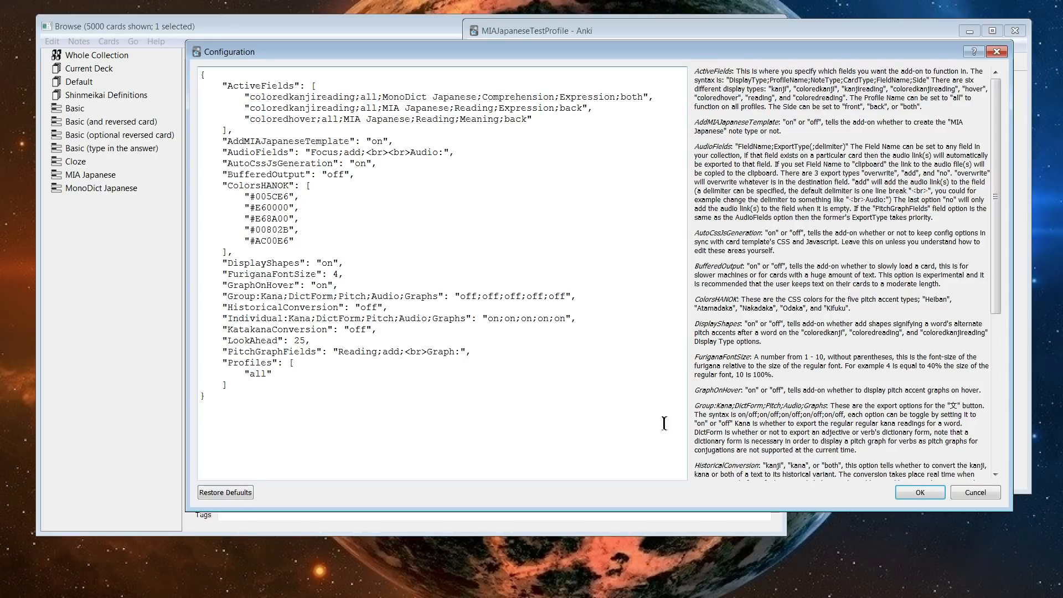
pyautogui.click(916, 490)
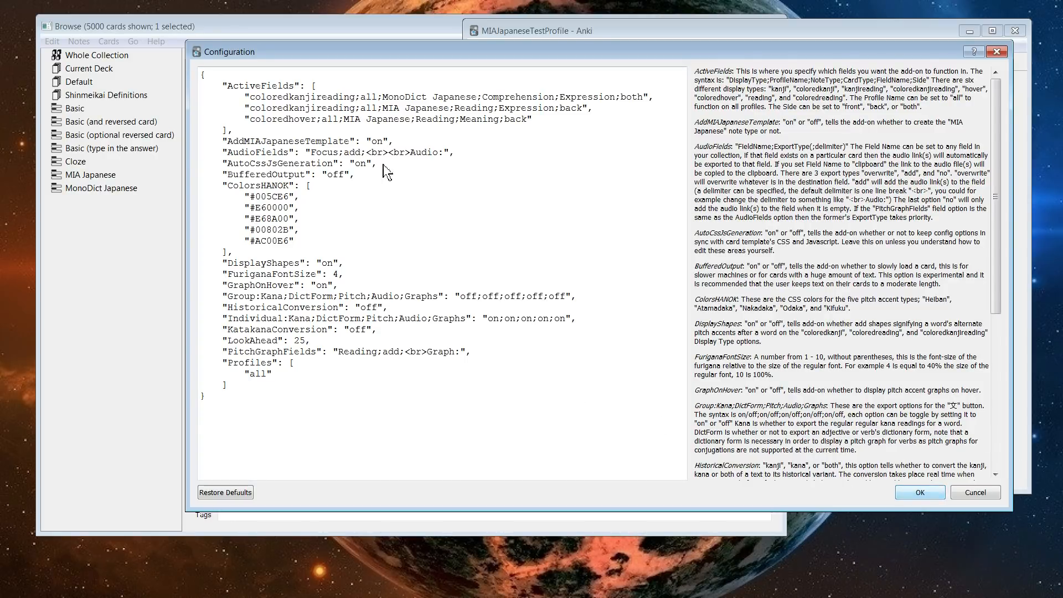
pyautogui.click(919, 495)
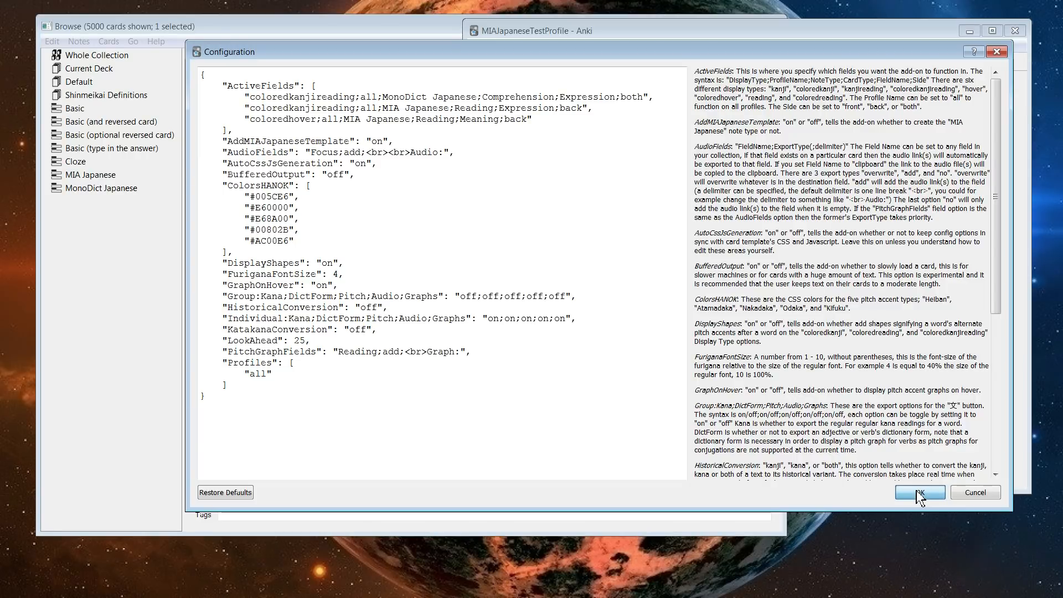
pyautogui.click(918, 492)
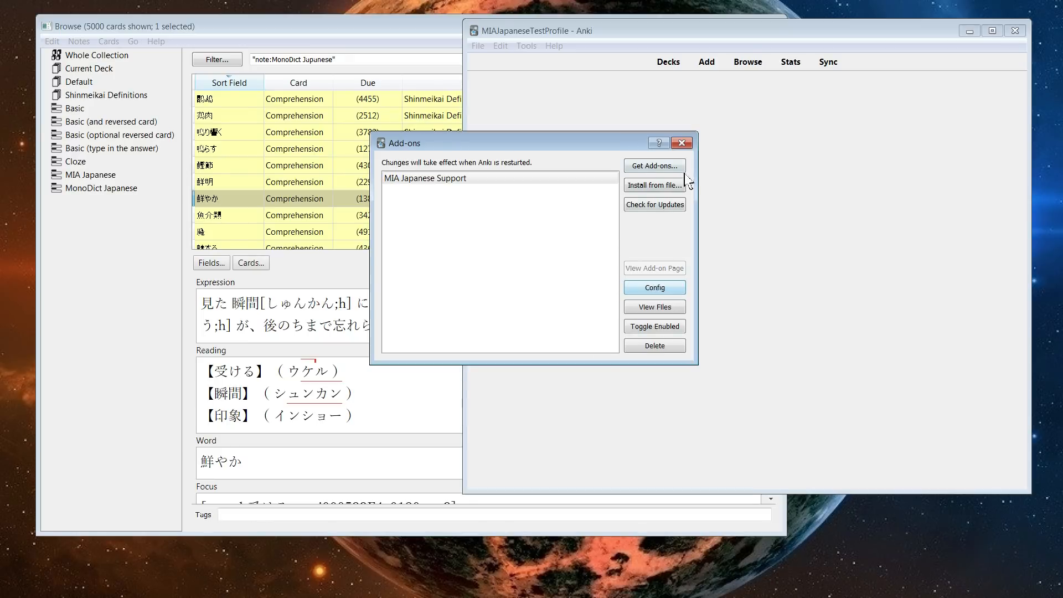
pyautogui.click(681, 144)
# Generate the individual reading for 忘れられない in the Expression field.
pyautogui.click(386, 398)
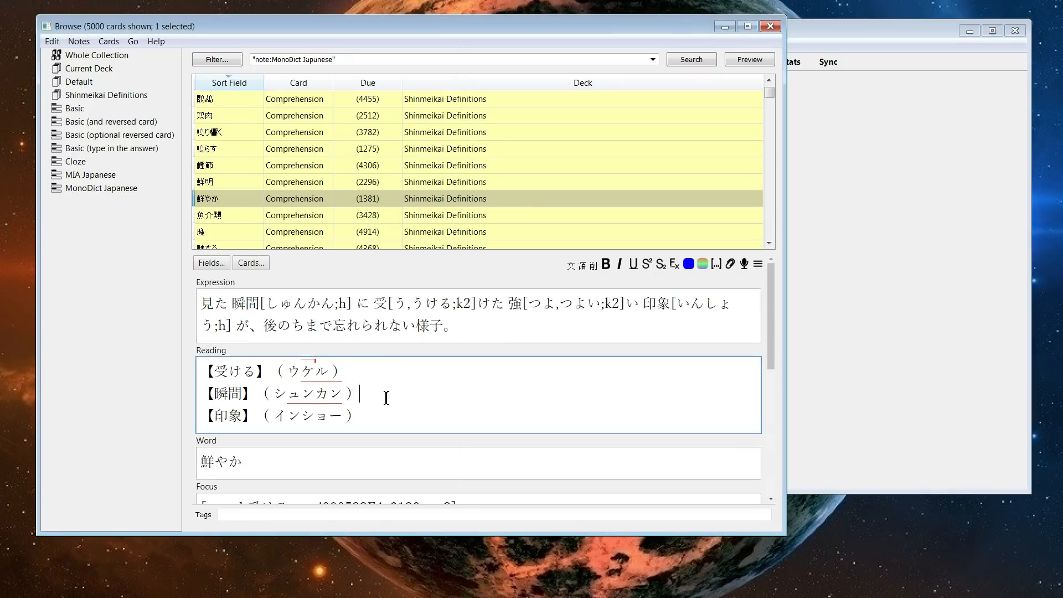
pyautogui.click(334, 330)
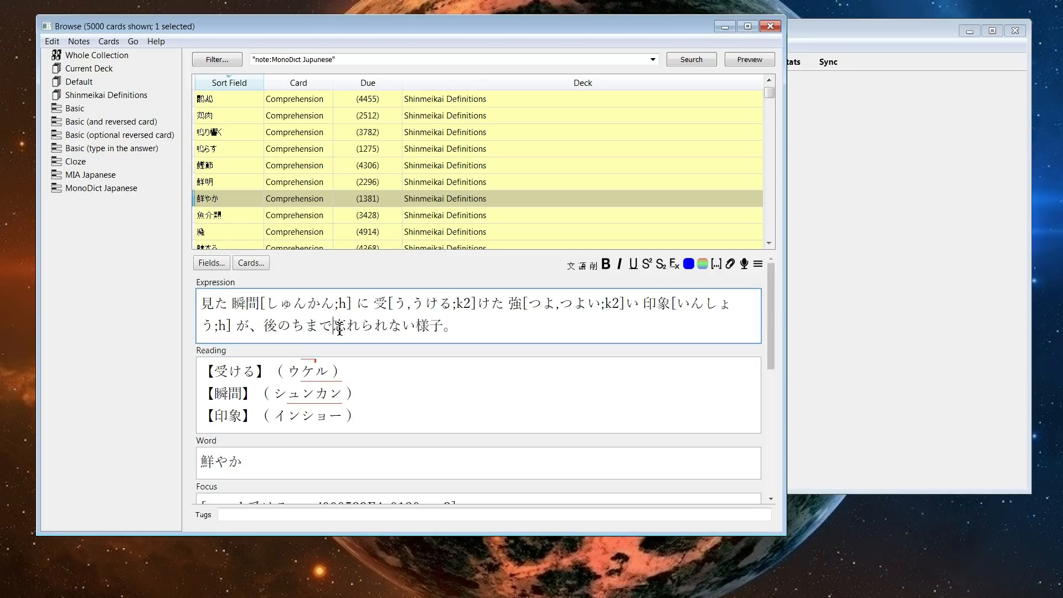
pyautogui.click(583, 267)
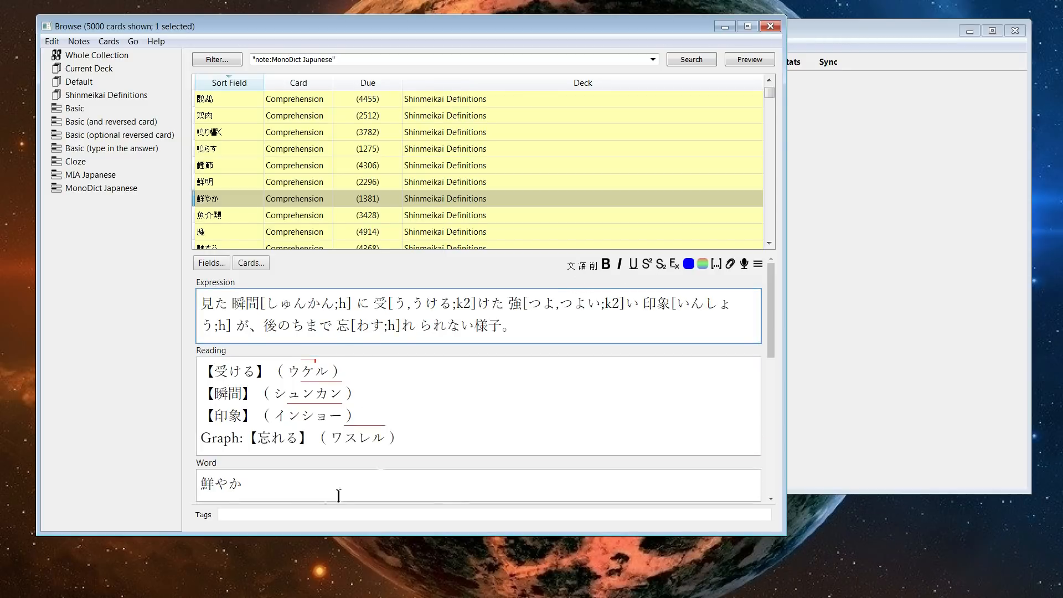
# Examine how the custom delimiters separate the 忘れる pitch graph in Reading and its audio link in Focus.
pyautogui.moveTo(237, 443); pyautogui.dragTo(185, 441)
pyautogui.click(251, 443)
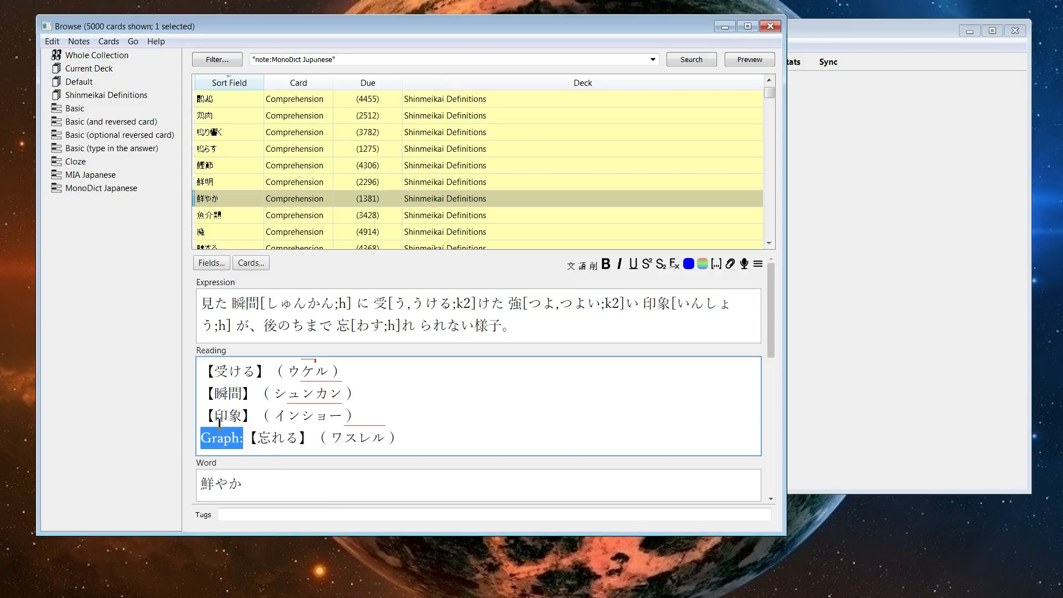
pyautogui.scroll(-3, 256, 428)
pyautogui.moveTo(216, 427); pyautogui.dragTo(191, 411)
pyautogui.click(227, 449)
pyautogui.click(299, 423)
pyautogui.scroll(1, 373, 447)
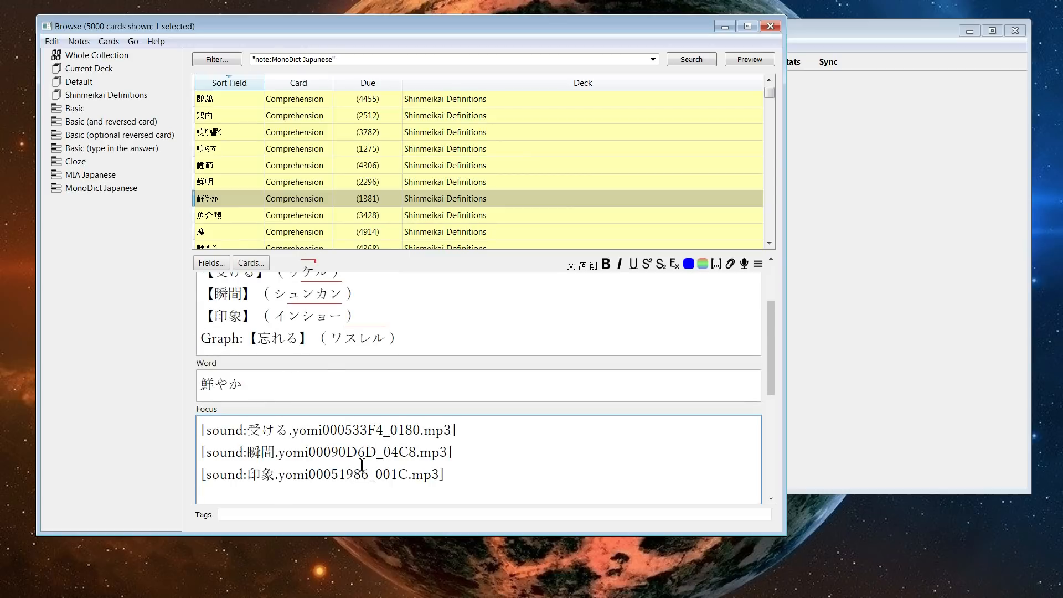
pyautogui.scroll(3, 362, 464)
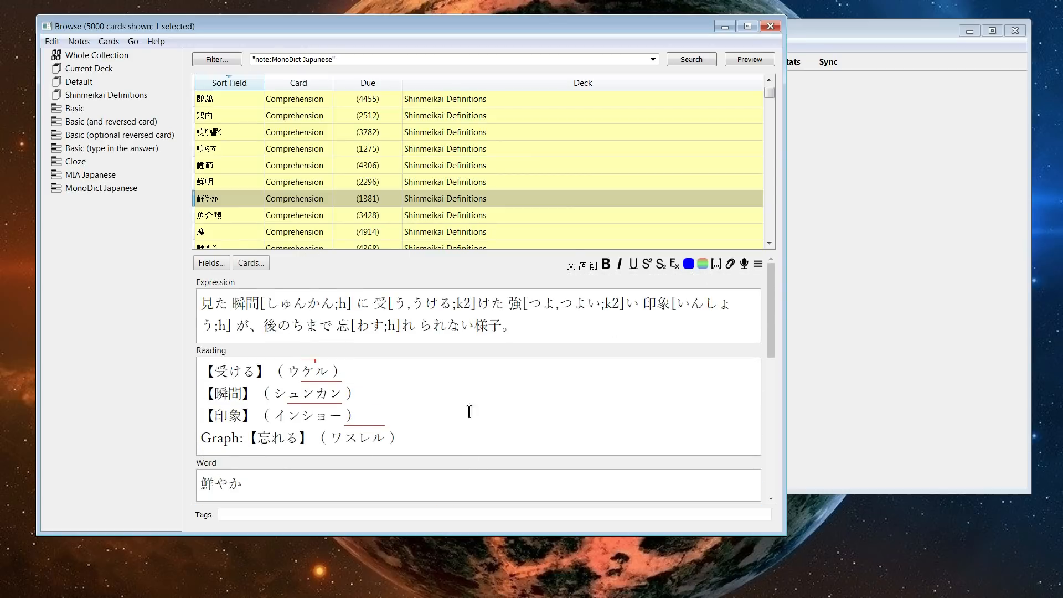
# Reopen the MIA Japanese Support configuration and remove the custom delimiter so AudioFields is Focus;add.
pyautogui.click(856, 105)
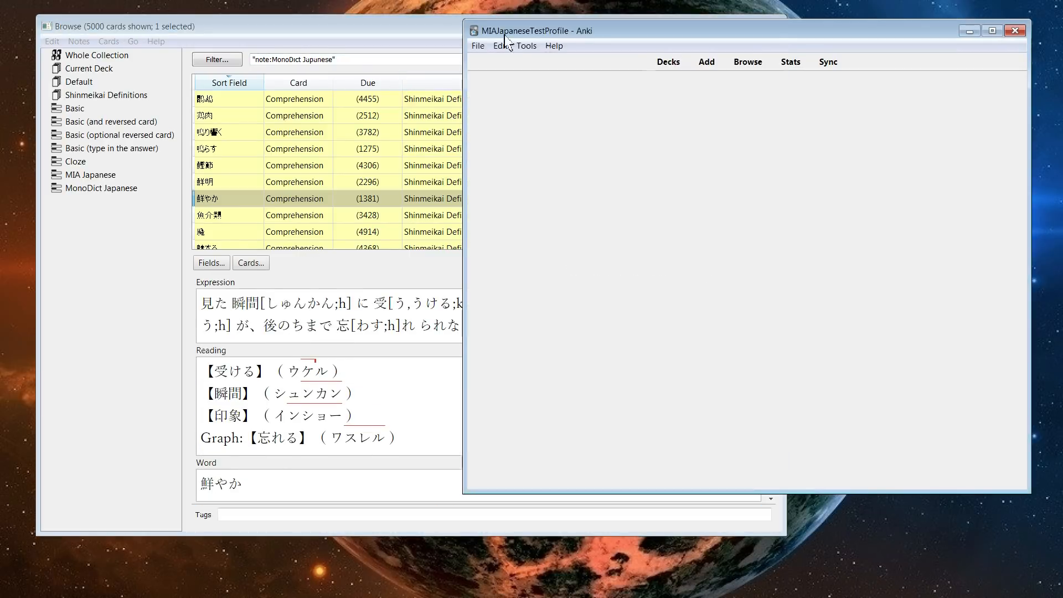
pyautogui.click(526, 45)
pyautogui.click(534, 136)
pyautogui.click(466, 179)
pyautogui.click(659, 288)
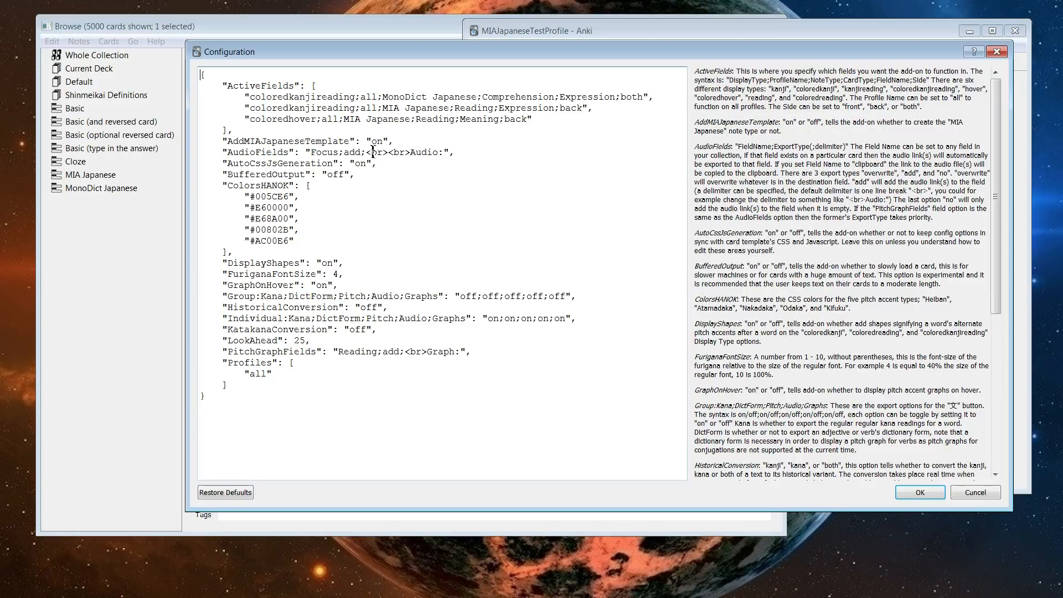
pyautogui.moveTo(361, 152); pyautogui.dragTo(446, 153)
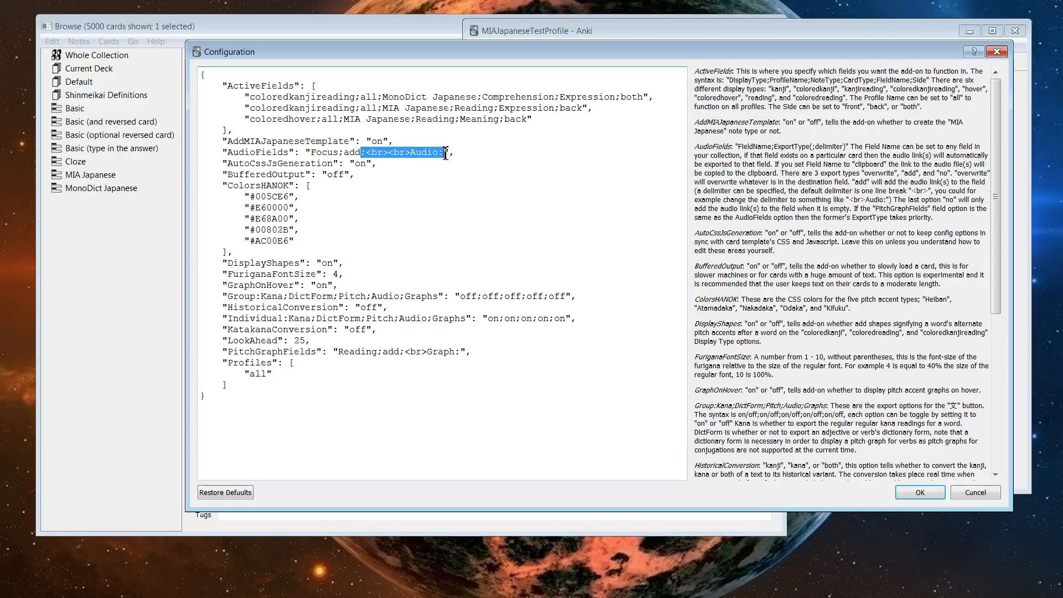
pyautogui.press('BackSpace')
# Remove the custom delimiter from PitchGraphFields and set it to Reading;no.
pyautogui.moveTo(399, 352); pyautogui.dragTo(463, 354)
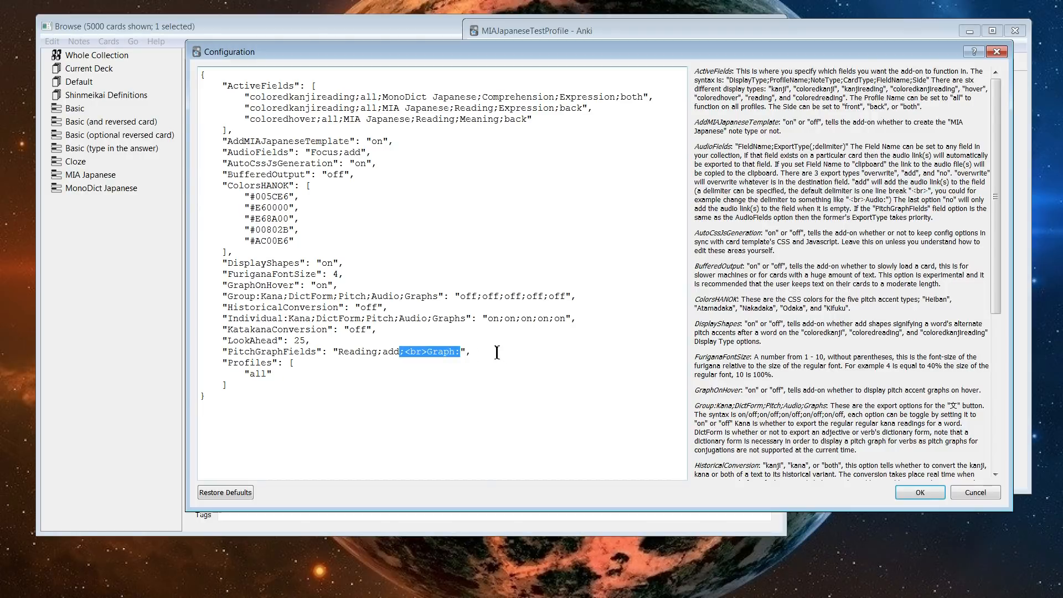
pyautogui.press('BackSpace')
pyautogui.press('BackSpace')
pyautogui.press('BackSpace')
pyautogui.press('BackSpace')
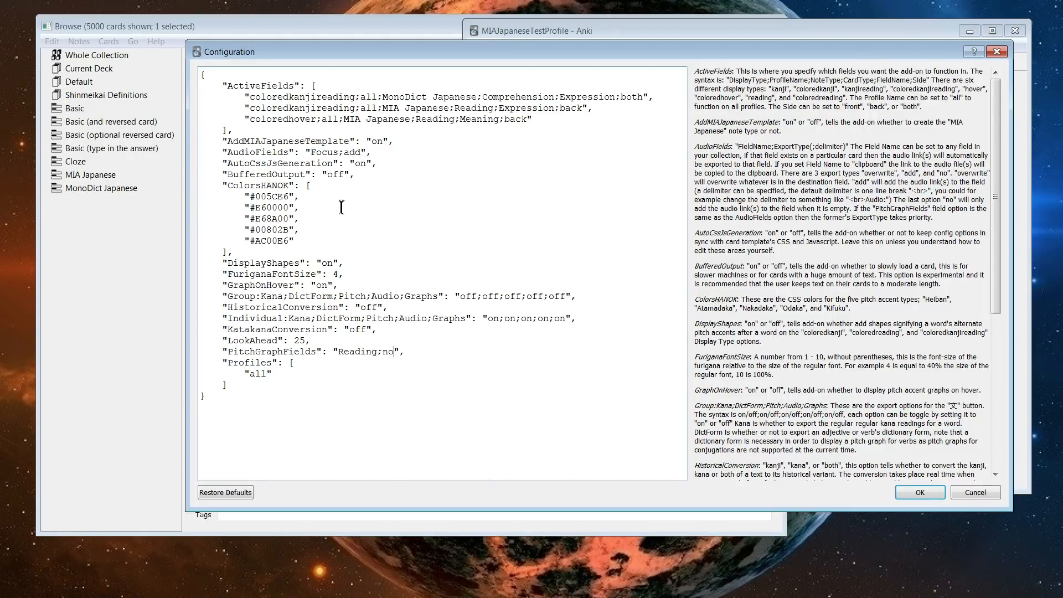
# Set AudioFields to Focus;no, save the configuration and close the add-on list.
pyautogui.moveTo(345, 157); pyautogui.dragTo(360, 157)
pyautogui.write('no')
pyautogui.click(921, 493)
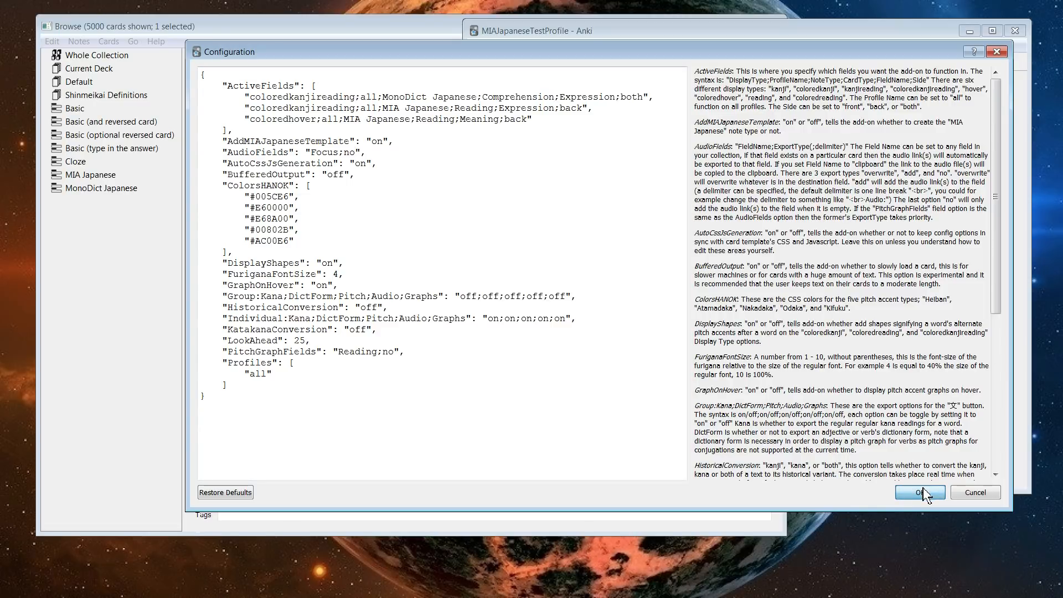
pyautogui.click(922, 493)
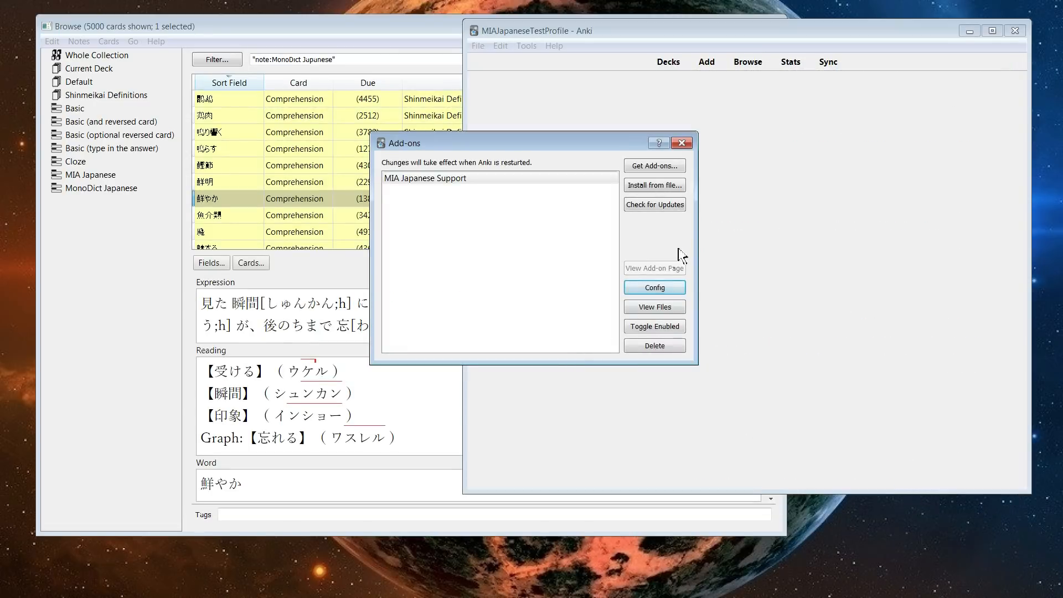
pyautogui.click(682, 144)
# Review the pitch graphs already stored in the Reading field of the 鮮やか note.
pyautogui.click(408, 411)
pyautogui.click(548, 330)
pyautogui.click(446, 419)
pyautogui.hotkey('ctrl', 'a')
pyautogui.click(510, 373)
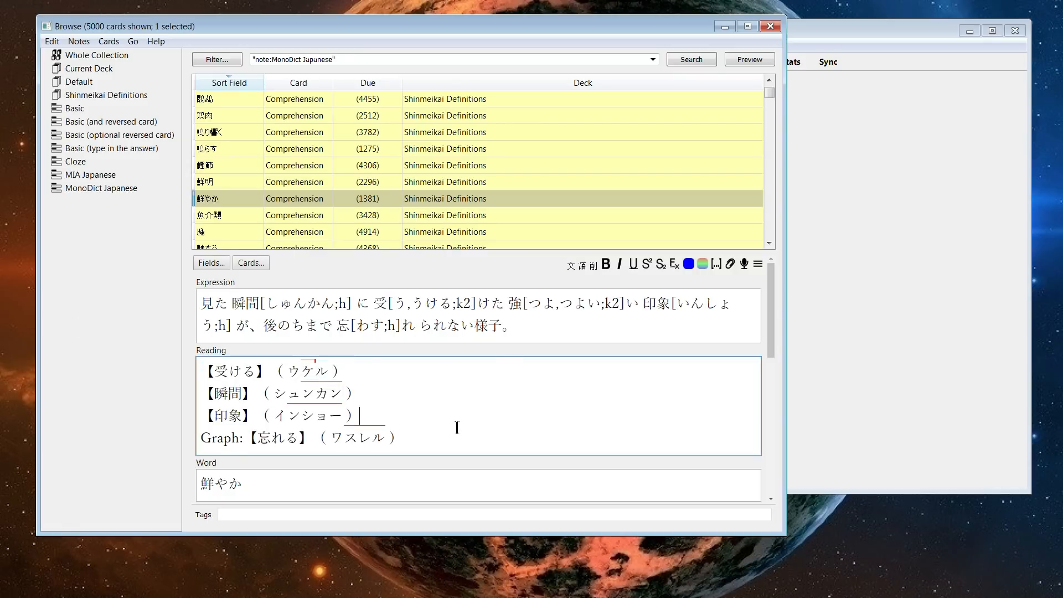
pyautogui.moveTo(478, 437); pyautogui.dragTo(186, 331)
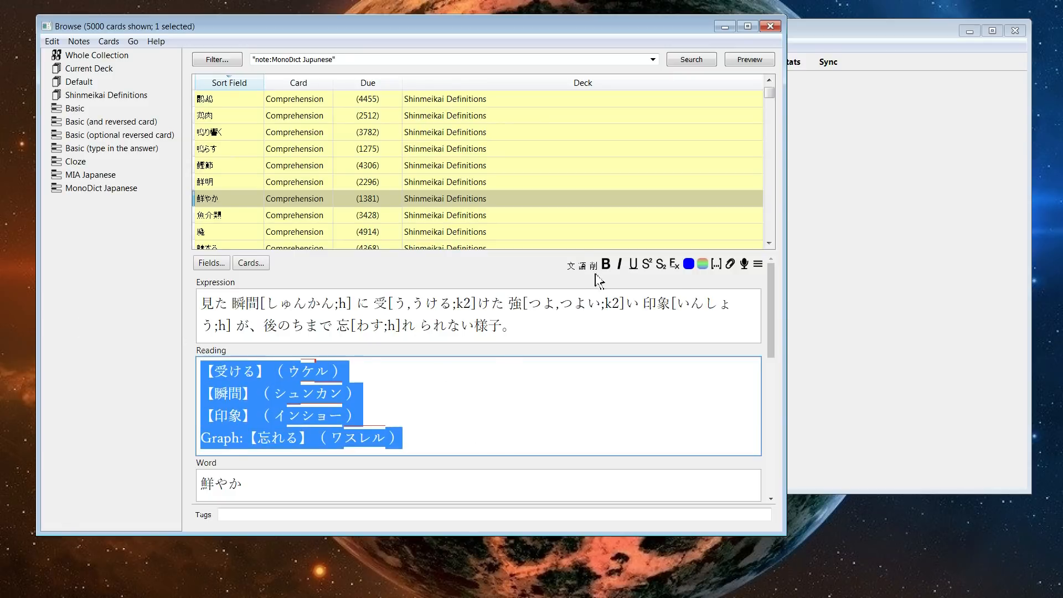
pyautogui.moveTo(546, 307); pyautogui.dragTo(549, 317)
pyautogui.click(562, 313)
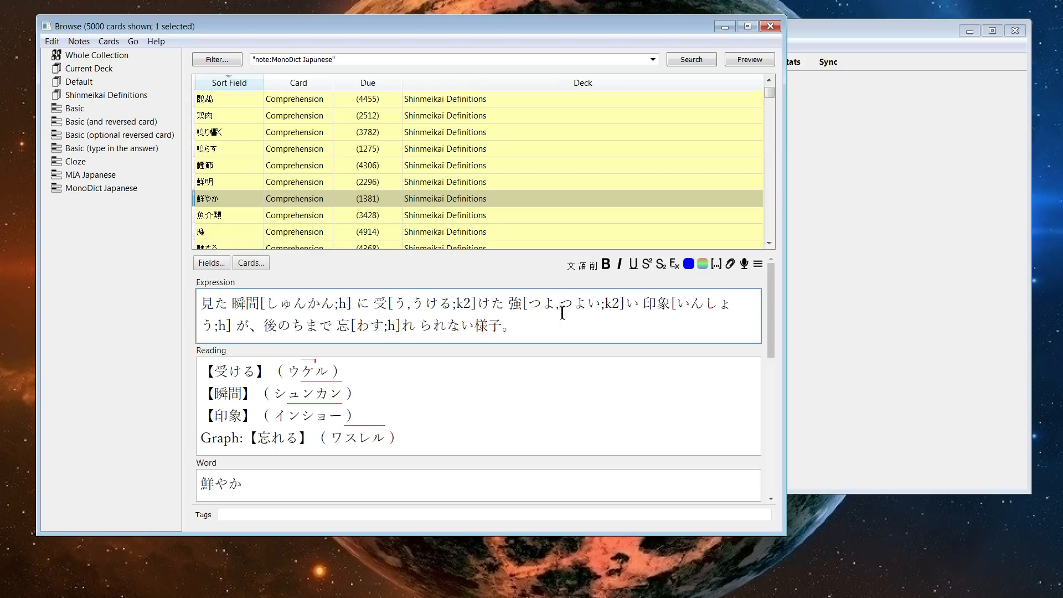
# Open the 魔 note and generate individual readings for 悪 and 人 in its Expression field.
pyautogui.click(272, 219)
pyautogui.click(288, 245)
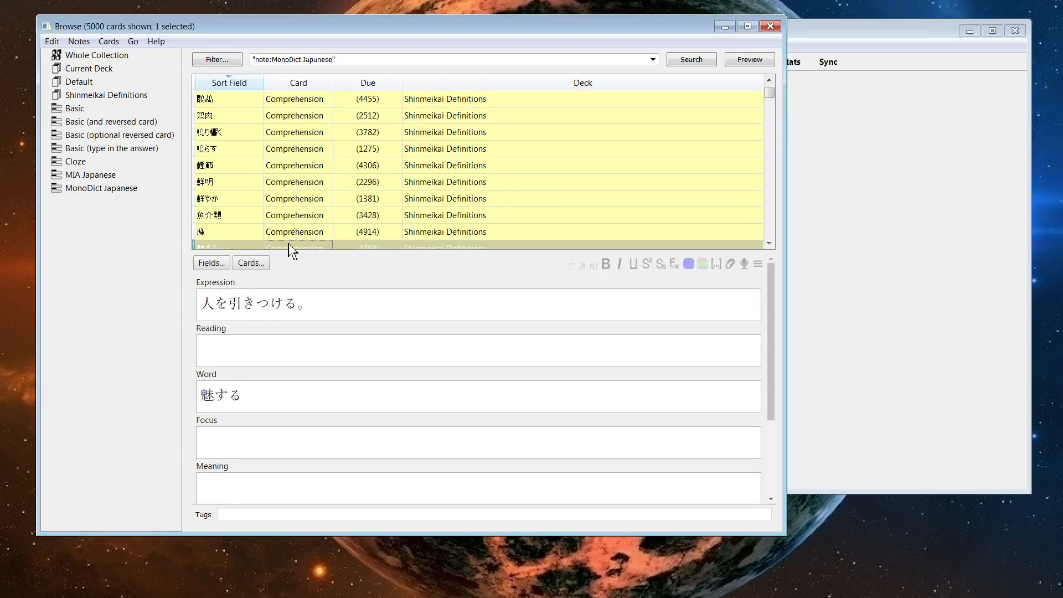
pyautogui.click(289, 236)
pyautogui.click(258, 303)
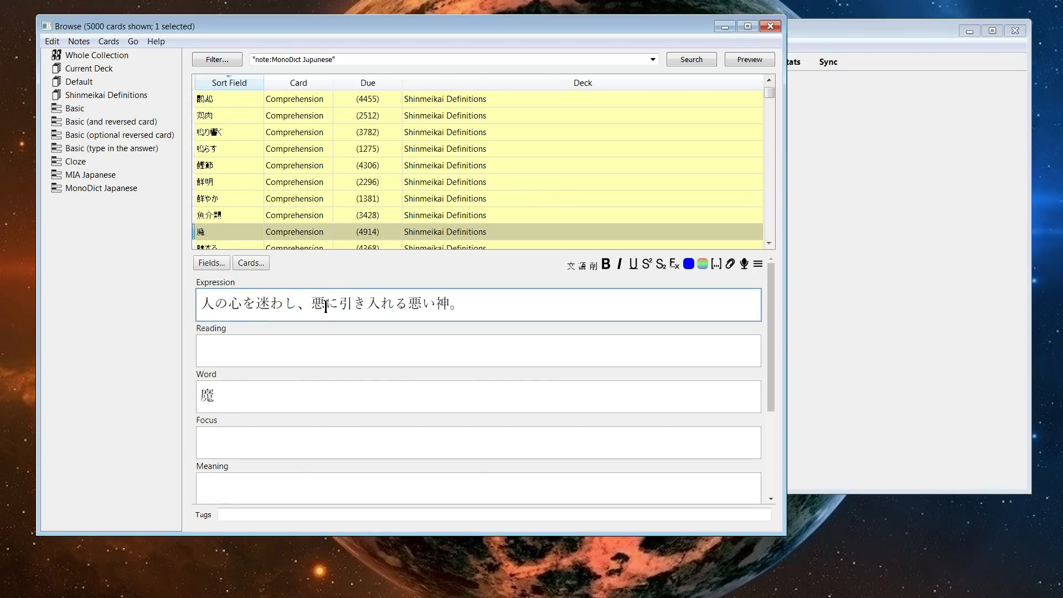
pyautogui.click(582, 267)
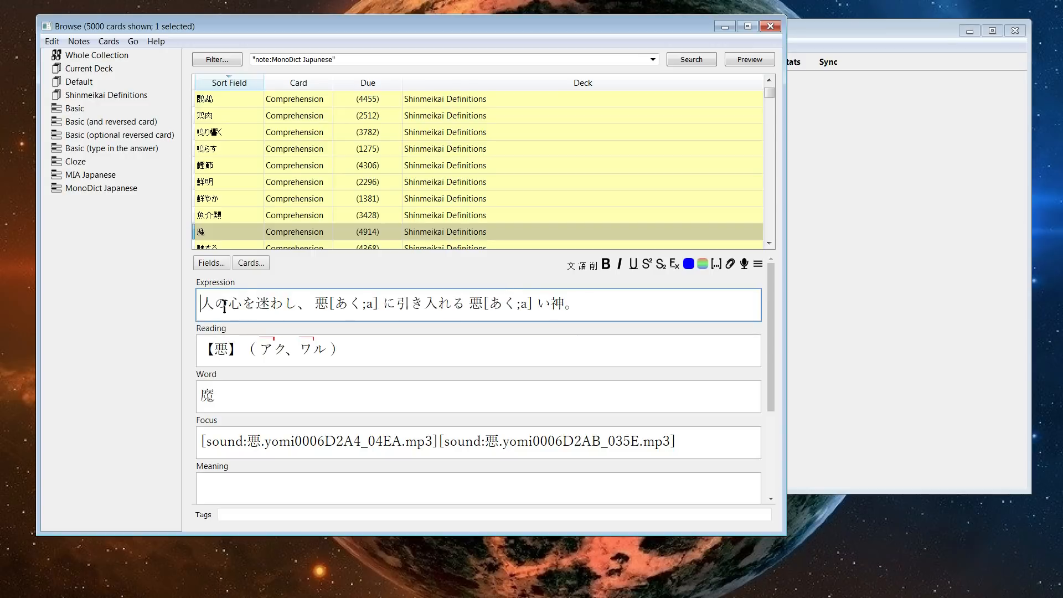
pyautogui.click(583, 268)
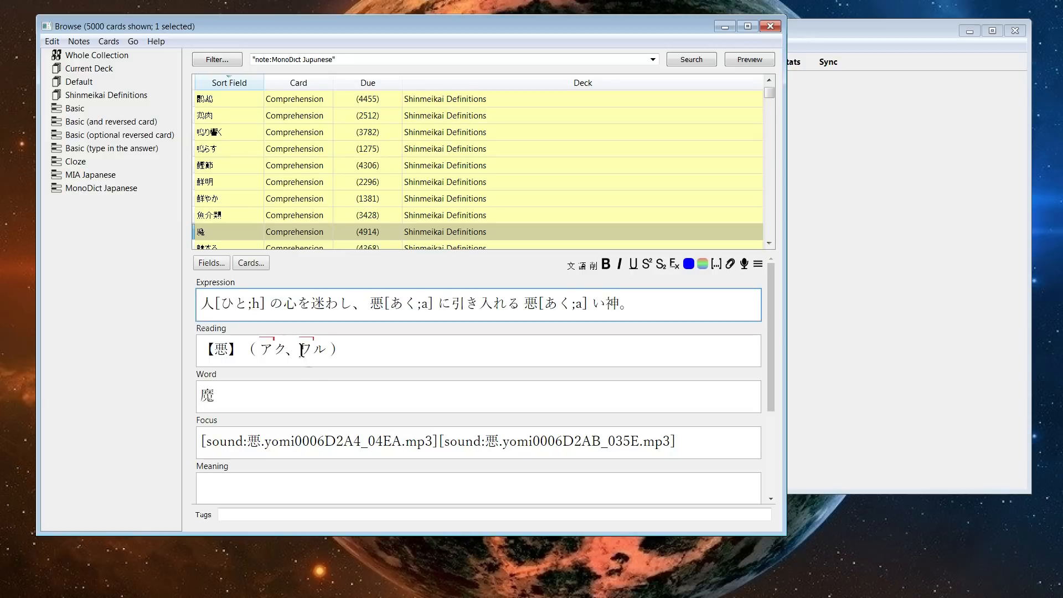
# Examine the Reading and Focus fields to see how the no export type treats fields that already have content.
pyautogui.moveTo(265, 309); pyautogui.dragTo(80, 288)
pyautogui.moveTo(351, 361); pyautogui.dragTo(2, 316)
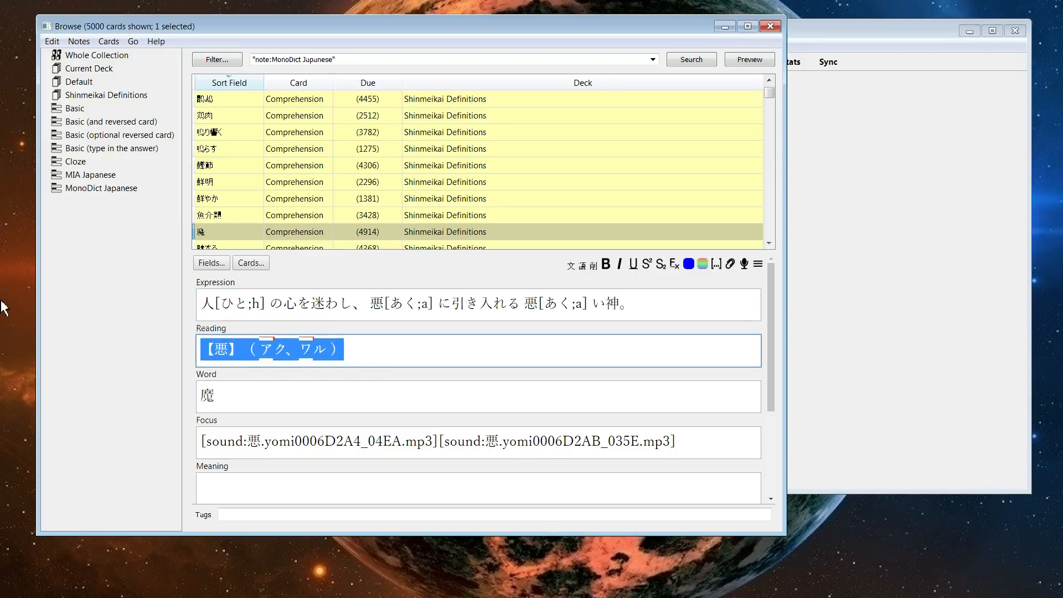
pyautogui.moveTo(718, 440); pyautogui.dragTo(100, 391)
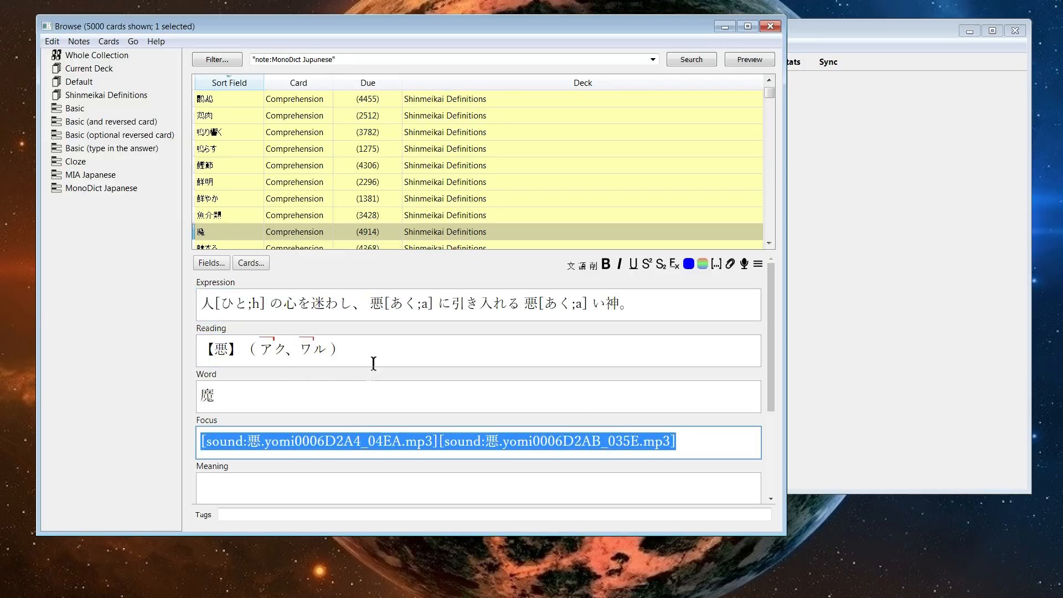
pyautogui.moveTo(374, 363); pyautogui.dragTo(12, 310)
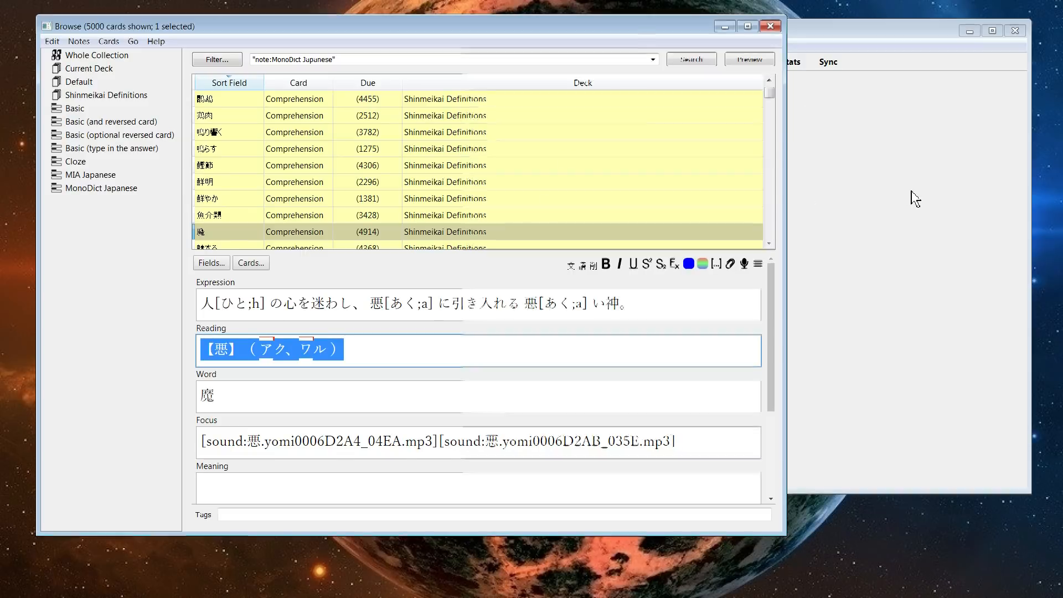
pyautogui.click(915, 199)
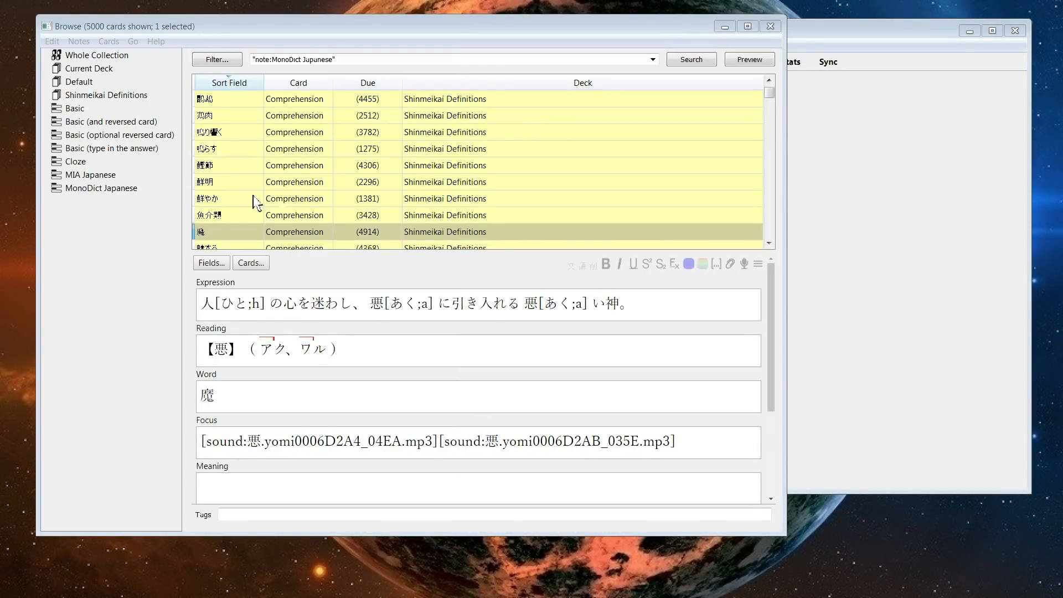
# Find the 高速道路 note in the card list and place the cursor in its Expression field.
pyautogui.click(253, 184)
pyautogui.scroll(-5, 249, 221)
pyautogui.click(280, 200)
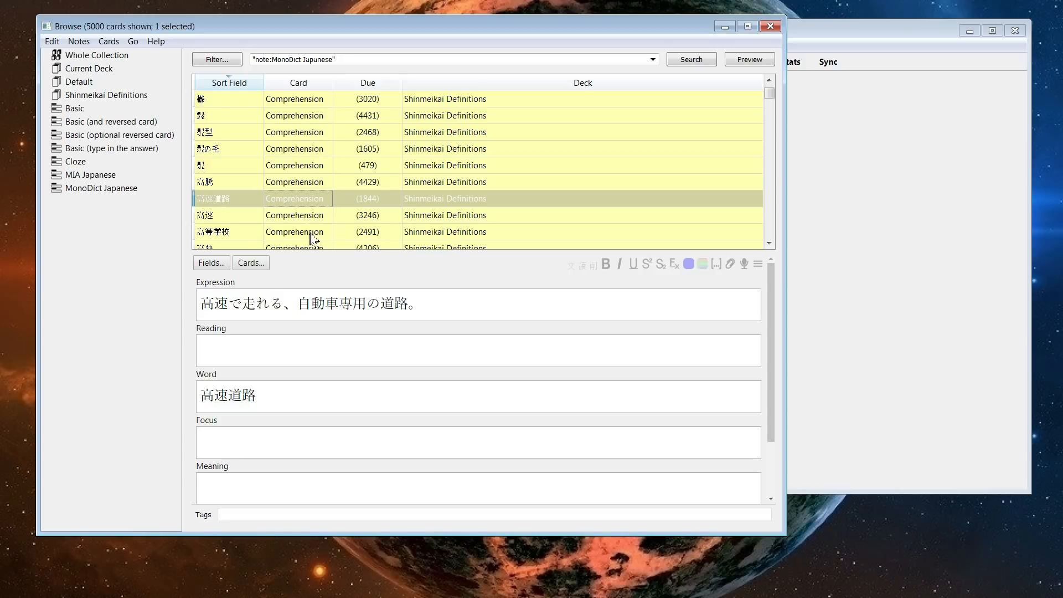
pyautogui.click(473, 294)
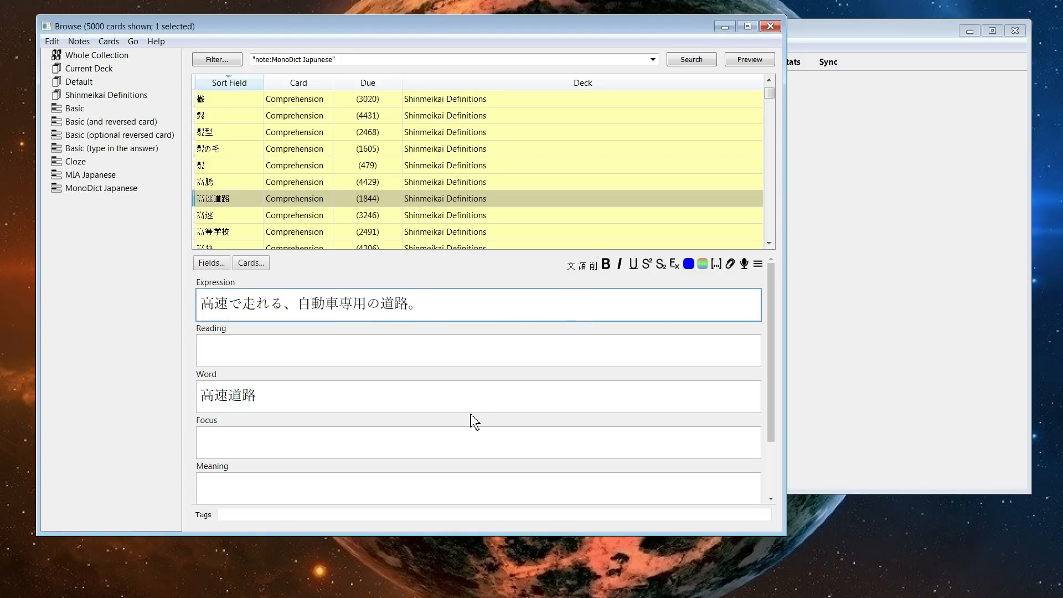
# In the MIA Japanese Support configuration, set Group:Kana;DictForm;Pitch;Audio;Graphs to on;on;on;off;off, save it and close the add-on list.
pyautogui.click(829, 128)
pyautogui.click(519, 48)
pyautogui.click(561, 132)
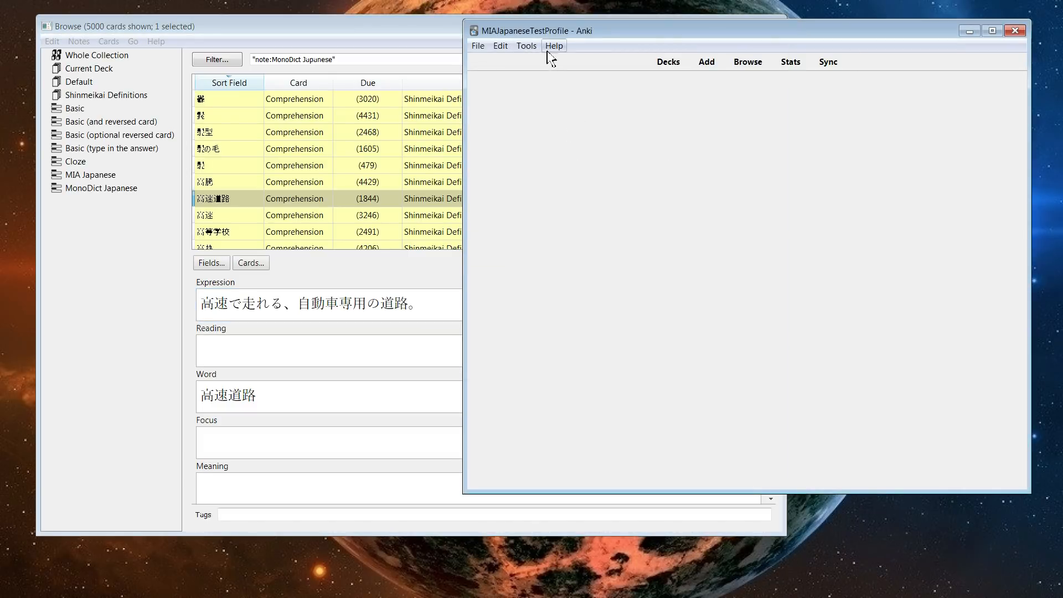
pyautogui.click(526, 46)
pyautogui.click(568, 139)
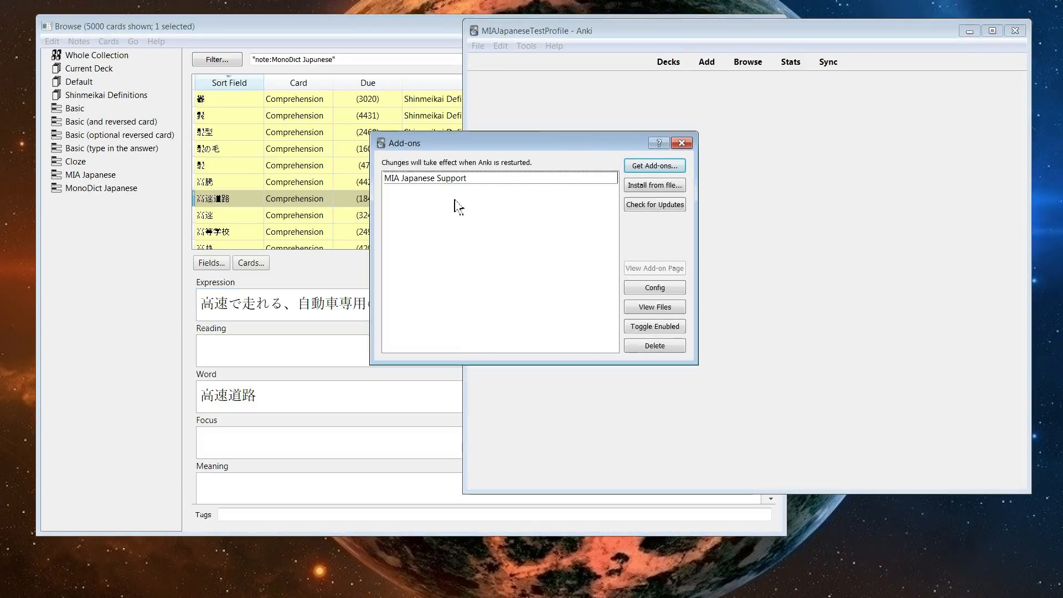
pyautogui.click(669, 308)
pyautogui.click(579, 268)
pyautogui.click(513, 179)
pyautogui.click(658, 288)
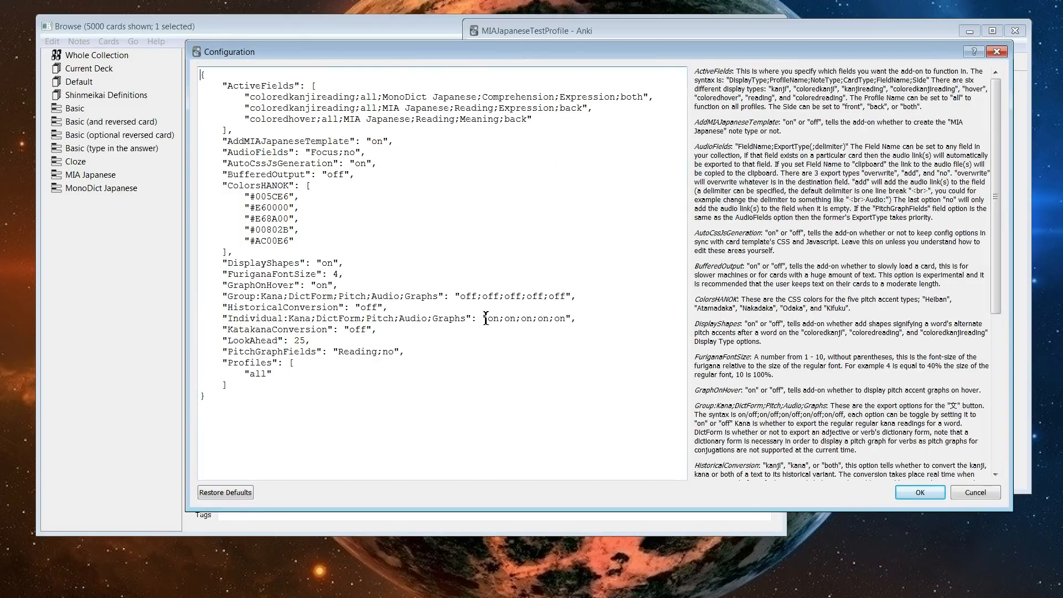
pyautogui.moveTo(489, 320); pyautogui.dragTo(459, 298)
pyautogui.hotkey('ctrl', 'c')
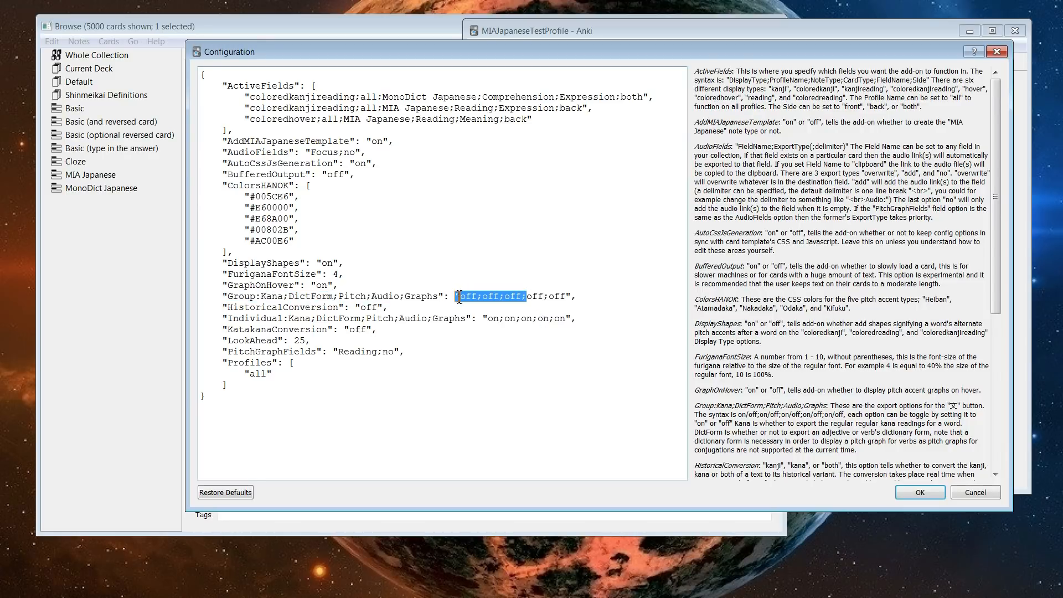
pyautogui.hotkey('ctrl', 'v')
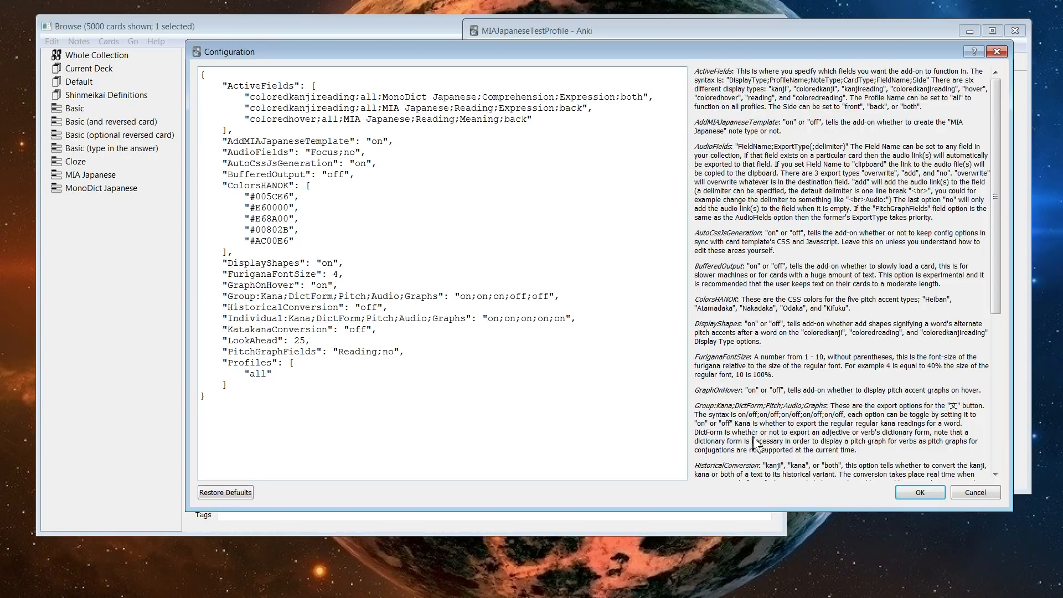
pyautogui.click(919, 494)
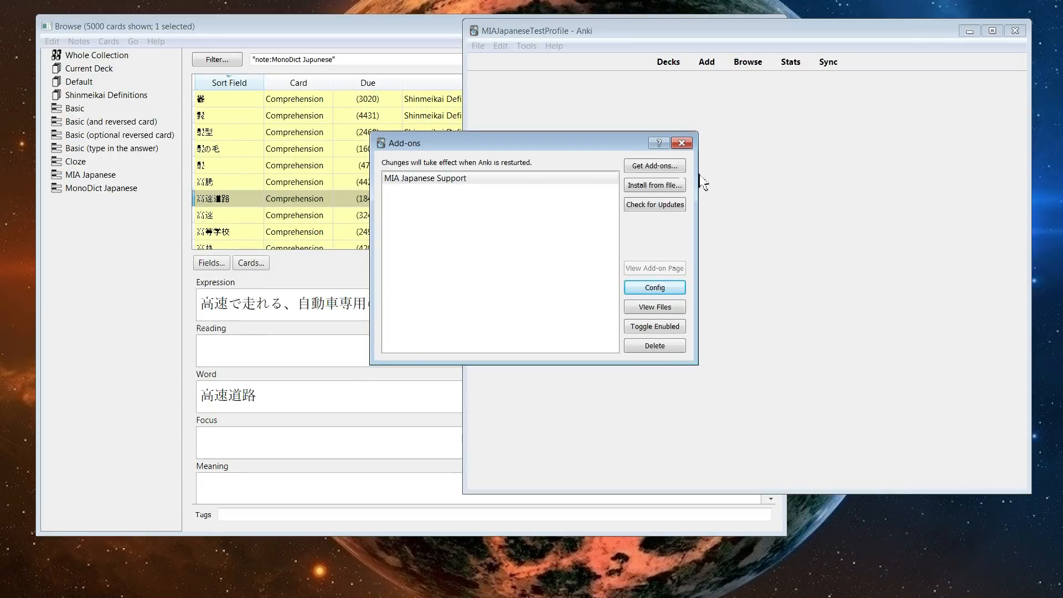
pyautogui.click(684, 141)
# Generate group readings for the whole Expression sentence of the 高速道路 note and preview the card to check 自動車.
pyautogui.click(442, 314)
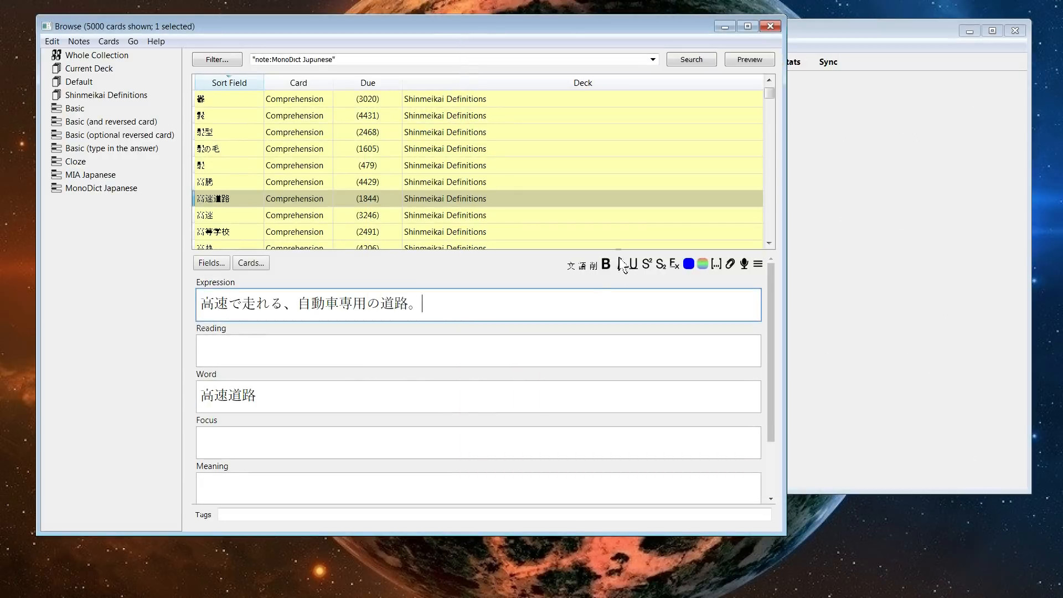
pyautogui.click(571, 268)
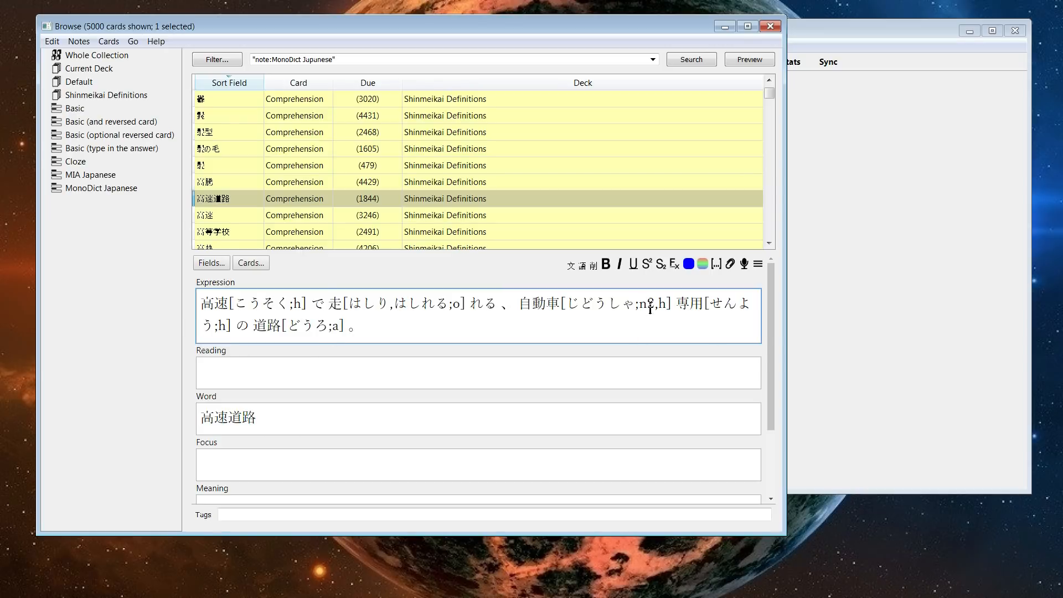
pyautogui.moveTo(516, 307); pyautogui.dragTo(675, 310)
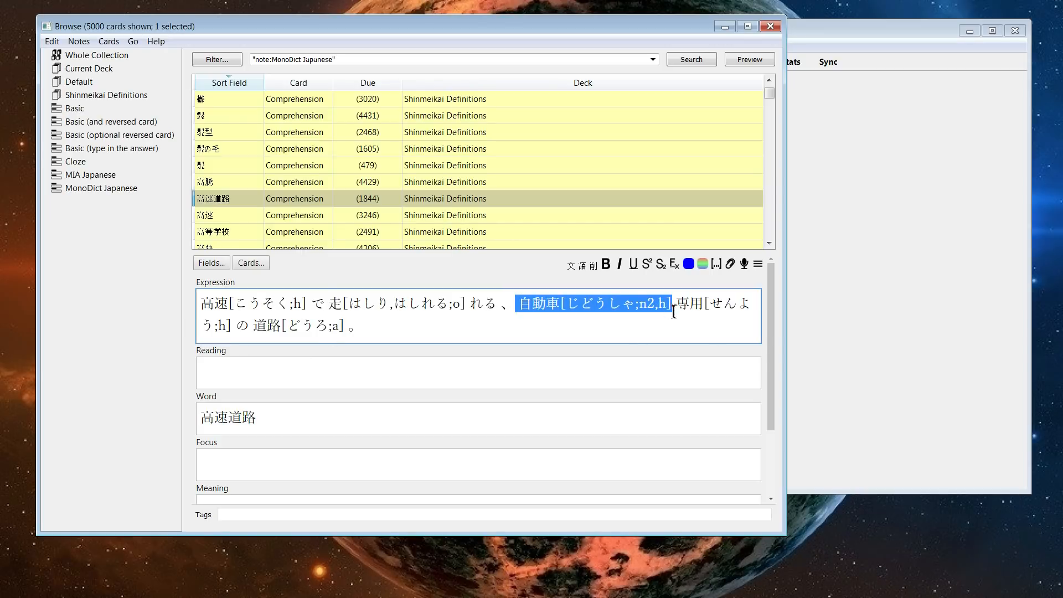
pyautogui.click(672, 316)
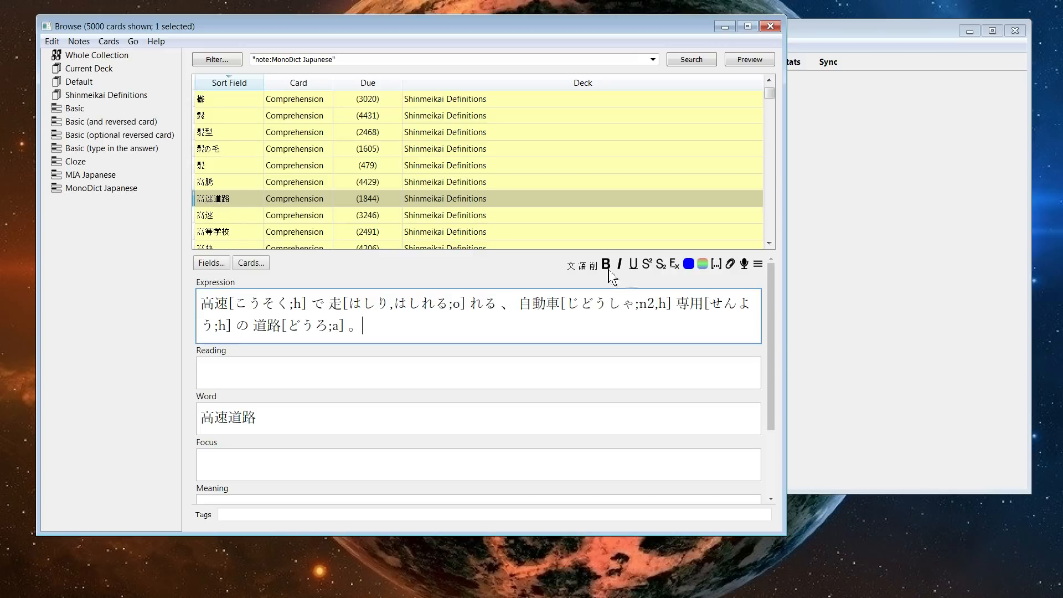
pyautogui.click(738, 60)
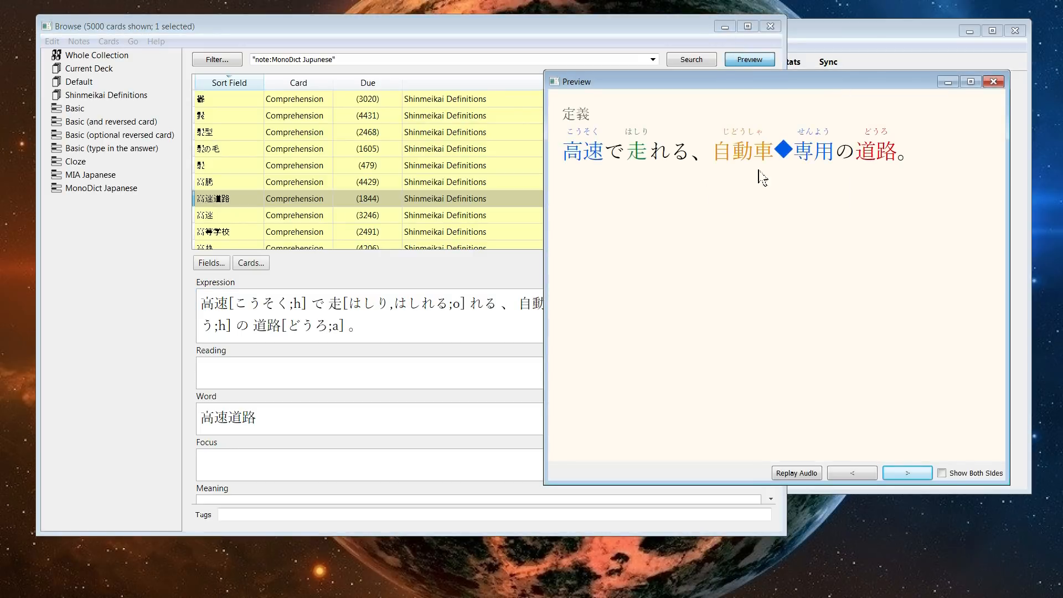
pyautogui.moveTo(918, 89); pyautogui.dragTo(528, 82)
# Reopen the MIA Japanese Support configuration, set DisplayShapes to off, save it and close the add-on list.
pyautogui.click(851, 193)
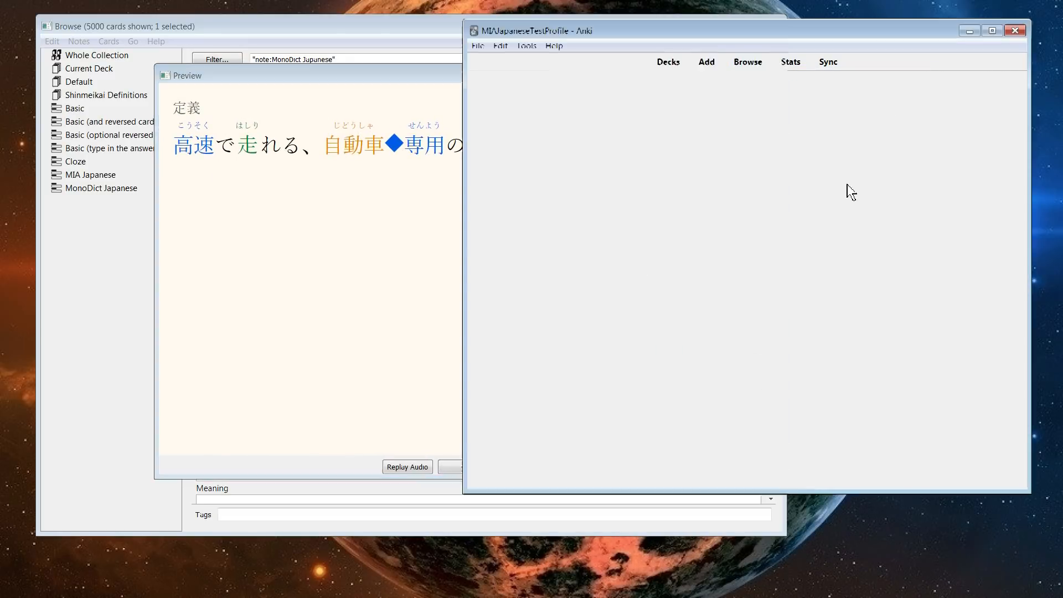
pyautogui.click(526, 47)
pyautogui.click(528, 136)
pyautogui.click(518, 178)
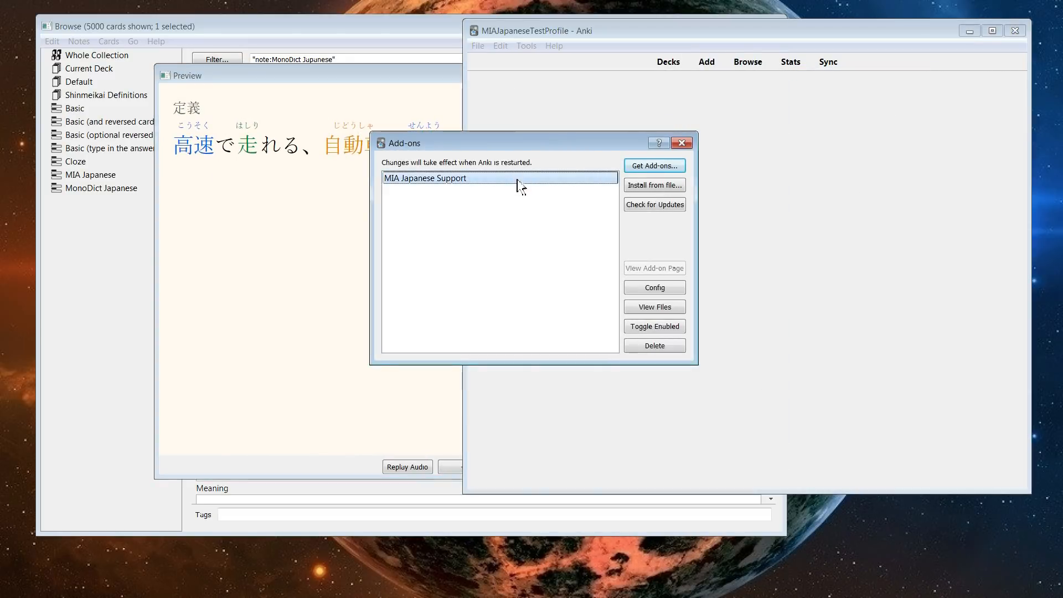
pyautogui.click(642, 288)
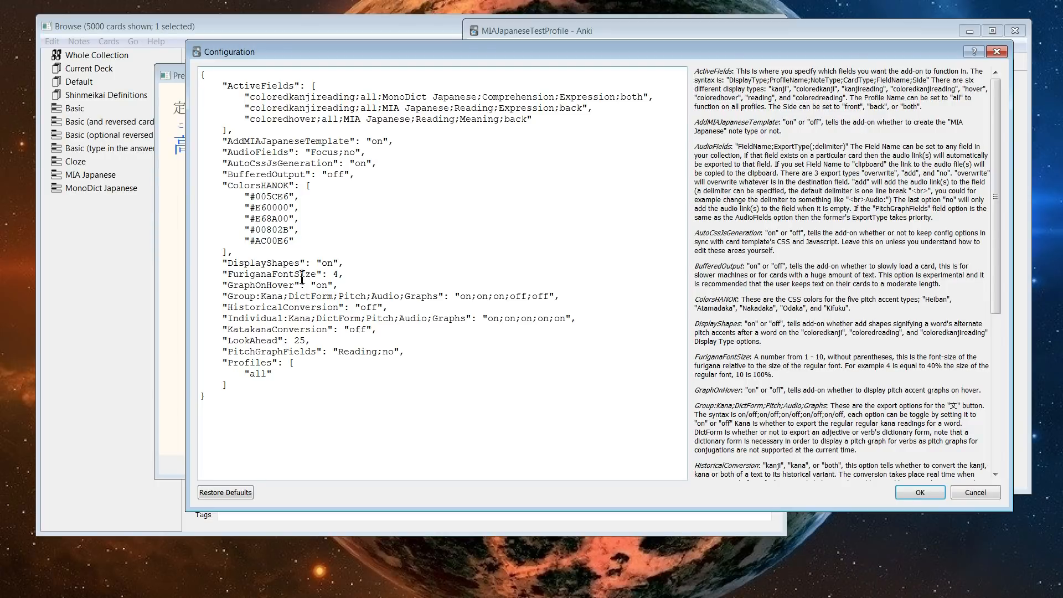
pyautogui.doubleClick(327, 263)
pyautogui.write('off')
pyautogui.click(920, 492)
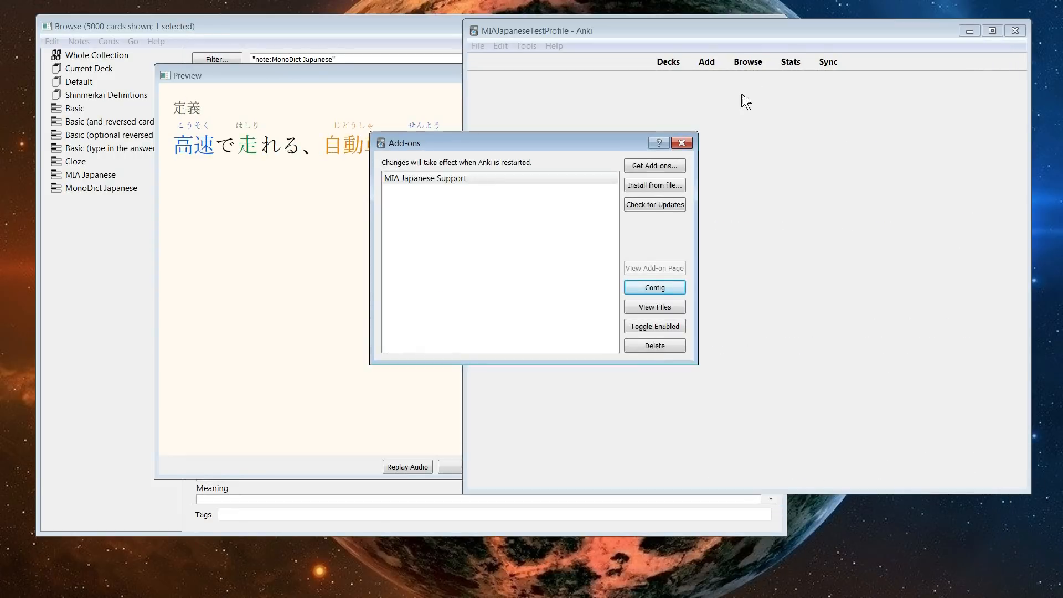
pyautogui.click(682, 143)
# Preview the 高速道路 card again to check the alternate pitch accent marking after 自動車.
pyautogui.click(459, 252)
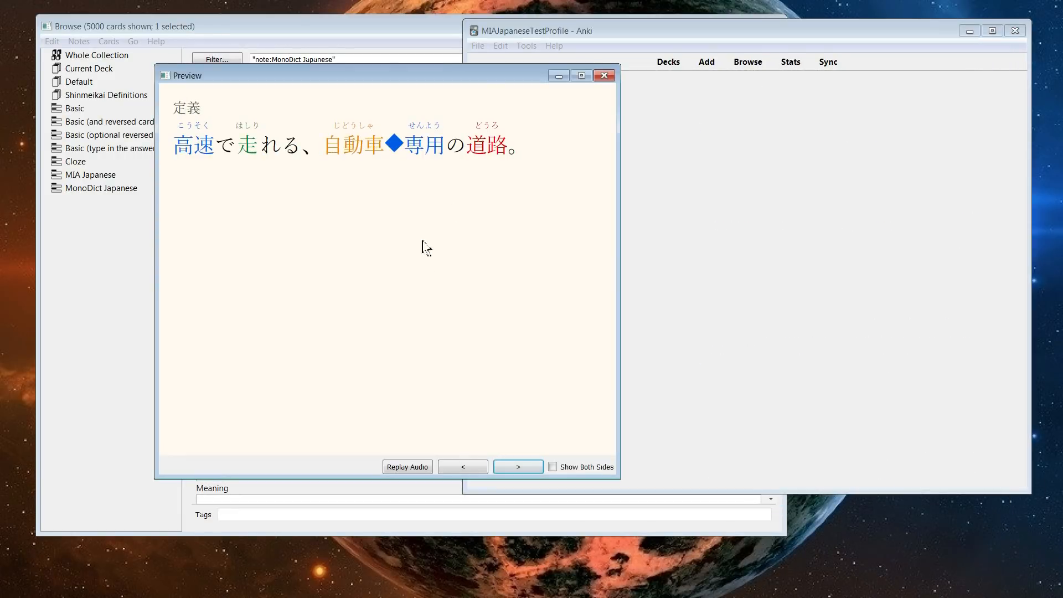
pyautogui.click(455, 59)
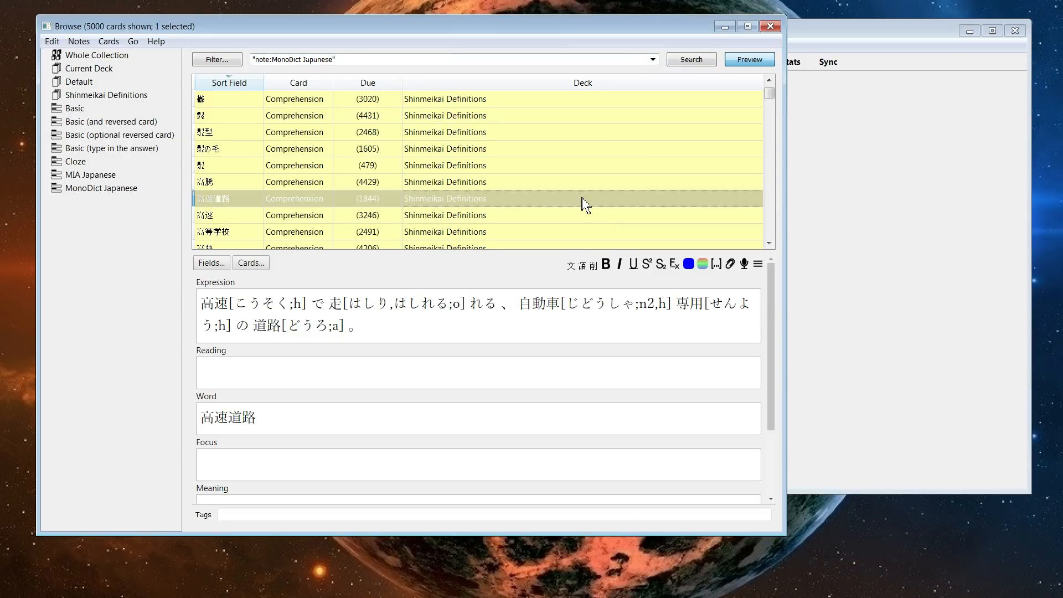
pyautogui.click(750, 60)
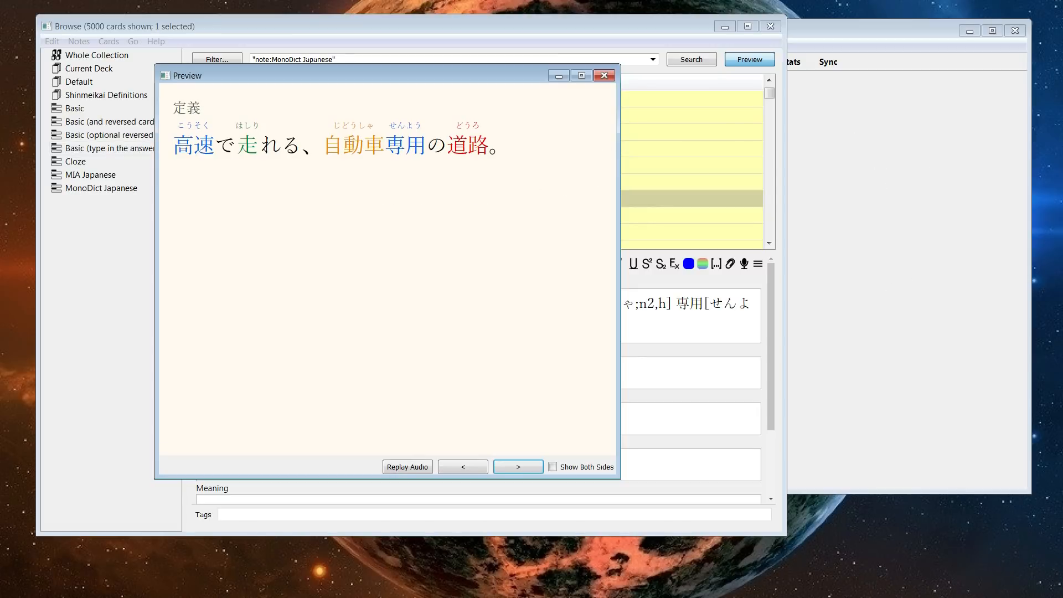
# Open the MIA Japanese Support configuration, set KatakanaConversion to on, save it and close the add-on list.
pyautogui.click(918, 169)
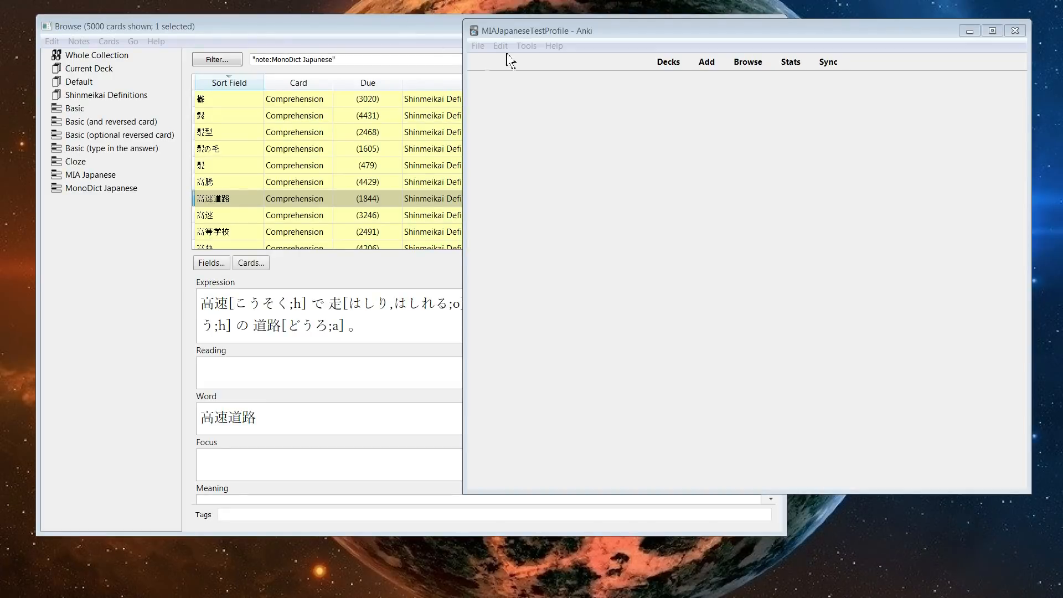
pyautogui.click(526, 46)
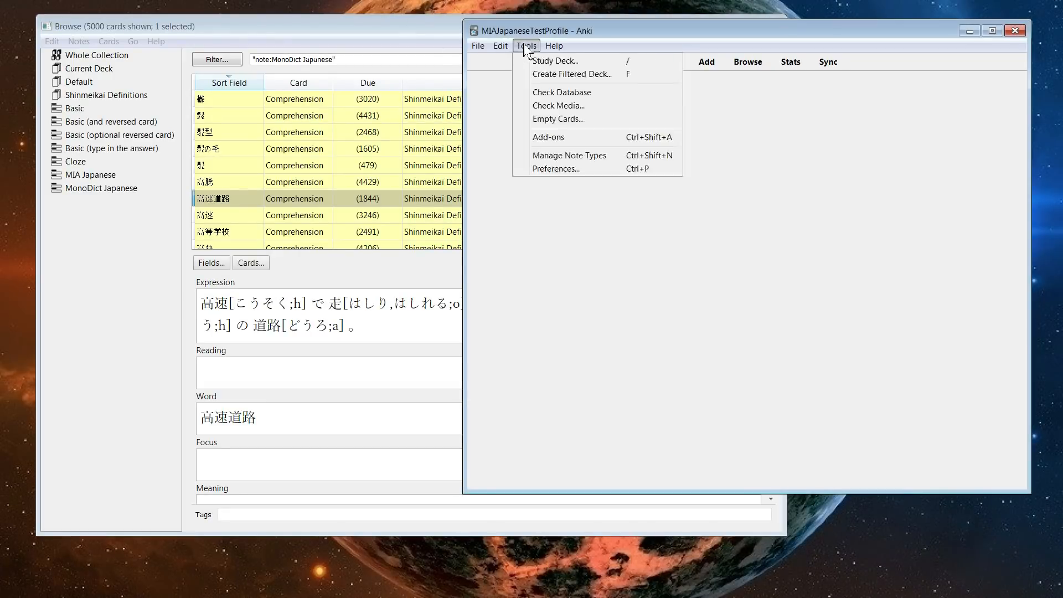
pyautogui.click(550, 138)
pyautogui.click(655, 289)
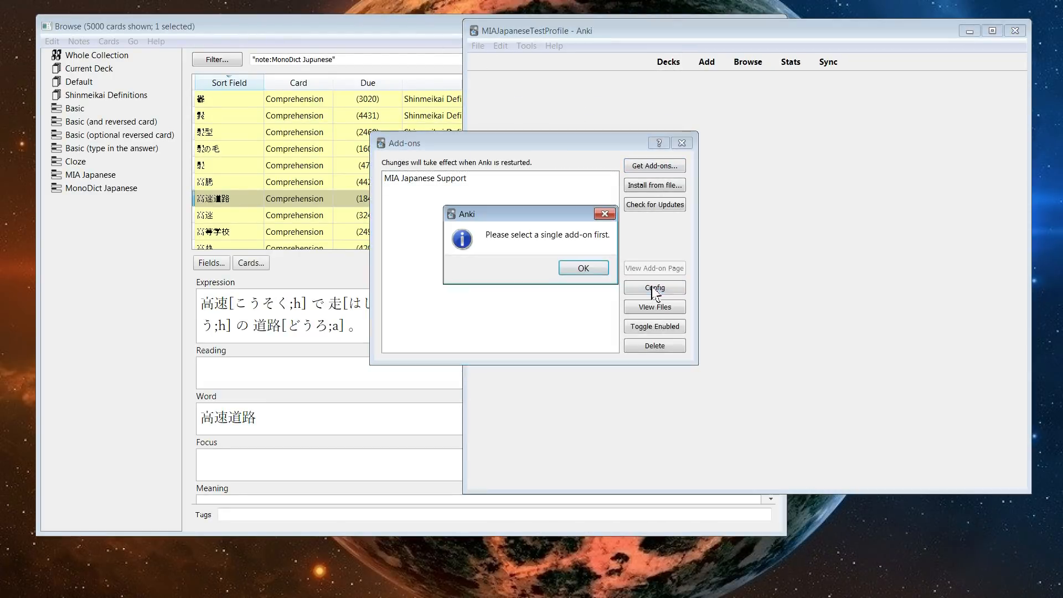
pyautogui.click(577, 268)
pyautogui.click(495, 179)
pyautogui.click(642, 288)
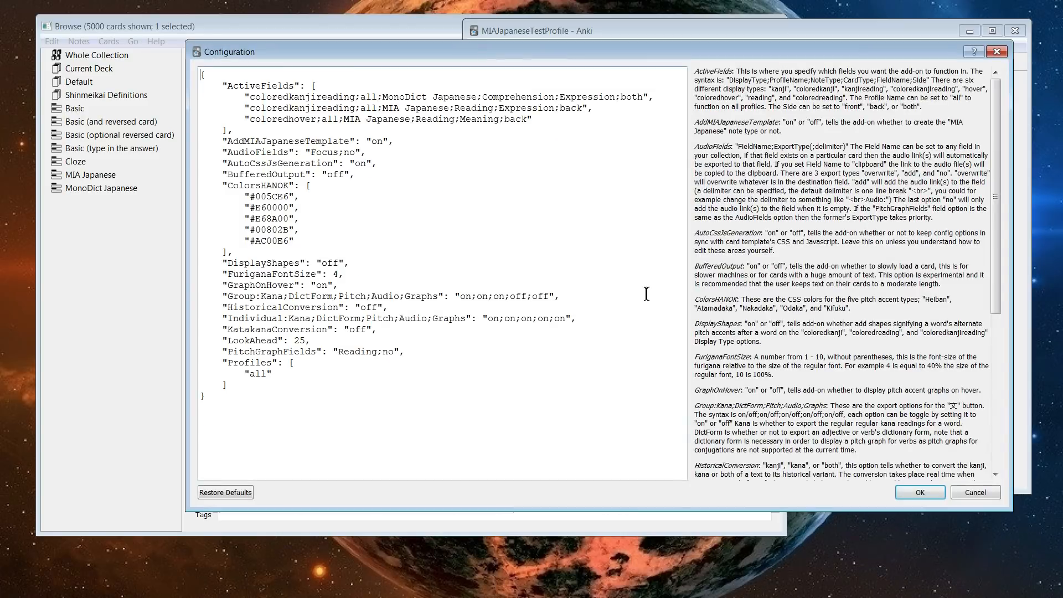
pyautogui.doubleClick(321, 286)
pyautogui.moveTo(390, 334)
pyautogui.mouseDown()
pyautogui.moveTo(378, 342)
pyautogui.moveTo(369, 331)
pyautogui.mouseUp()
pyautogui.click(356, 342)
pyautogui.write('on')
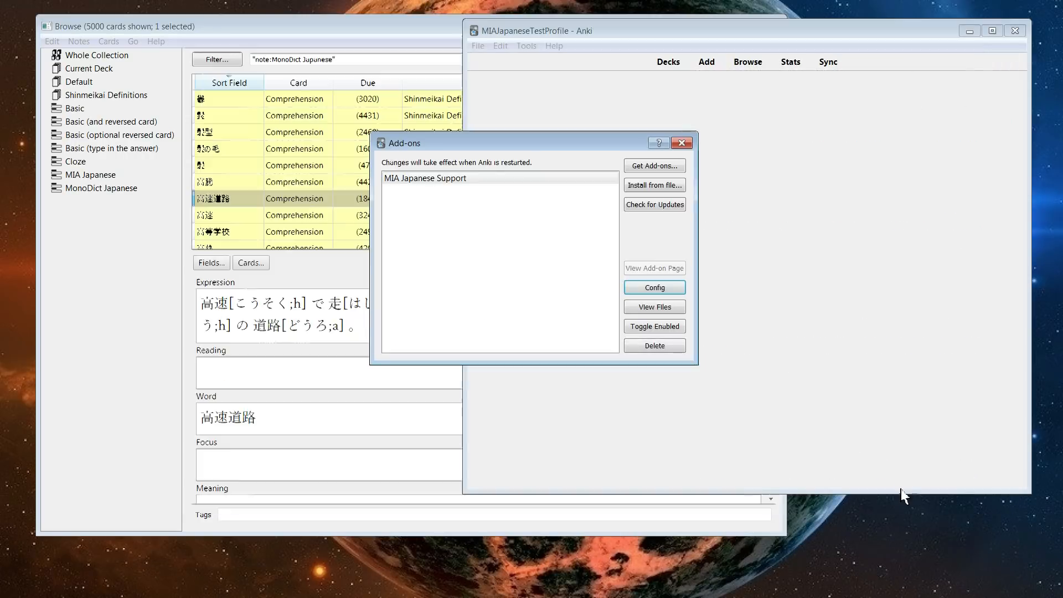
pyautogui.click(911, 493)
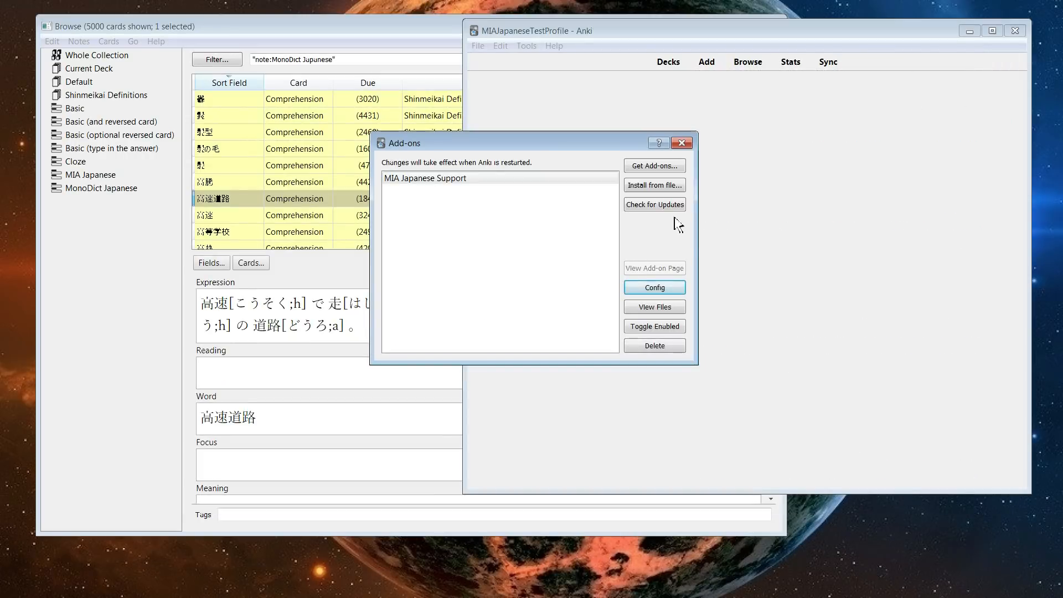
pyautogui.click(685, 145)
# Find a note whose Expression mixes hiragana with kanji, select the 高台 note and preview its card.
pyautogui.click(316, 215)
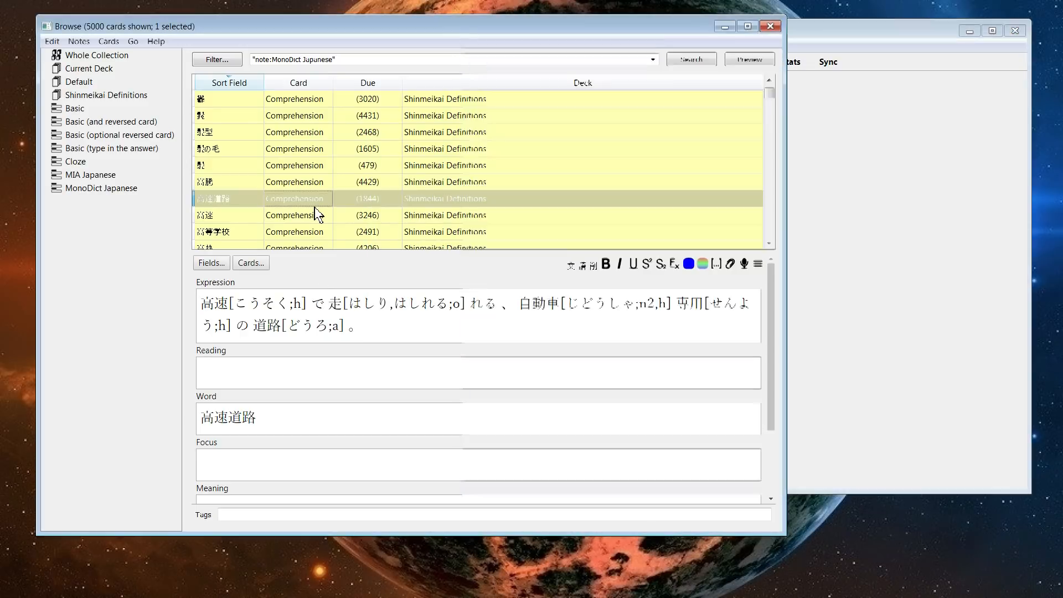
pyautogui.click(324, 166)
pyautogui.click(312, 185)
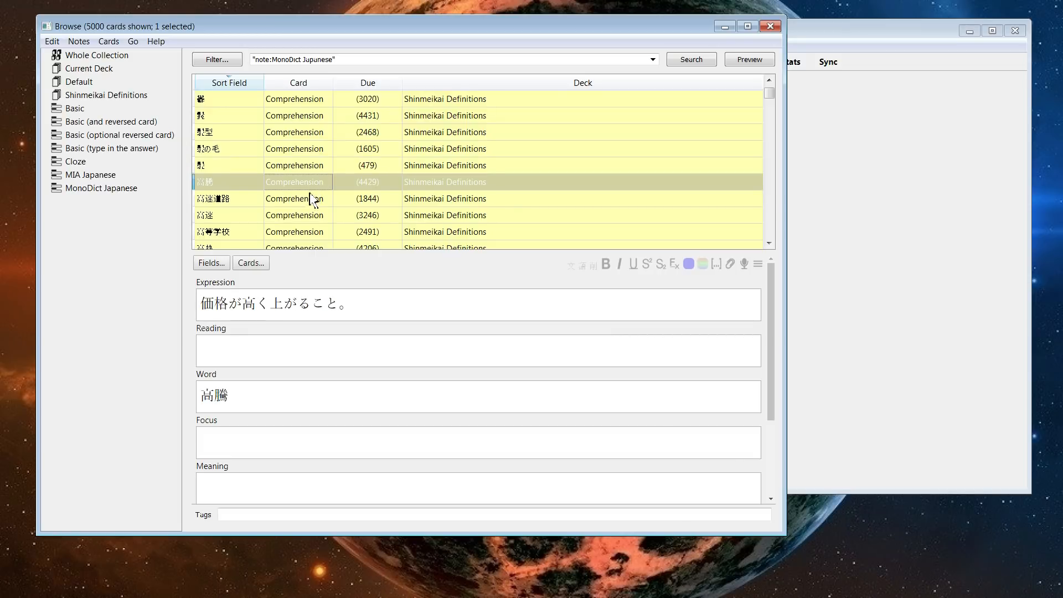
pyautogui.click(272, 232)
pyautogui.click(271, 203)
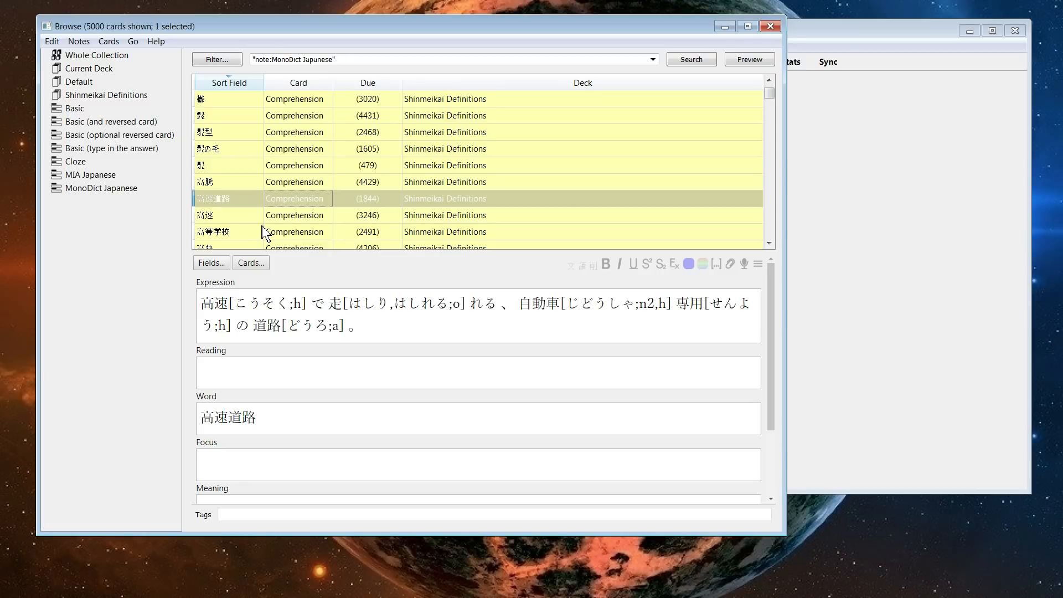
pyautogui.click(266, 231)
pyautogui.click(264, 203)
pyautogui.scroll(-2, 277, 207)
pyautogui.click(278, 181)
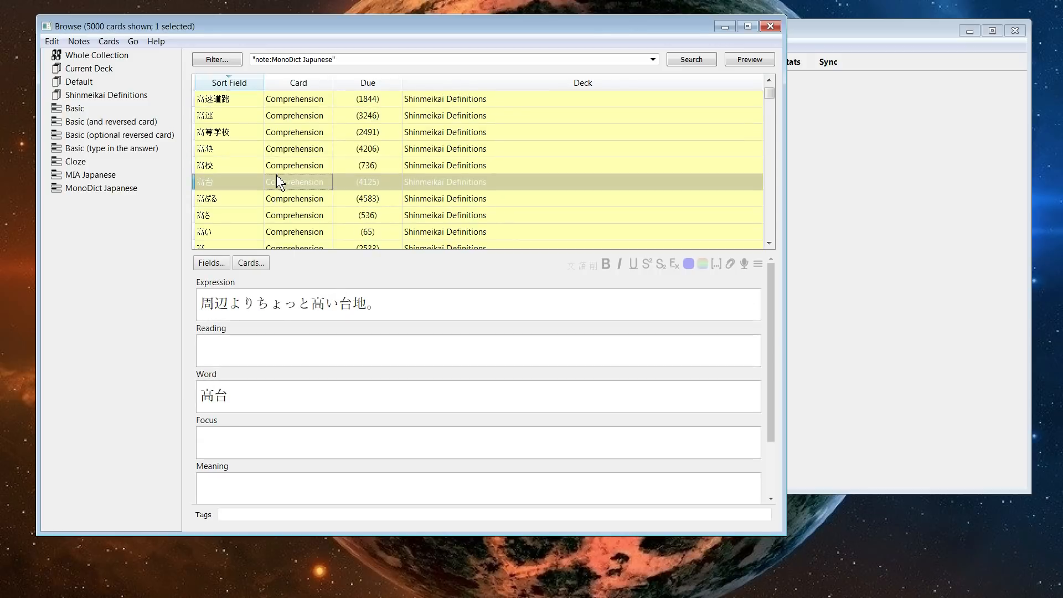
pyautogui.click(416, 302)
pyautogui.click(252, 266)
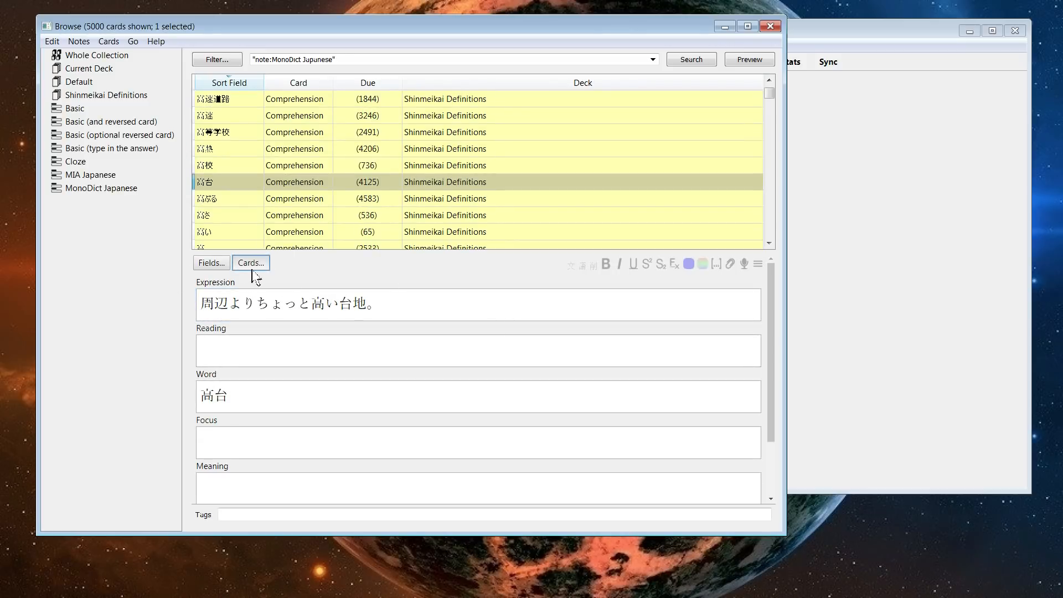
pyautogui.click(451, 304)
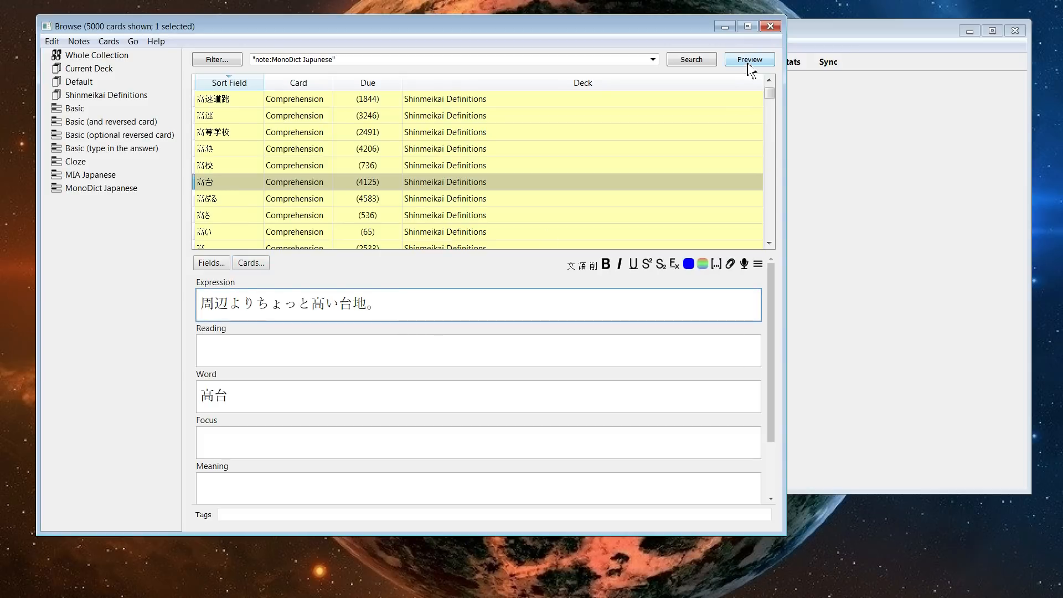
pyautogui.click(751, 61)
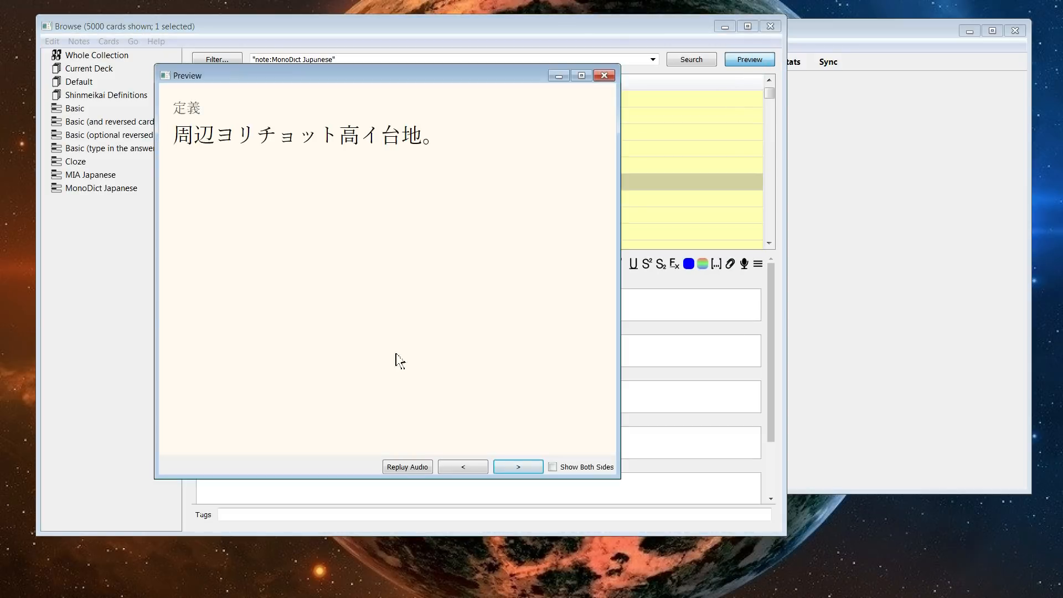
# Examine the kana between 周辺 and 高 in the previewed sentence, then close the preview.
pyautogui.moveTo(214, 134); pyautogui.dragTo(338, 136)
pyautogui.click(175, 142)
pyautogui.moveTo(175, 141); pyautogui.dragTo(416, 135)
pyautogui.click(207, 144)
pyautogui.moveTo(207, 136); pyautogui.dragTo(349, 131)
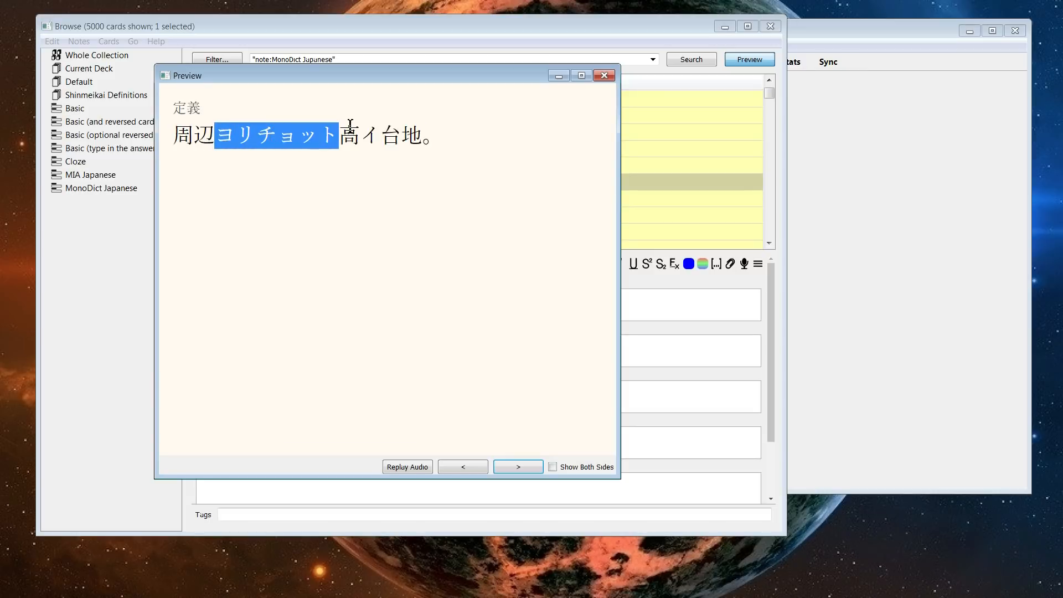
pyautogui.click(521, 469)
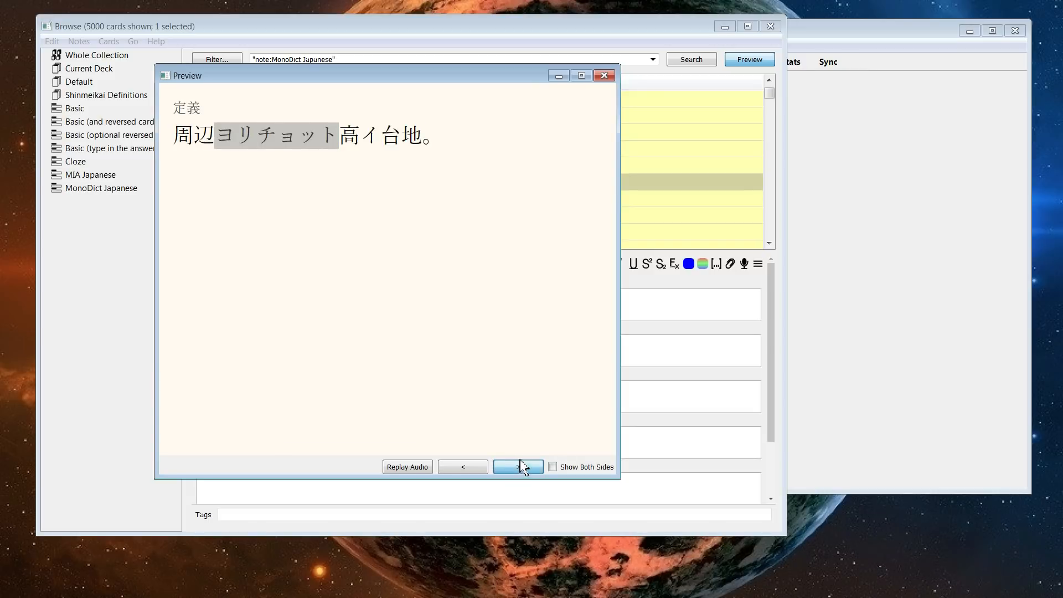
pyautogui.click(604, 76)
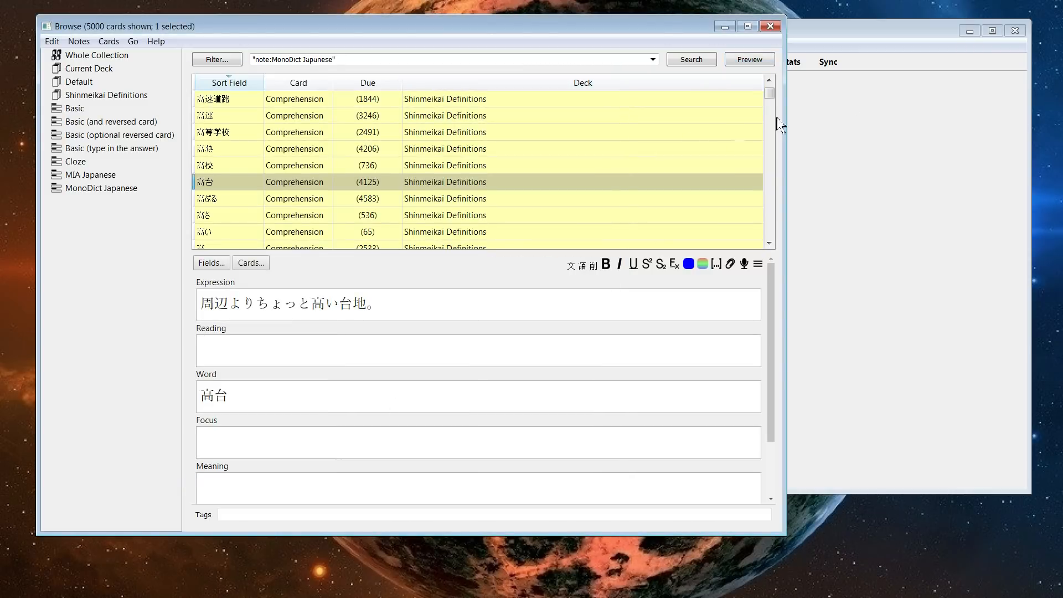
# Check the original kana of the sentence in the 高台 note's Expression field.
pyautogui.click(854, 105)
pyautogui.click(526, 45)
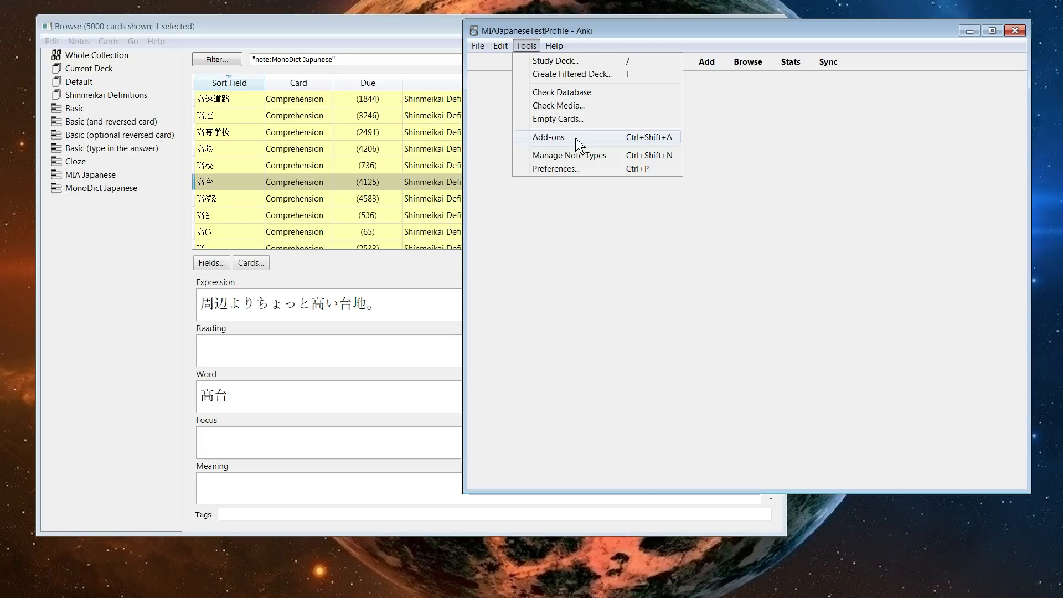
pyautogui.click(337, 303)
pyautogui.click(217, 300)
pyautogui.tripleClick(482, 302)
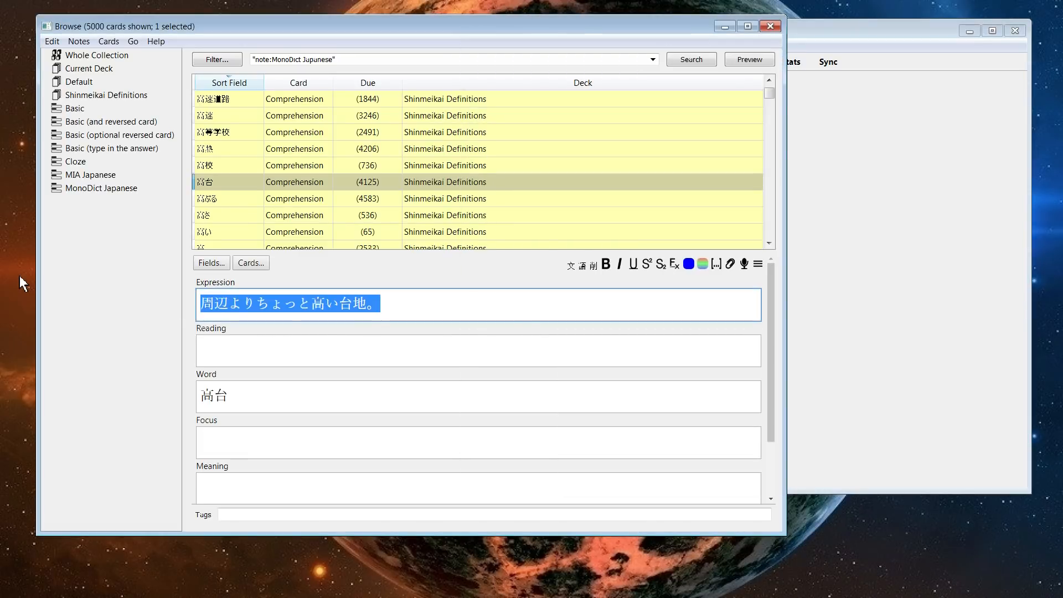
pyautogui.click(387, 304)
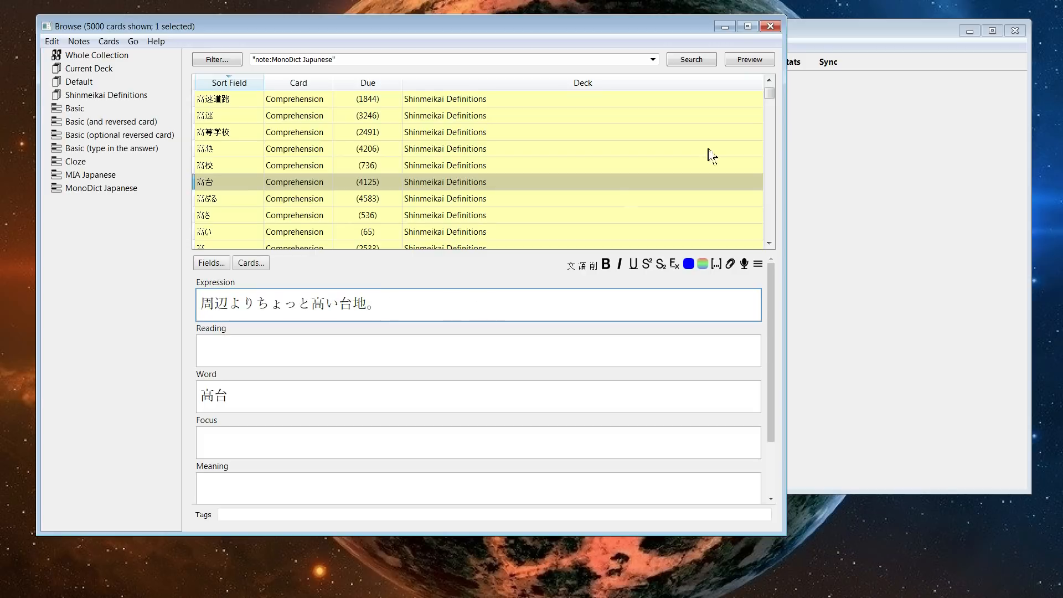
# In the MIA Japanese Support configuration, set KatakanaConversion to off and HistoricalConversion to kanji, save it and close the add-on list.
pyautogui.click(820, 110)
pyautogui.click(530, 48)
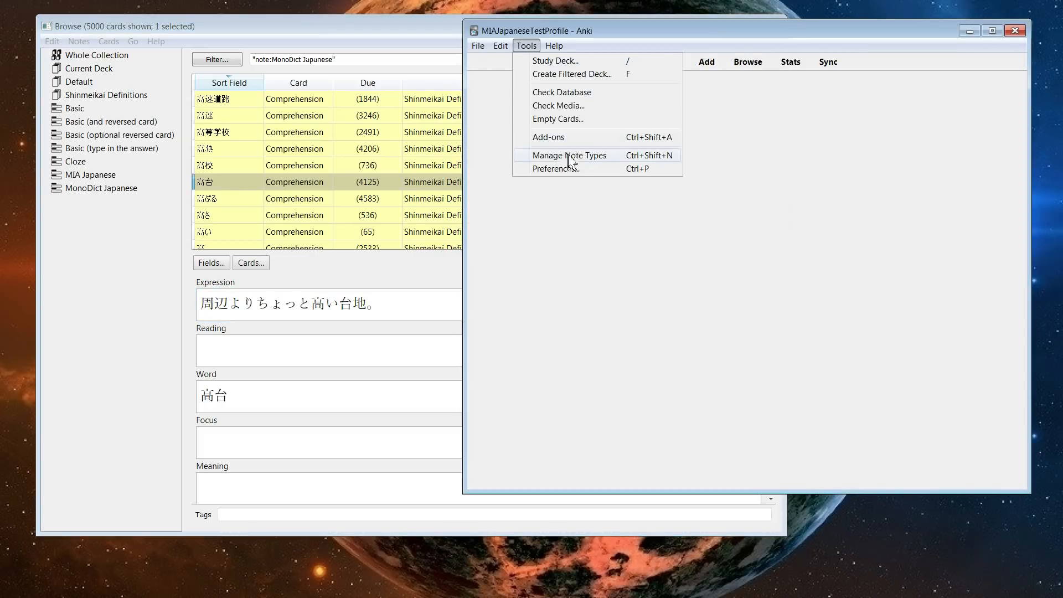
pyautogui.click(570, 137)
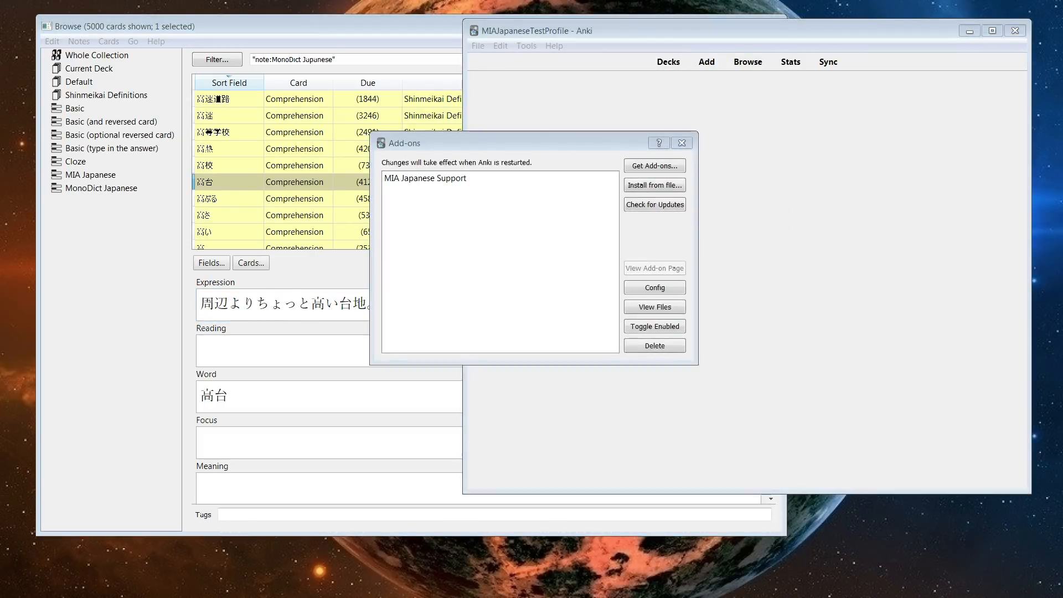
pyautogui.click(682, 143)
pyautogui.click(502, 48)
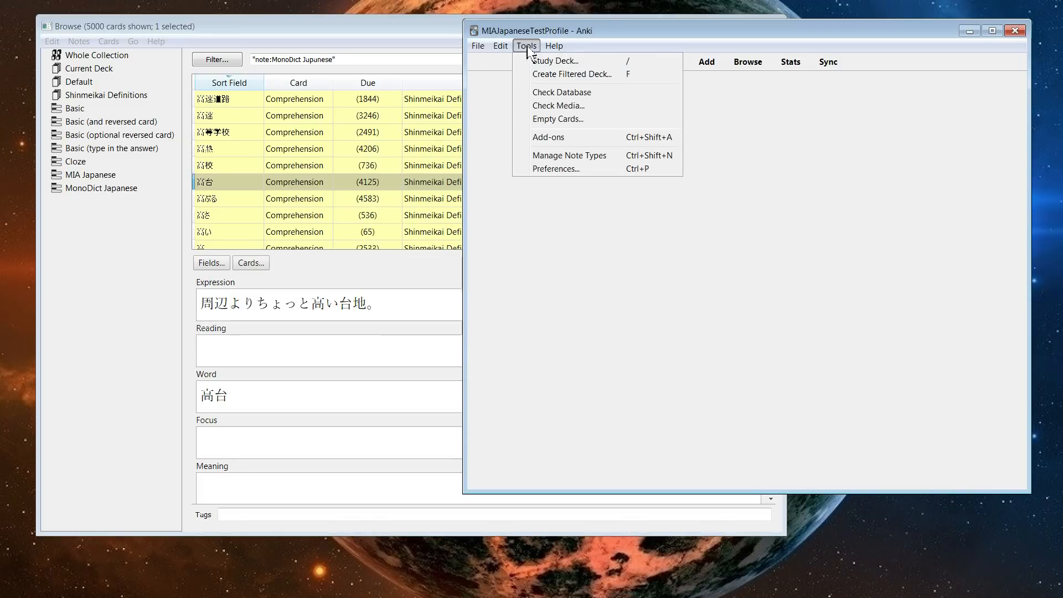
pyautogui.click(547, 138)
pyautogui.click(667, 289)
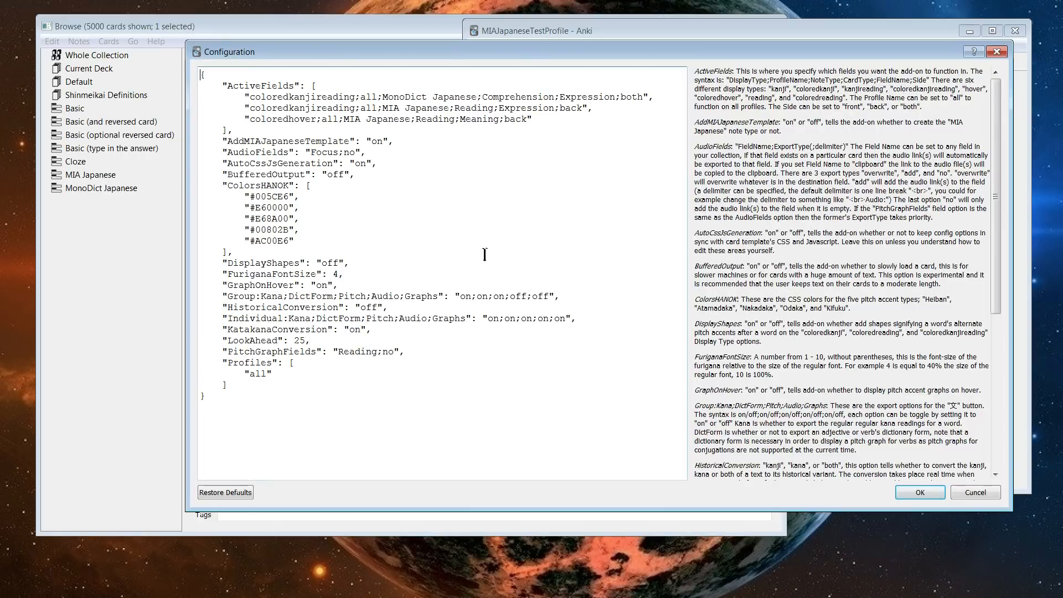
pyautogui.moveTo(361, 331); pyautogui.dragTo(353, 333)
pyautogui.write('o')
pyautogui.moveTo(366, 308)
pyautogui.mouseDown()
pyautogui.moveTo(377, 307)
pyautogui.moveTo(362, 312)
pyautogui.mouseUp()
pyautogui.write('kanji')
pyautogui.click(919, 494)
pyautogui.click(681, 143)
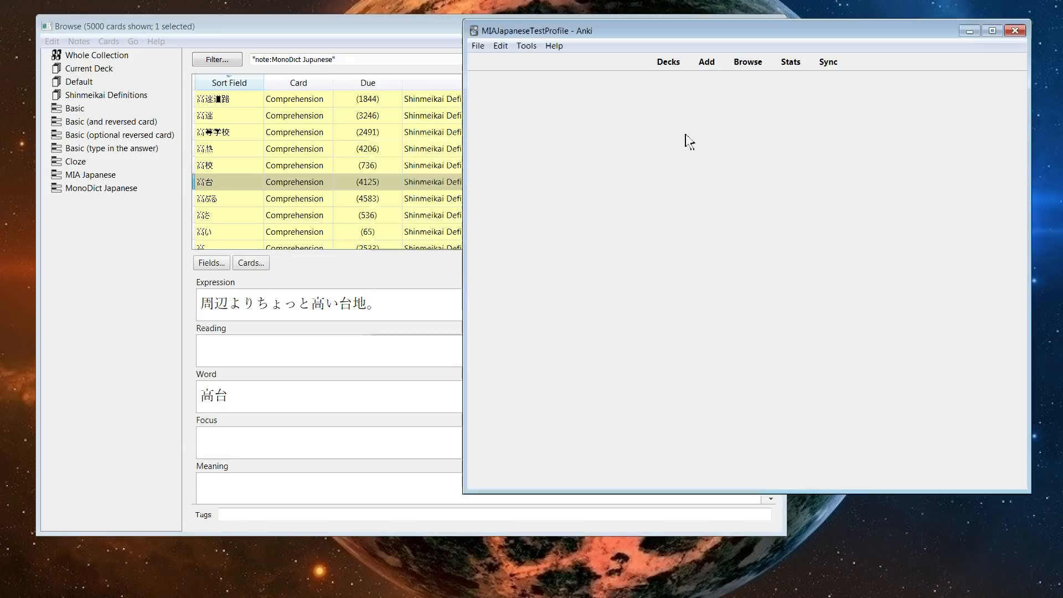
# Start a new MIA Japanese note for the Shinmeikai Definitions deck and enter 旧字体 in its Expression field.
pyautogui.click(706, 62)
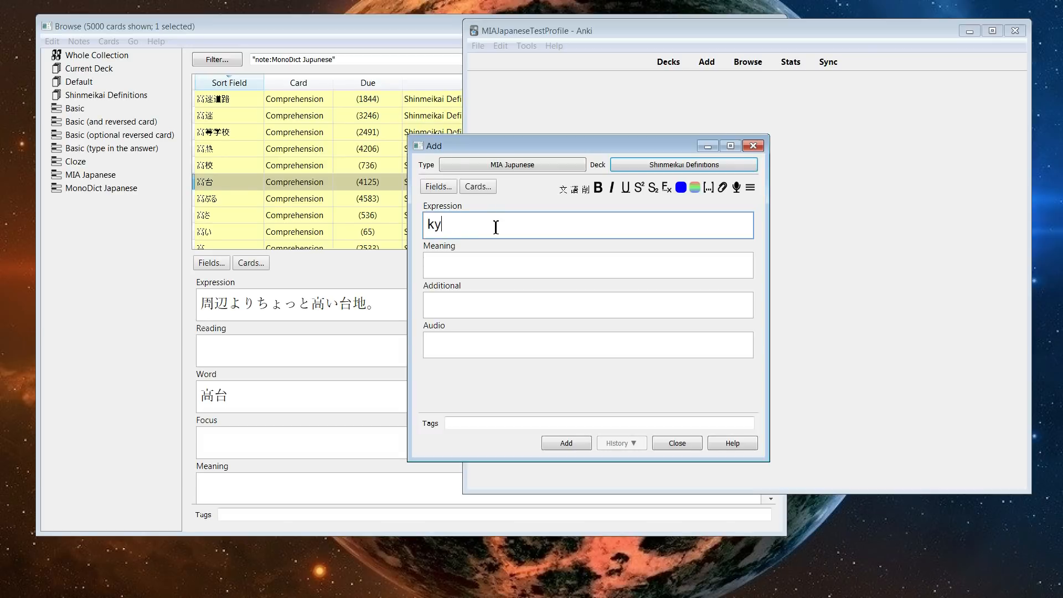
pyautogui.write('yu')
pyautogui.press('BackSpace')
pyautogui.press('BackSpace')
pyautogui.write('ju')
pyautogui.press('BackSpace')
pyautogui.press('BackSpace')
pyautogui.press('BackSpace')
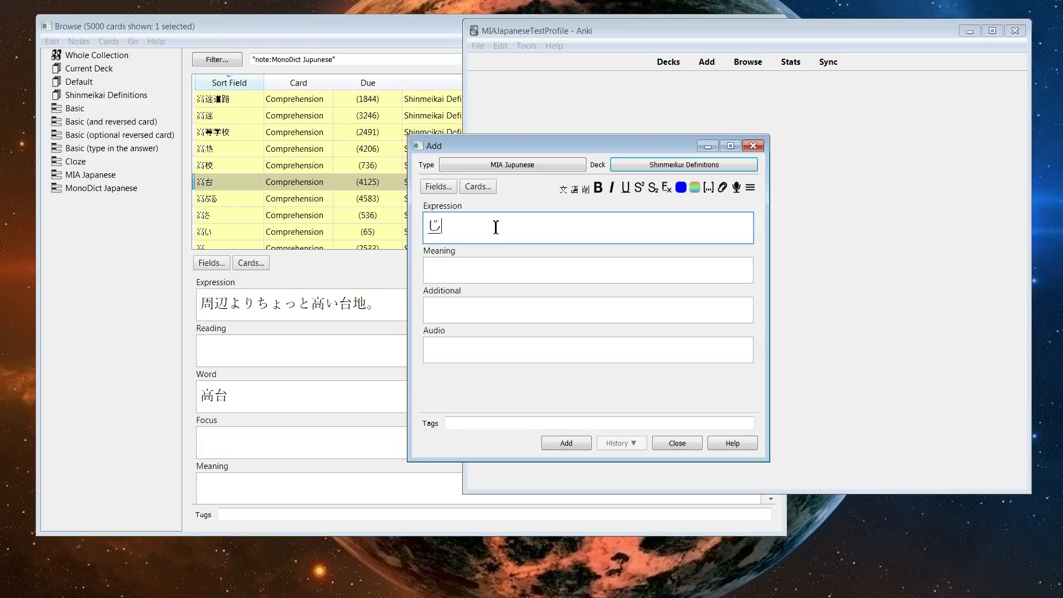
pyautogui.write('kyuujitai')
pyautogui.press('space')
pyautogui.press('Return')
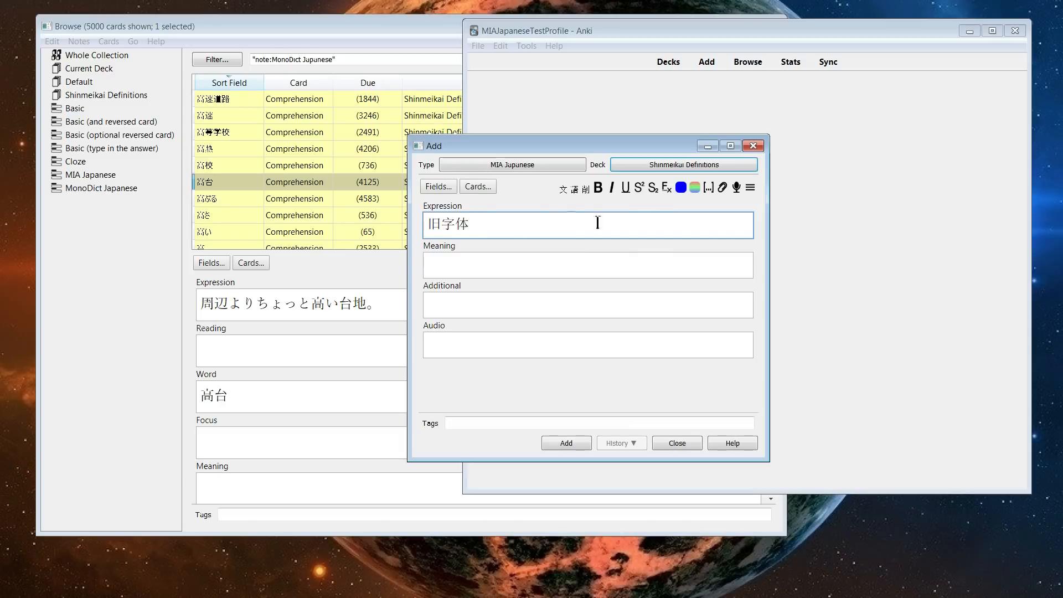
# Open the MIA Japanese card templates and compare the front and back previews of 旧字体 with the back template's coloredkanjireading wrapper around Expression.
pyautogui.click(478, 188)
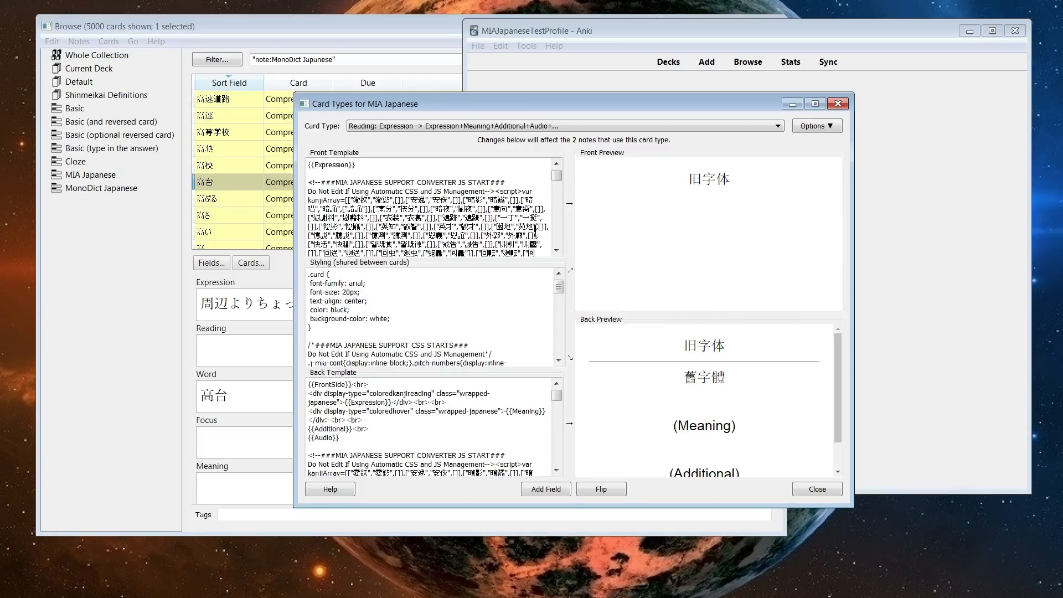
pyautogui.moveTo(685, 377); pyautogui.dragTo(747, 382)
pyautogui.click(669, 398)
pyautogui.moveTo(360, 170); pyautogui.dragTo(382, 165)
pyautogui.moveTo(674, 383); pyautogui.dragTo(745, 381)
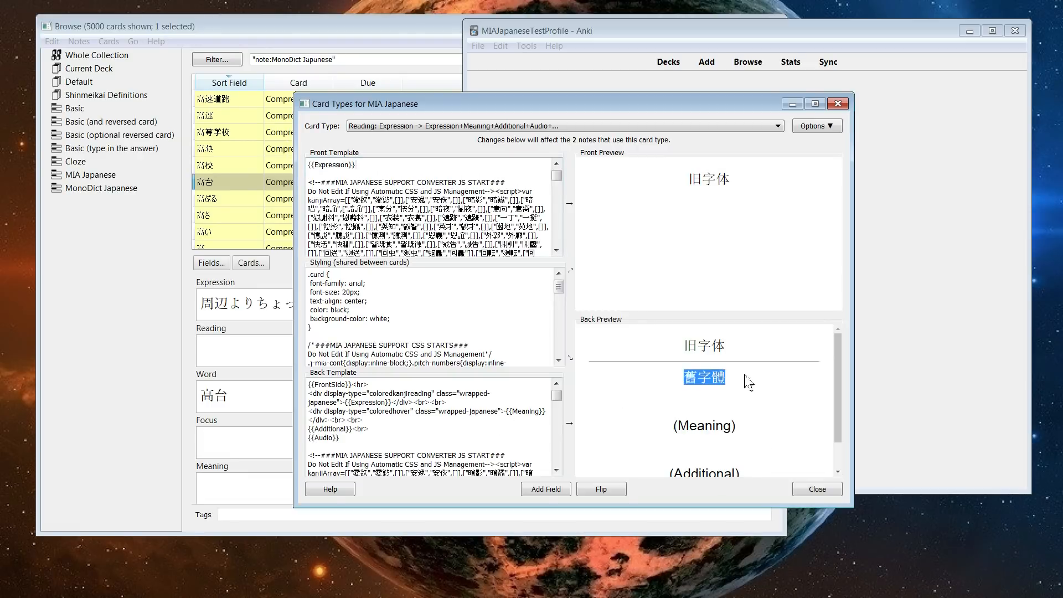
pyautogui.click(370, 421)
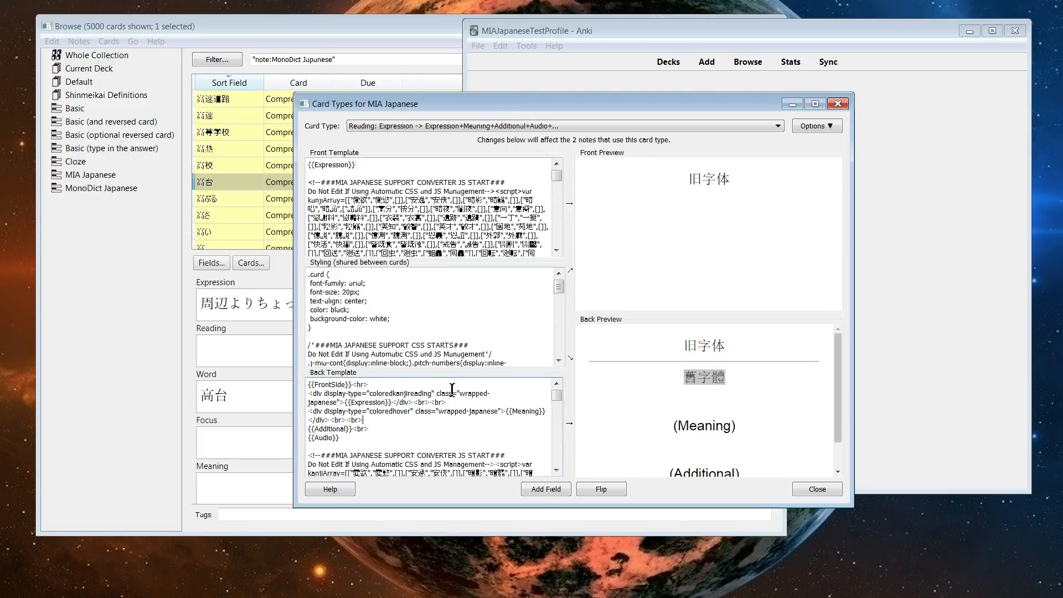
pyautogui.moveTo(310, 393); pyautogui.dragTo(421, 404)
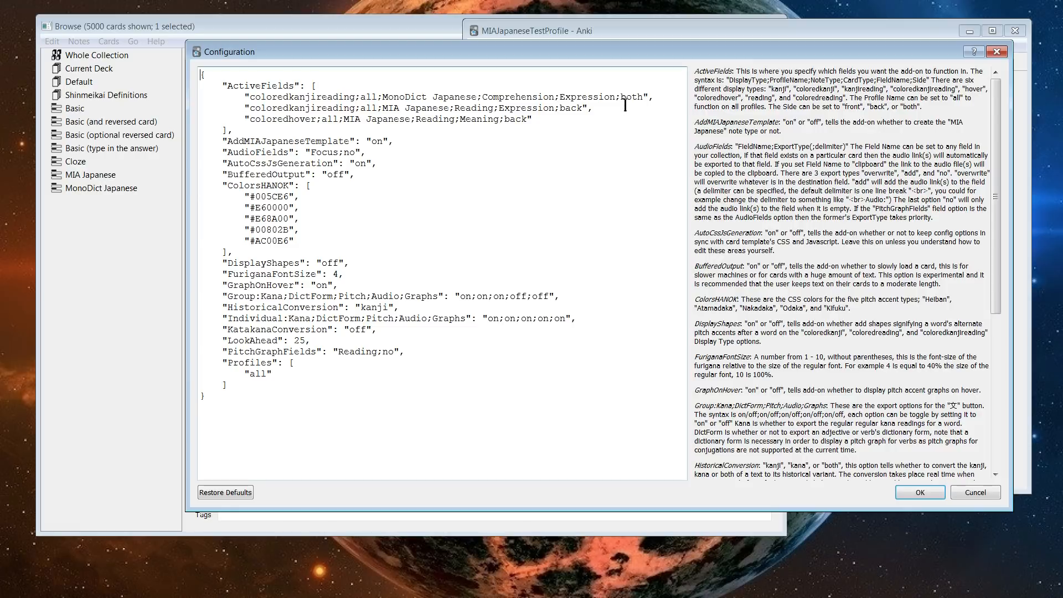
# Duplicate the ActiveFields entry for the MIA Japanese Expression field's back side as an indented line below the MonoDict Japanese entry.
pyautogui.moveTo(607, 107); pyautogui.dragTo(248, 107)
pyautogui.hotkey('ctrl', 'c')
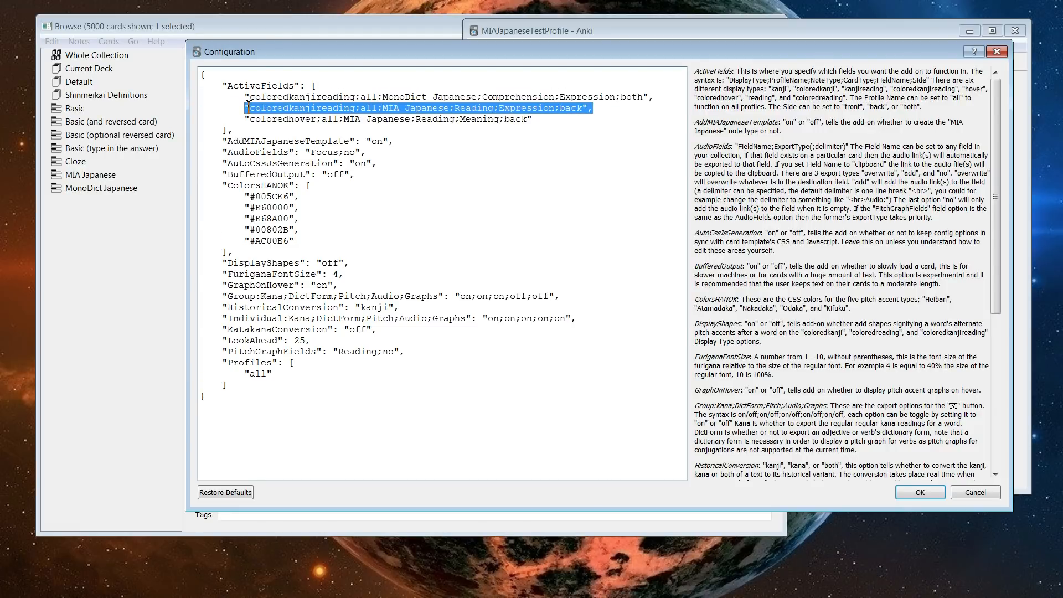
pyautogui.click(668, 100)
pyautogui.write(',')
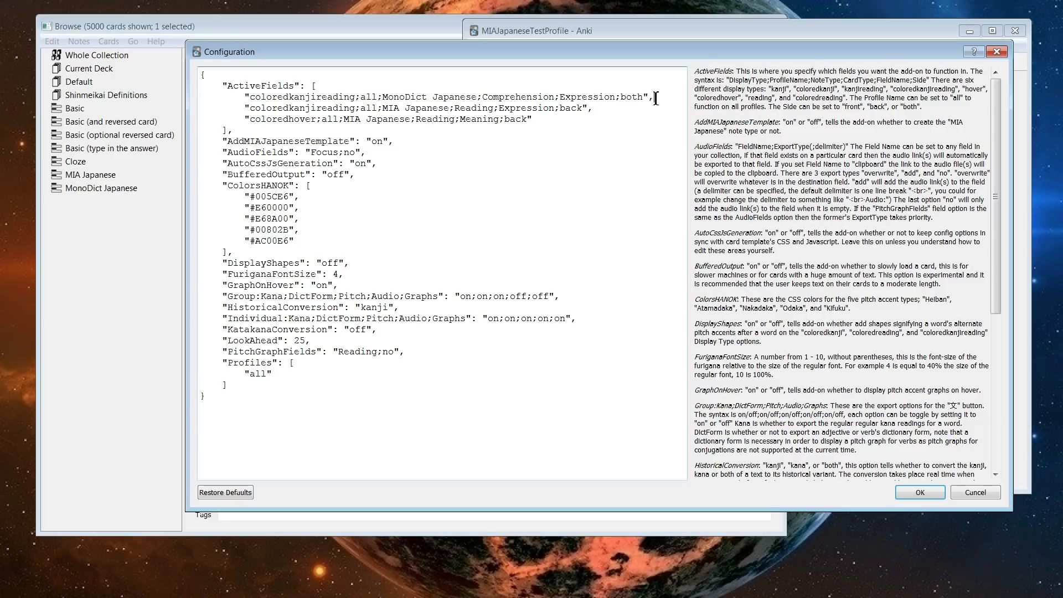
pyautogui.press('Return')
pyautogui.hotkey('ctrl', 'v')
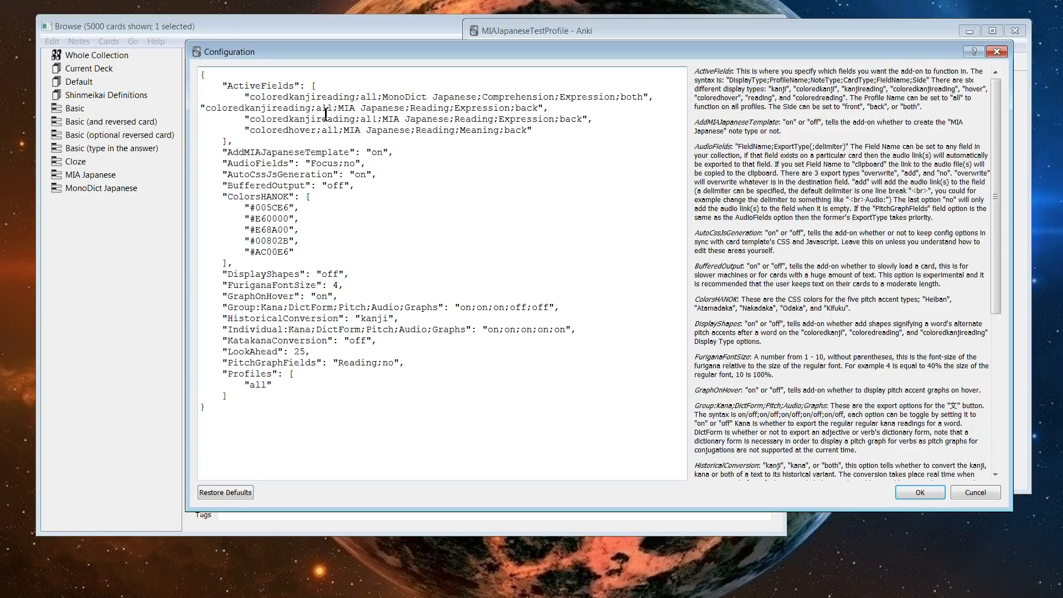
pyautogui.press('Tab')
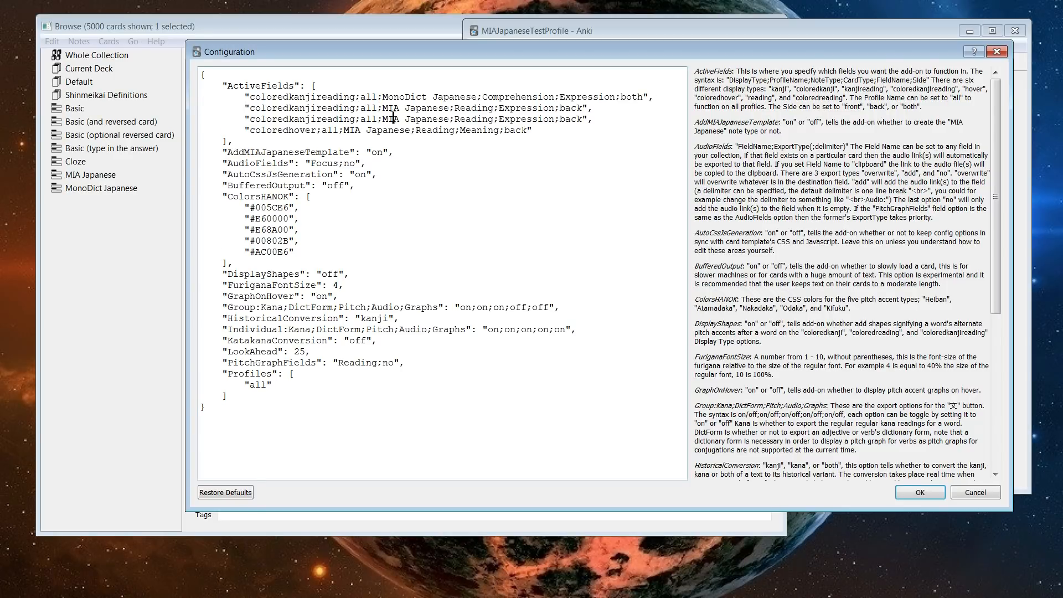
# Change the duplicated ActiveFields entry to coloredhover;all;MIA Japanese;Reading;Expression;front, save the configuration and close the add-on list.
pyautogui.click(568, 107)
pyautogui.moveTo(559, 108); pyautogui.dragTo(585, 109)
pyautogui.write('front')
pyautogui.moveTo(291, 108); pyautogui.dragTo(357, 108)
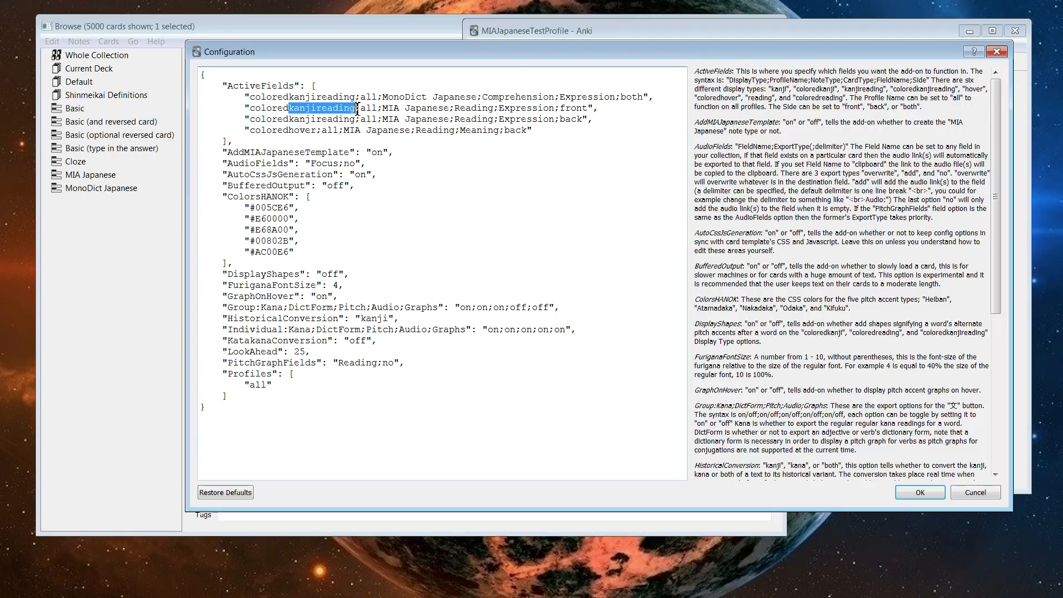
pyautogui.write('hover')
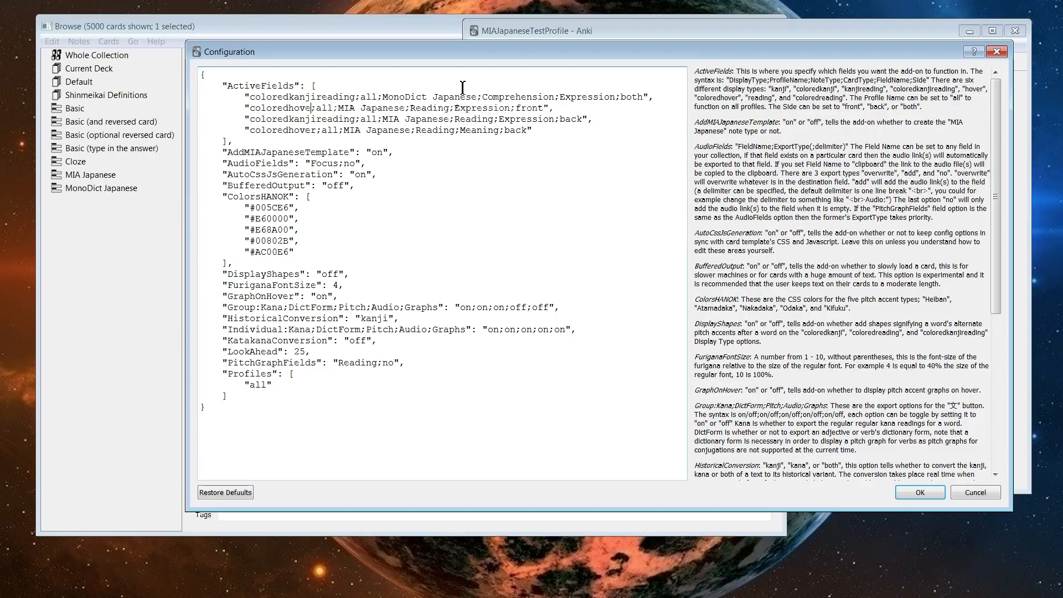
pyautogui.click(930, 492)
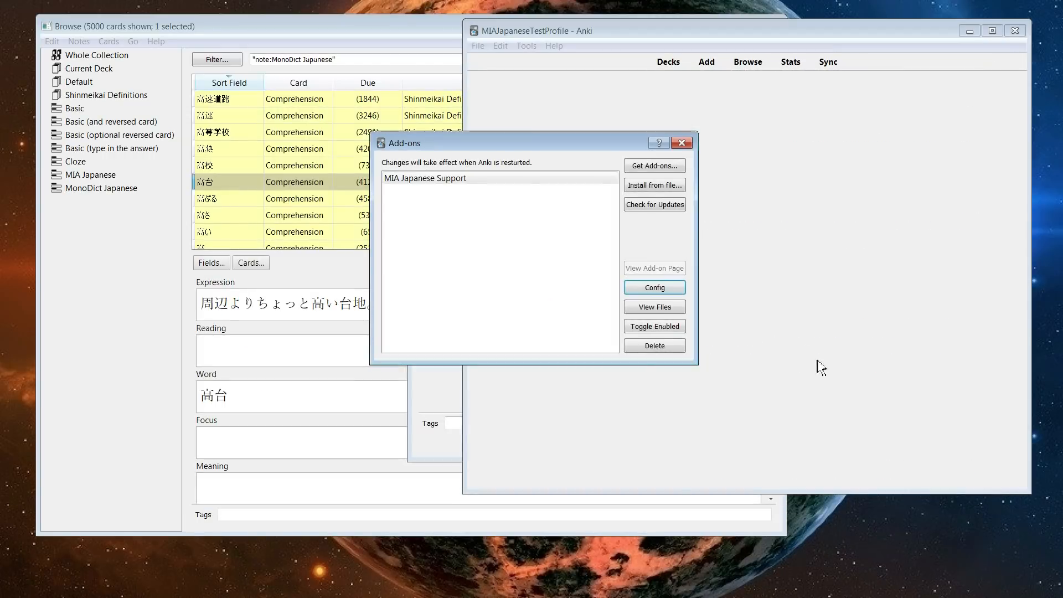
pyautogui.click(681, 143)
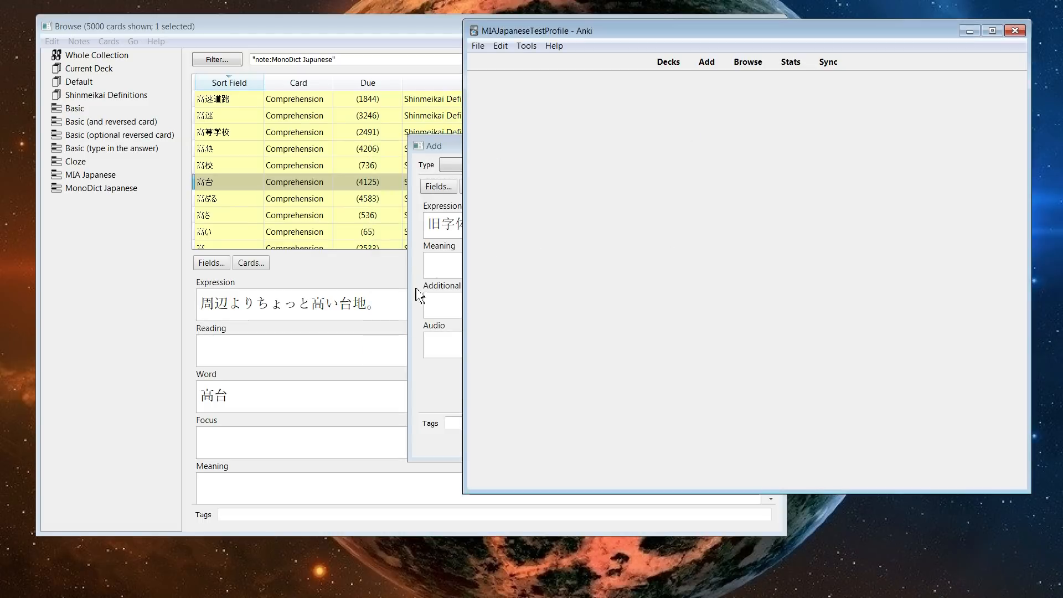
# Check the front and back previews of 旧字体 in the MIA Japanese card templates, then close them.
pyautogui.click(435, 229)
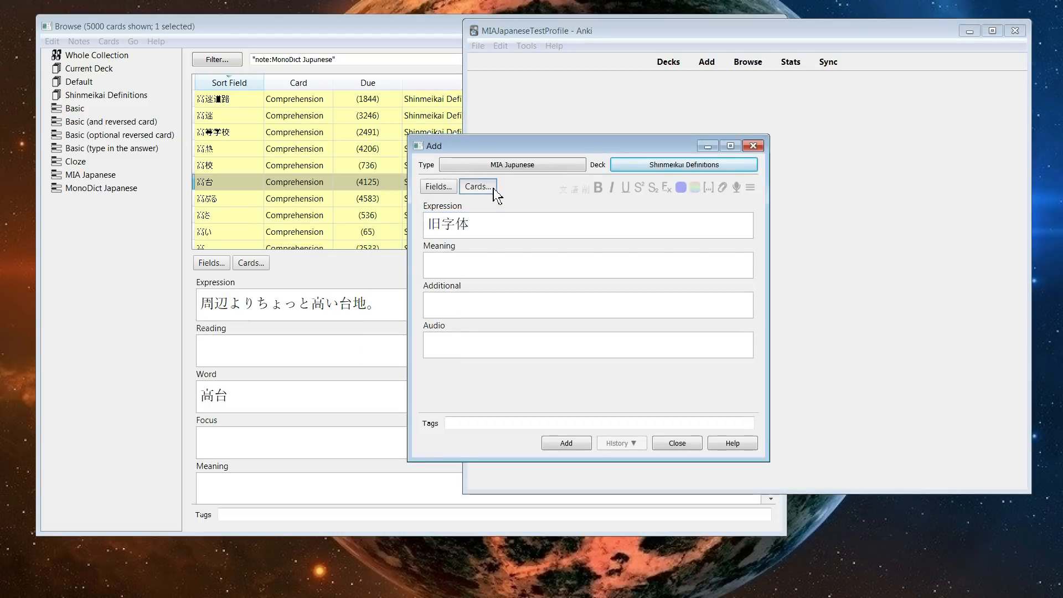
pyautogui.click(487, 186)
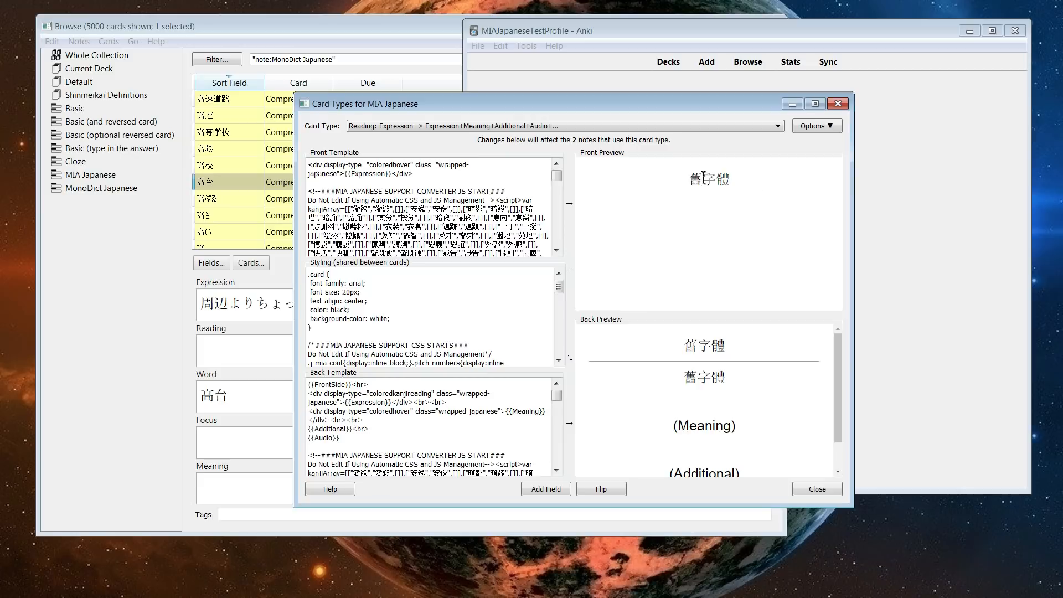
pyautogui.click(838, 103)
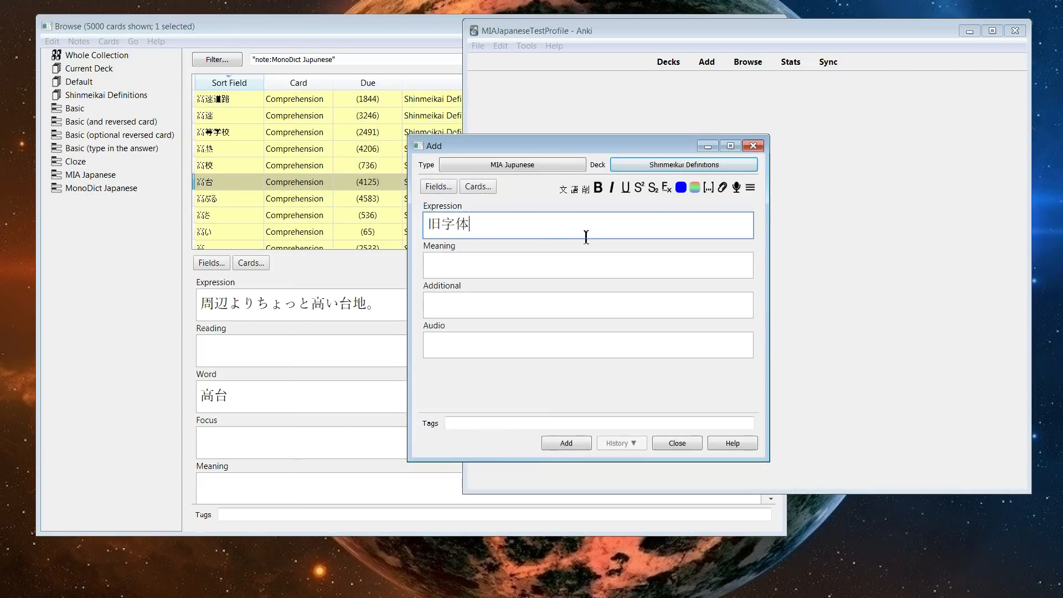
# Generate the reading and pitch accent for 旧字体 in the Expression field and check its front and back card previews.
pyautogui.click(563, 190)
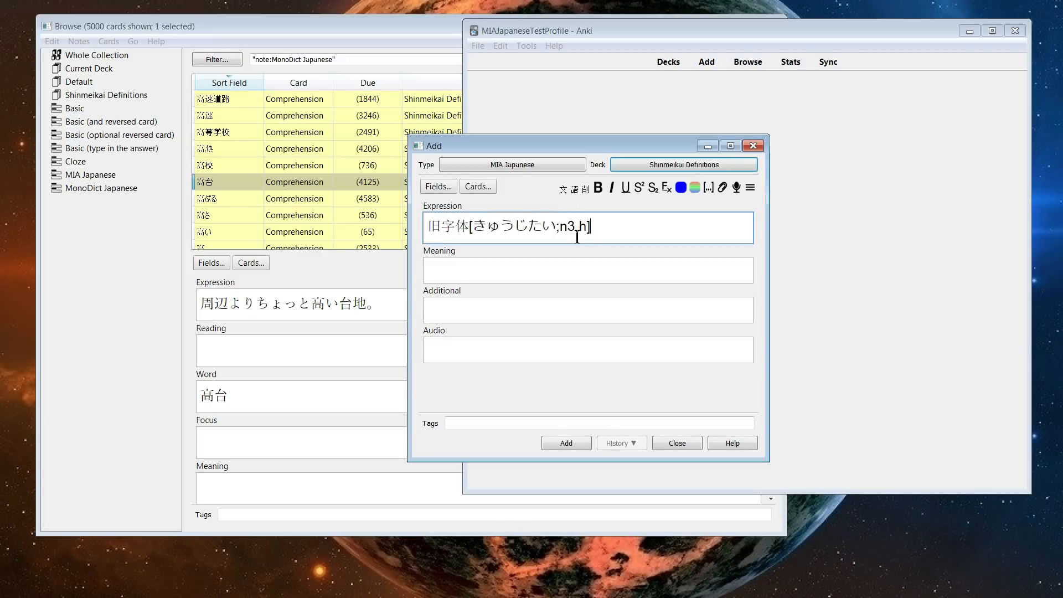
pyautogui.click(480, 187)
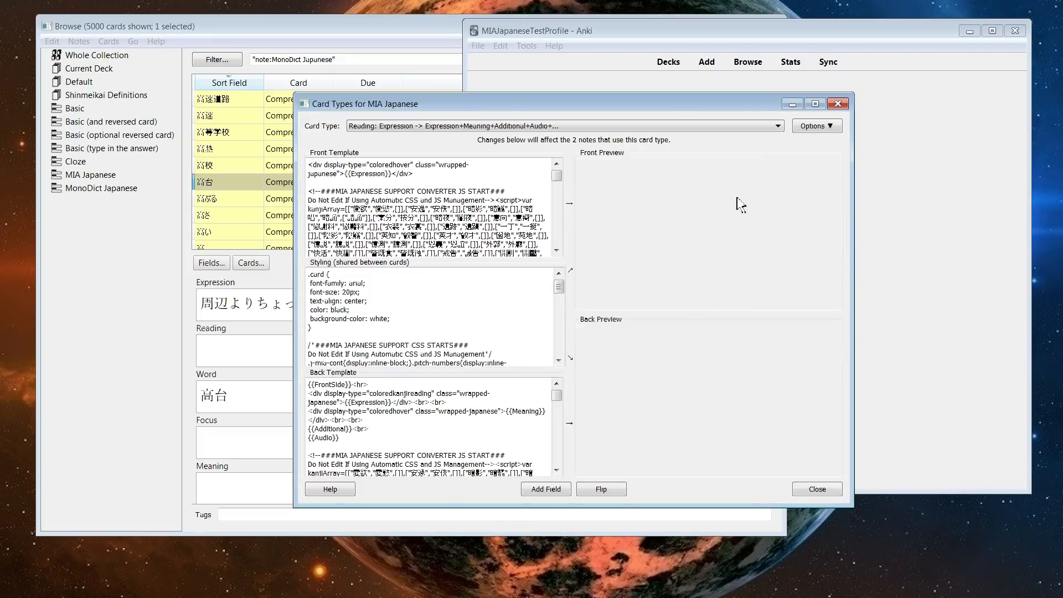
pyautogui.moveTo(711, 191)
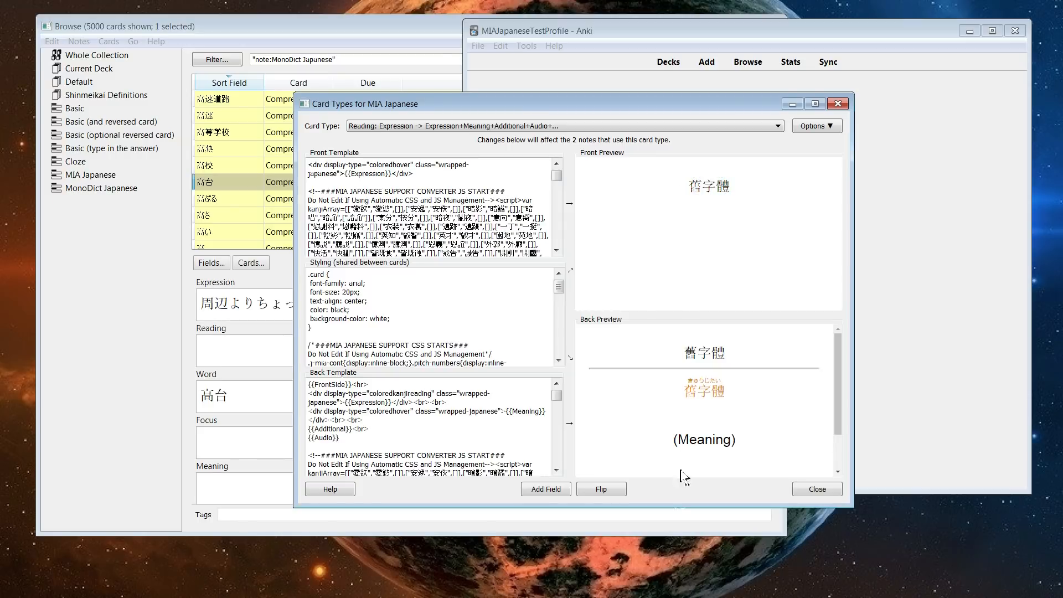
pyautogui.click(838, 104)
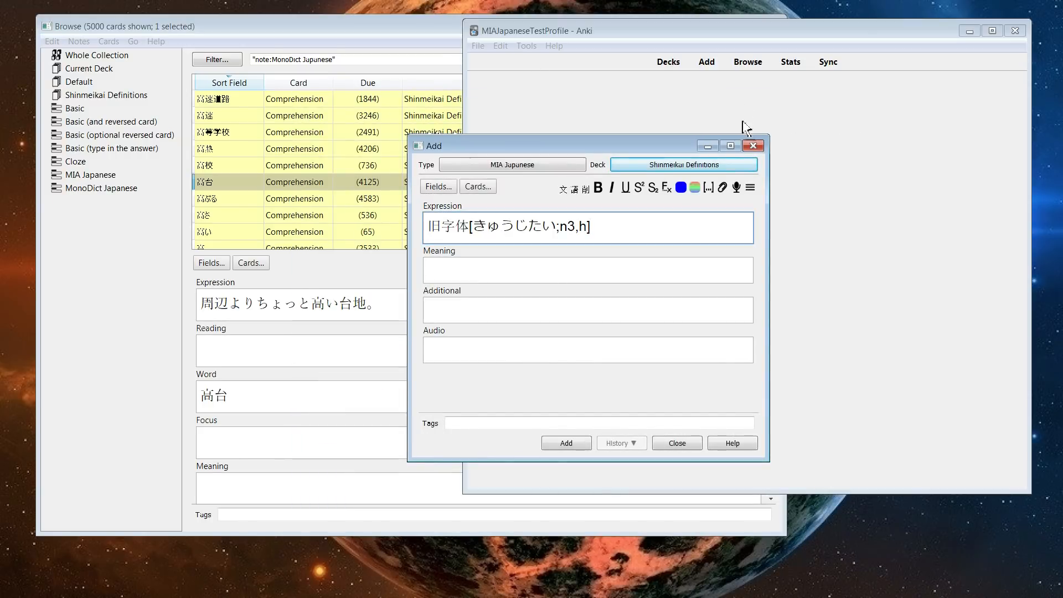
# Set HistoricalConversion to kana in the MIA Japanese Support configuration, save it and close the add-on list.
pyautogui.click(526, 46)
pyautogui.click(563, 136)
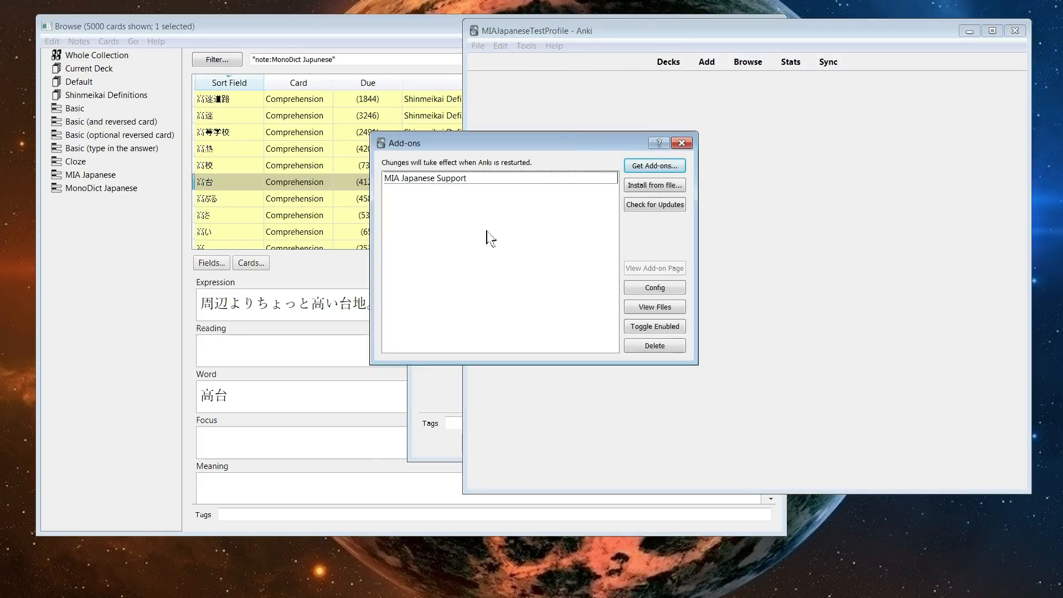
pyautogui.click(654, 287)
pyautogui.click(583, 268)
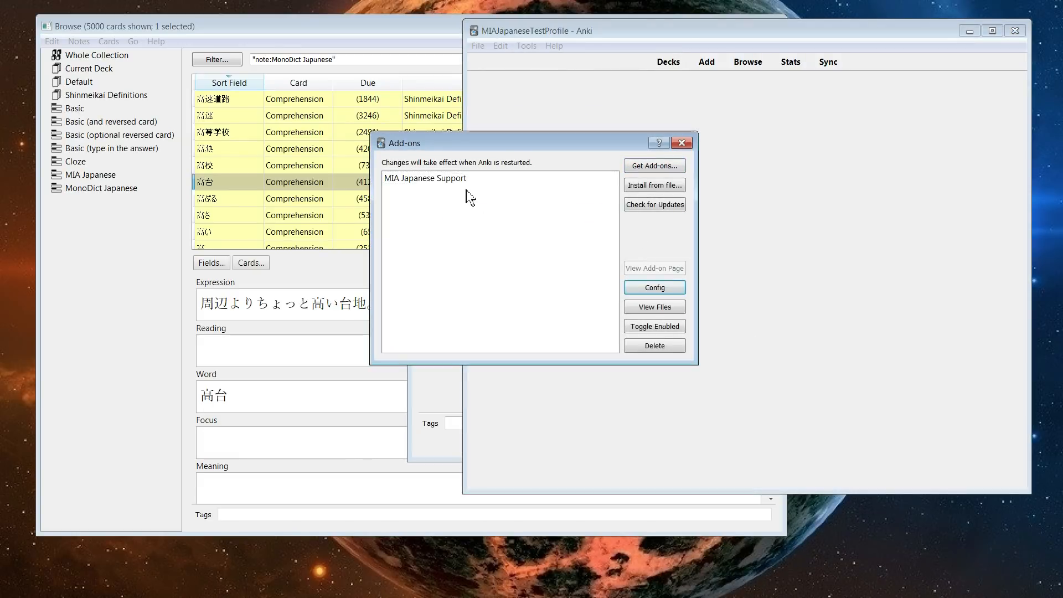
pyautogui.click(471, 180)
pyautogui.click(676, 289)
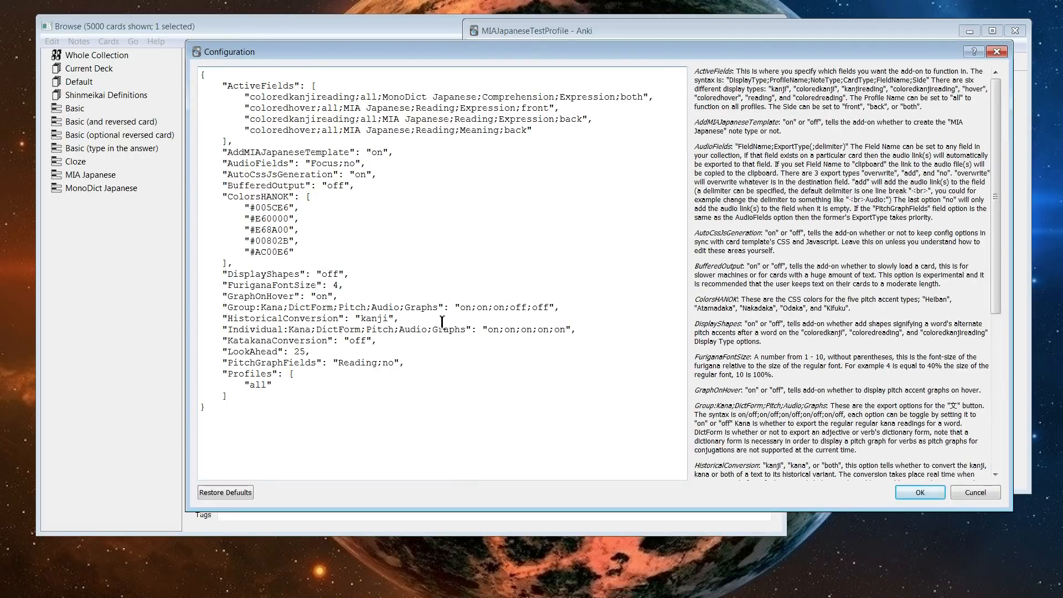
pyautogui.doubleClick(391, 321)
pyautogui.write('k')
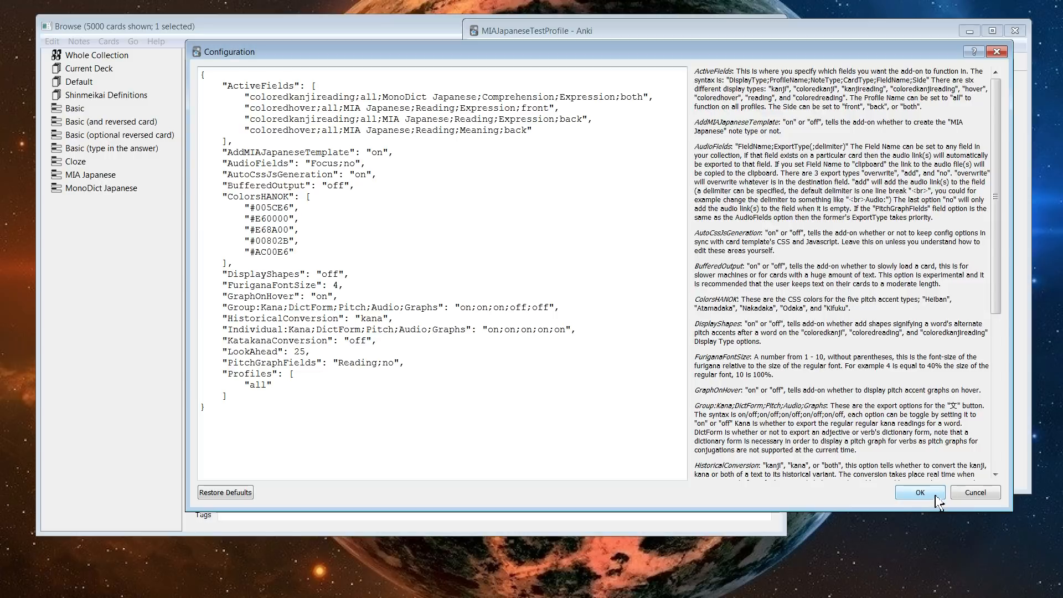
pyautogui.click(920, 493)
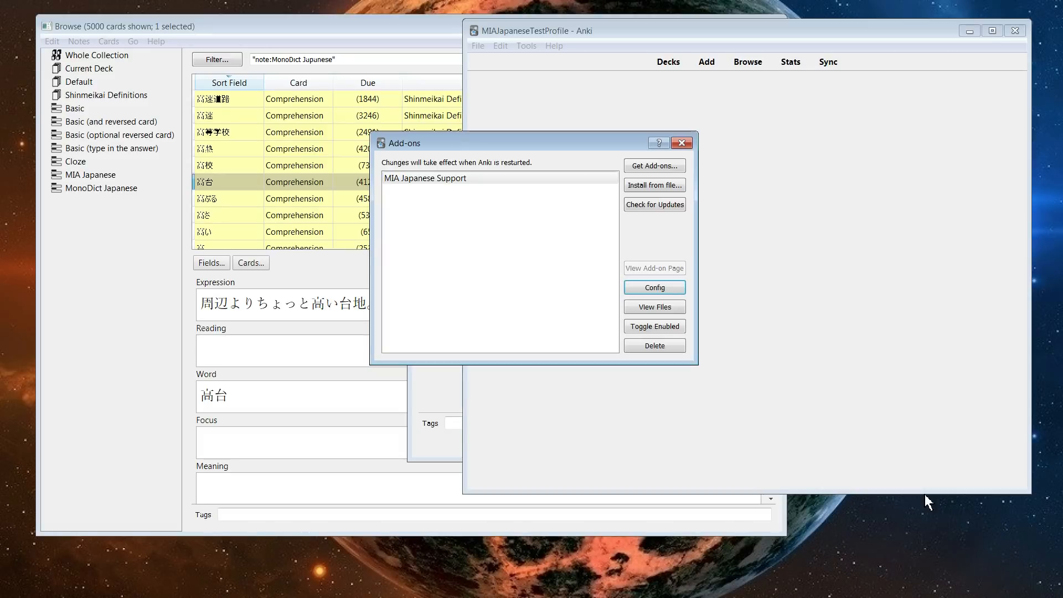
pyautogui.click(684, 143)
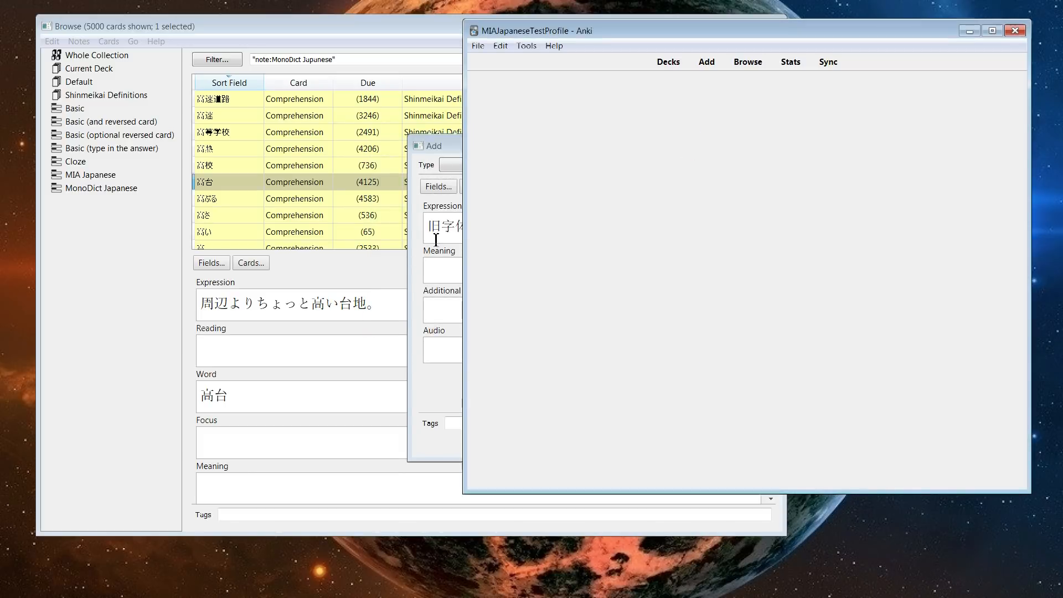
# Replace the new note's Expression text with 食べていた, 使わない and 使える, separated by spaces.
pyautogui.click(436, 237)
pyautogui.hotkey('ctrl', 'a')
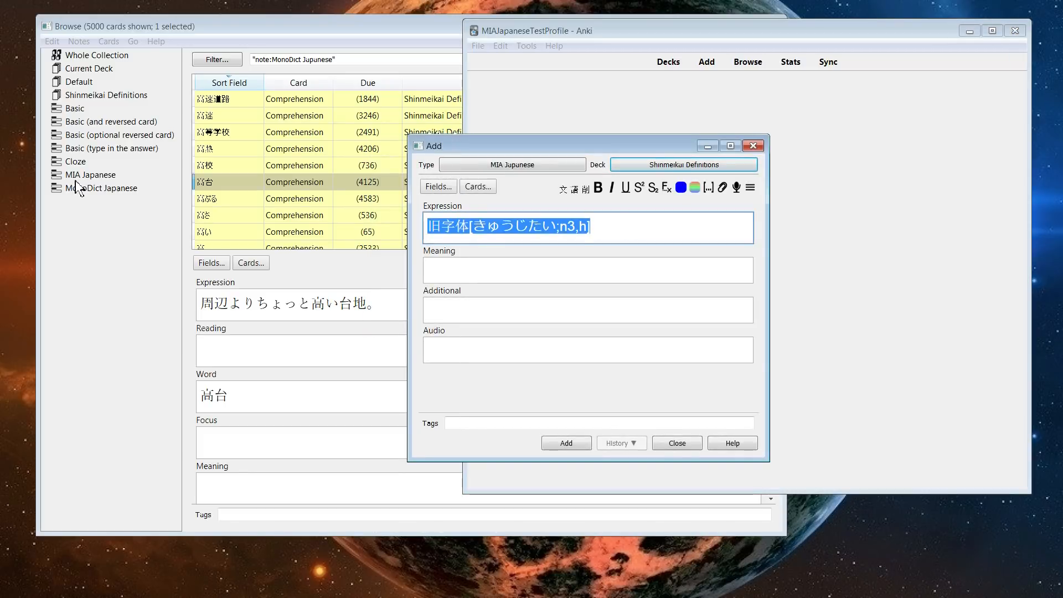
pyautogui.press('BackSpace')
pyautogui.write('tabe')
pyautogui.press('BackSpace')
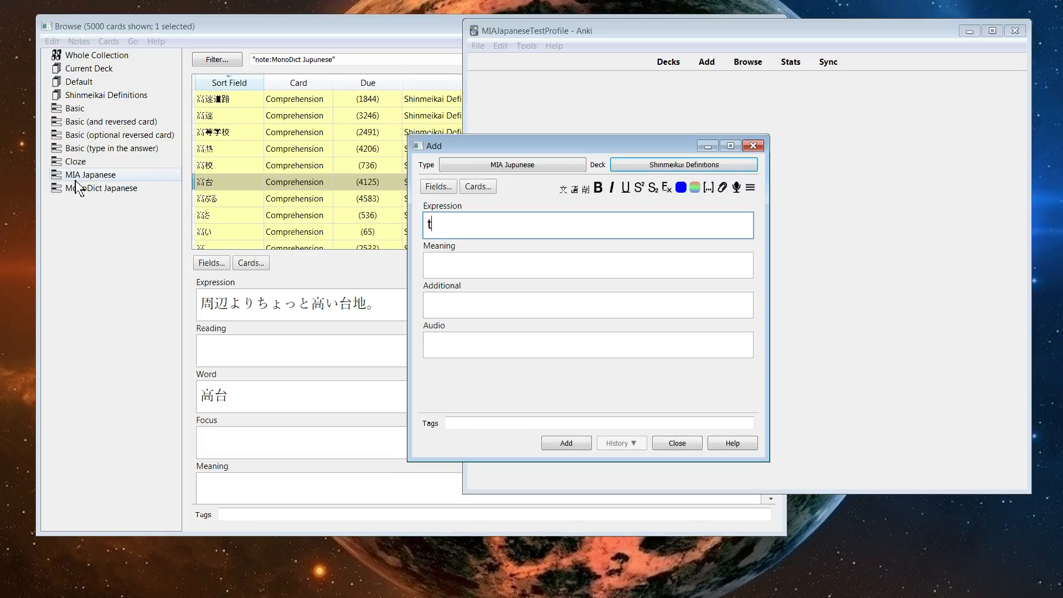
pyautogui.write('tabeteita')
pyautogui.press('space')
pyautogui.press('Return')
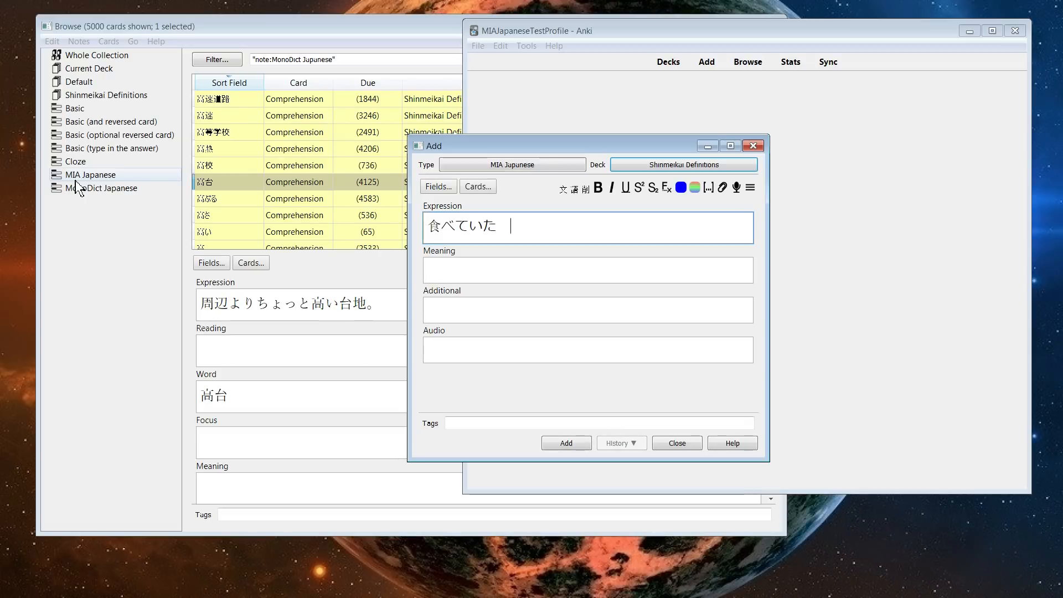
pyautogui.write('tsukawanai')
pyautogui.press('space')
pyautogui.press('Return')
pyautogui.write('t')
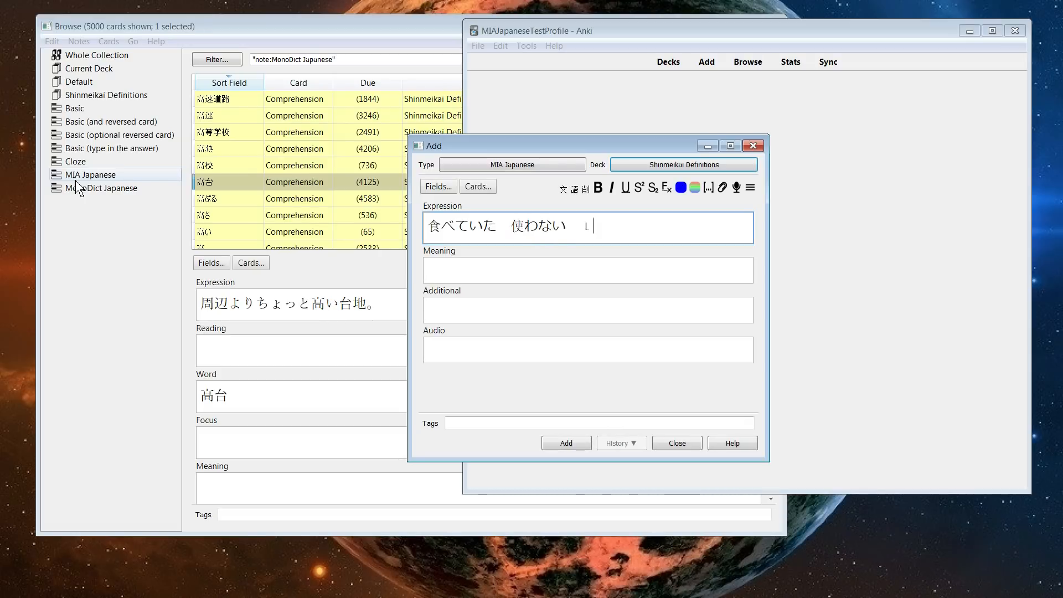
pyautogui.write('sukaeru')
pyautogui.press('space')
pyautogui.press('Return')
# Generate readings and pitch accents for the Expression words and remove the extra space before いた.
pyautogui.click(564, 190)
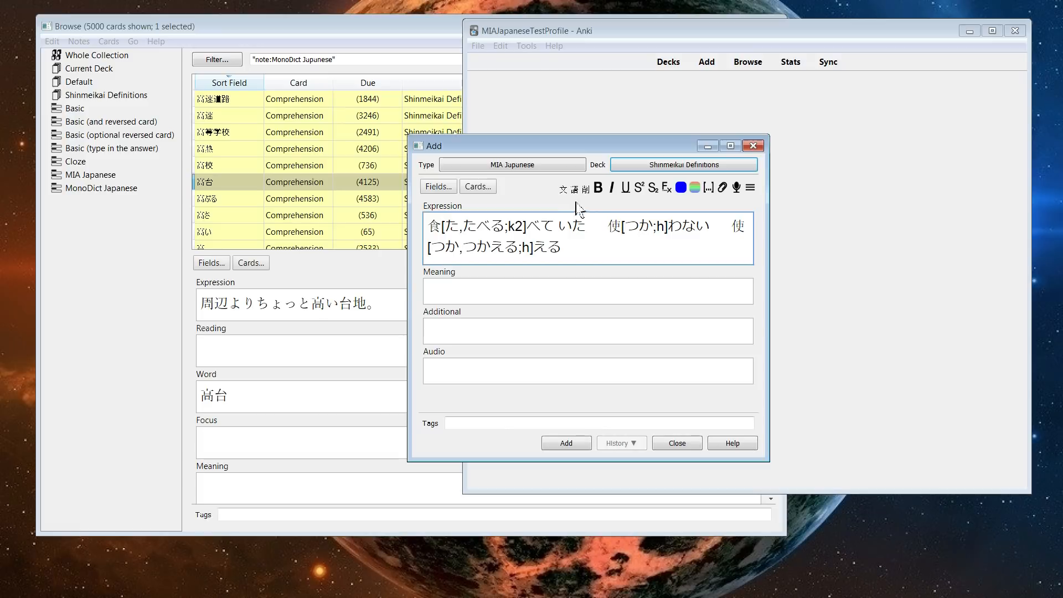
pyautogui.click(565, 226)
pyautogui.press('BackSpace')
pyautogui.moveTo(541, 226); pyautogui.dragTo(595, 228)
pyautogui.click(583, 240)
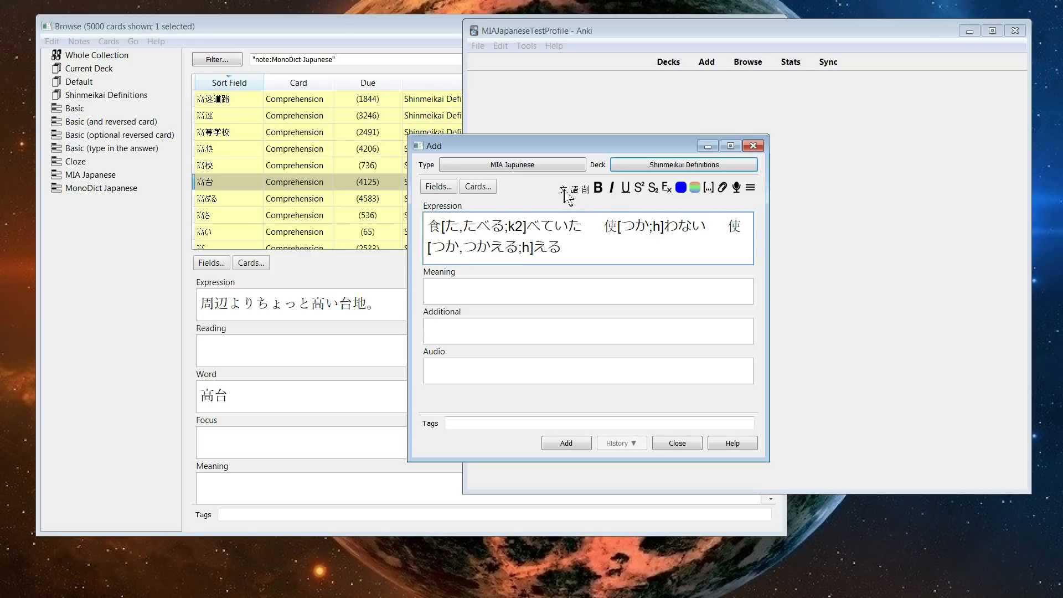
# Examine the converted kana and hover pitch graphs of the three words in the card previews, keeping the unsaved note open.
pyautogui.click(477, 186)
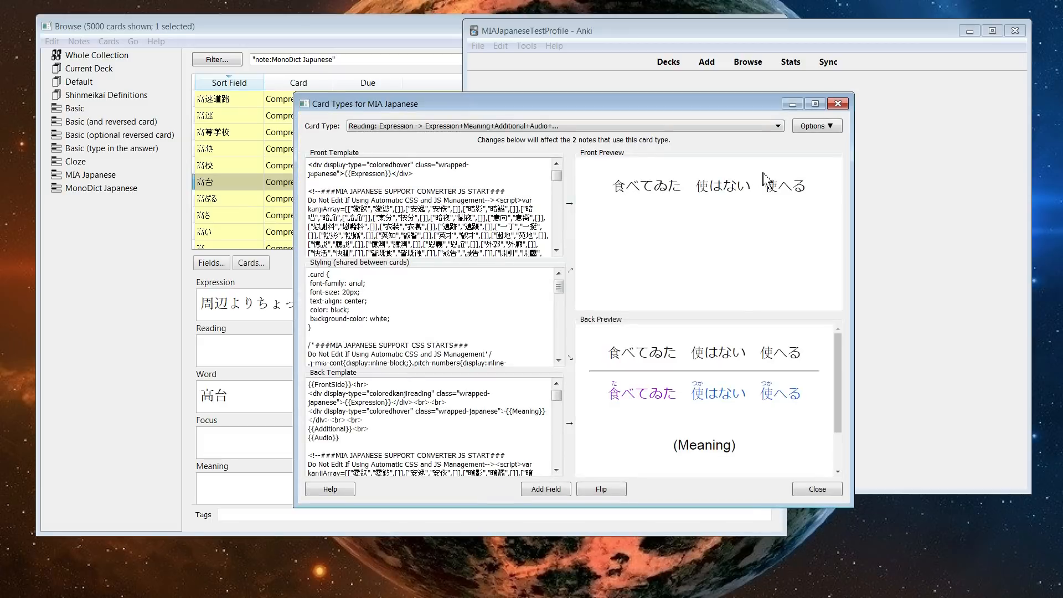
pyautogui.moveTo(716, 193)
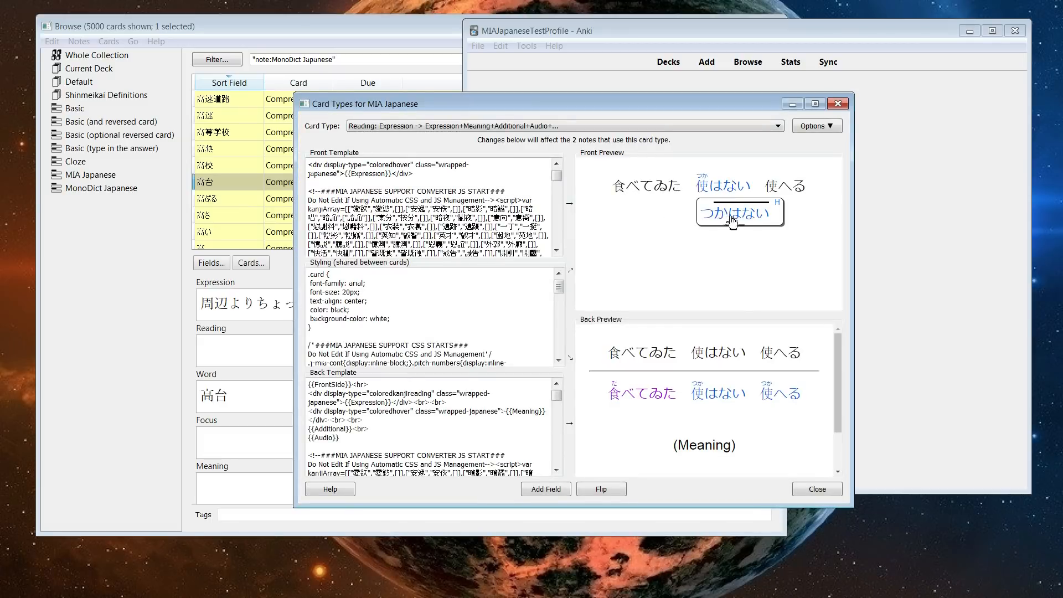
pyautogui.moveTo(796, 199)
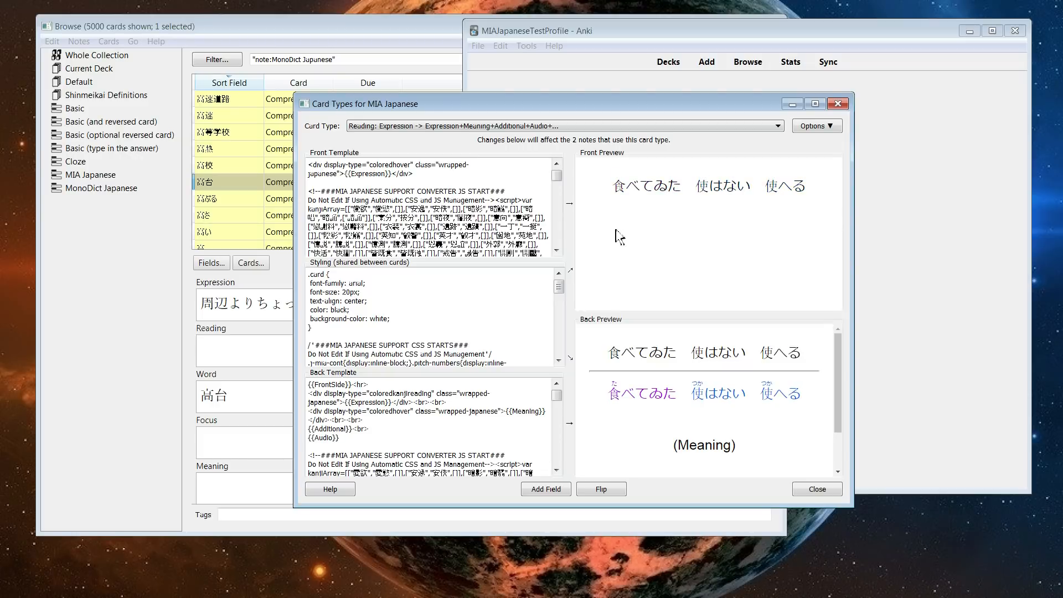
pyautogui.moveTo(658, 200)
pyautogui.click(836, 104)
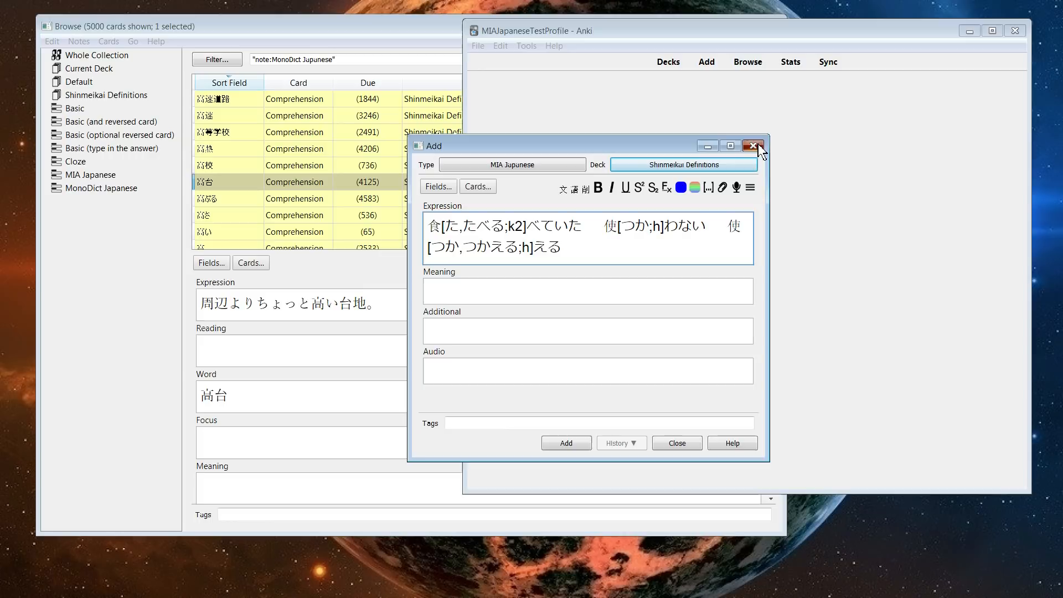
pyautogui.click(755, 145)
pyautogui.click(629, 318)
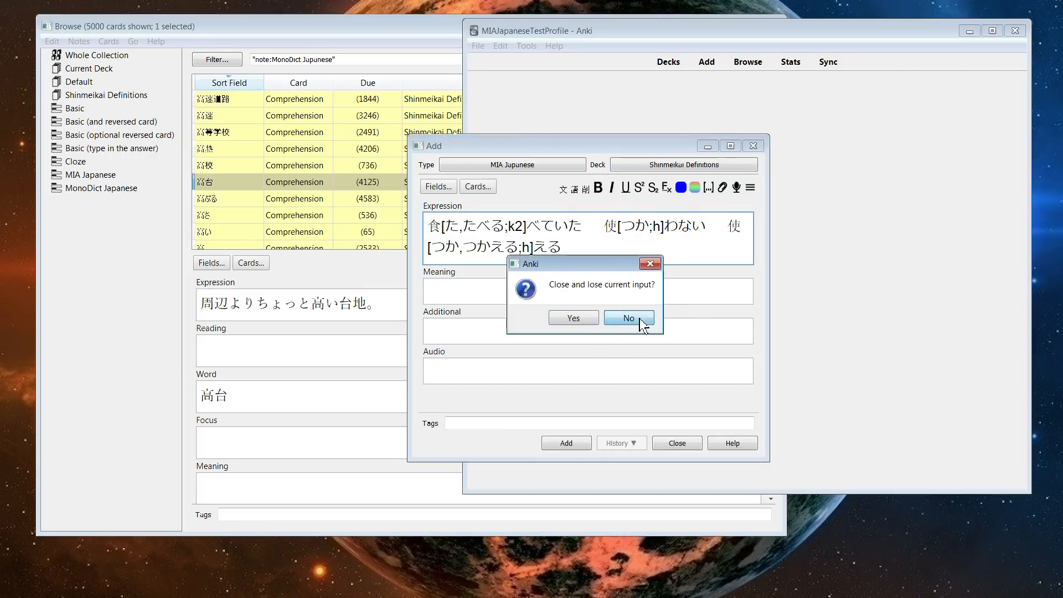
# Keep the unsaved note open and set HistoricalConversion to off in the MIA Japanese Support configuration.
pyautogui.click(635, 96)
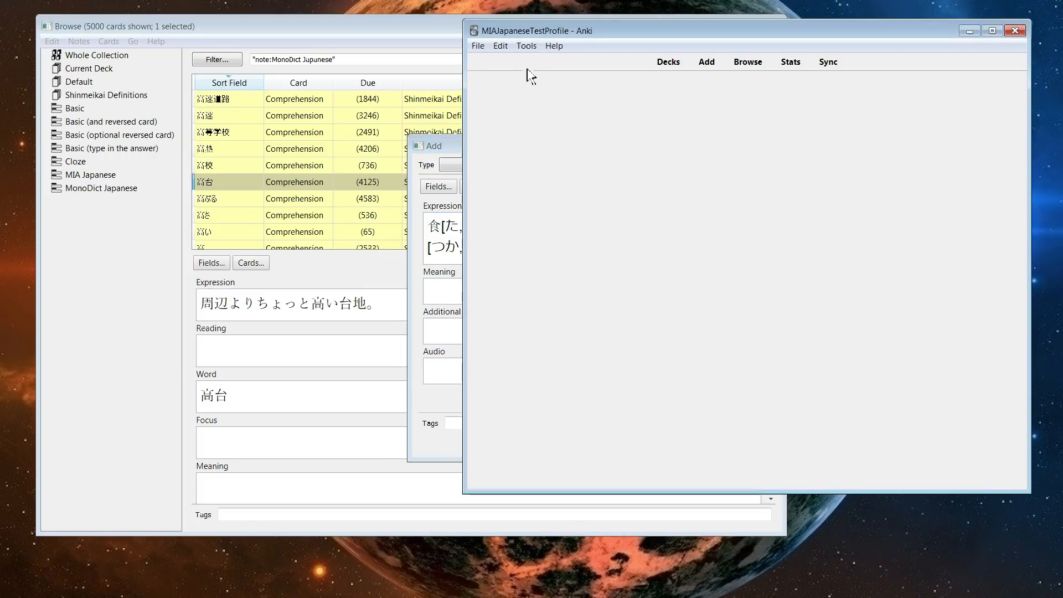
pyautogui.click(526, 46)
pyautogui.click(581, 141)
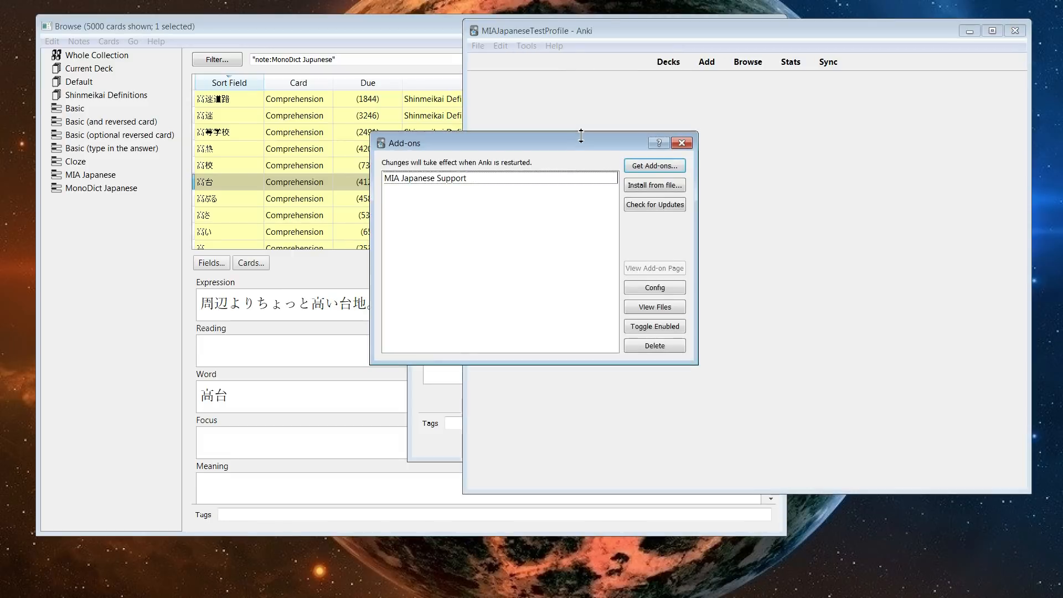
pyautogui.click(498, 179)
pyautogui.click(655, 290)
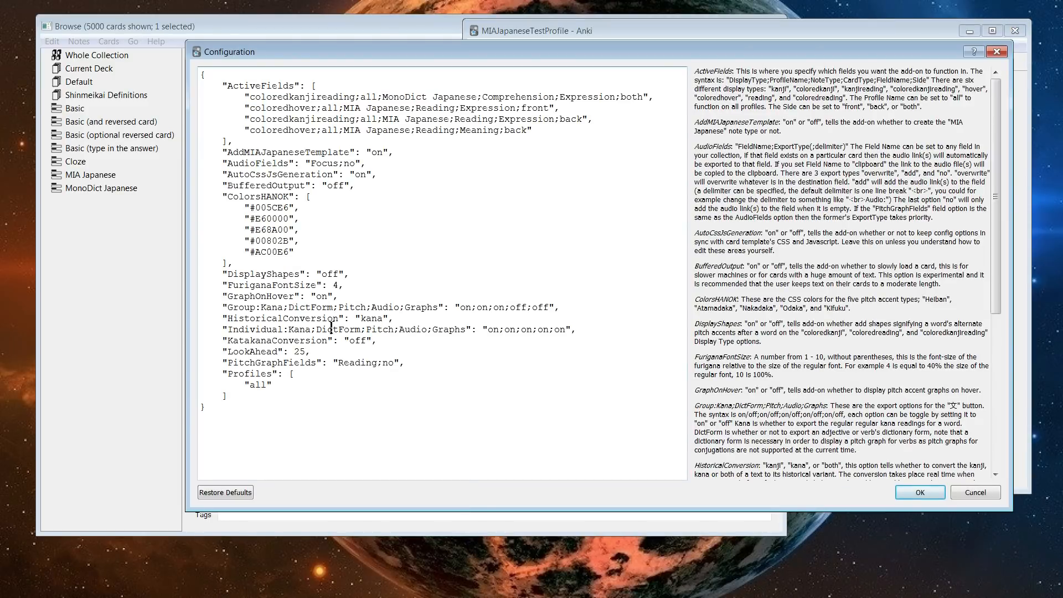
pyautogui.moveTo(361, 319); pyautogui.dragTo(386, 321)
pyautogui.write('off')
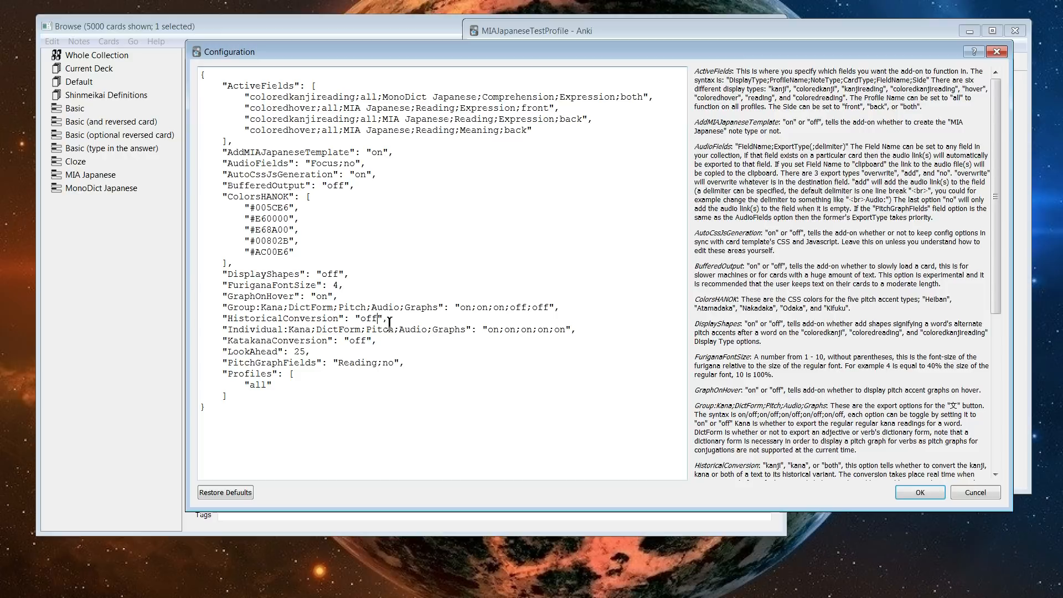
# Examine the LookAhead setting in the add-on configuration.
pyautogui.moveTo(294, 352)
pyautogui.mouseDown()
pyautogui.moveTo(314, 353)
pyautogui.moveTo(306, 353)
pyautogui.mouseUp()
pyautogui.click(304, 351)
pyautogui.moveTo(295, 352); pyautogui.dragTo(307, 350)
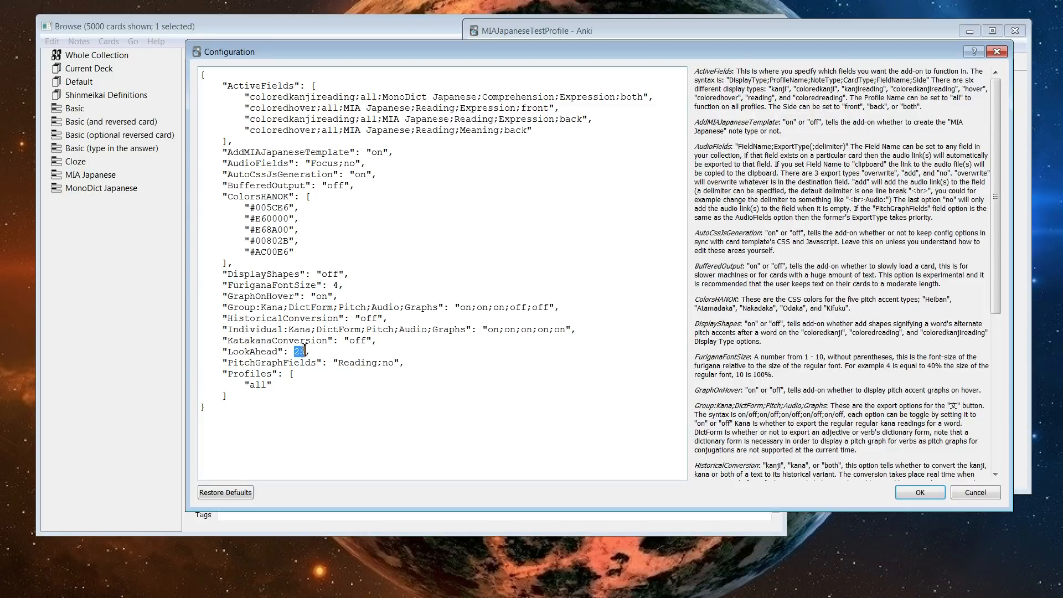
pyautogui.click(280, 352)
pyautogui.moveTo(296, 352); pyautogui.dragTo(307, 352)
pyautogui.click(377, 328)
# Examine the AddMIAJapaneseTemplate setting, then close the configuration without saving and close the add-on list.
pyautogui.moveTo(228, 157); pyautogui.dragTo(342, 155)
pyautogui.click(331, 155)
pyautogui.moveTo(244, 153); pyautogui.dragTo(307, 150)
pyautogui.click(304, 140)
pyautogui.moveTo(385, 153)
pyautogui.mouseDown()
pyautogui.moveTo(370, 154)
pyautogui.moveTo(380, 155)
pyautogui.mouseUp()
pyautogui.click(609, 31)
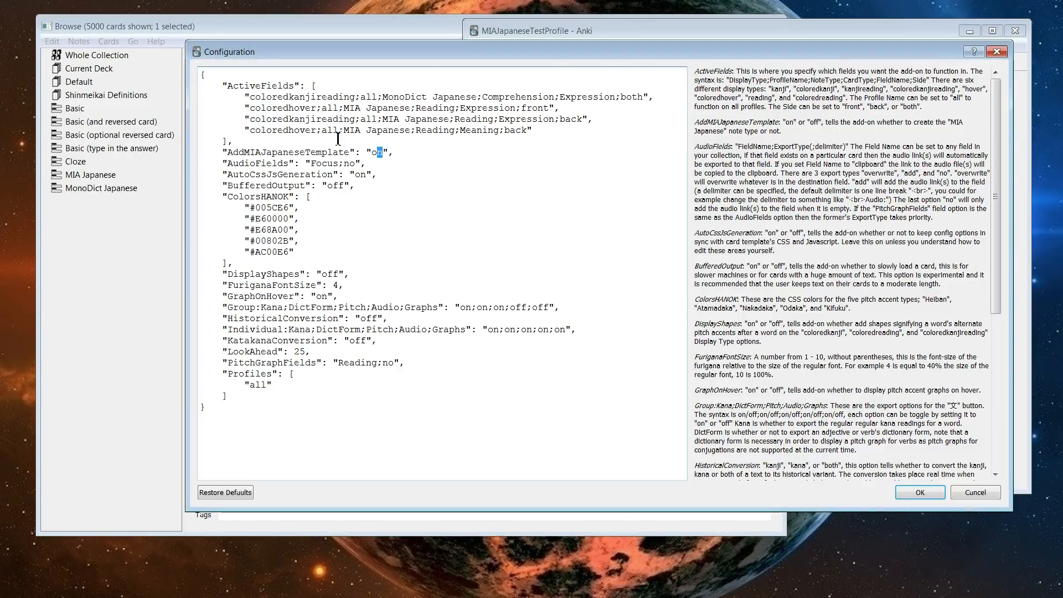
pyautogui.click(997, 51)
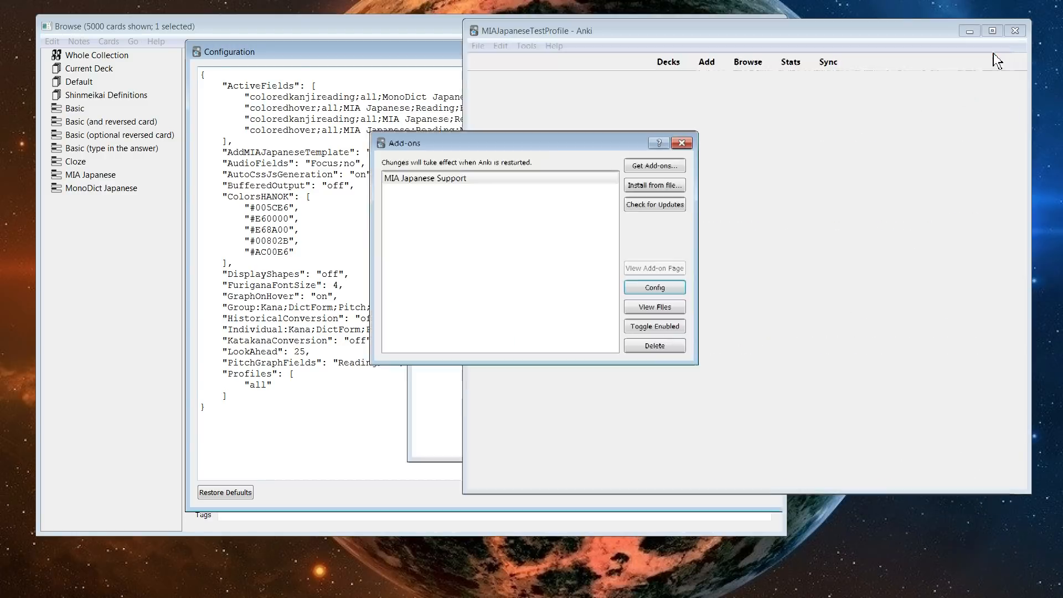
pyautogui.click(682, 143)
# Find the MIA Japanese note type in the collection's note type list, then close the list.
pyautogui.click(526, 46)
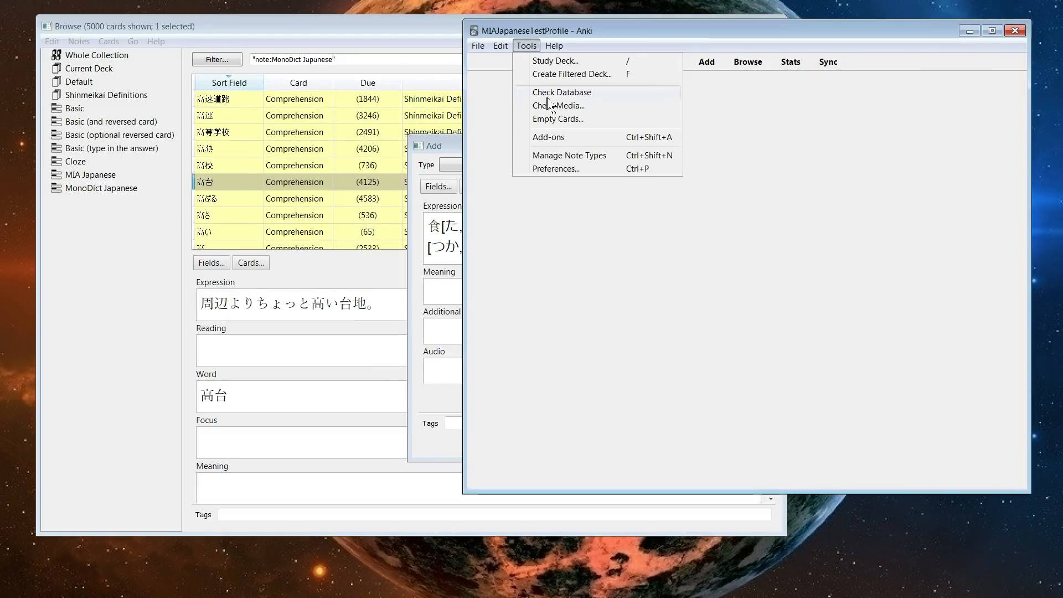
pyautogui.click(571, 147)
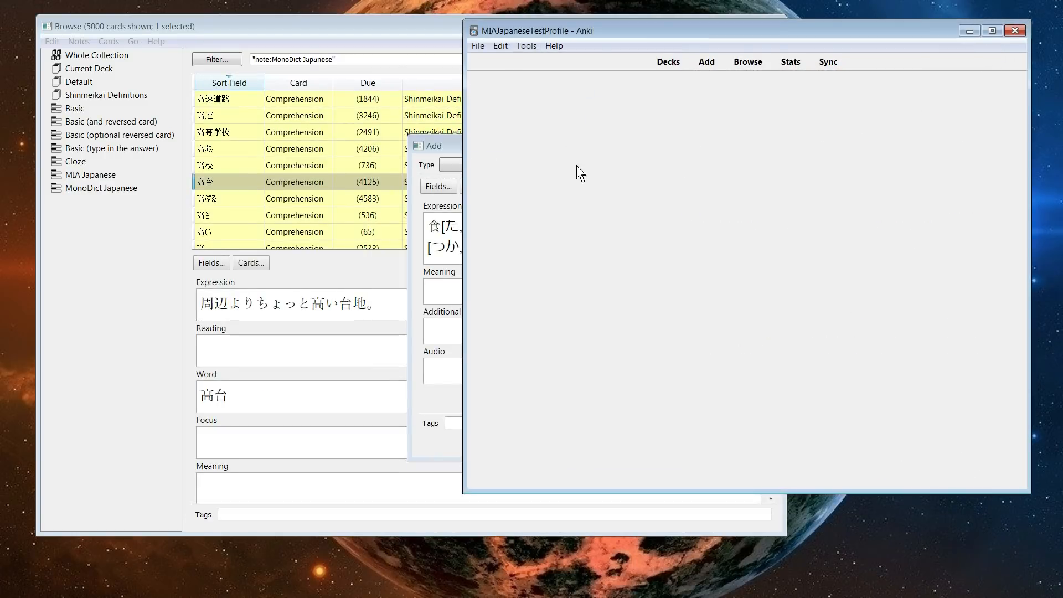
pyautogui.click(523, 46)
pyautogui.click(486, 259)
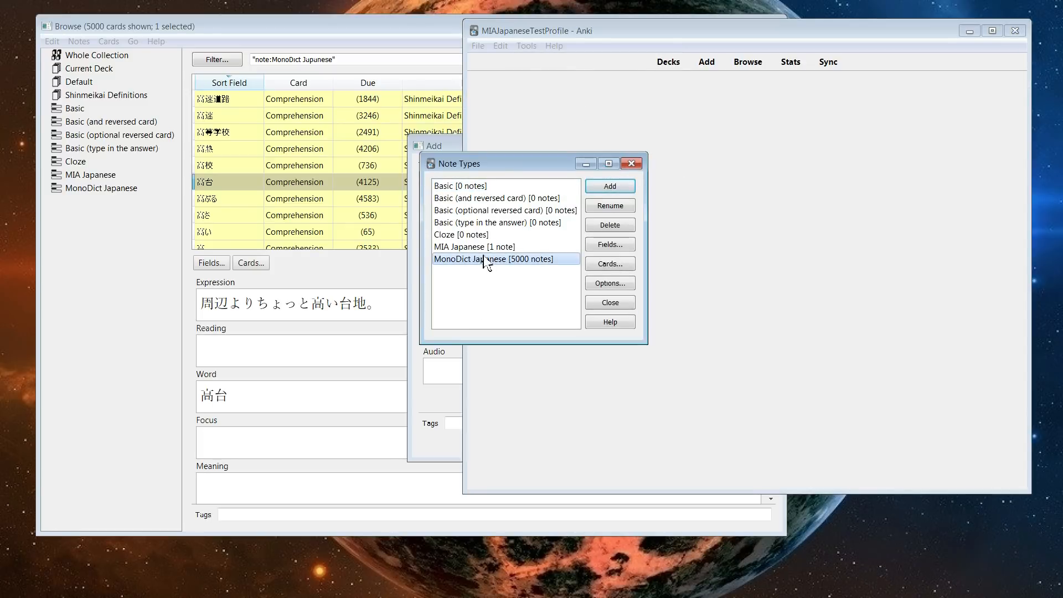
pyautogui.click(482, 247)
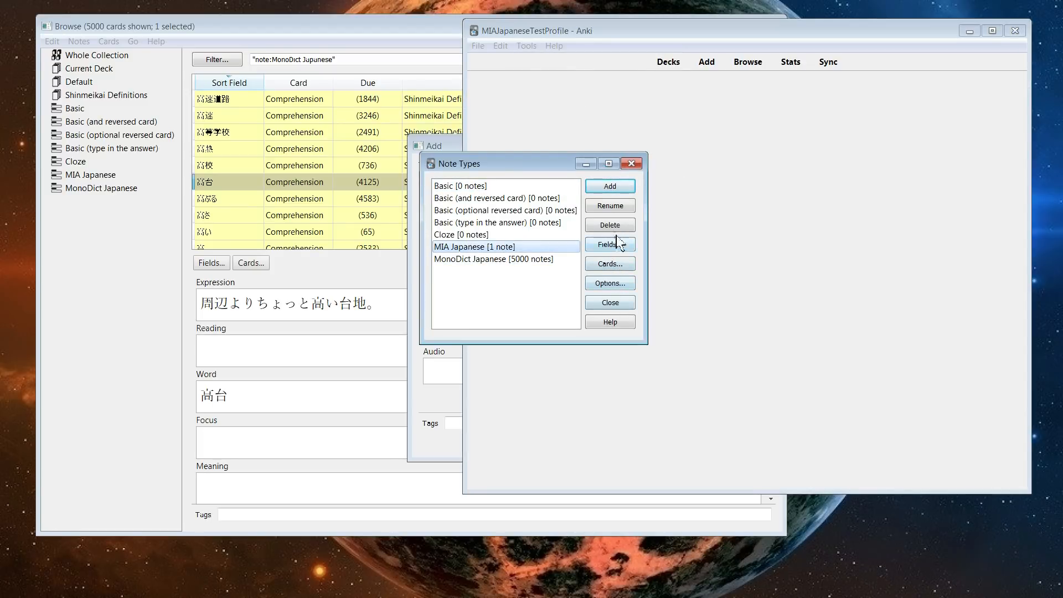
pyautogui.click(632, 164)
# Reopen the MIA Japanese Support configuration and review the AddMIAJapaneseTemplate value.
pyautogui.click(527, 46)
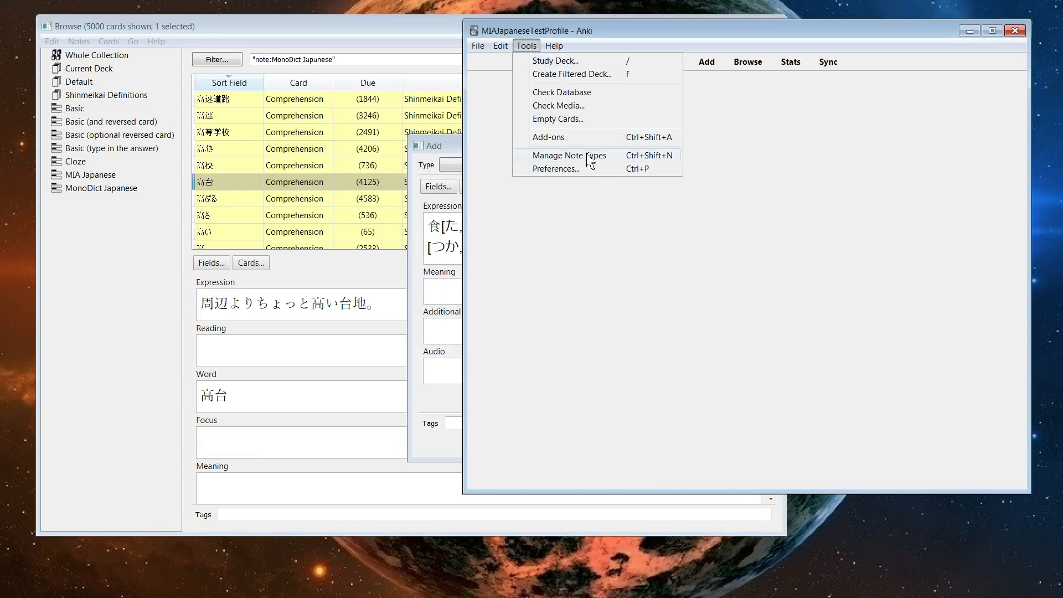
pyautogui.click(581, 146)
pyautogui.click(655, 287)
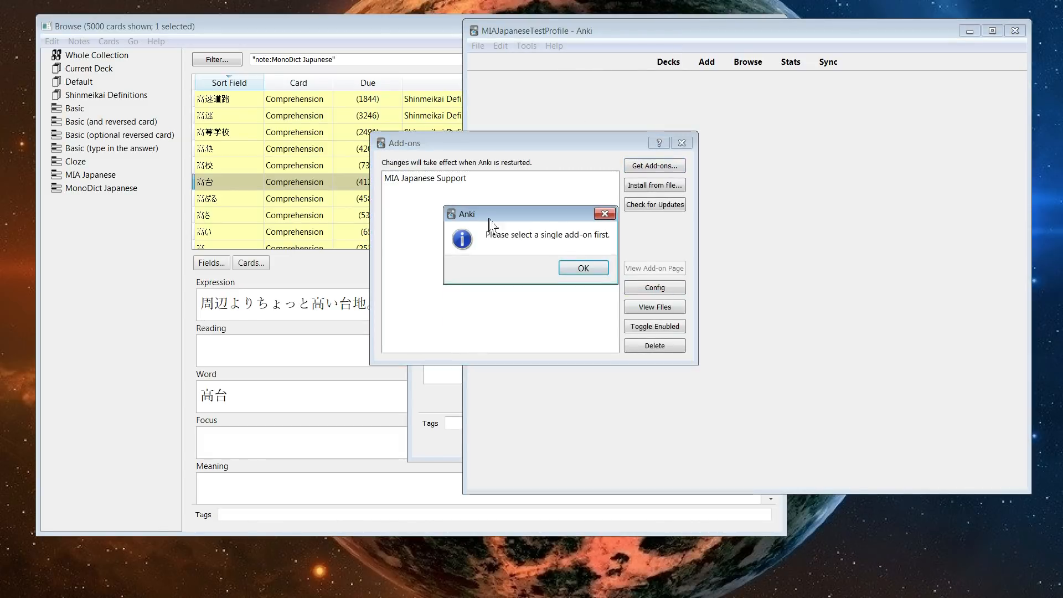
pyautogui.click(581, 268)
pyautogui.click(518, 178)
pyautogui.click(667, 294)
pyautogui.doubleClick(375, 155)
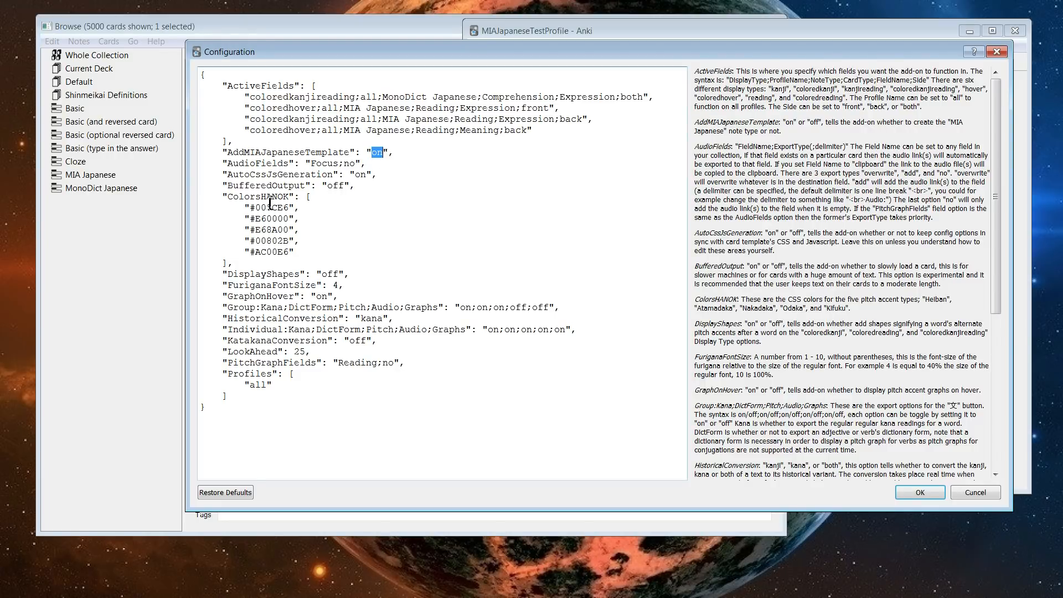
# Replace the first ColorsHANOK color, #005CE6, with blue, save the configuration and close the add-on list.
pyautogui.moveTo(249, 208); pyautogui.dragTo(294, 202)
pyautogui.click(294, 207)
pyautogui.moveTo(289, 208); pyautogui.dragTo(267, 198)
pyautogui.click(278, 186)
pyautogui.moveTo(255, 209); pyautogui.dragTo(290, 208)
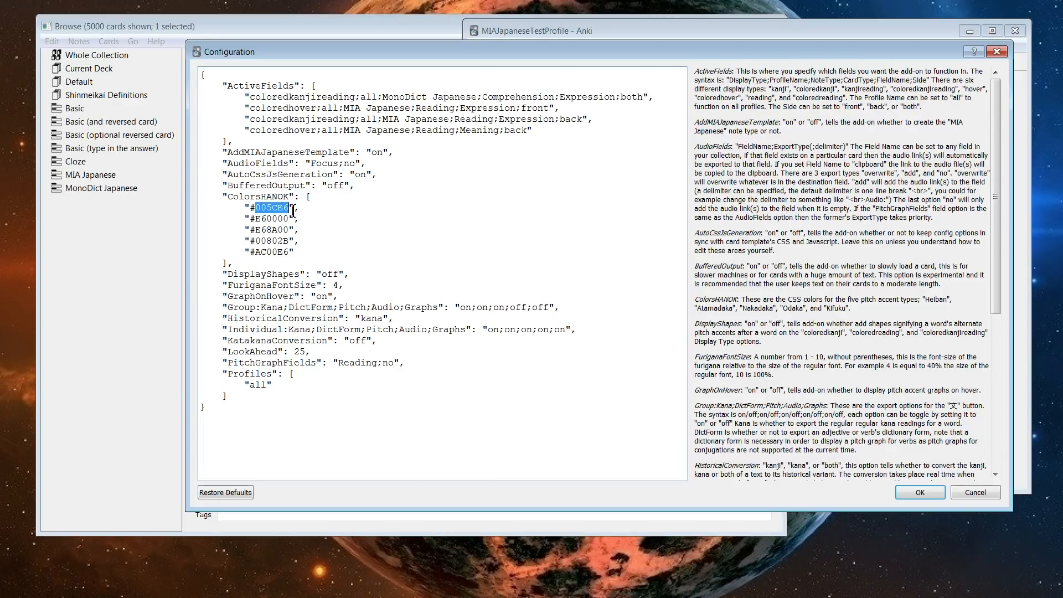
pyautogui.press('BackSpace')
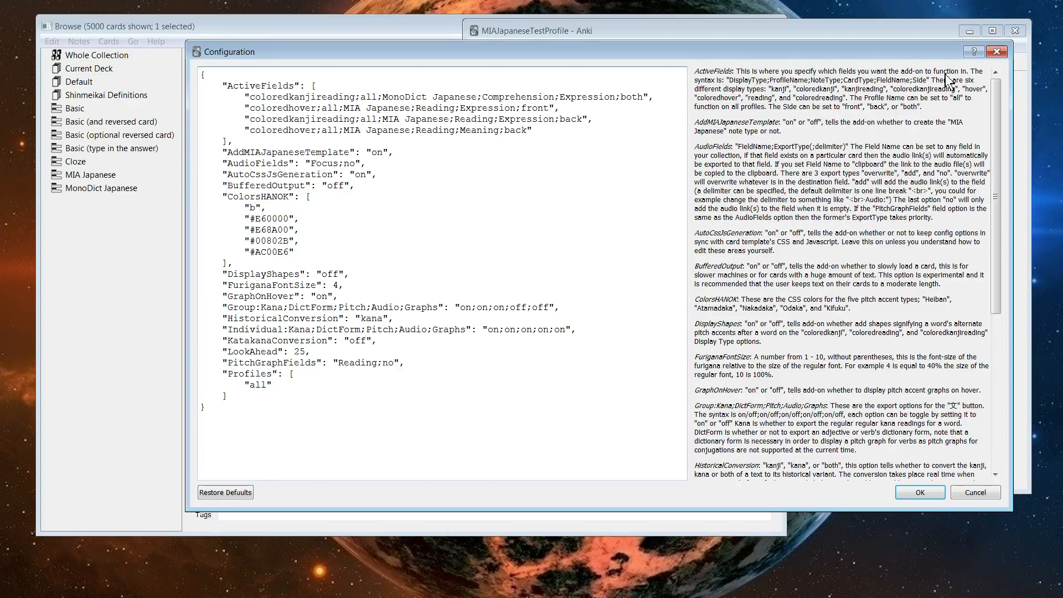
pyautogui.write('blue')
pyautogui.click(909, 494)
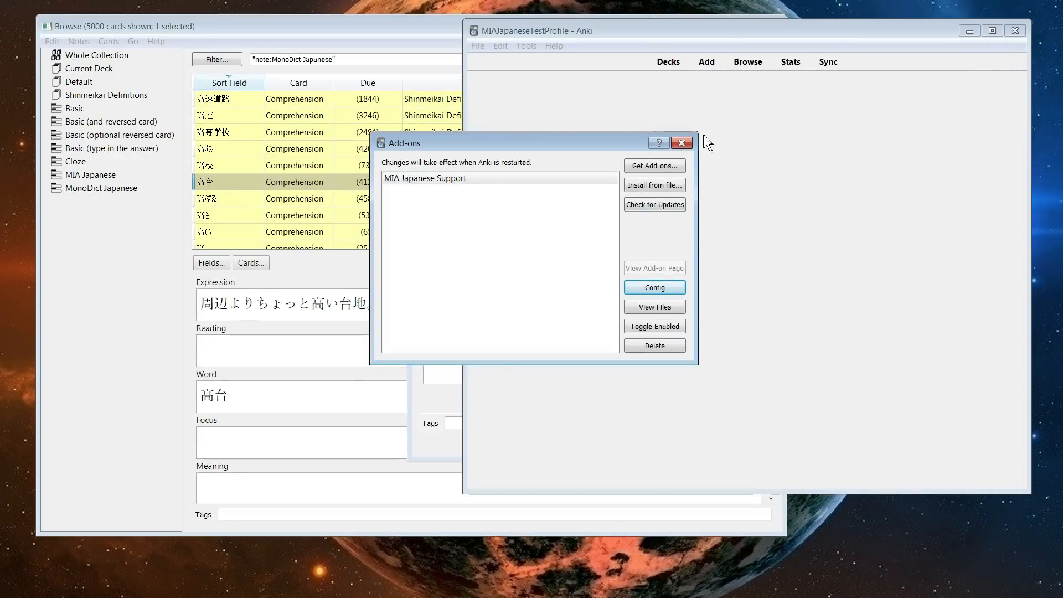
pyautogui.click(683, 145)
# Generate readings and pitch accents for the 高台 note's Expression sentence and check the word colors in the card preview.
pyautogui.click(747, 62)
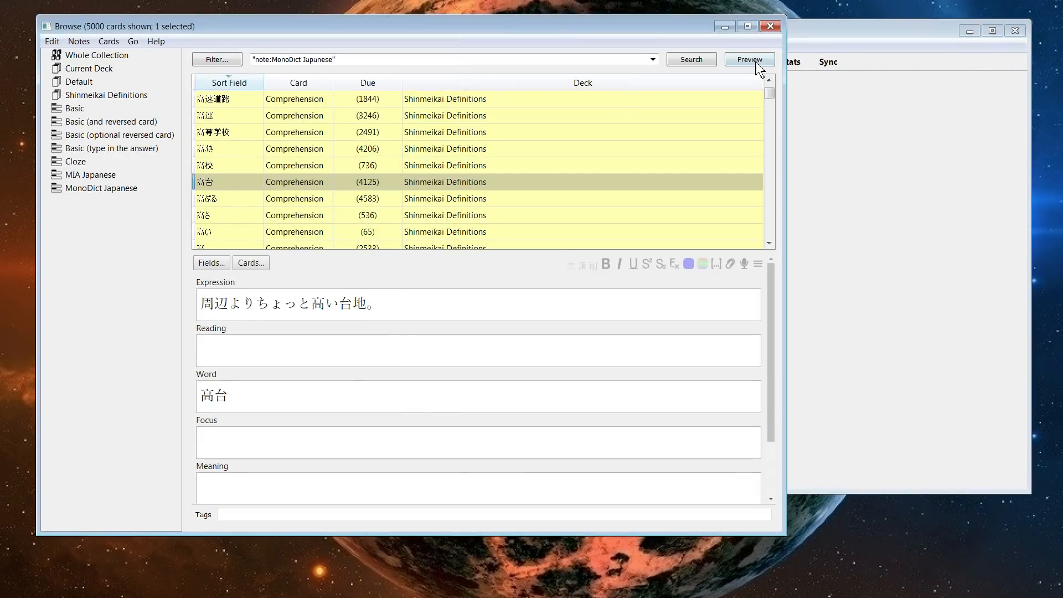
pyautogui.click(430, 321)
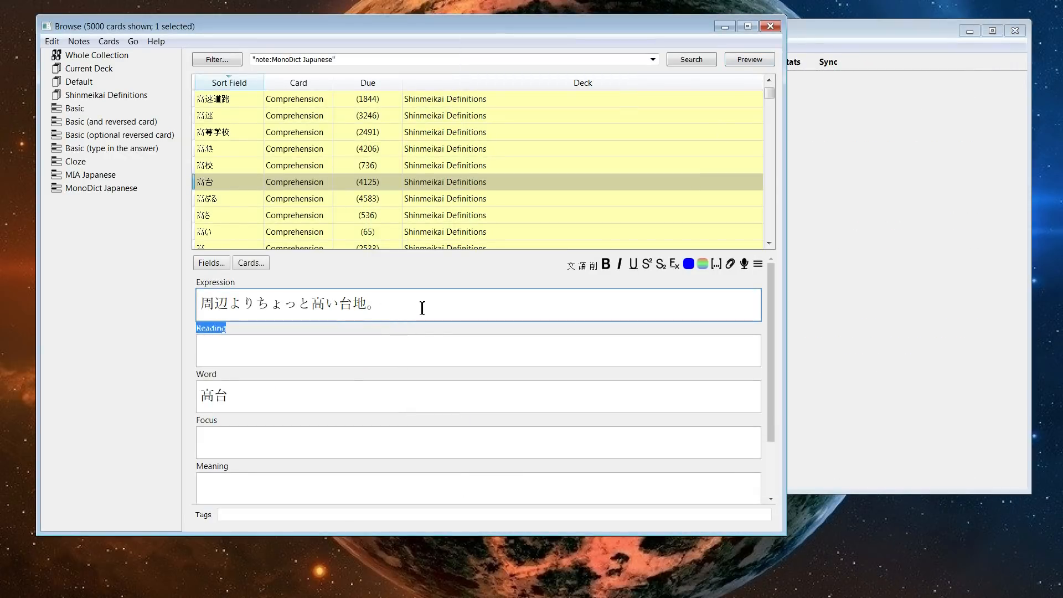
pyautogui.click(570, 266)
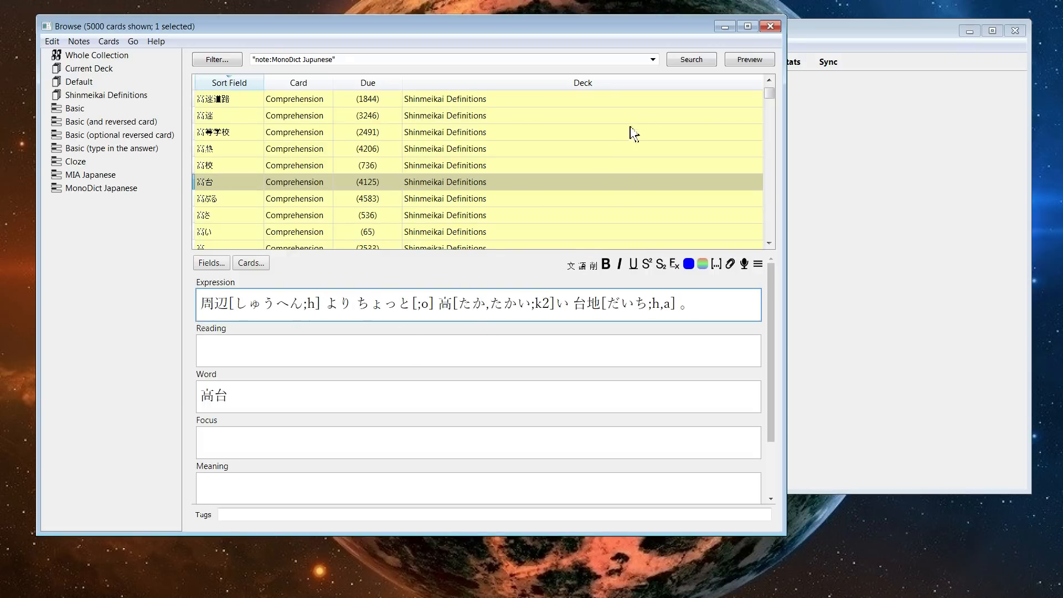
pyautogui.click(743, 62)
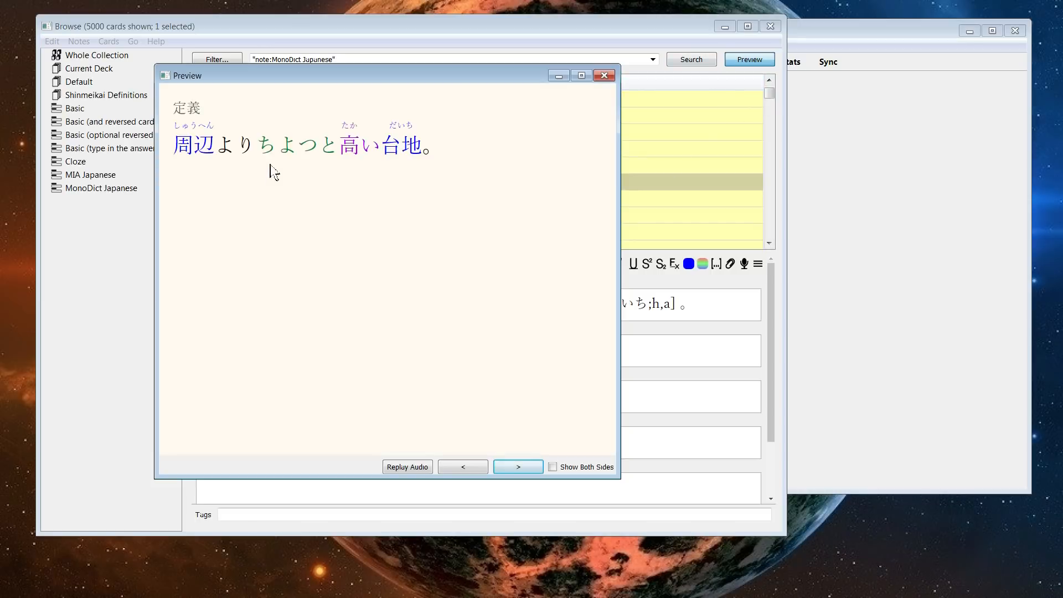
pyautogui.moveTo(209, 143)
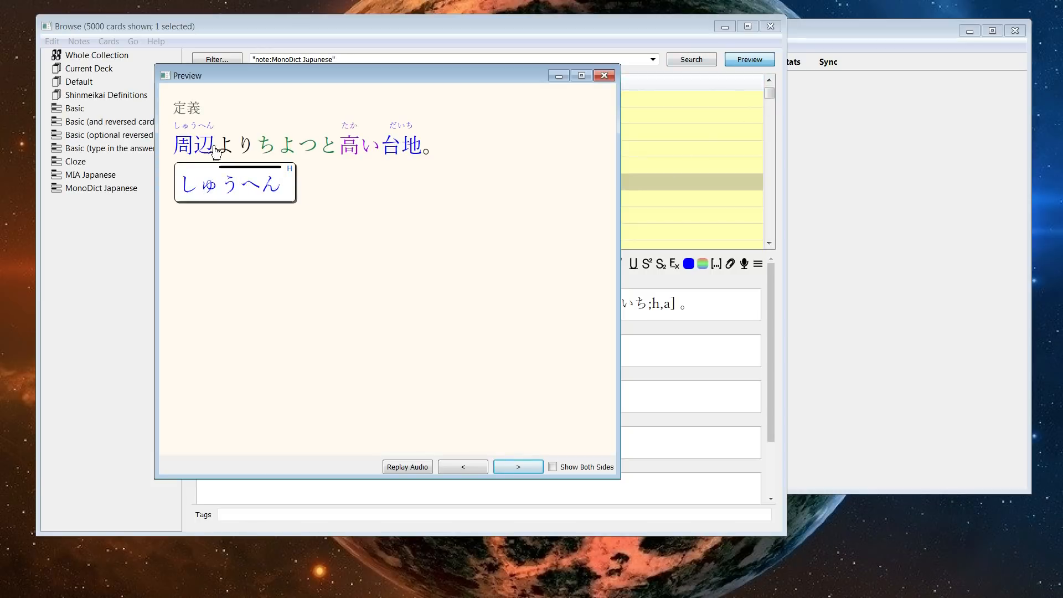
pyautogui.click(604, 75)
# Set a larger FuriganaFontSize in the MIA Japanese Support configuration, save it and close the add-on list.
pyautogui.click(798, 95)
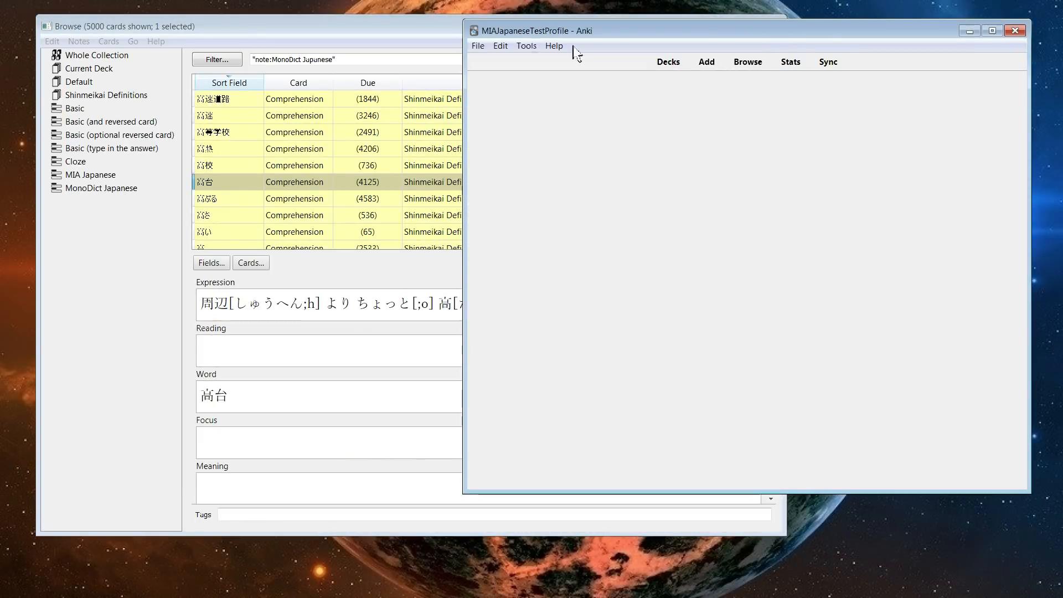
pyautogui.click(529, 46)
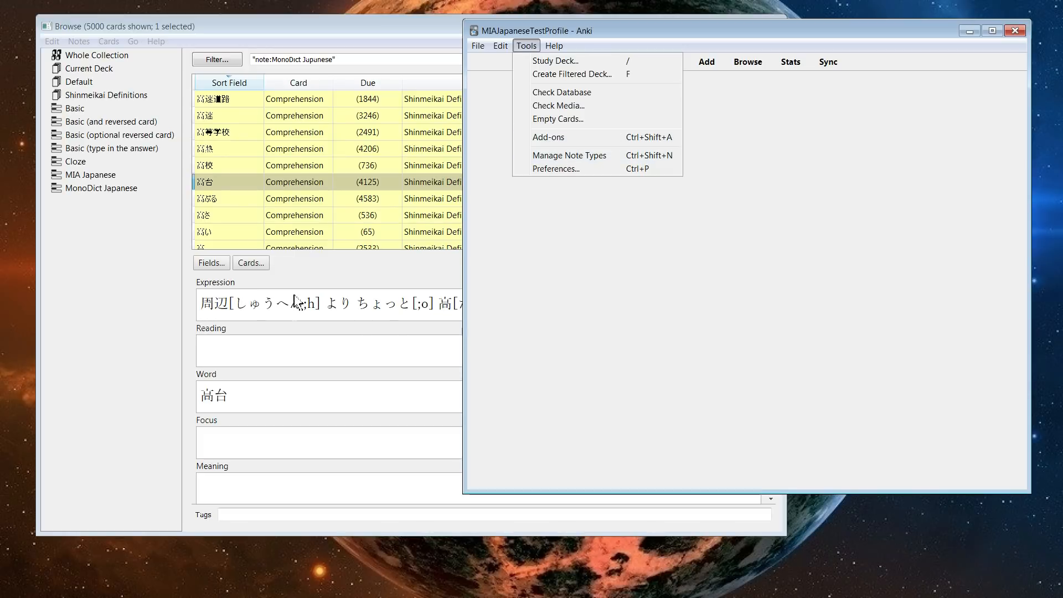
pyautogui.click(548, 137)
pyautogui.click(643, 287)
pyautogui.click(612, 268)
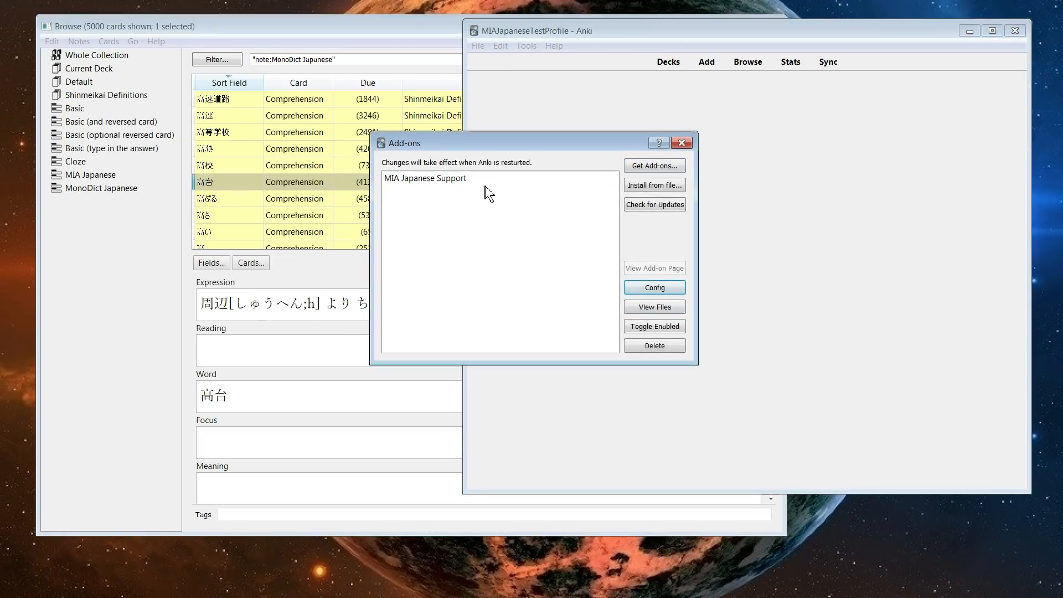
pyautogui.click(494, 179)
pyautogui.click(672, 288)
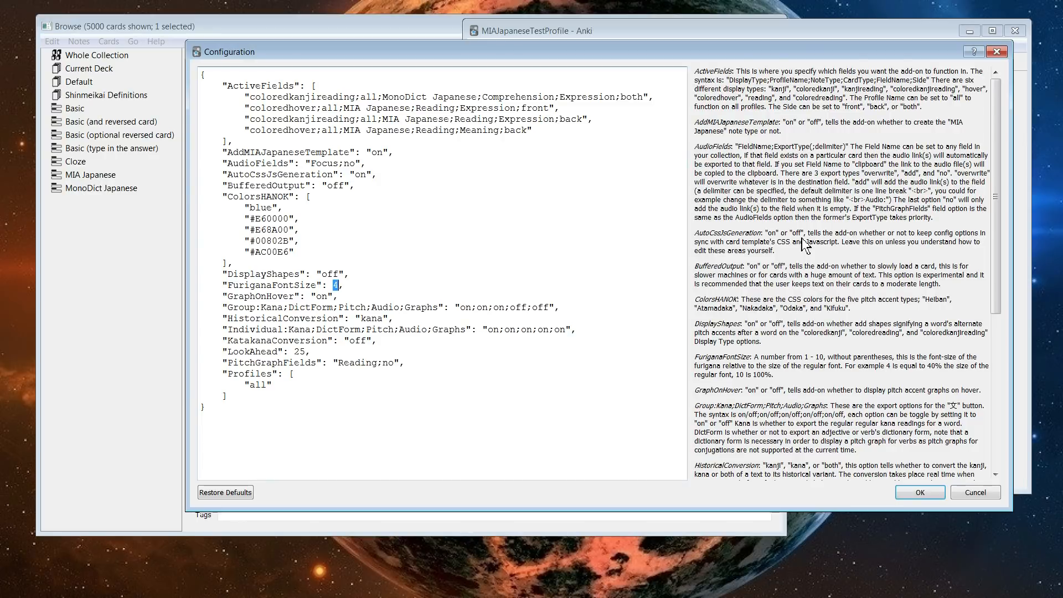
pyautogui.click(338, 284)
pyautogui.click(942, 495)
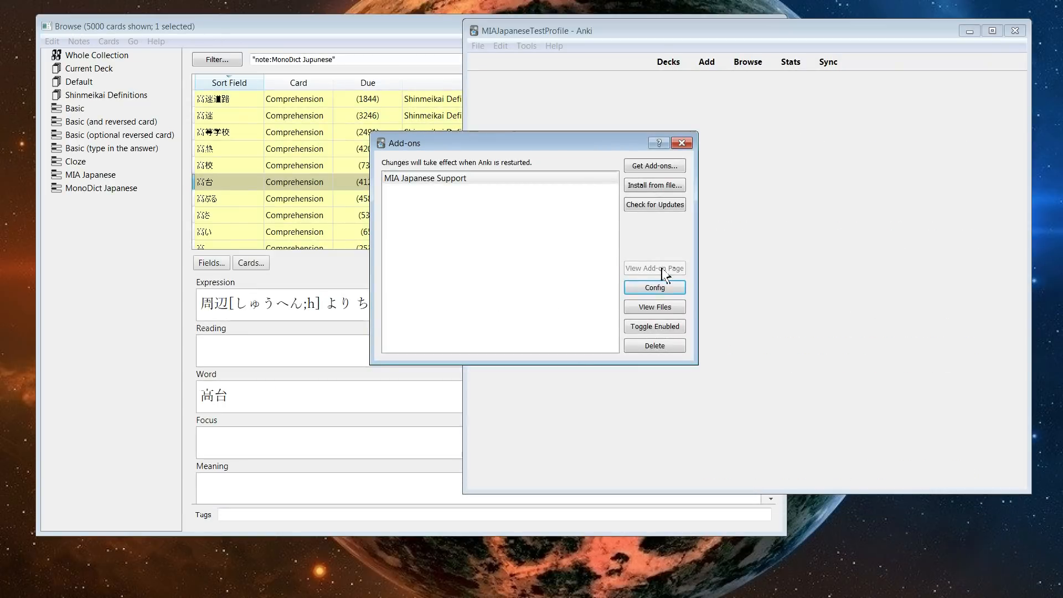
pyautogui.click(682, 143)
# Examine the furigana size in the 高台 card's preview and in the MonoDict Japanese card template previews.
pyautogui.click(332, 310)
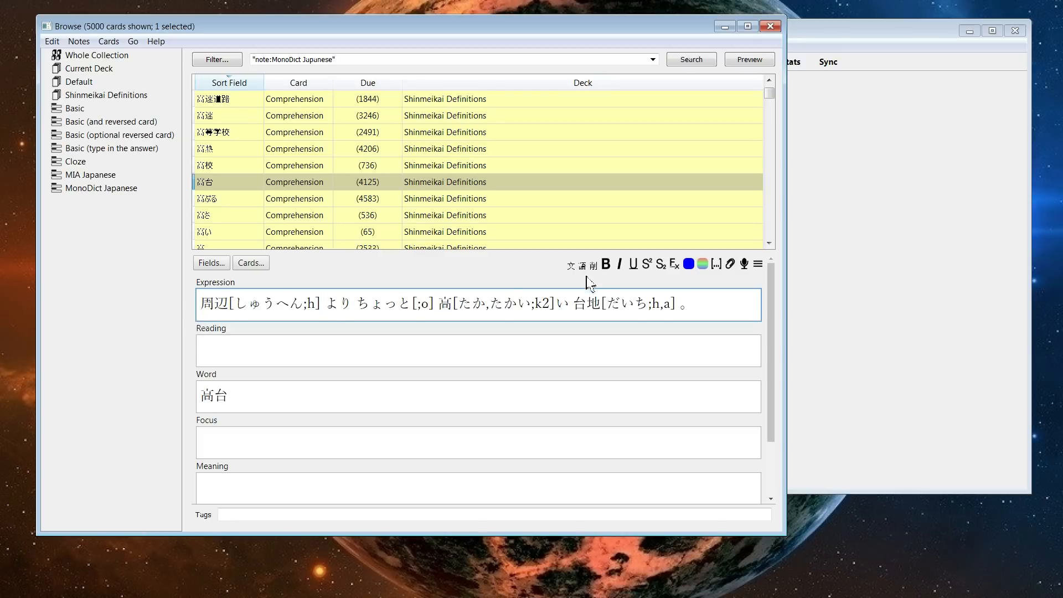
pyautogui.click(742, 62)
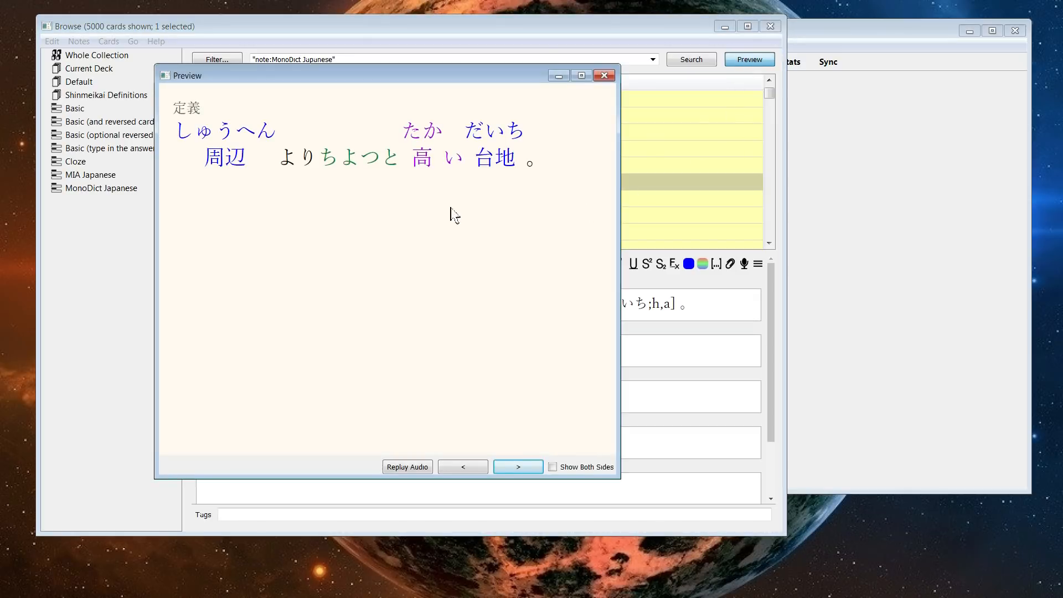
pyautogui.moveTo(189, 141)
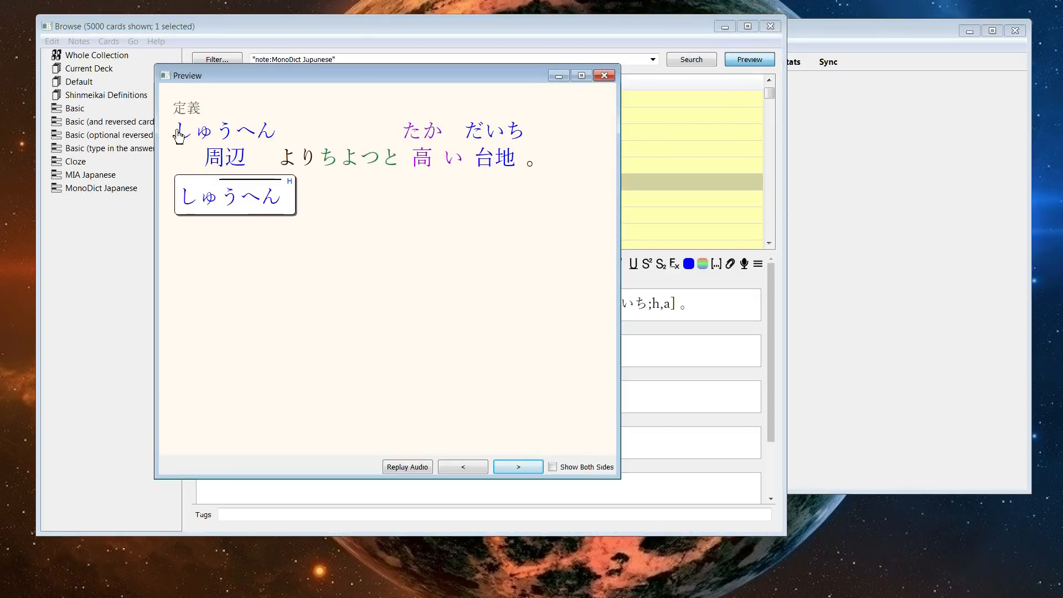
pyautogui.moveTo(419, 138)
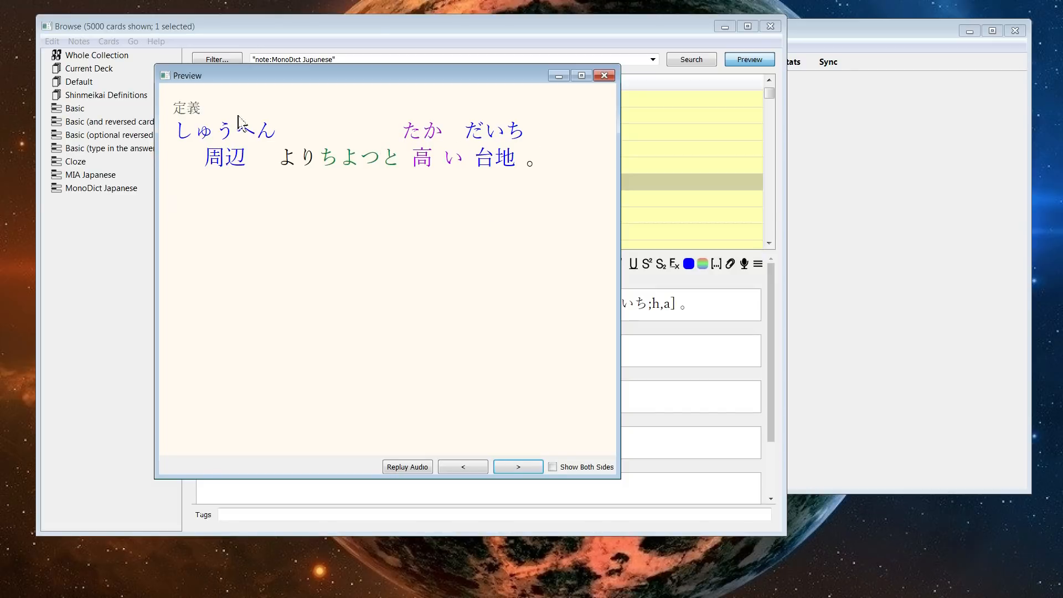
pyautogui.click(604, 76)
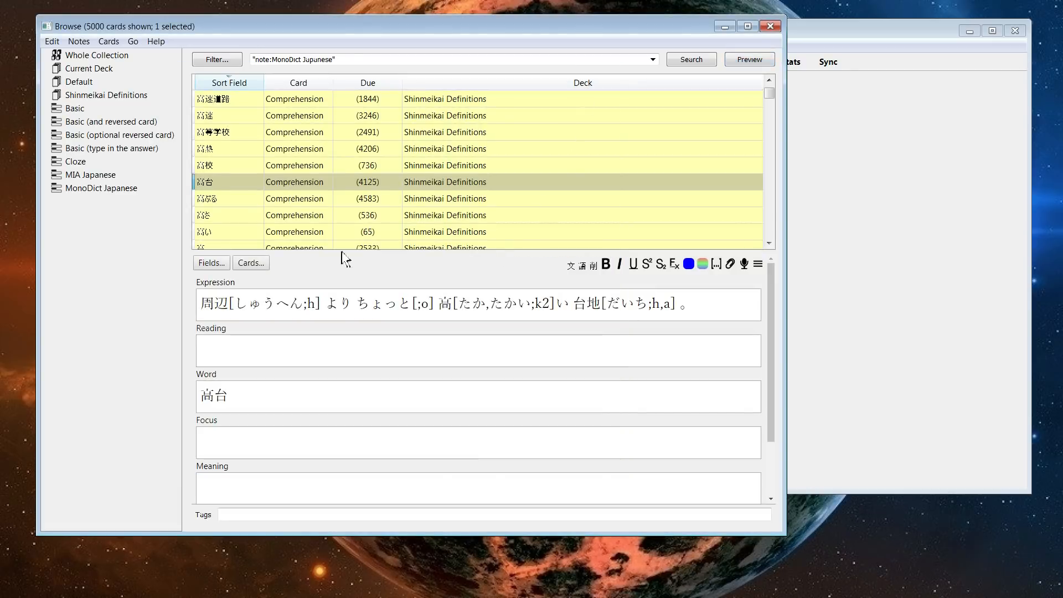
pyautogui.click(263, 265)
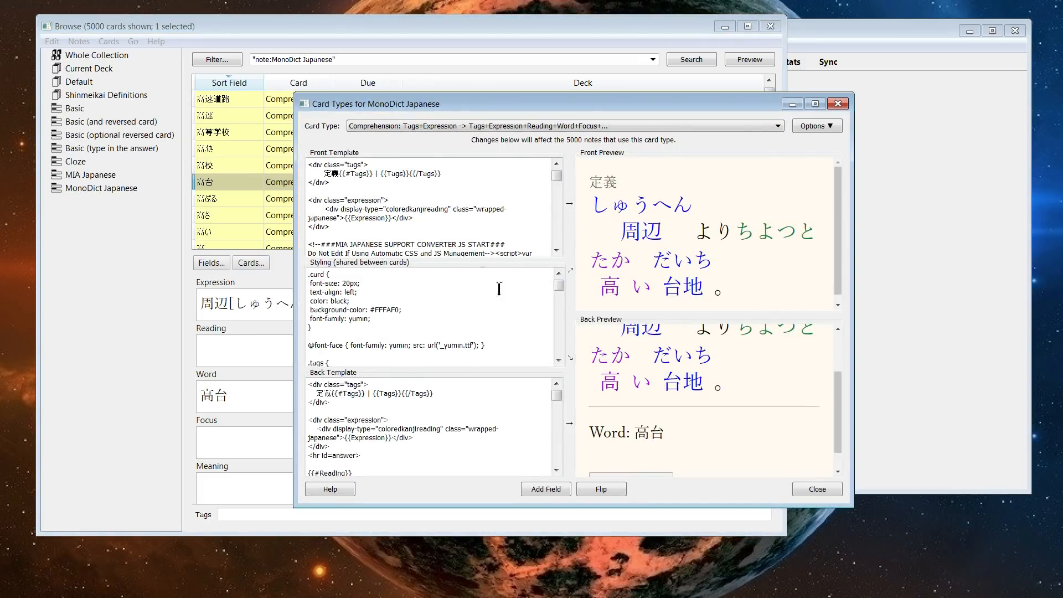
pyautogui.click(838, 104)
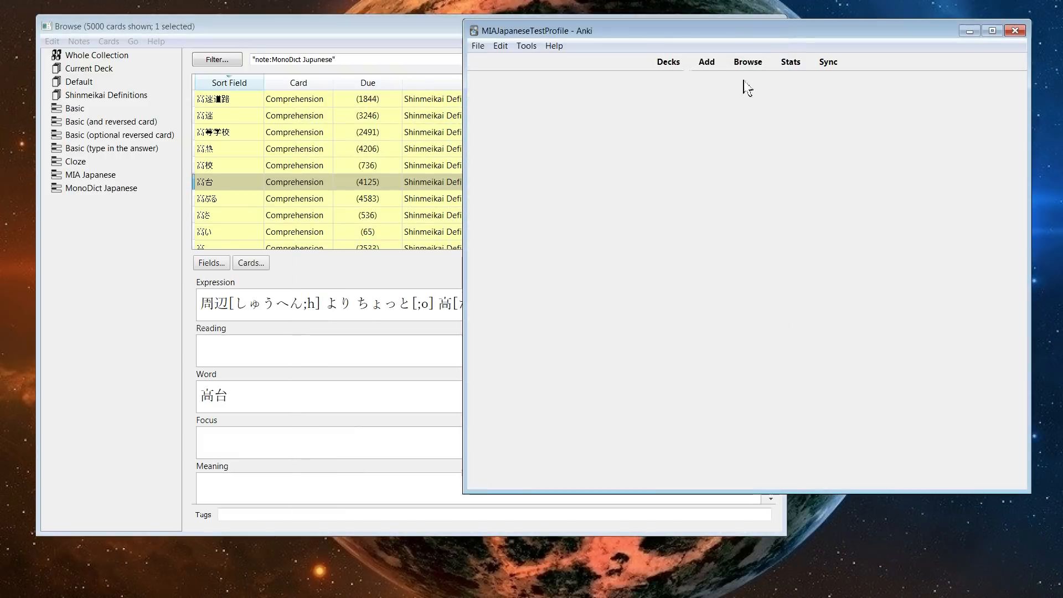
# Set FuriganaFontSize to 4 and HistoricalConversion to "off" in the MIA Japanese Support configuration and save it.
pyautogui.click(526, 46)
pyautogui.click(548, 137)
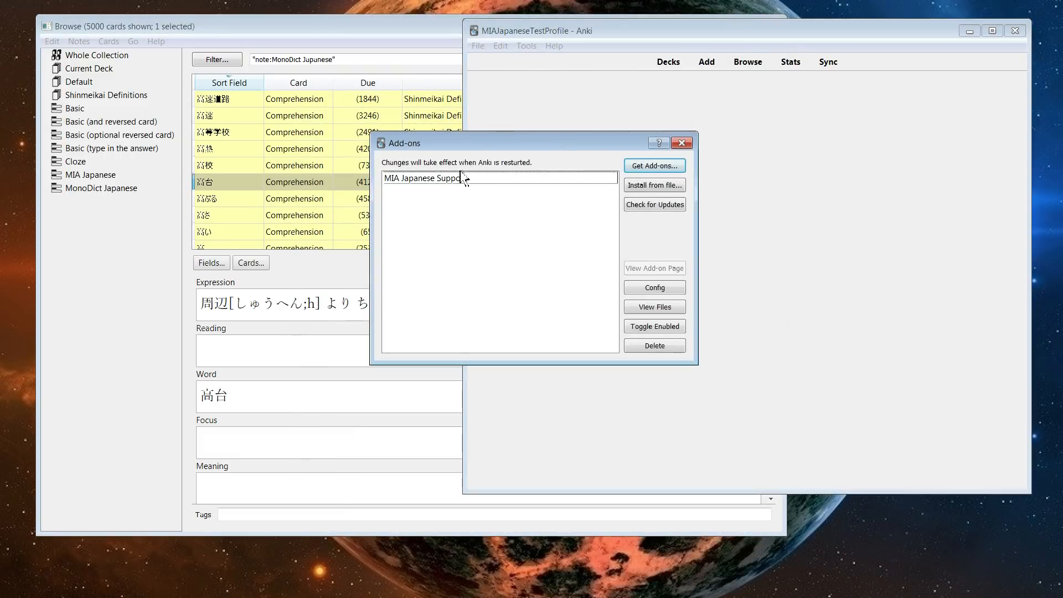
pyautogui.click(663, 295)
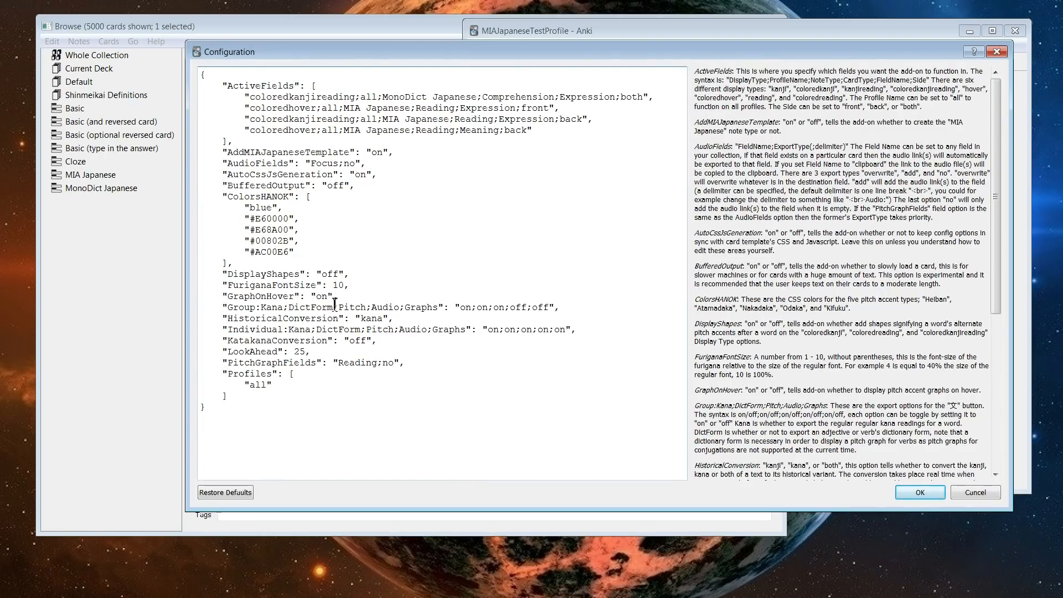
pyautogui.doubleClick(339, 286)
pyautogui.write('4')
pyautogui.moveTo(361, 320); pyautogui.dragTo(383, 321)
pyautogui.write('off')
pyautogui.click(920, 492)
# Review the BufferedOutput option in the MIA Japanese Support configuration, and close the configuration and add-on list without changes.
pyautogui.click(659, 287)
pyautogui.moveTo(324, 187); pyautogui.dragTo(347, 185)
pyautogui.click(340, 184)
pyautogui.click(344, 174)
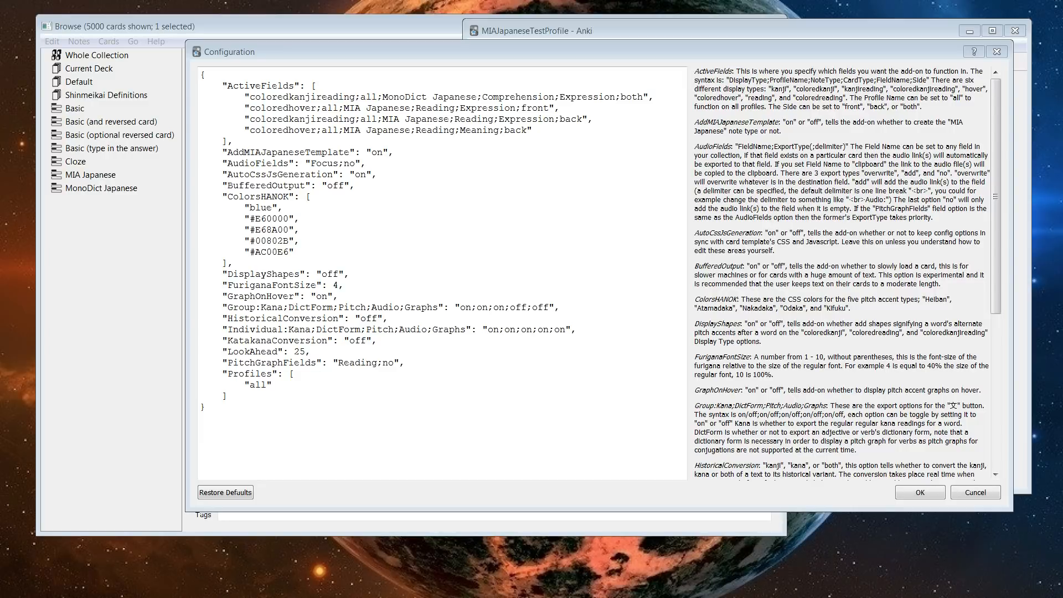
pyautogui.click(996, 51)
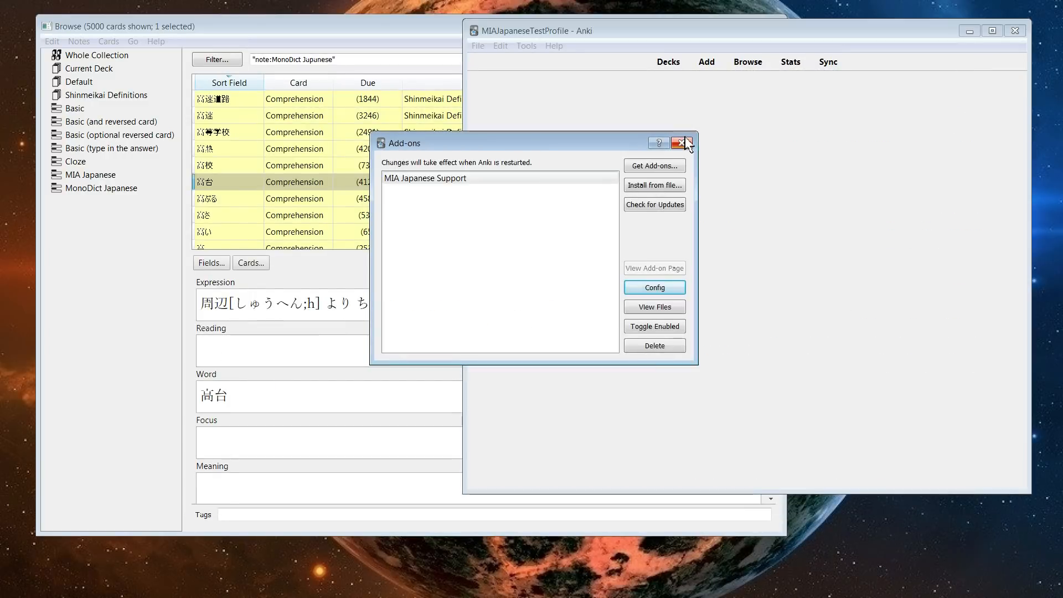
pyautogui.click(689, 144)
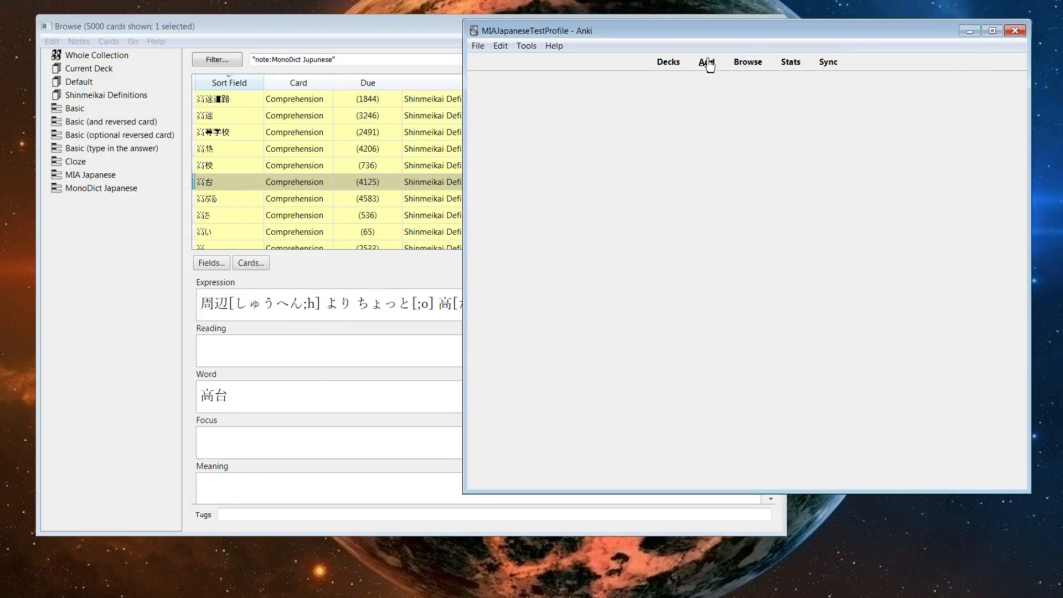
# Replace the 高台 note's Expression sentence with the long Japanese news article text from the clipboard.
pyautogui.click(415, 304)
pyautogui.moveTo(732, 308); pyautogui.dragTo(139, 282)
pyautogui.press('BackSpace')
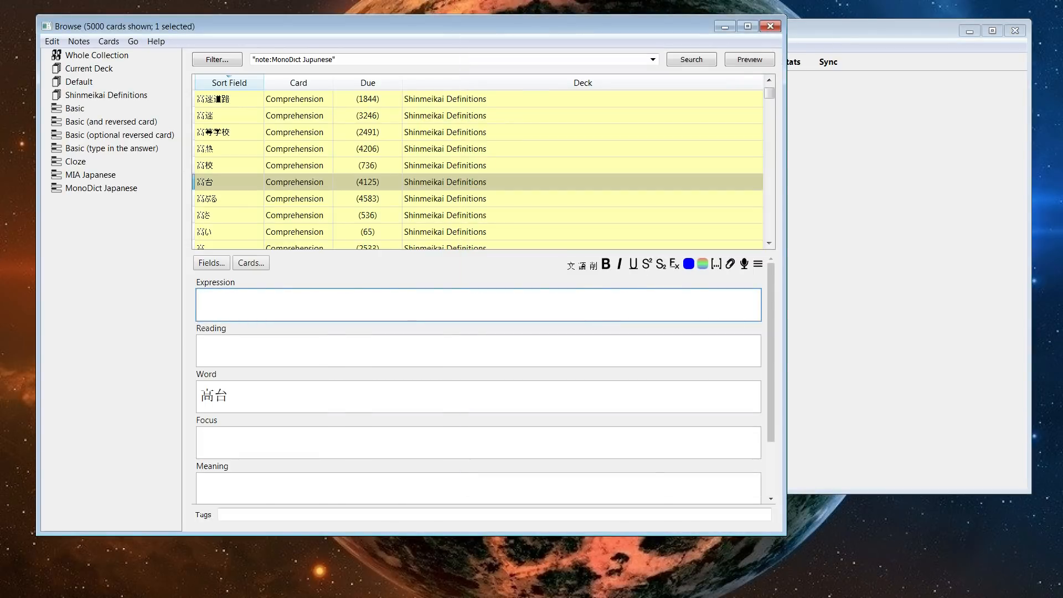
pyautogui.hotkey('alt', 'Tab')
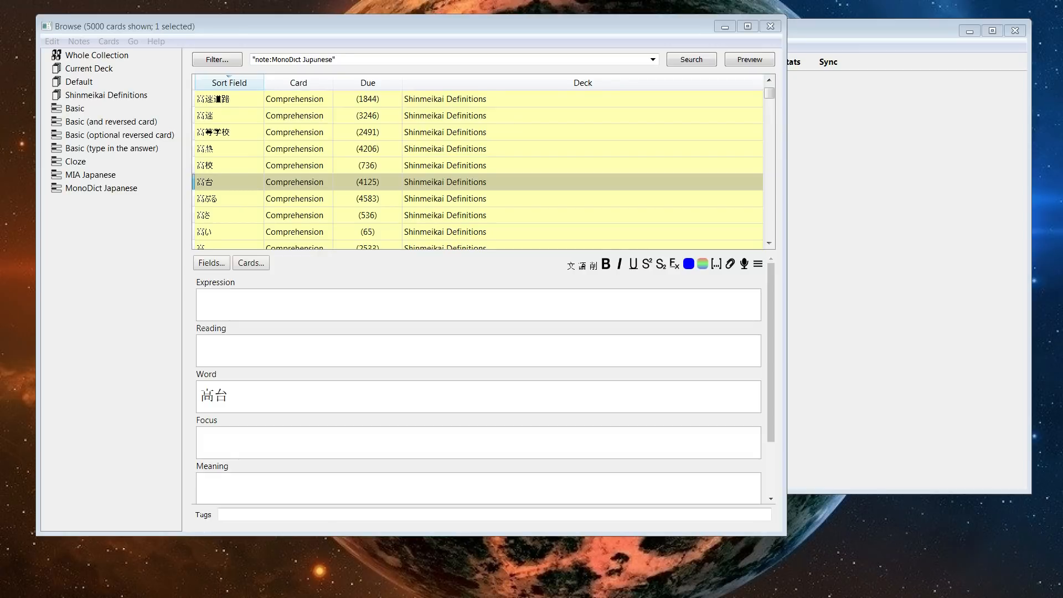
pyautogui.click(446, 296)
pyautogui.hotkey('ctrl', 'v')
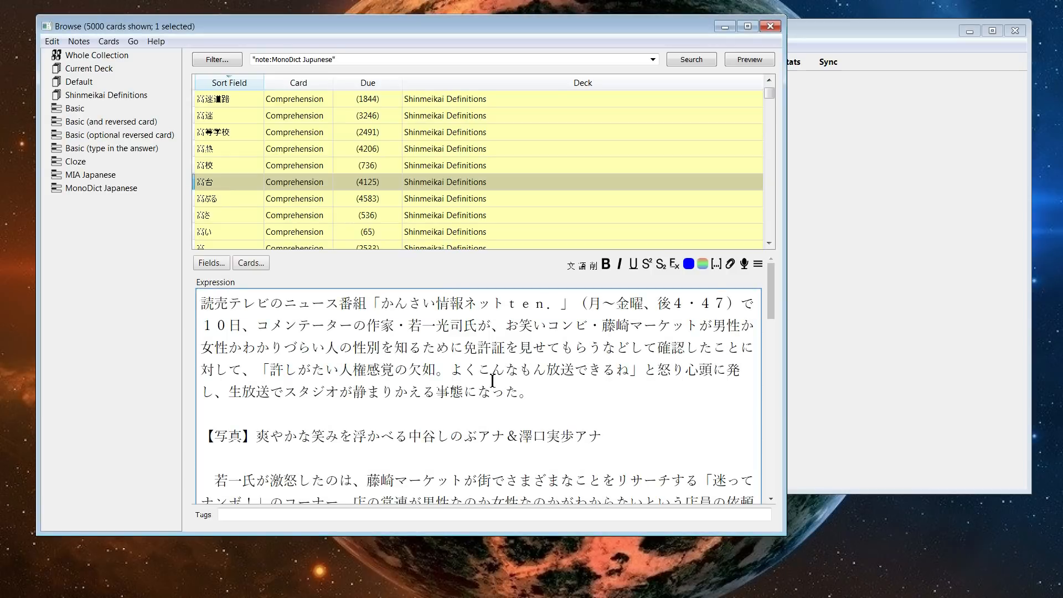
# Generate readings and pitch accents for the whole news article in the Expression field.
pyautogui.scroll(-15, 464, 391)
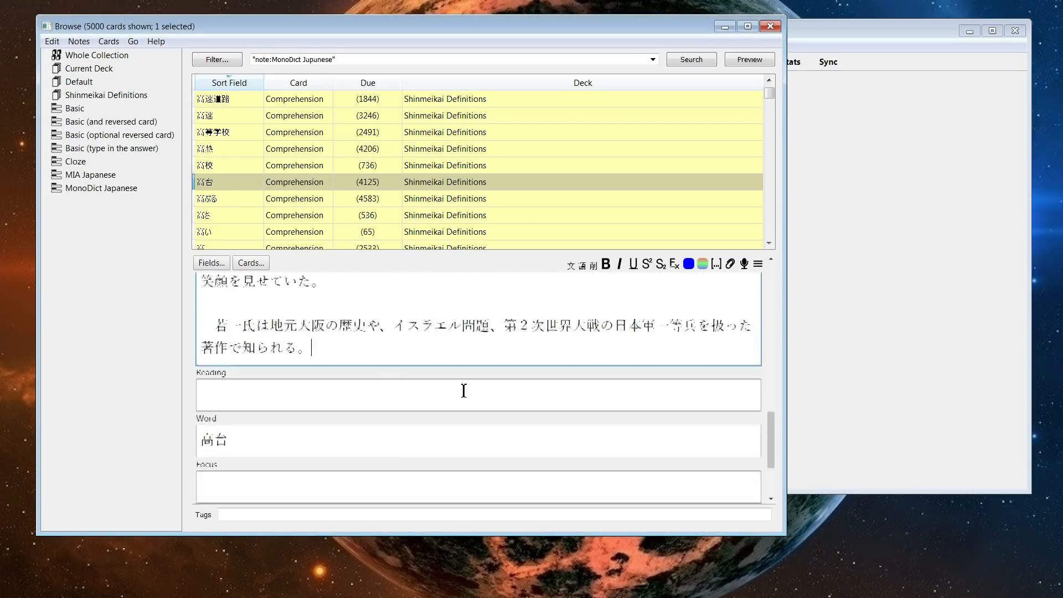
pyautogui.scroll(15, 466, 388)
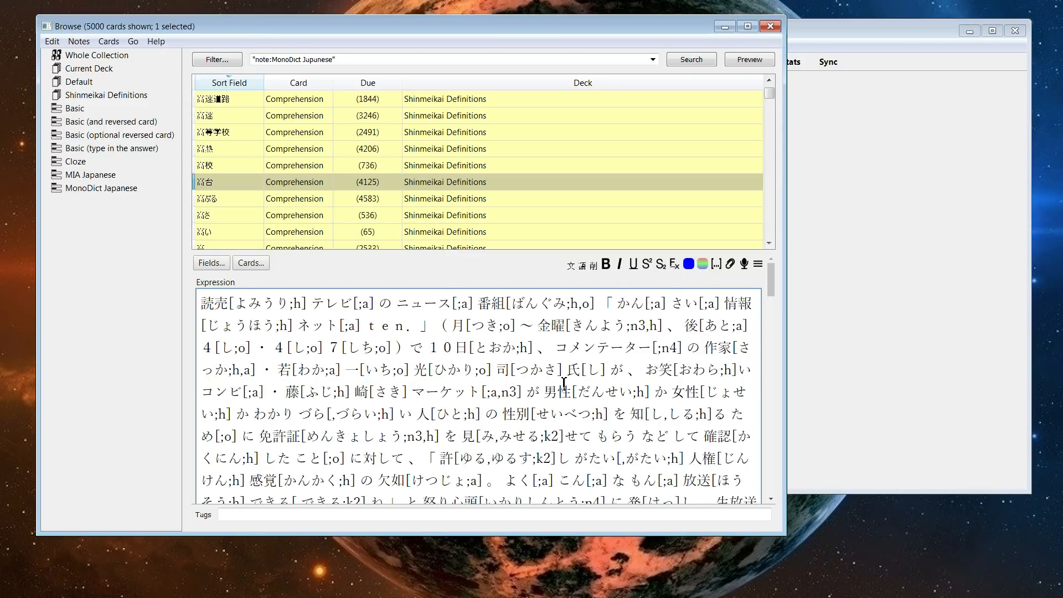
pyautogui.scroll(-3, 576, 390)
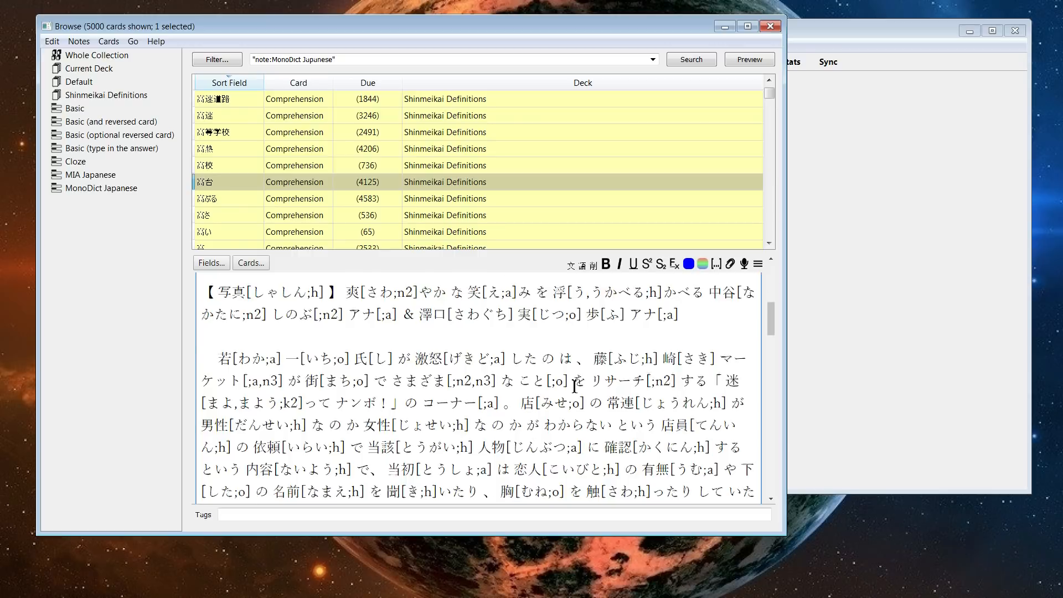
pyautogui.scroll(2, 576, 390)
# Preview the 高台 card with the annotated article to check how it loads, and close the preview.
pyautogui.click(754, 61)
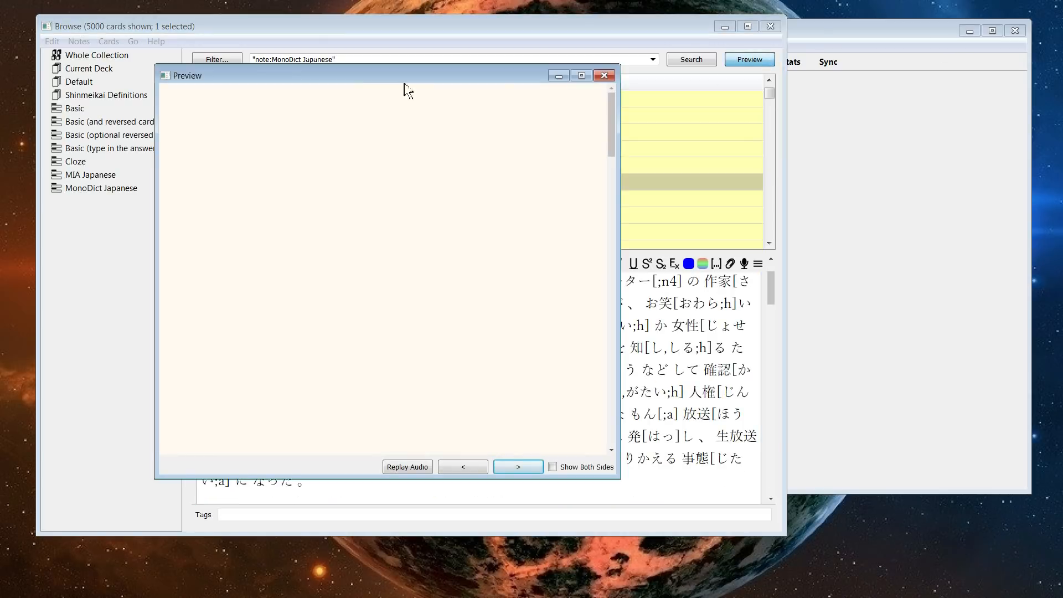
pyautogui.moveTo(475, 77); pyautogui.dragTo(768, 28)
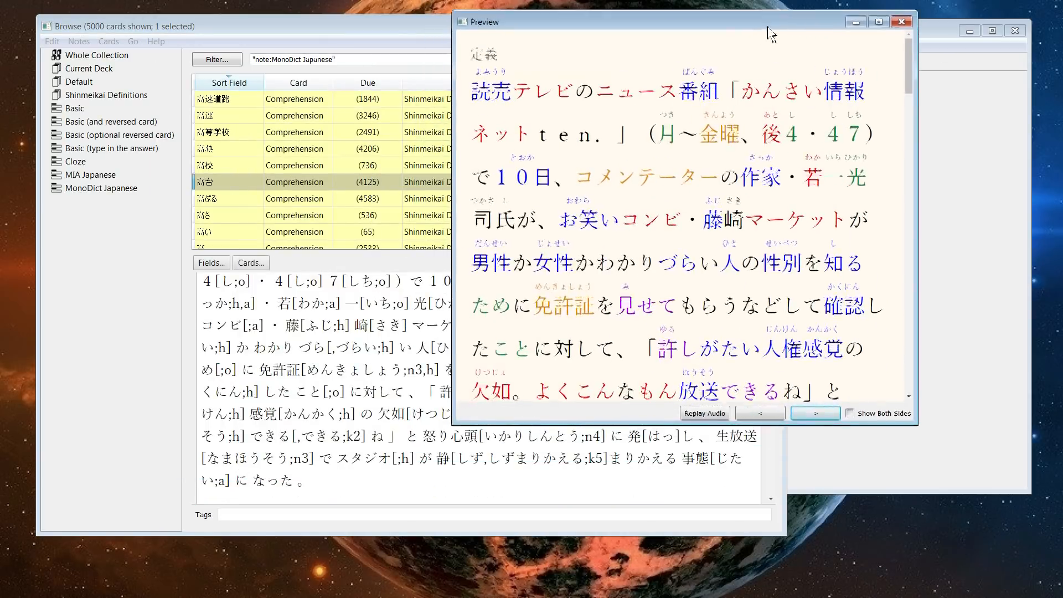
pyautogui.moveTo(905, 95); pyautogui.dragTo(904, 61)
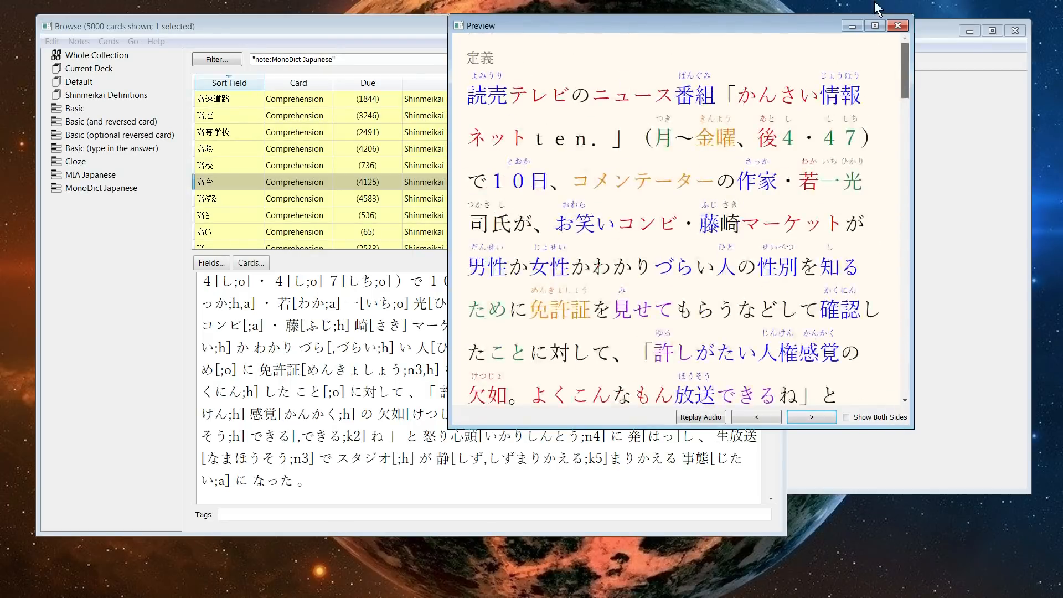
pyautogui.click(897, 26)
# Copy the entire annotated article in the Expression field and paste it four times after its end, each on a new line.
pyautogui.click(541, 396)
pyautogui.hotkey('ctrl', 'a')
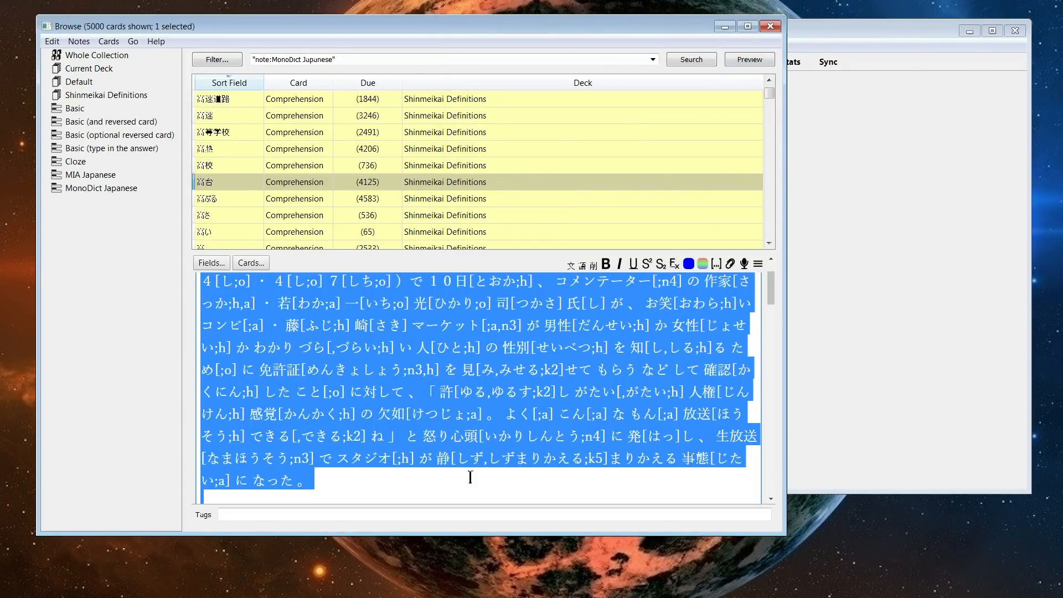
pyautogui.scroll(4, 467, 474)
pyautogui.scroll(-7, 490, 491)
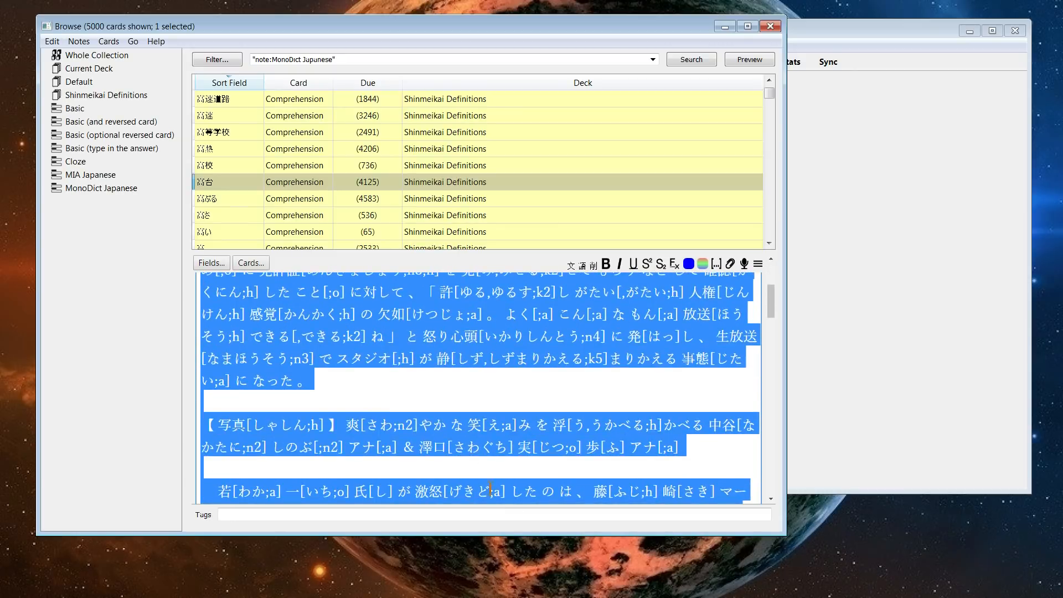
pyautogui.scroll(-5, 437, 425)
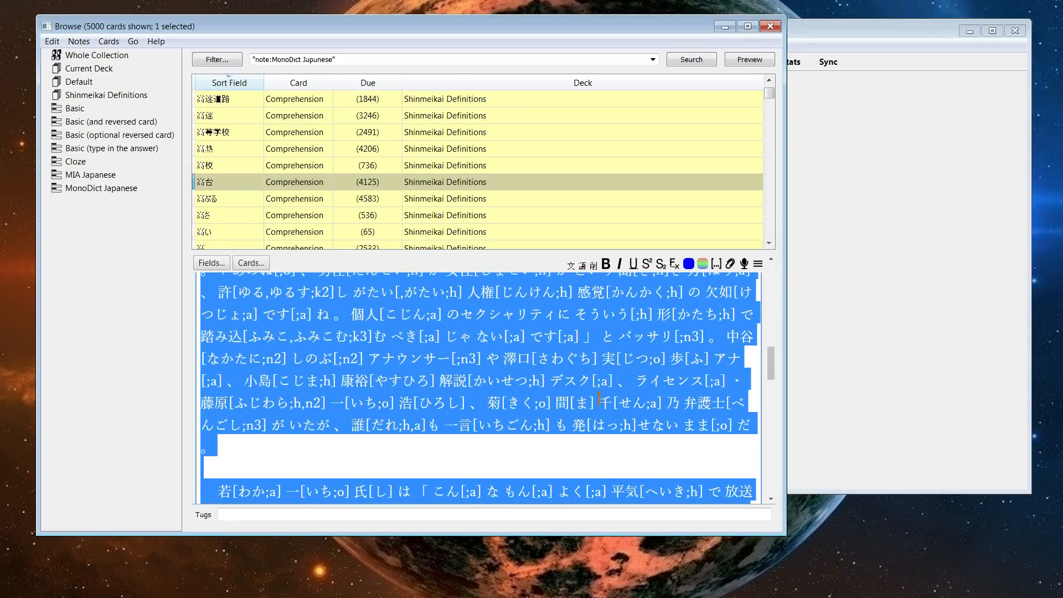
pyautogui.click(528, 413)
pyautogui.scroll(-7, 515, 411)
pyautogui.click(435, 426)
pyautogui.click(523, 439)
pyautogui.press('Return')
pyautogui.hotkey('ctrl', 'v')
pyautogui.press('Return')
pyautogui.hotkey('ctrl', 'v')
pyautogui.press('Return')
pyautogui.hotkey('ctrl', 'v')
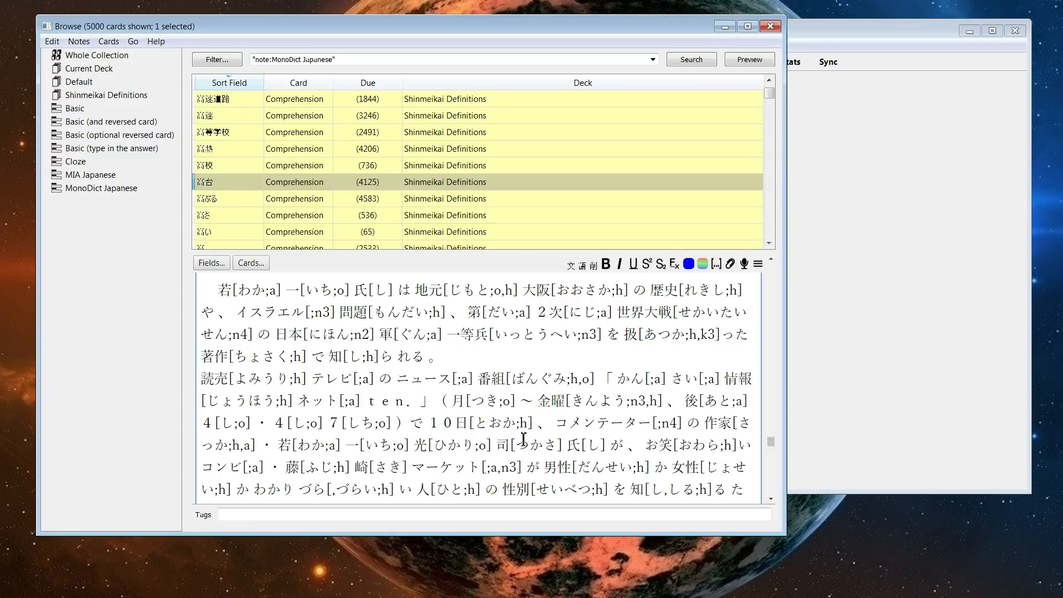
pyautogui.press('Return')
pyautogui.hotkey('ctrl', 'v')
pyautogui.scroll(3, 487, 357)
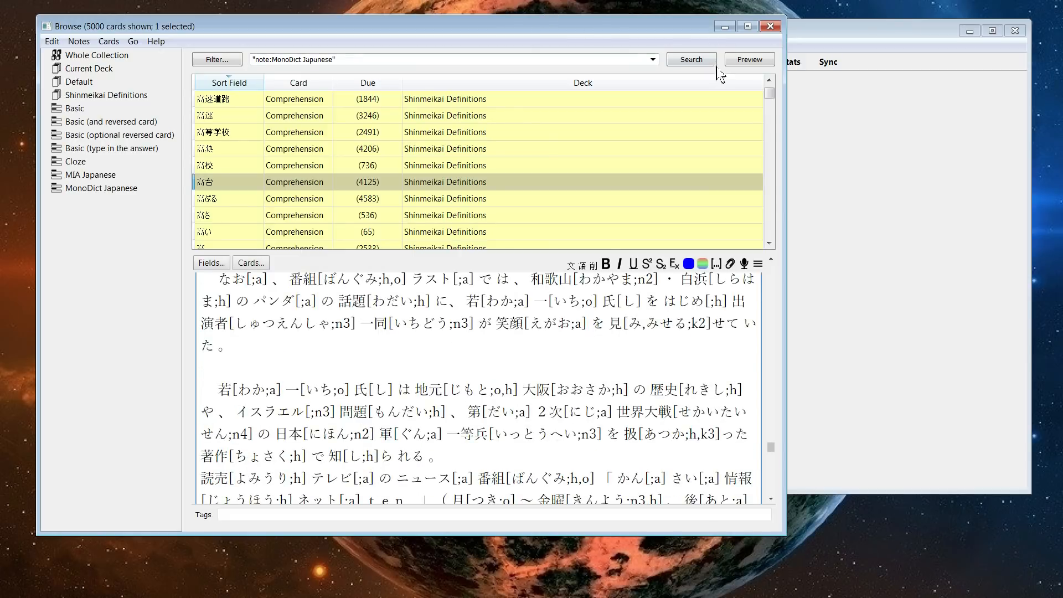
# Preview the lengthened 高台 card, check its loading and the pitch accent popups throughout the text, and close the preview.
pyautogui.click(747, 61)
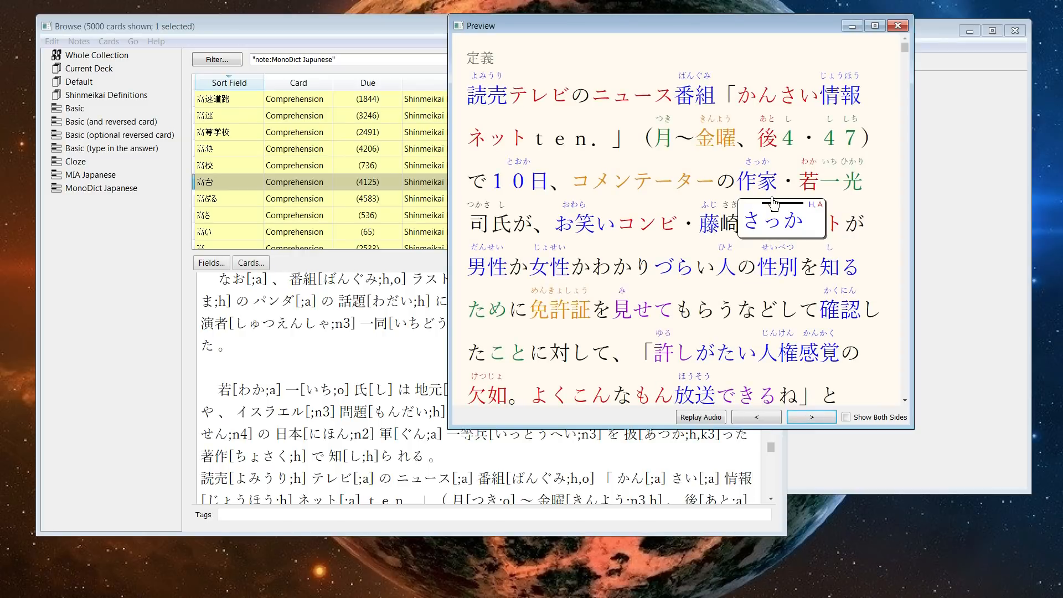
pyautogui.scroll(-10, 775, 210)
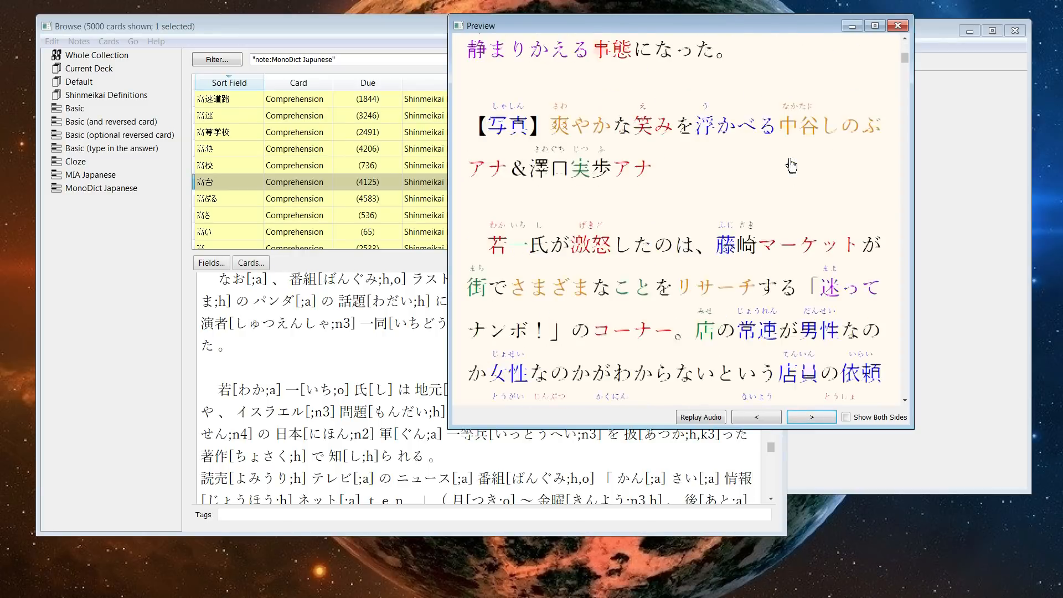
pyautogui.moveTo(905, 71); pyautogui.dragTo(889, 53)
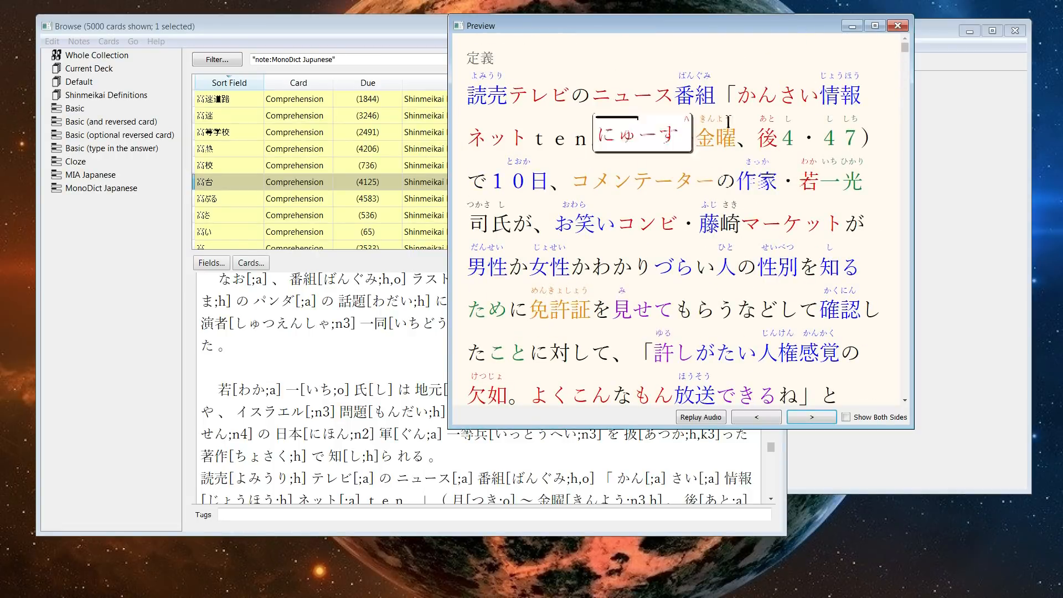
pyautogui.moveTo(856, 112)
pyautogui.scroll(-6, 609, 183)
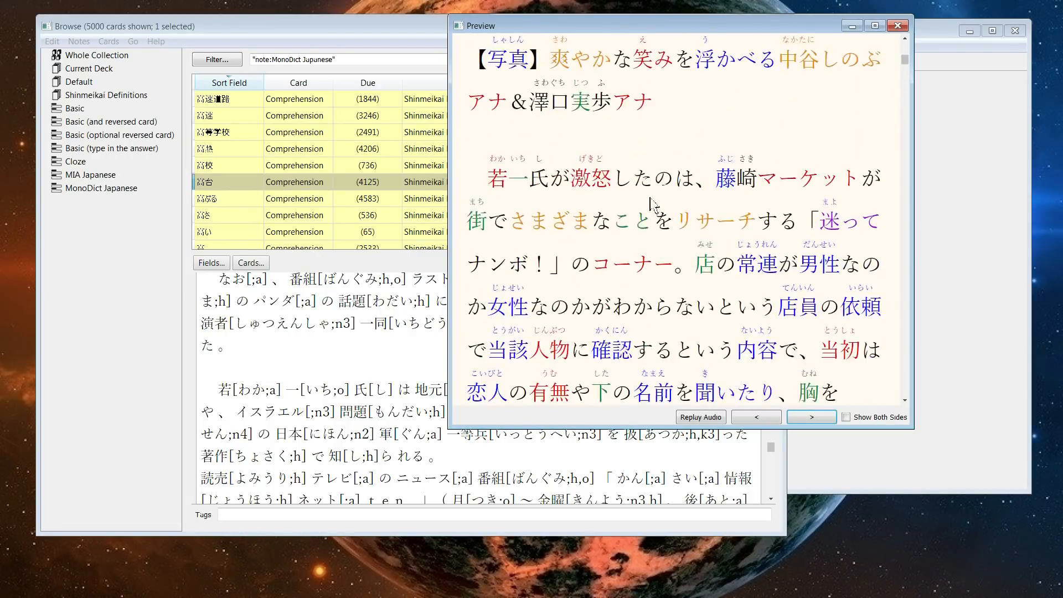
pyautogui.click(898, 26)
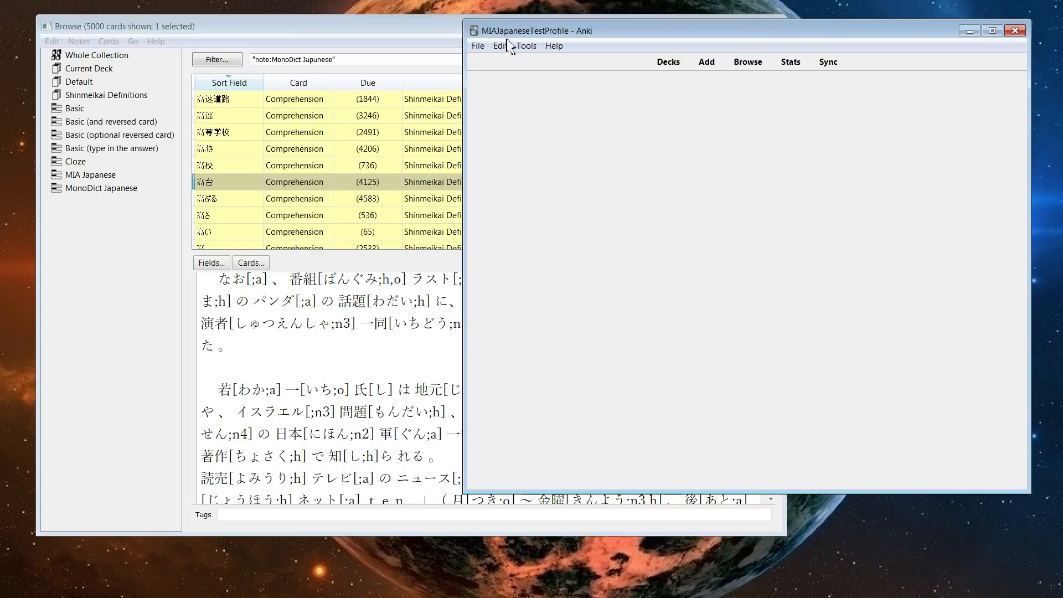
# Set BufferedOutput to "on" in the MIA Japanese Support configuration, save it and close the add-on list.
pyautogui.click(527, 46)
pyautogui.click(562, 138)
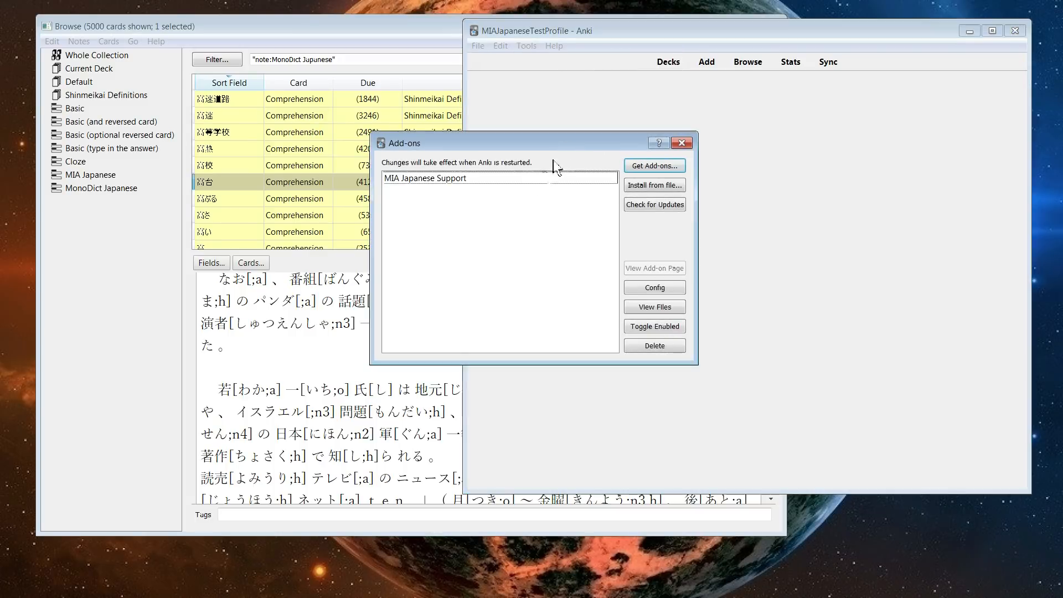
pyautogui.click(440, 178)
pyautogui.click(669, 289)
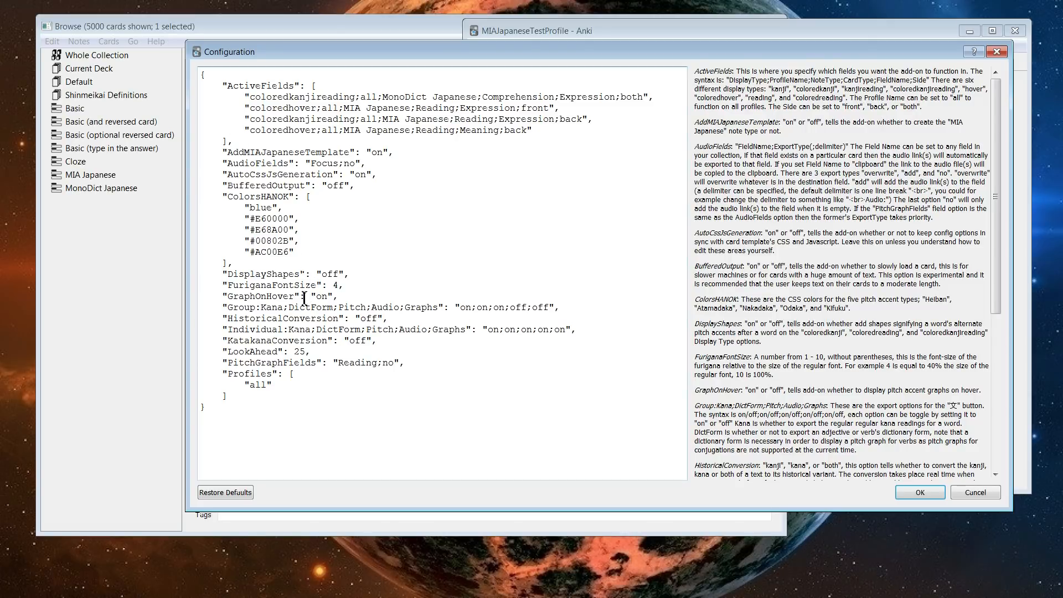
pyautogui.moveTo(328, 186); pyautogui.dragTo(345, 186)
pyautogui.write('on')
pyautogui.click(928, 498)
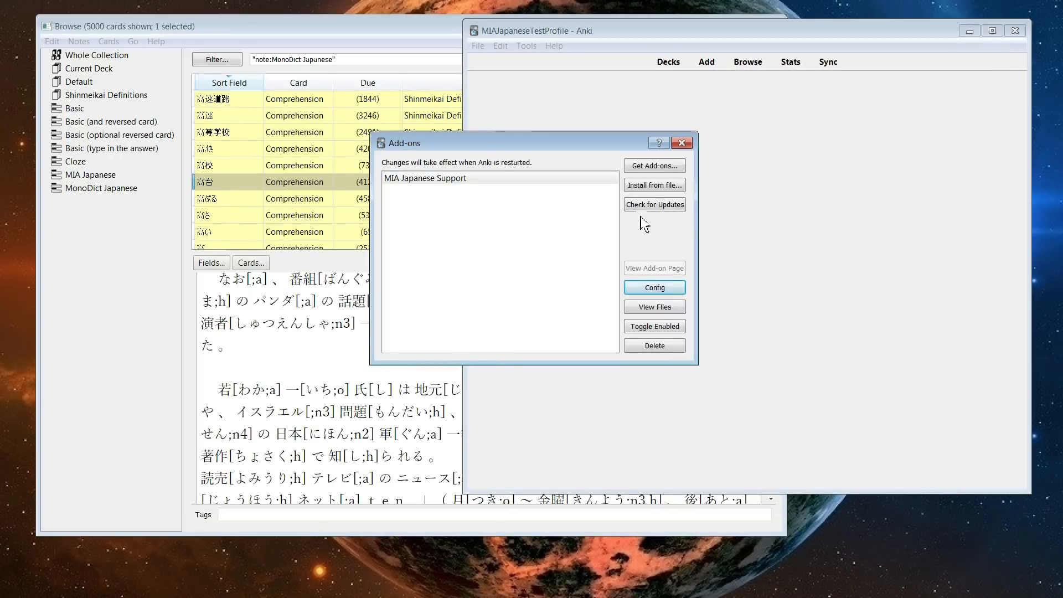
pyautogui.click(683, 146)
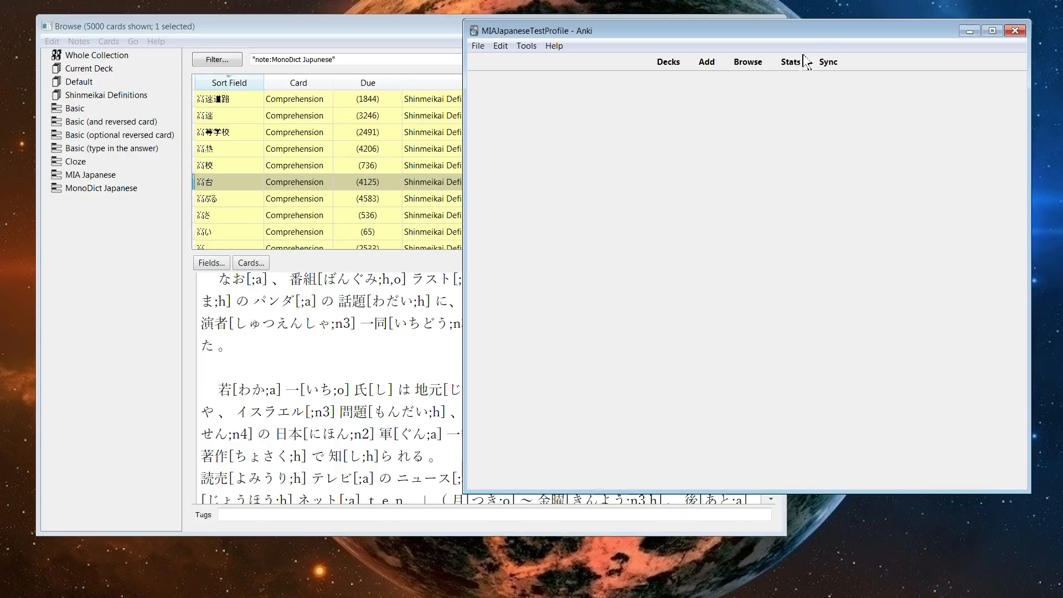
# Preview the lengthened 高台 card and examine how the text and its line breaks render while it loads with buffered output.
pyautogui.click(317, 363)
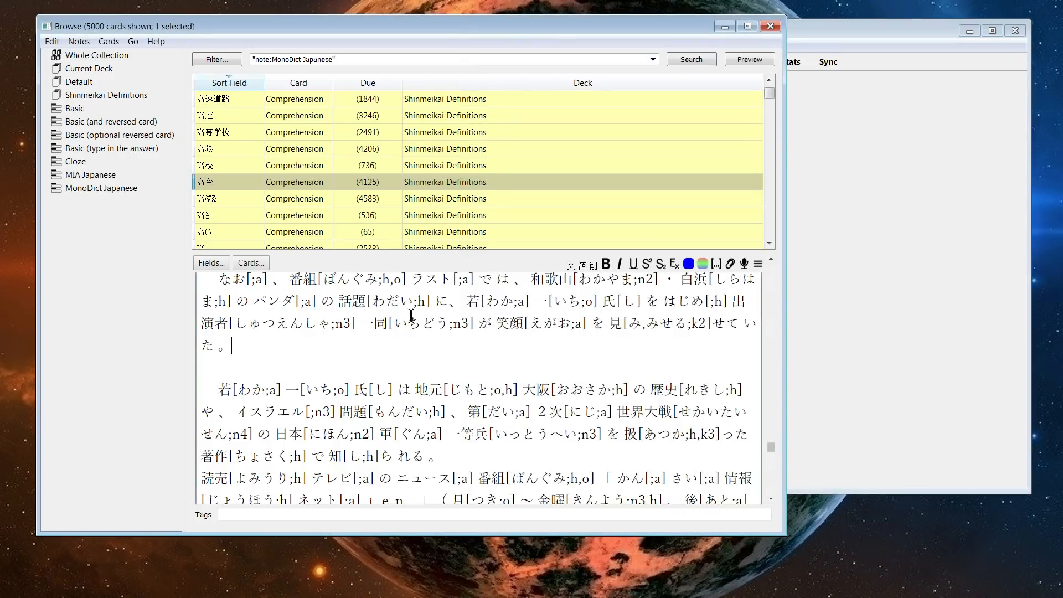
pyautogui.click(764, 62)
pyautogui.scroll(-6, 830, 277)
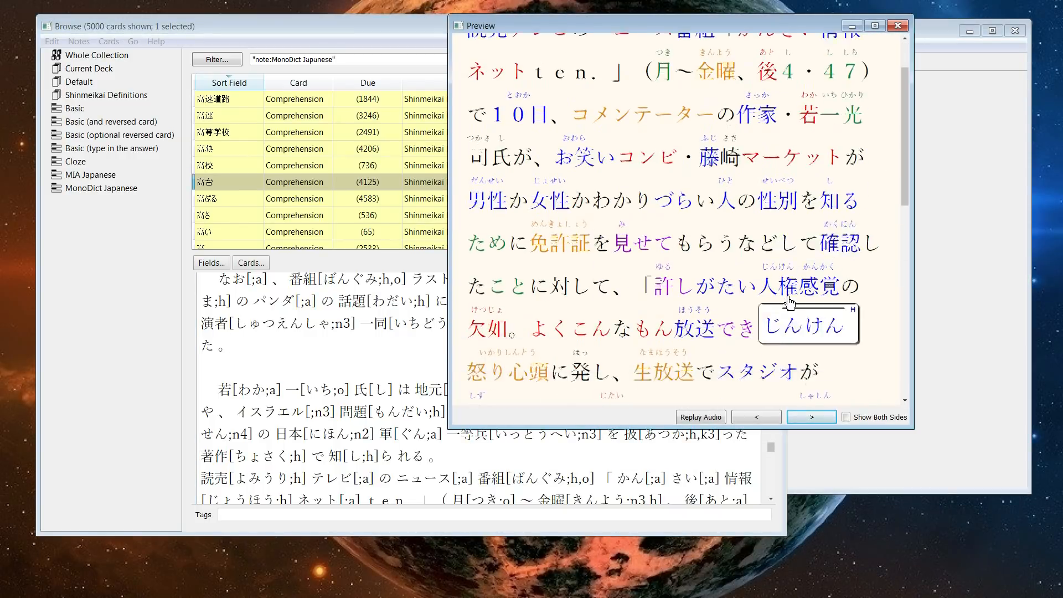
pyautogui.scroll(-1, 803, 233)
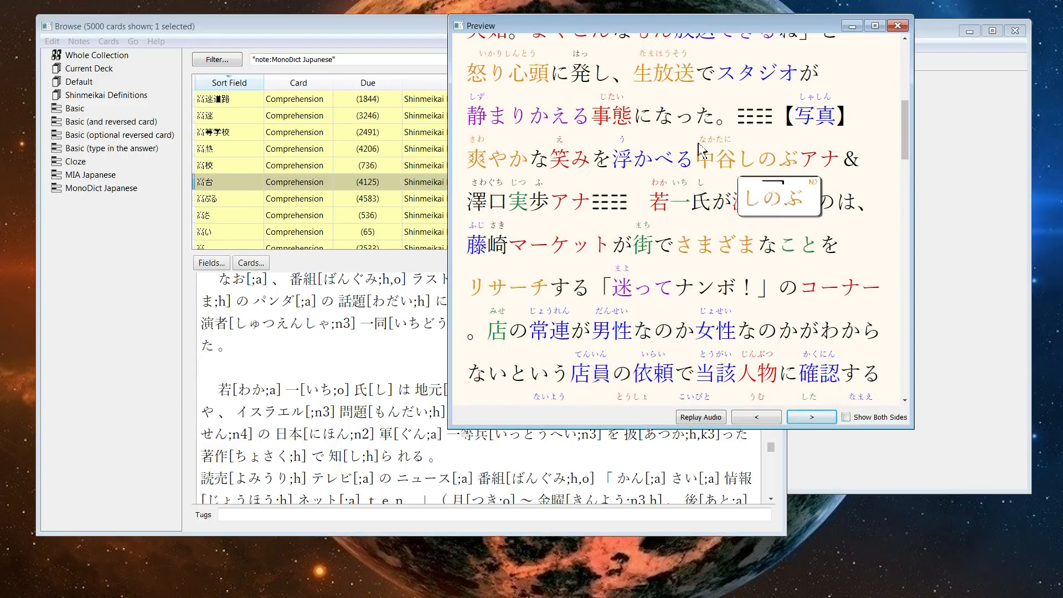
pyautogui.moveTo(739, 116)
pyautogui.mouseDown()
pyautogui.moveTo(773, 112)
pyautogui.moveTo(741, 116)
pyautogui.mouseUp()
pyautogui.click(772, 122)
pyautogui.click(811, 156)
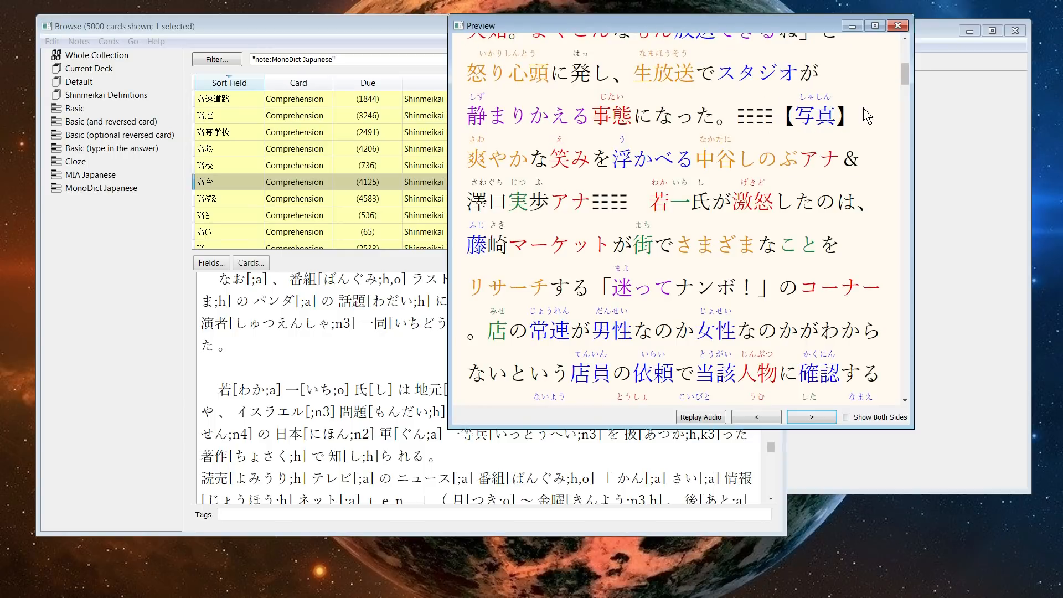
pyautogui.scroll(-1, 867, 117)
pyautogui.scroll(-10, 867, 116)
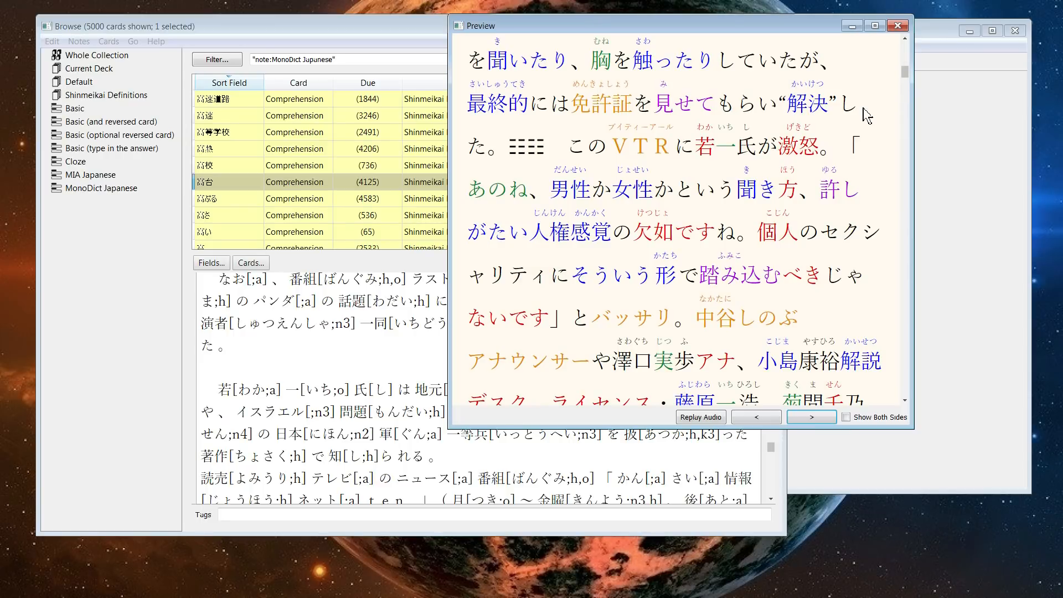
pyautogui.scroll(10, 866, 116)
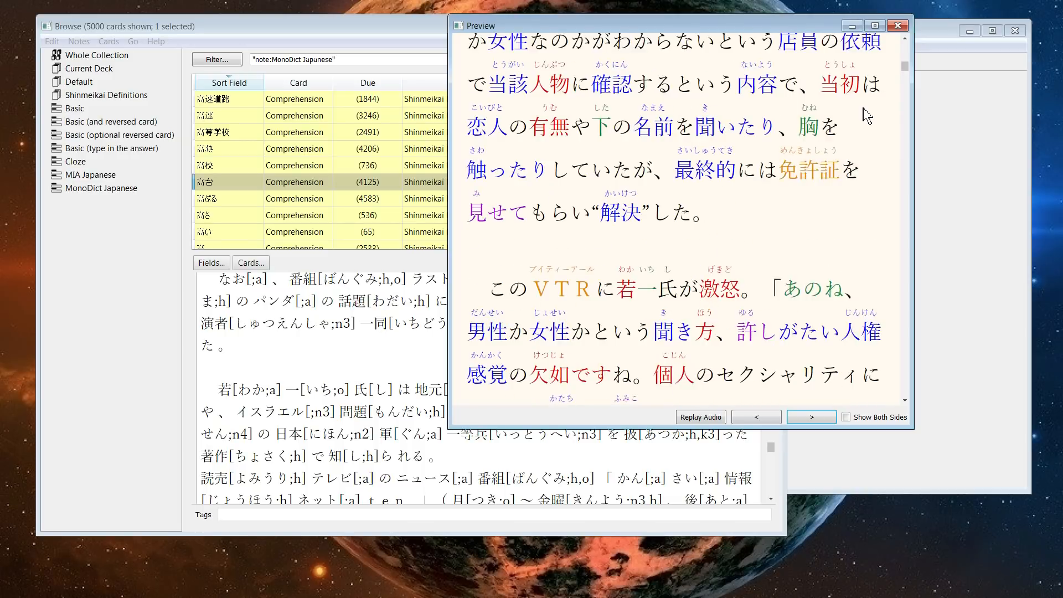
pyautogui.scroll(3, 867, 116)
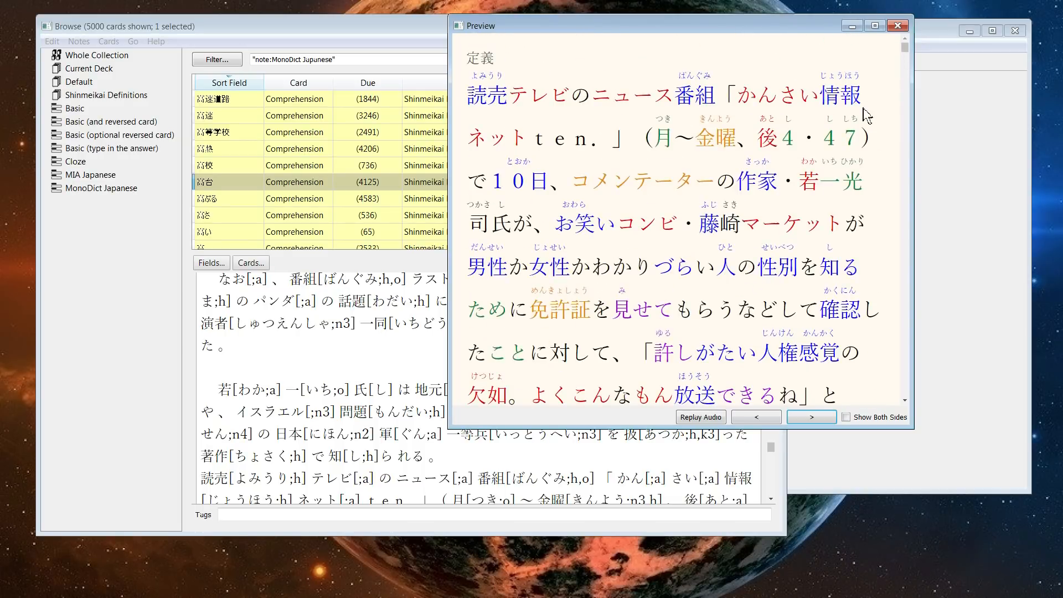
# Read through the buffered 高台 card preview, checking line breaks, colors and pitch accent popups, and close the preview and the card browser.
pyautogui.scroll(-10, 866, 116)
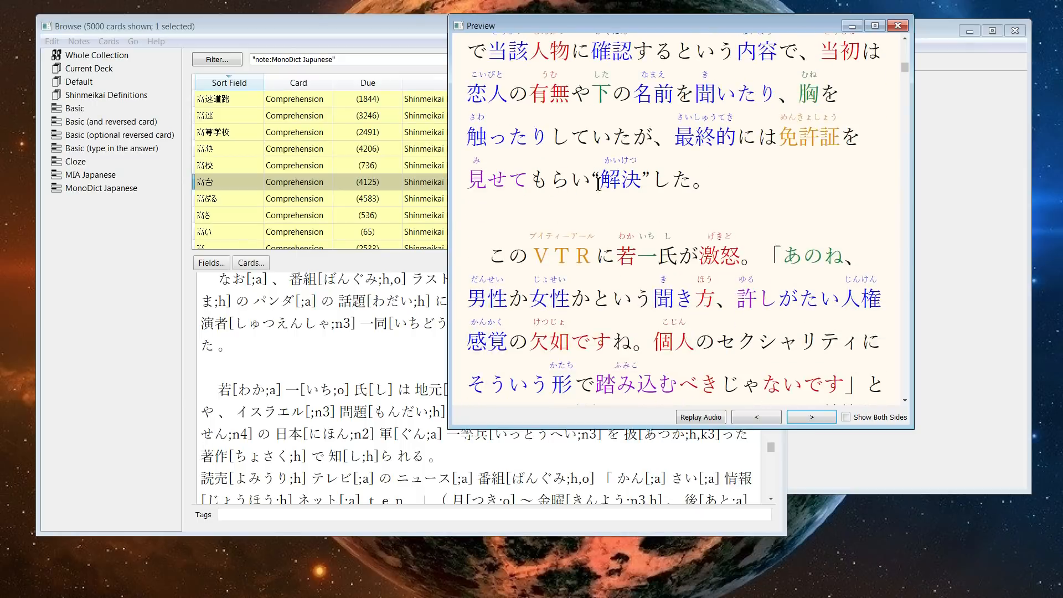
pyautogui.scroll(-4, 769, 161)
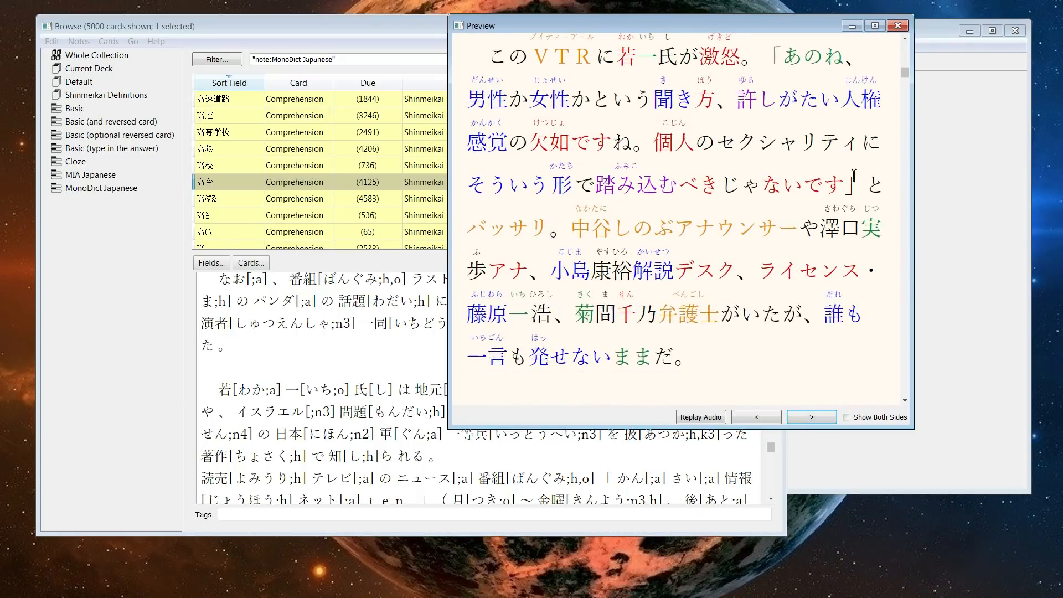
pyautogui.moveTo(773, 153)
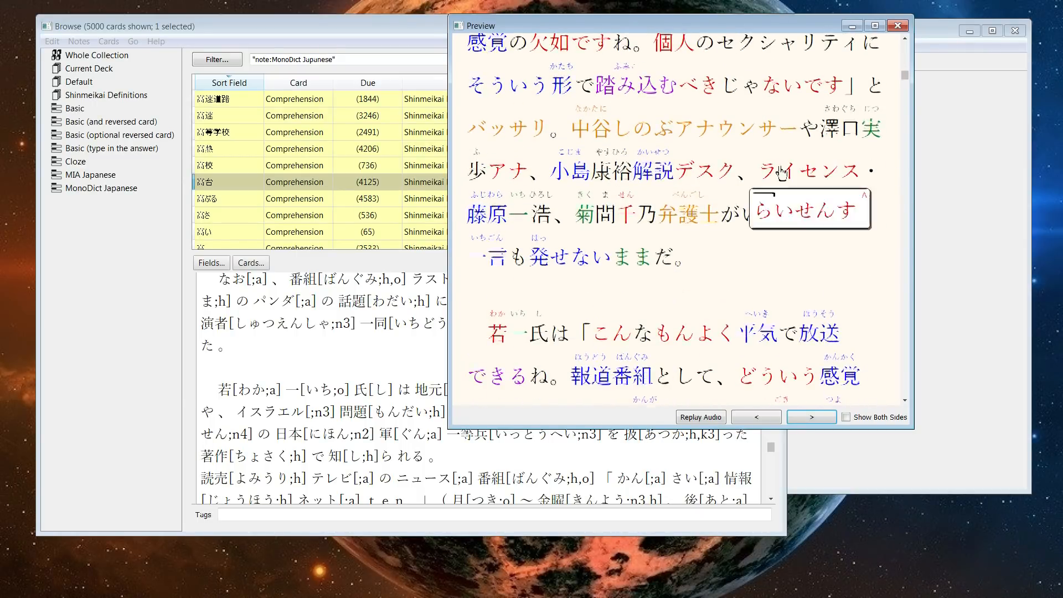
pyautogui.scroll(-3, 817, 161)
pyautogui.moveTo(906, 88); pyautogui.dragTo(894, 26)
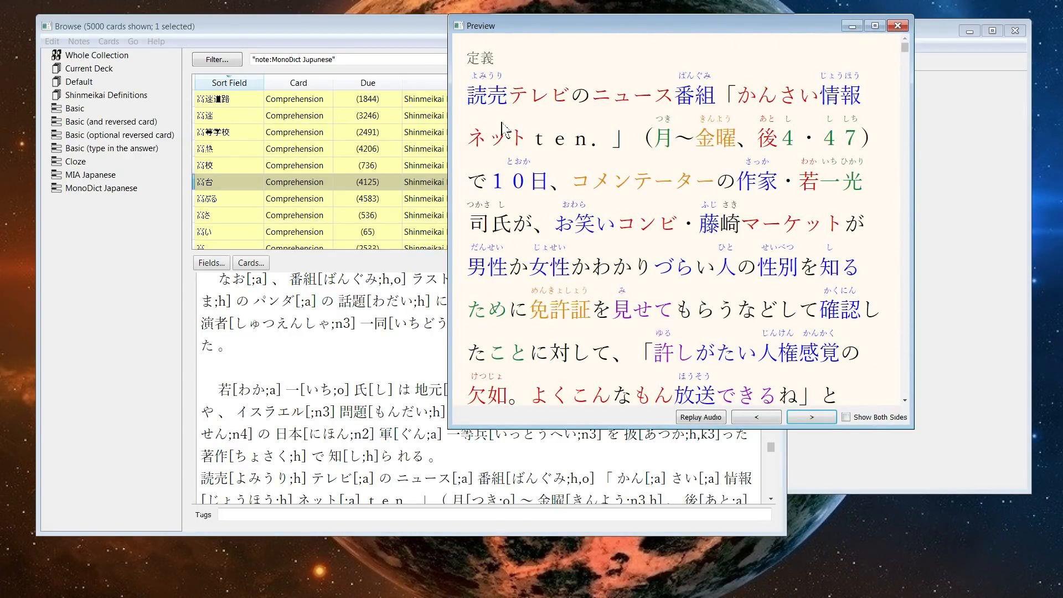
pyautogui.scroll(-15, 852, 122)
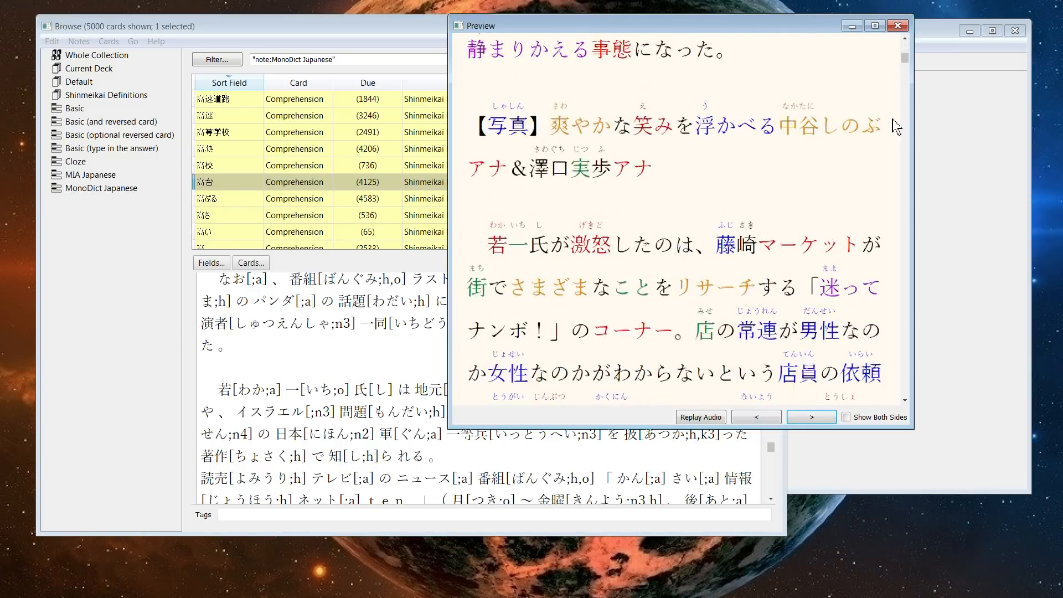
pyautogui.scroll(-10, 897, 126)
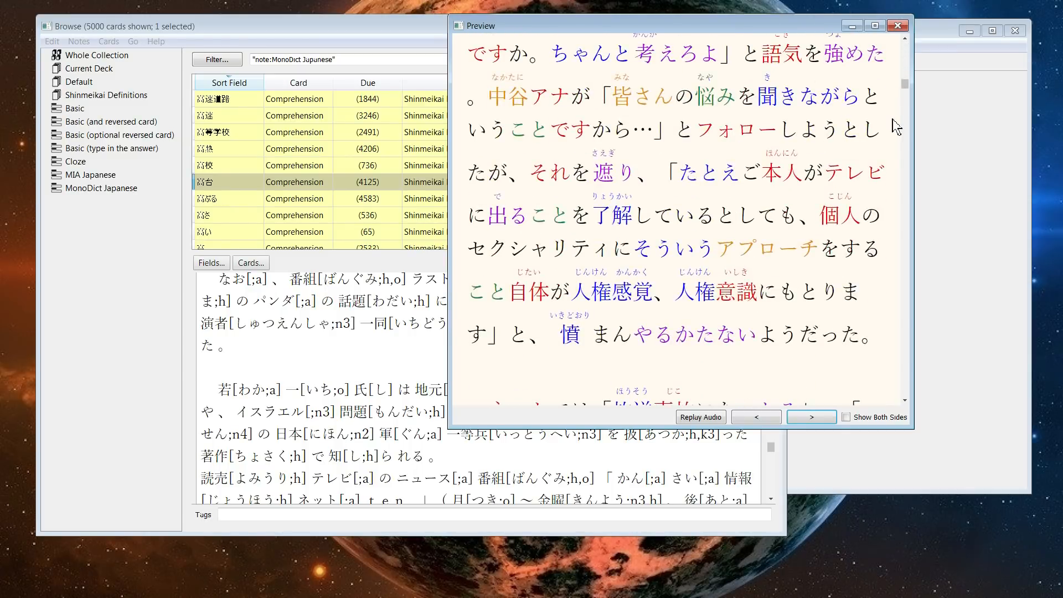
pyautogui.scroll(-8, 897, 126)
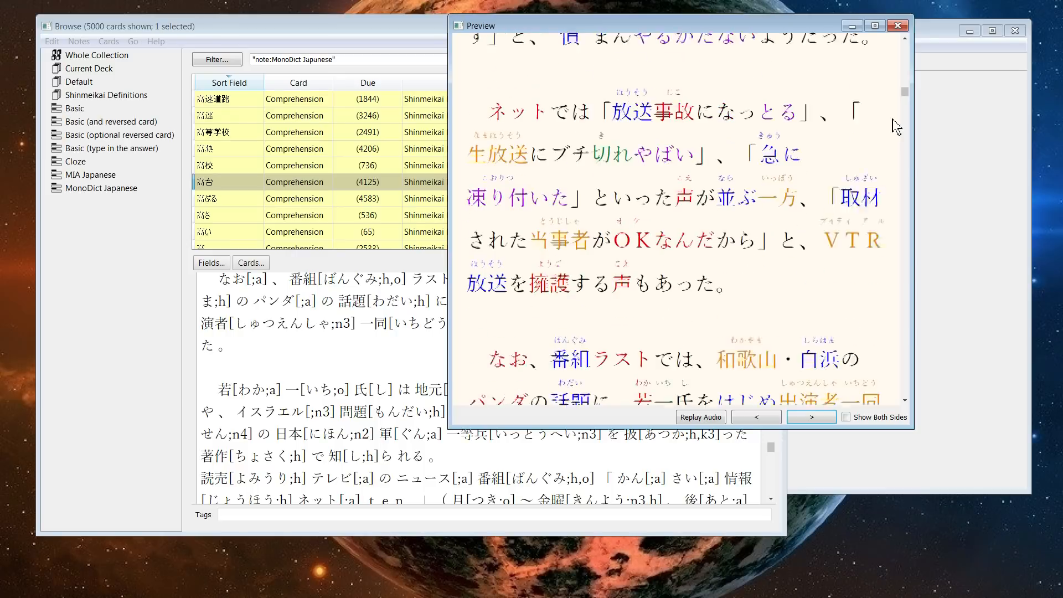
pyautogui.moveTo(905, 98); pyautogui.dragTo(904, 50)
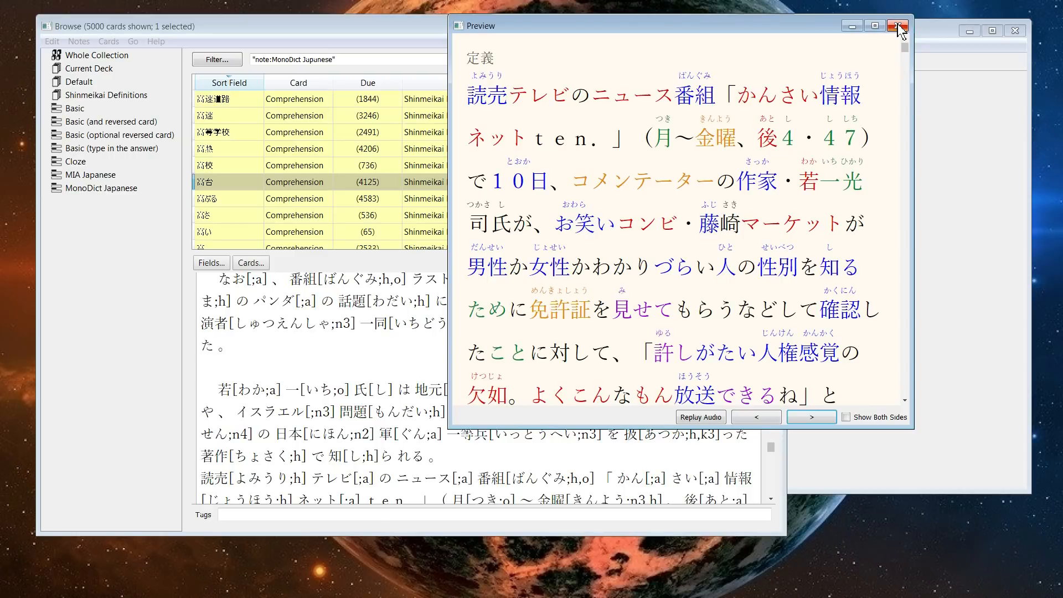
pyautogui.click(899, 25)
pyautogui.click(897, 26)
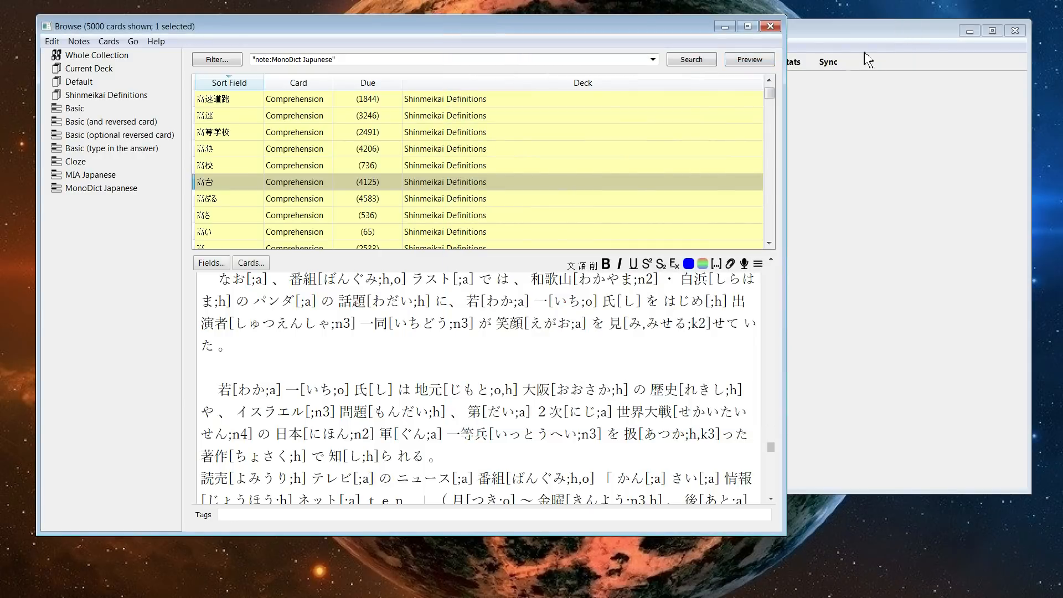
pyautogui.moveTo(708, 34); pyautogui.dragTo(670, 16)
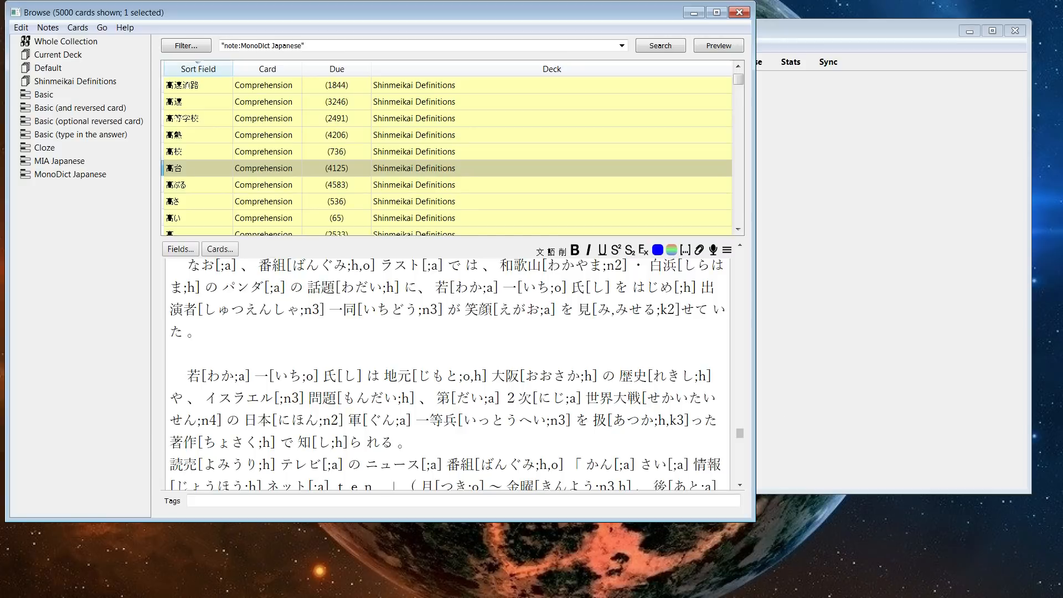
pyautogui.press('Escape')
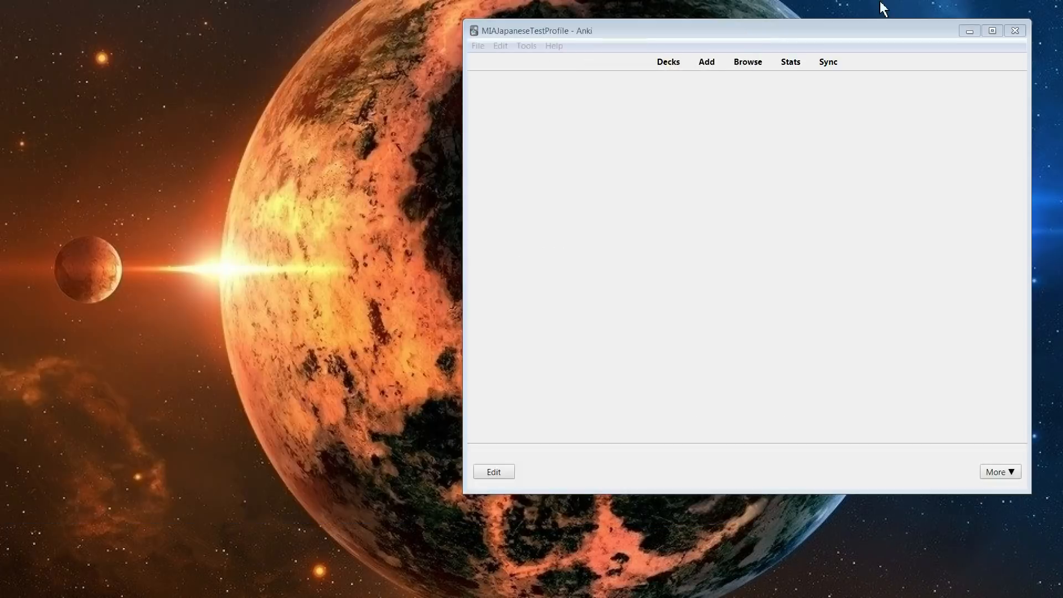
pyautogui.click(530, 47)
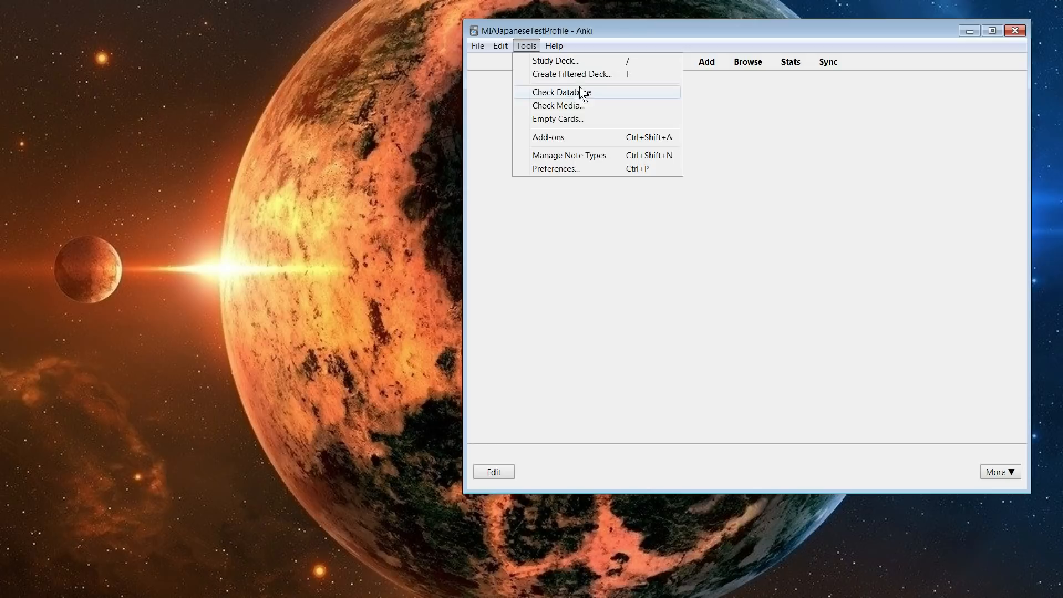
pyautogui.click(590, 145)
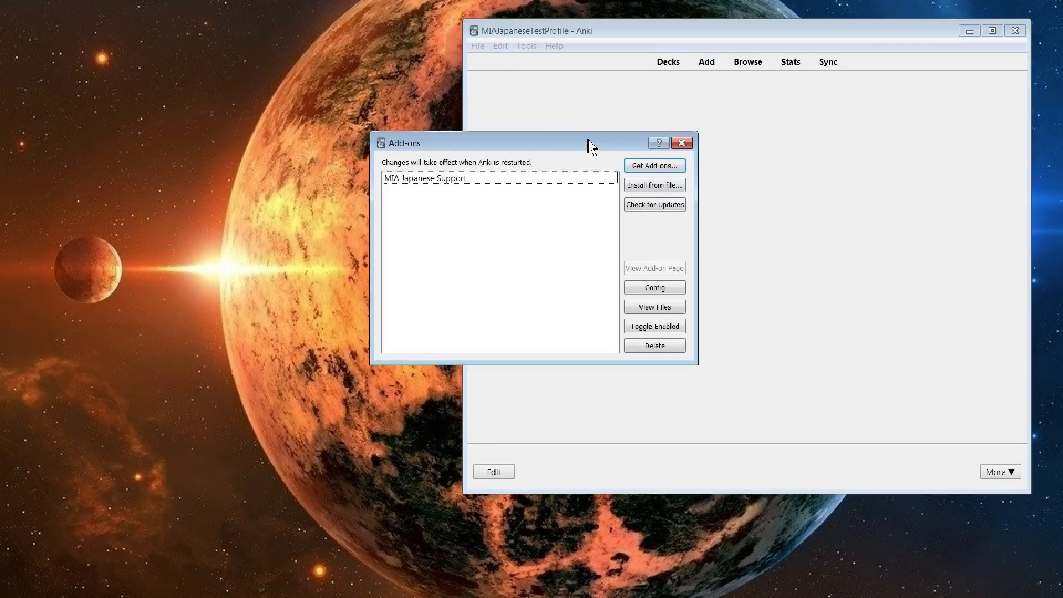
pyautogui.click(682, 143)
# Review the network preference that forces changes in one direction on next sync, leave it disabled, and close the preferences.
pyautogui.click(528, 47)
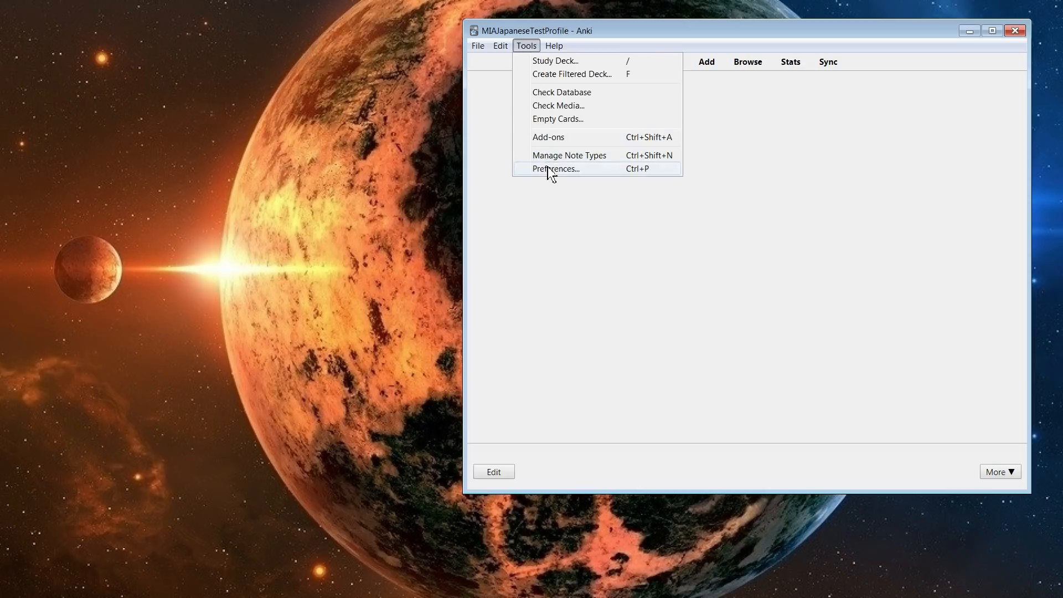
pyautogui.click(548, 169)
pyautogui.click(689, 138)
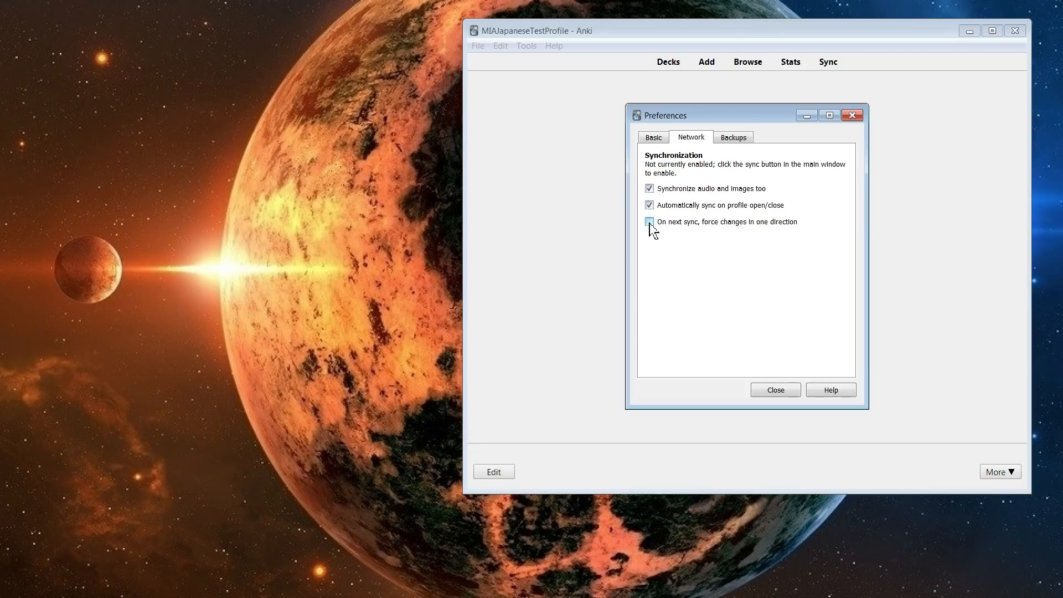
pyautogui.click(650, 222)
pyautogui.click(649, 223)
pyautogui.click(854, 116)
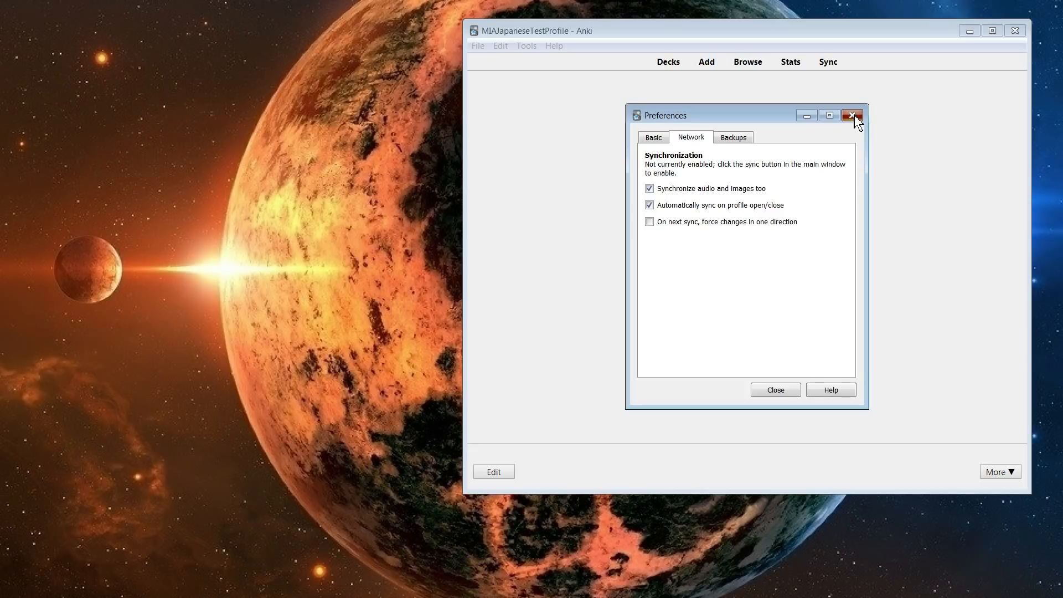